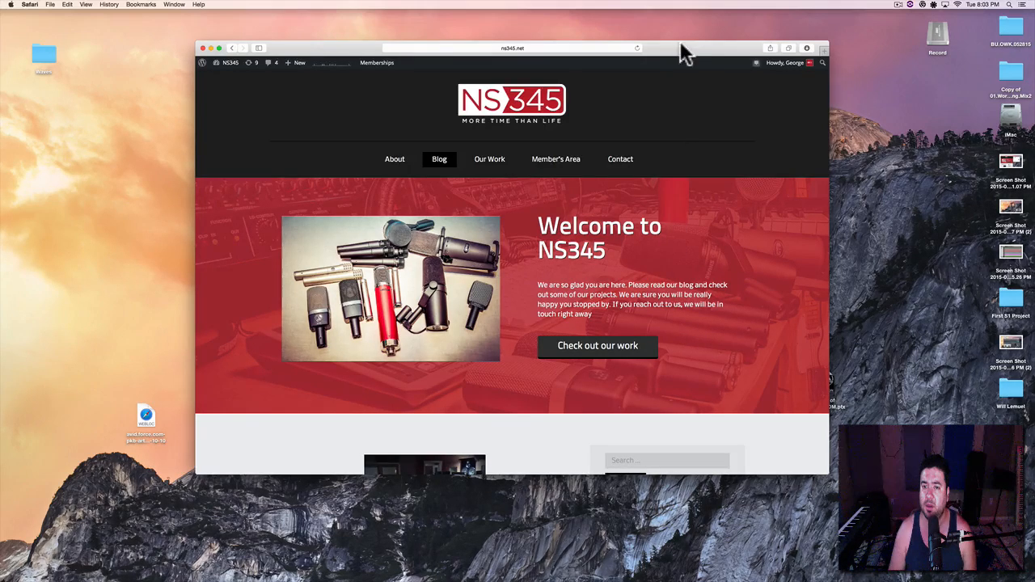
Step: Switch to Pro Tools and create a new session named RTM08
left_click_drag(682, 53, 688, 63)
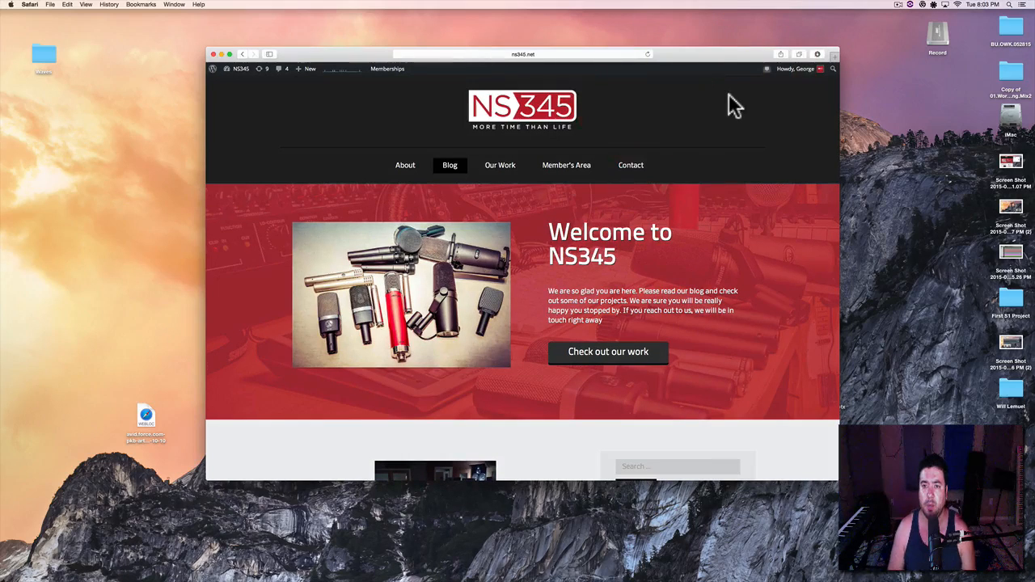
mouse_move(820, 580)
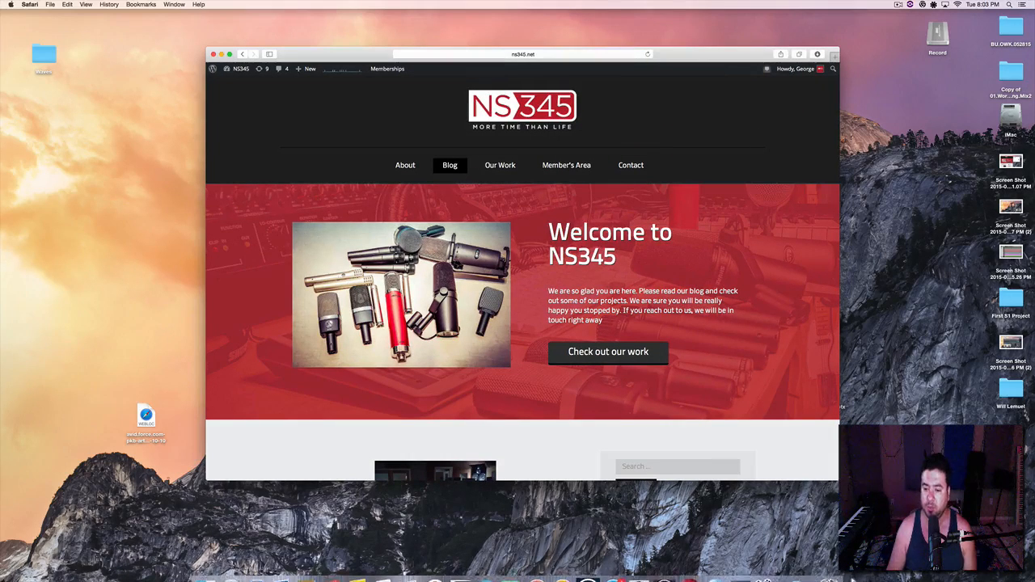
left_click(664, 566)
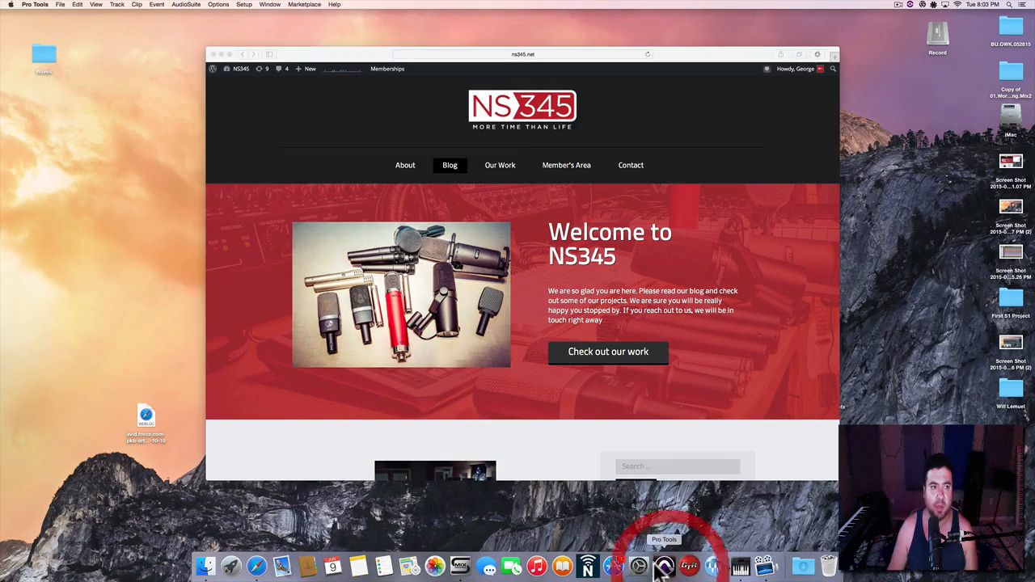
left_click(61, 5)
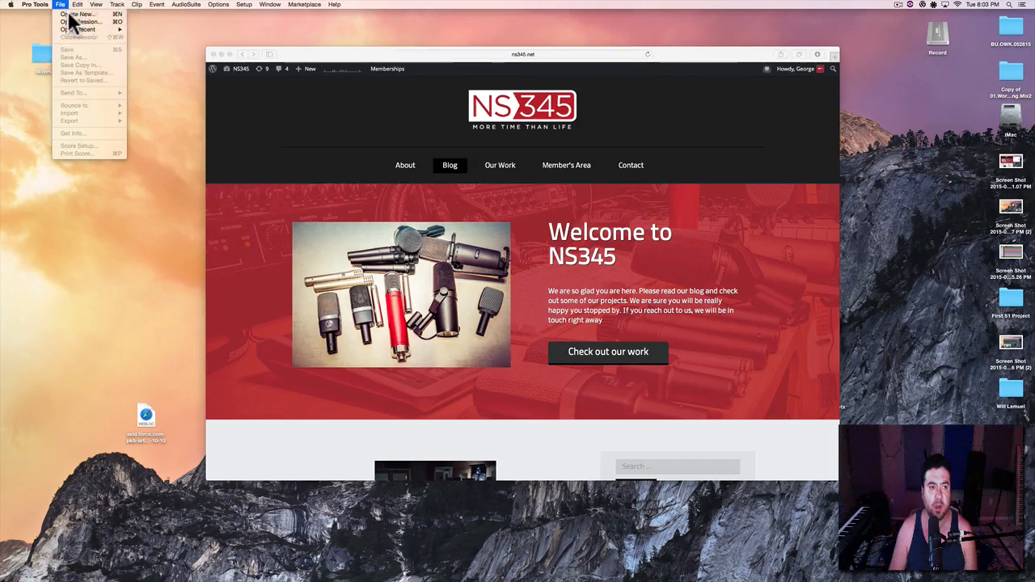
left_click(74, 14)
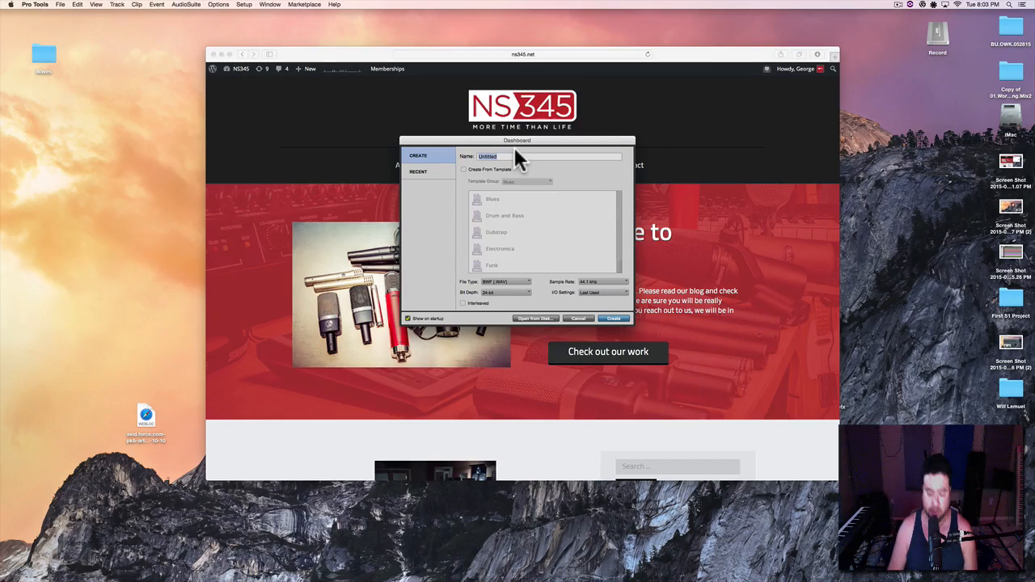
type("RTM")
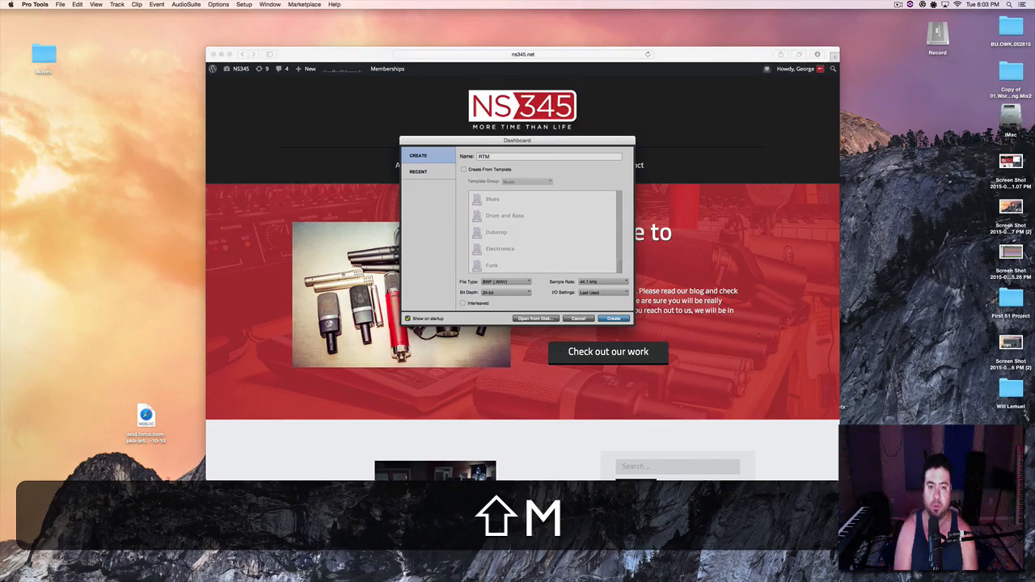
type("S")
key("BackSpace")
type("8")
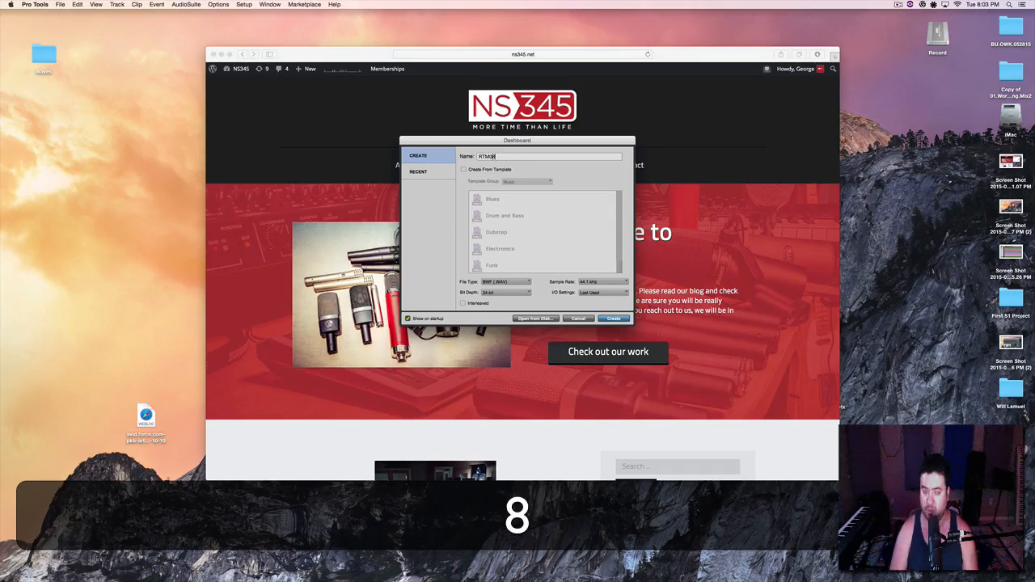
key("Return")
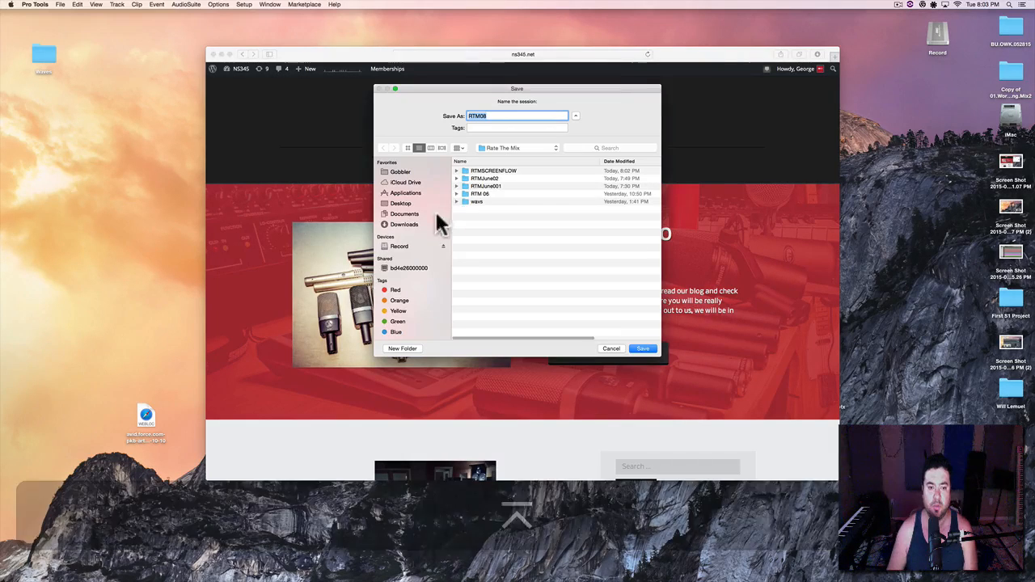
Step: Save the session in the Rate The Mix folder under Protools, Songs, projects on the Record drive
left_click(397, 246)
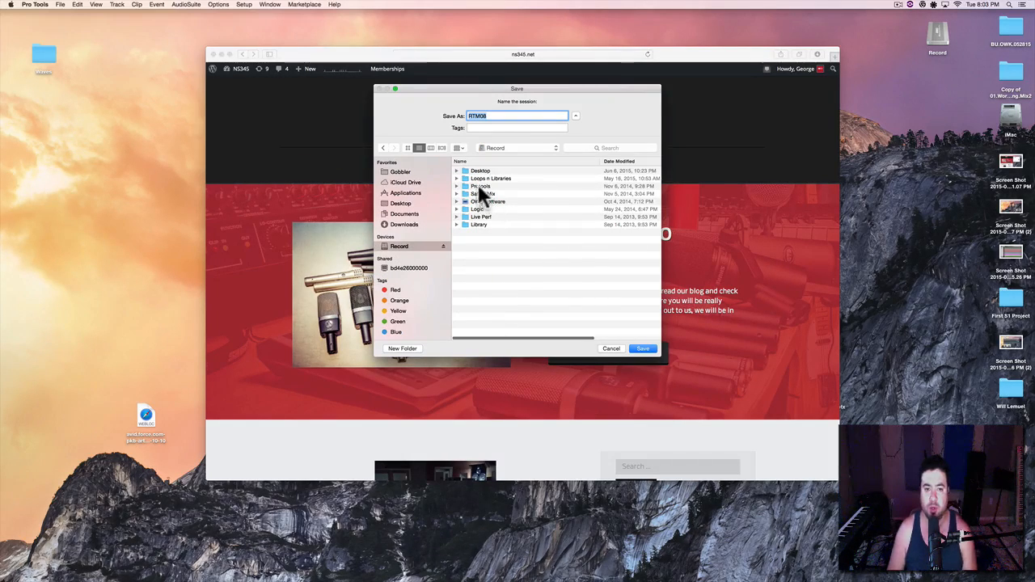
double_click(475, 185)
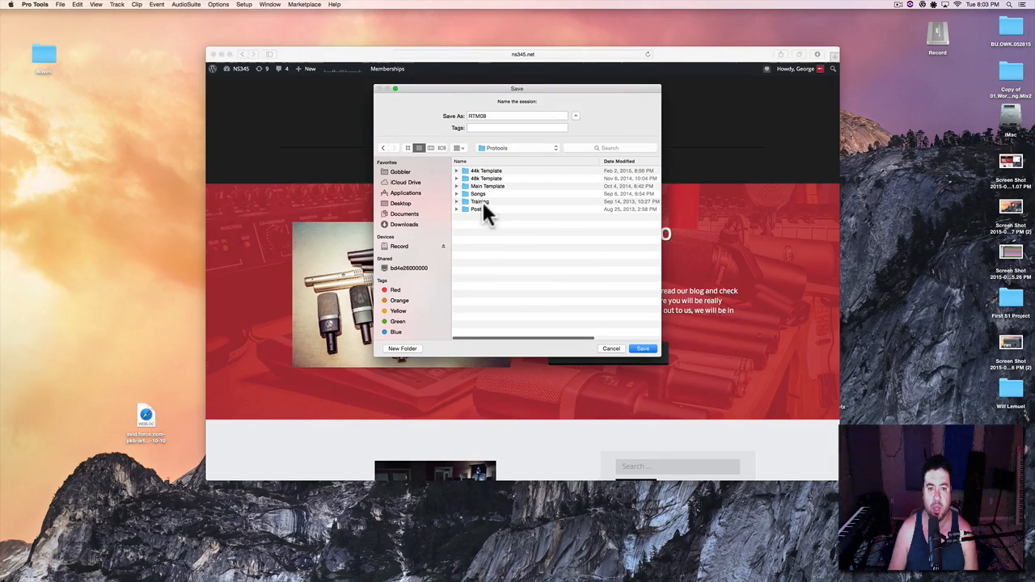
double_click(478, 193)
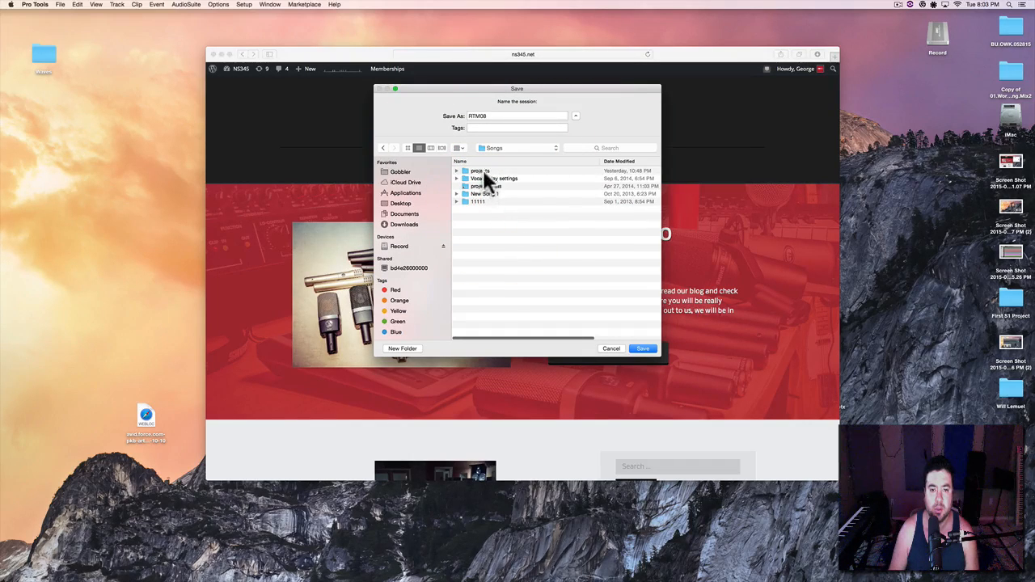
double_click(480, 171)
double_click(485, 175)
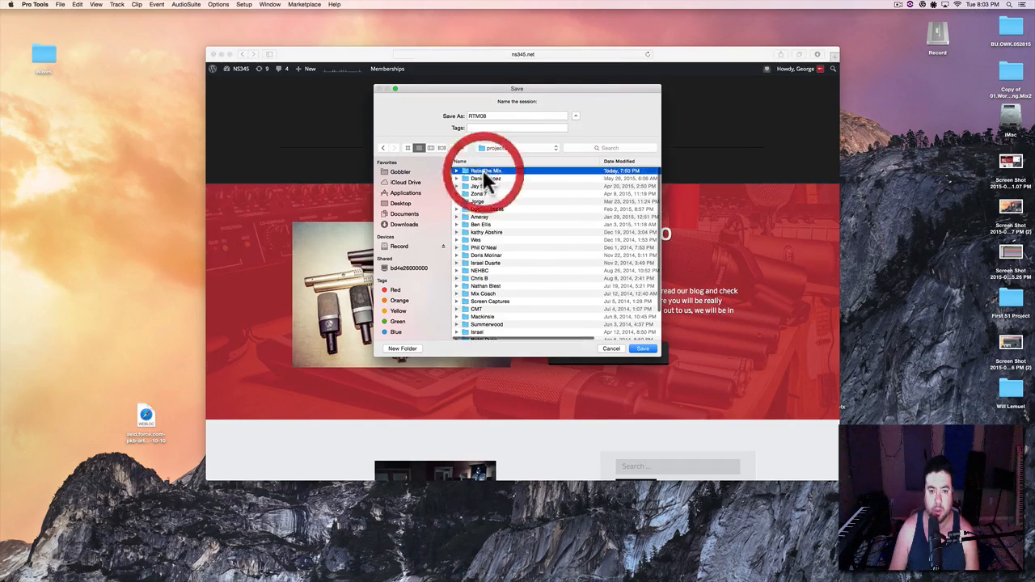
left_click(643, 348)
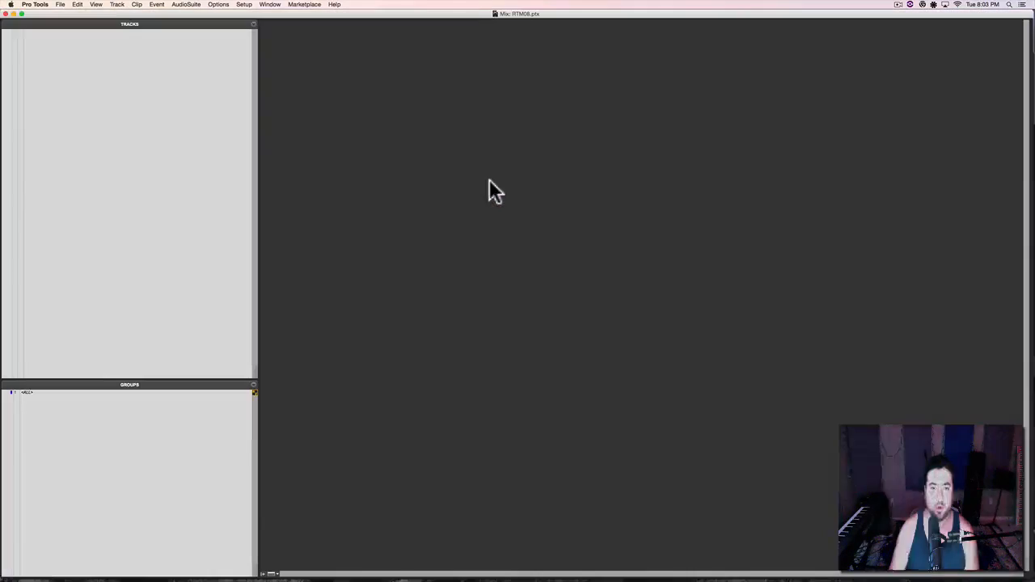
Step: Switch the new session from the Mix window to the Edit window
left_click(501, 195)
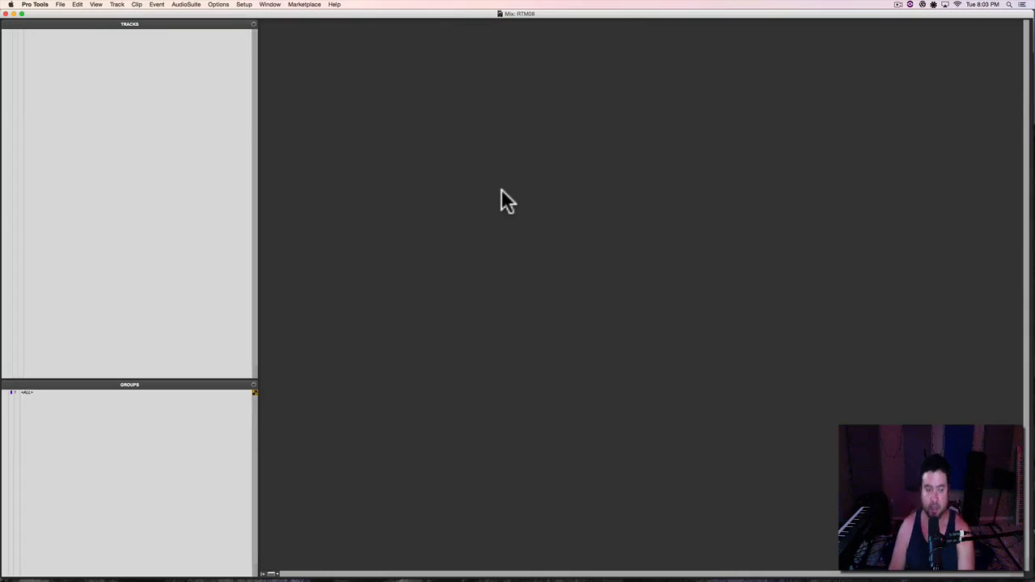
key("super+equal")
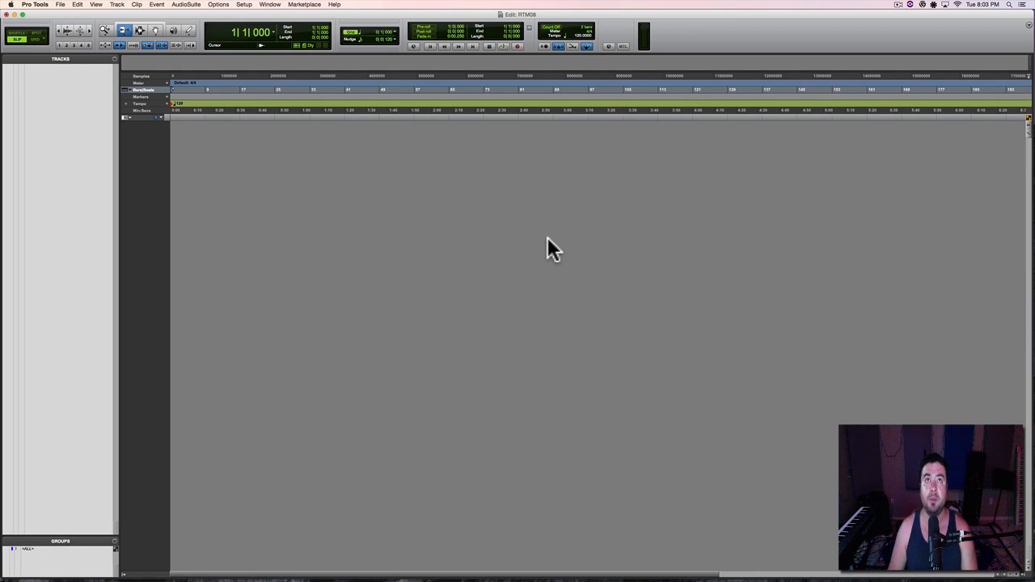
left_click(608, 236)
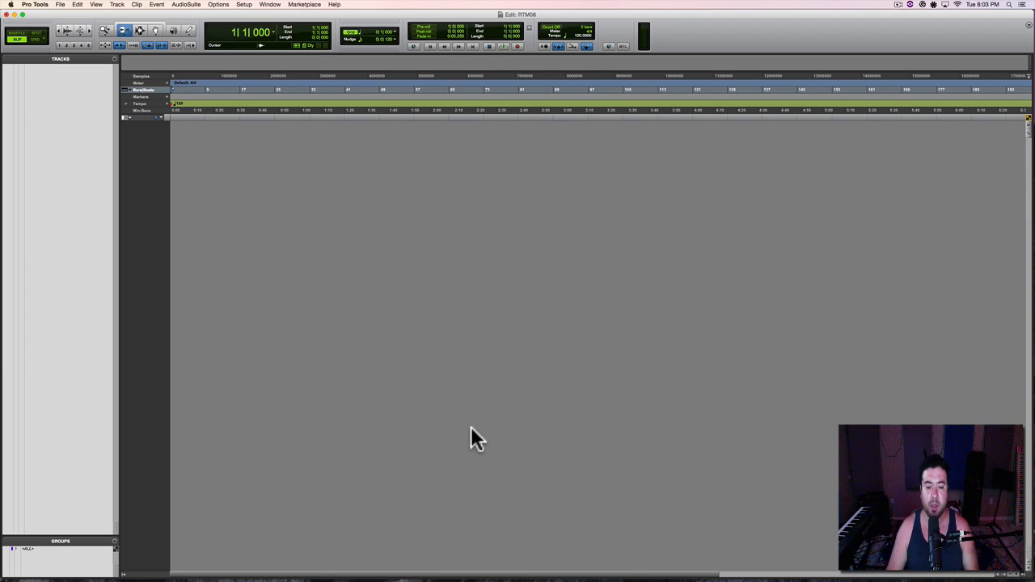
Step: Switch to Finder, open the wavs folder inside Downloads and select BackingVox2.wav
mouse_move(283, 574)
left_click(207, 568)
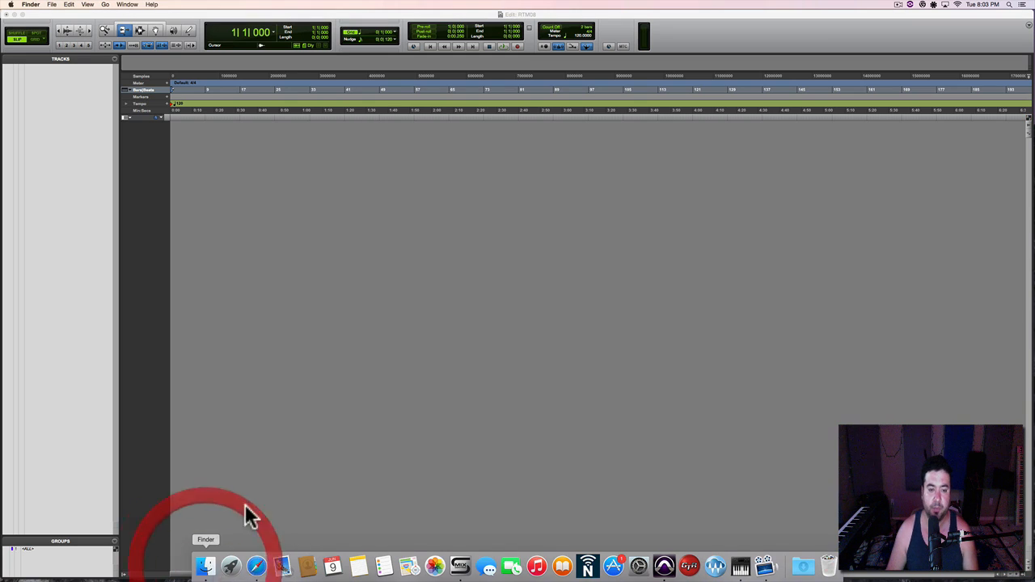
left_click_drag(508, 176, 686, 170)
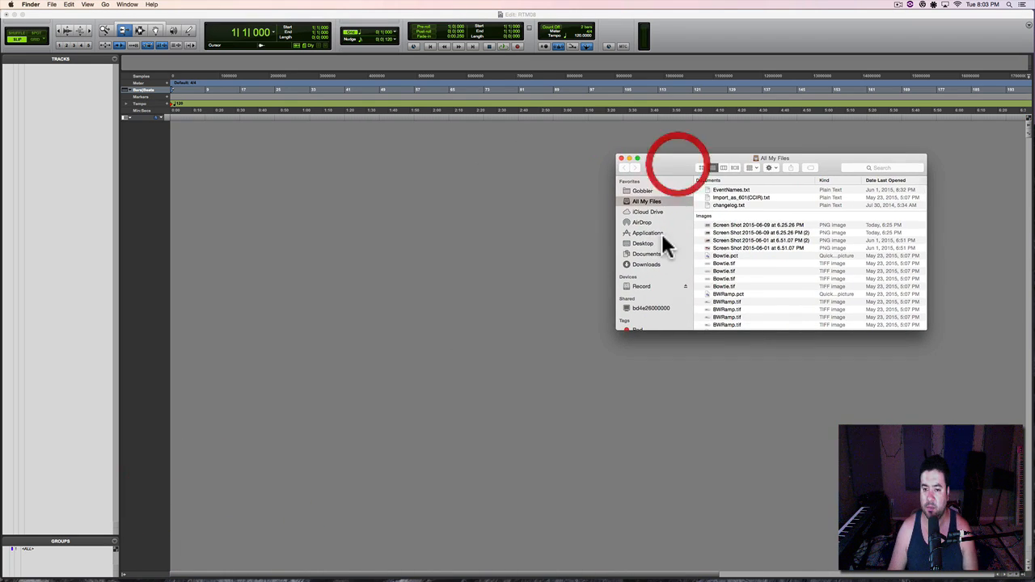
left_click(644, 265)
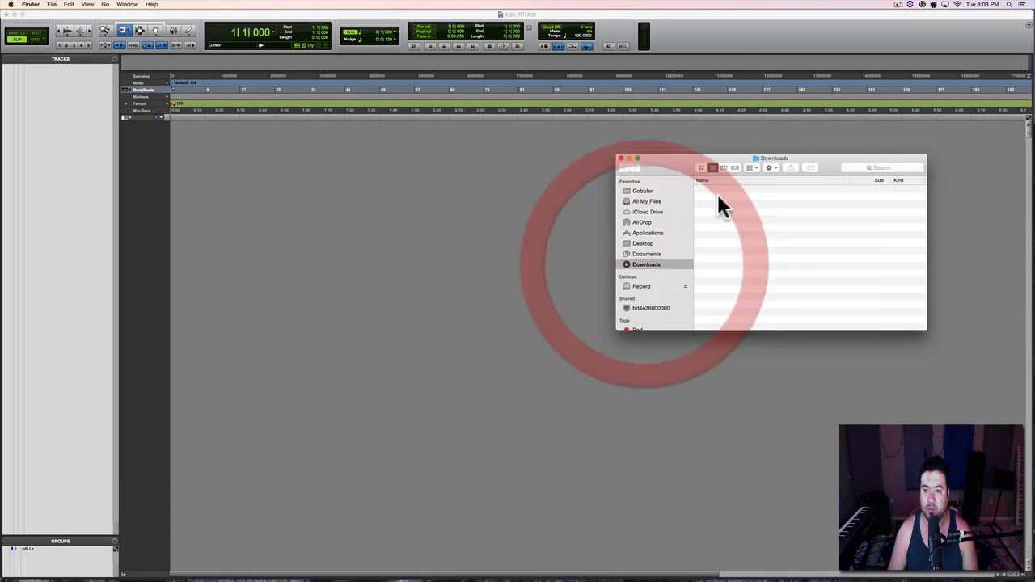
double_click(719, 220)
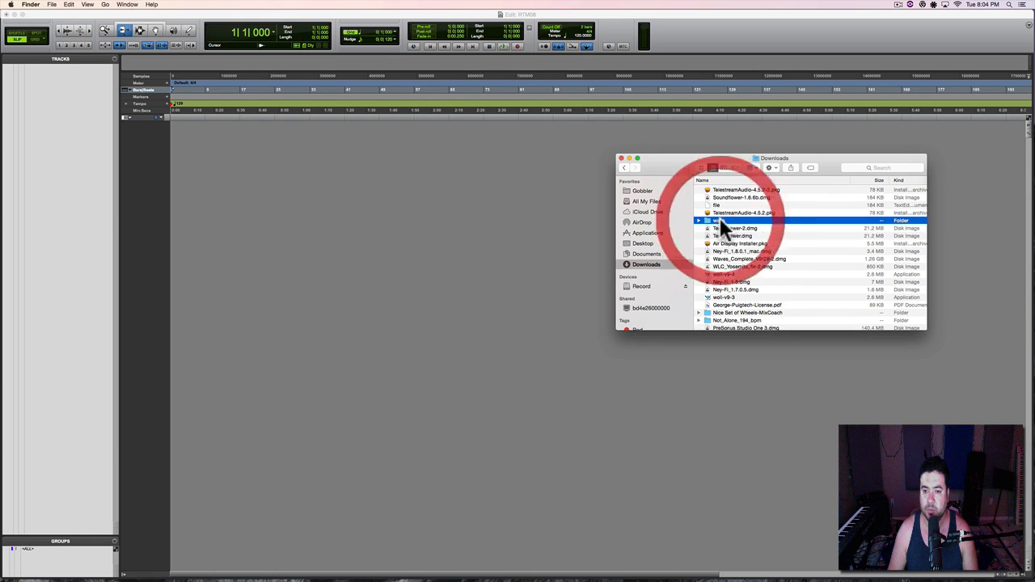
left_click(728, 189)
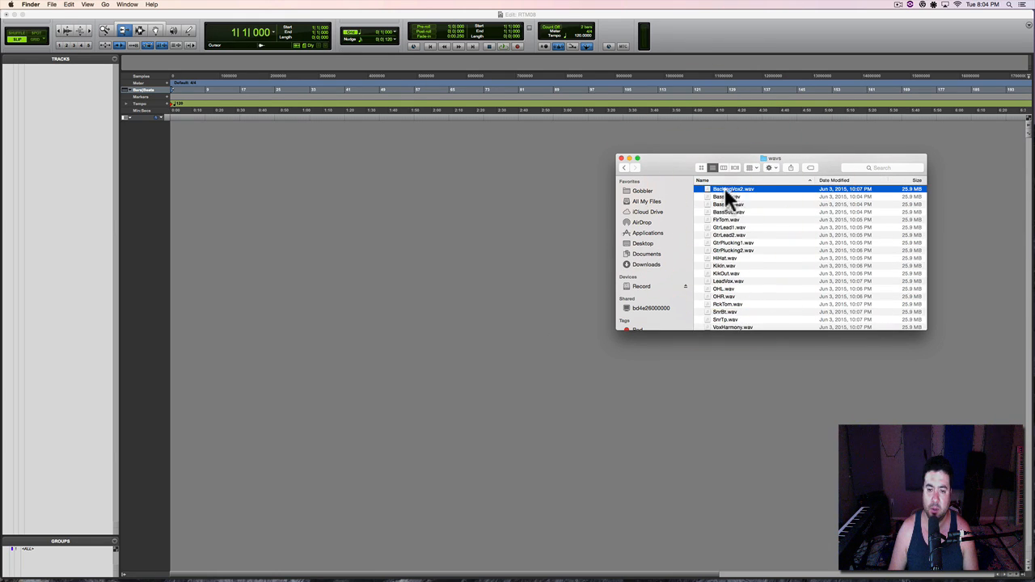
Step: Return to Pro Tools and check the session's sample rate and bit depth in Session Setup
left_click(573, 215)
key("super+2")
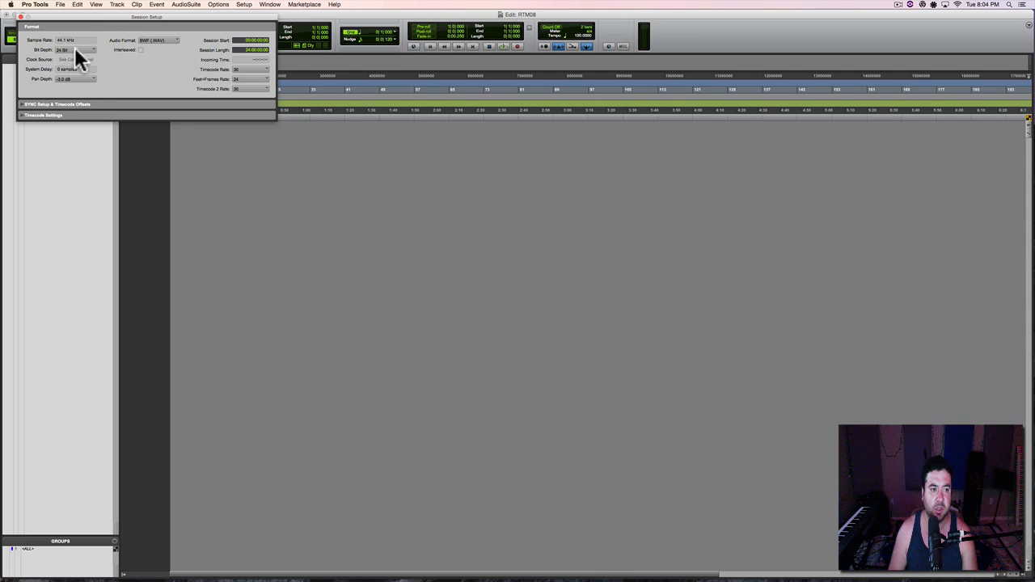
left_click_drag(74, 16, 400, 234)
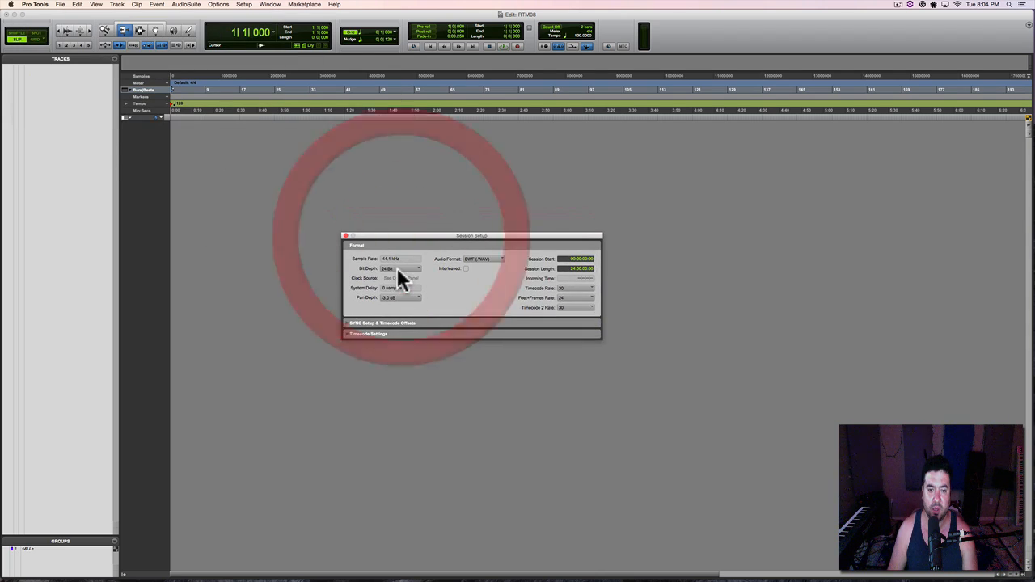
left_click(345, 236)
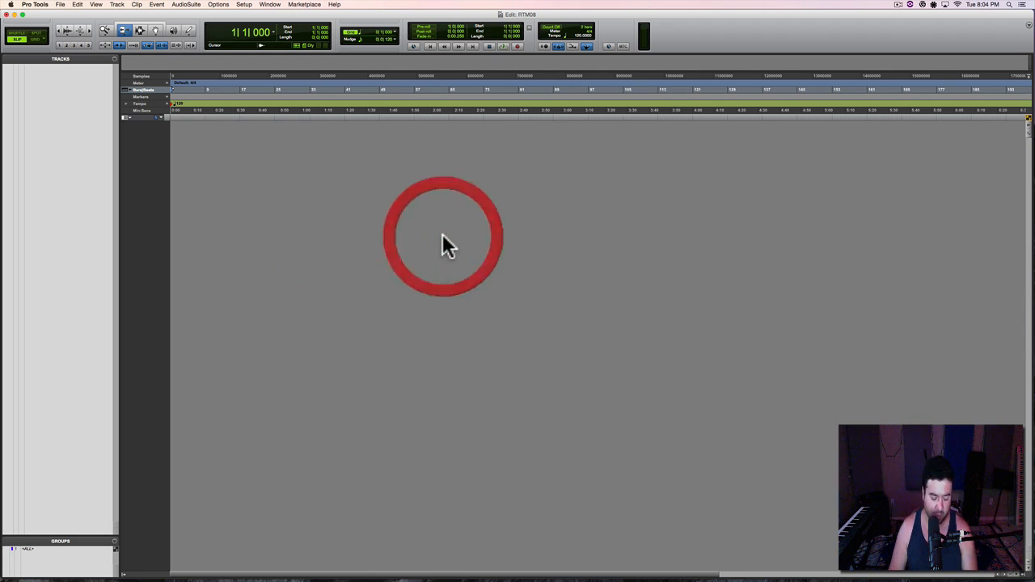
Step: Switch to Finder and check the sample rate and bit depth of BackingVox2.wav in its file info
key("super+Tab")
left_click_drag(663, 167, 640, 167)
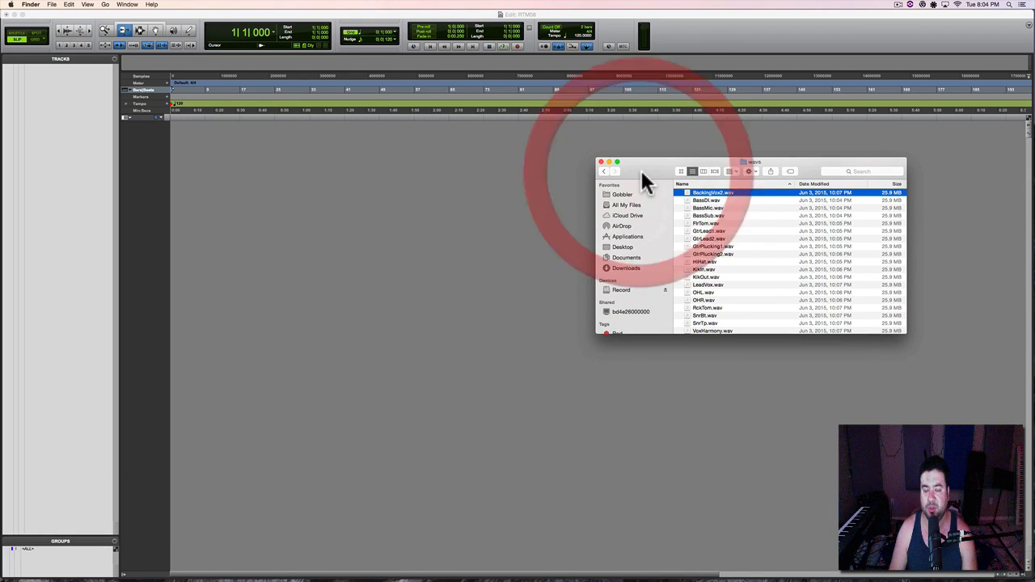
right_click(702, 192)
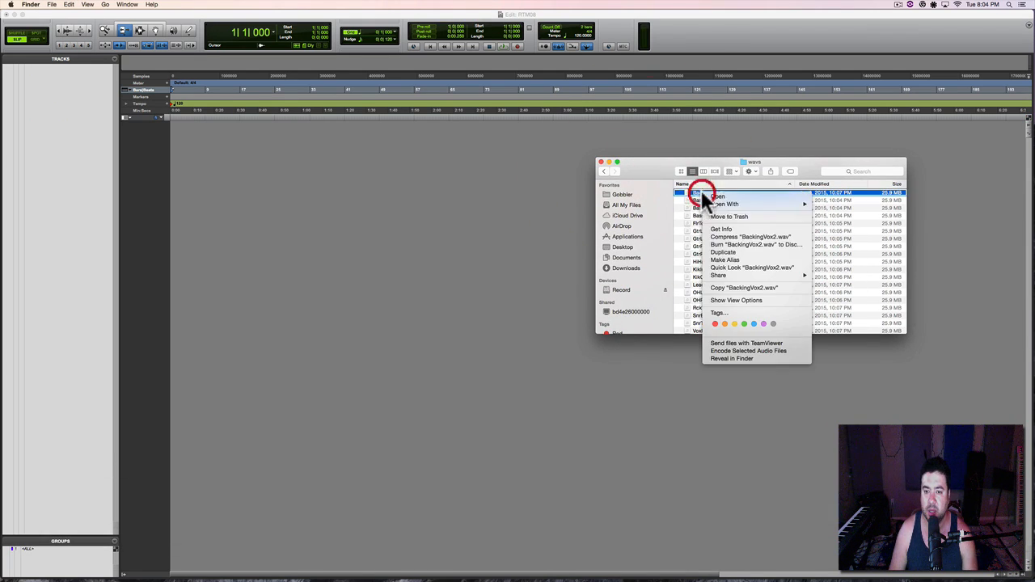
left_click(719, 229)
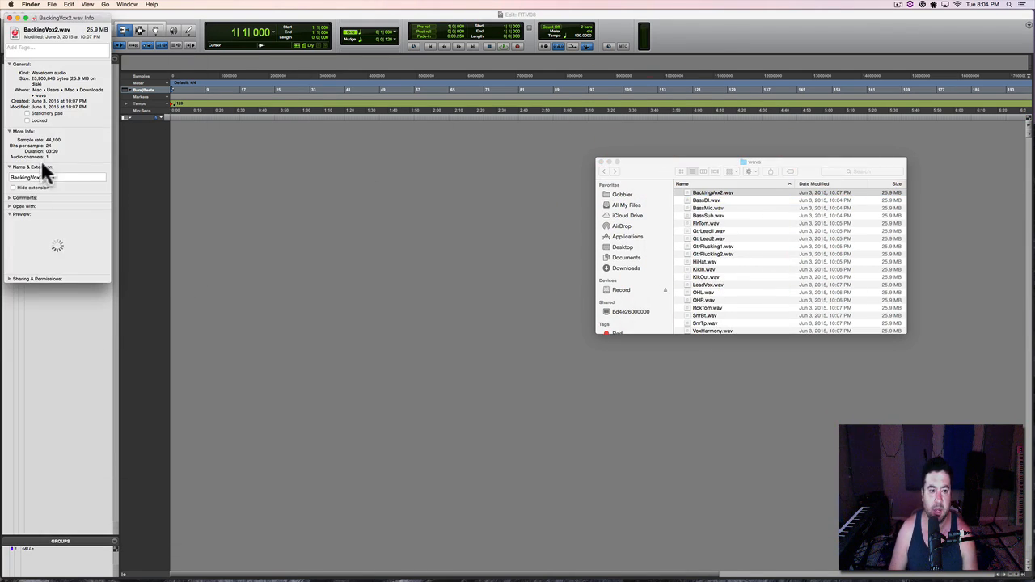
left_click_drag(63, 141, 39, 145)
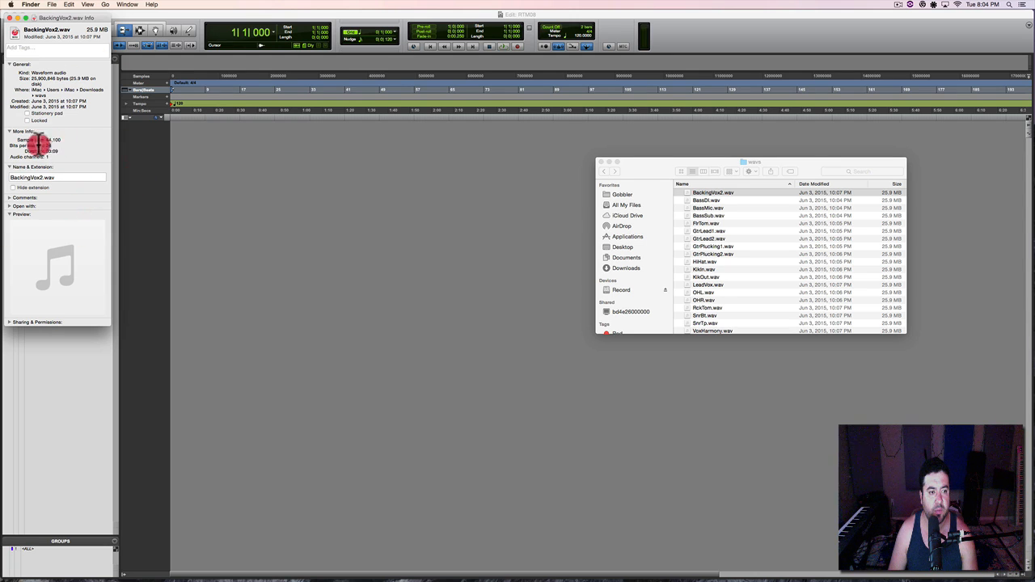
left_click(9, 17)
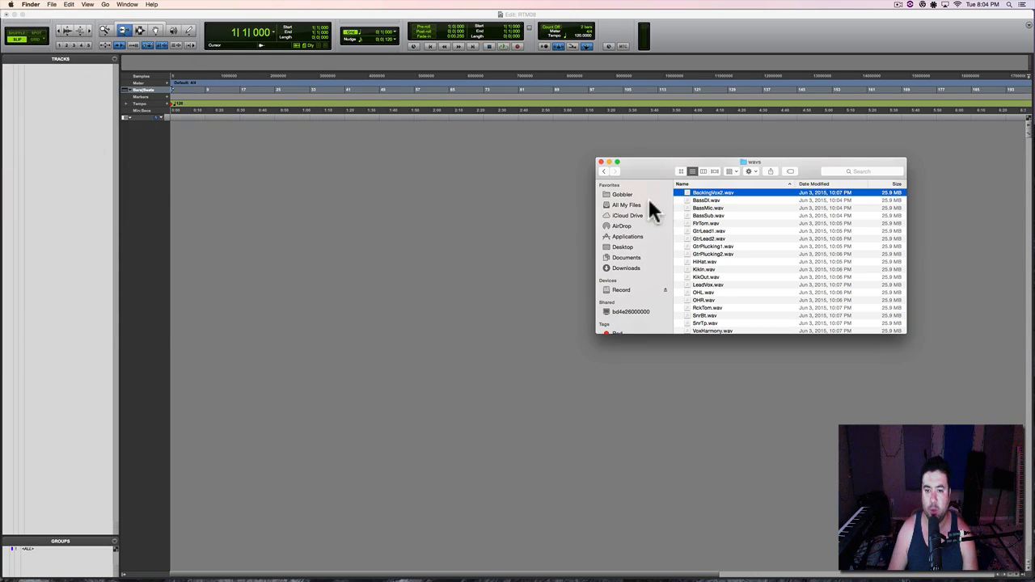
left_click_drag(656, 179, 641, 191)
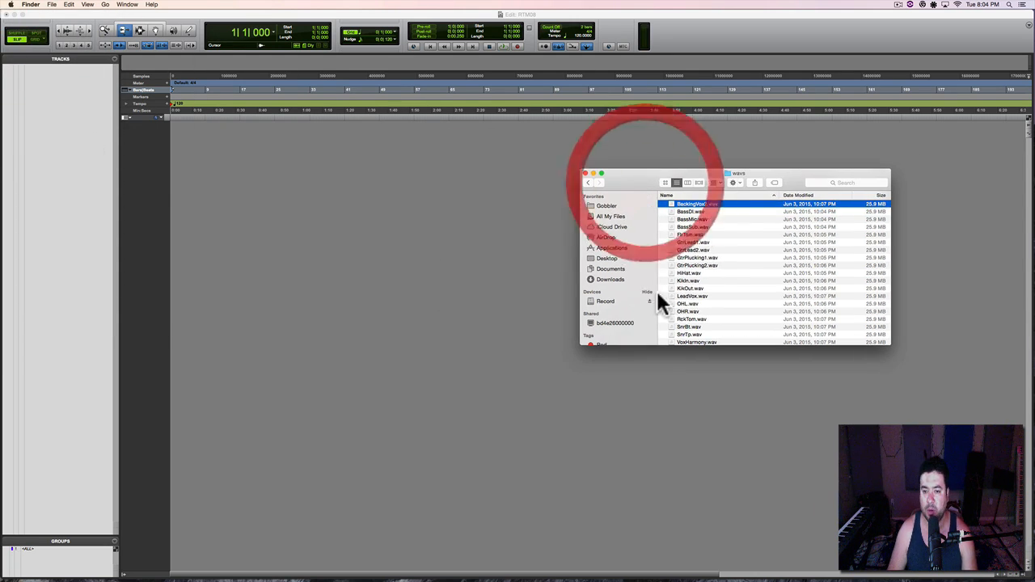
Step: Select all audio files in the wavs folder and import them as new tracks in the Pro Tools Edit window
left_click(701, 204)
key("cmd+a")
left_click(315, 227)
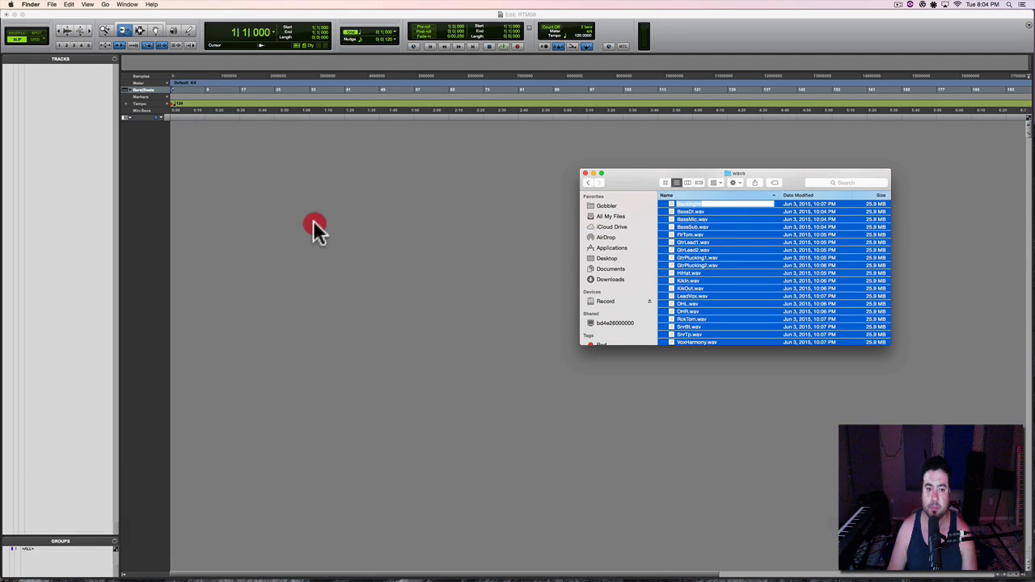
left_click(723, 229)
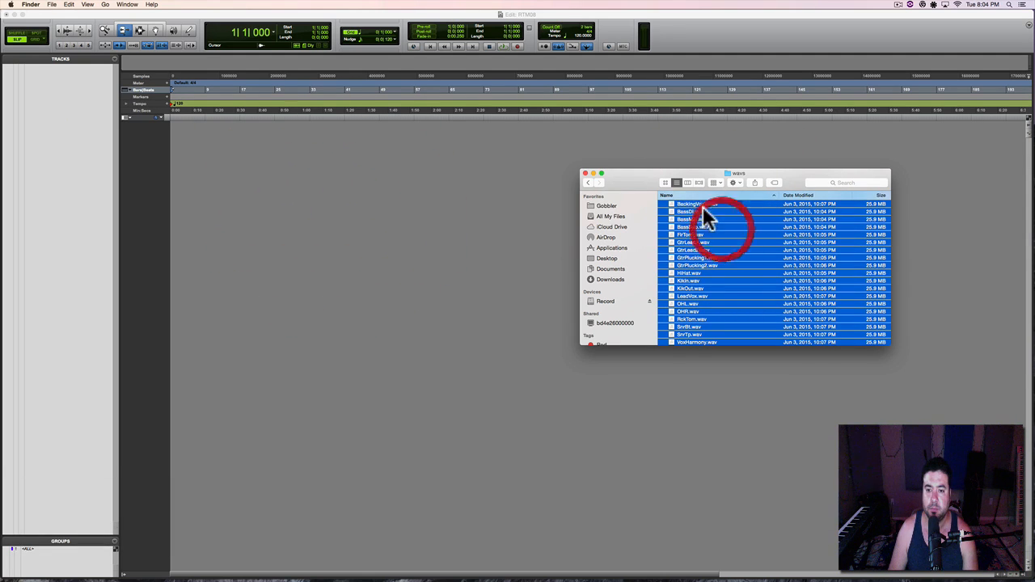
left_click_drag(699, 204, 440, 220)
Step: Select all clips and try to move them toward the session start with the Grabber tool
key("cmd+a")
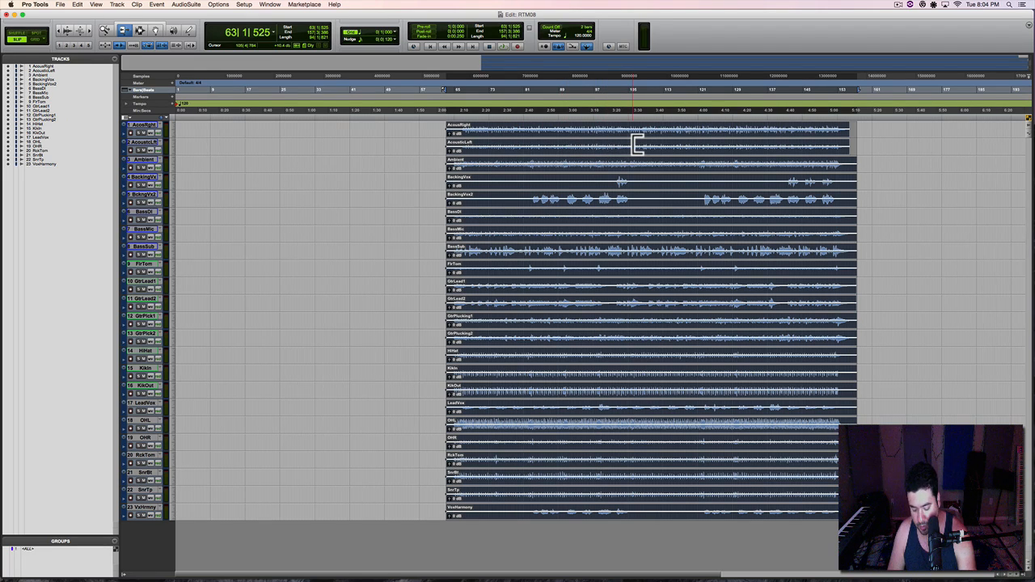
key("F8")
left_click_drag(619, 153, 275, 150)
key("super+z")
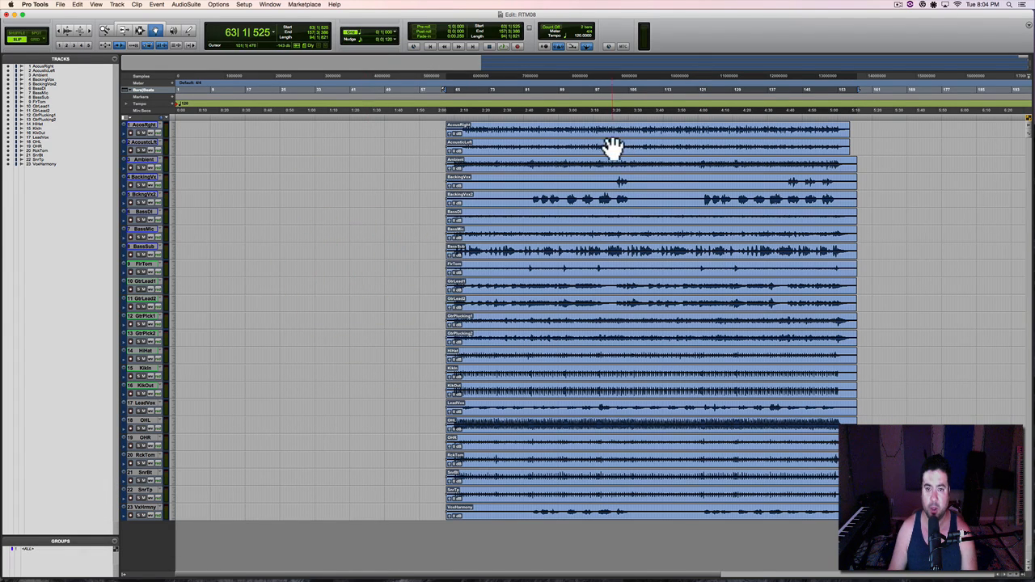
Step: Activate the ALL group, try moving the grouped clips toward the session start, and undo that move
left_click(39, 549)
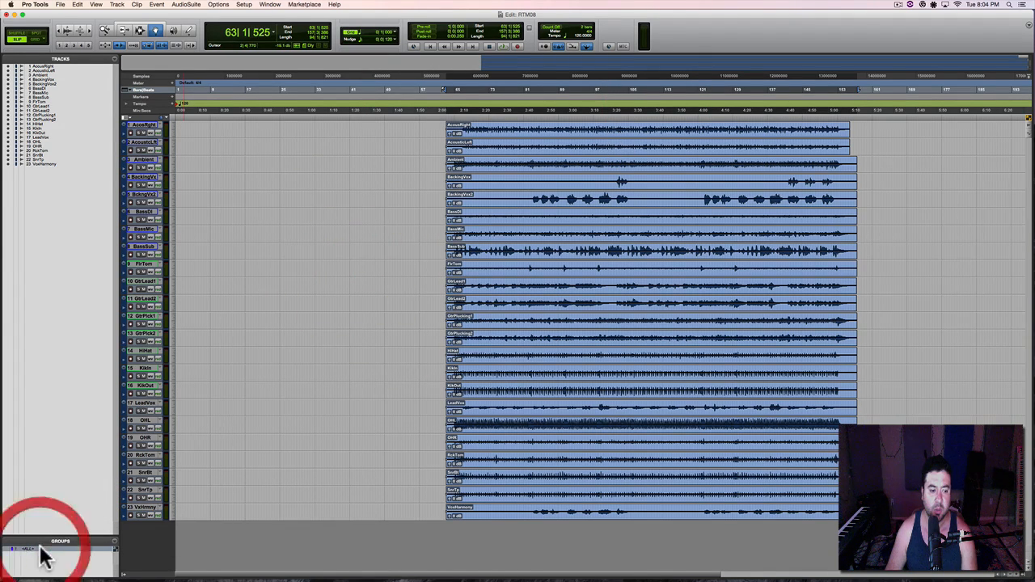
left_click(576, 136)
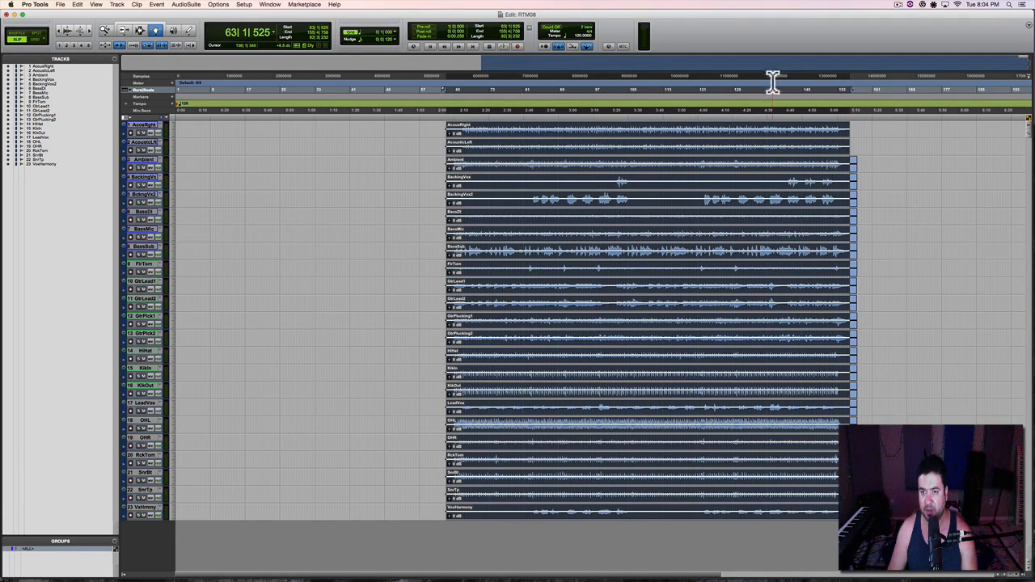
left_click_drag(755, 143, 555, 145)
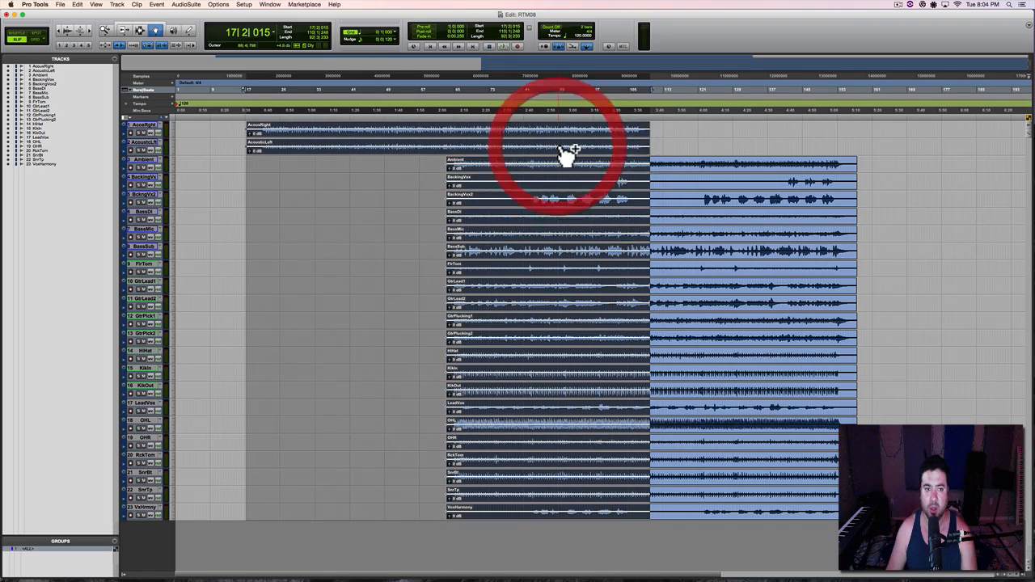
key("super+z")
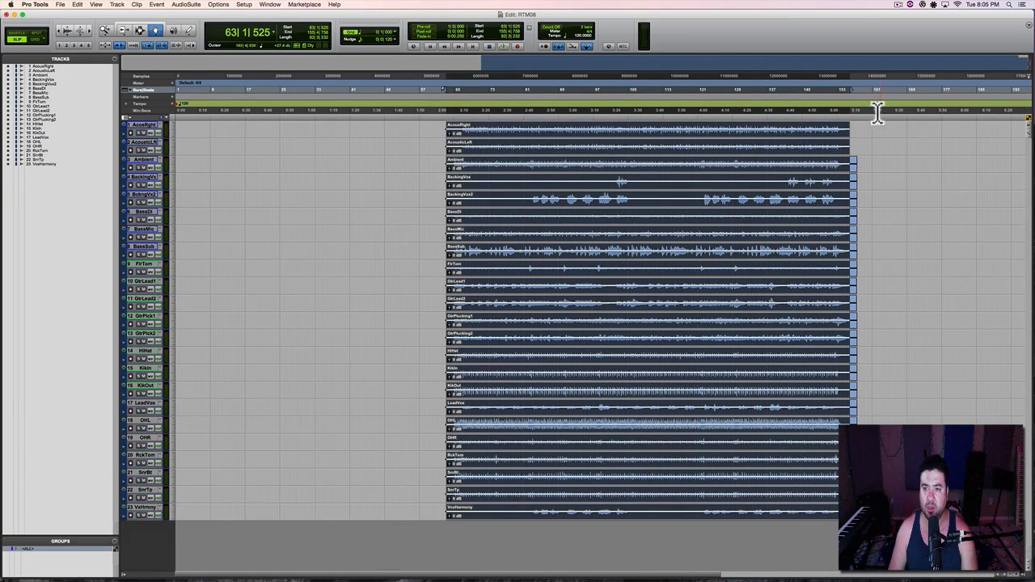
Step: Extend the selection to the end of the longest clips and switch the session to manual tempo
left_click(864, 98, "ctrl+shift")
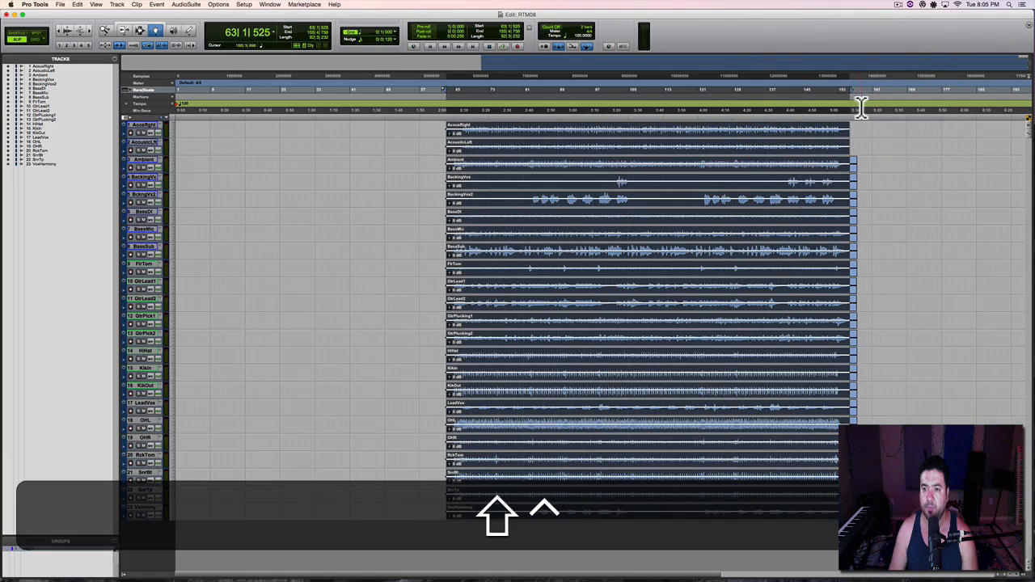
left_click(860, 97, "shift")
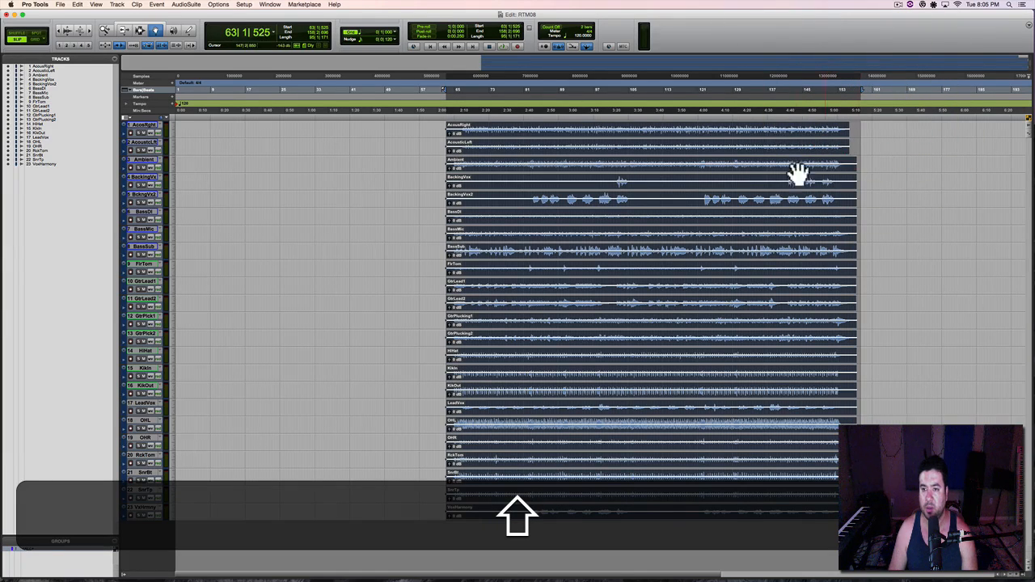
left_click_drag(744, 162, 279, 157)
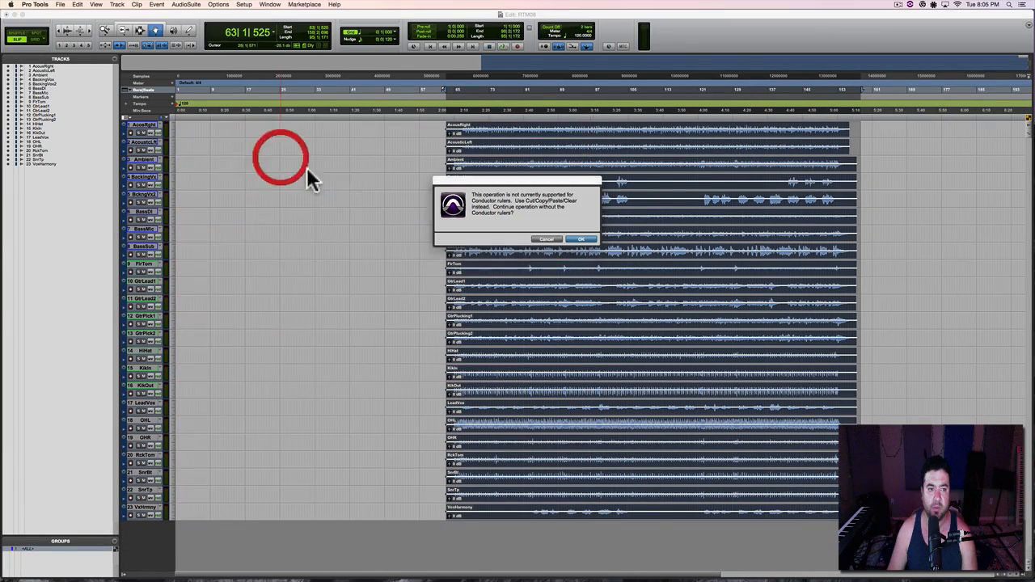
left_click(568, 239)
left_click(587, 47)
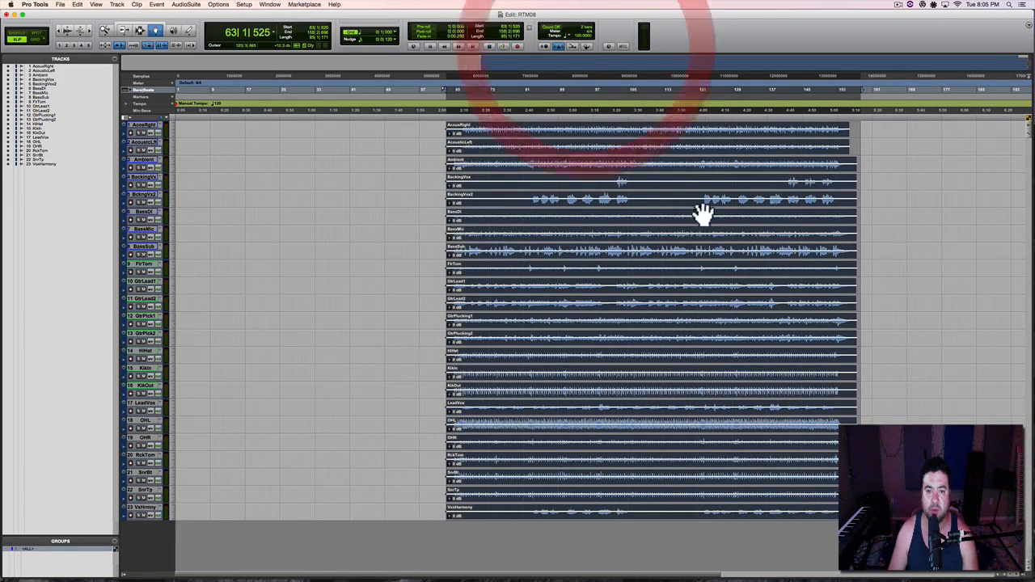
left_click_drag(610, 161, 229, 152)
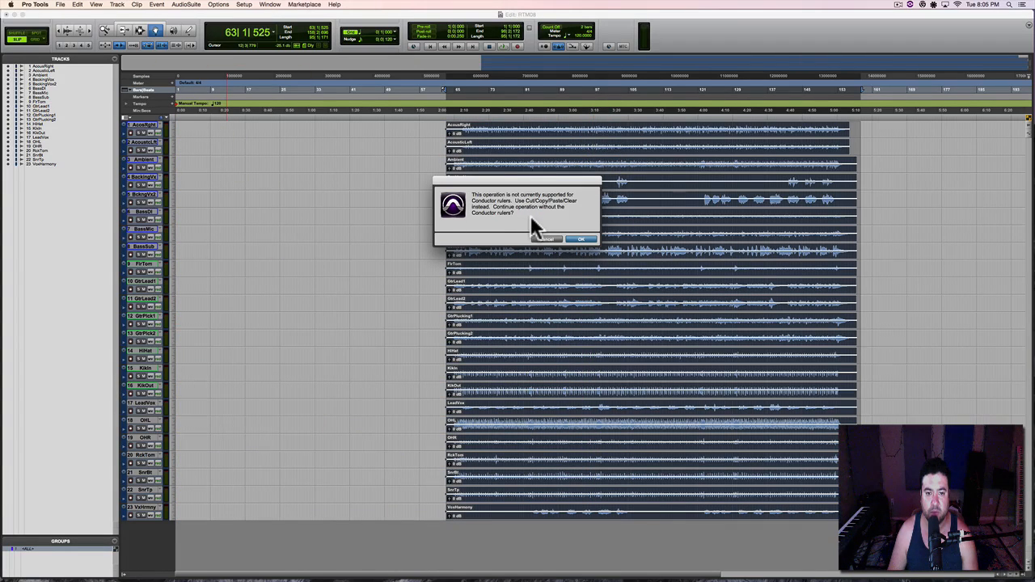
left_click(869, 169)
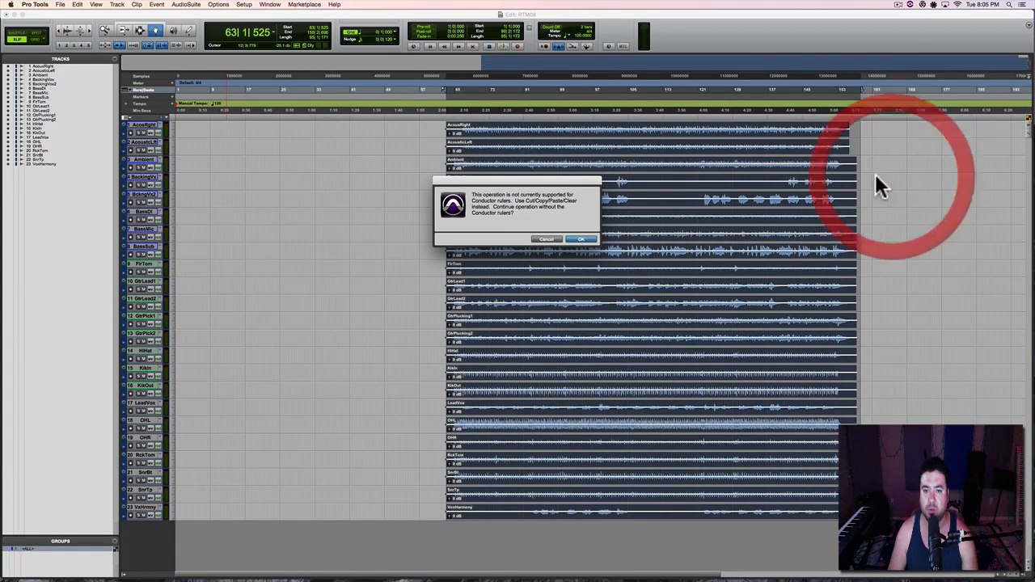
left_click(539, 238)
Step: Move the clips on all tracks together to the session start at 1|1|000
left_click(902, 228)
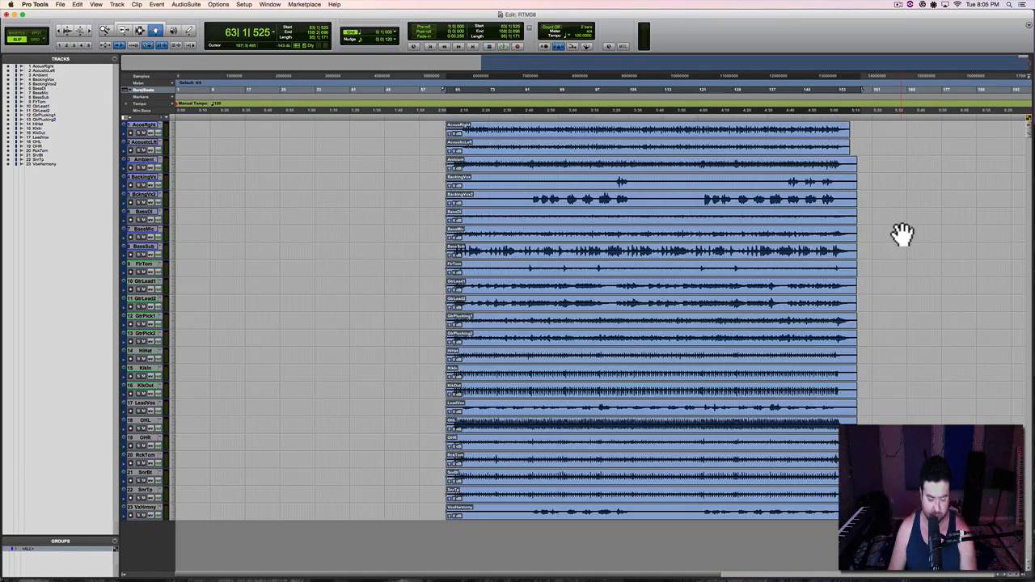
key("super+z")
left_click(695, 198)
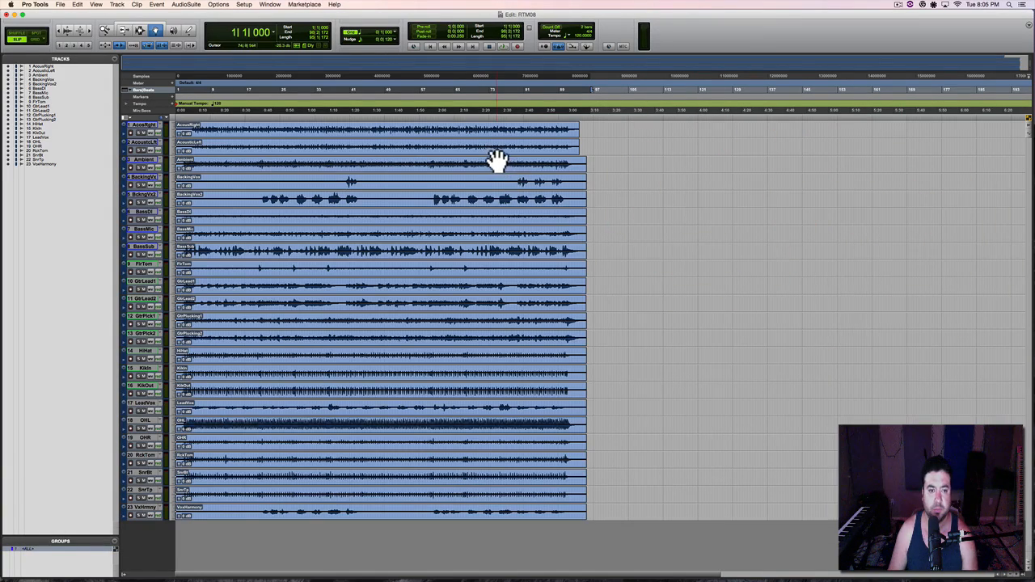
left_click(429, 150)
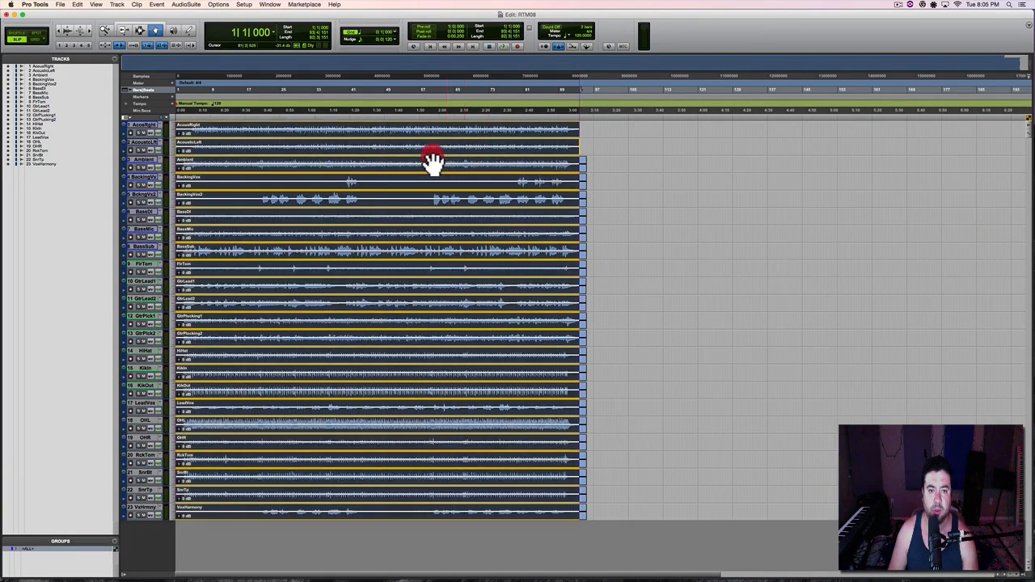
Step: Deselect the clips and play the session from the beginning to check the imported tracks
left_click(679, 212)
key("Return")
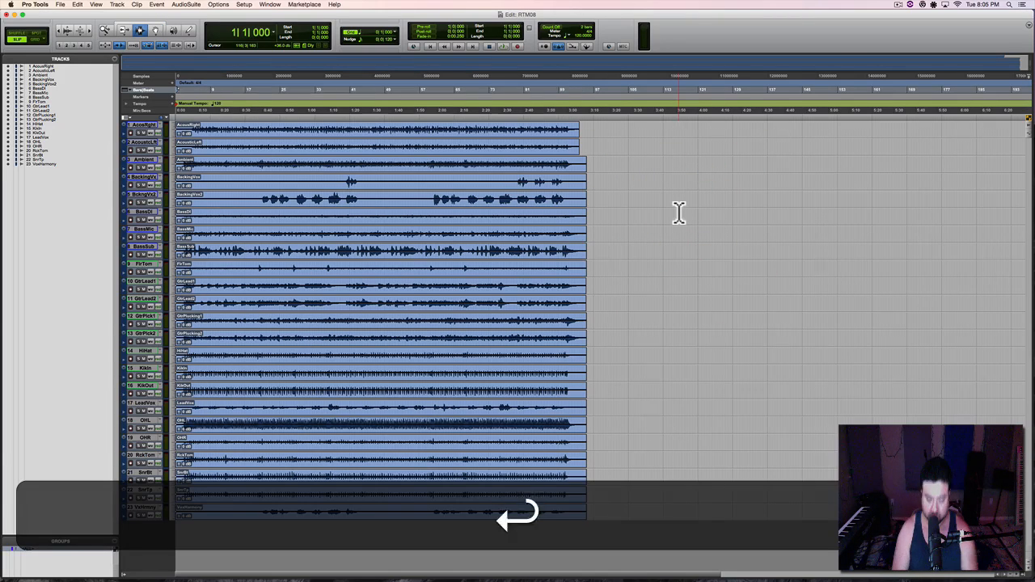
key("space")
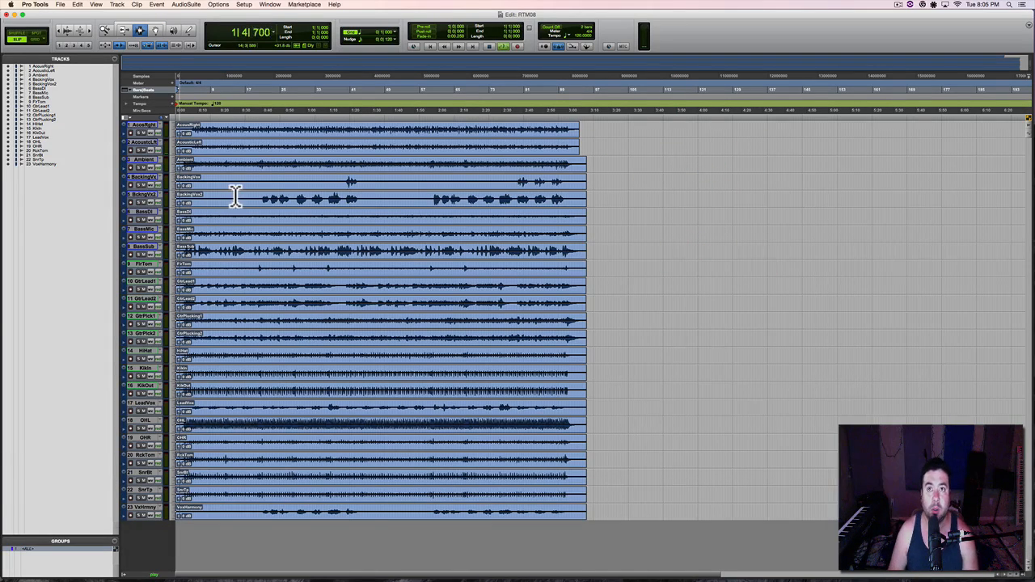
key("space")
key("space")
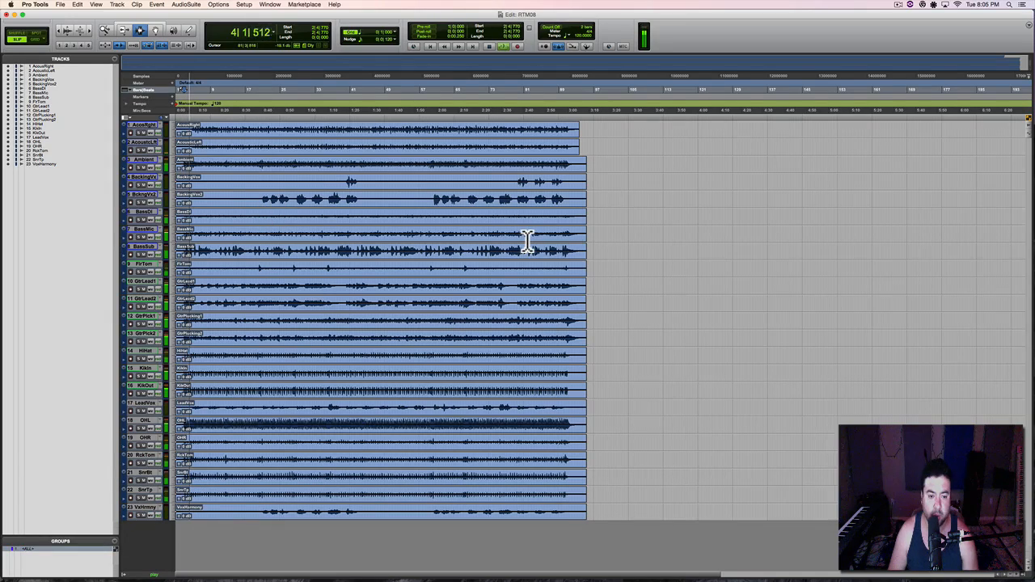
key("space")
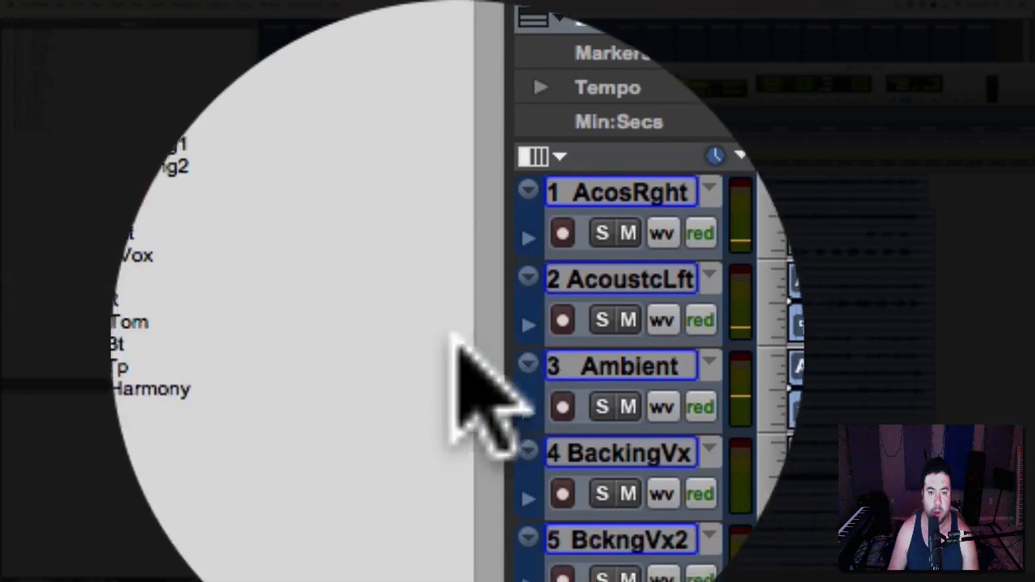
Step: Widen the track list and move FlrTom, HiHat, KikIn, KikOut, OHL, OHR, RckTom, SnrBt and SnrTp together to its top
left_click_drag(466, 346, 585, 346)
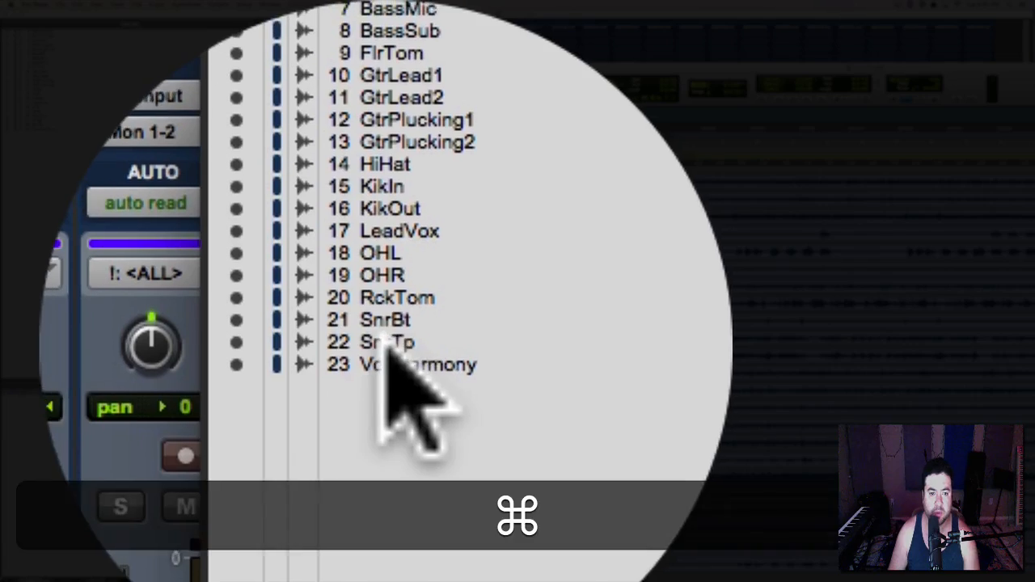
left_click_drag(386, 342, 387, 274)
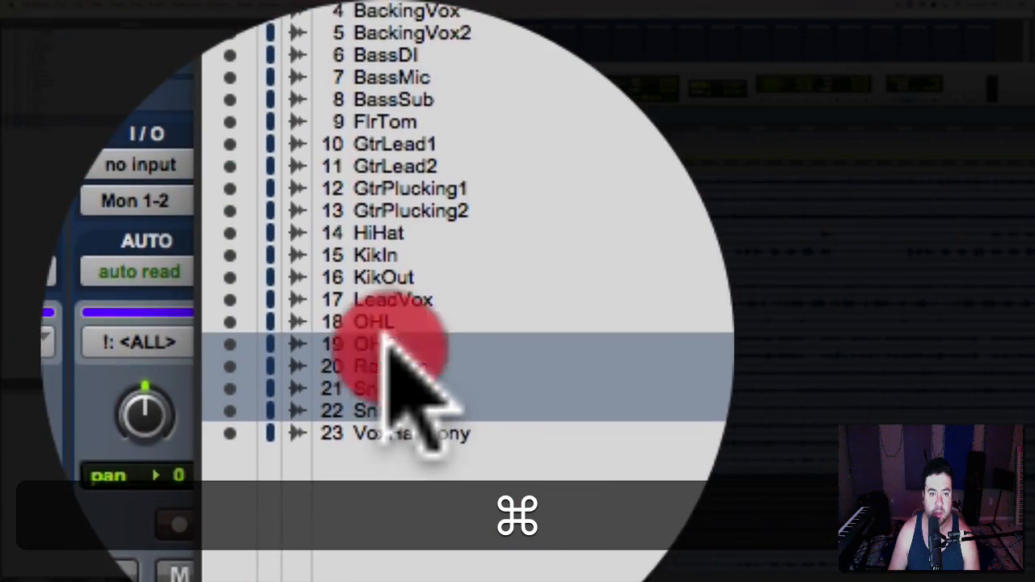
left_click(383, 337, "super")
left_click(383, 339, "super")
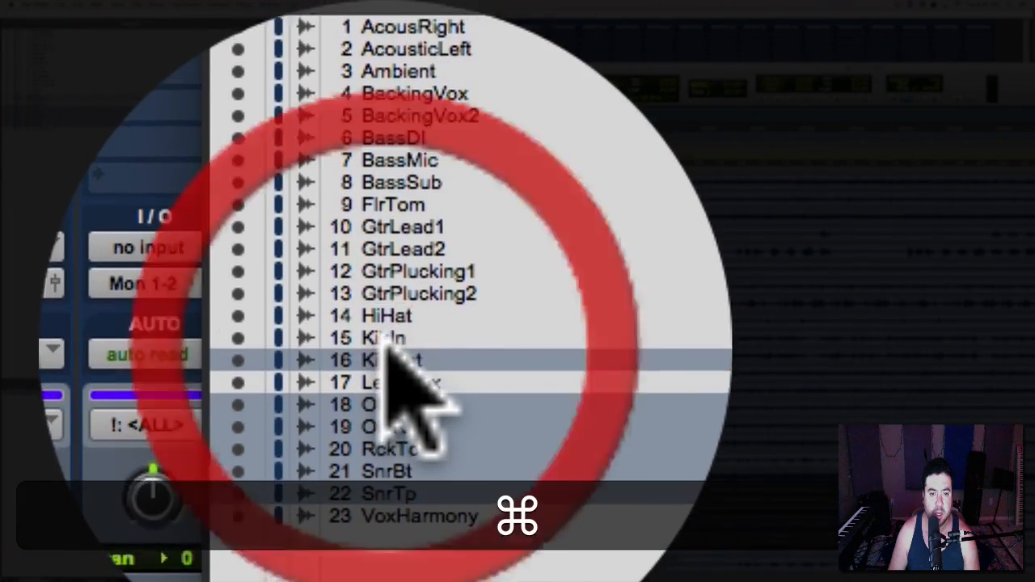
left_click(383, 338, "super")
left_click(386, 316, "super")
left_click(393, 204, "super")
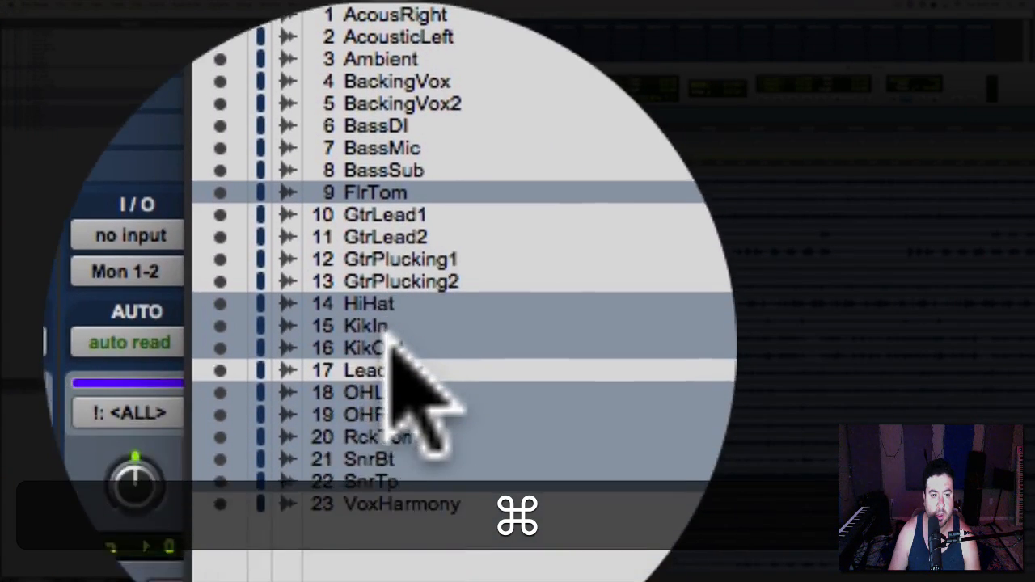
mouse_move(390, 338)
left_mouse_down()
mouse_move(389, 3)
mouse_move(388, 339)
left_mouse_up()
Step: Place the Ambient track directly below the drum tracks, and move KikIn and KikOut to the first two positions
left_click_drag(393, 340, 395, 280)
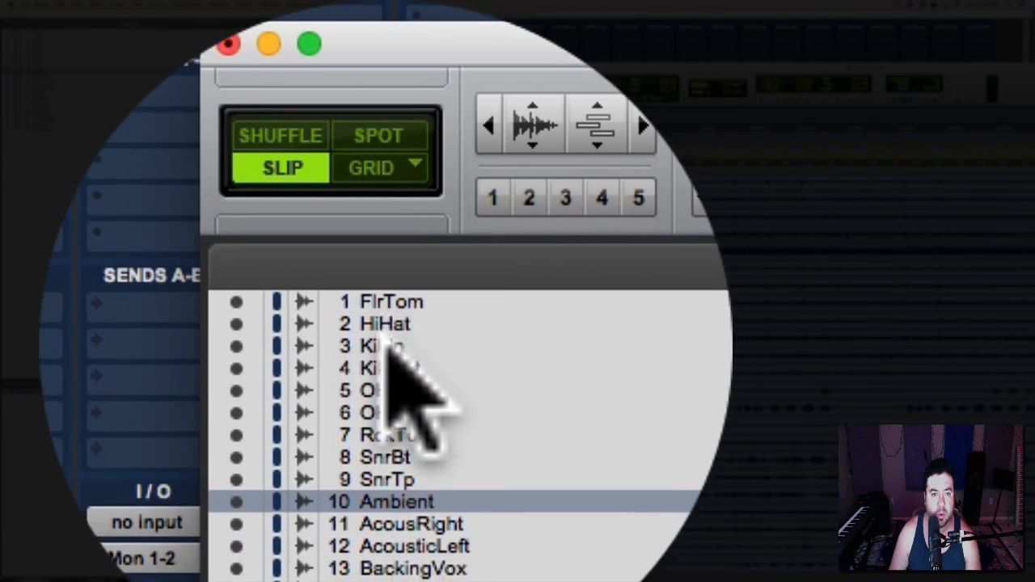
left_click_drag(356, 245, 359, 178)
left_click_drag(384, 333, 384, 336)
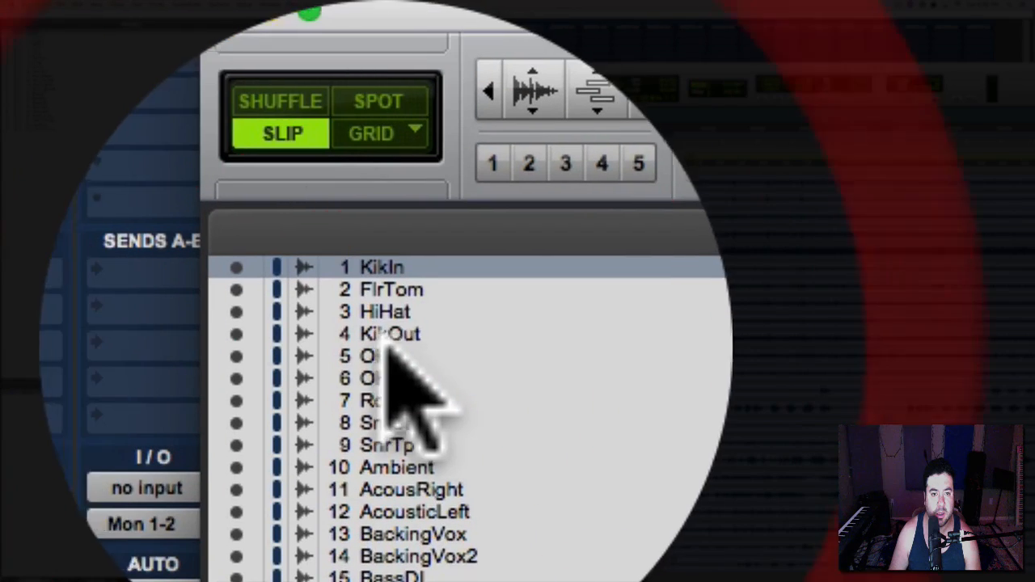
left_click_drag(397, 422, 398, 351)
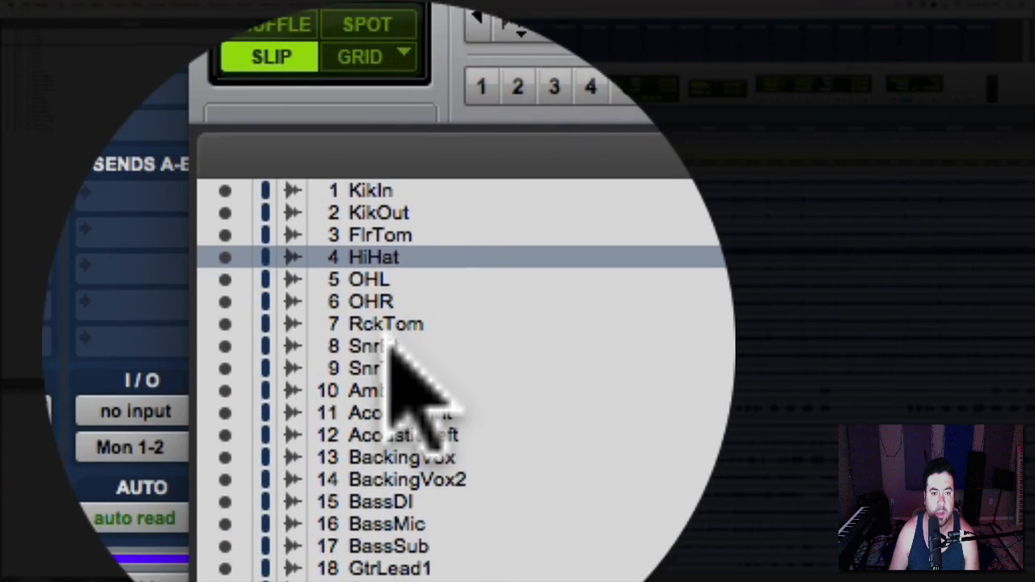
Step: Arrange the remaining drum tracks below KikOut in the order SnrTp, SnrBt, HiHat, RckTom, FlrTom, OHL, OHR
left_click(391, 433)
left_click_drag(391, 344, 395, 213)
left_click(377, 386)
left_click_drag(425, 469, 386, 395)
left_click(392, 308)
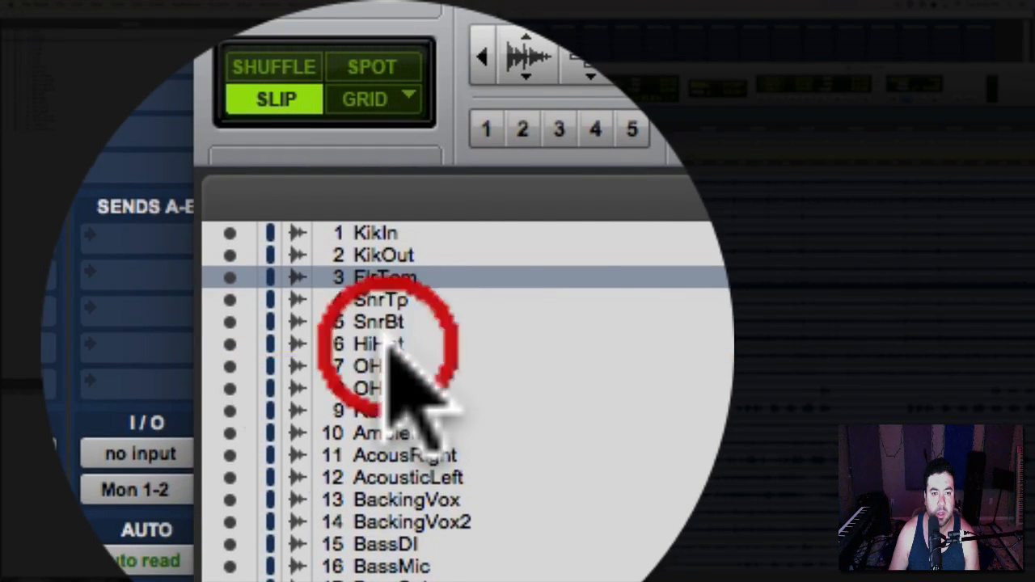
left_click_drag(389, 345, 389, 350)
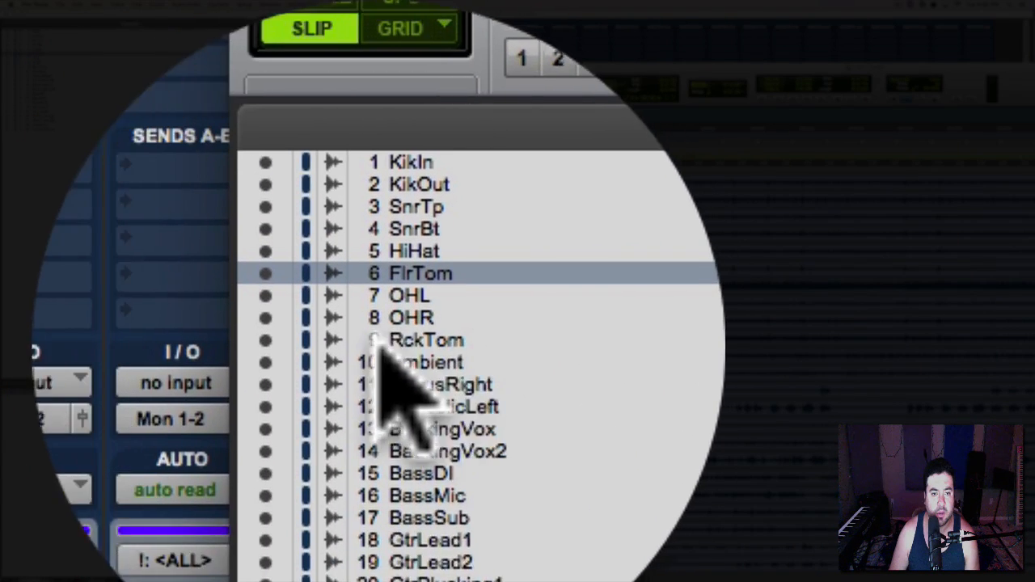
left_click_drag(397, 370, 405, 347)
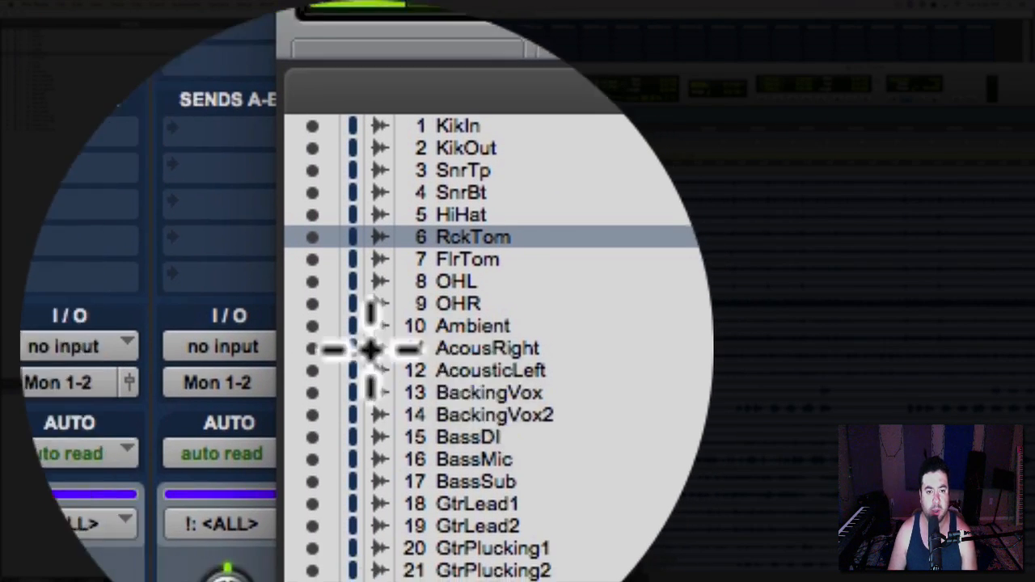
Step: Order AcousticLeft, AcousRight, LeadVox, BackingVox, BackingVox2 and VoxHarmony consecutively, and move the three bass tracks directly below OHR
left_click_drag(400, 366, 390, 334)
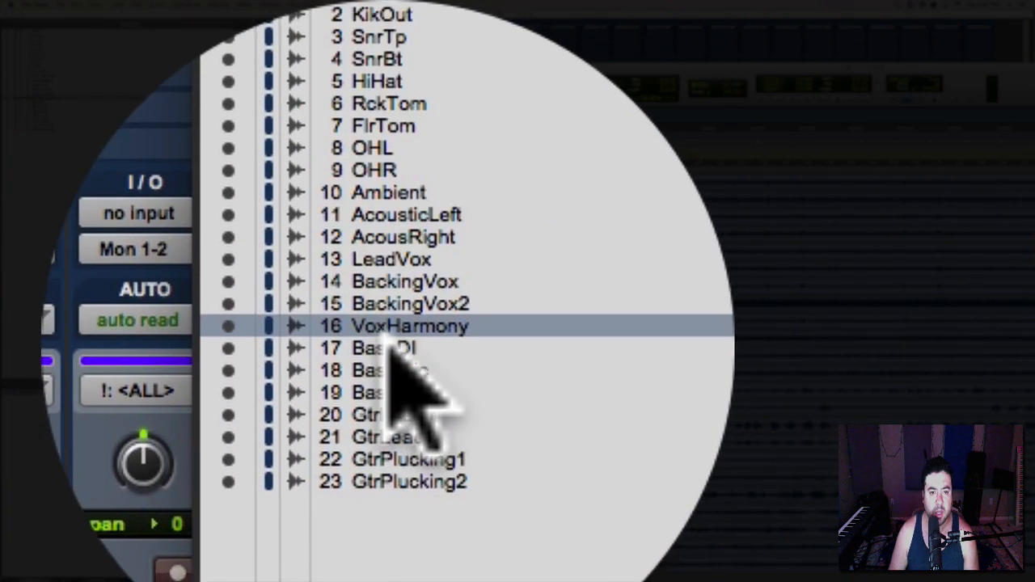
left_click(386, 346)
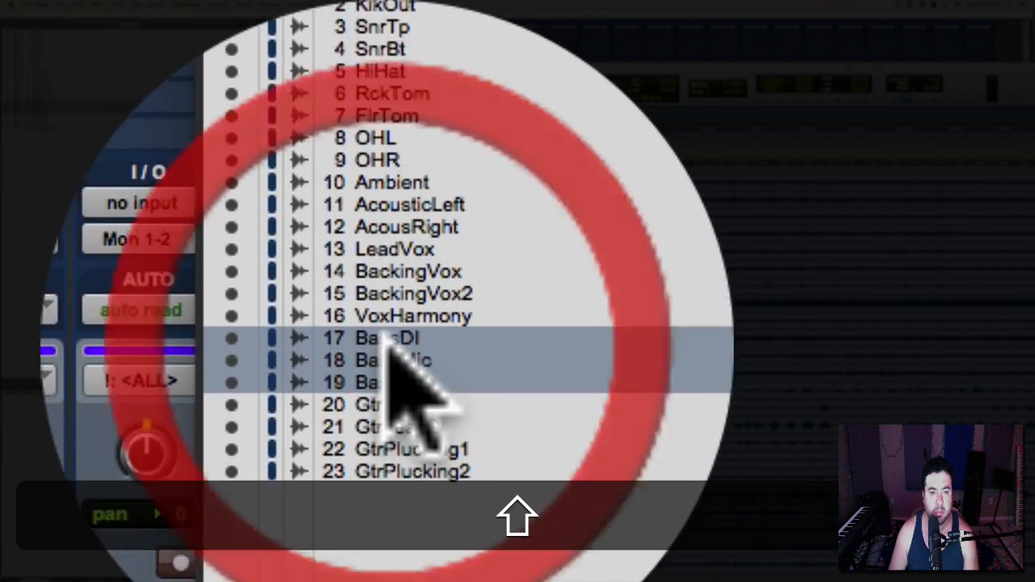
left_click_drag(387, 338, 387, 194)
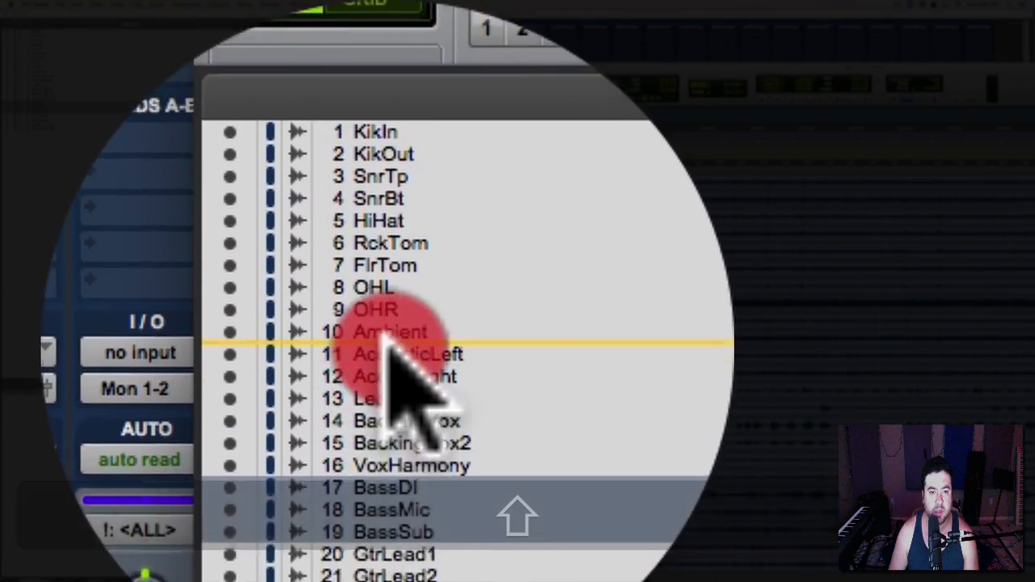
left_click_drag(387, 337, 388, 338)
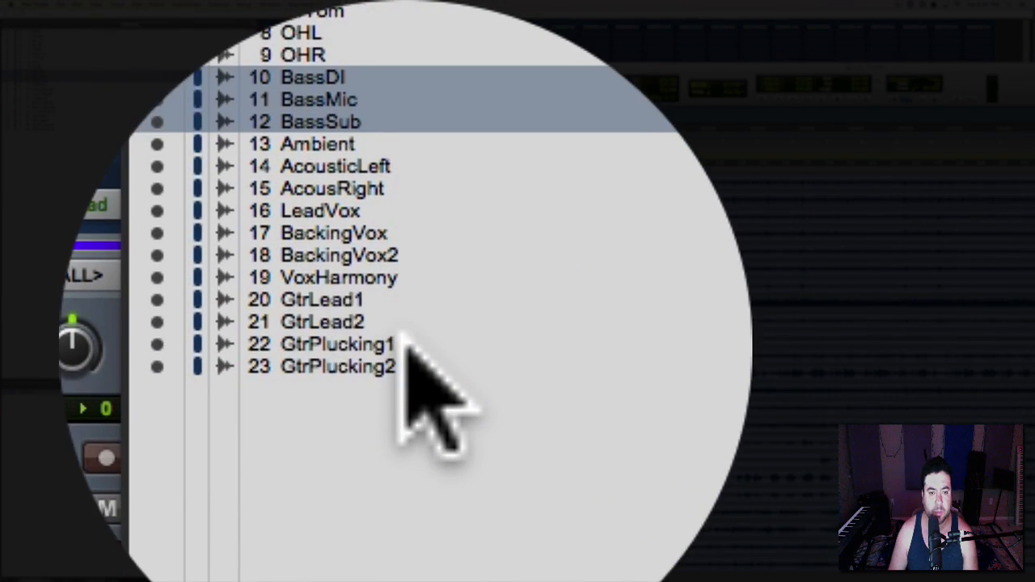
Step: Move GtrLead1, GtrLead2, GtrPlucking1 and GtrPlucking2 directly above AcousticLeft, and place Ambient between OHR and BassDI
left_click(387, 343)
left_click(389, 410, "shift")
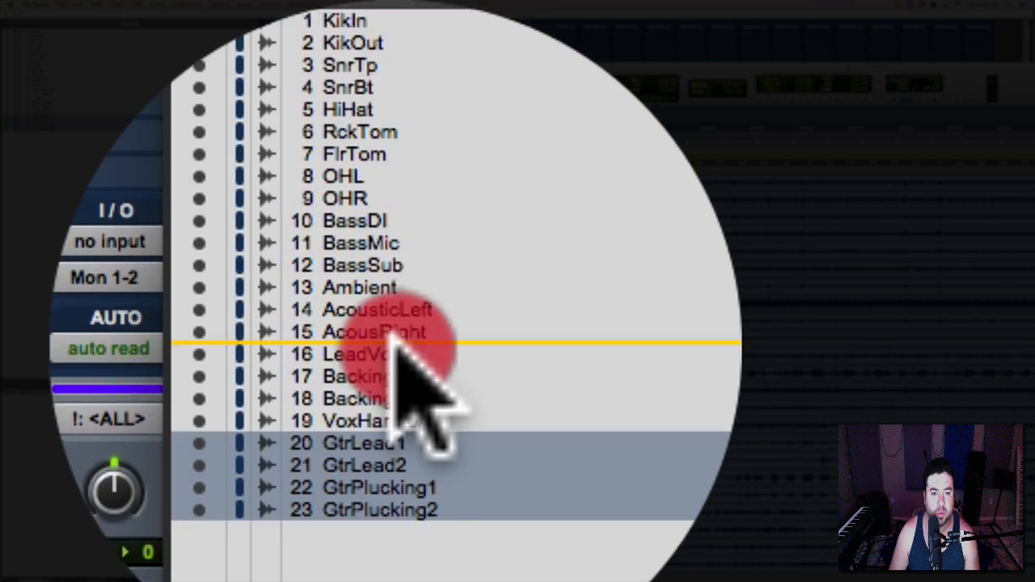
mouse_move(394, 343)
left_mouse_down()
mouse_move(388, 252)
mouse_move(394, 346)
left_mouse_up()
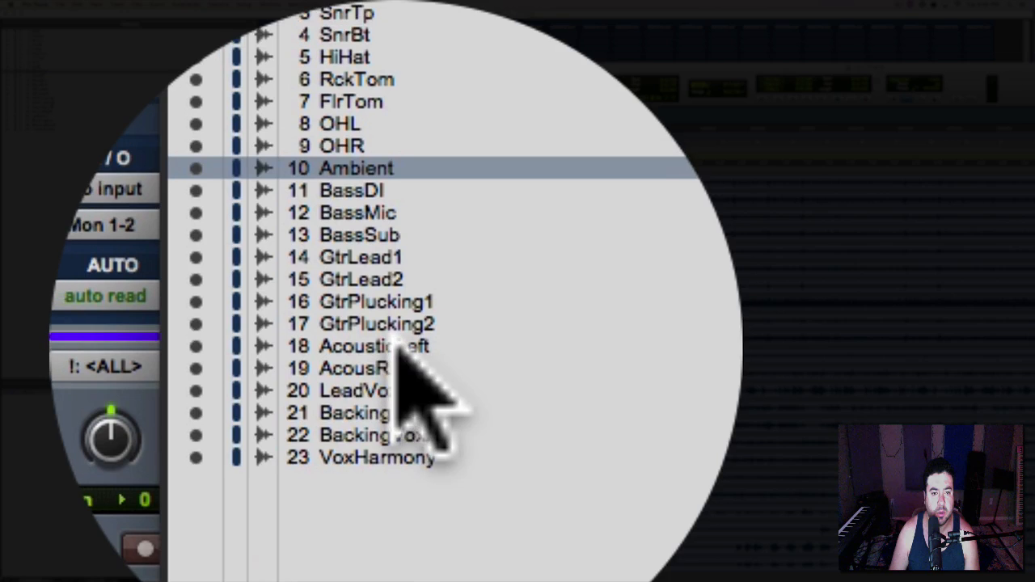
Step: Move AcousticLeft and AcousRight together between BassSub and GtrLead1 in the track list
left_click(398, 347)
left_click(398, 368, "shift")
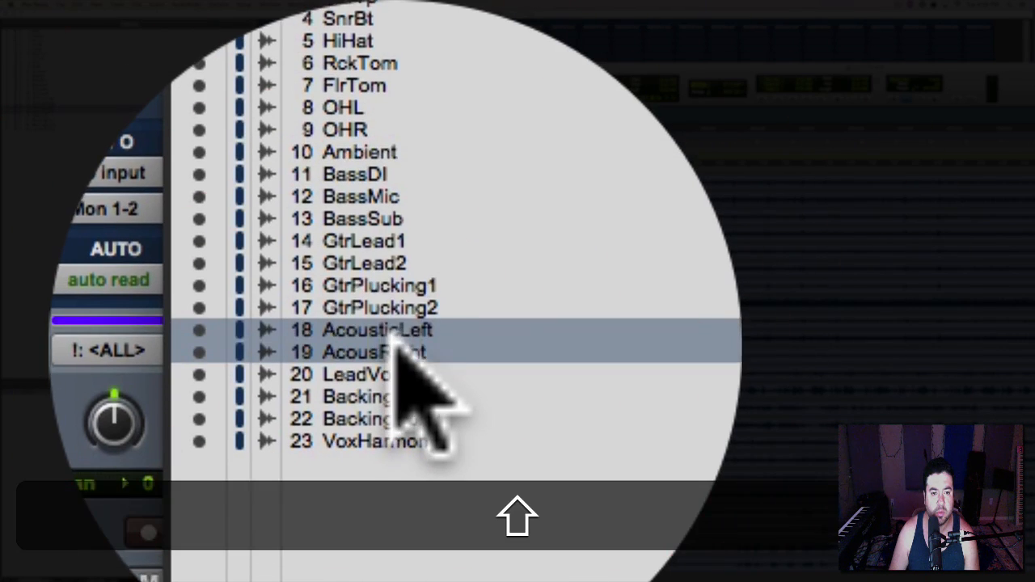
left_click_drag(398, 364, 398, 257)
mouse_move(393, 339)
left_mouse_down()
mouse_move(397, 322)
mouse_move(397, 343)
left_mouse_up()
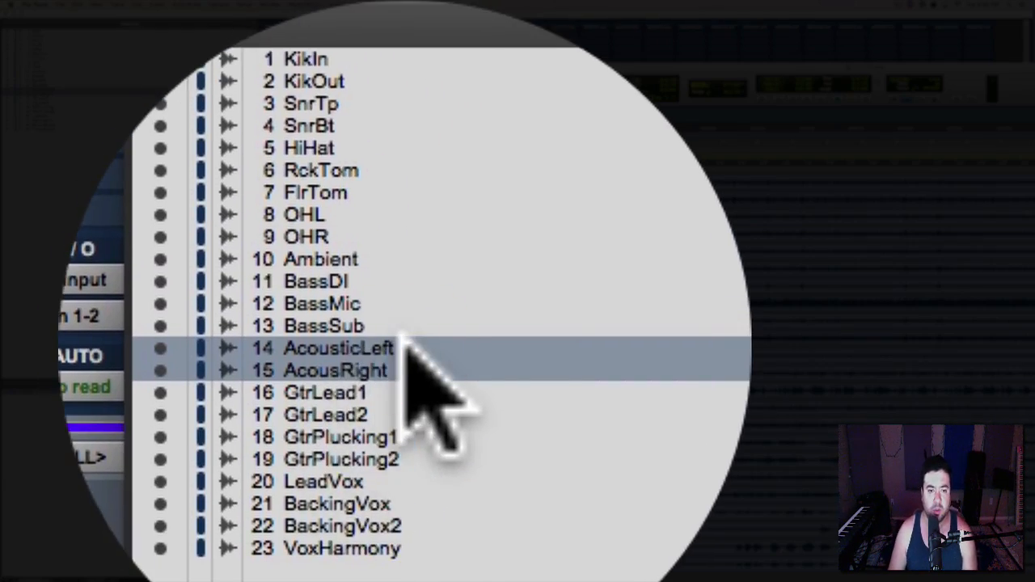
Step: Move the Edit window into place so that it fills the whole screen
left_click(349, 525)
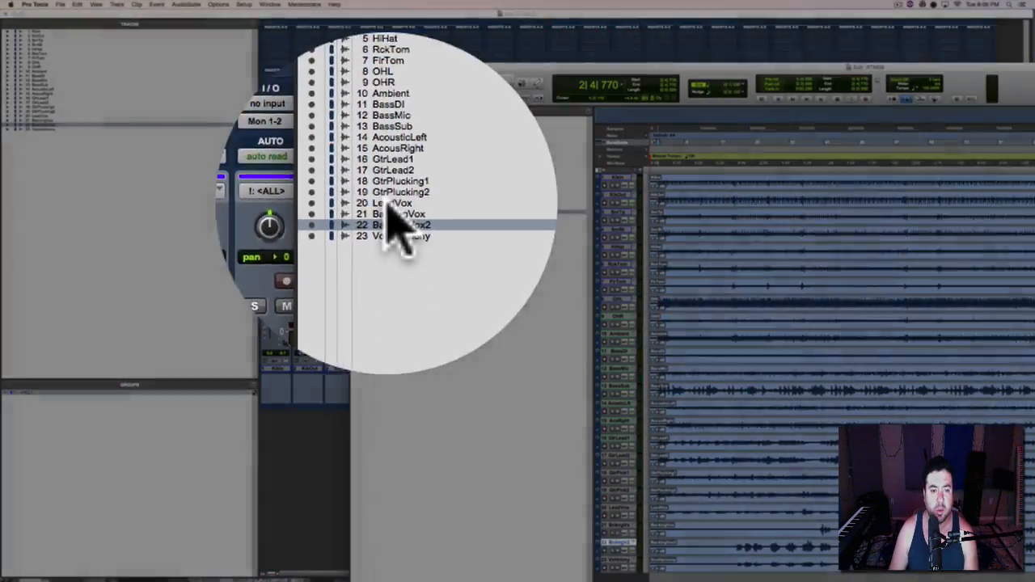
left_click(390, 204)
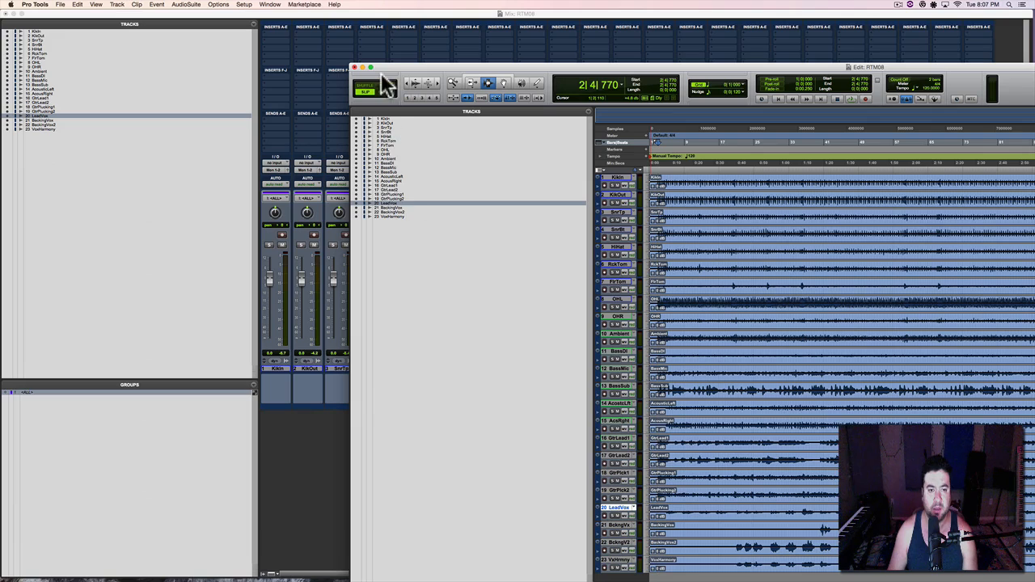
left_click_drag(391, 65, 252, 15)
left_click(234, 15)
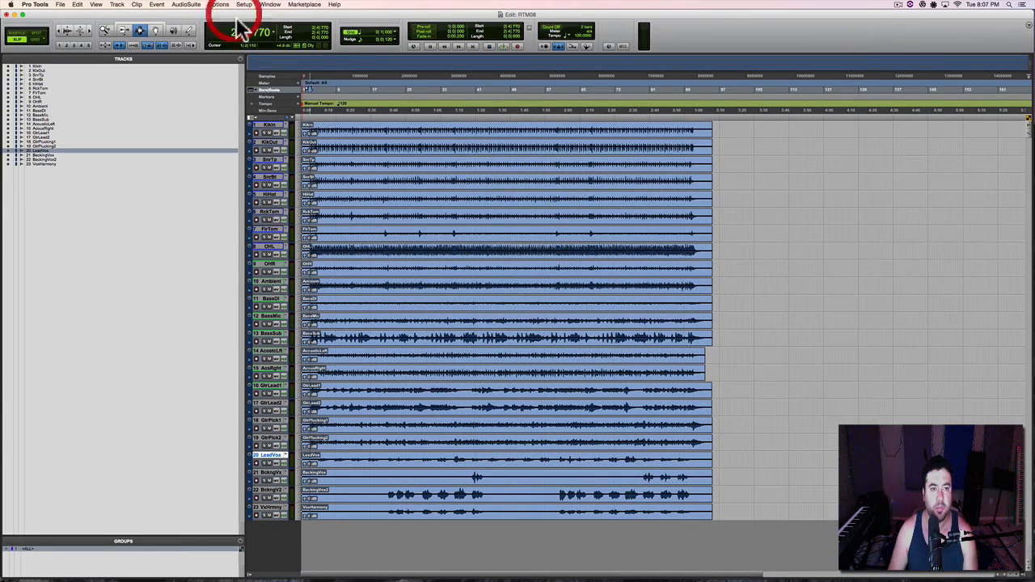
Step: Place the edit cursor just past the clip ends and try pulling the pre-roll marker back to the end of the clips
left_click(731, 261)
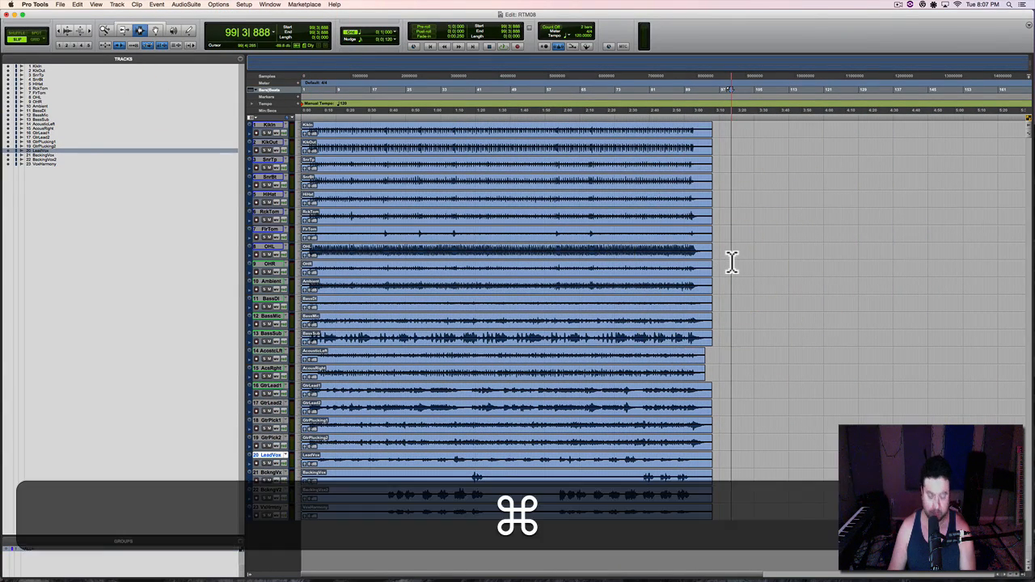
key("super+alt+a")
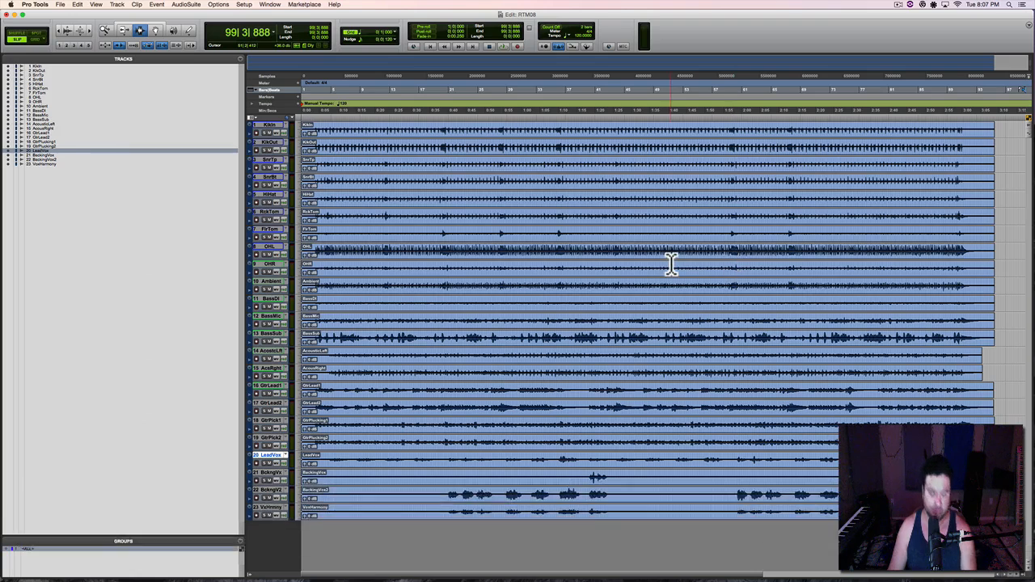
key("alt+a")
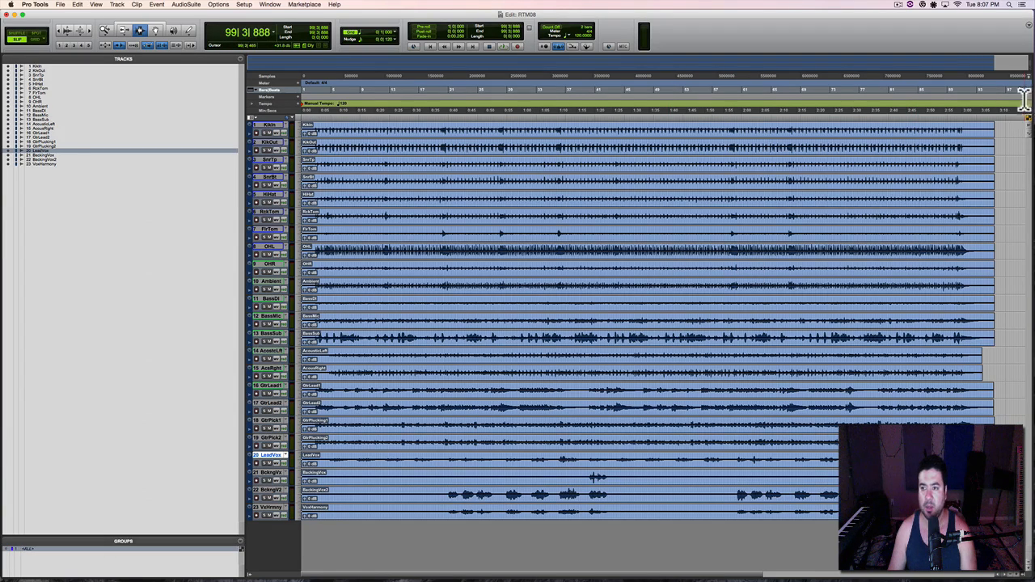
left_click_drag(1012, 89, 1000, 89)
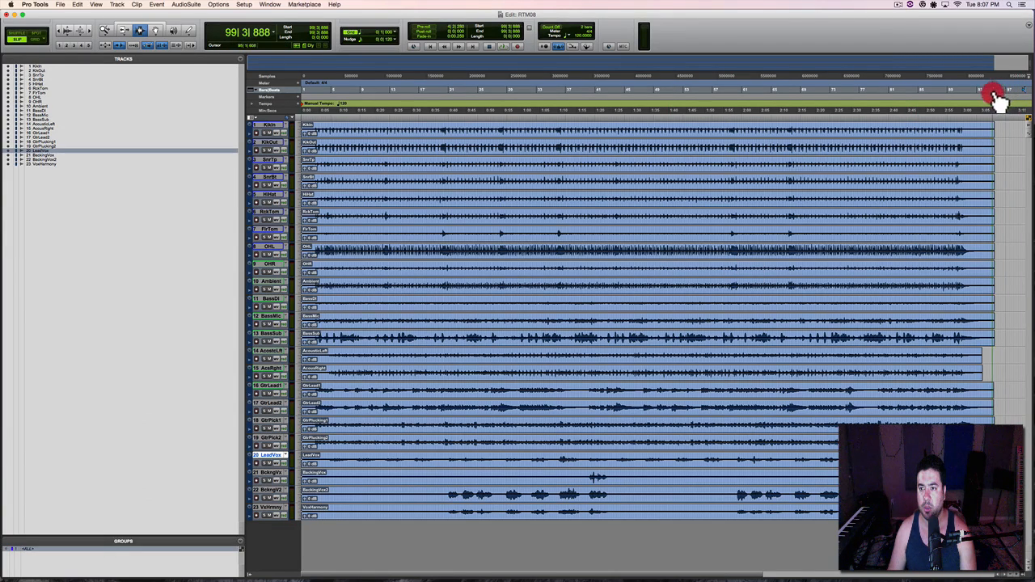
key("space")
key("alt+a")
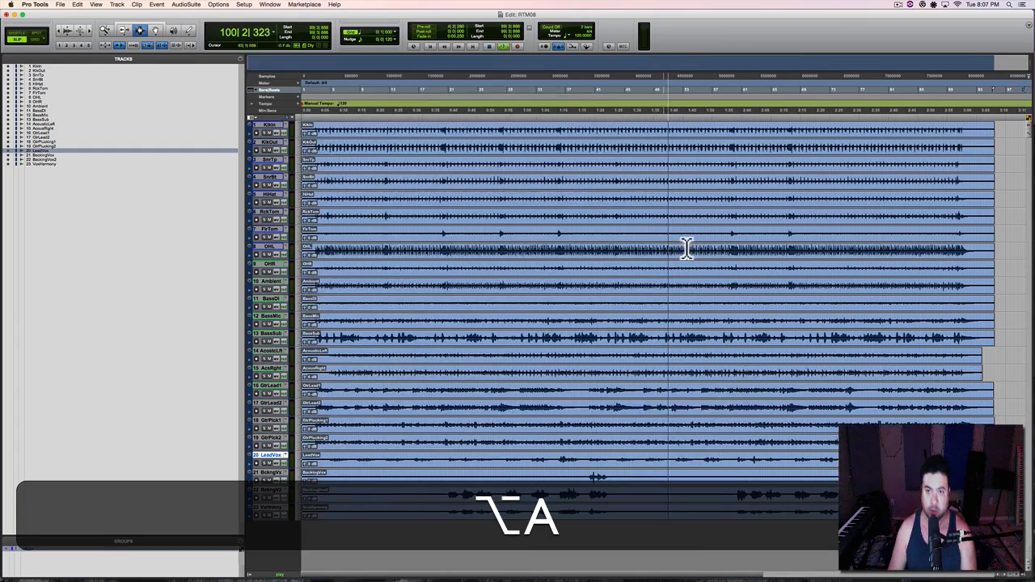
key("alt+space")
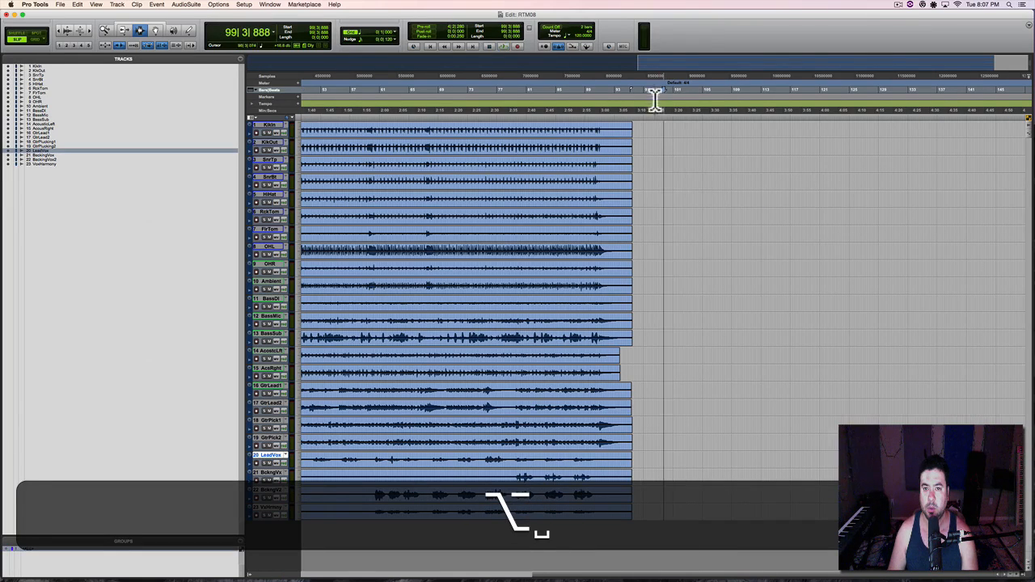
key("alt")
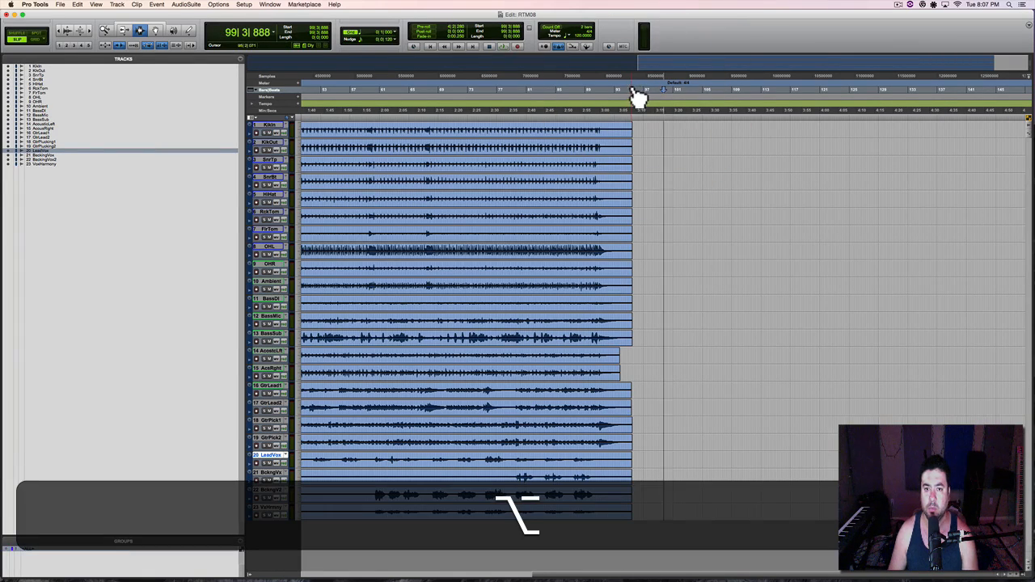
Step: Reset the pre-roll to zero, place the edit cursor just past the clips, and fit the whole session in view
left_click_drag(633, 91, 922, 91)
left_click(872, 165)
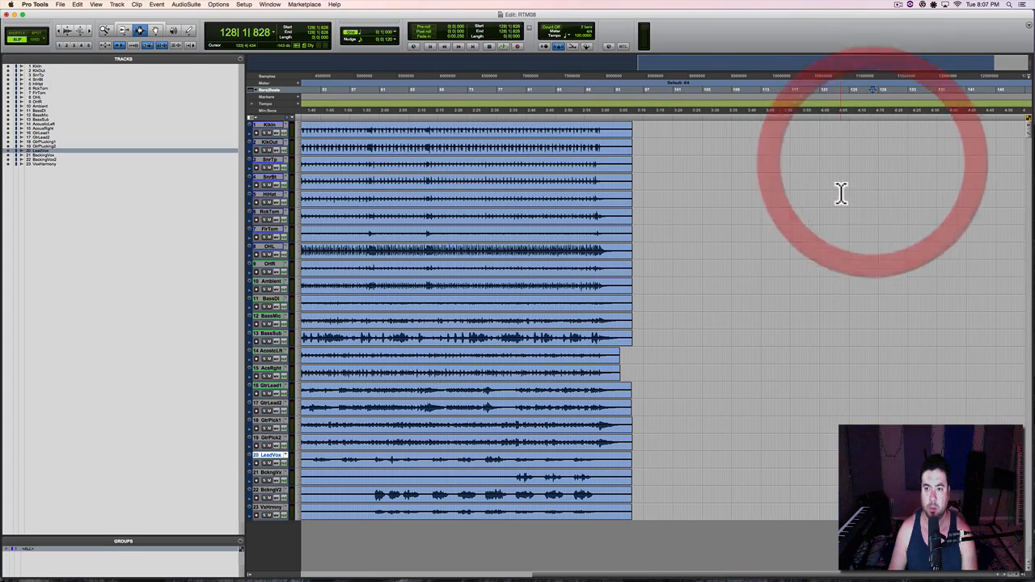
key("alt+a")
left_click(869, 176)
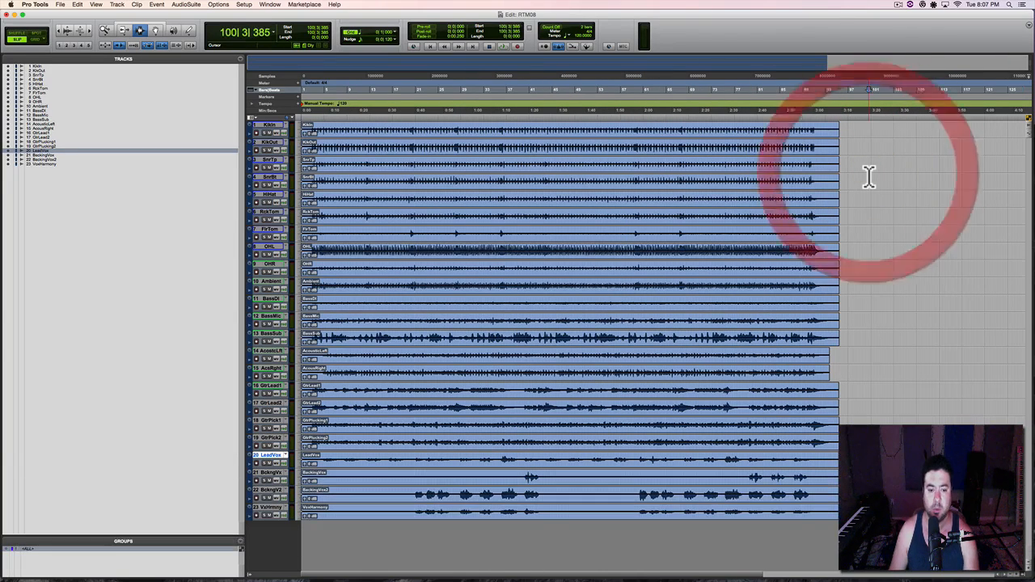
key("alt+a")
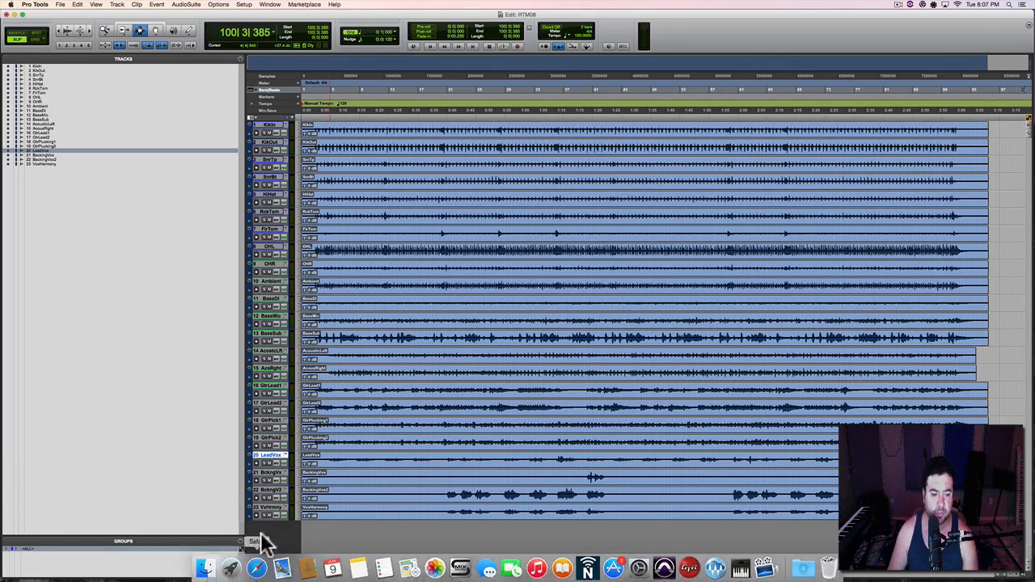
Step: Hide the track list in the Edit window and fit the full session length in view
left_click(249, 574)
left_click(765, 260)
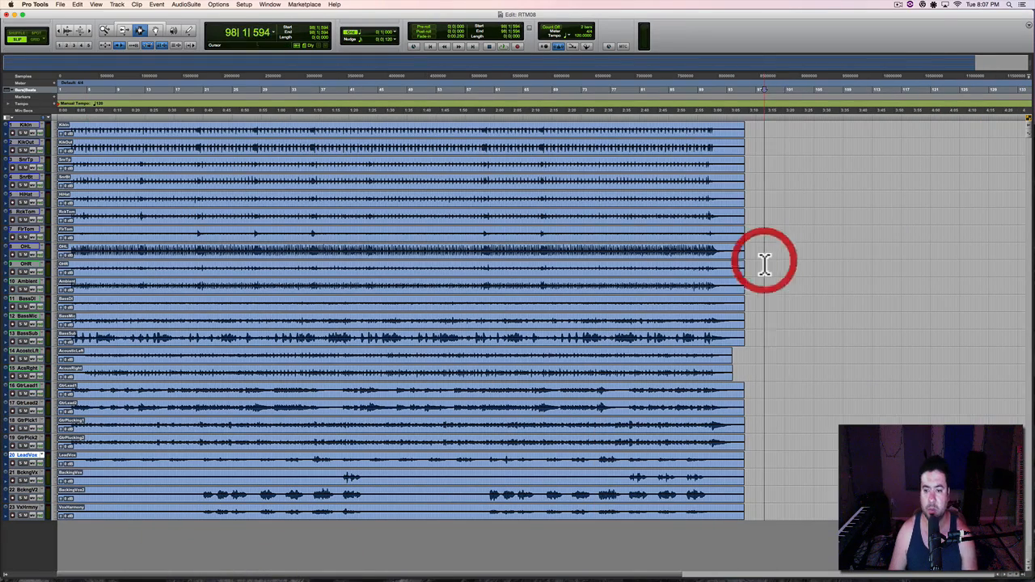
key("alt+a")
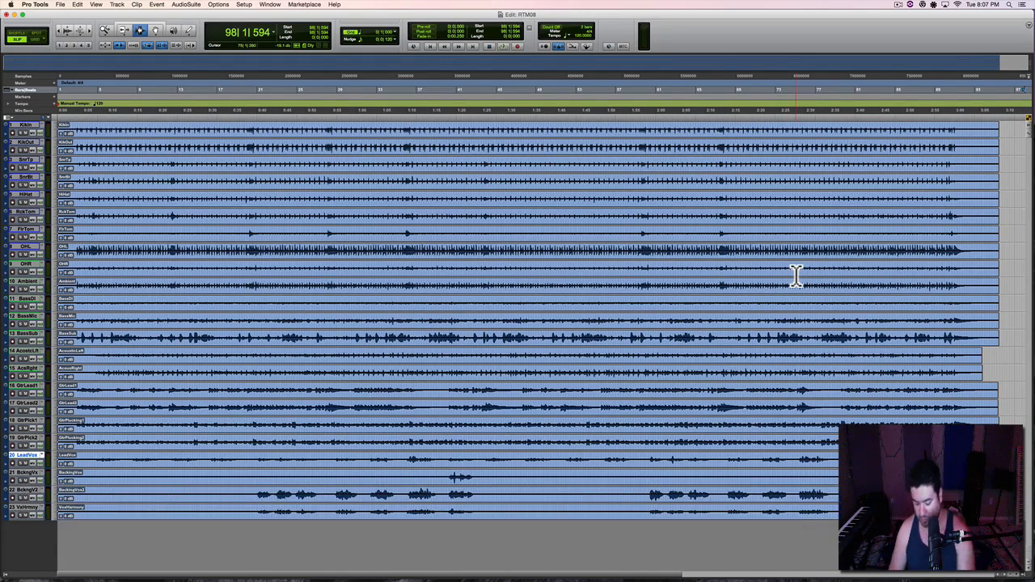
Step: Switch all tracks from waveform to volume automation display, then select their full length and delete the automation data
key("alt+minus")
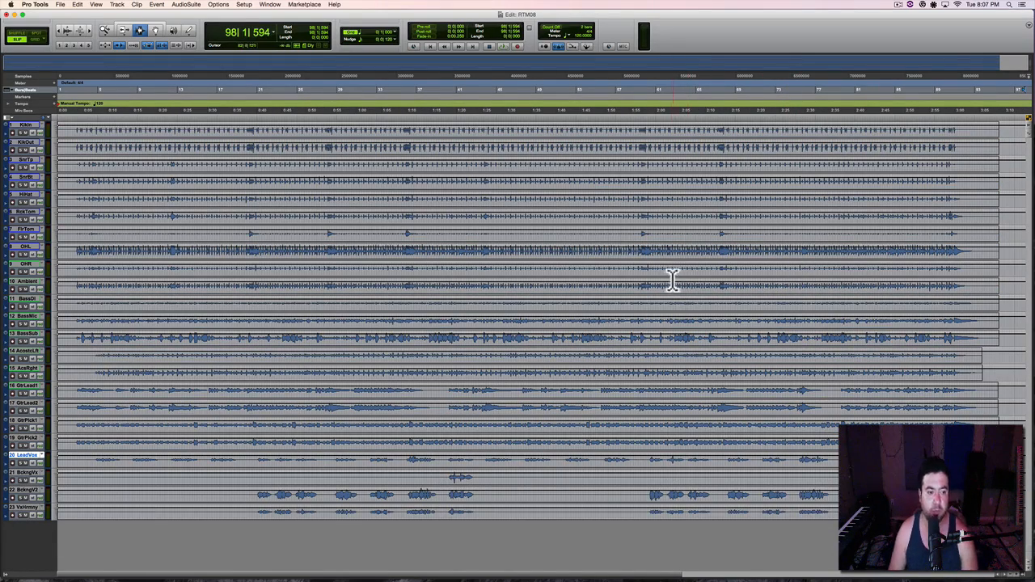
left_click(682, 273)
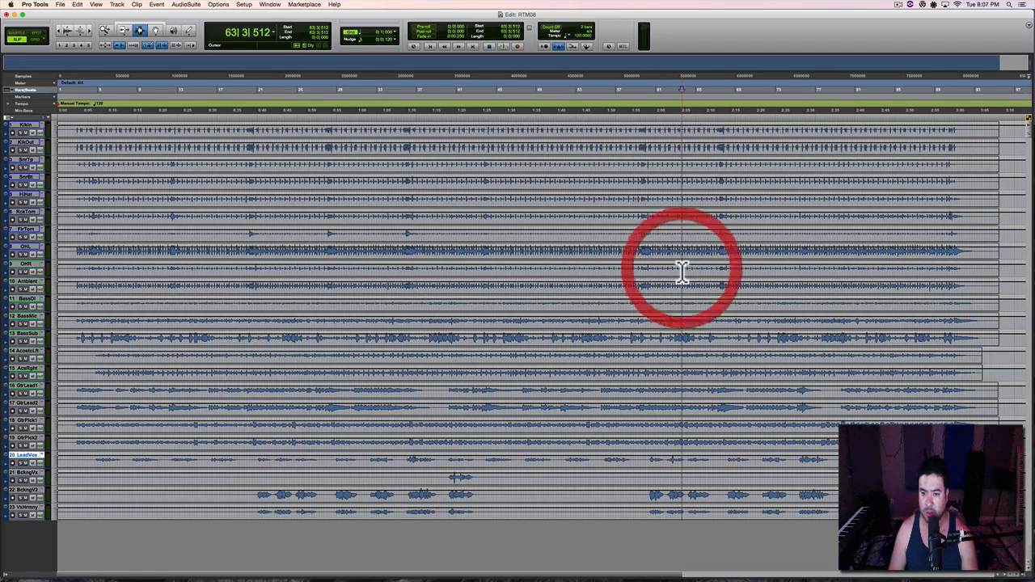
left_click(4, 571)
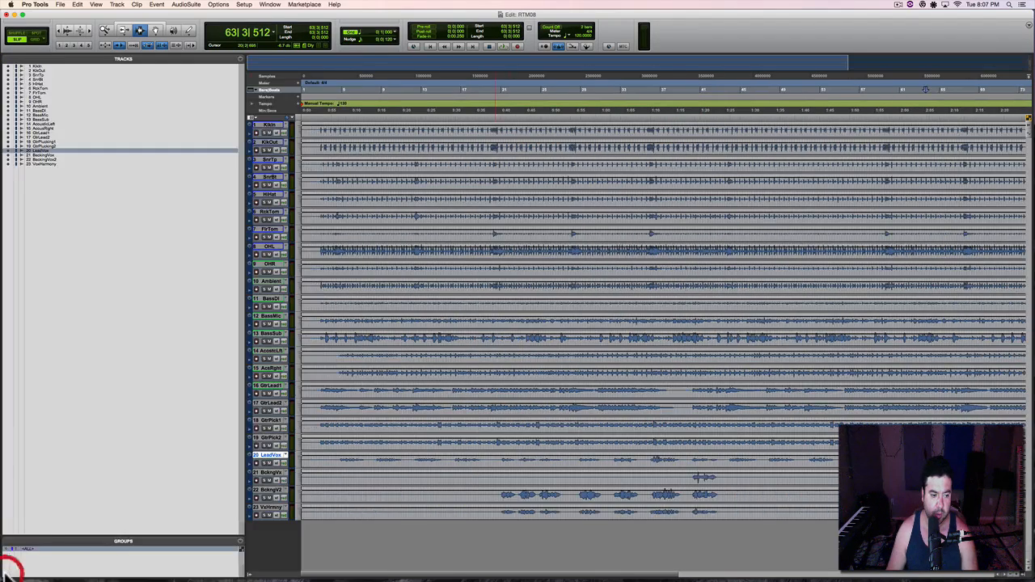
double_click(597, 324)
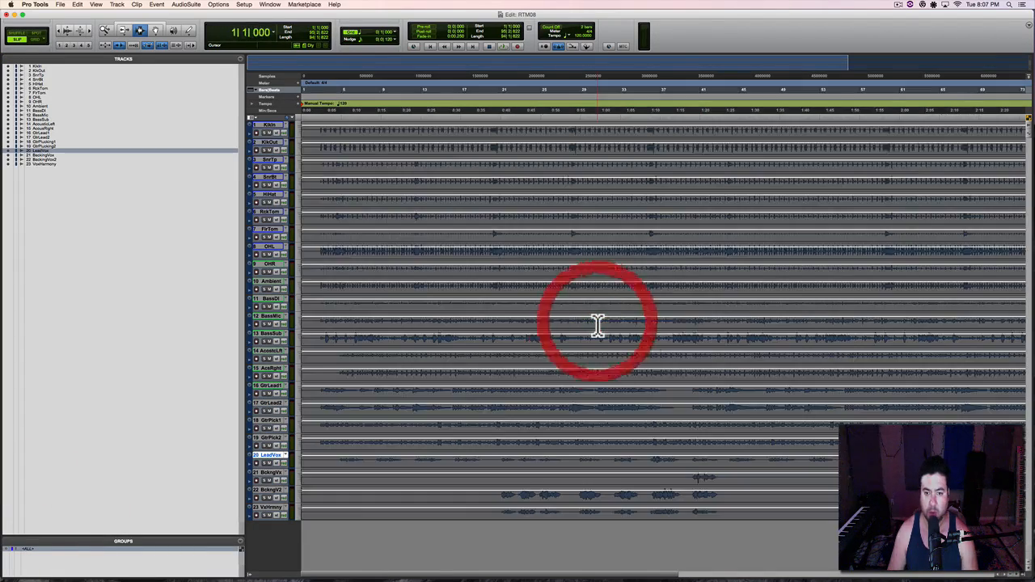
key("Delete")
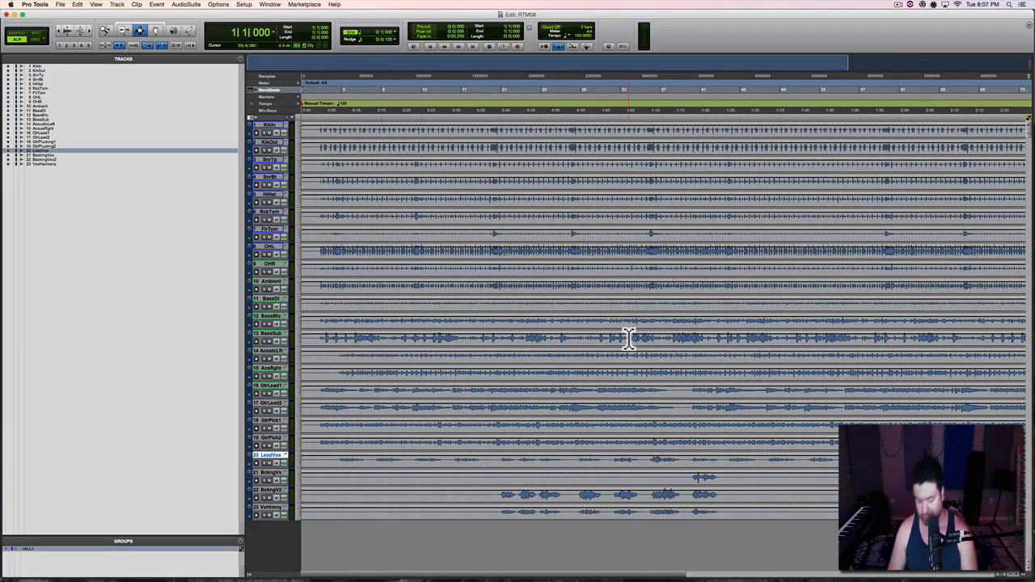
Step: Hide the Edit window's track list and return all tracks to waveform display, fitting the whole session in view
key("alt+a")
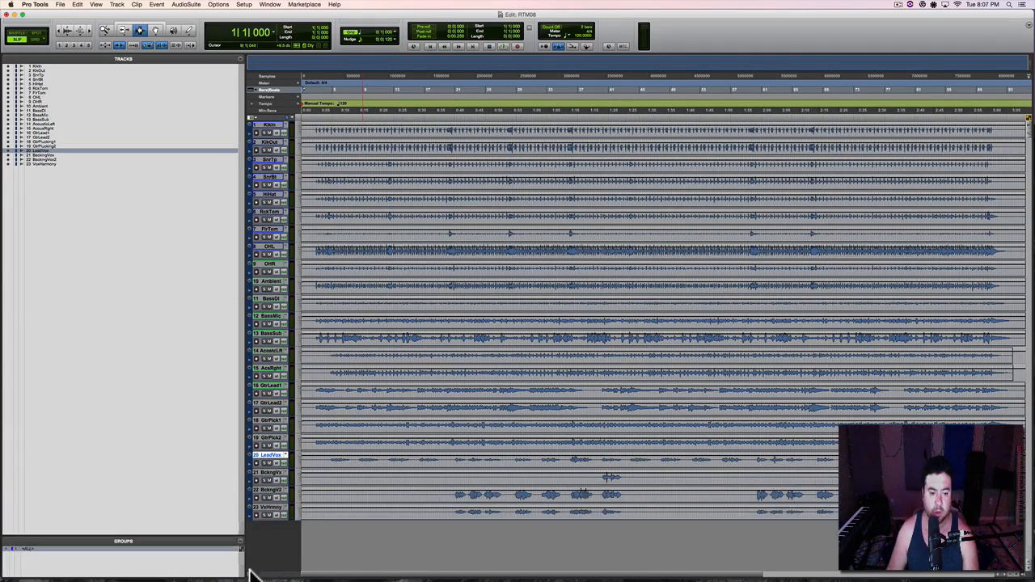
left_click(249, 570)
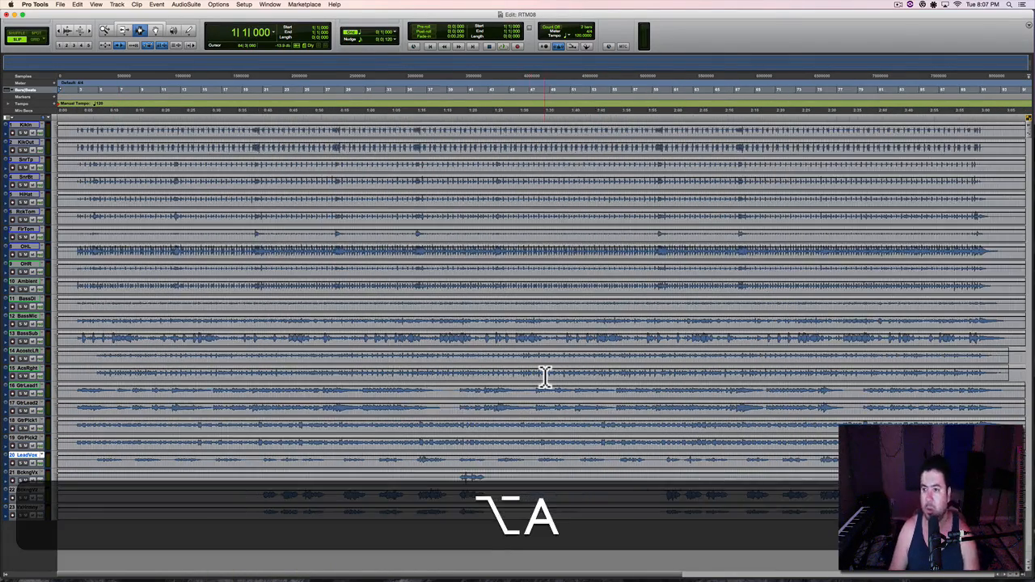
key("alt+minus")
scroll(573, 340, "down", 5)
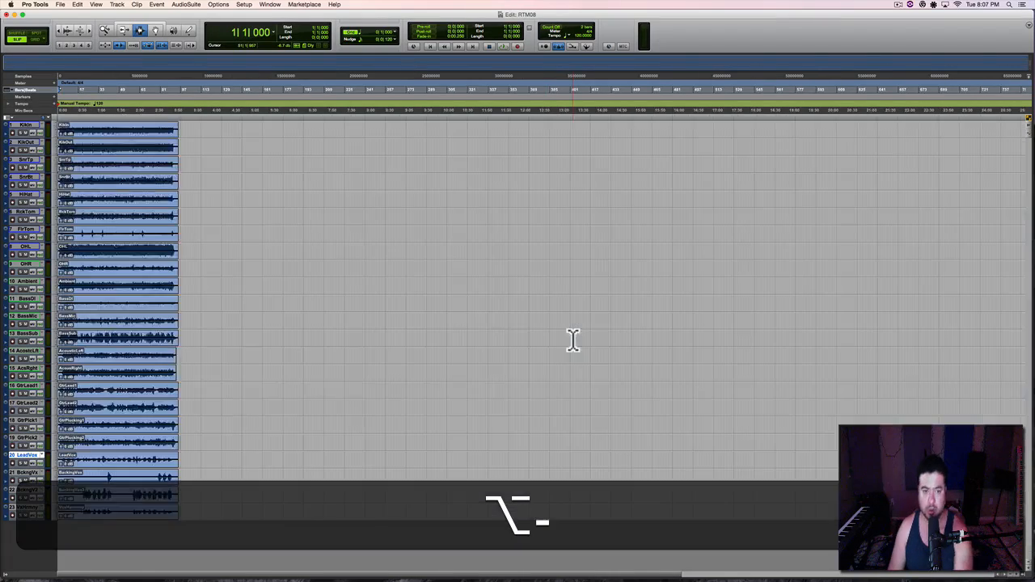
key("alt+a")
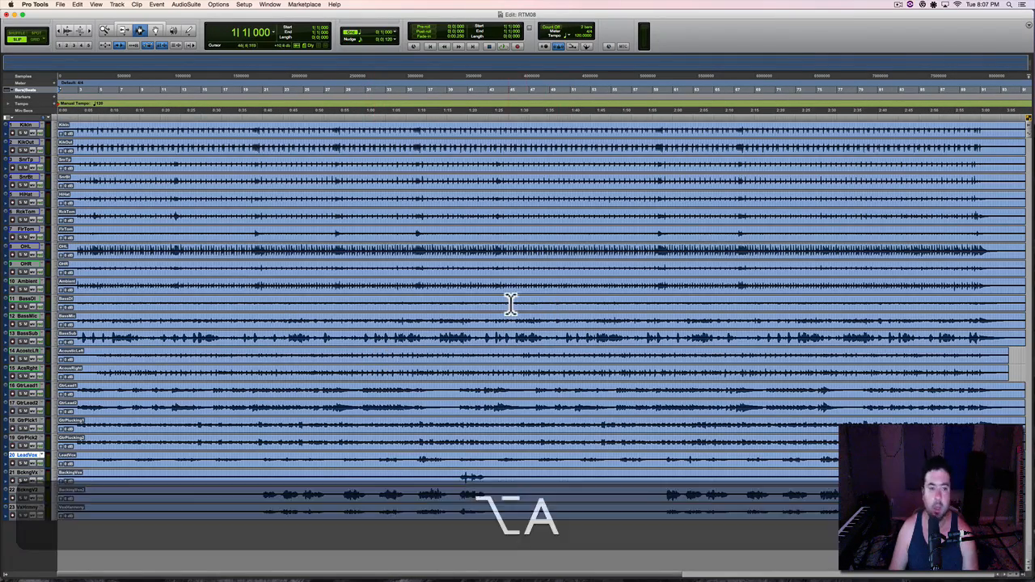
Step: Deselect all tracks, switch to the Mix window and hide its track and group lists
left_click(31, 456, "alt")
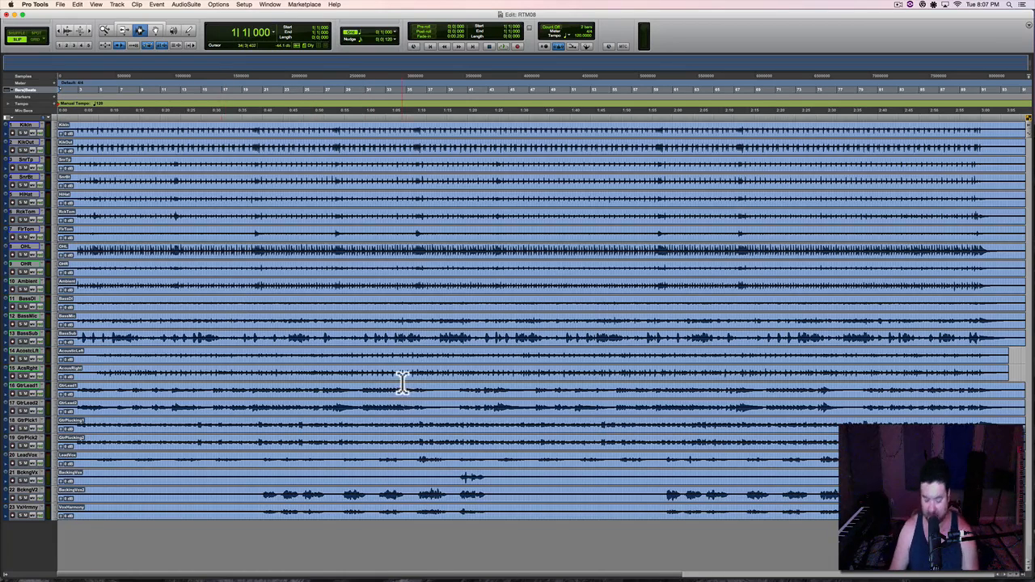
key("super+equal")
left_click(490, 476)
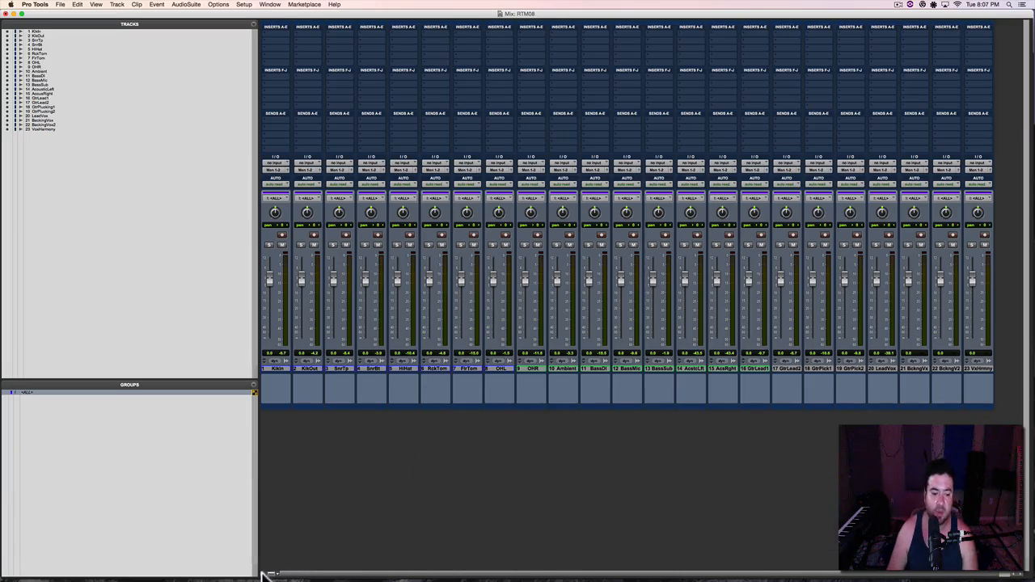
left_click(263, 575)
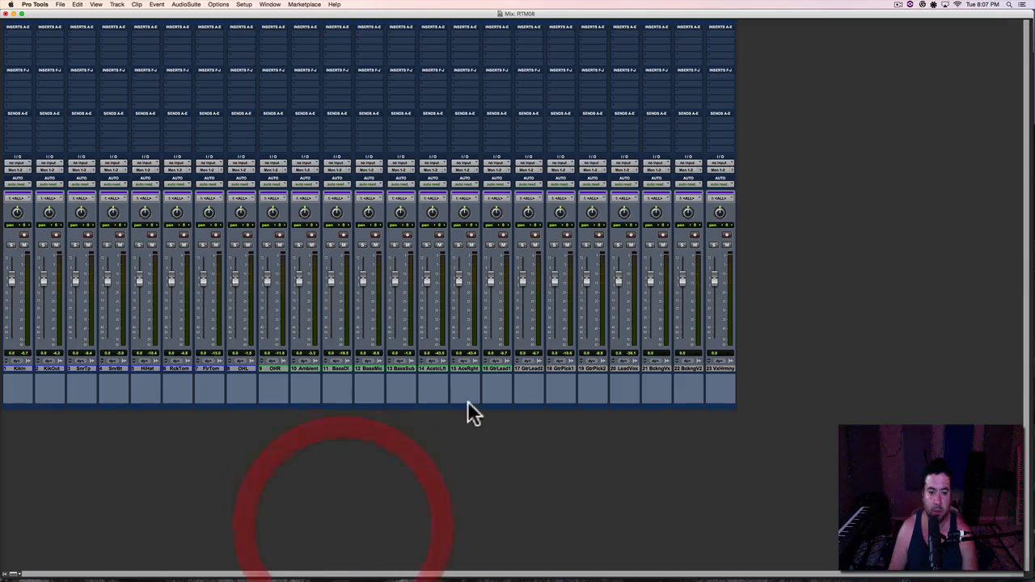
Step: Set the default clip color coding to Track Color in the display preferences and apply the preferences
left_click(216, 6)
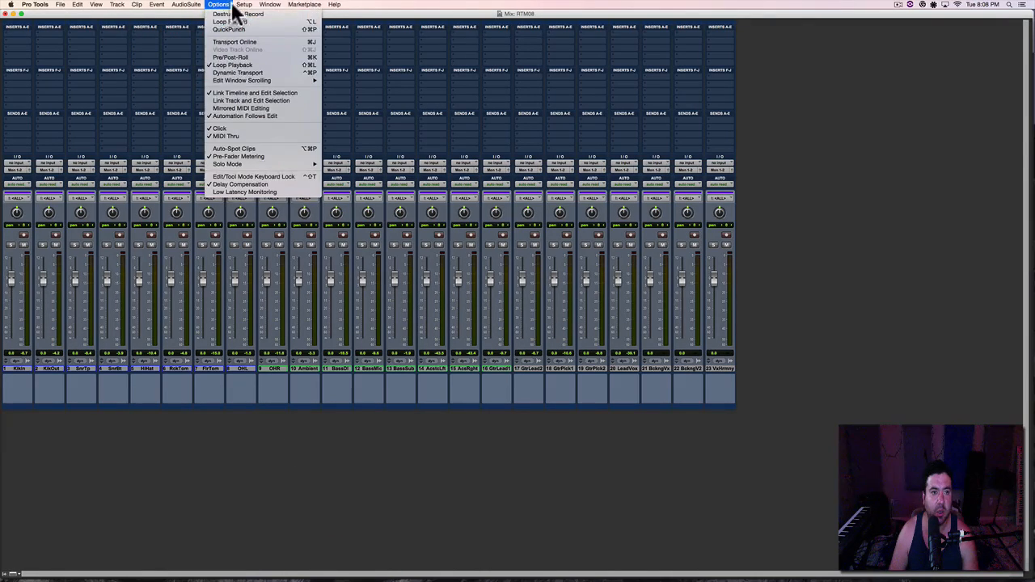
mouse_move(247, 12)
left_click(256, 131)
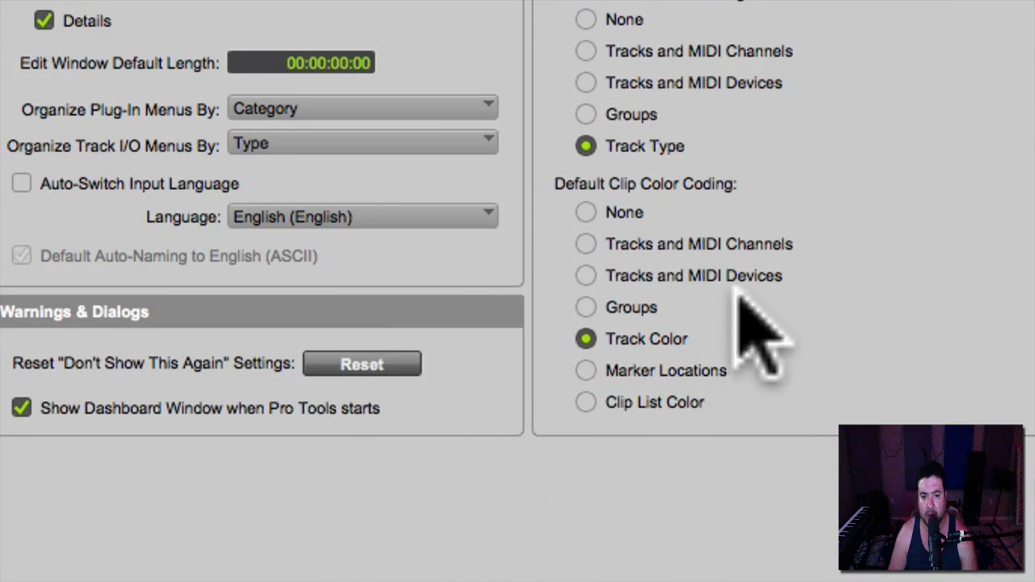
left_click(600, 305)
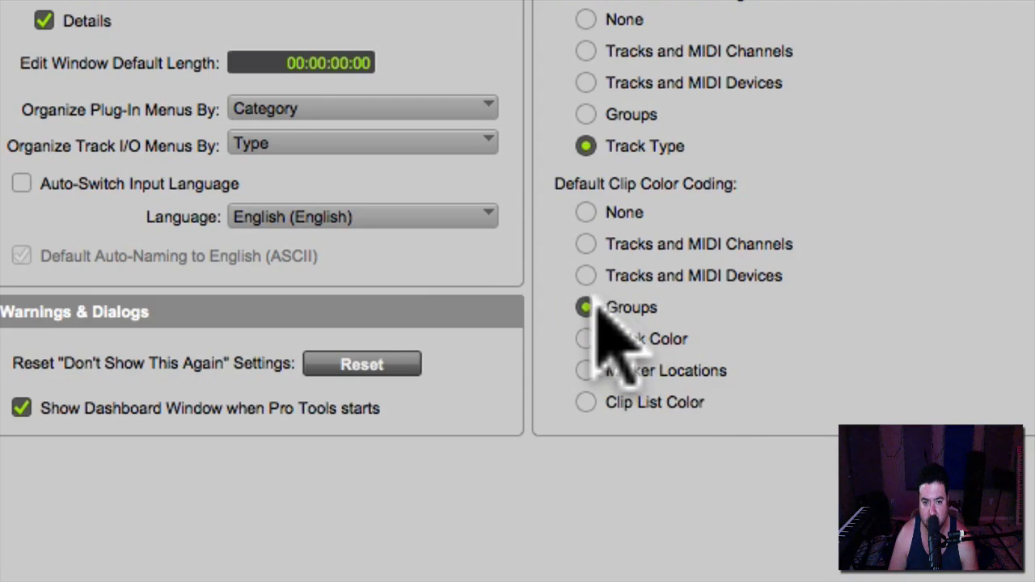
left_click(586, 339)
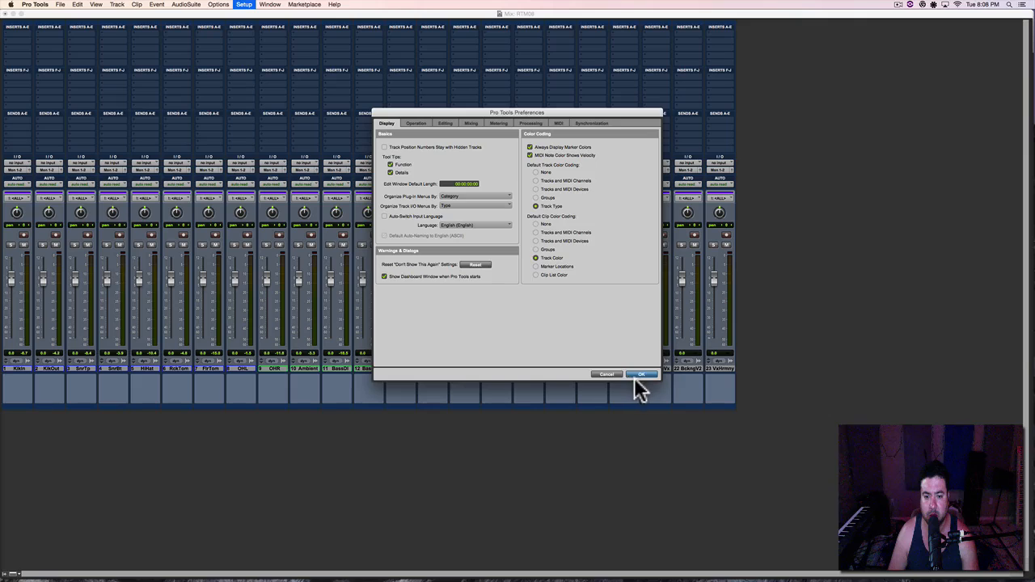
left_click(640, 375)
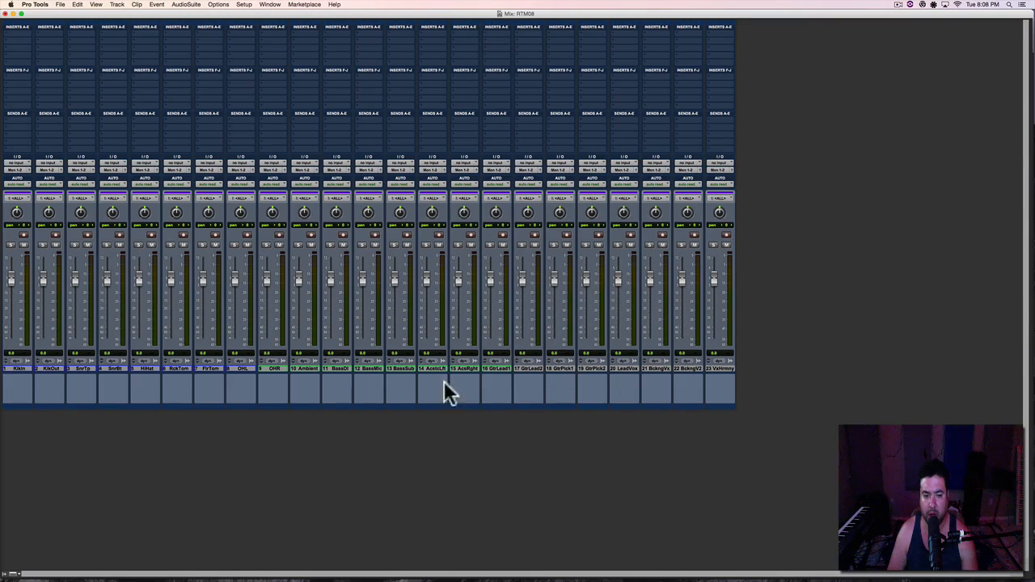
Step: Color the drum tracks from KikIn through Ambient red in the Mix window and close the color palette
left_click(16, 370)
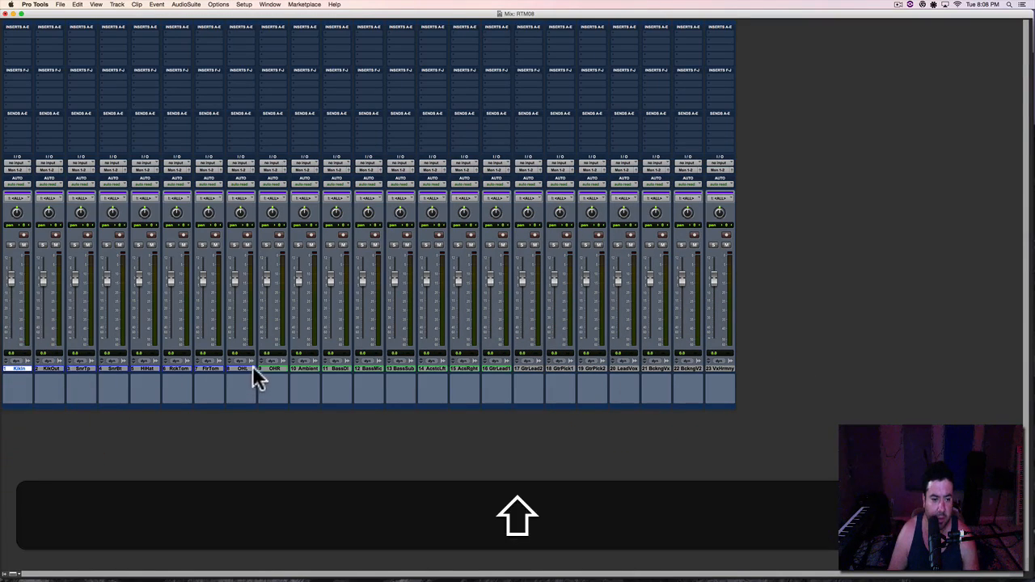
left_click(312, 369, "shift")
double_click(303, 404)
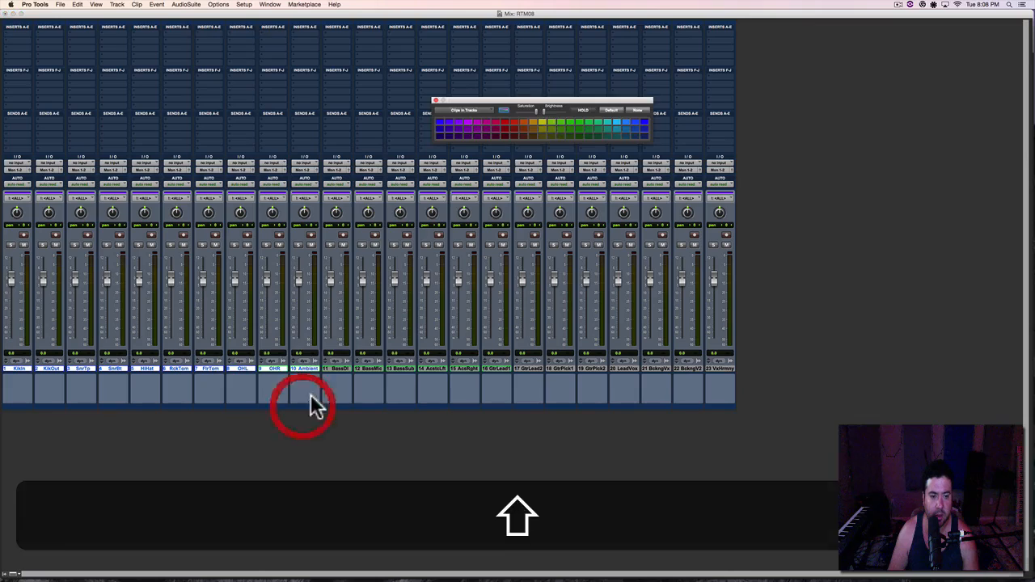
left_click(436, 100)
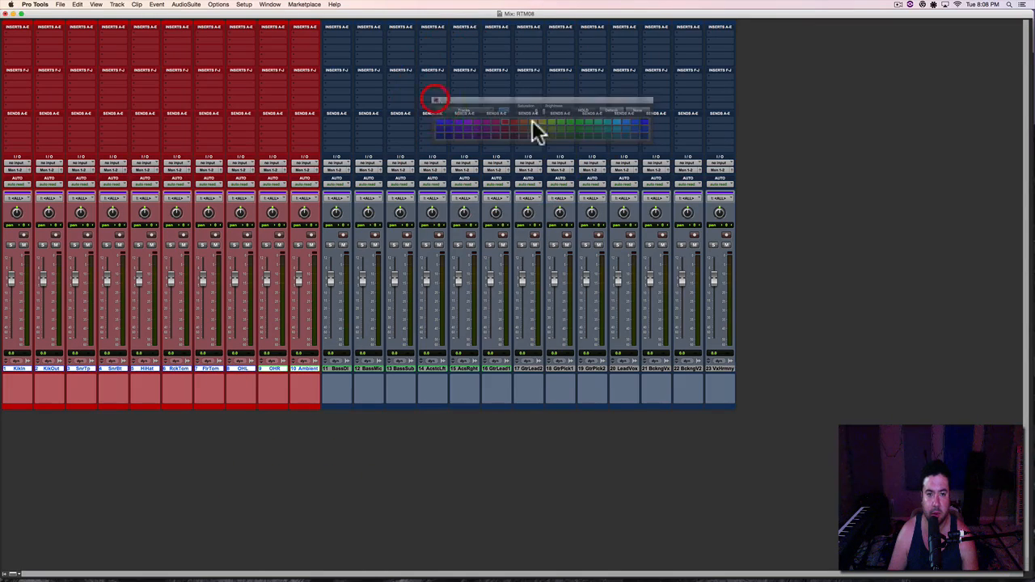
Step: Switch from the Mix window to the Edit window and deselect all tracks
left_click(746, 134)
key("super+equal")
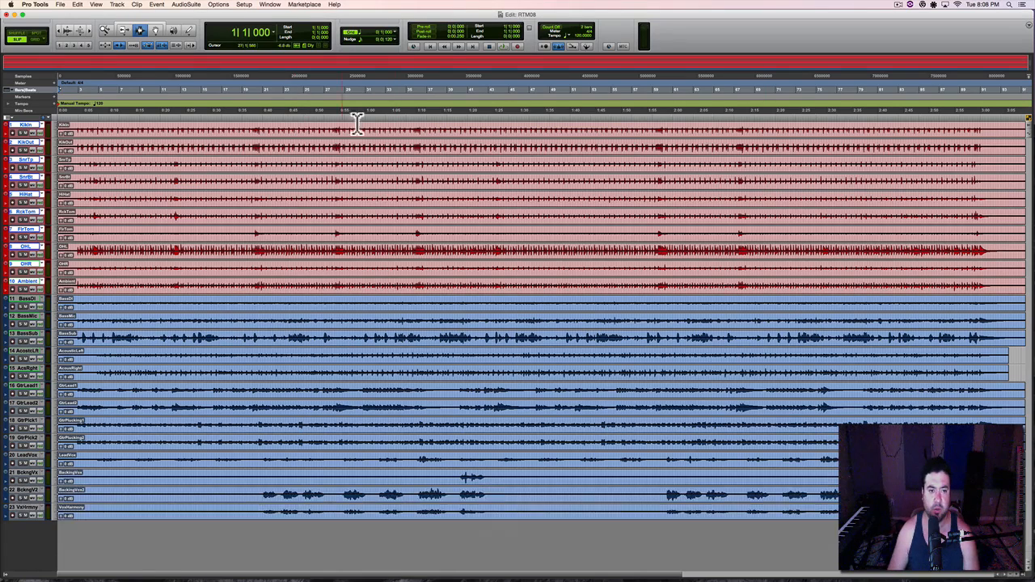
left_click(30, 134, "alt")
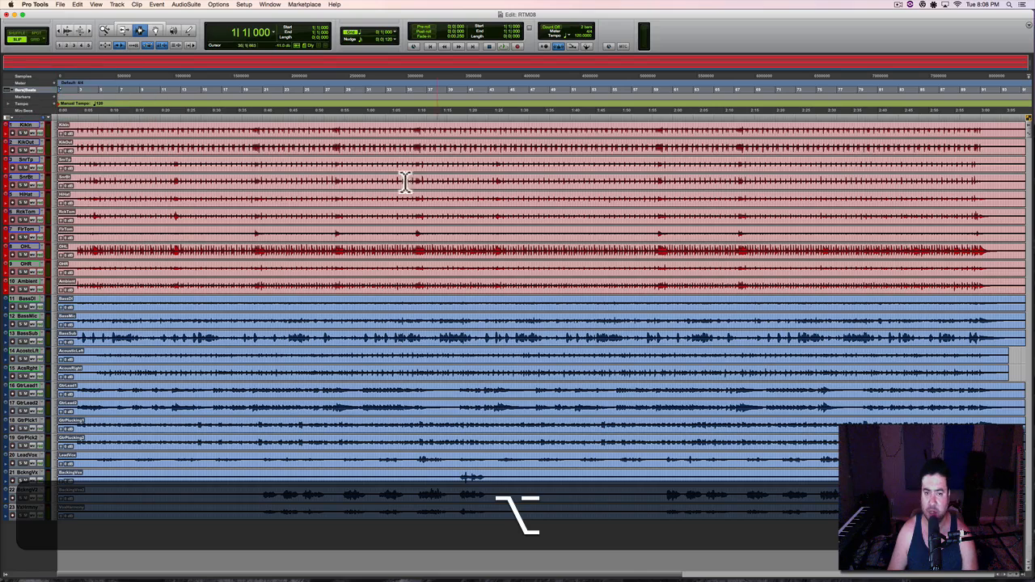
Step: Review the default track and clip color coding options in the display preferences and close the preferences
left_click(243, 4)
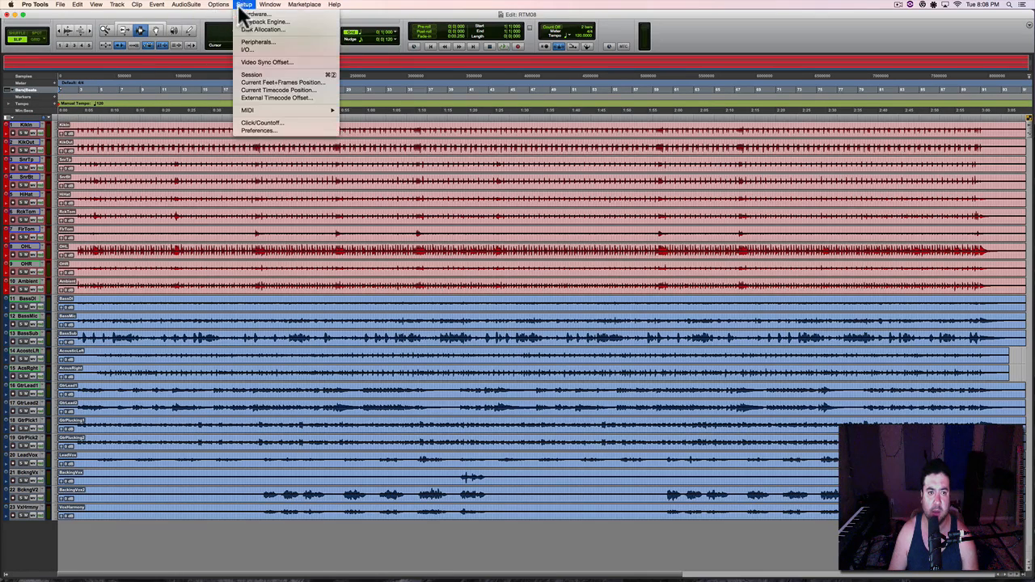
left_click(252, 133)
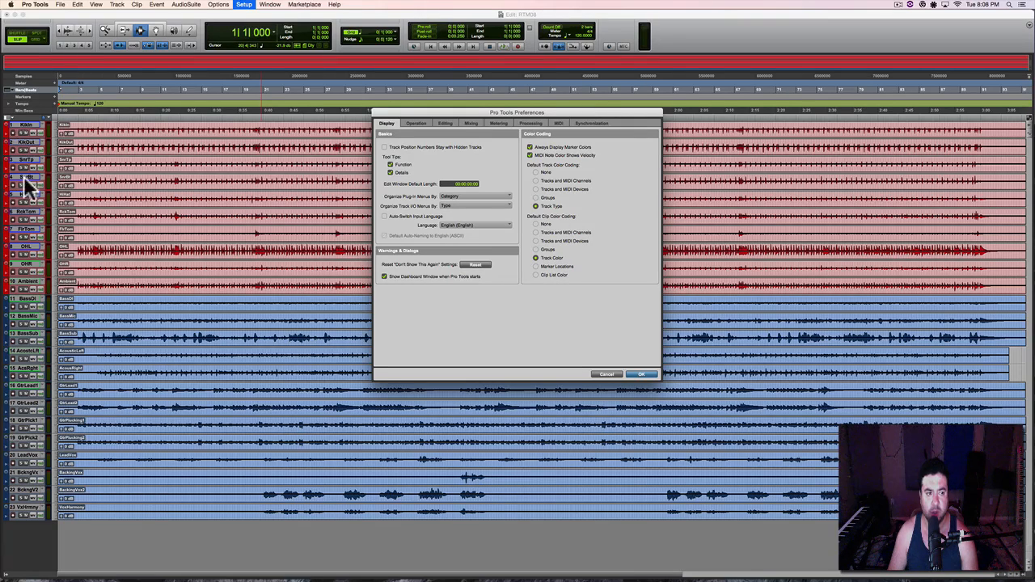
left_click(641, 374)
left_click(743, 44)
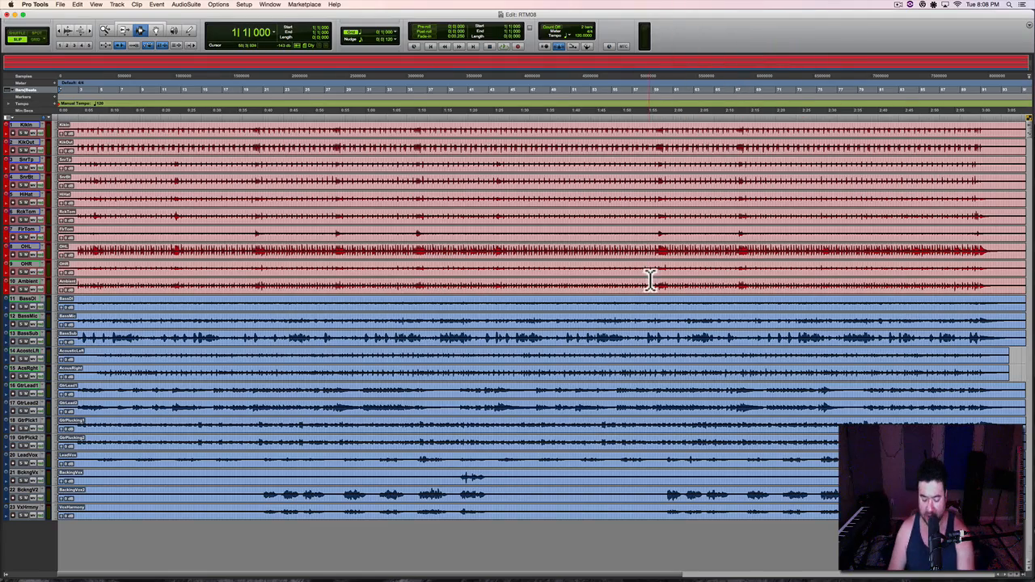
Step: Compare the track colors in the Mix and Edit windows, ending in the Edit window
left_click(716, 35)
key("super+equal")
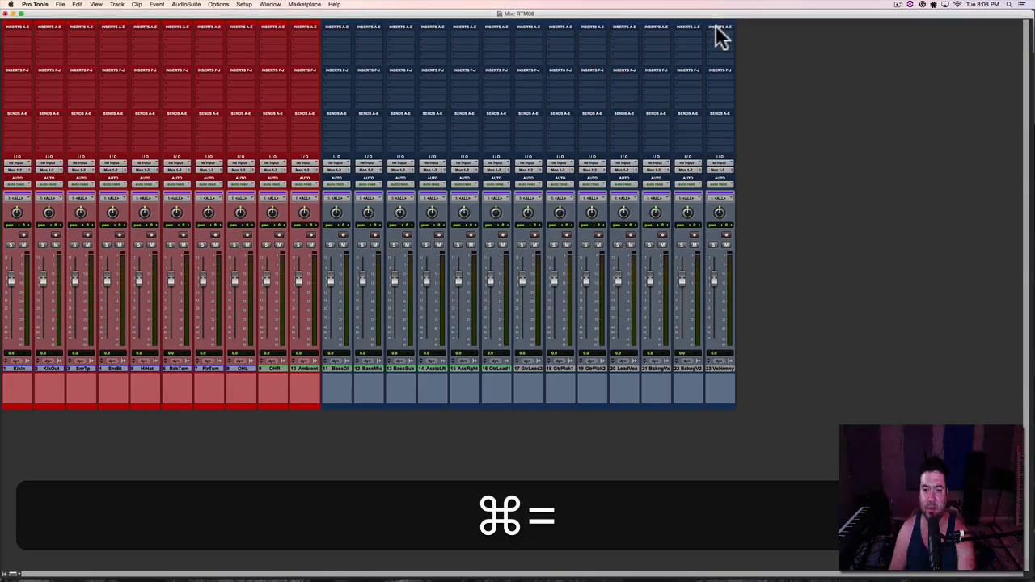
left_click(832, 182)
key("super+equal")
key("super+equal")
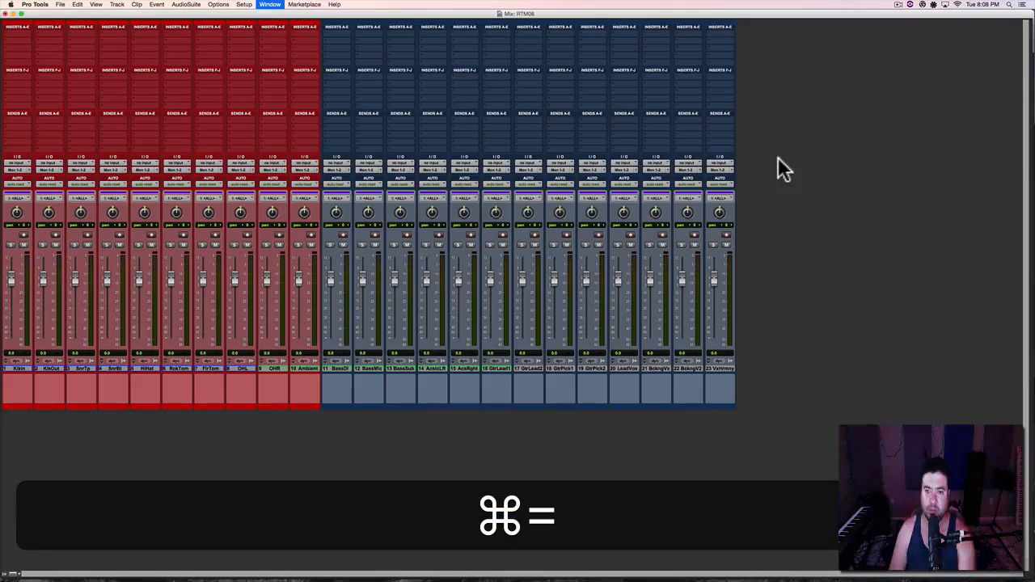
left_click(800, 204)
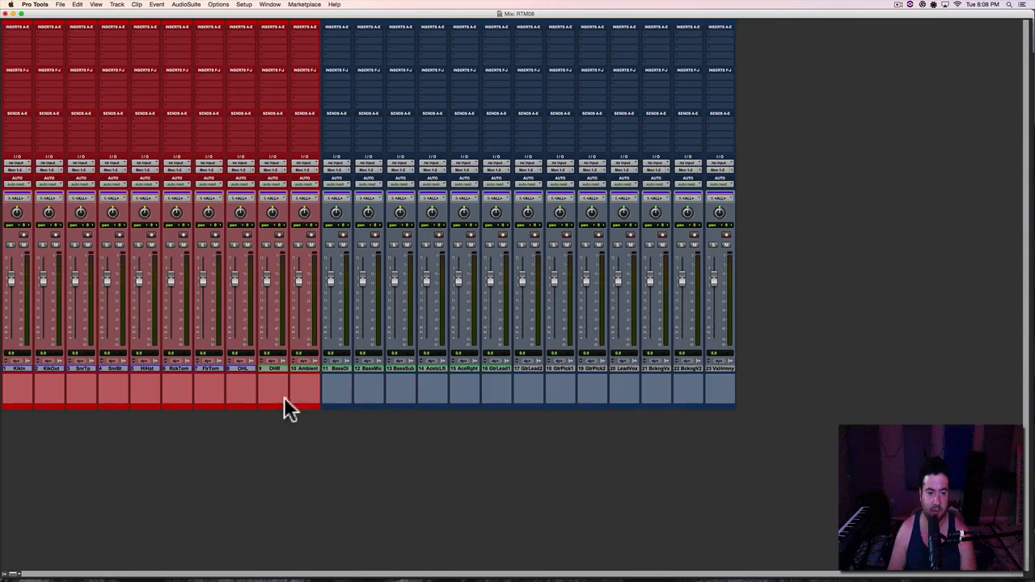
left_click(368, 446)
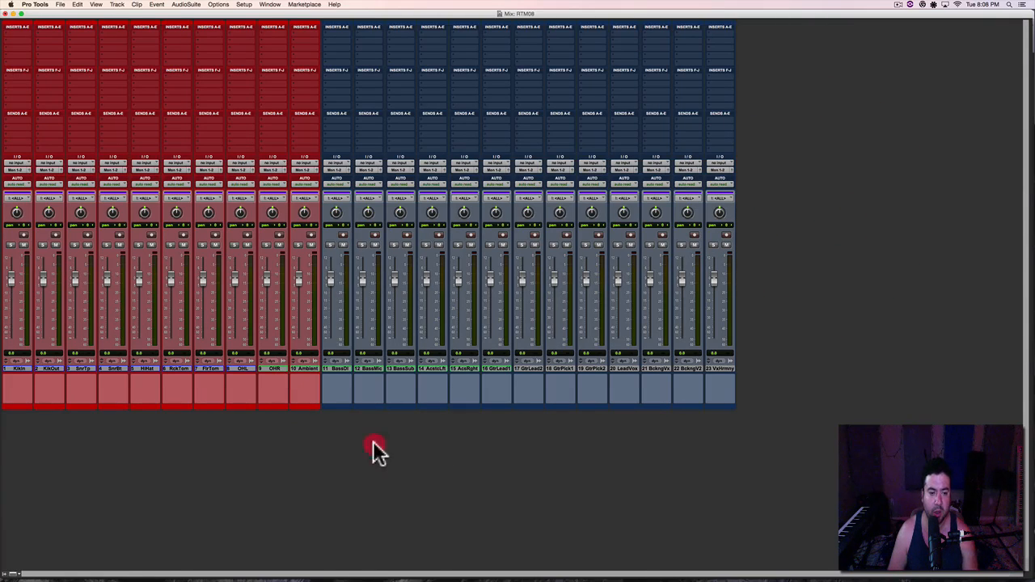
key("super+equal")
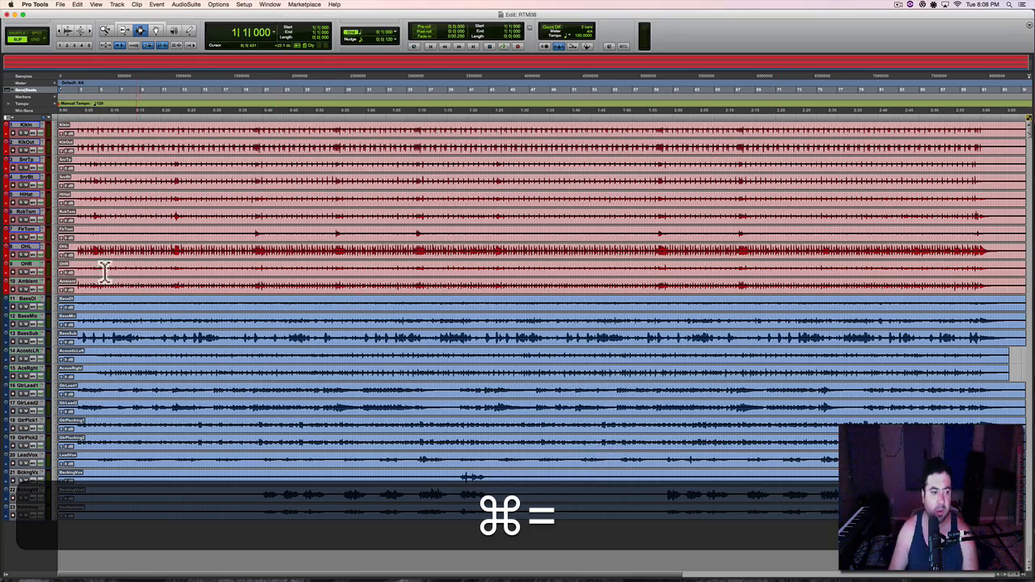
Step: Color the two acoustic guitar tracks, AcostcLft and AcsRght, yellow using the color palette
left_click(26, 298)
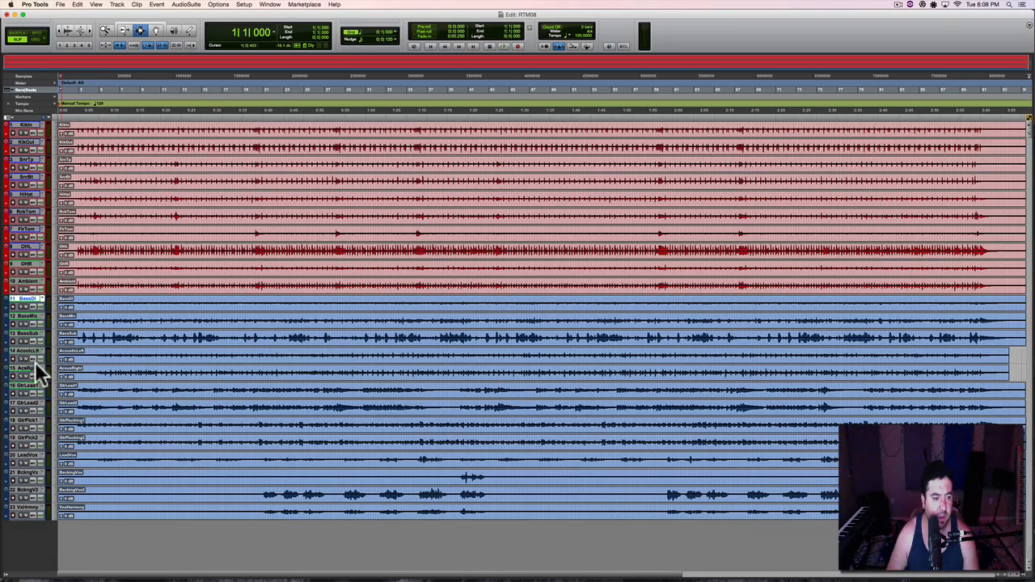
left_click(29, 351)
left_click(24, 371, "shift")
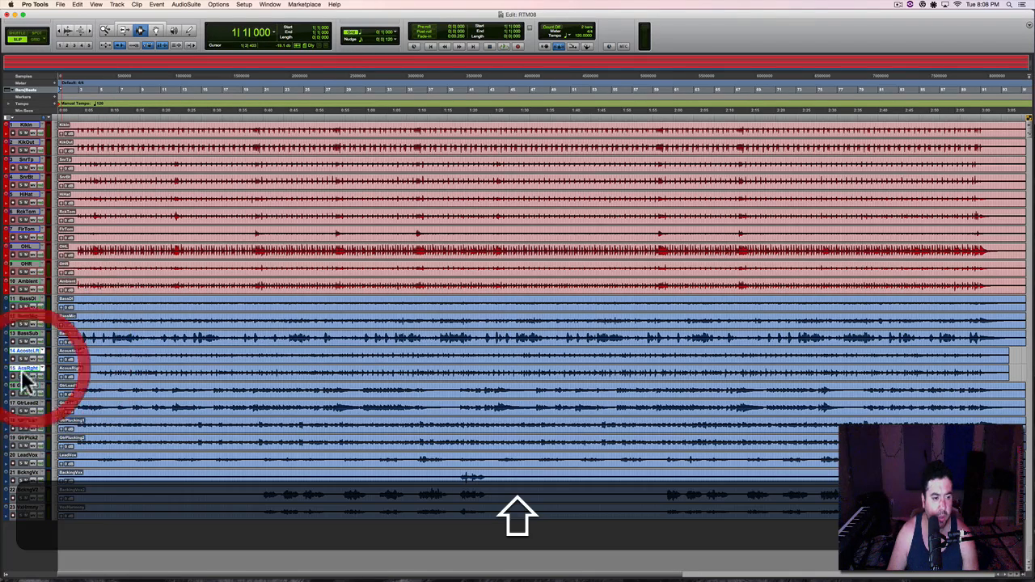
double_click(7, 358)
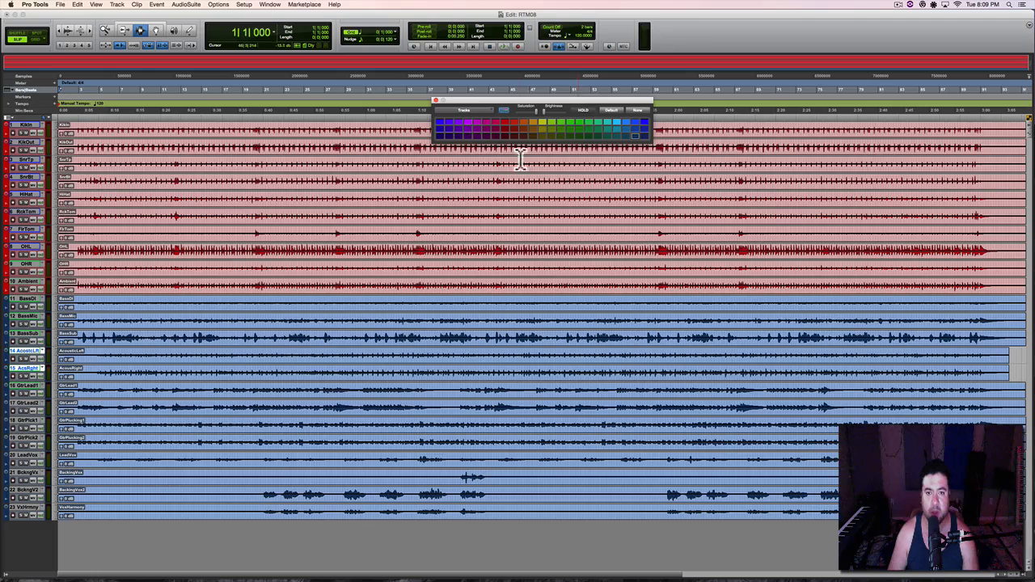
left_click(540, 124)
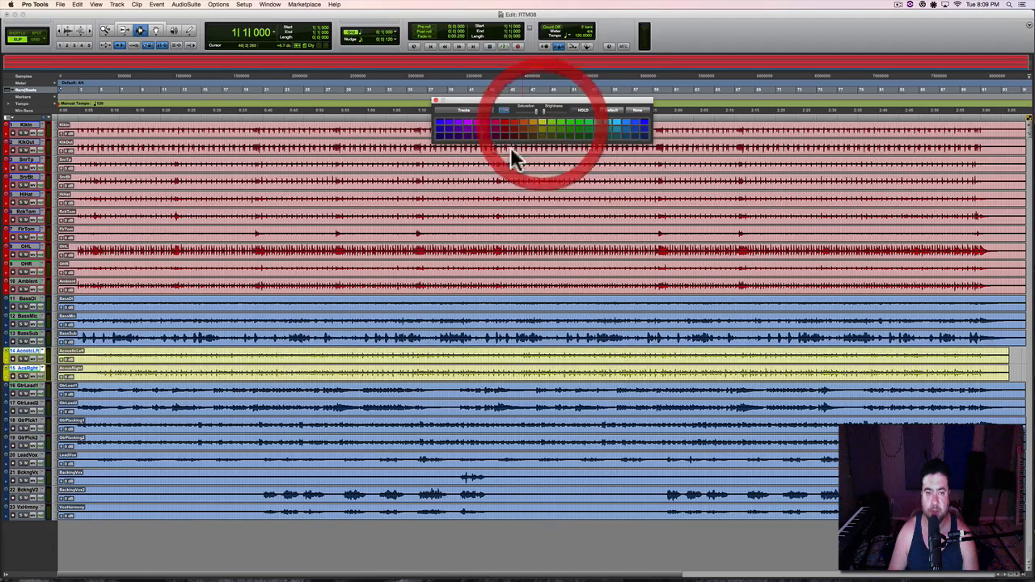
Step: Try green on the guitar tracks GtrLead1 through GtrPick2 and settle on purple
left_click(24, 387)
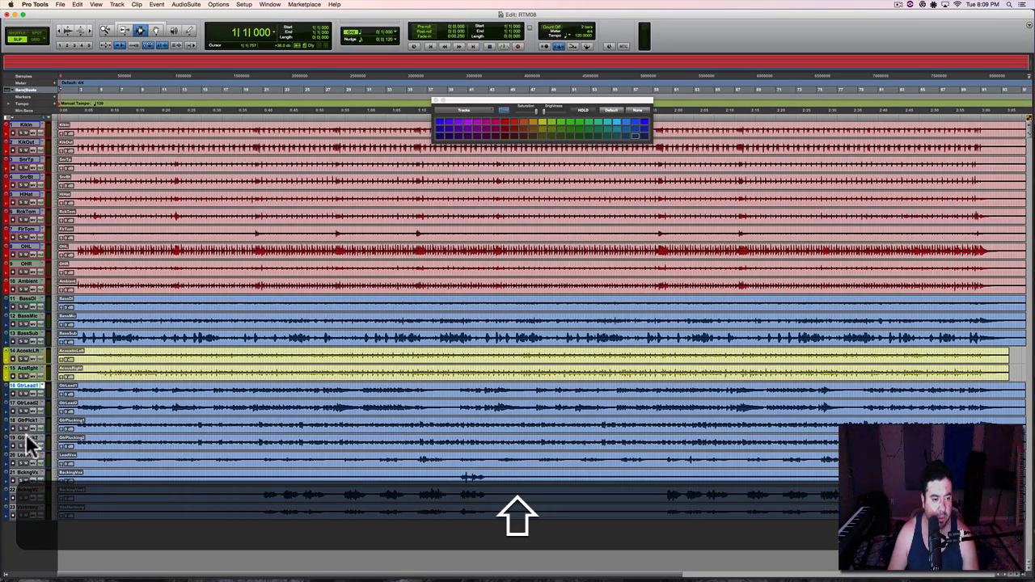
left_click(26, 437, "shift")
left_click(578, 123)
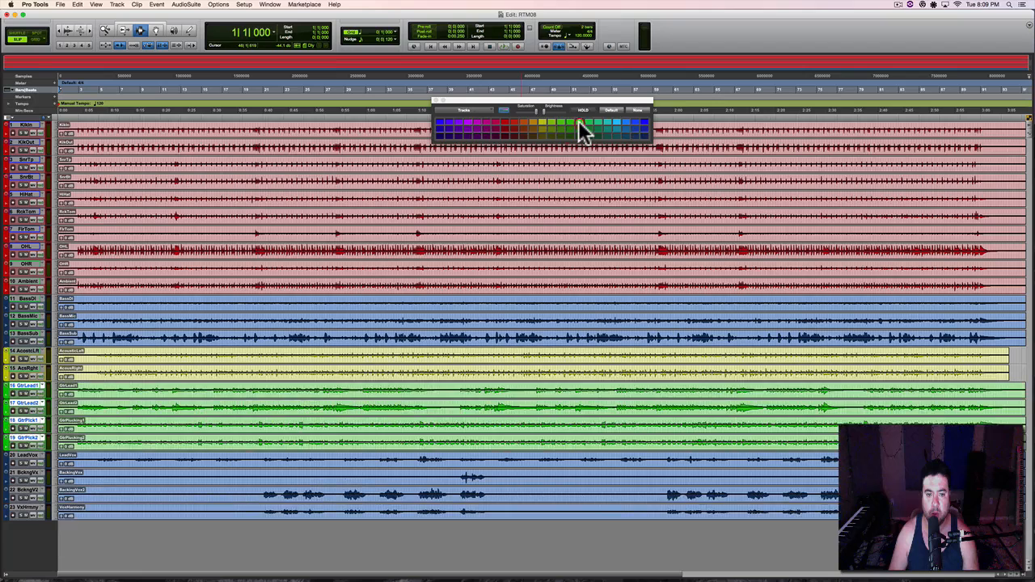
left_click(469, 122)
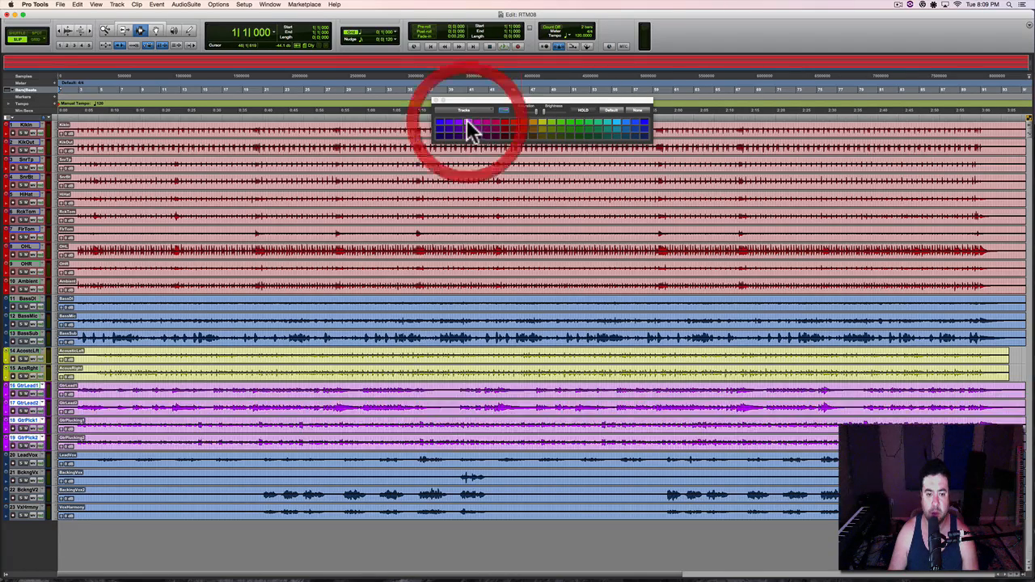
Step: Color the vocal tracks LeadVox through VxHrmny green and close the color palette
left_click(26, 456)
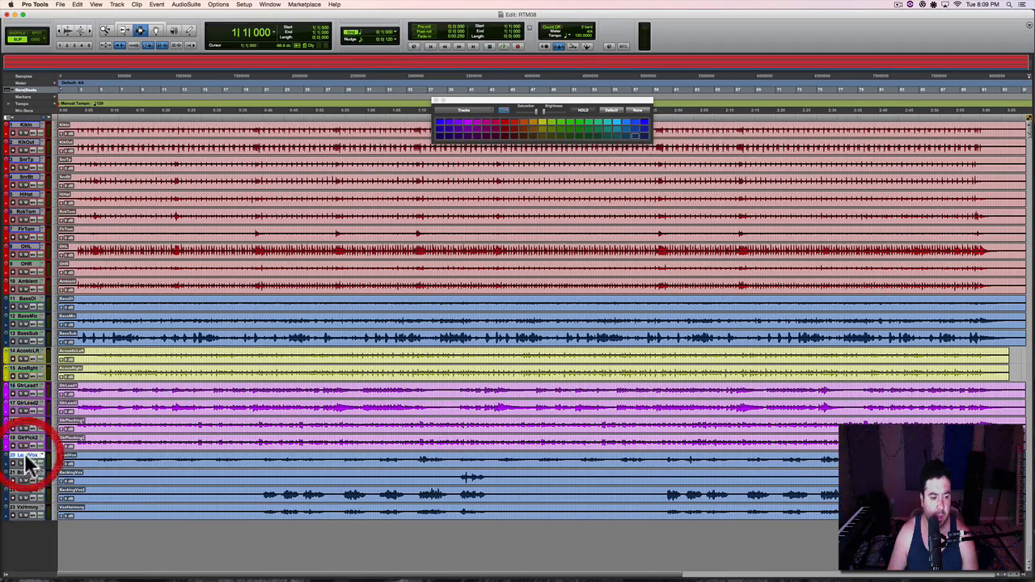
left_click(25, 507, "shift")
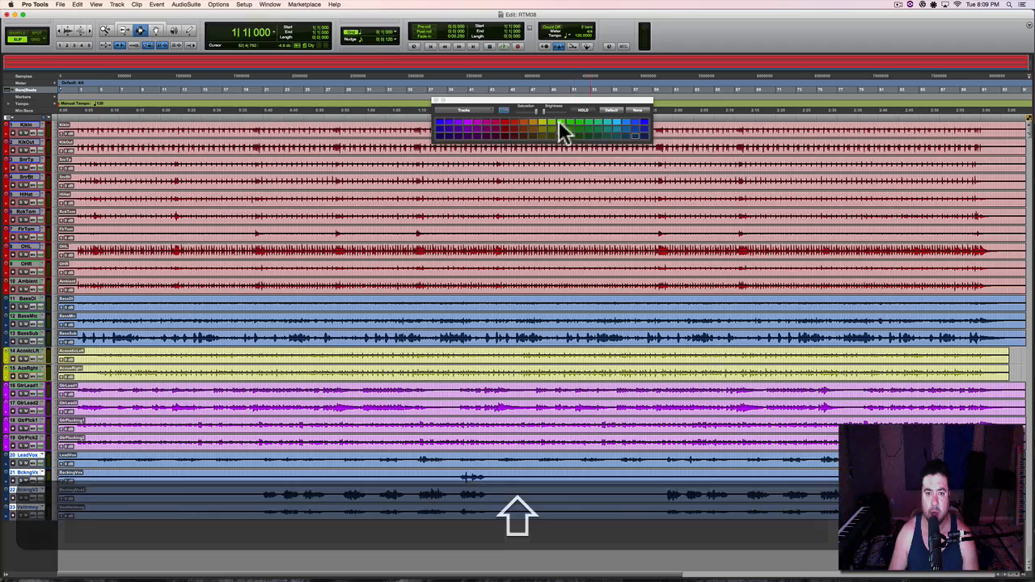
left_click(567, 123)
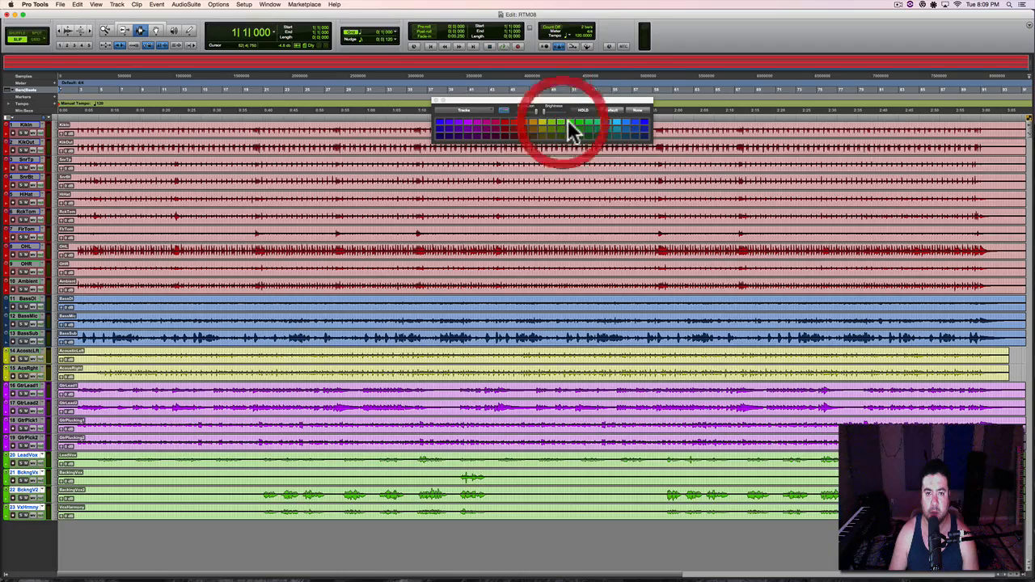
left_click(436, 100)
key("alt+a")
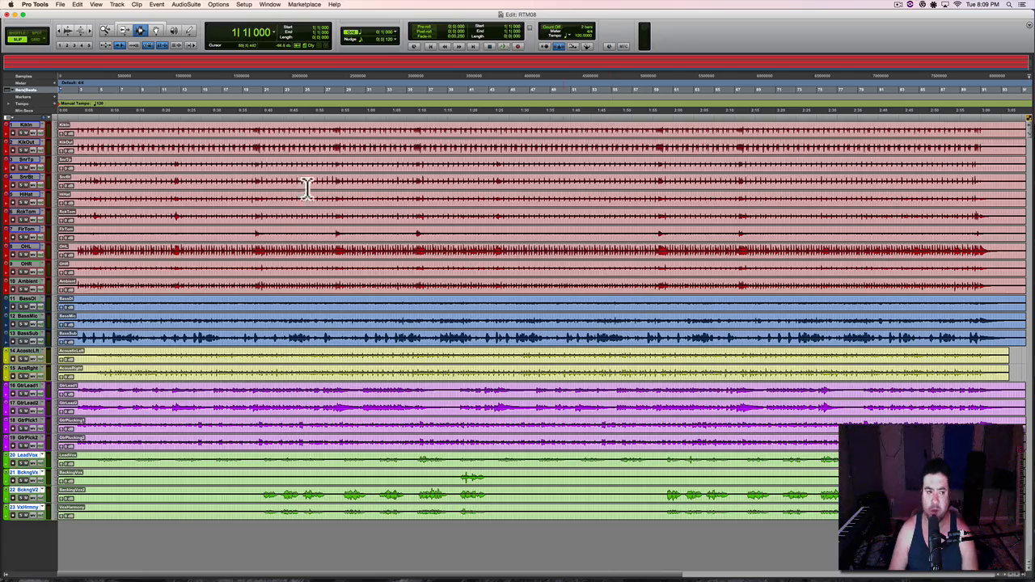
Step: Hide the Track Color strip in the Edit window view and show it again
left_click(12, 119)
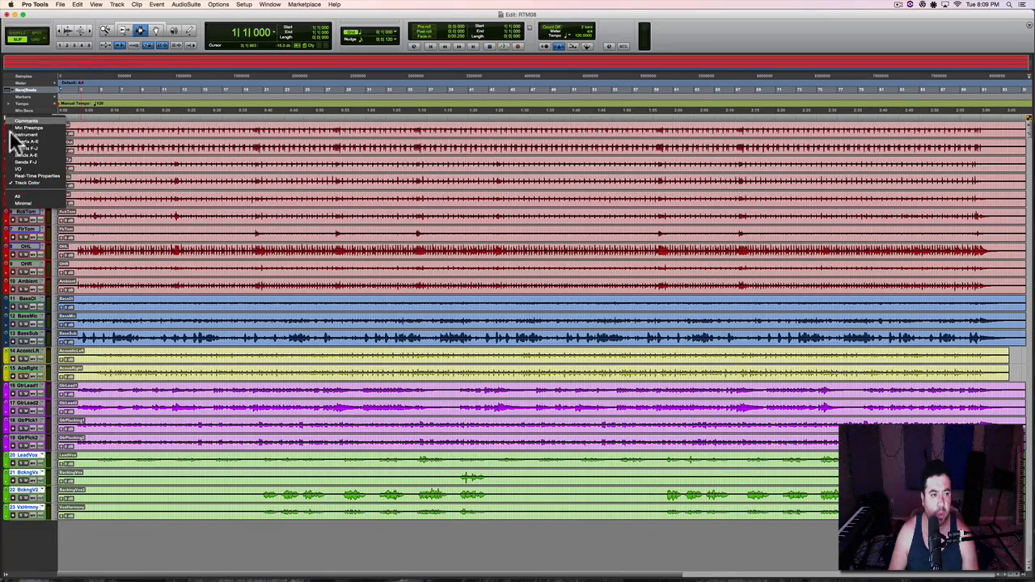
left_click(22, 184)
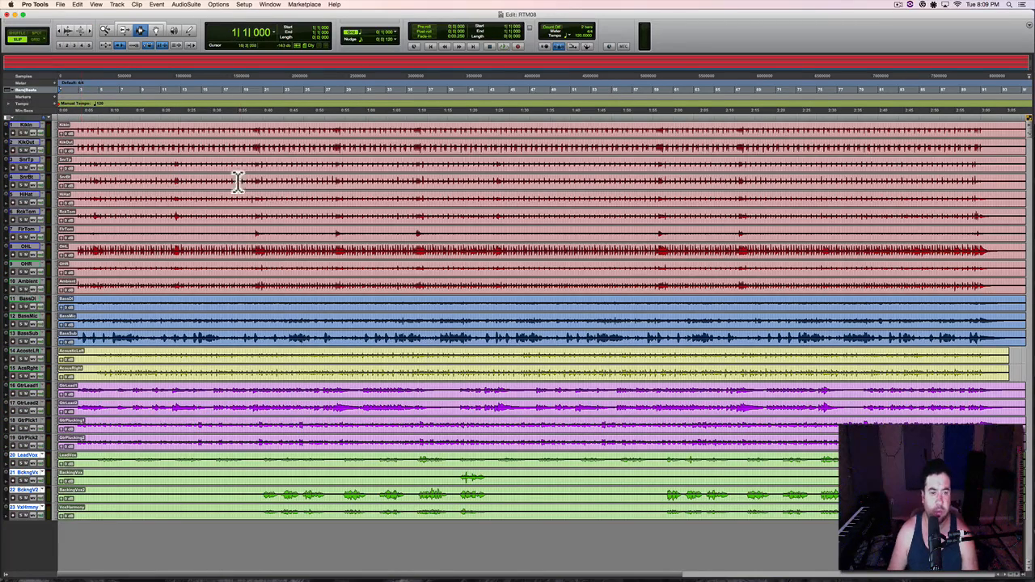
left_click(11, 118)
left_click(22, 185)
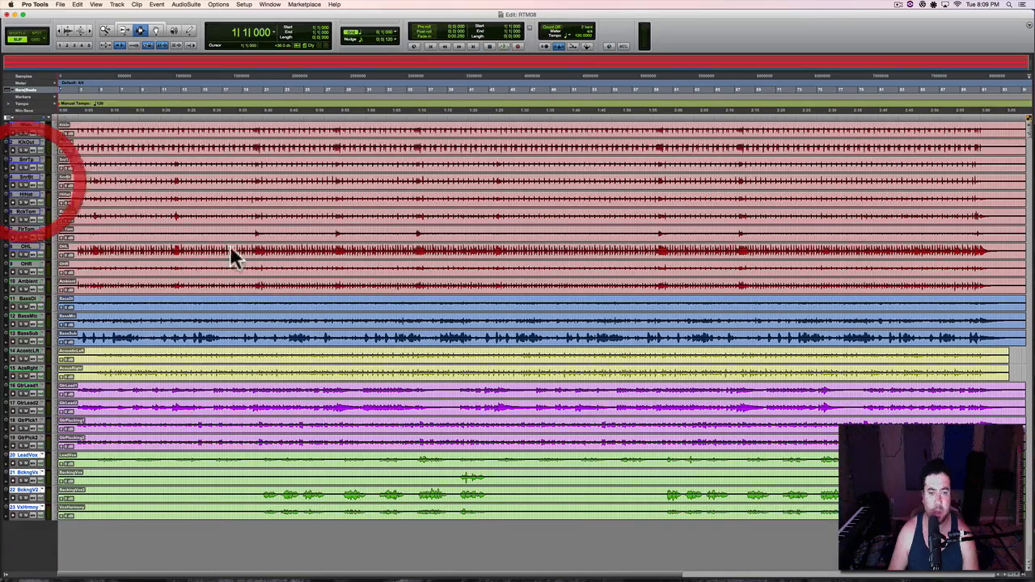
Step: Try the color palette's saturation adjustment and check the track colors in the Mix window, closing the palette and returning to the Edit window
double_click(6, 500)
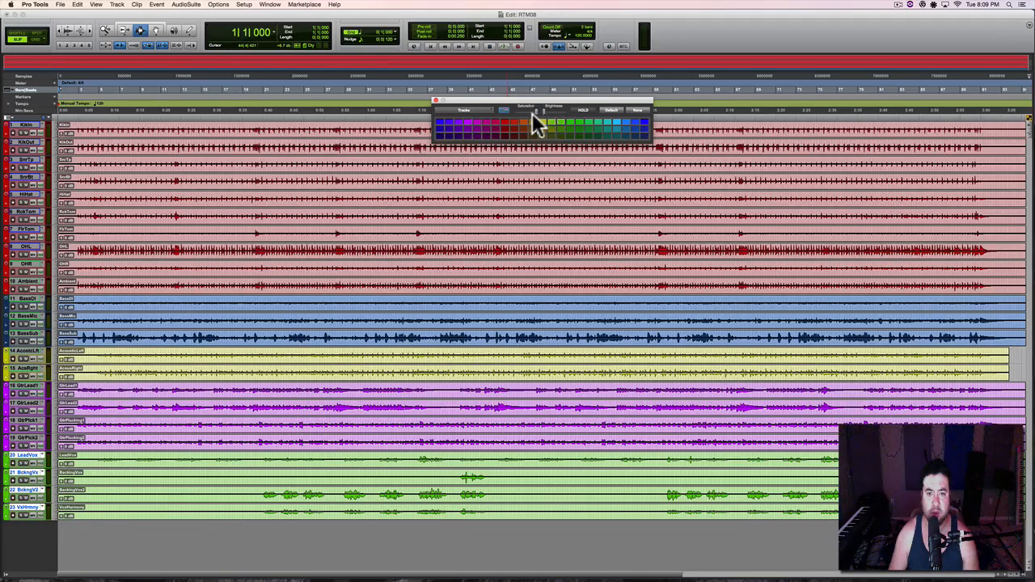
left_click_drag(536, 111, 579, 118)
key("super+equal")
left_click(438, 104)
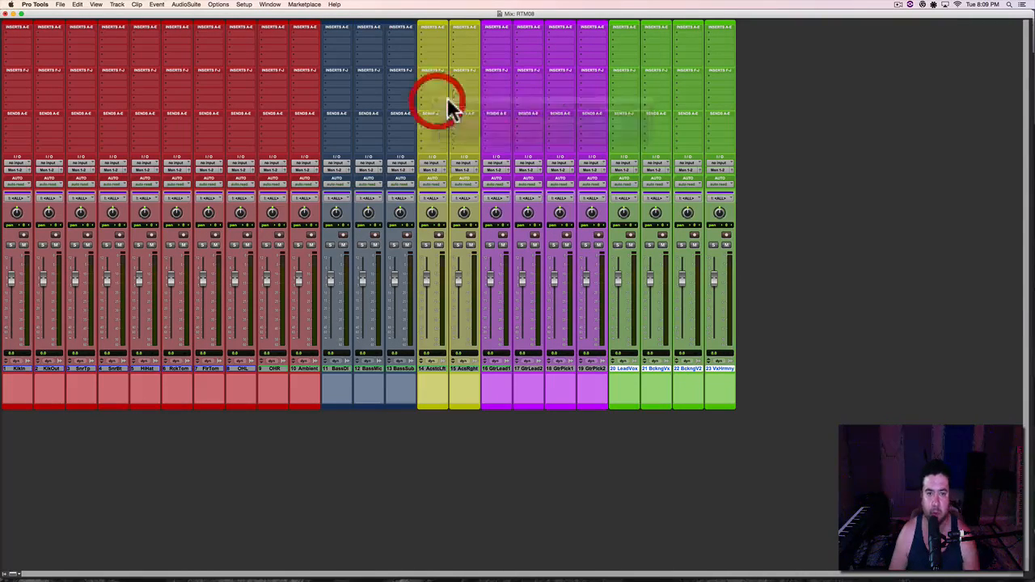
key("super+equal")
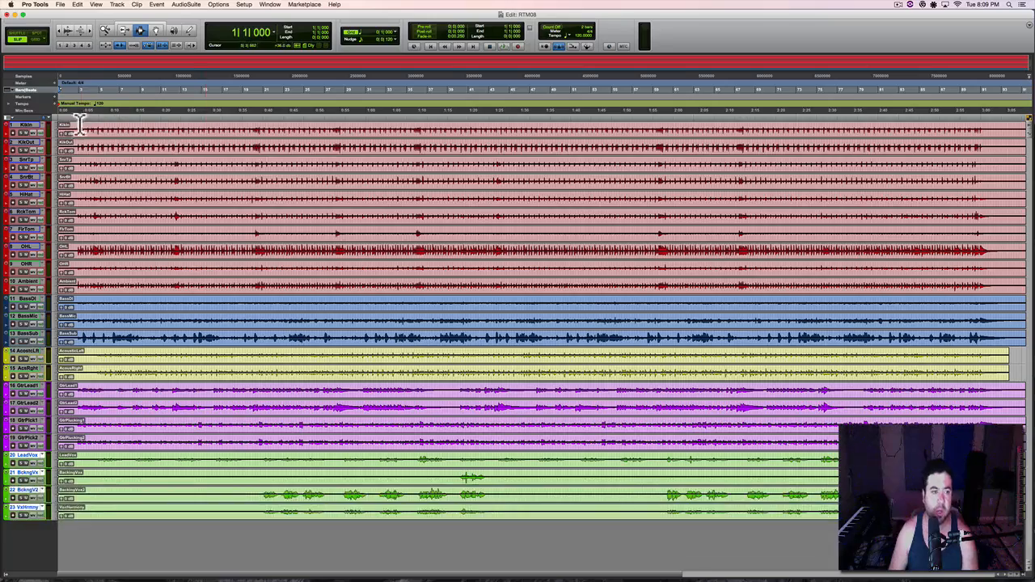
Step: Start playback near the beginning of the song and increase the height of all tracks
left_click(76, 124)
key("space")
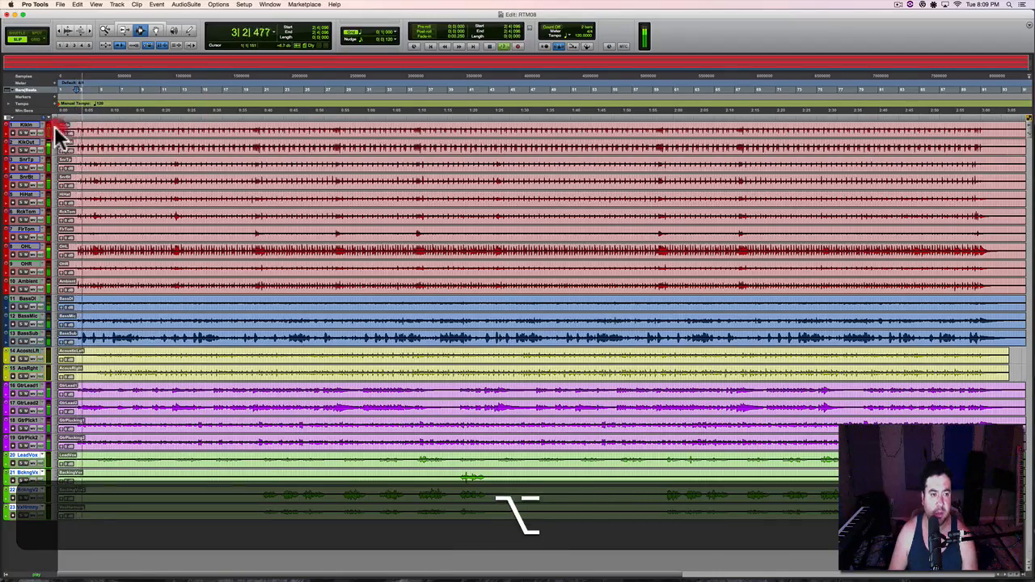
left_click(68, 142, "alt")
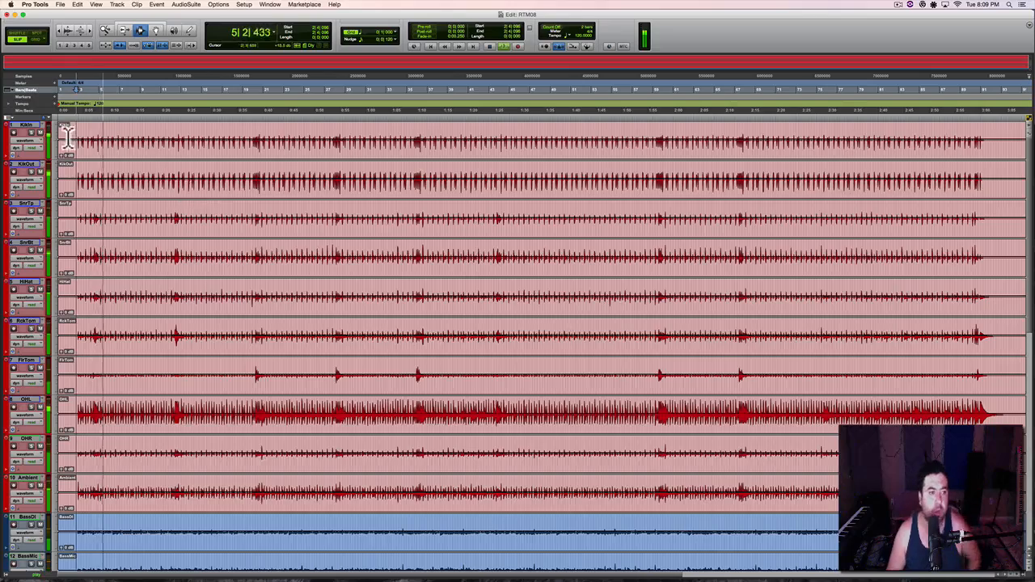
Step: Show the I/O column in the Edit window and open the KikIn track's output fader window, stopping playback
left_click(6, 118)
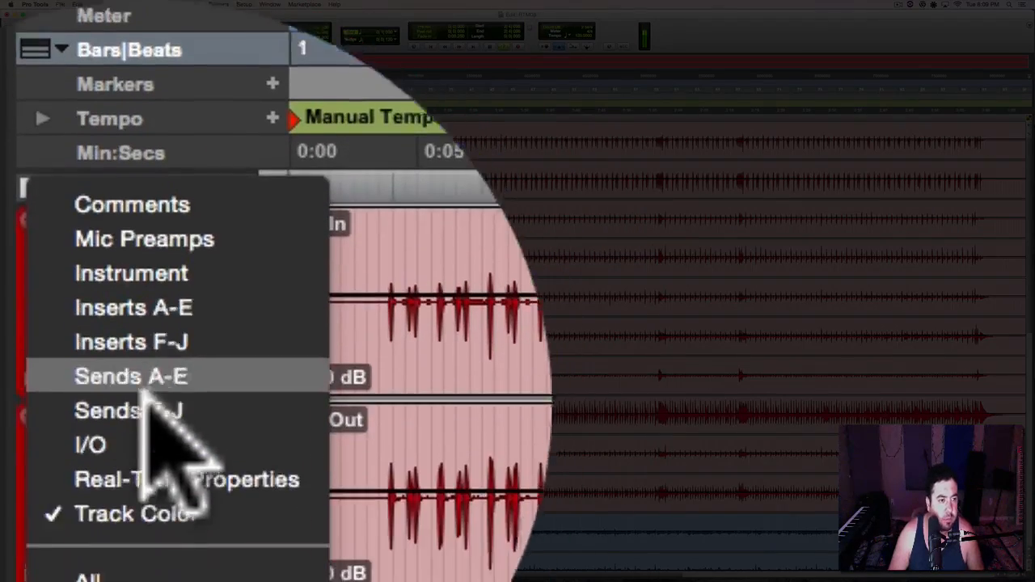
left_click(129, 483)
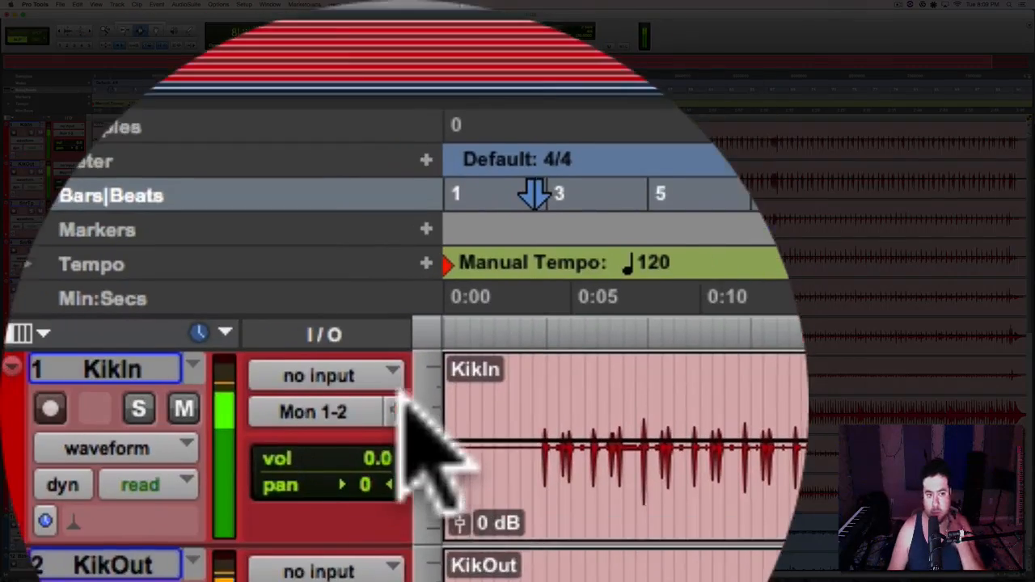
left_click(300, 52)
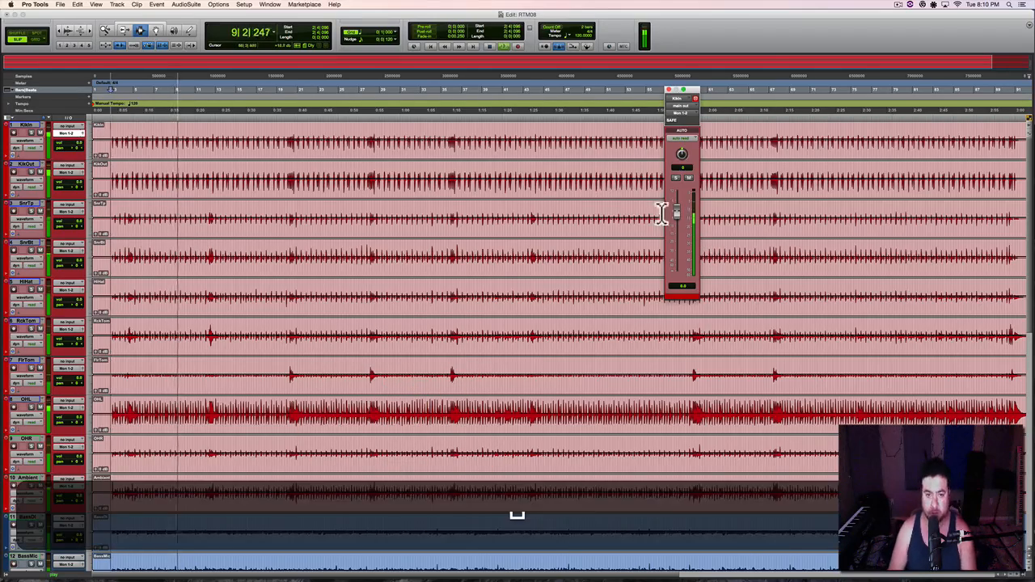
key("space")
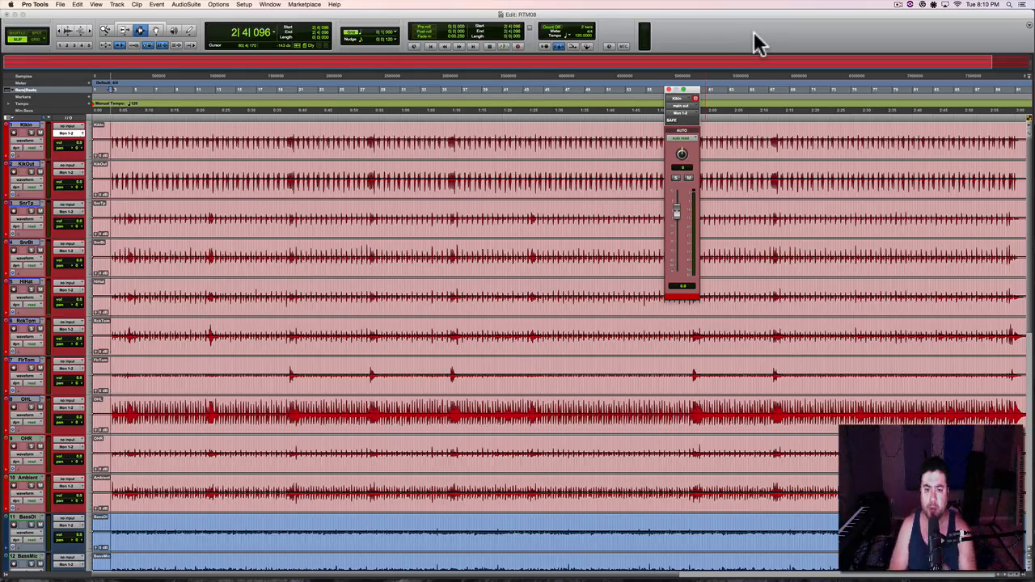
Step: Place the edit cursor at the end of the drum clips and move the KikIn output fader window slightly aside
scroll(721, 73, "right", 4)
left_click(742, 39)
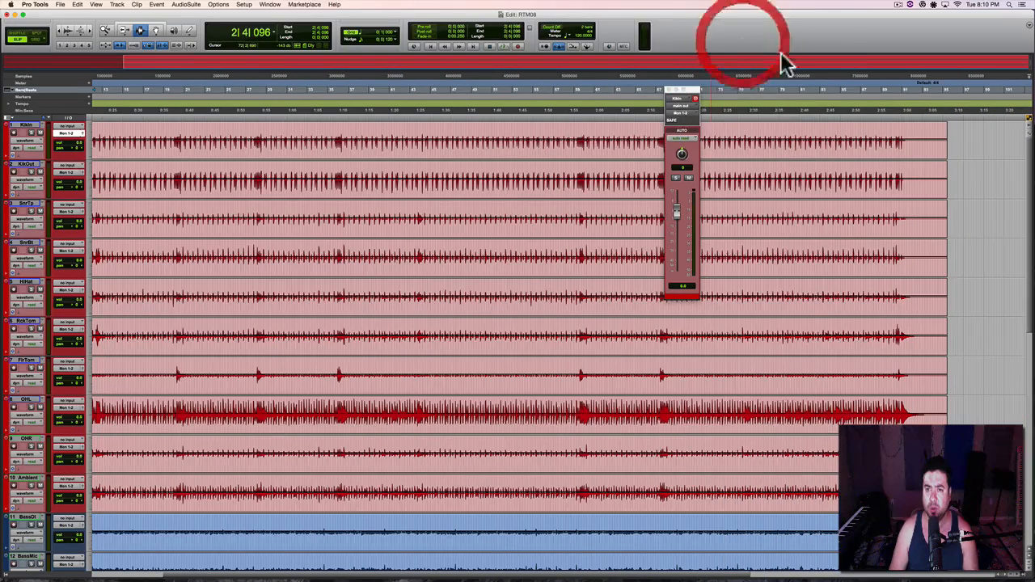
left_click(946, 167)
left_click_drag(690, 94, 726, 95)
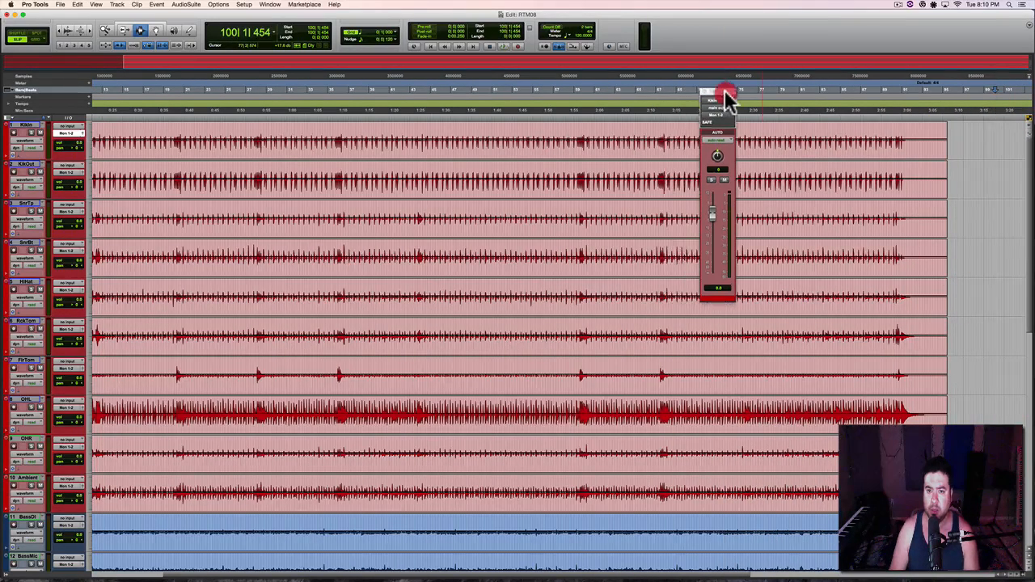
Step: Fit the whole session timeline in the Edit window, and reopen the KikIn output fader window around the middle of the clips
left_click(704, 93)
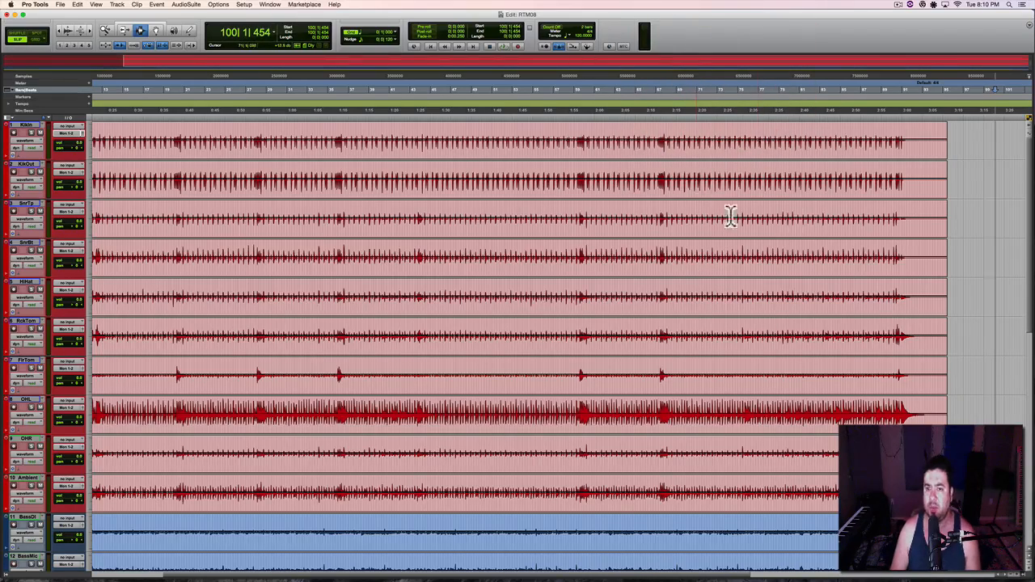
left_click(966, 185)
key("alt+super+a")
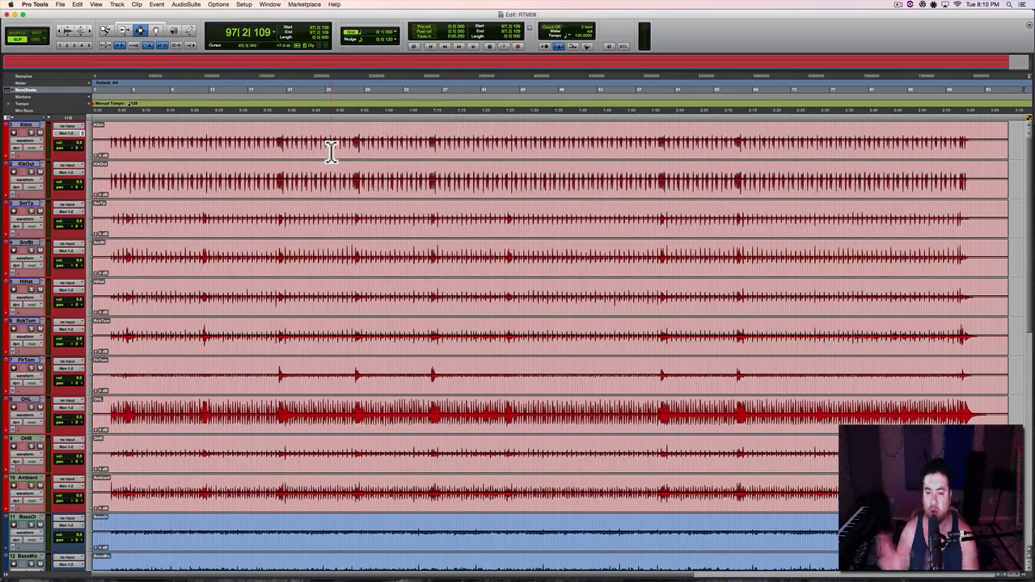
left_click(83, 142)
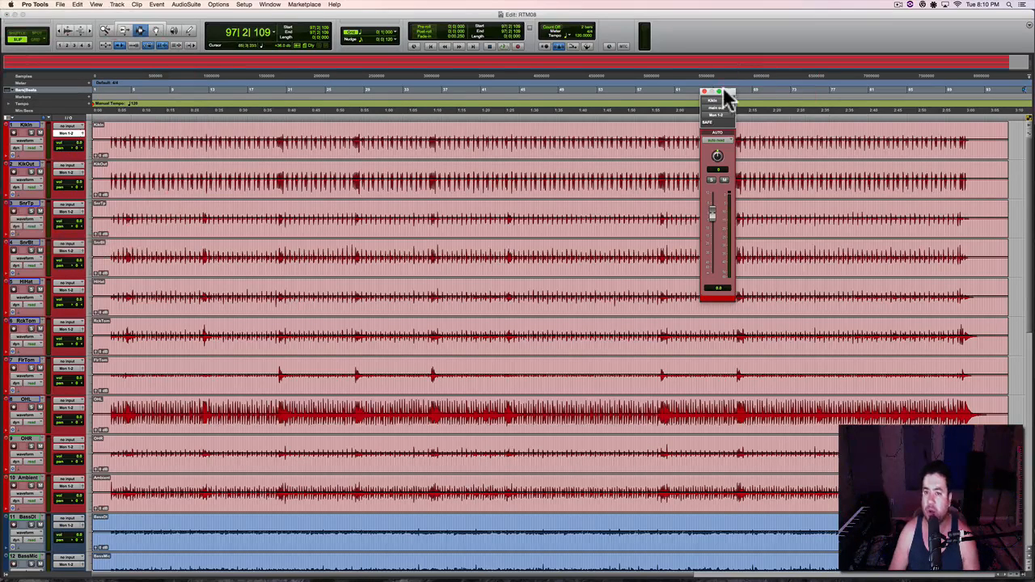
left_click_drag(725, 95, 580, 183)
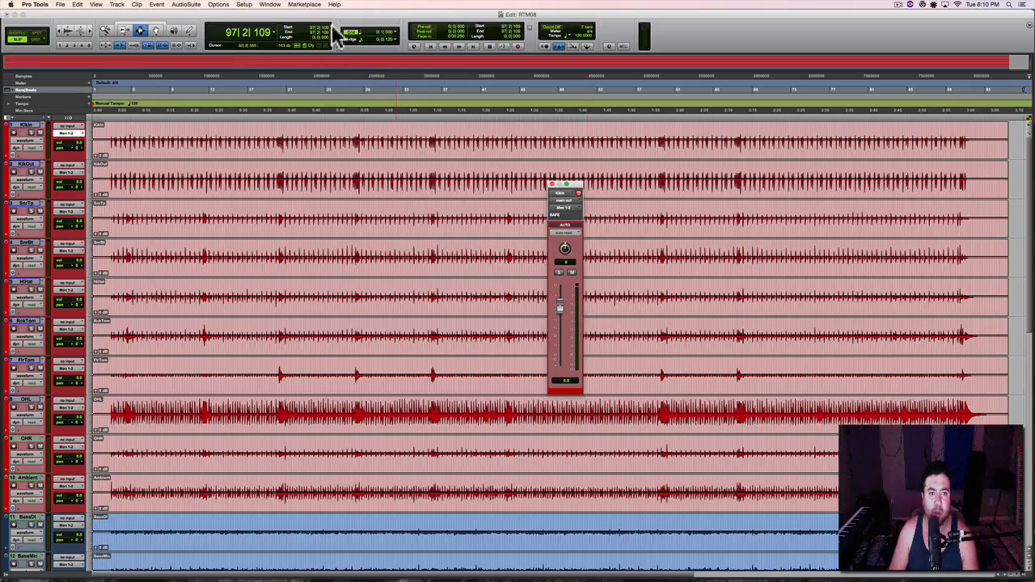
Step: Review the Operation, Editing and Metering preferences, examining the Color Break Low setting, and close the preferences
left_click_drag(311, 7, 259, 131)
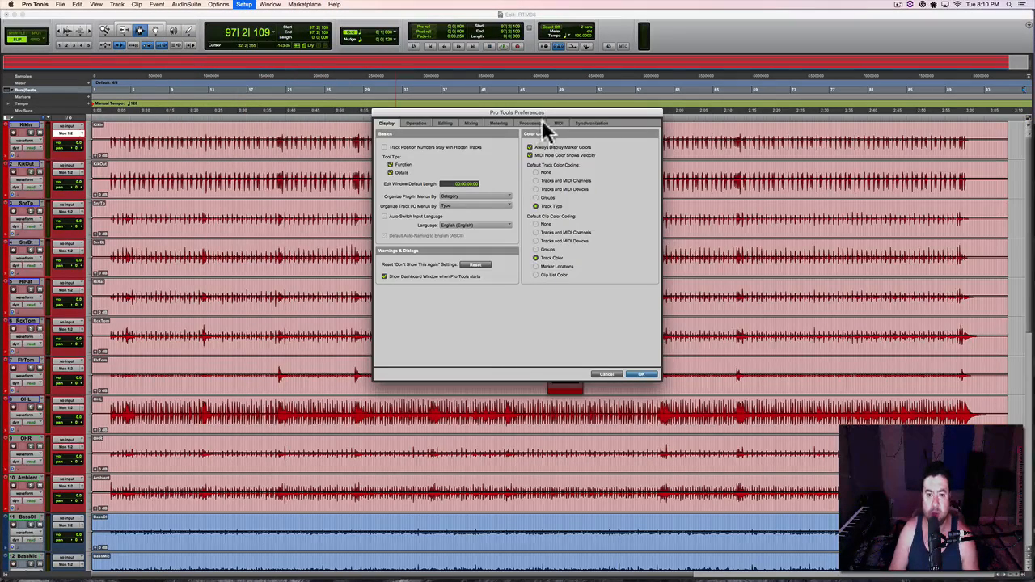
left_click(429, 122)
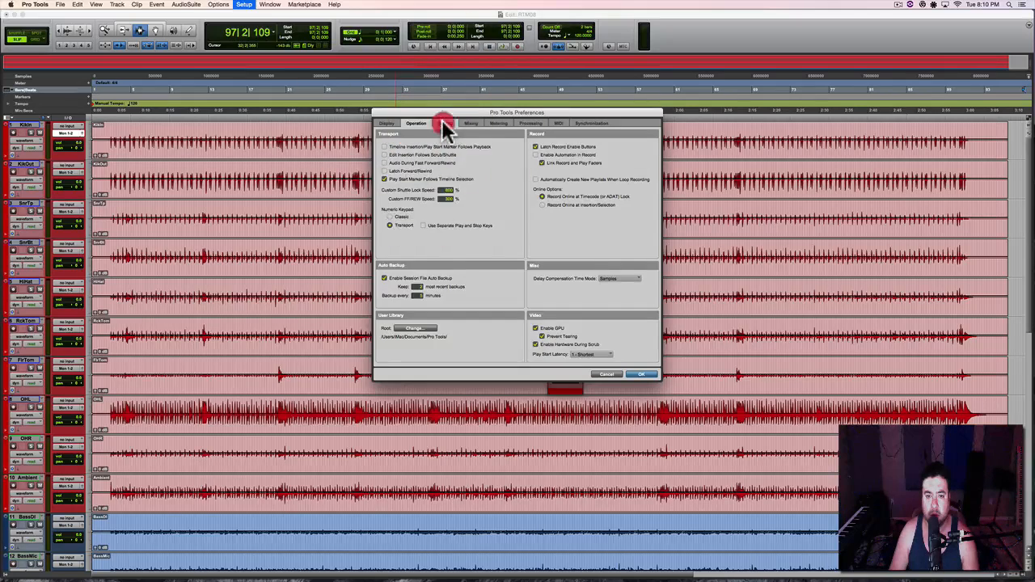
left_click(444, 123)
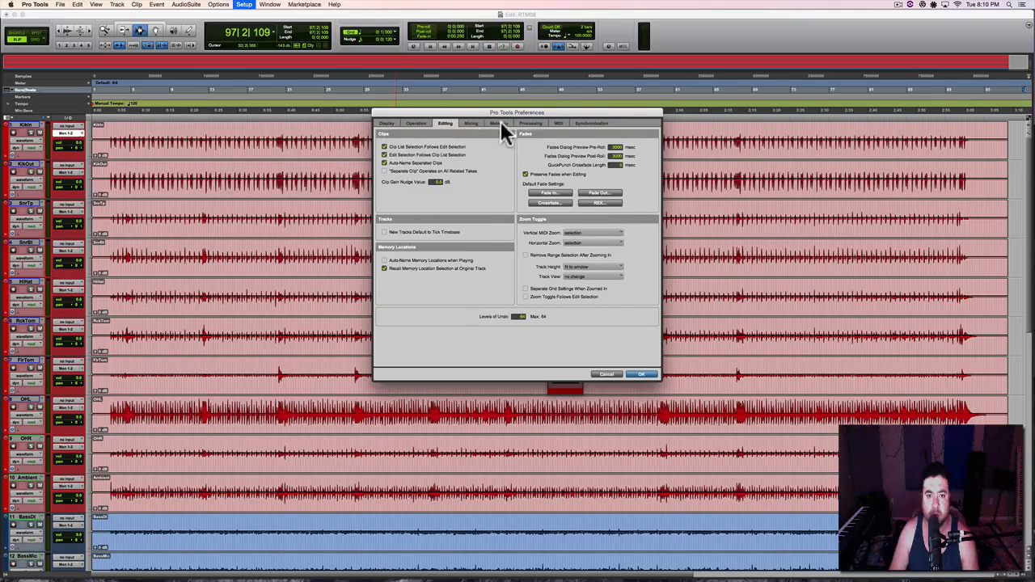
left_click(499, 123)
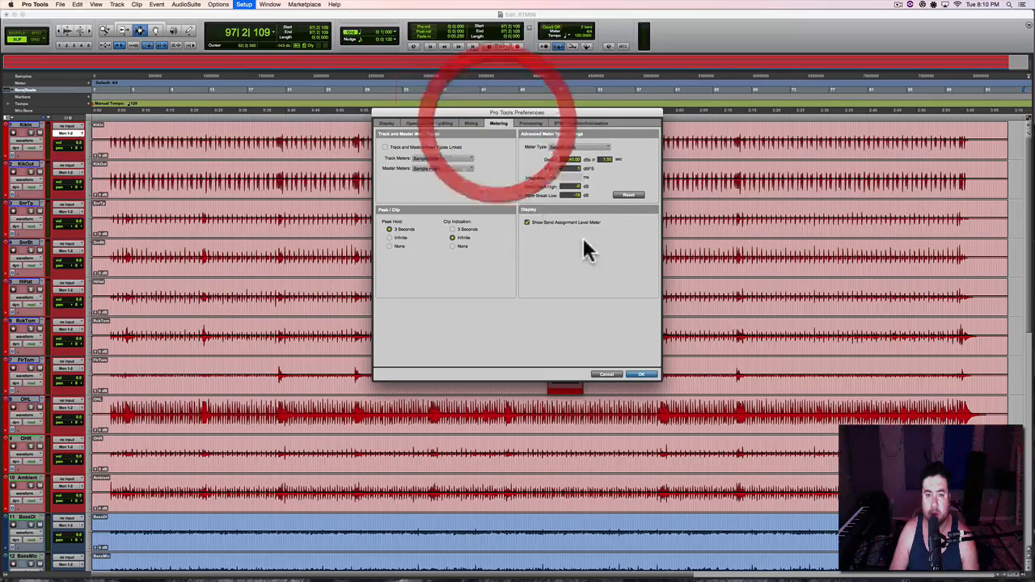
left_click(586, 197)
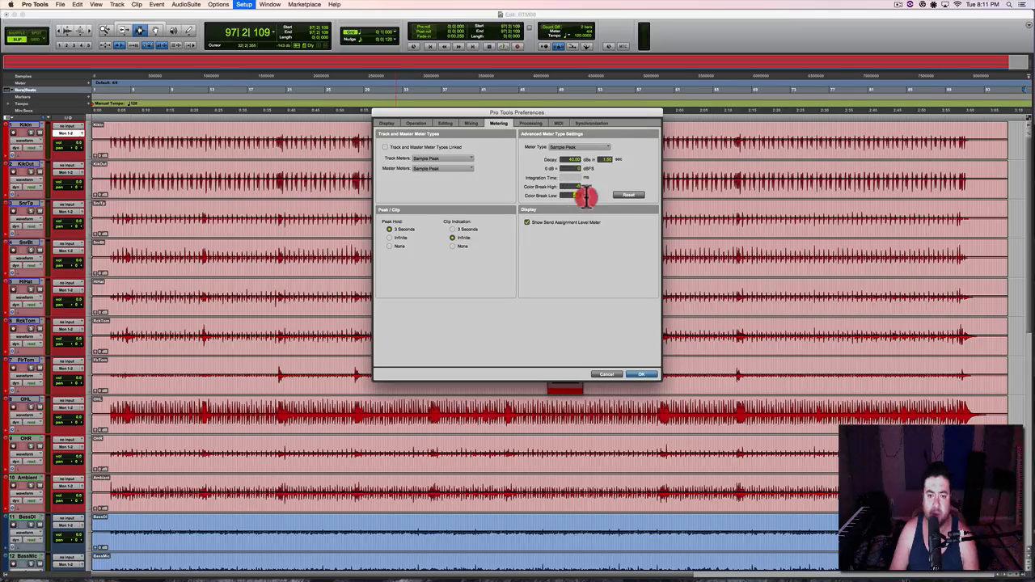
left_click(590, 197)
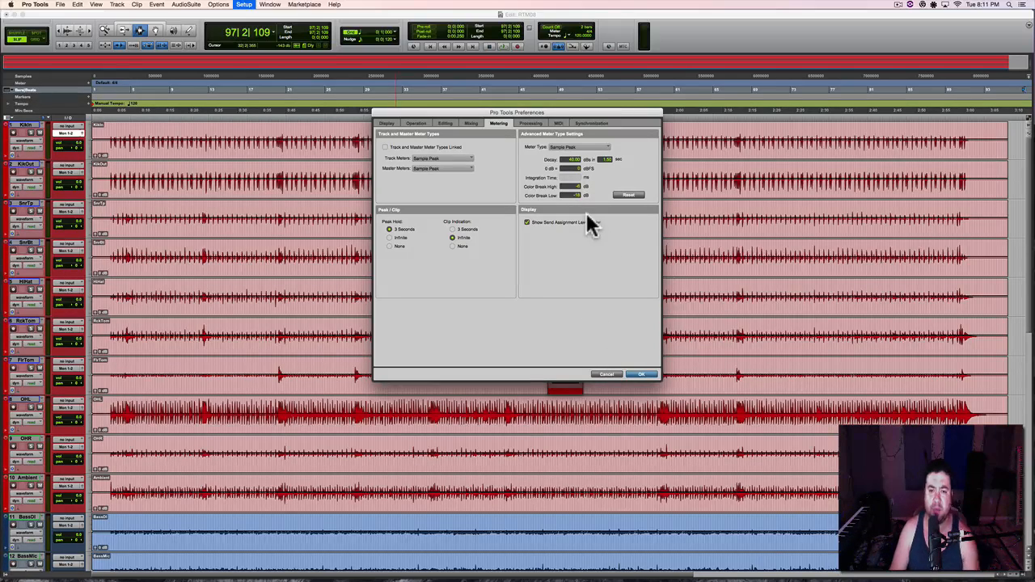
left_click(642, 374)
left_click(699, 41)
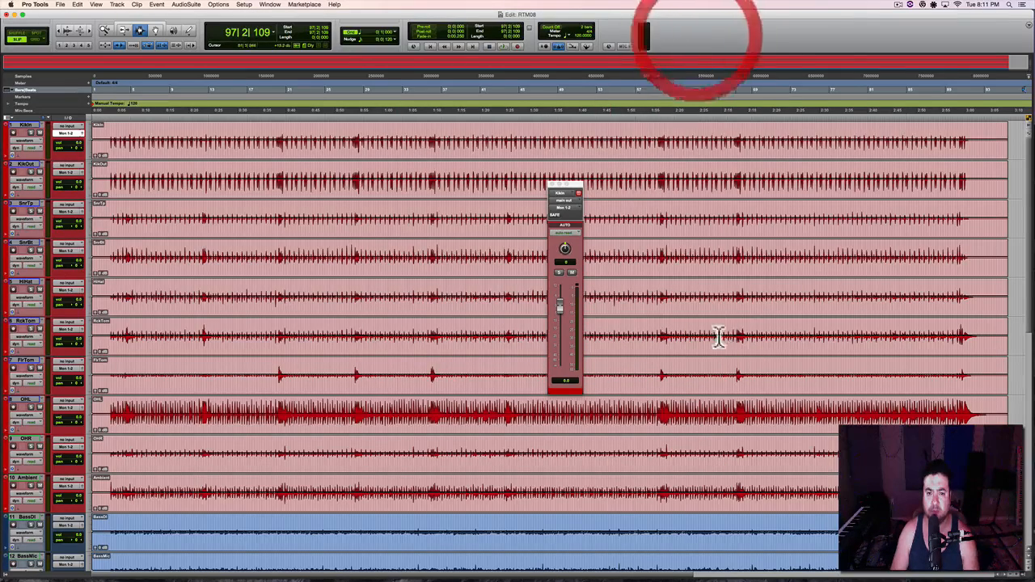
Step: Switch to the Mix window and create one new stereo Master Fader track
left_click(743, 318)
key("super+equal")
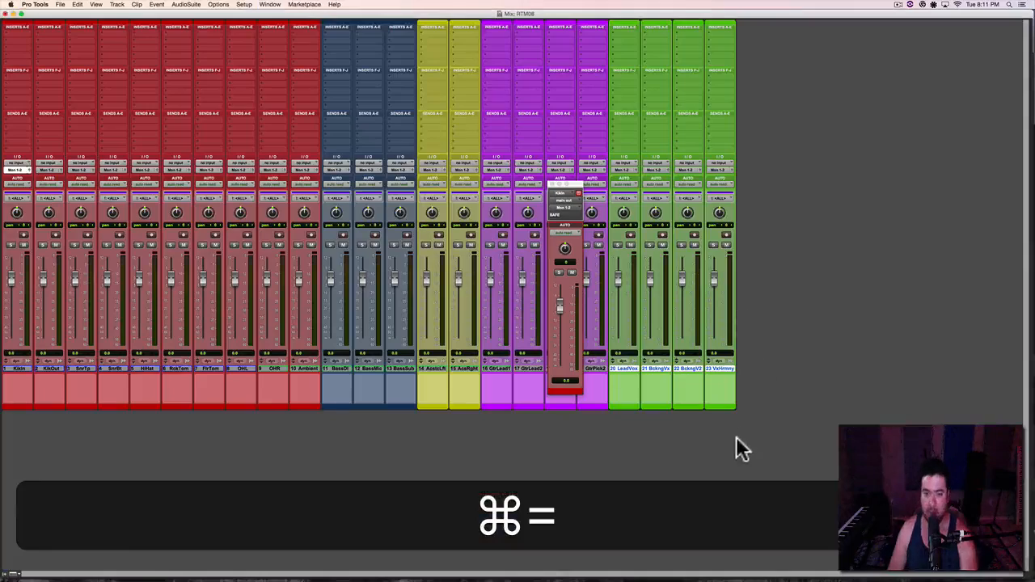
left_click(741, 423)
key("shift+super+b")
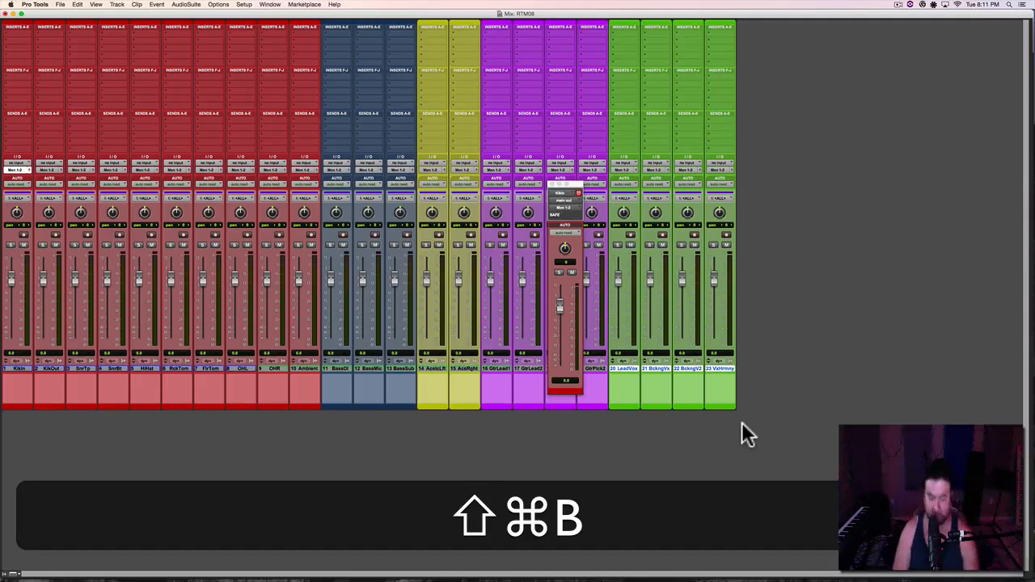
key("shift+super+n")
key("super+Down")
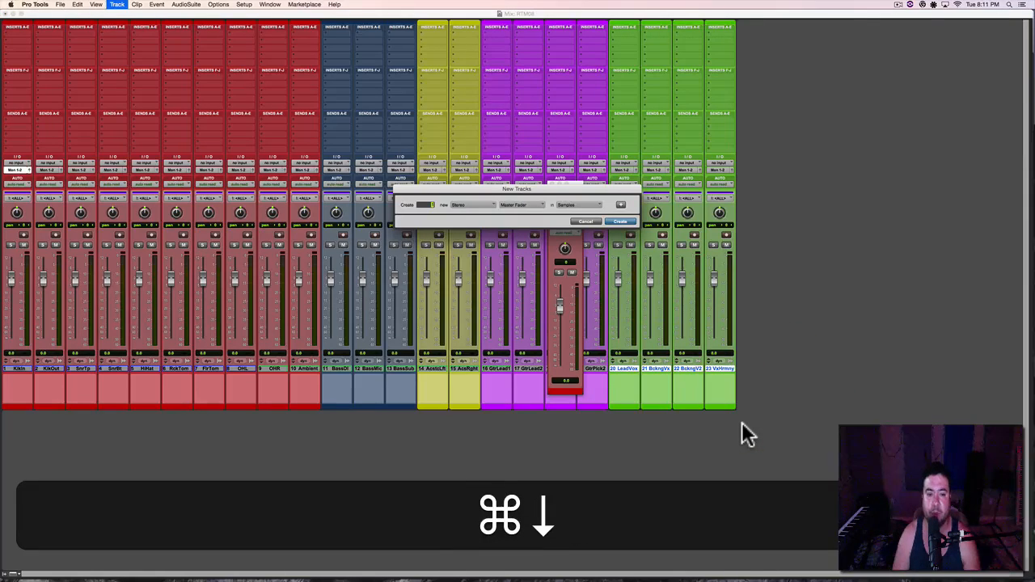
key("super+Return")
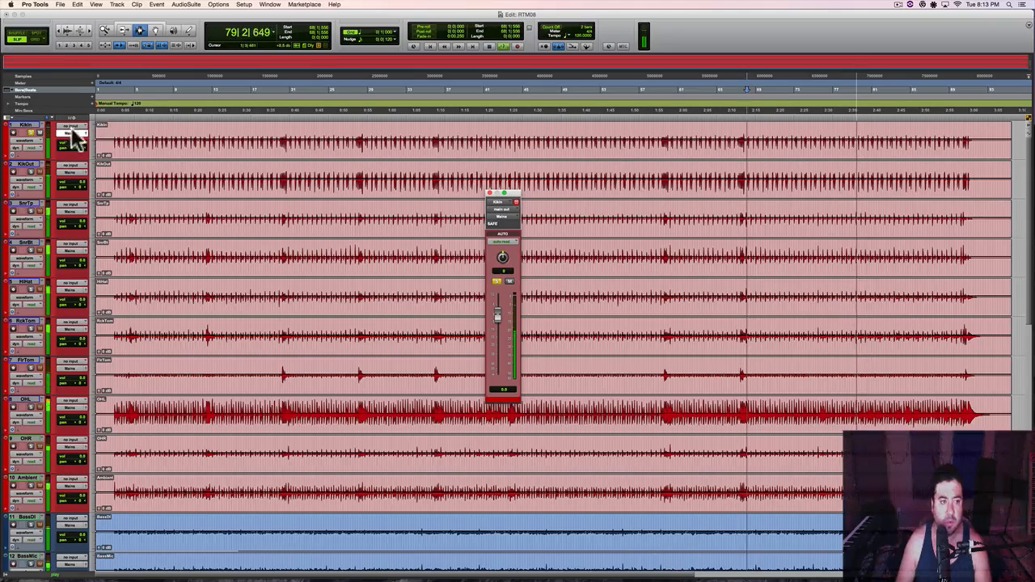
Step: Toggle the KikIn track's solo during playback, leave it off with the output fader window open, and stop playback
left_click(31, 133)
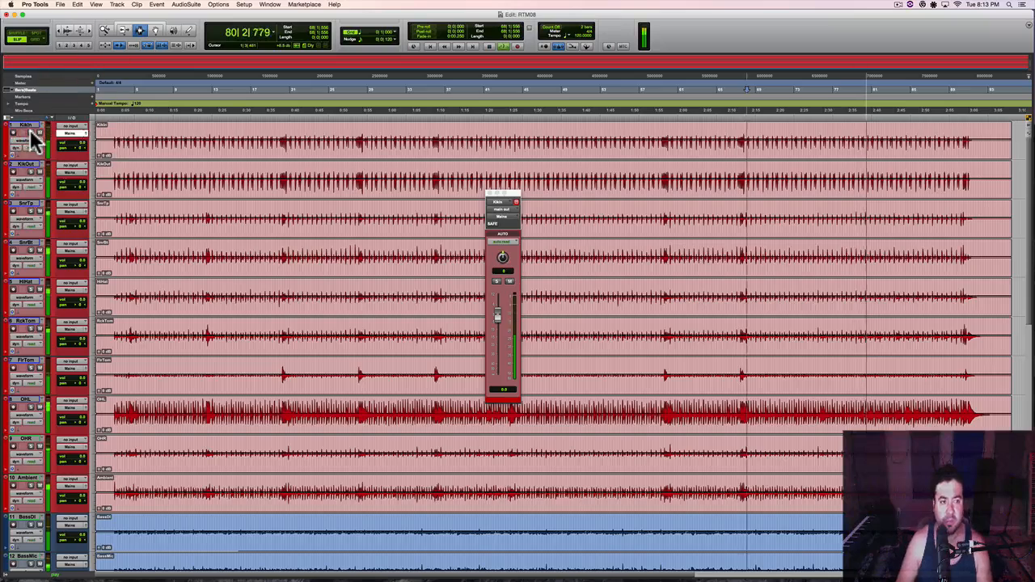
left_click(31, 133)
left_click(31, 133)
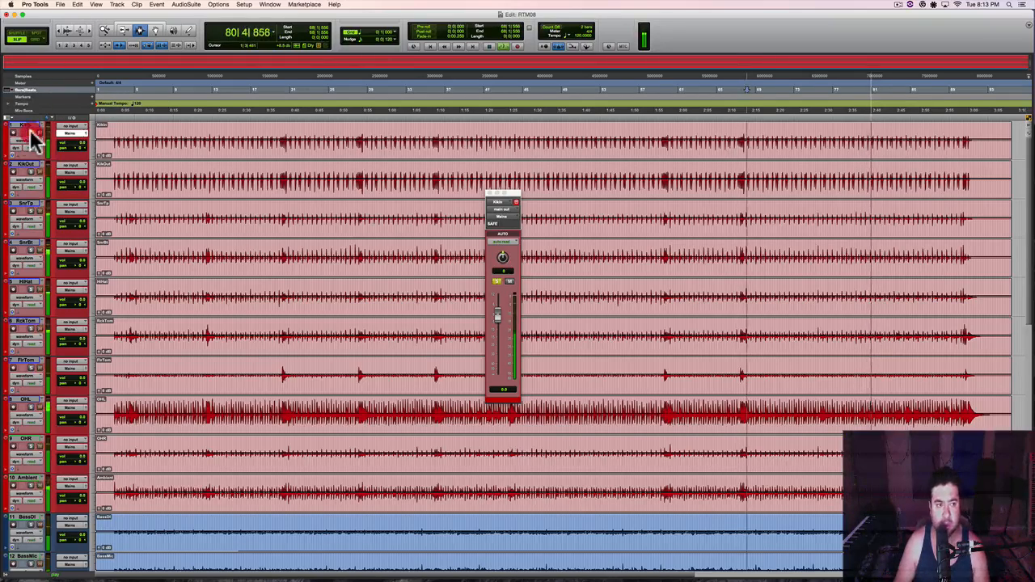
left_click(86, 131)
left_click(86, 131)
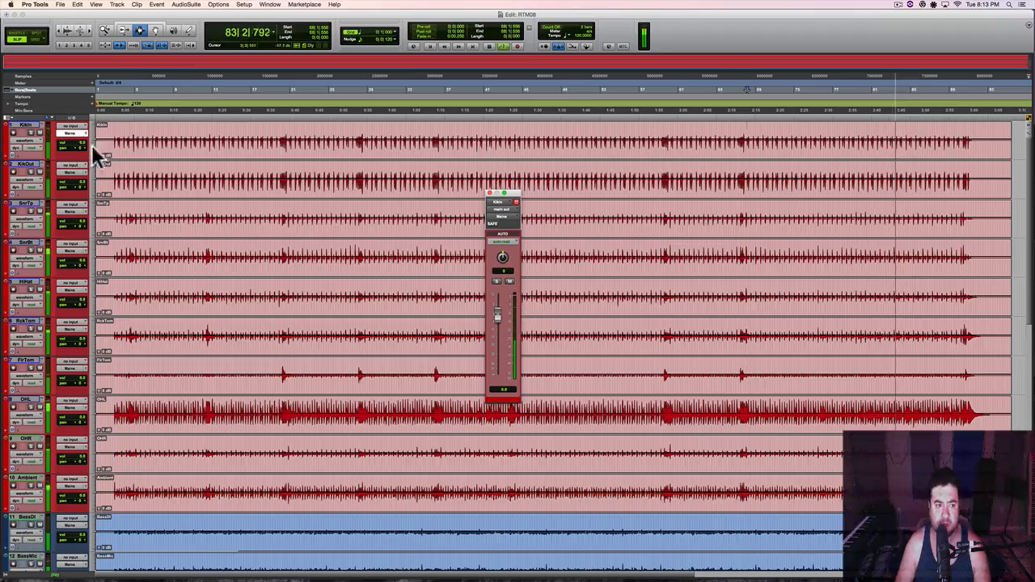
key("space")
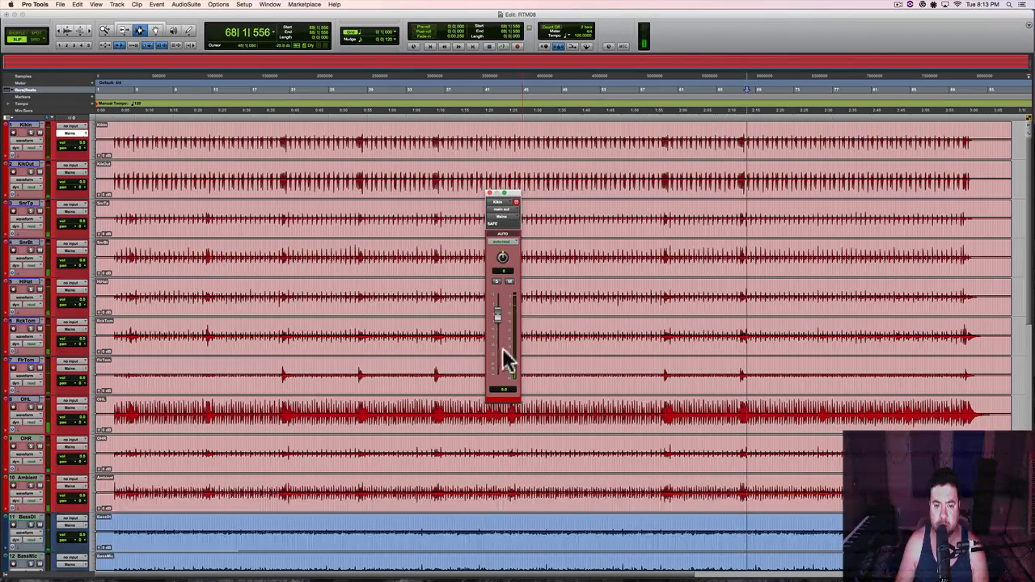
Step: Lower the KikIn clip's gain while playing from bar 68 and checking the output fader window's meter
key("space")
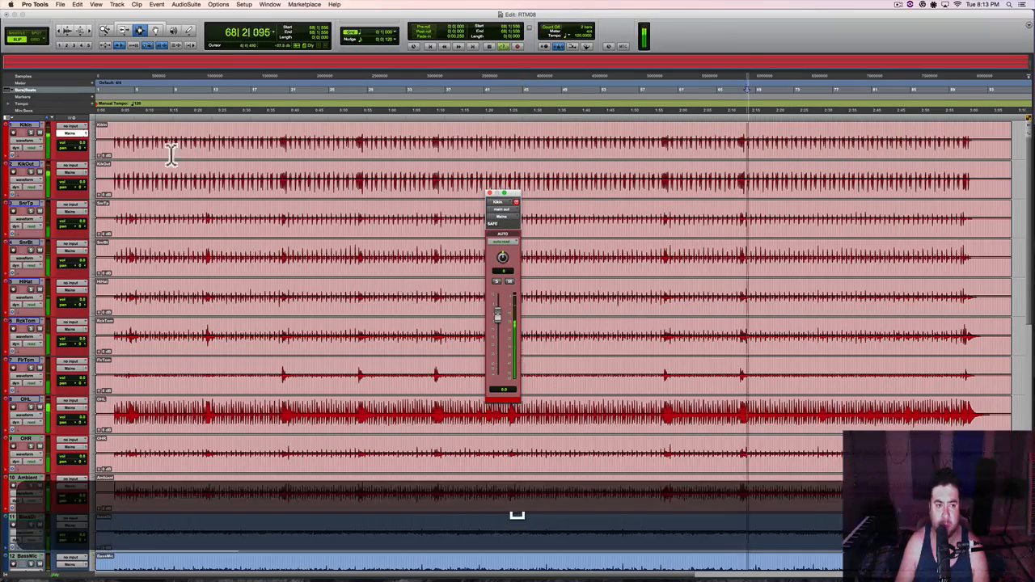
left_click_drag(99, 155, 98, 163)
key("space")
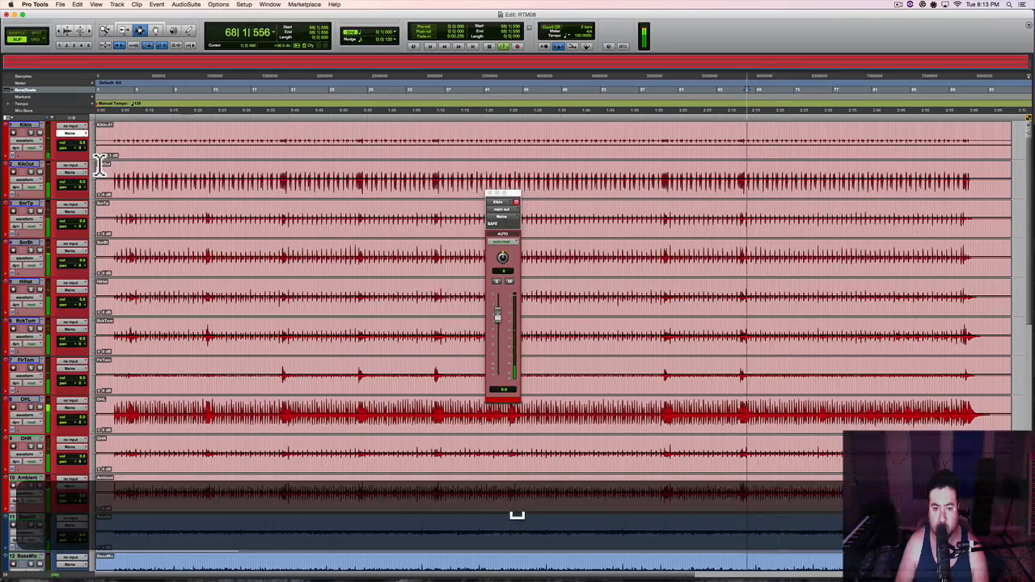
key("space")
left_click_drag(99, 158, 101, 156)
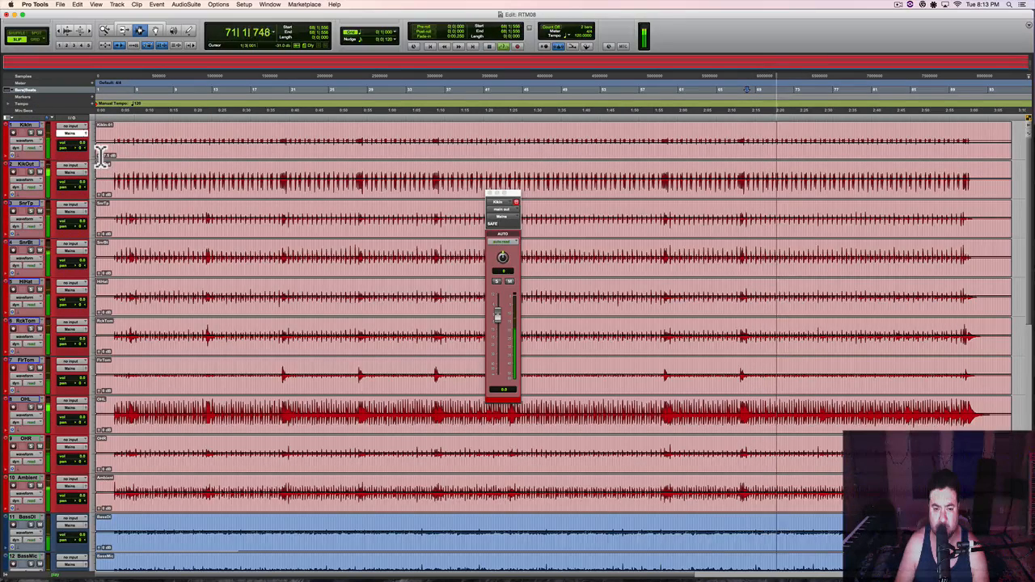
key("space")
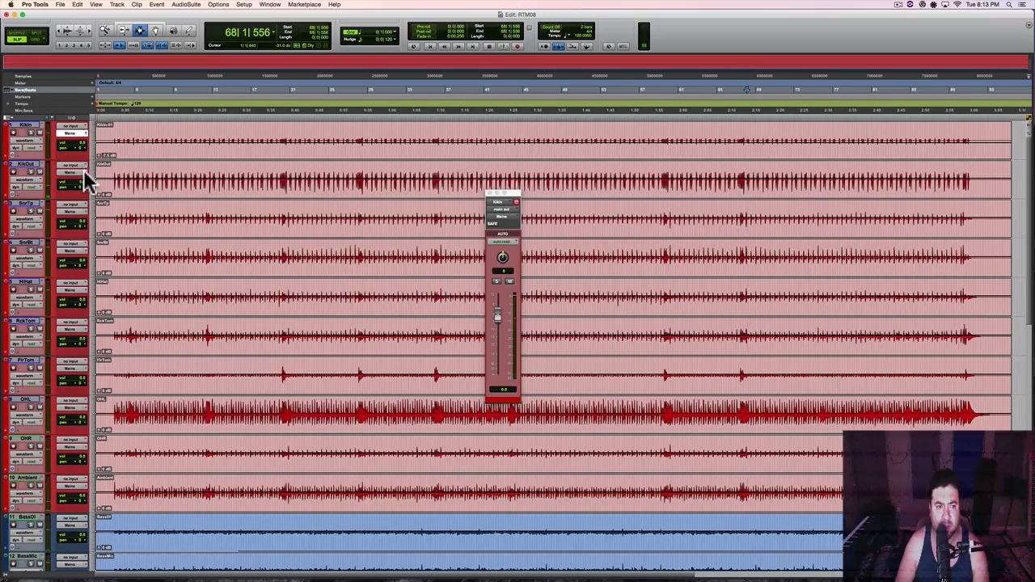
Step: Open the KikOut track's output fader window and lower its clip gain during playback, stopping when the level is set
left_click(88, 174)
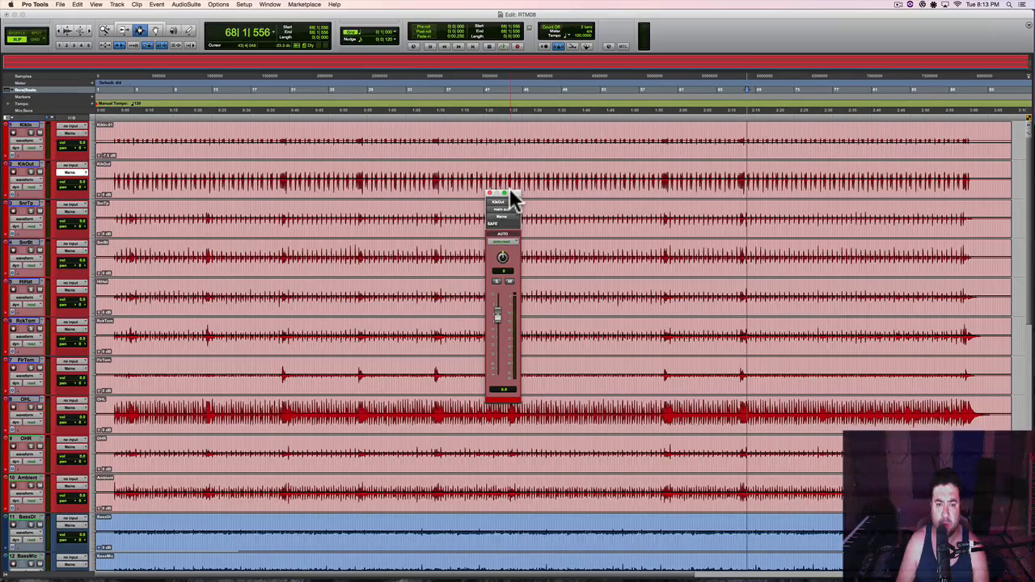
key("space")
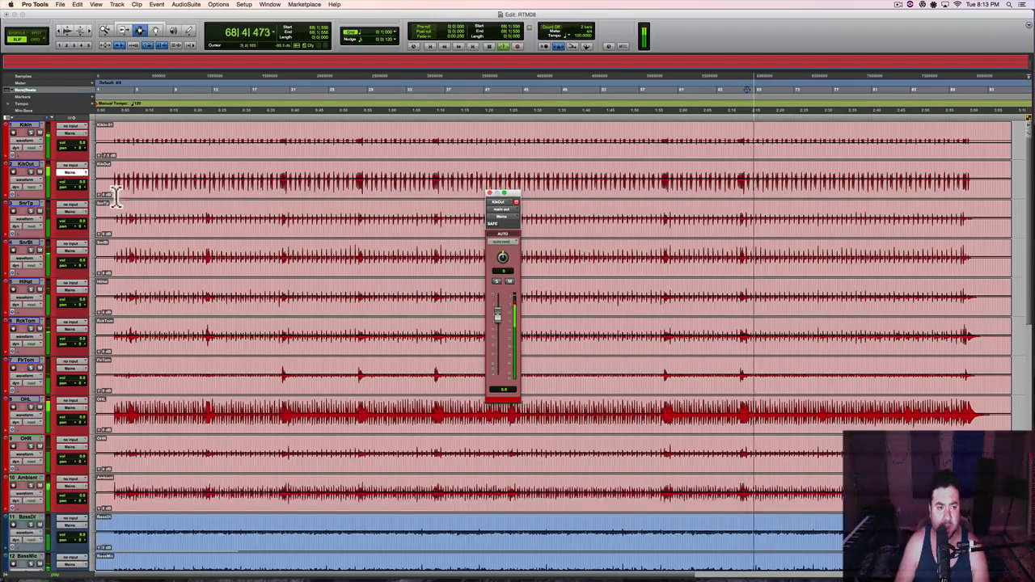
left_click_drag(98, 192, 98, 195)
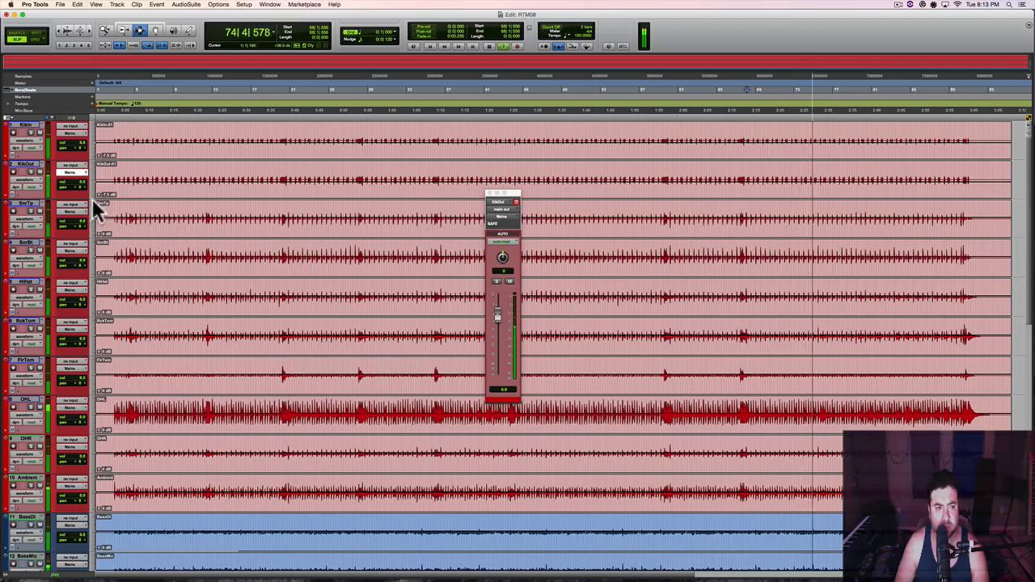
left_click(98, 194)
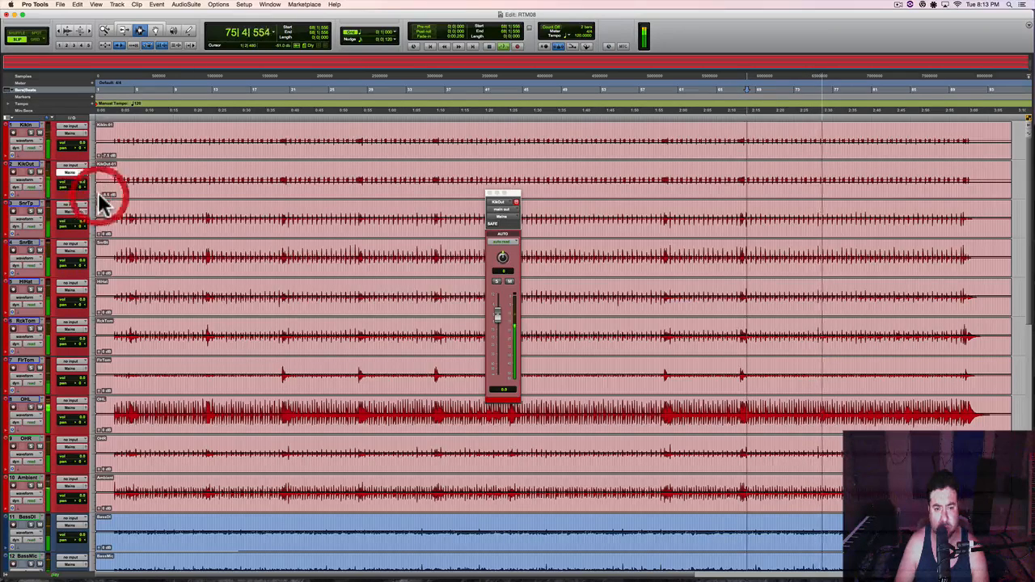
key("space")
Step: Open the SnrTp track's output fader window and reduce its clip gain during playback, stopping when the level is set
left_click(84, 212)
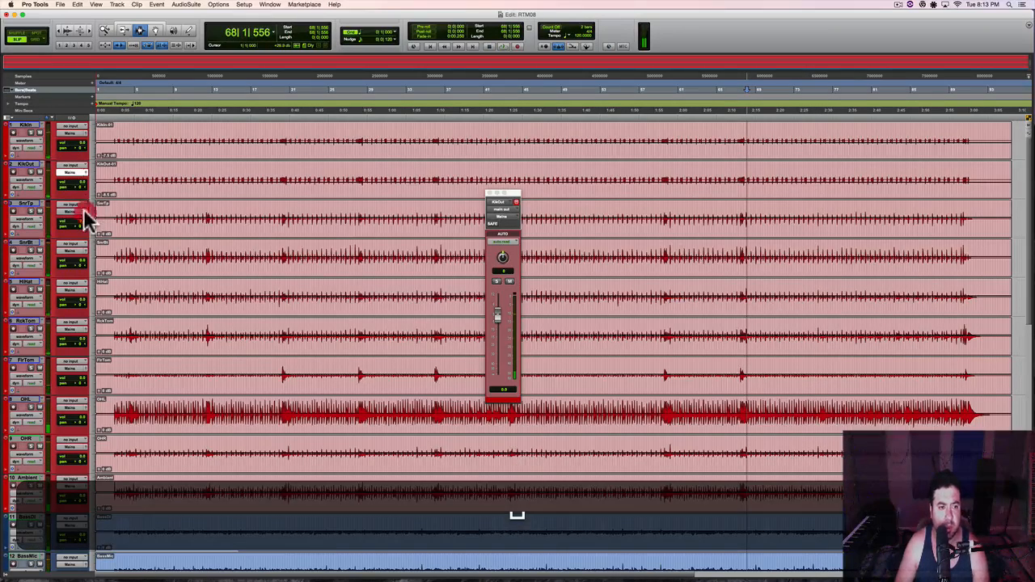
left_click(85, 209)
left_click(85, 210)
key("space")
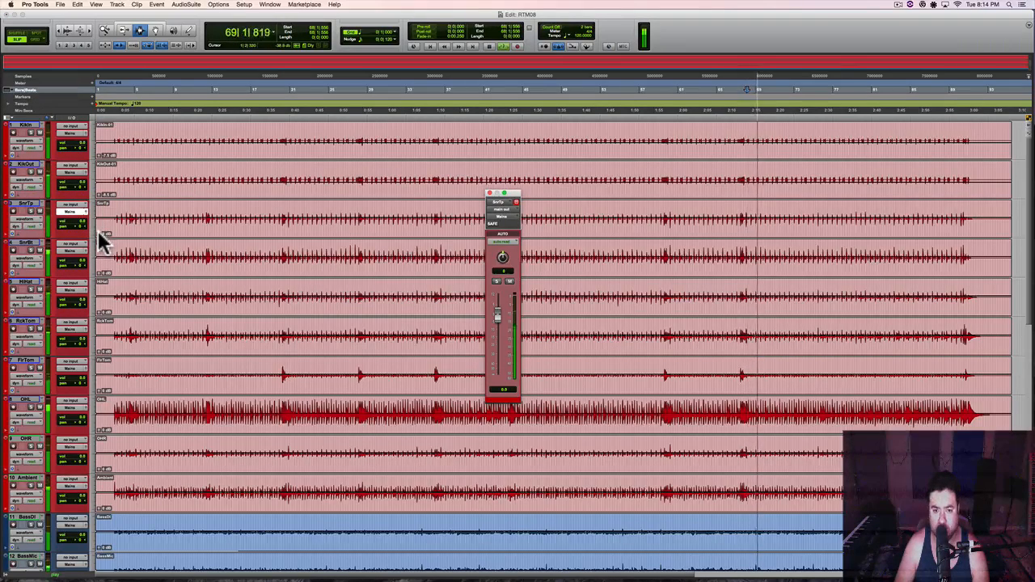
left_click_drag(99, 233, 99, 232)
key("space")
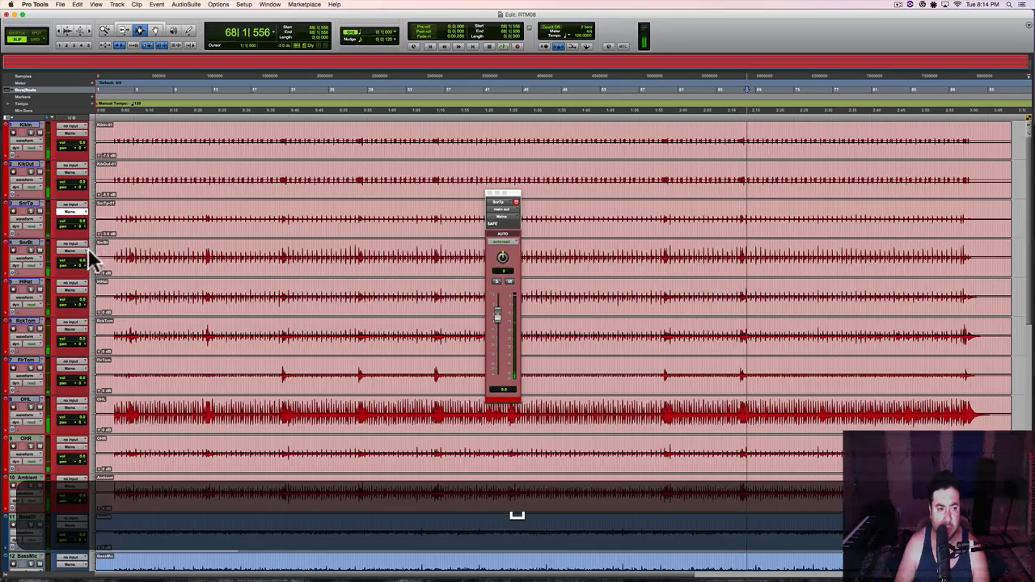
Step: Open the SnrBt track's output fader window, play briefly to check its level, and move the window down over the lower drum tracks
left_click(87, 249)
key("space")
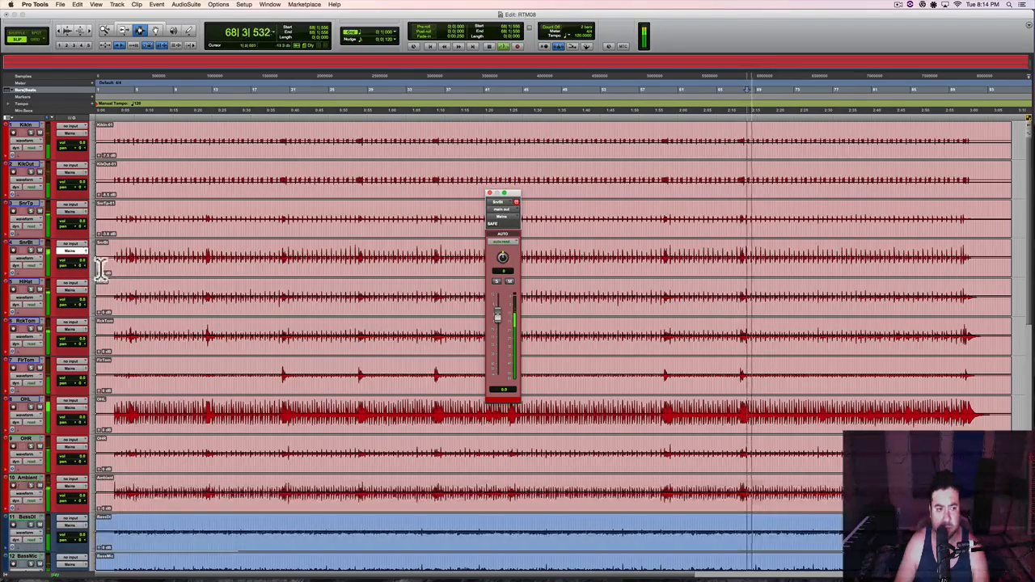
key("space")
left_click_drag(513, 196, 515, 300)
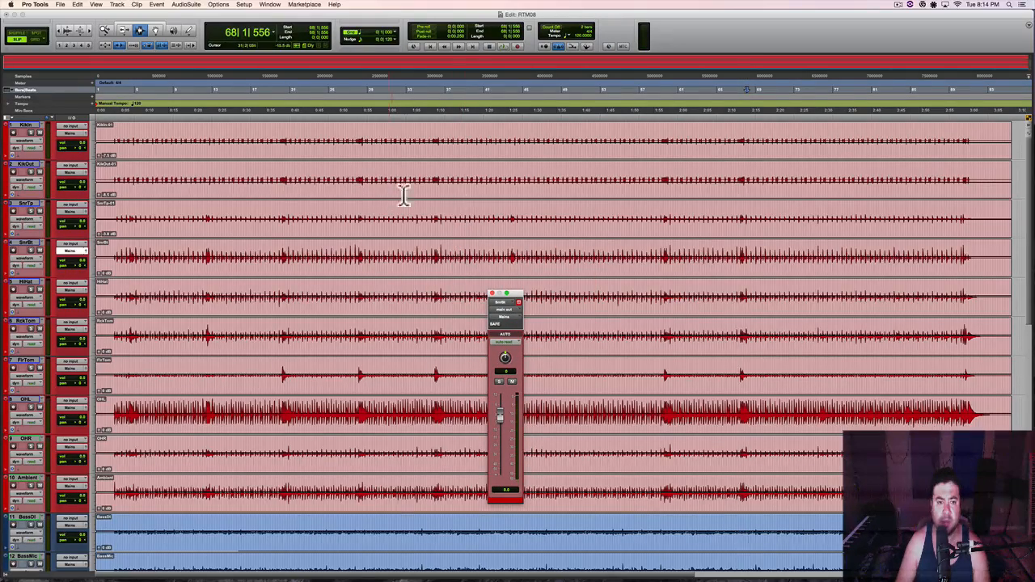
Step: Place the edit cursor at bar 38 on the BassSub track and start playback
scroll(461, 238, "down", 15)
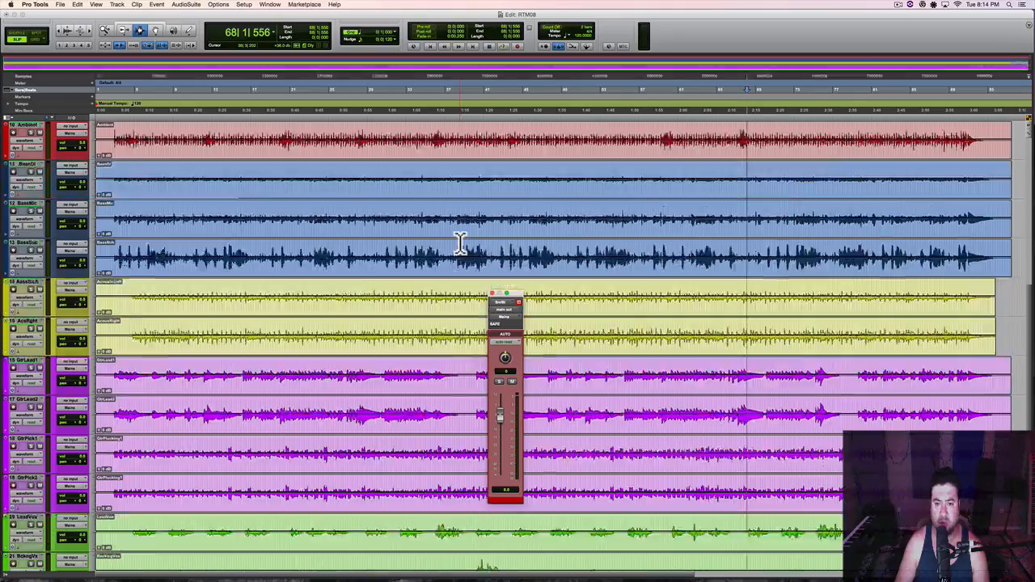
scroll(461, 241, "down", 2)
scroll(460, 240, "up", 5)
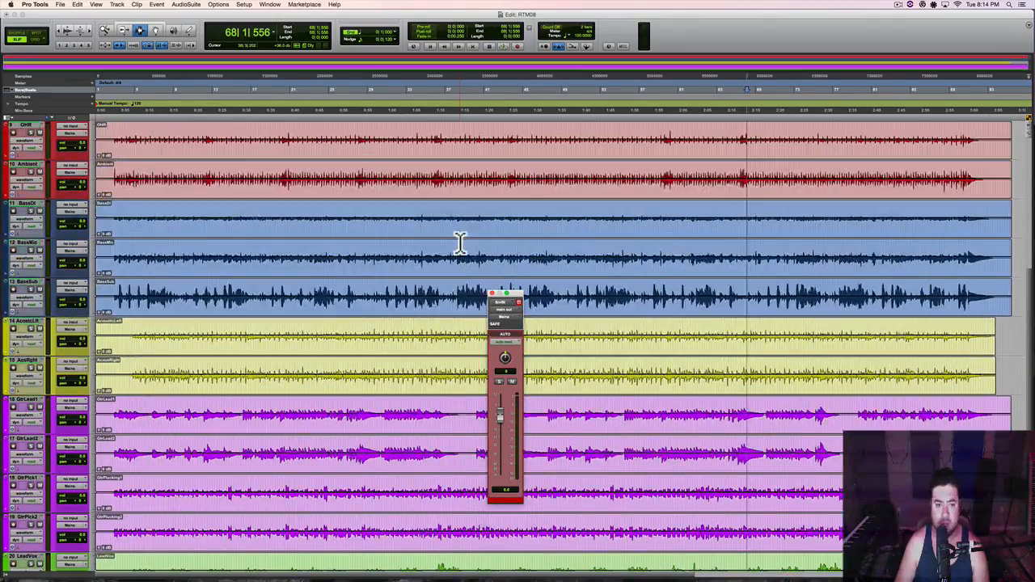
left_click(458, 293)
key("space")
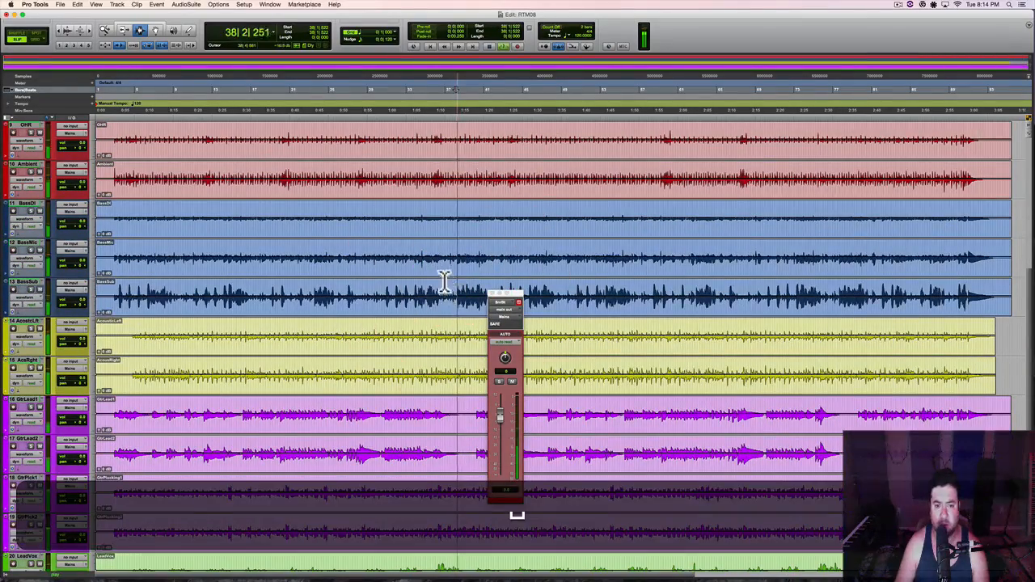
Step: Place the edit cursor near bar 35 on the OHL drum track, play briefly to check the section's levels, and stop
scroll(445, 279, "up", 8)
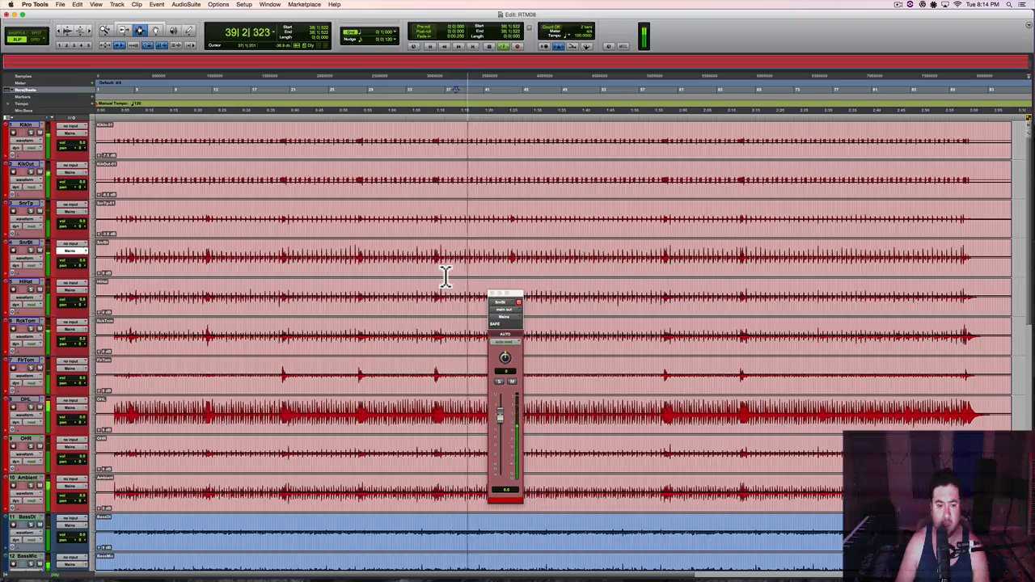
left_click(431, 413)
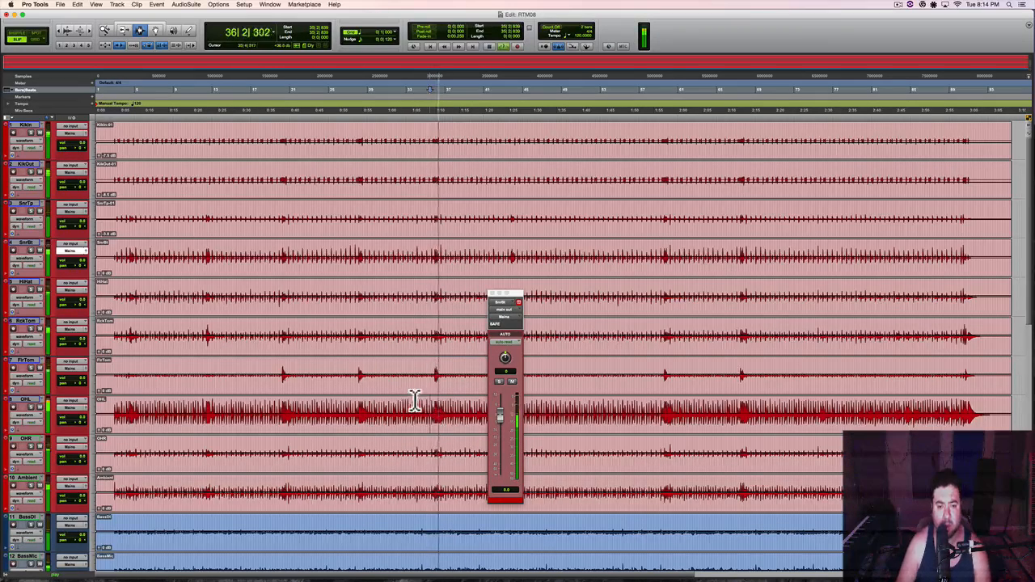
key("space")
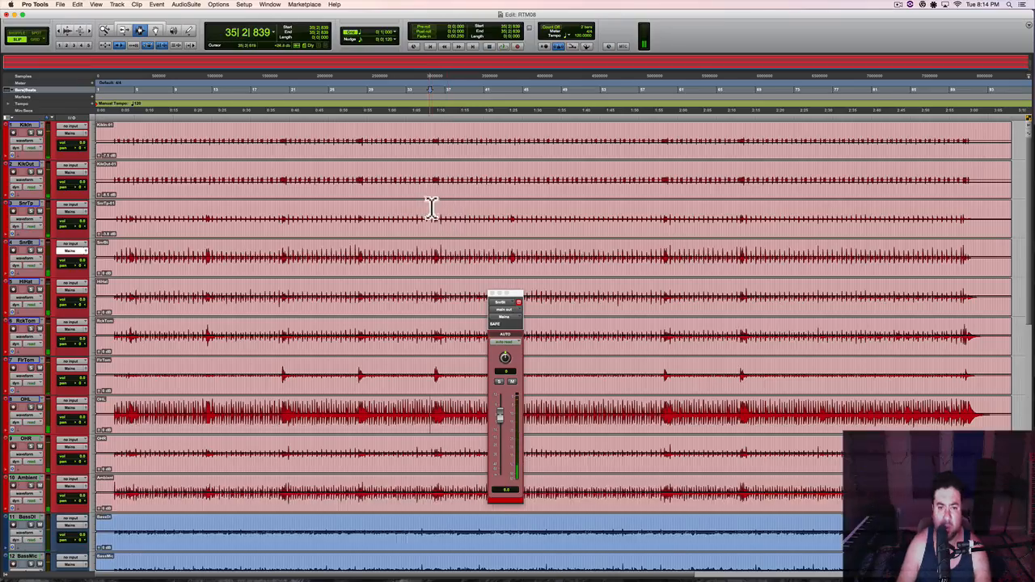
Step: Place the edit cursor at bar 35, beat 4 on the BckngV2 track, play the loud section briefly, and stop
scroll(431, 180, "down", 5)
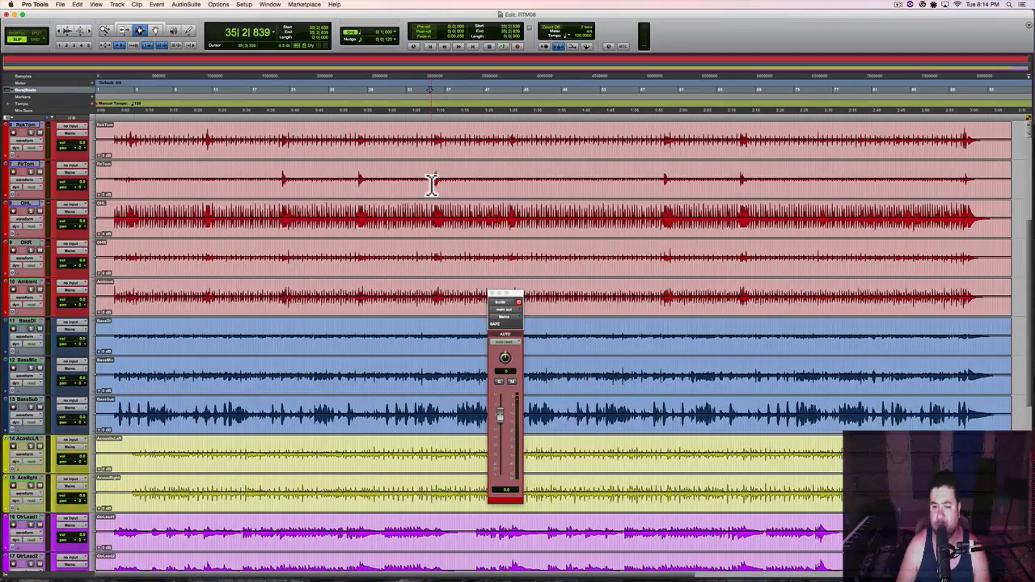
scroll(432, 192, "down", 3)
scroll(431, 192, "down", 5)
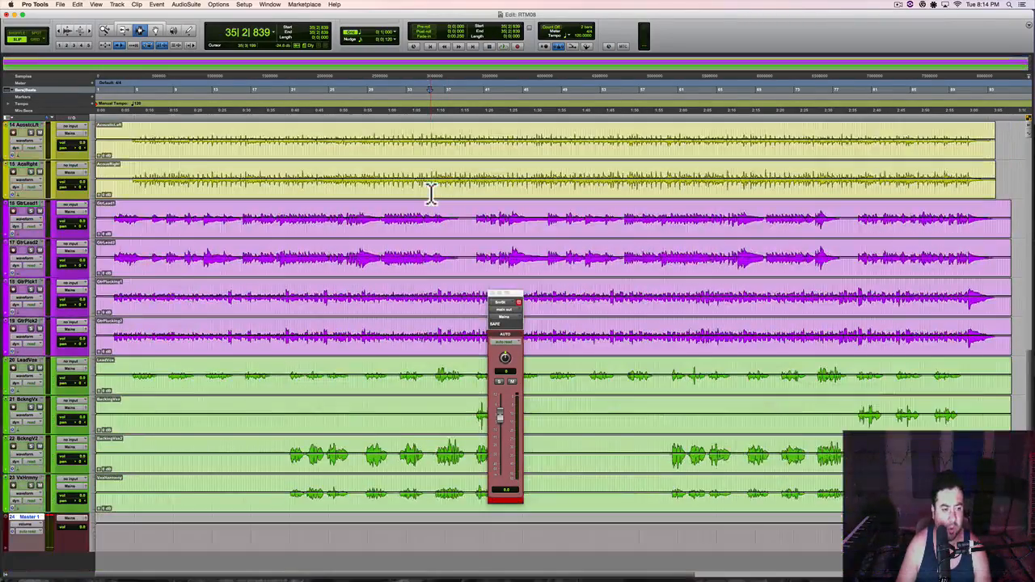
left_click(672, 440)
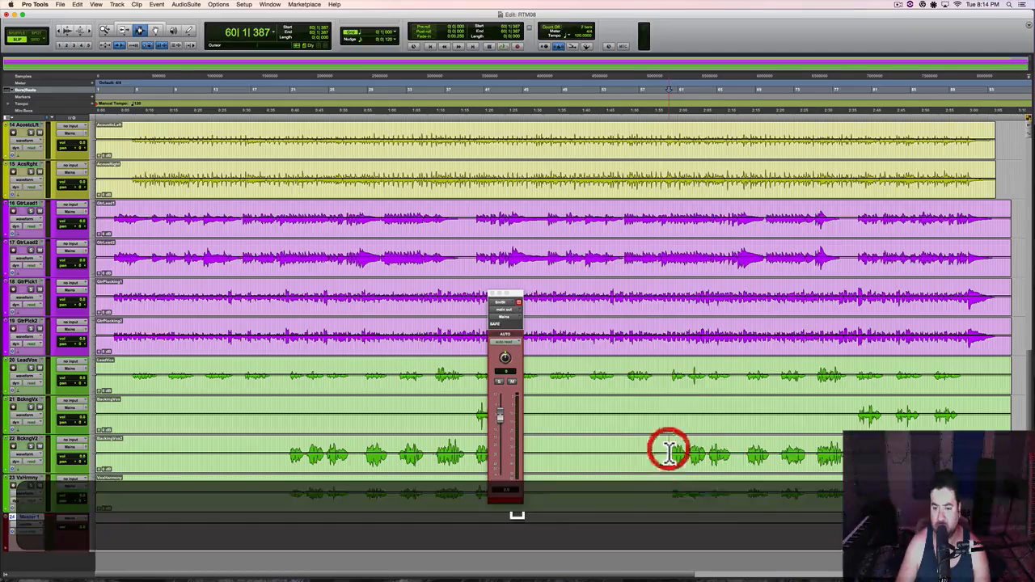
key("space")
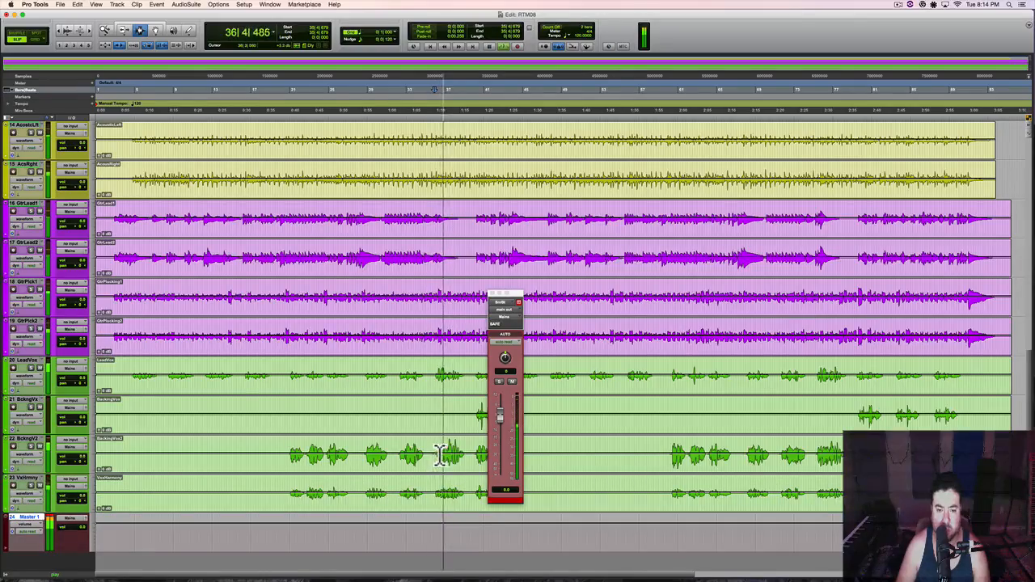
key("space")
Step: Lower the SnrBt clip gain to -7.5 dB during playback from bar 35, stopping when the level is set
scroll(270, 300, "up", 10)
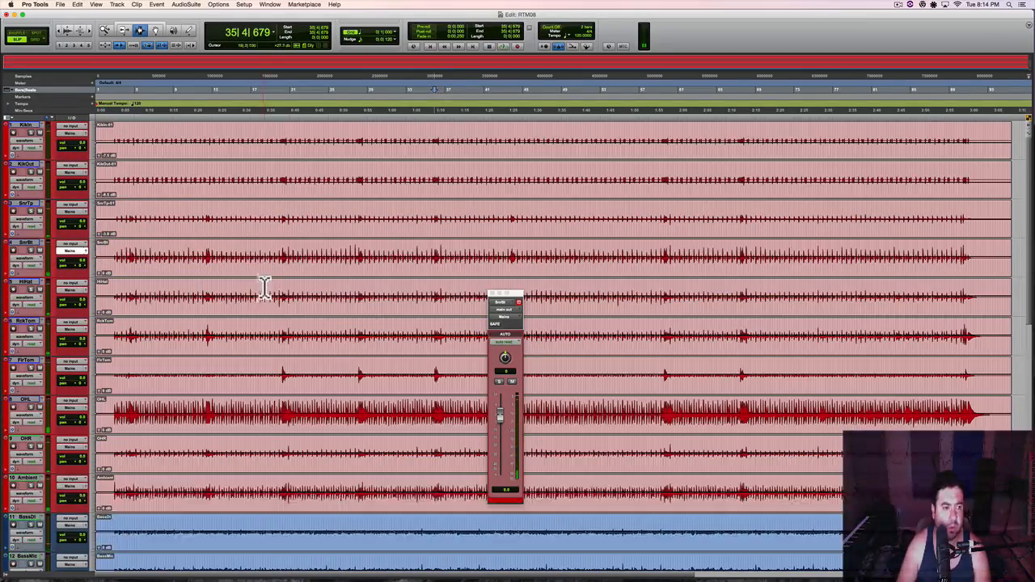
key("space")
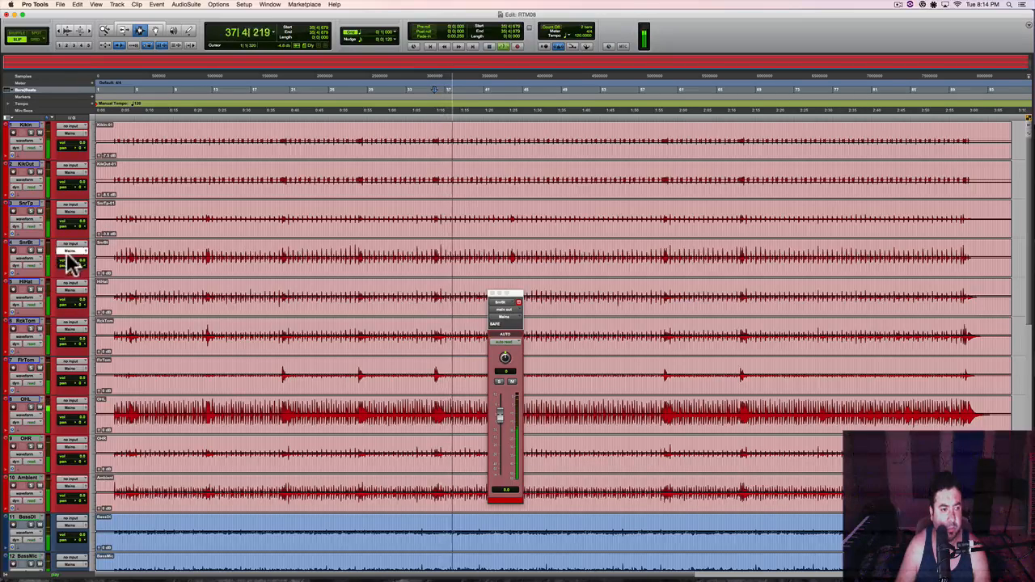
left_click_drag(98, 272, 102, 276)
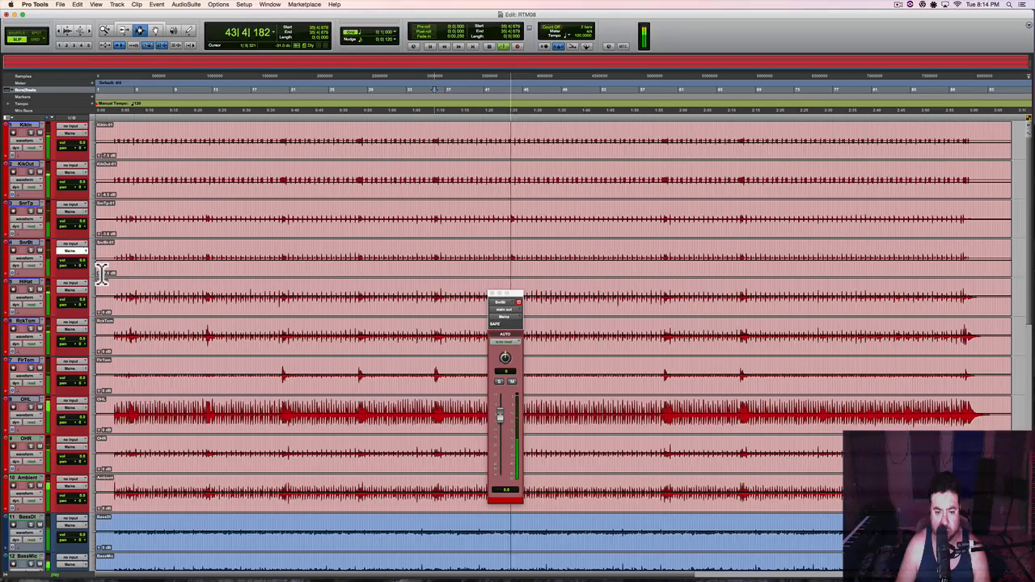
key("space")
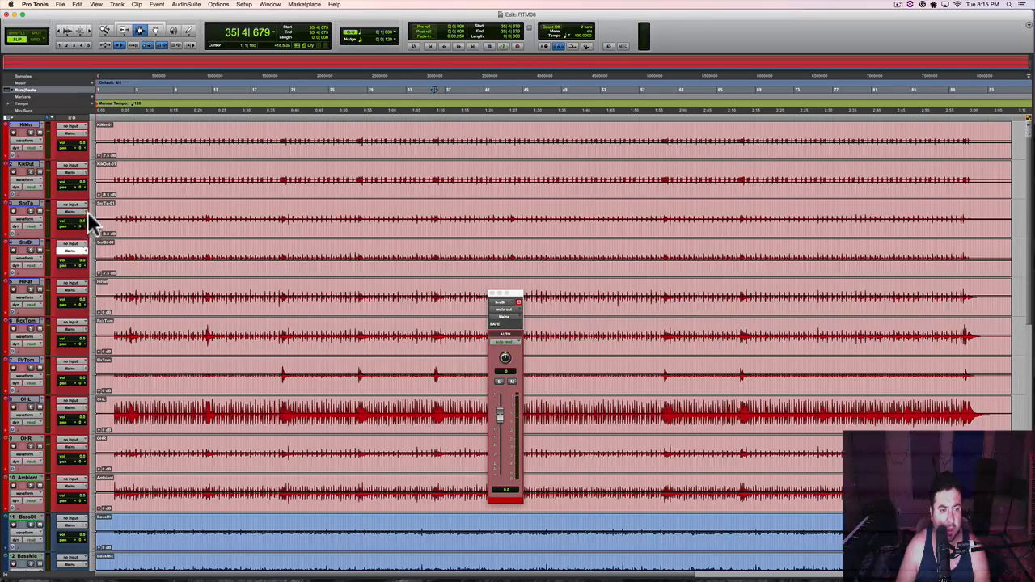
Step: Open the HiHat track's output fader window and lower its clip gain during playback, stopping when the level is set
left_click(84, 289)
key("space")
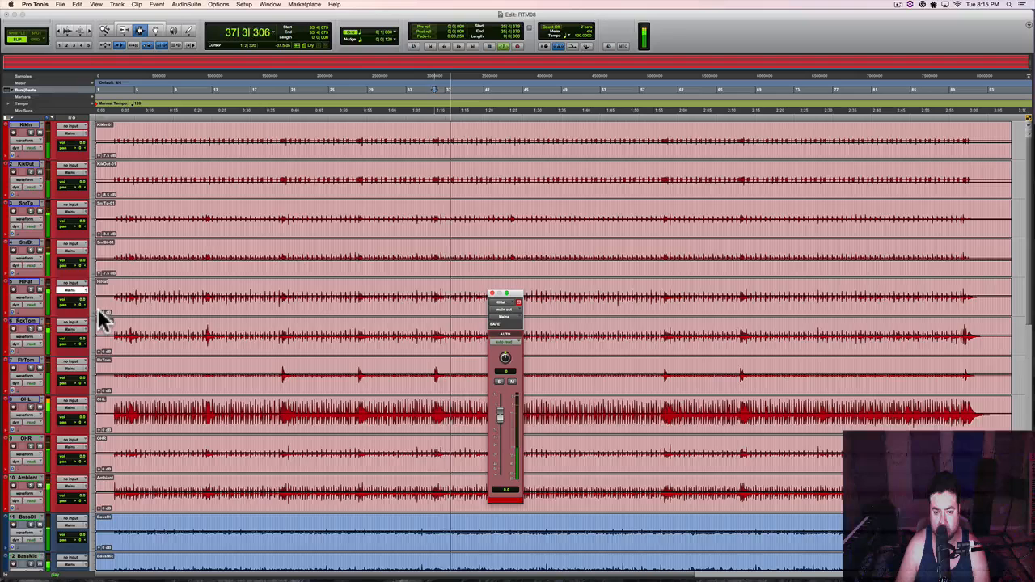
left_click(99, 312)
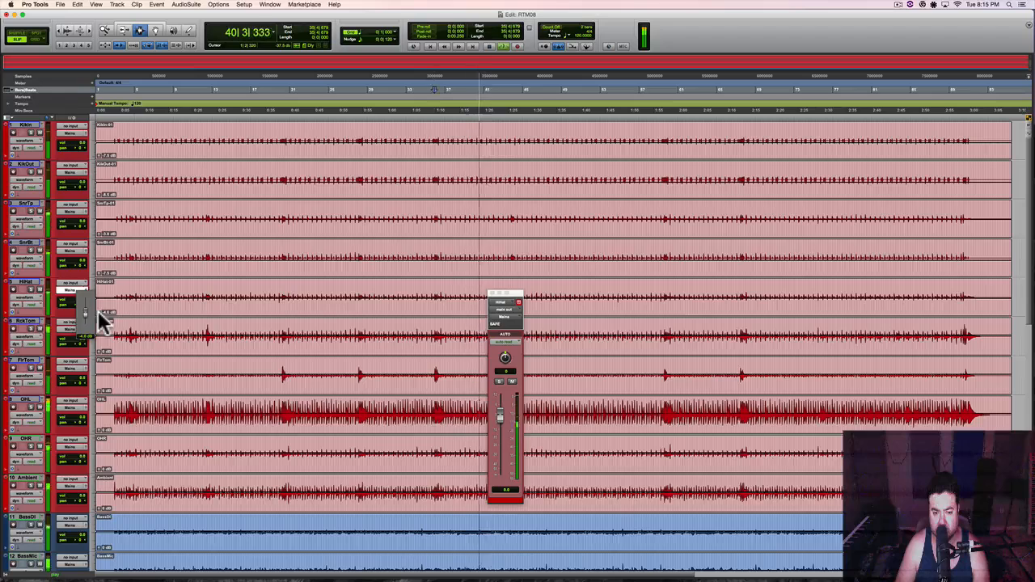
left_click(98, 314)
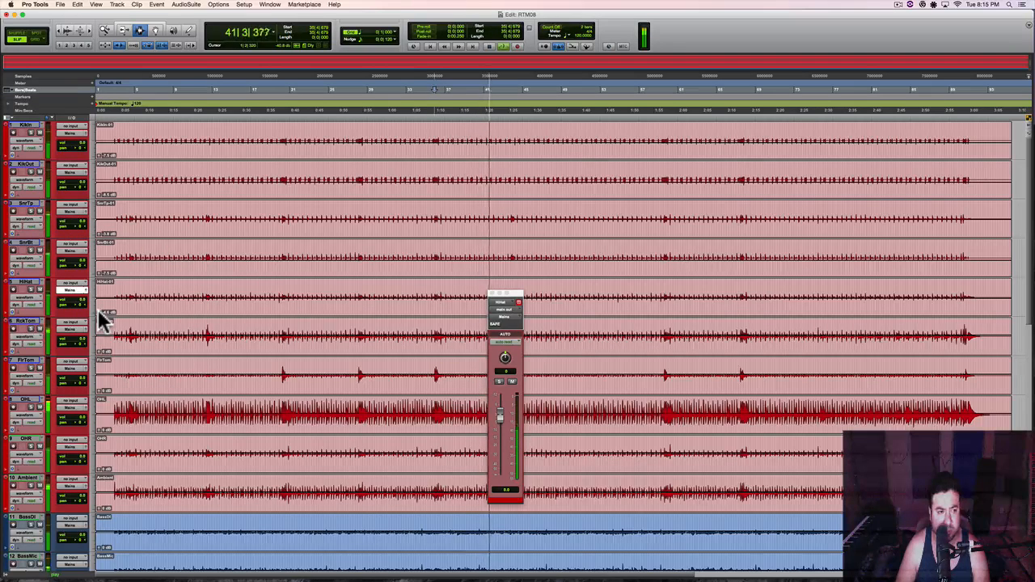
left_click(99, 316)
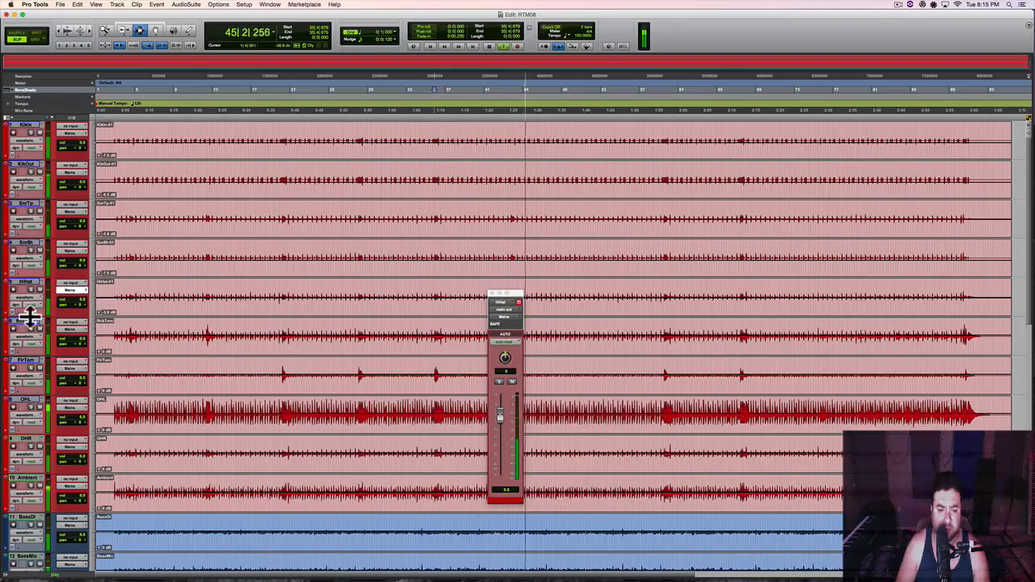
key("space")
Step: Open the RckTom track's output fader window, lower its clip gain during playback, and stop
left_click(85, 327)
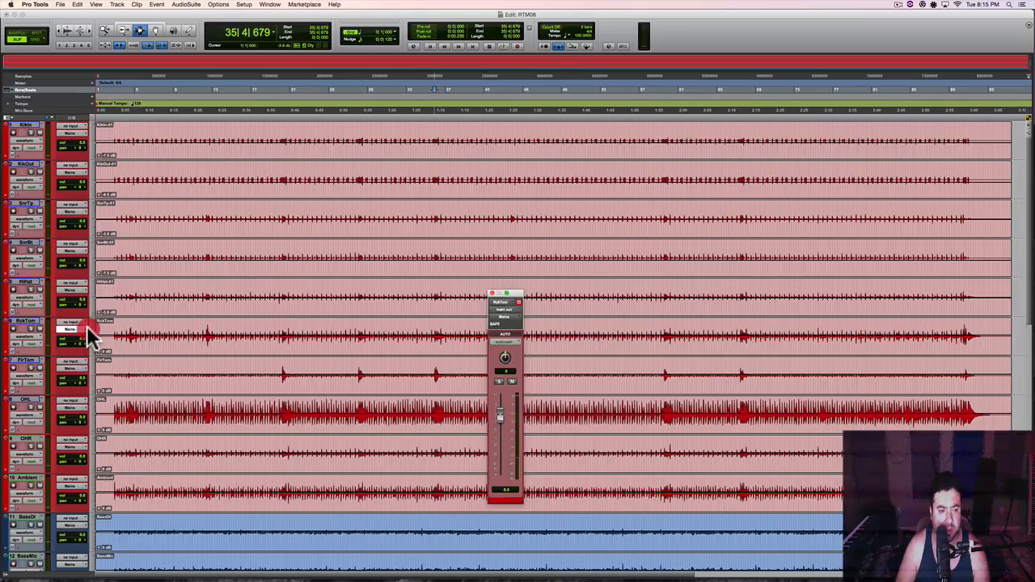
left_click(89, 336)
key("space")
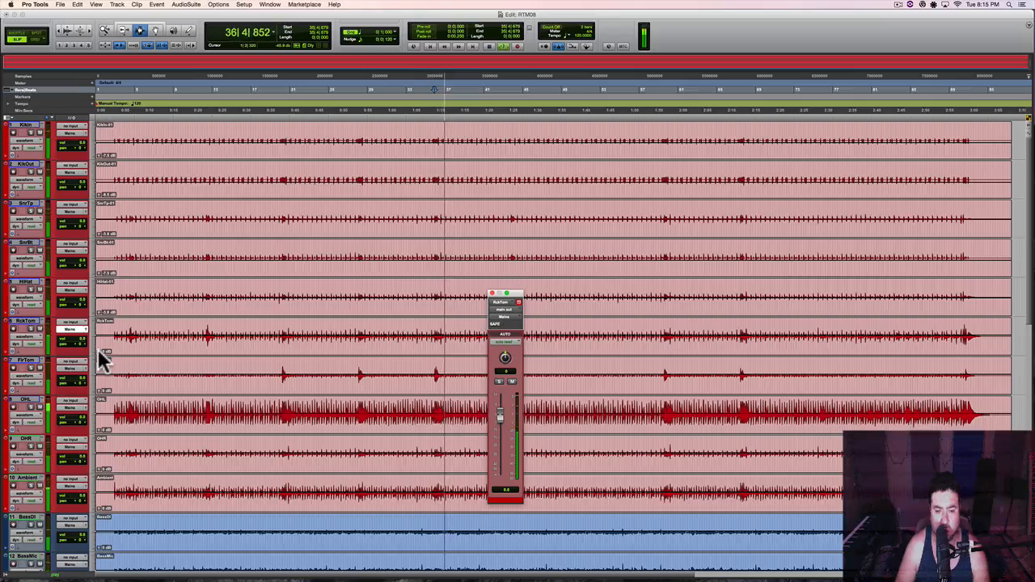
left_click(101, 358)
key("space")
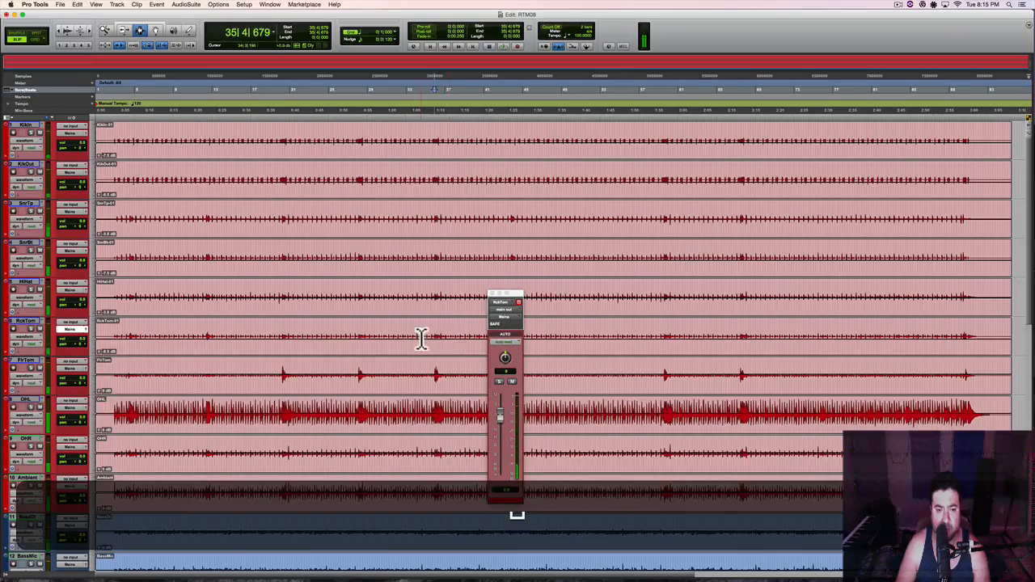
Step: Place the edit cursor at bar 35, beat 2 on RckTom and raise its clip gain slightly, replaying the tom fill to check
left_click(429, 336)
key("space")
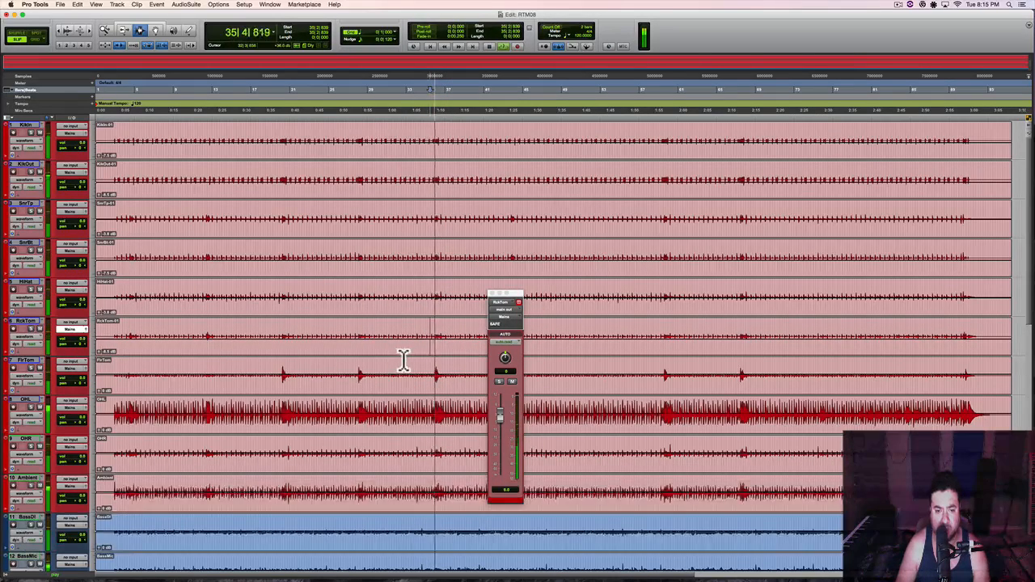
key("space")
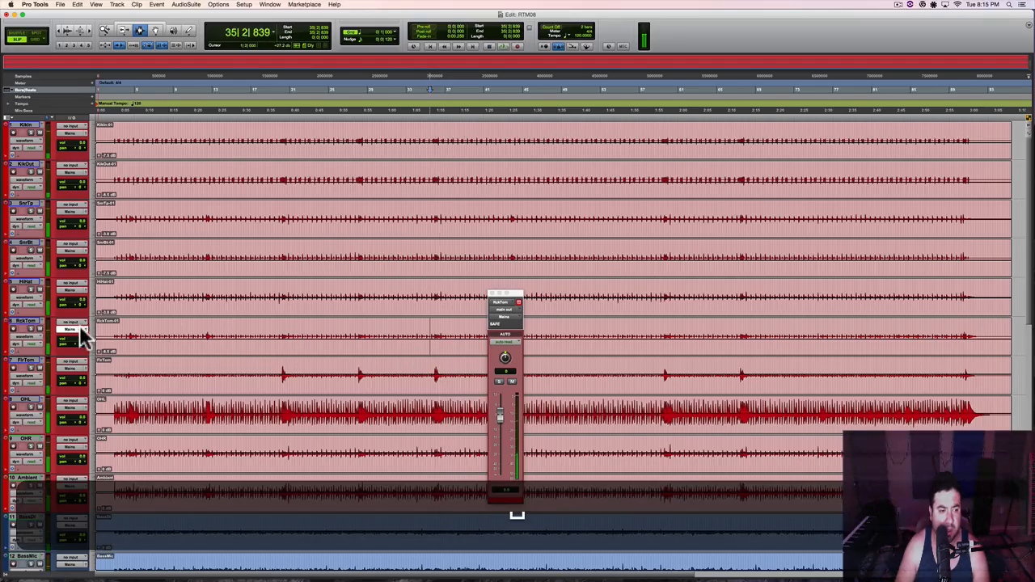
key("space")
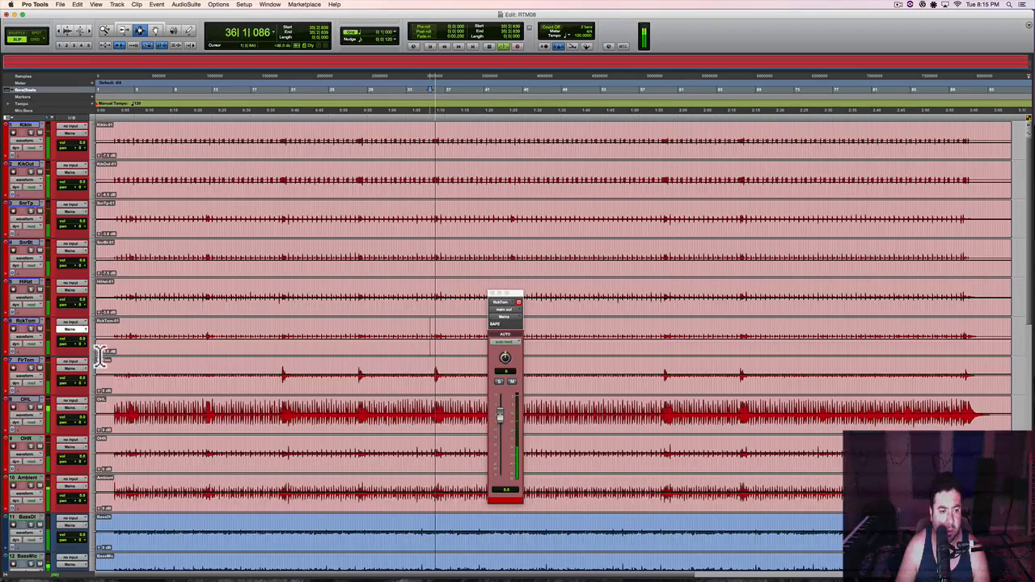
left_click(101, 360)
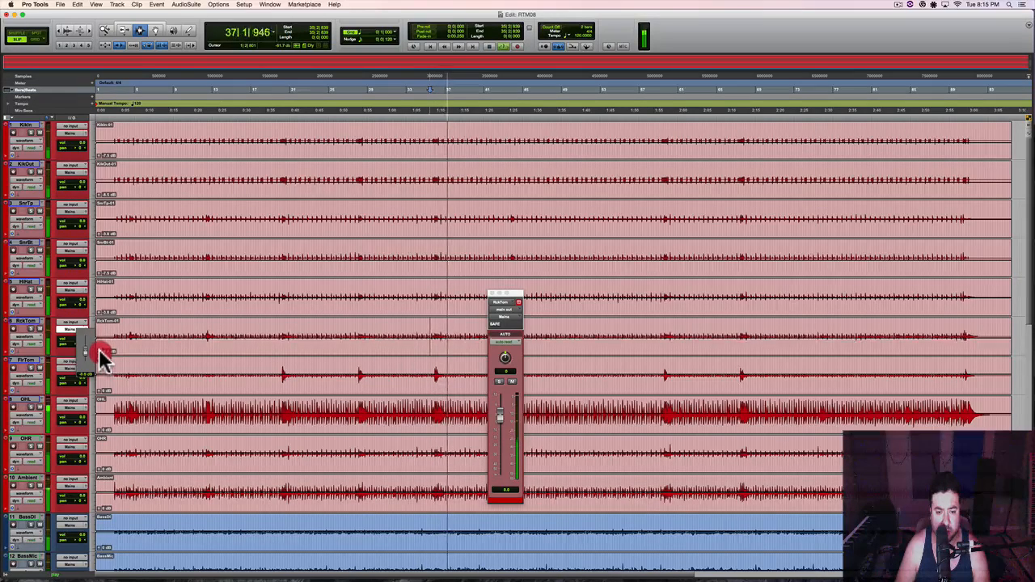
key("space")
key("space")
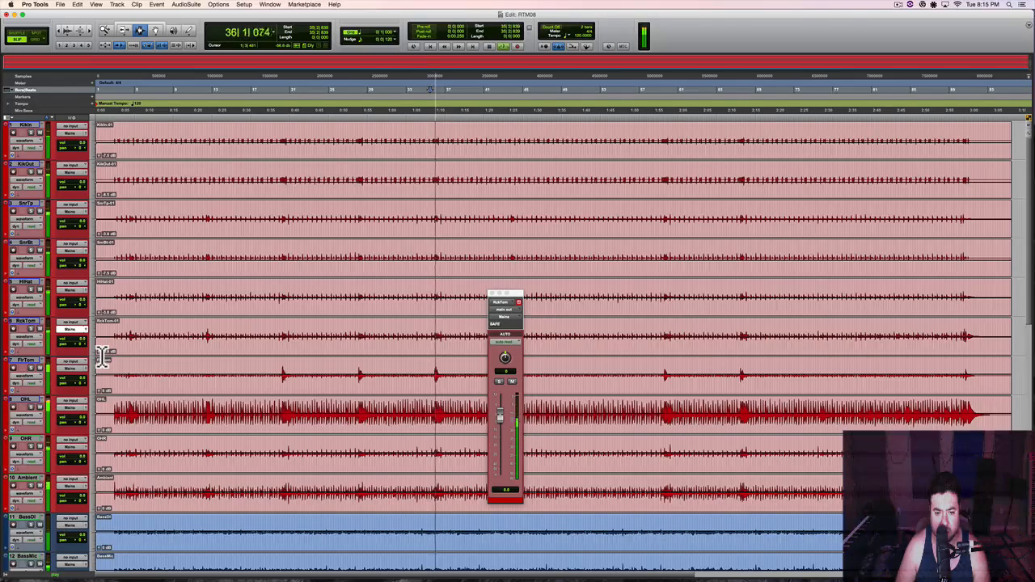
key("space")
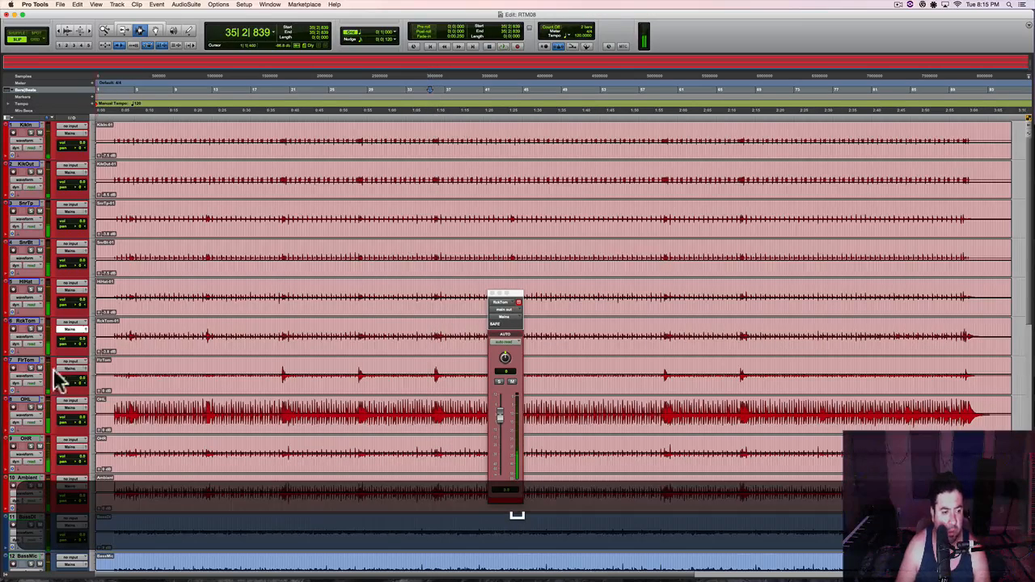
Step: Open the FlrTom track's output fader window, place the cursor on its bar 20 hit, and reduce its clip gain between playbacks
left_click(85, 366)
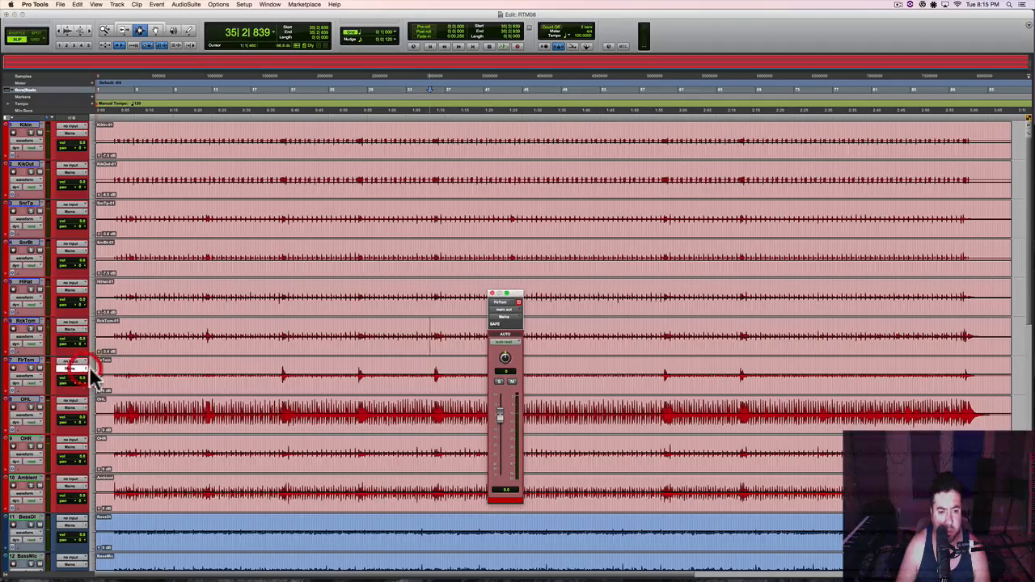
left_click(282, 373)
key("space")
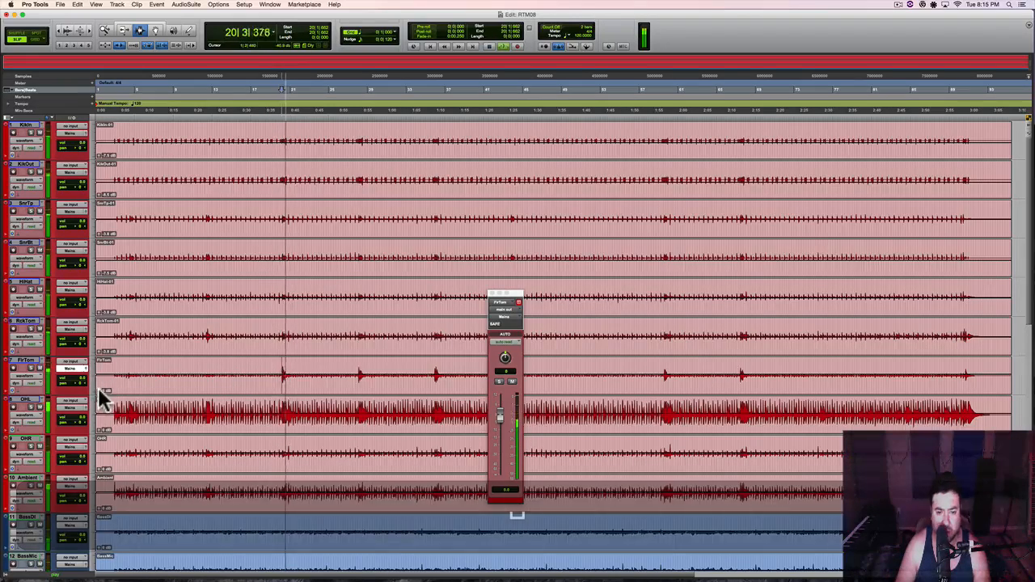
key("space")
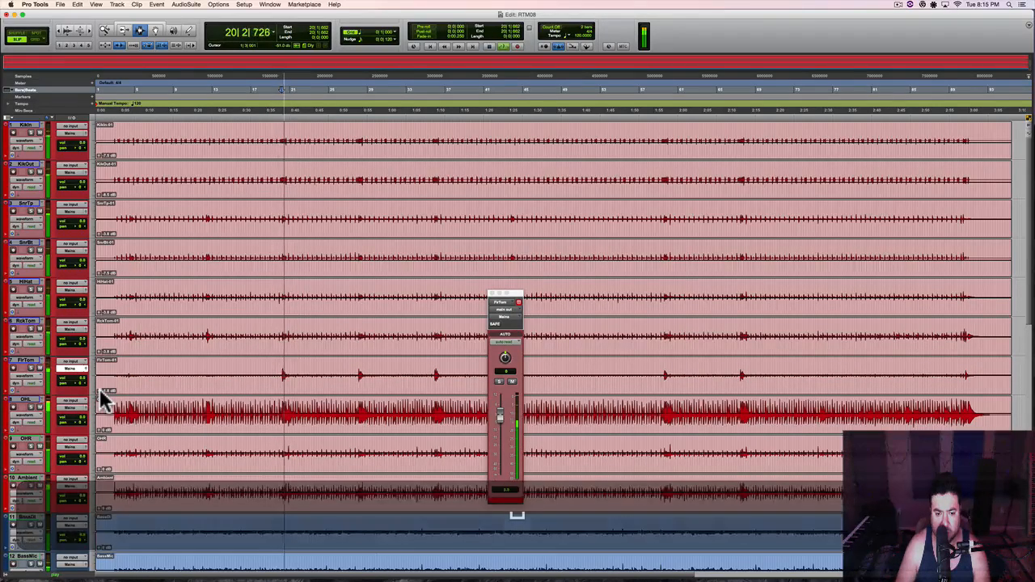
key("space")
left_click_drag(99, 390, 99, 391)
key("space")
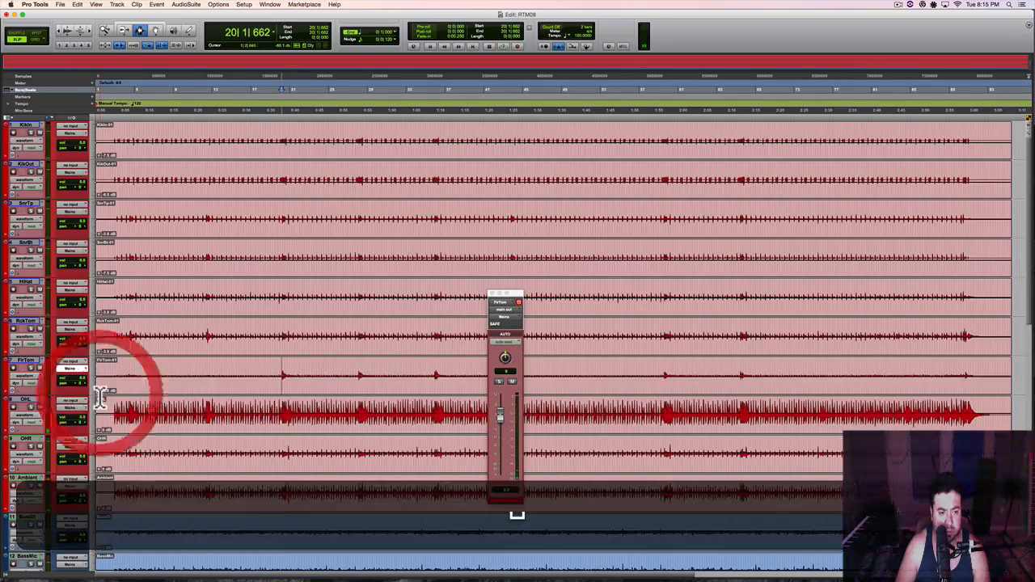
Step: Lower the FlrTom clip gain further, replaying the hit from bar 20 to check its level, and stop playback
key("space")
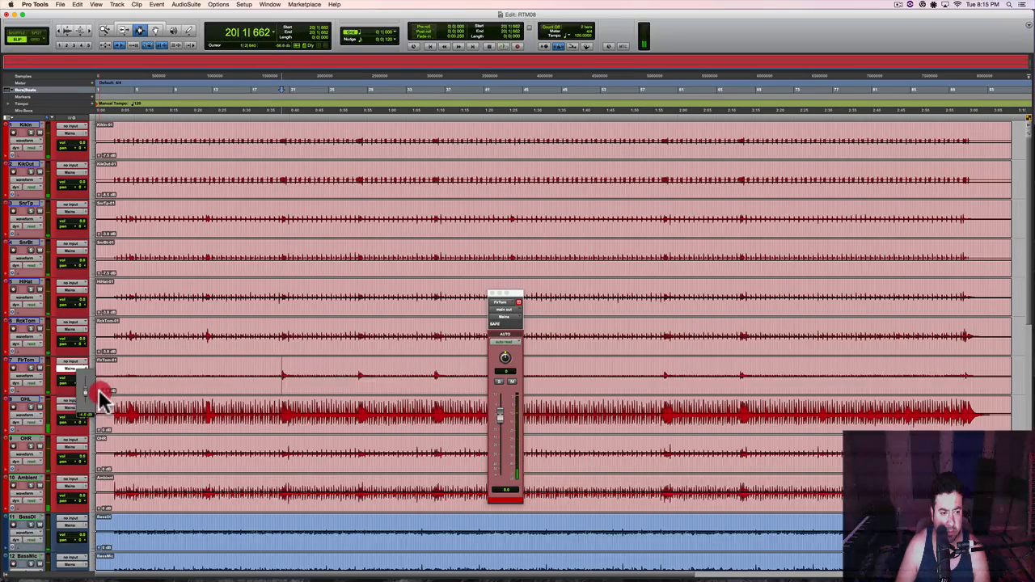
key("space")
key("space")
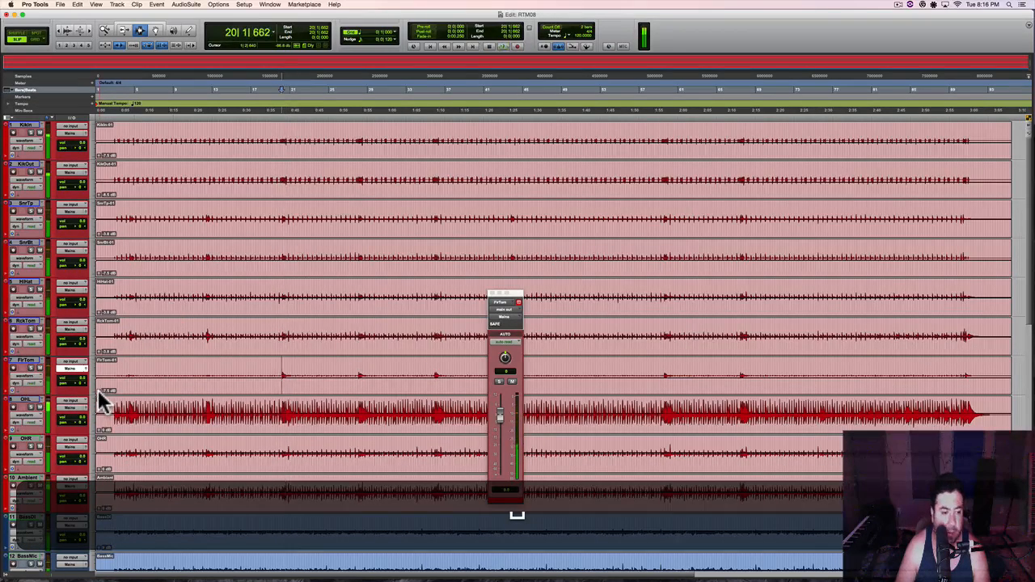
left_click(98, 391)
key("space")
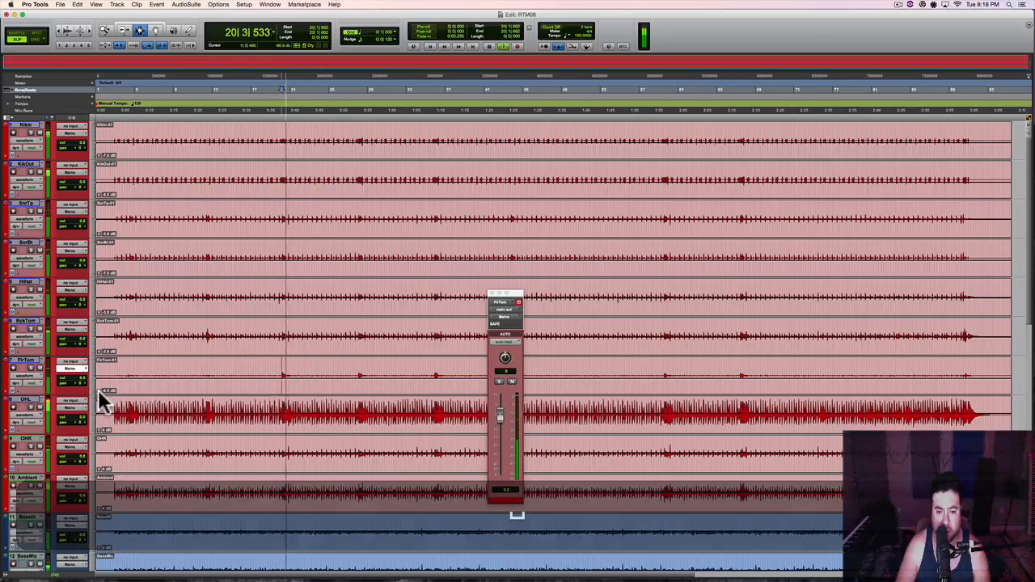
key("space")
key("space")
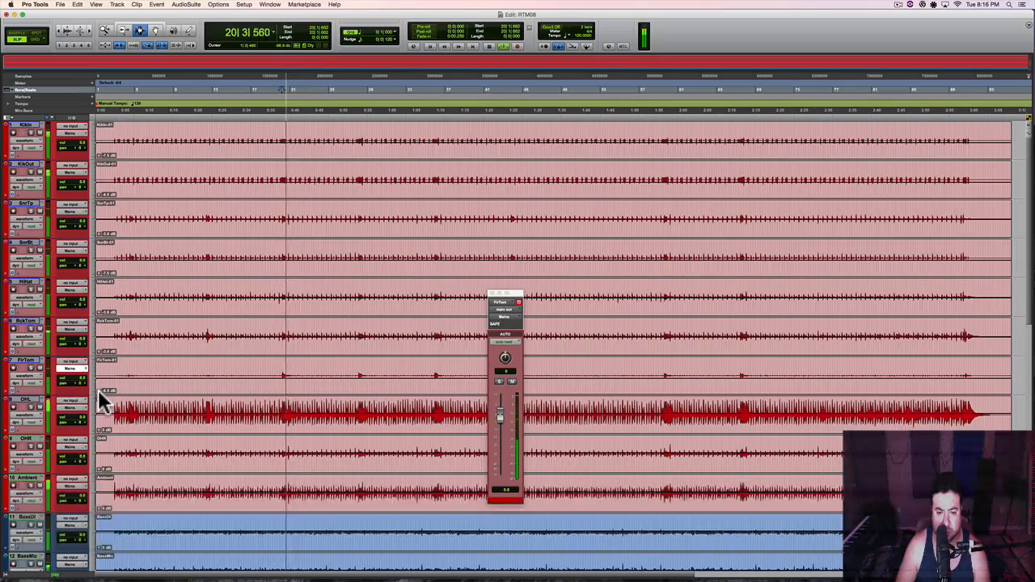
key("space")
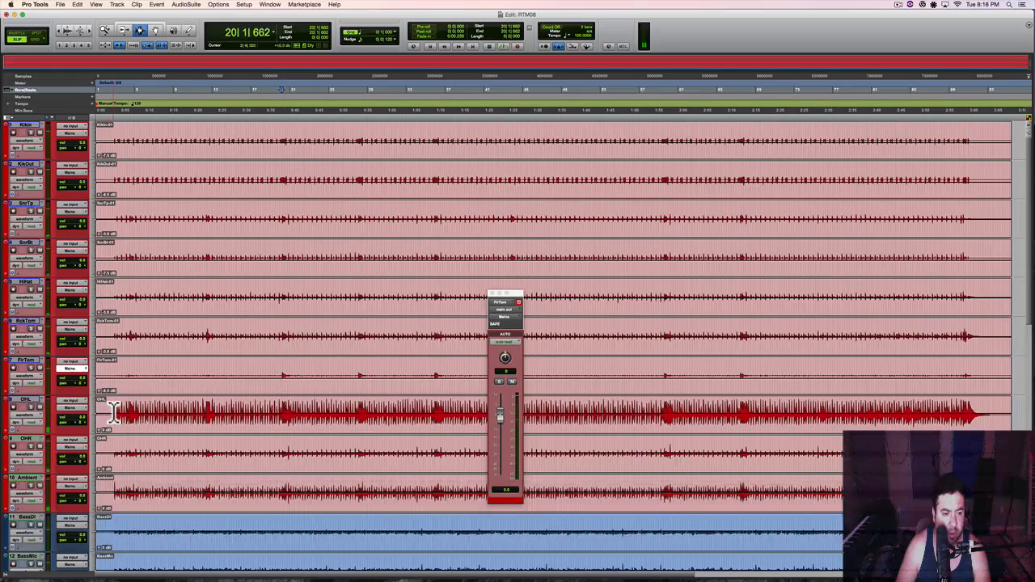
Step: Open the OHL track's output fader window, lower its clip gain by about 11 dB during playback, and check the level again from bar 59
left_click(104, 411)
key("space")
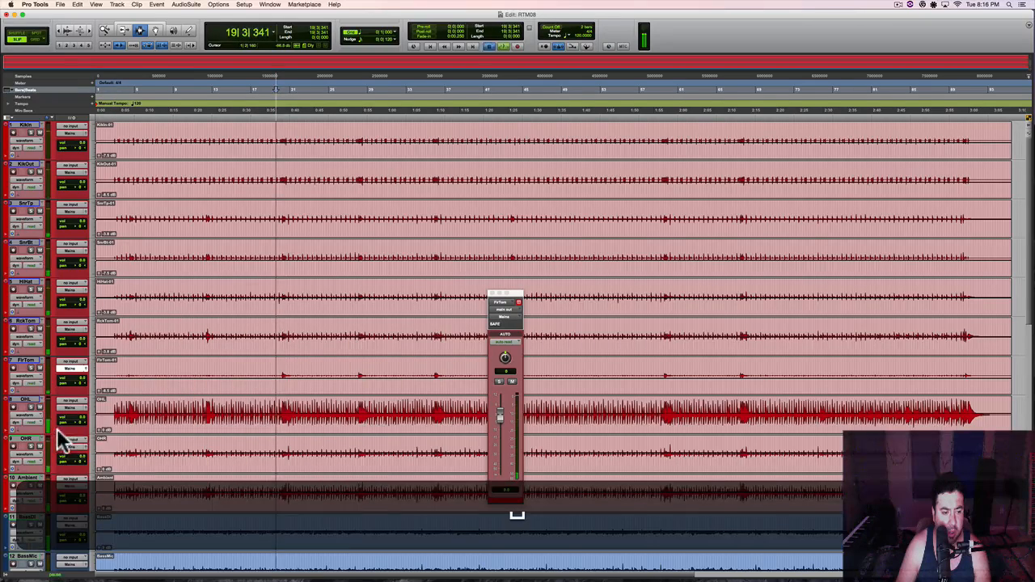
left_click(86, 406)
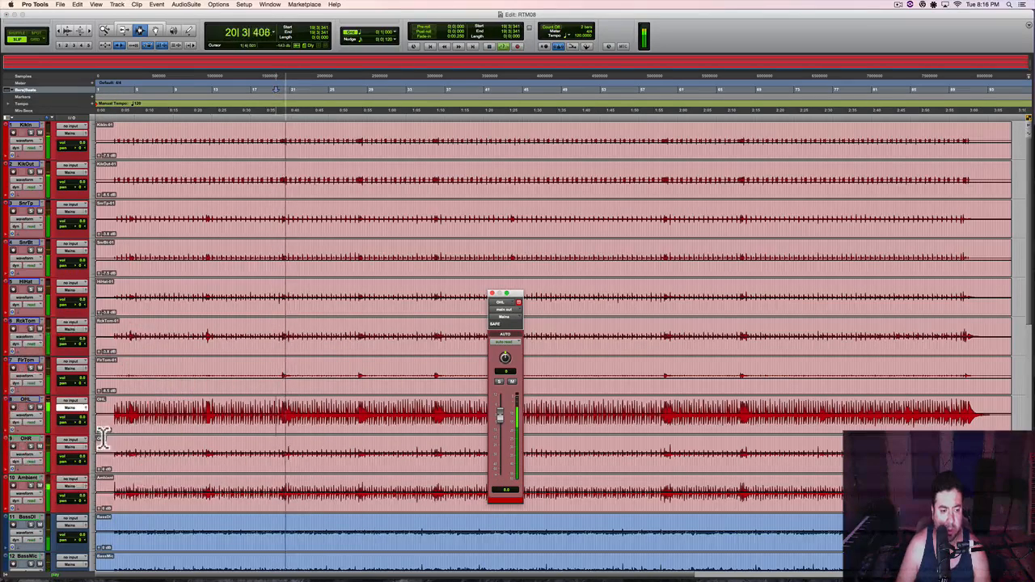
left_click_drag(99, 428, 100, 437)
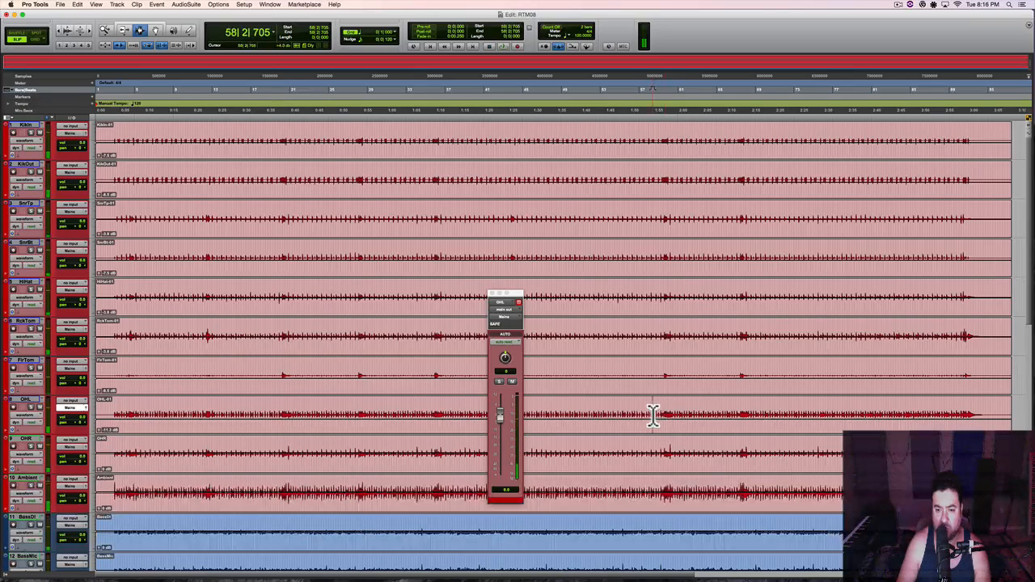
left_click(660, 413)
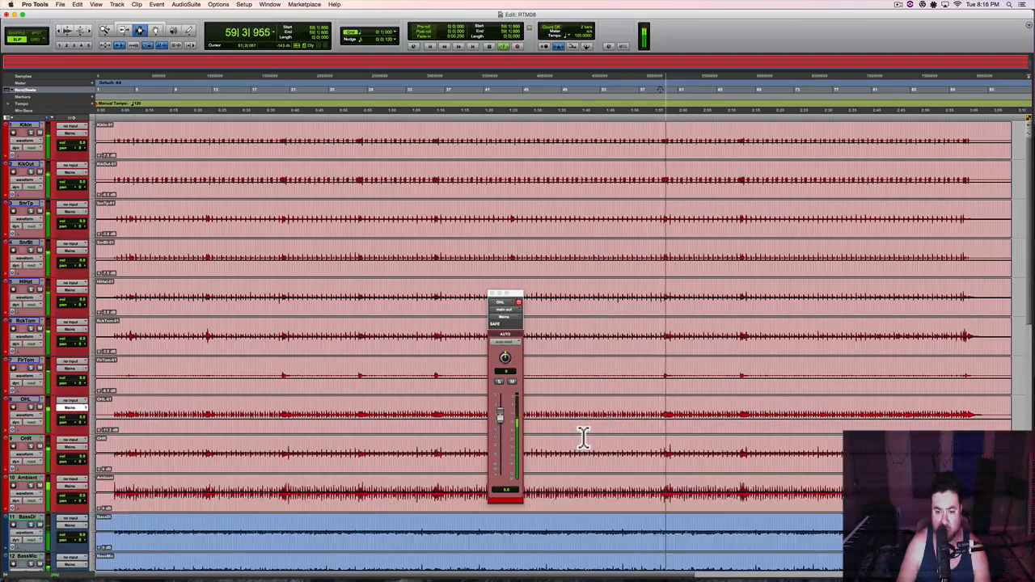
key("space")
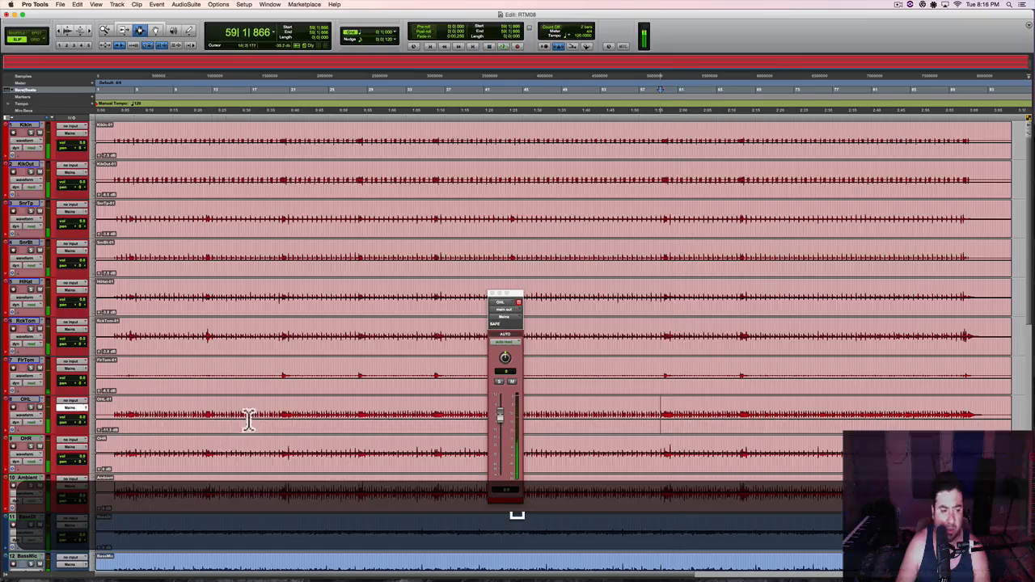
Step: Open the OHR track's output fader window and reduce its clip gain during playback, replaying from bar 59, beat 3 to check the level
left_click(117, 455)
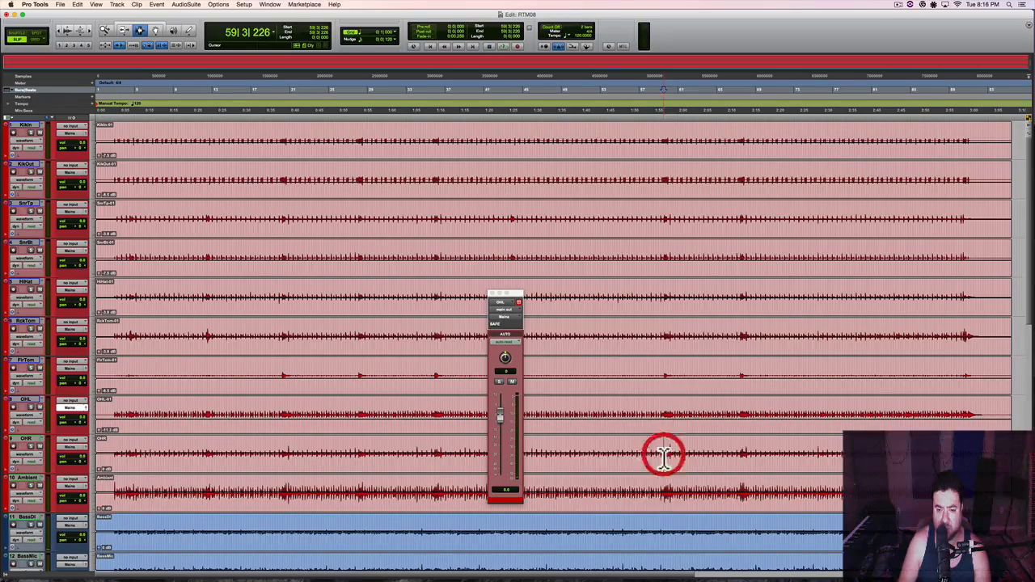
key("space")
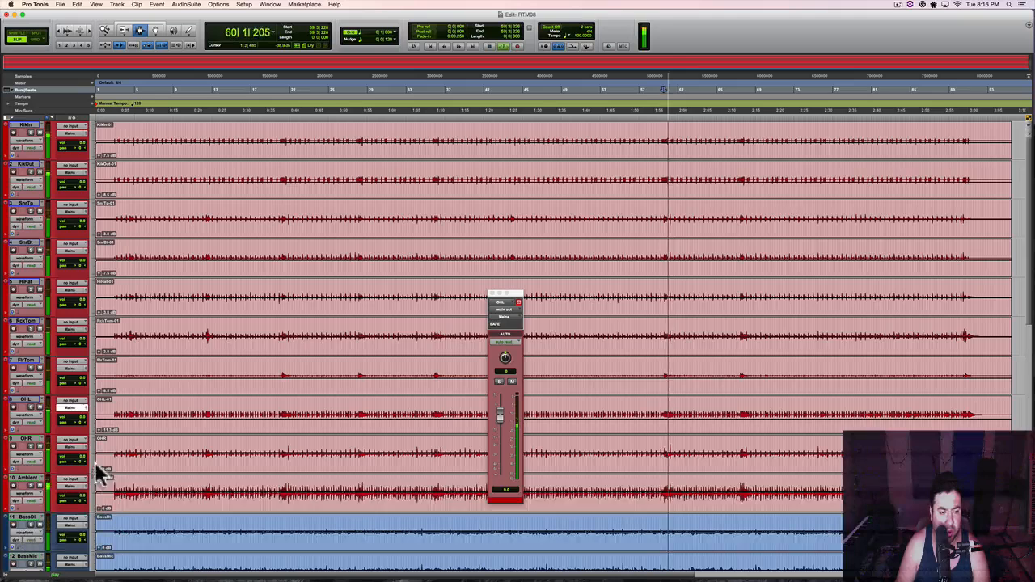
left_click(84, 445)
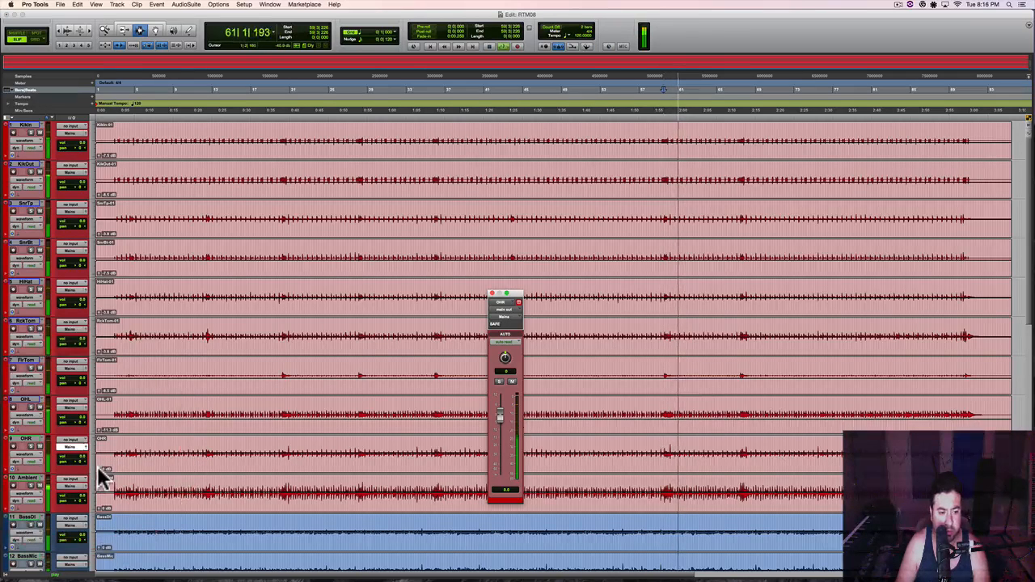
left_click(99, 471)
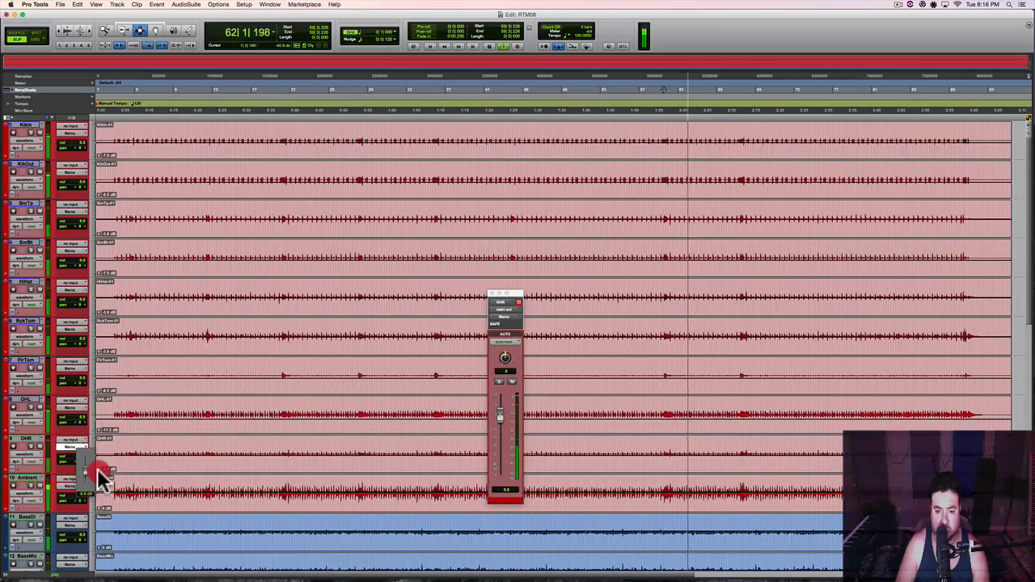
key("space")
key("space")
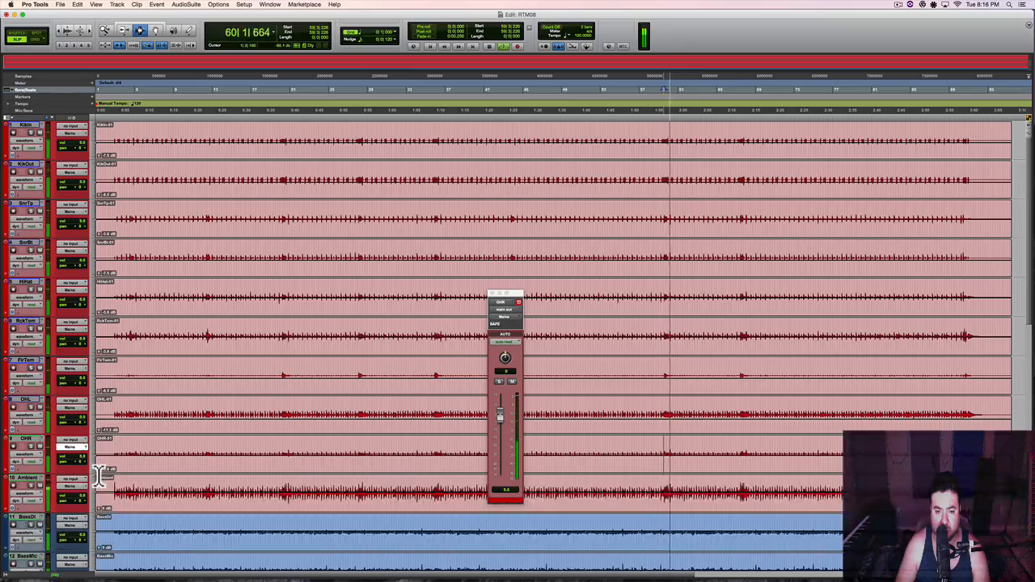
key("space")
key("space")
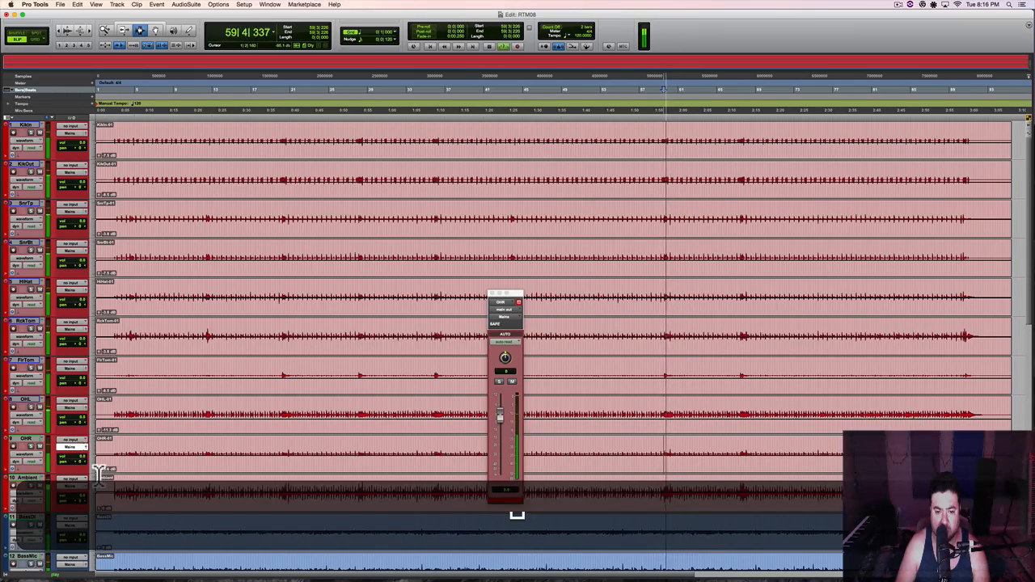
key("space")
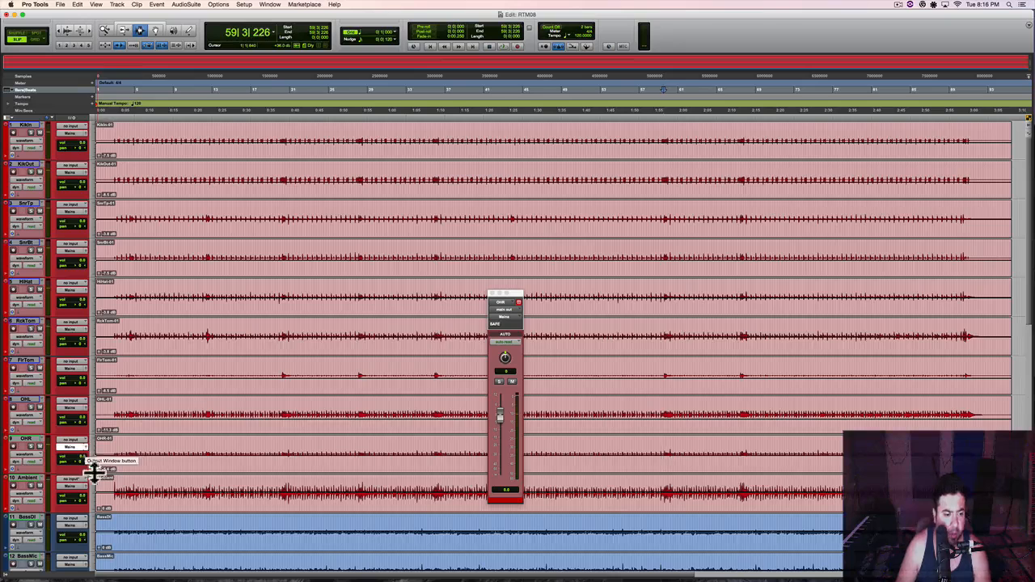
Step: Place the edit cursor at bar 3 on OHR, close its output fader window, and toggle the window open and closed again
left_click(113, 457)
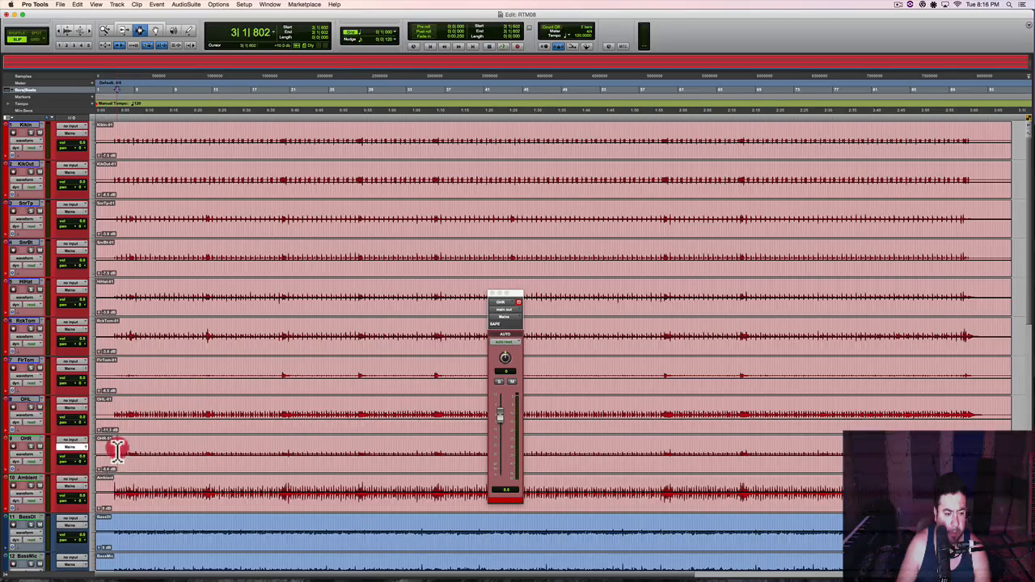
left_click(496, 298)
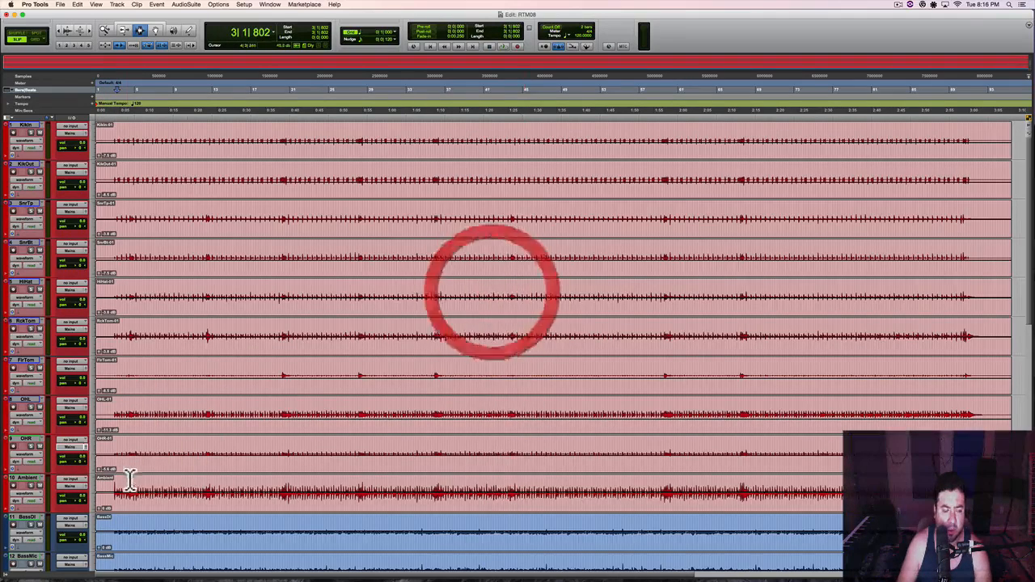
left_click(85, 447)
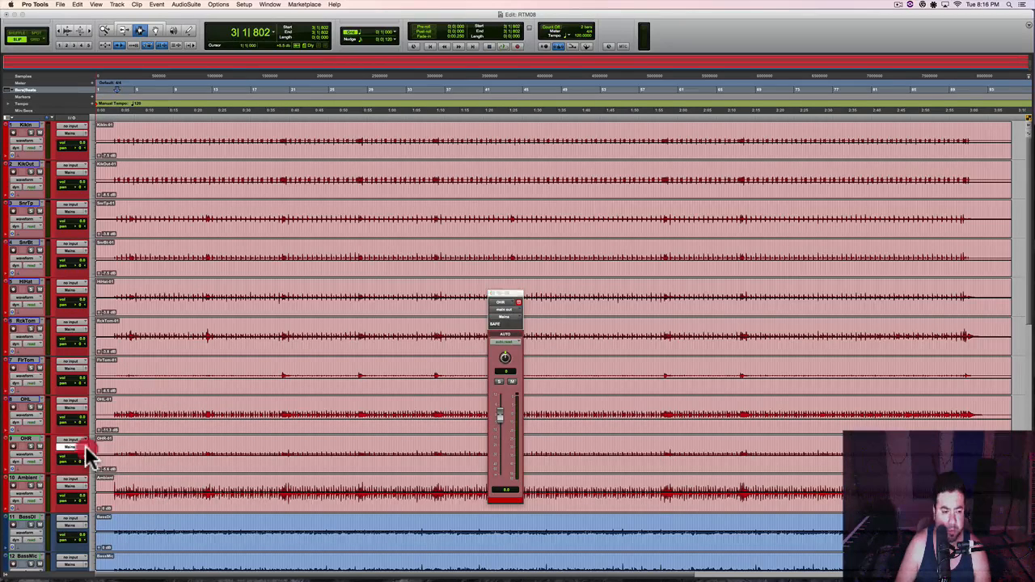
left_click(85, 446)
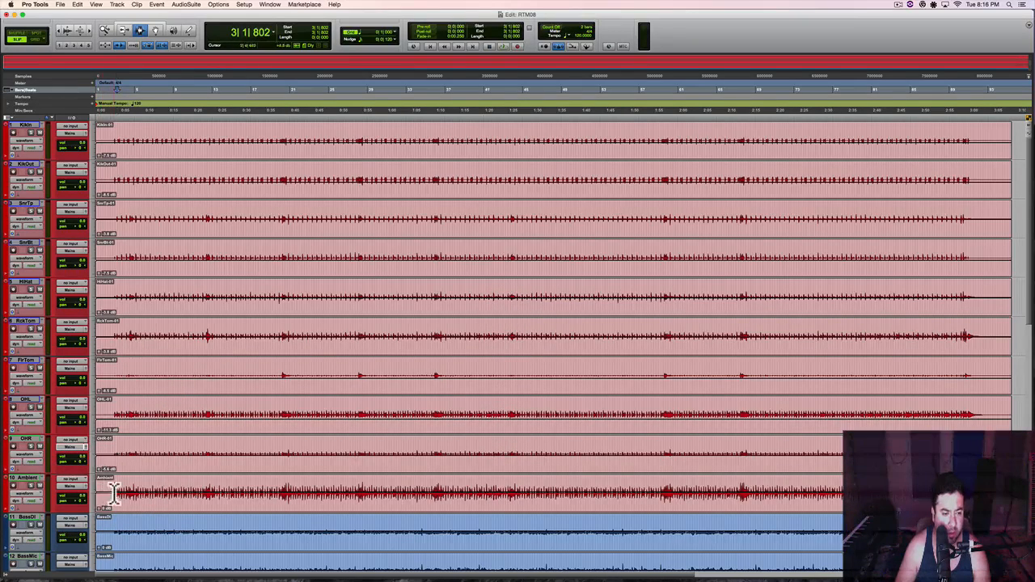
Step: Lower the Ambient track's clip gain during playback from bar 35, open its output fader window, and replay the passage to check the level
key("space")
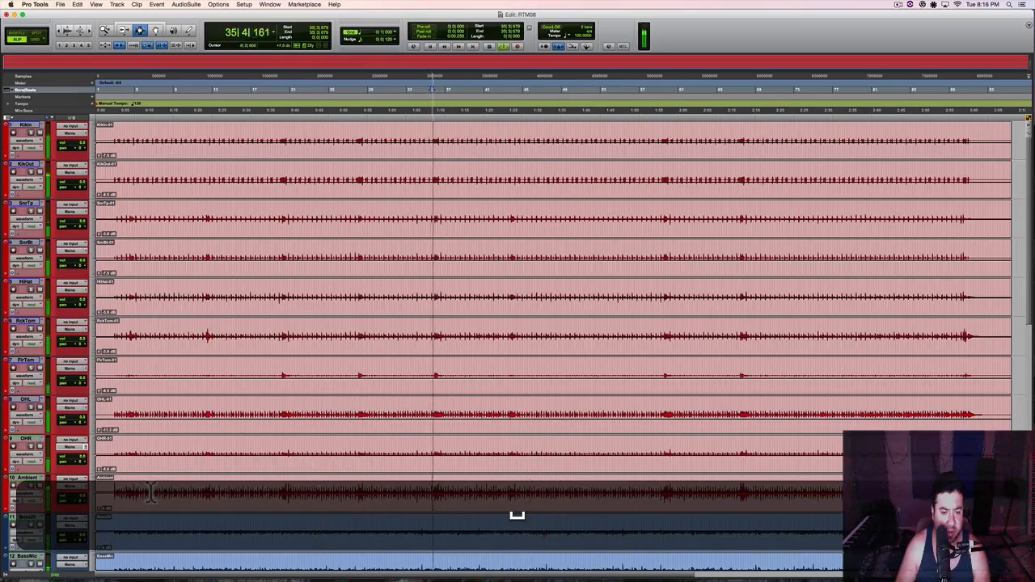
left_click_drag(99, 508, 99, 513)
key("space")
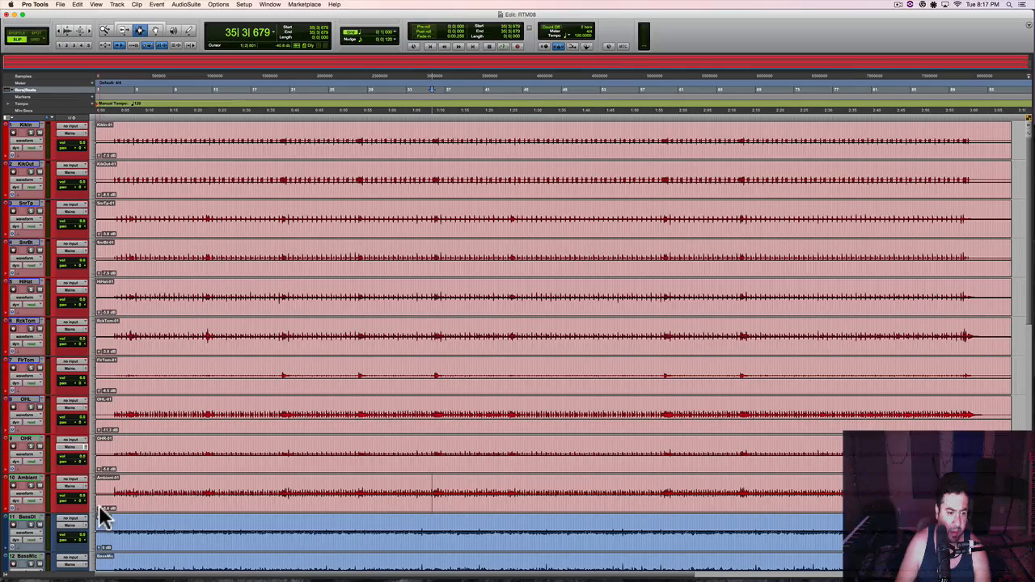
left_click(86, 485)
key("space")
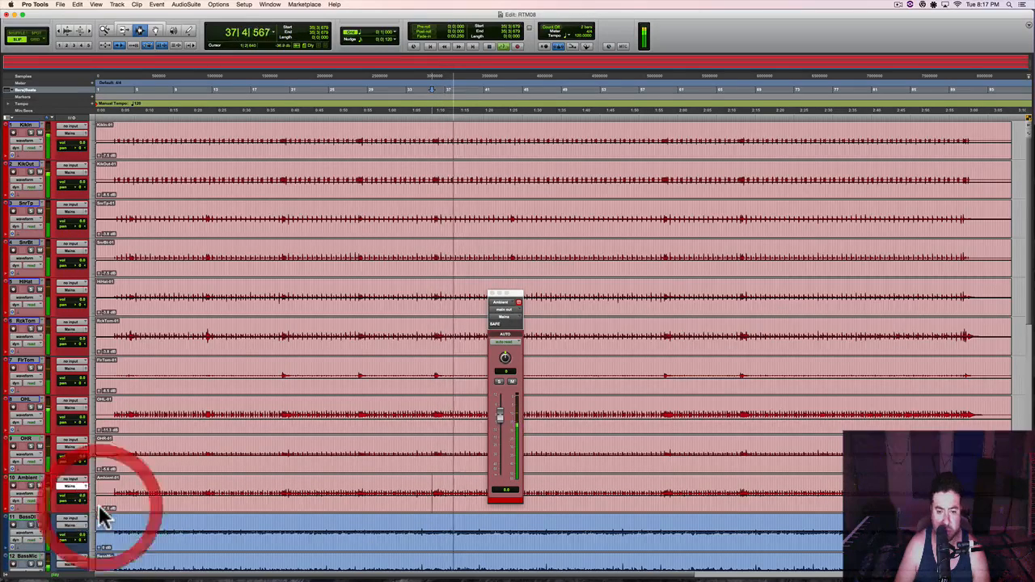
key("space")
Step: Enlarge the waveform display height, place the edit cursor at bar 34 on BassDI, and play the passage briefly
scroll(232, 479, "down", 5)
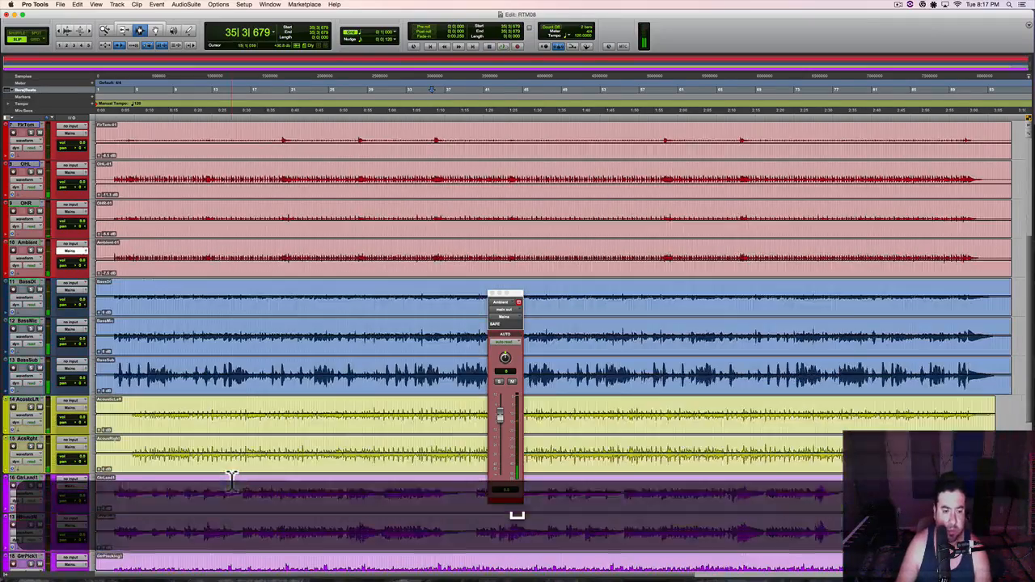
left_click(111, 297)
key("alt+super+bracketright")
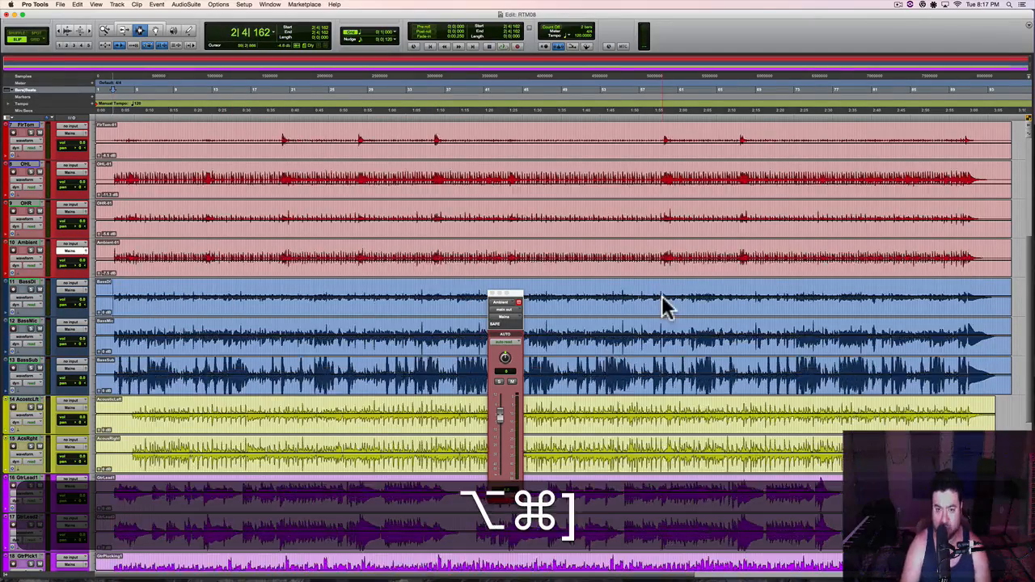
left_click(415, 306)
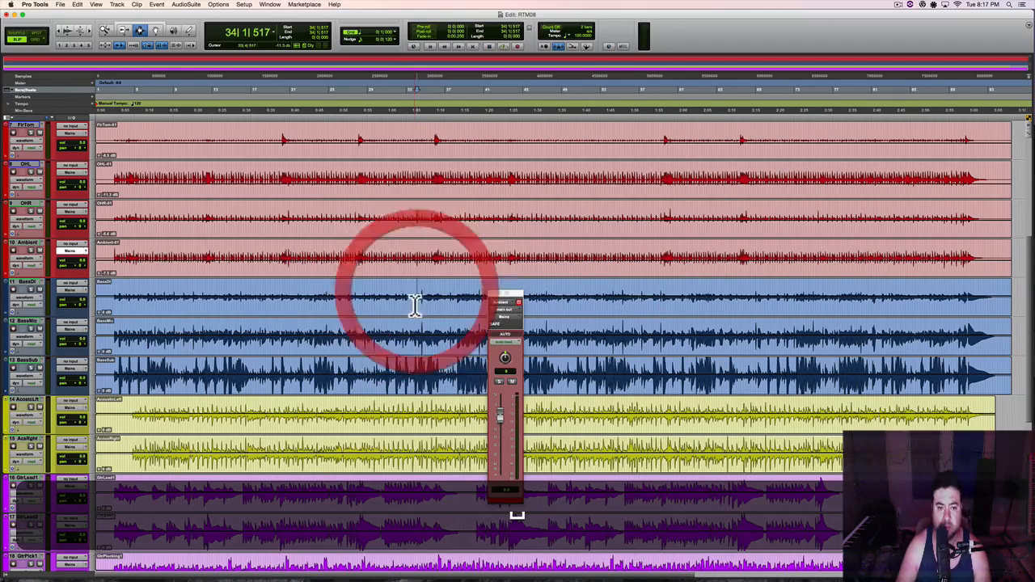
key("space")
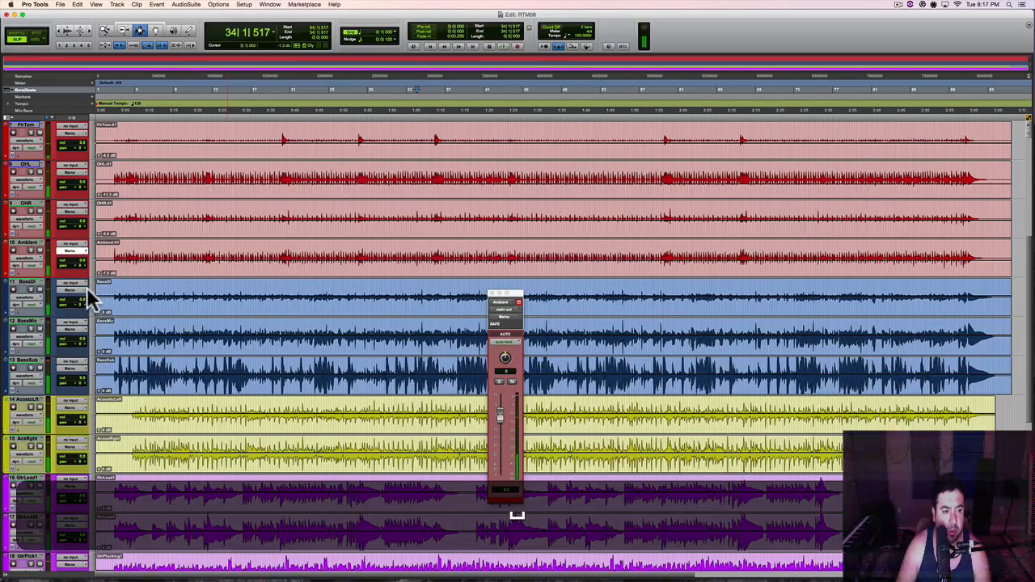
Step: Open the BassDI track's output fader window, raise its clip gain during playback from bar 34, and stop
left_click(87, 292)
key("space")
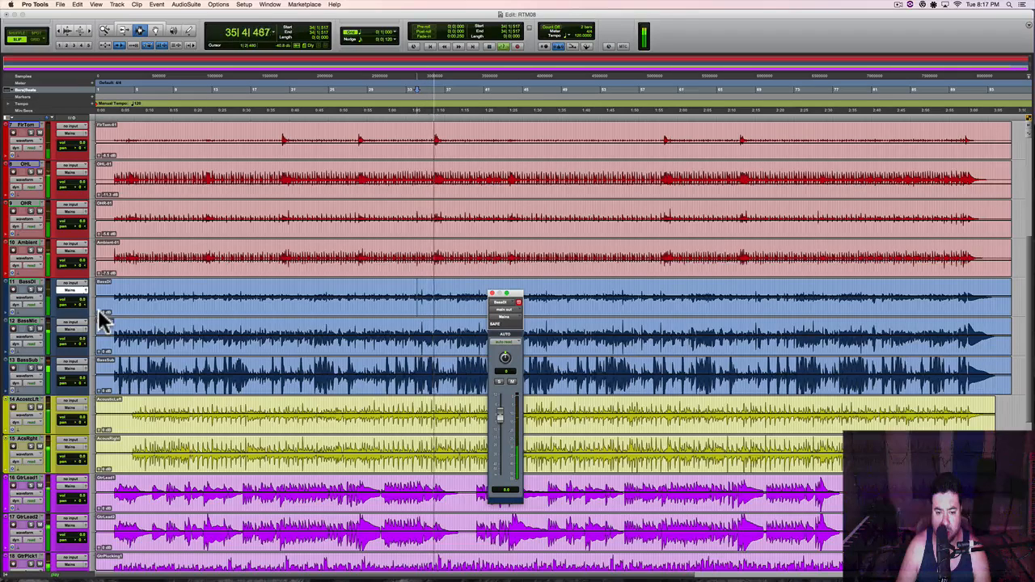
left_click(100, 314)
left_click_drag(98, 312, 100, 308)
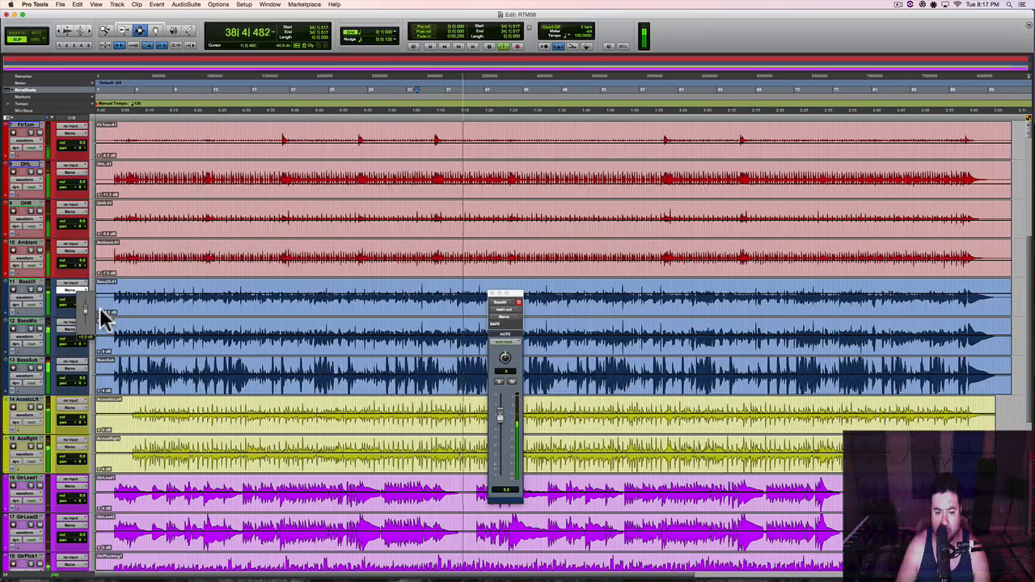
left_click_drag(101, 310, 101, 311)
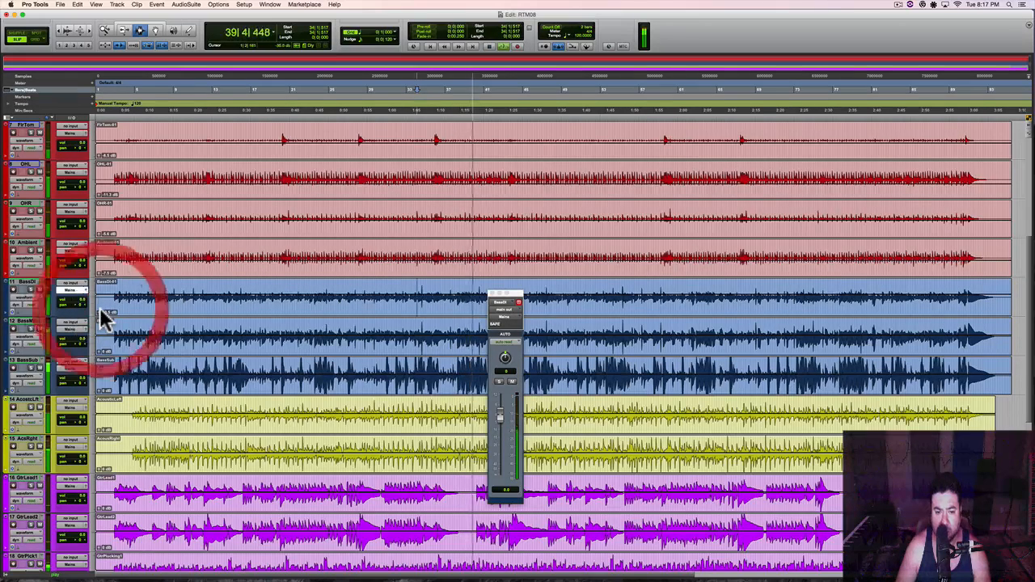
key("space")
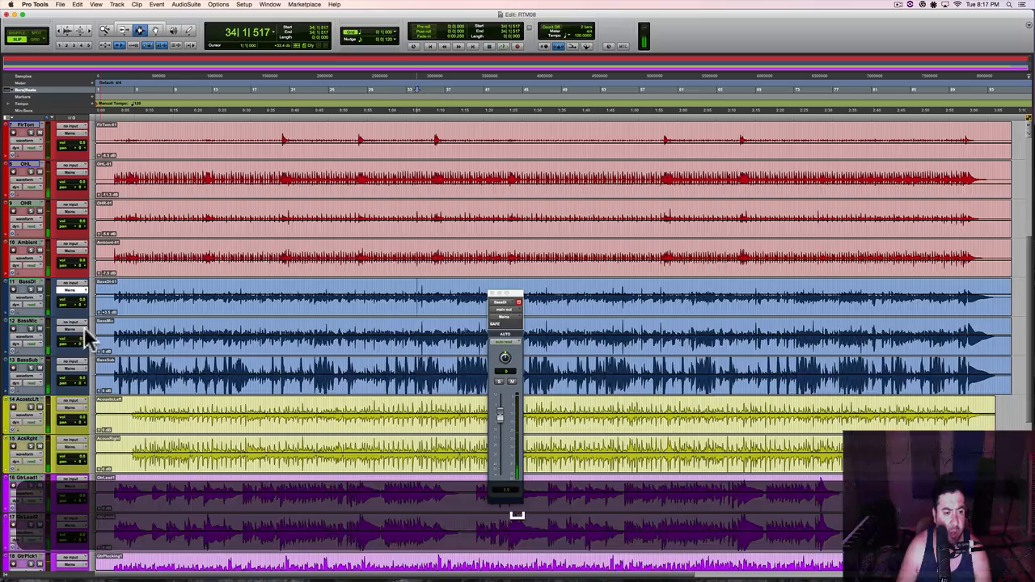
Step: Open the BassMic track's output fader window, lower its clip gain by about 5 dB while playing from bar 3, and stop
left_click(86, 335)
key("space")
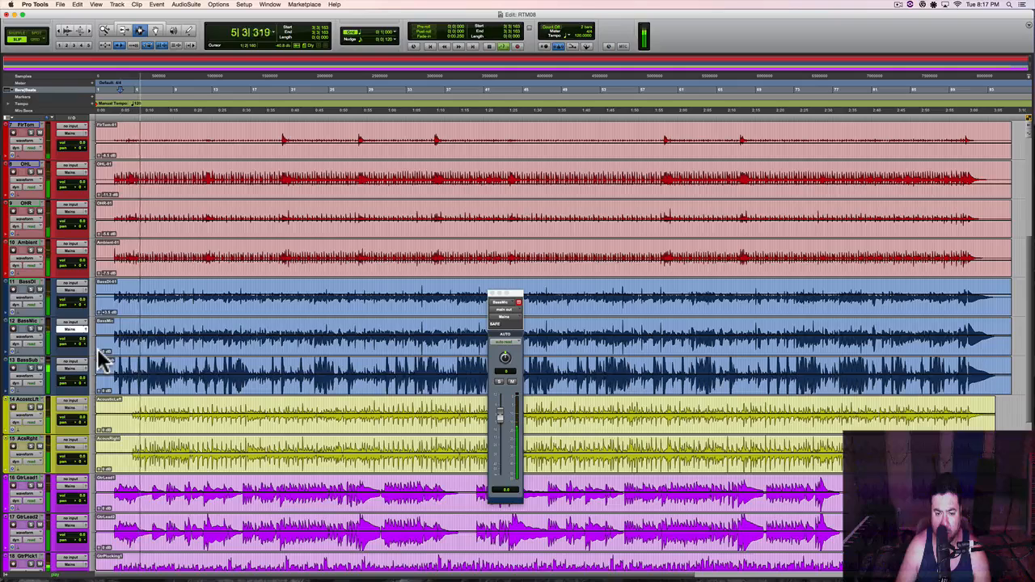
left_click_drag(99, 351, 100, 360)
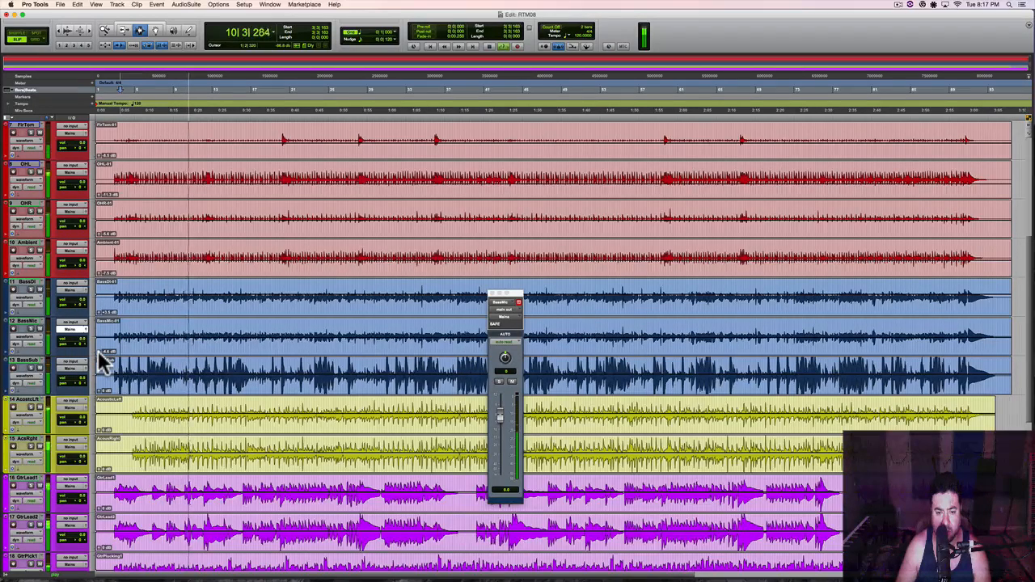
key("space")
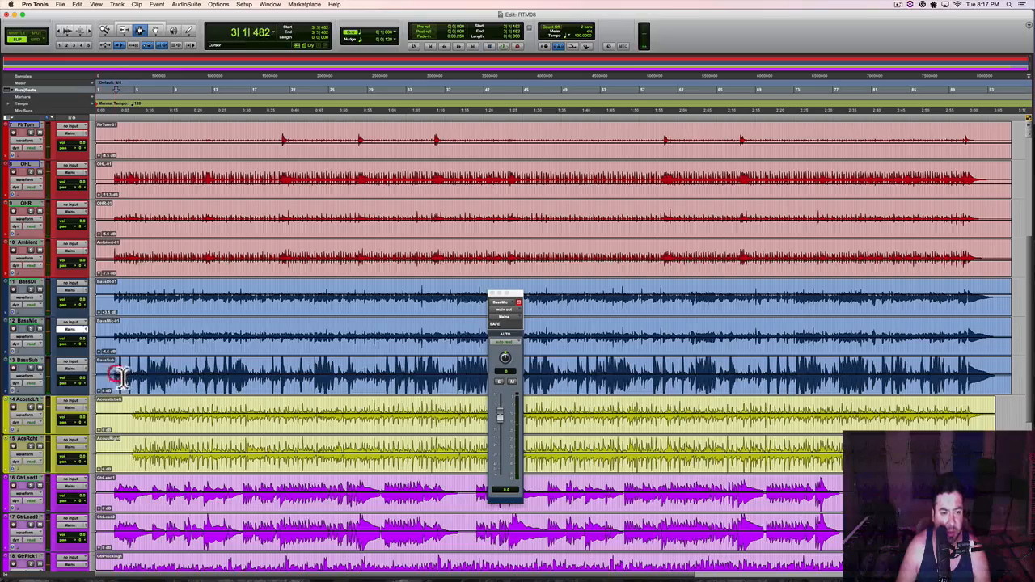
Step: Reduce the waveform display height, raise BassSub's clip gain slightly while playing from bar 14, stop, and close the BassMic fader window
left_click(226, 382)
key("alt+super+bracketleft")
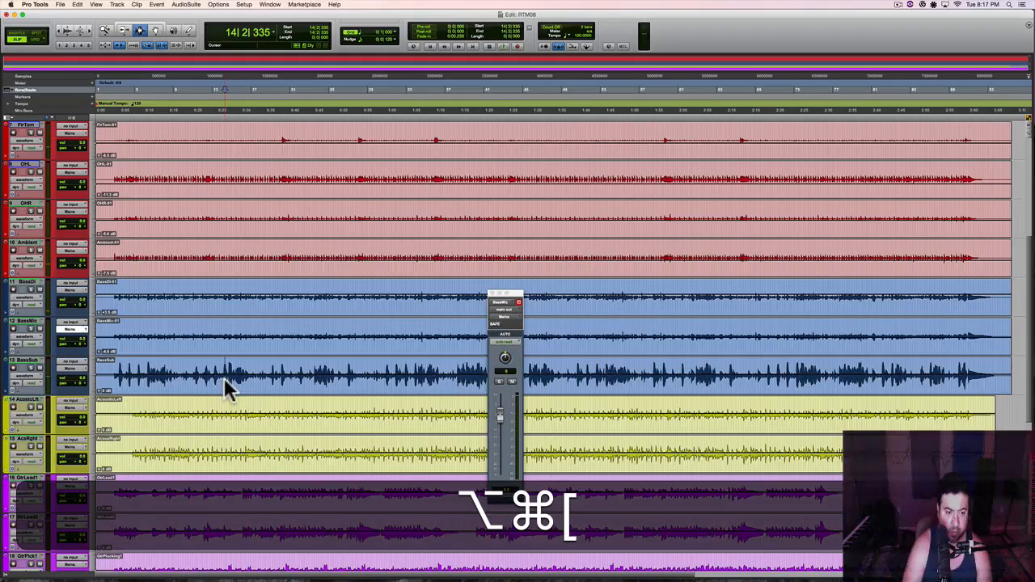
key("space")
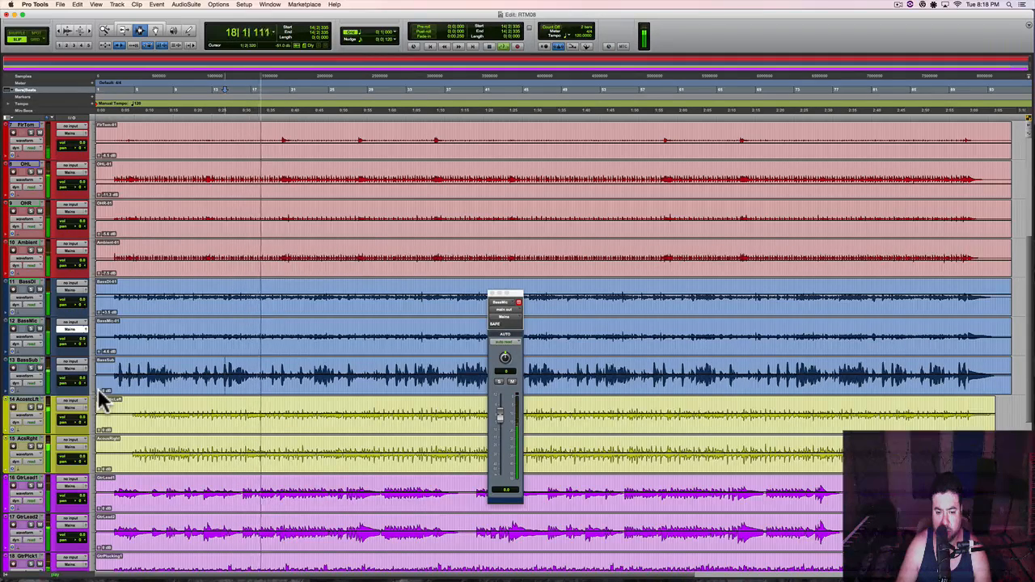
left_click(97, 389)
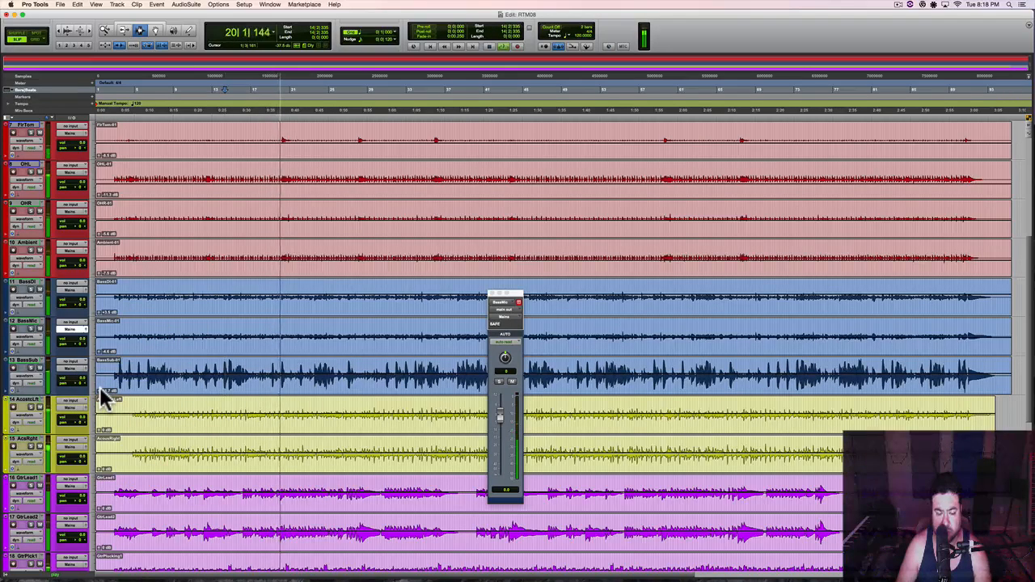
key("space")
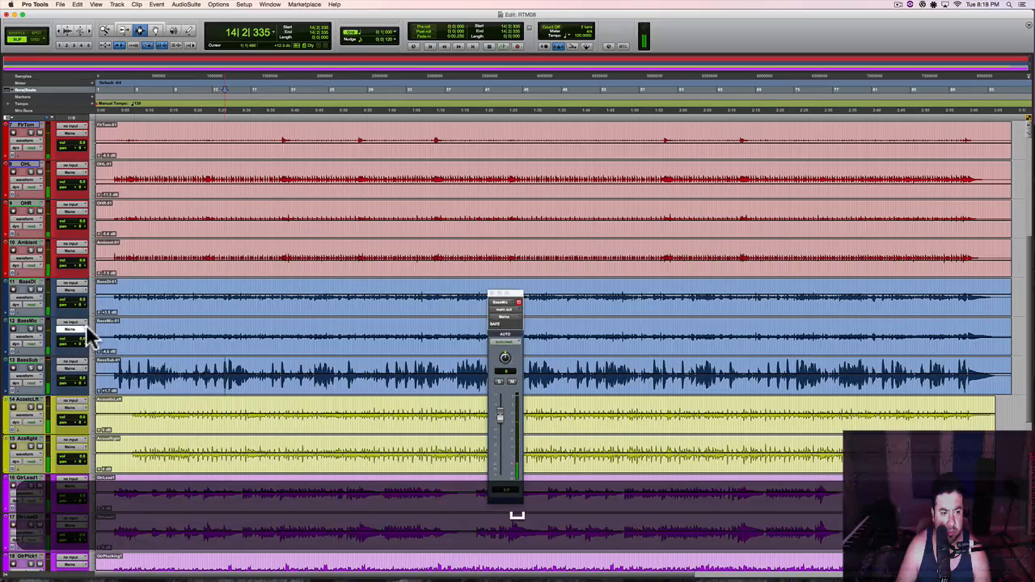
left_click(86, 328)
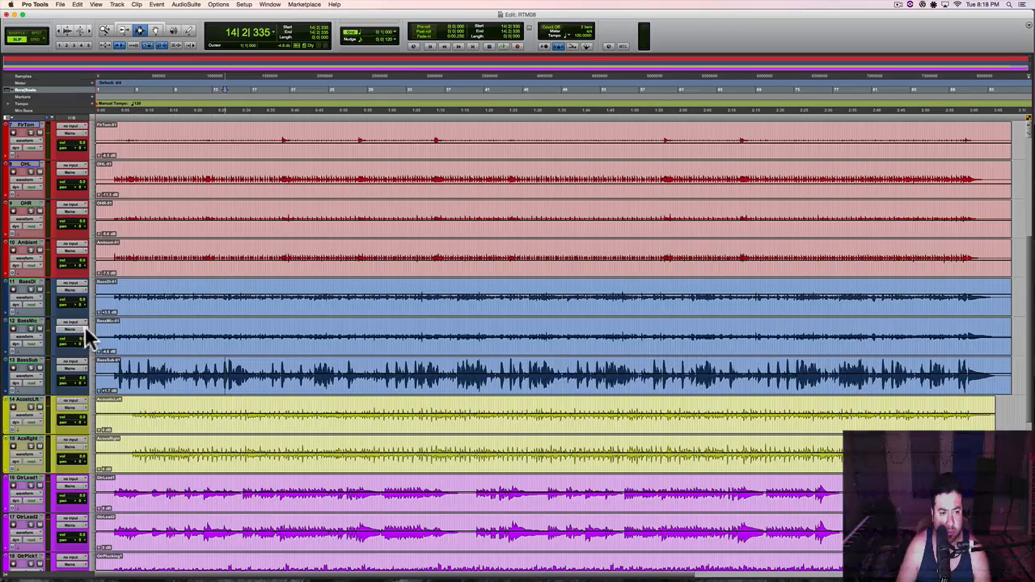
Step: Open the BassMic track's output fader window, play from bar 14 to check its level, and stop
left_click(85, 332)
key("space")
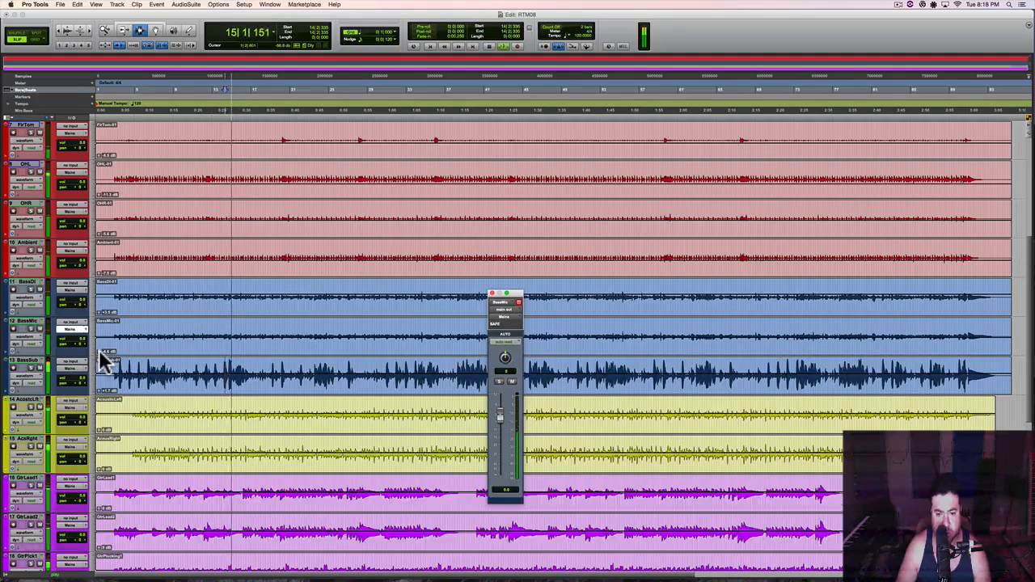
key("space")
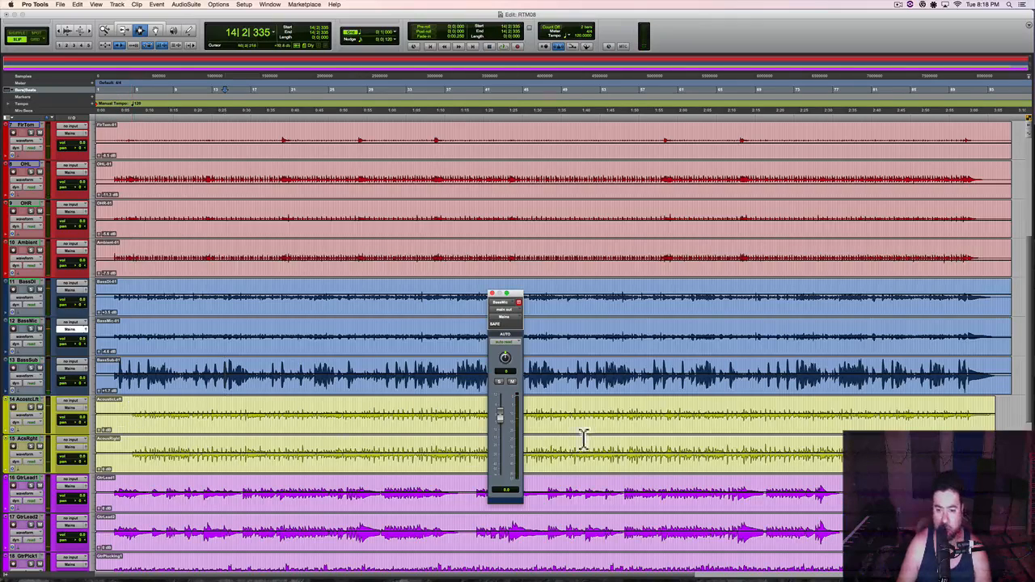
Step: Play from bar 53 with the left acoustic guitar track's output fader window open, solo the track, and lower its clip gain
left_click(608, 418)
key("space")
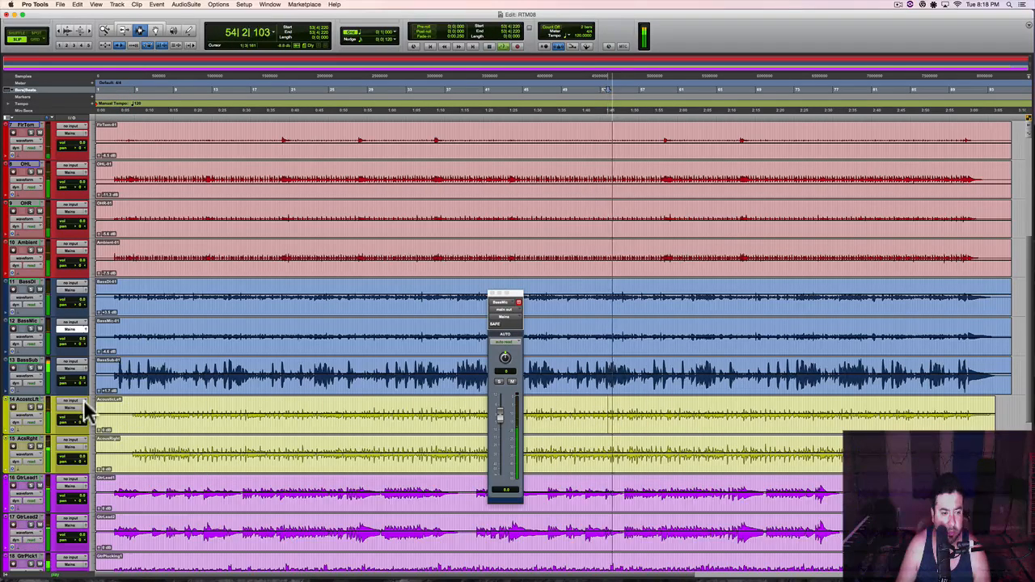
left_click(85, 408)
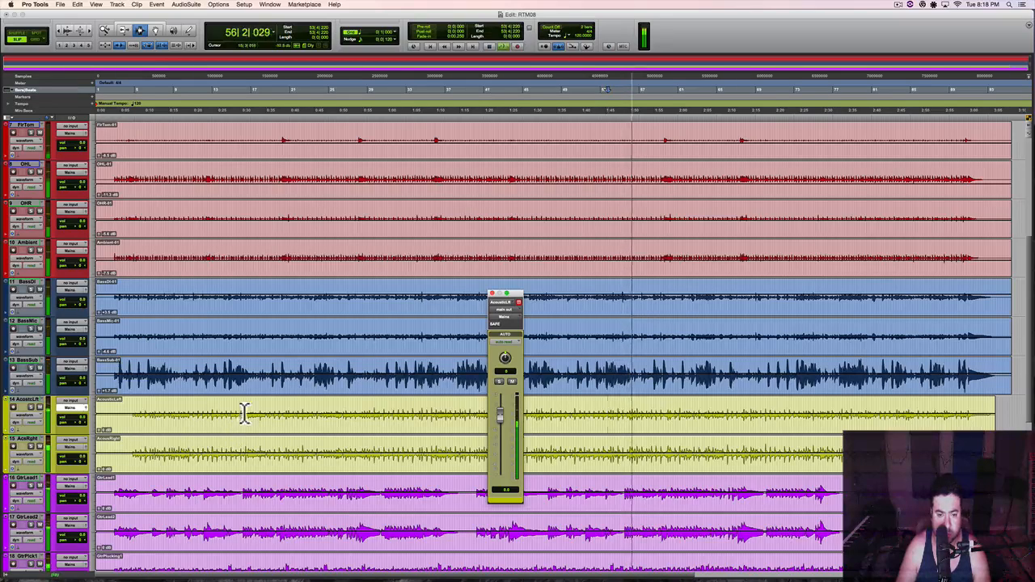
left_click(24, 409)
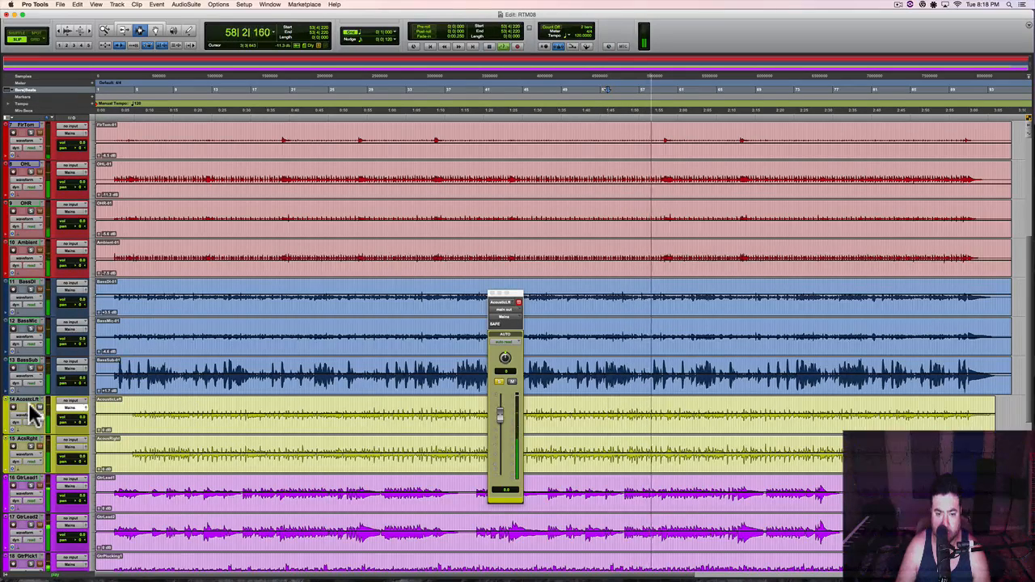
left_click(97, 431)
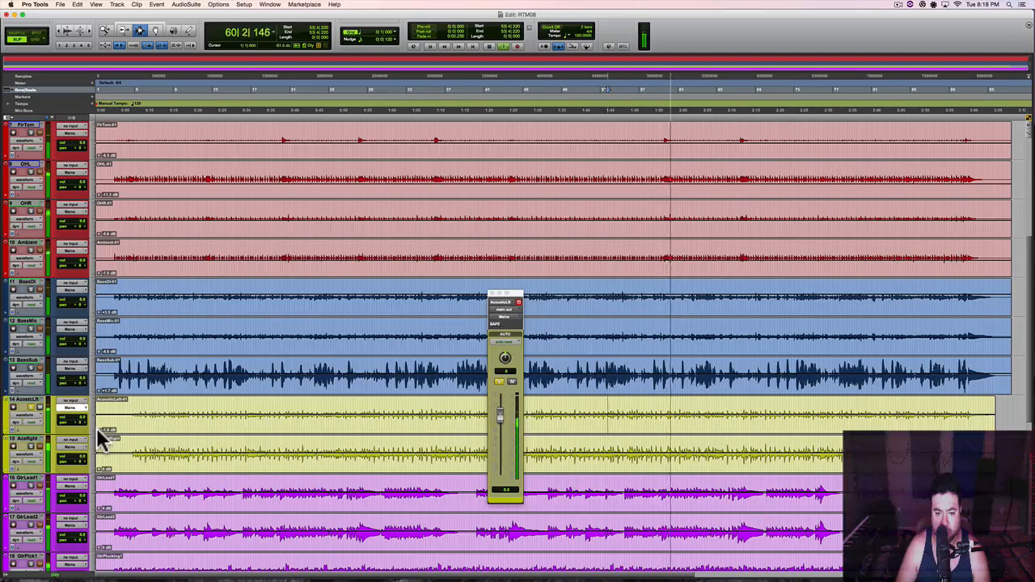
left_click(96, 428)
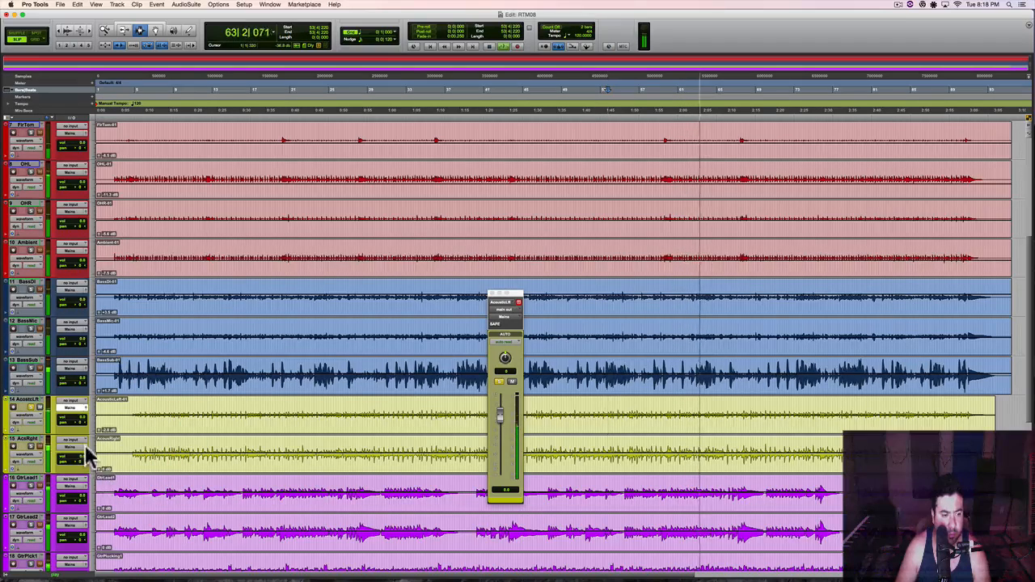
Step: Open the right acoustic guitar track's output fader window, solo that track instead of the left one, and stop playback
left_click(86, 446)
left_click(30, 446)
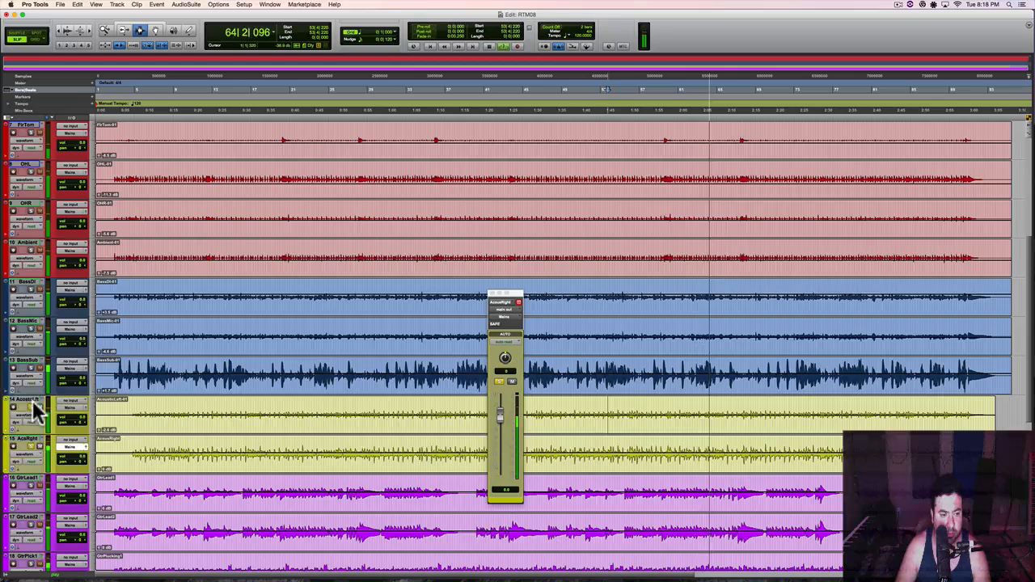
left_click(30, 406)
key("space")
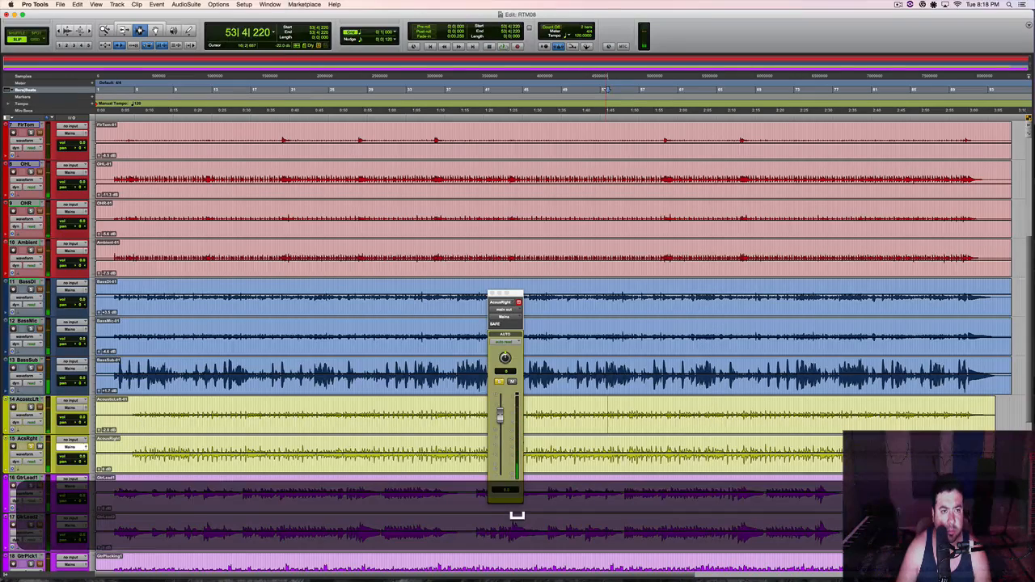
Step: Set the solo mode to X-OR (Cancels Previous Solo)
left_click(245, 5)
mouse_move(208, 10)
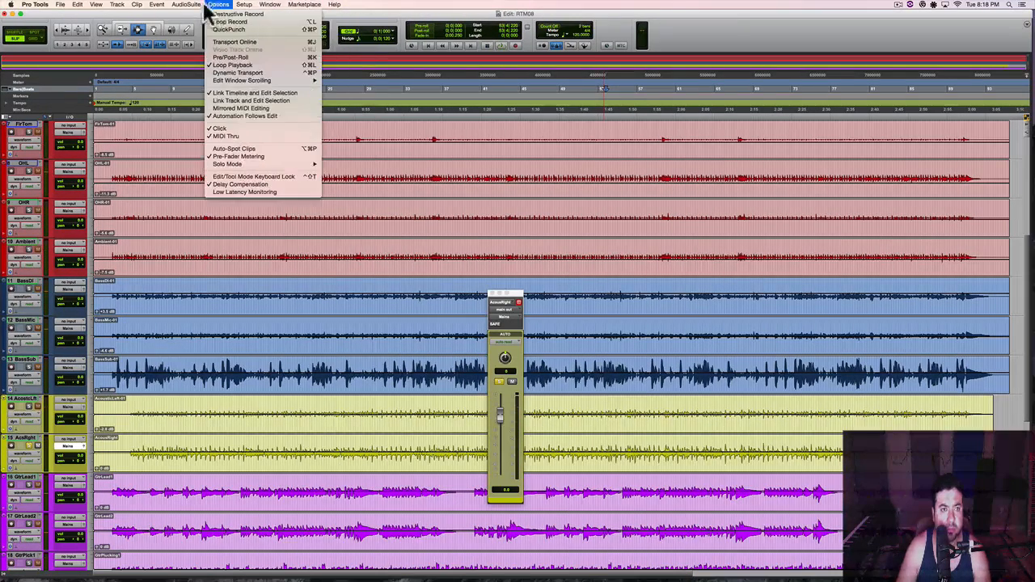
mouse_move(245, 164)
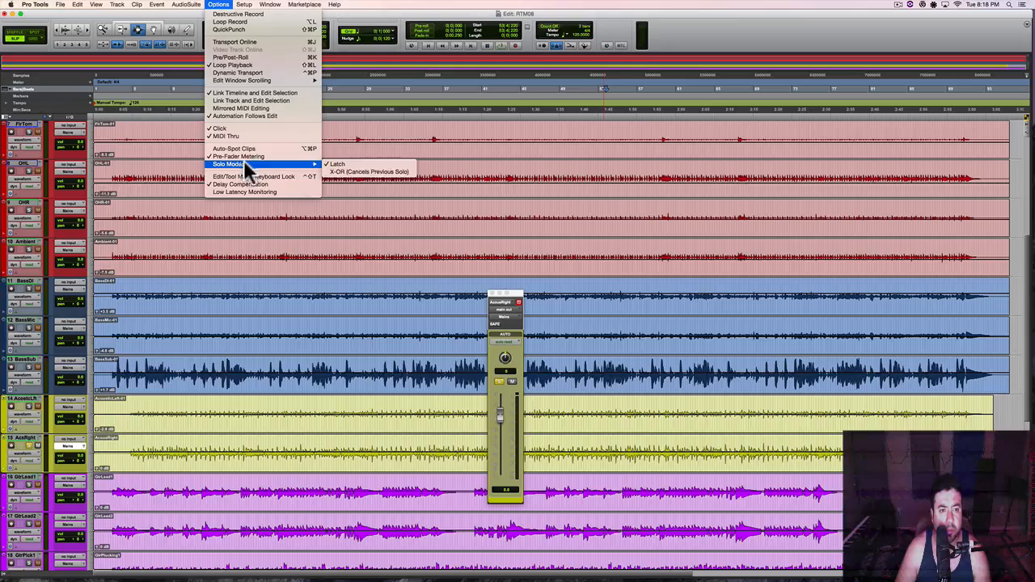
left_click(343, 174)
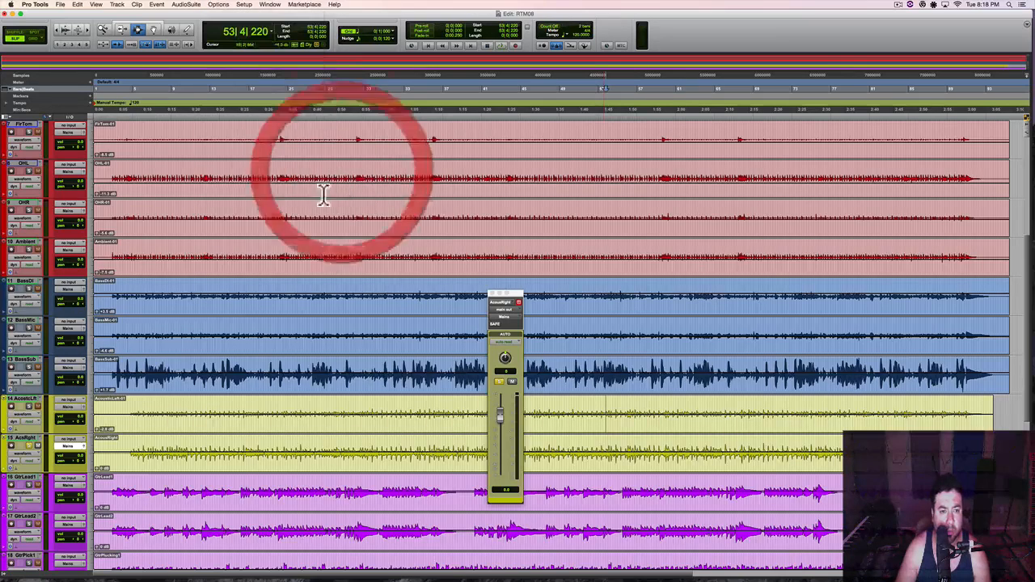
Step: Lower the right acoustic guitar's clip gain in several small adjustments while playing from bar 53, and stop
key("space")
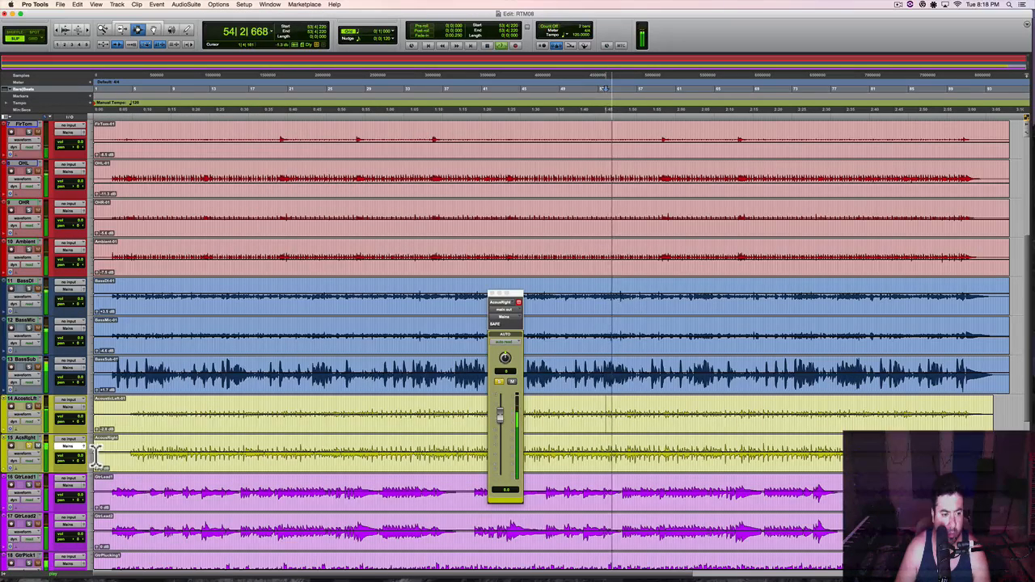
left_click(97, 470)
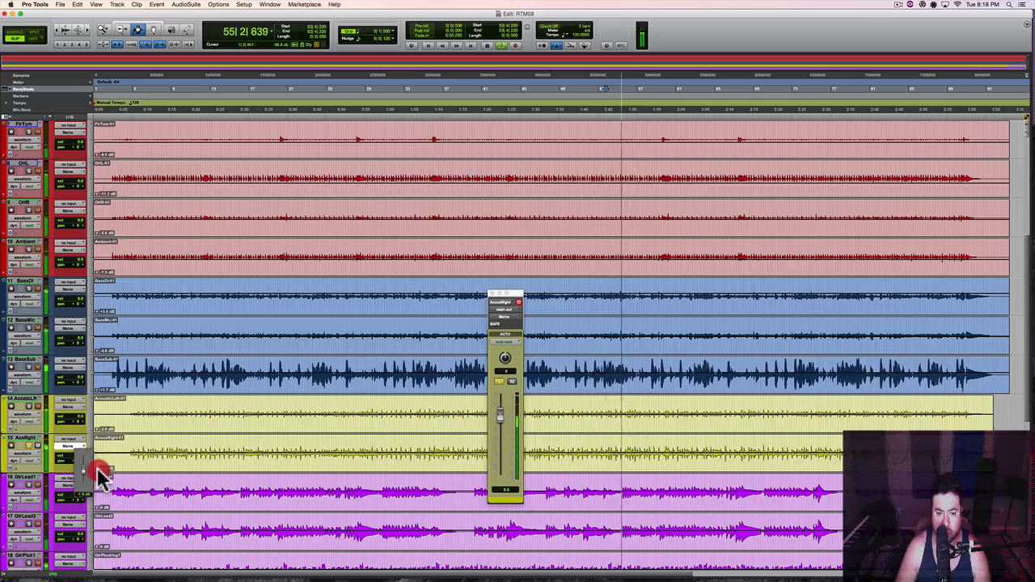
left_click(98, 474)
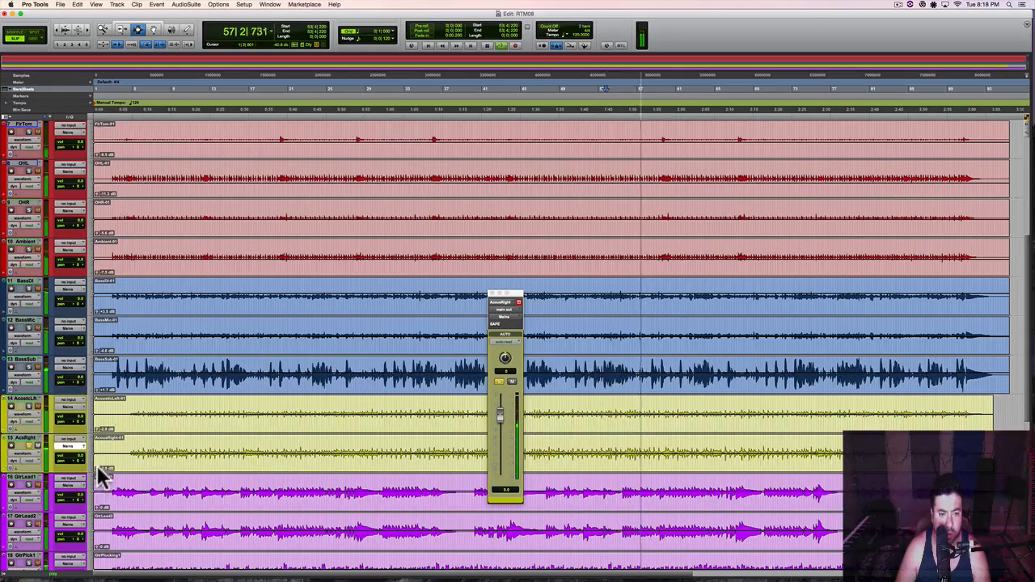
left_click(97, 469)
left_click(97, 469)
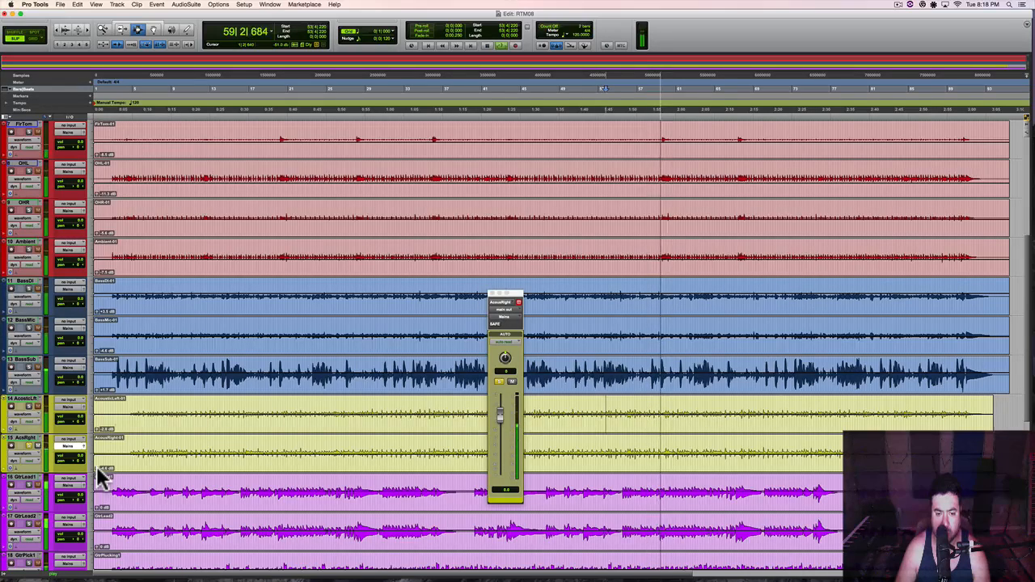
key("space")
Step: Play from bar 55 with GtrLead1 soloed, lower its clip gain, and stop
scroll(121, 473, "down", 3)
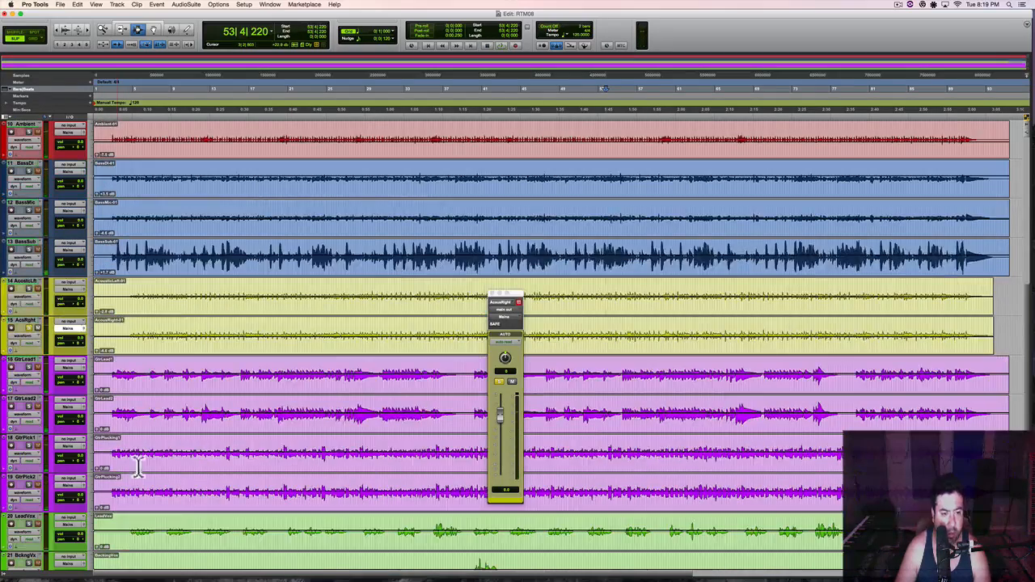
left_click(620, 376)
key("space")
left_click(64, 370)
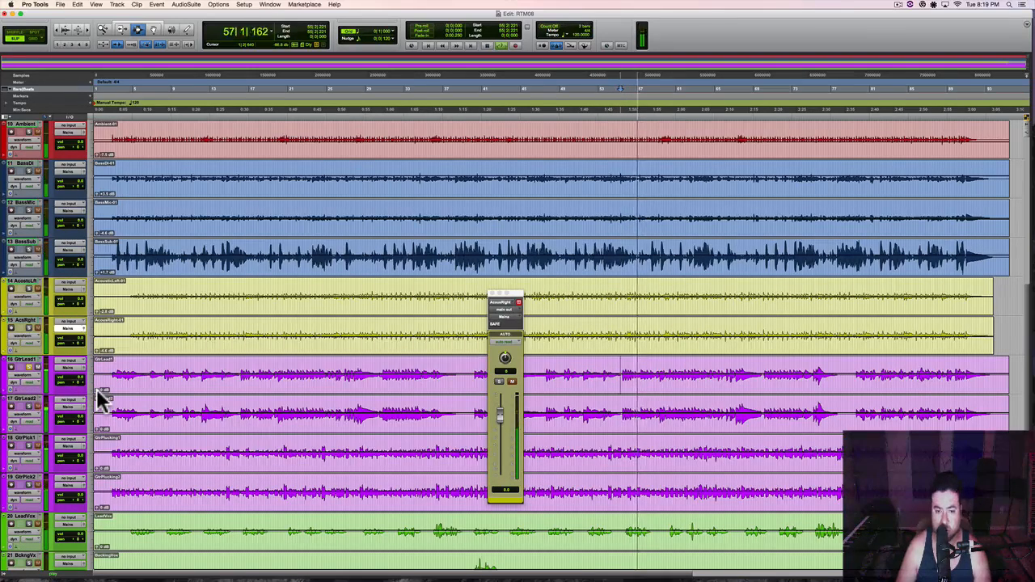
left_click(97, 390)
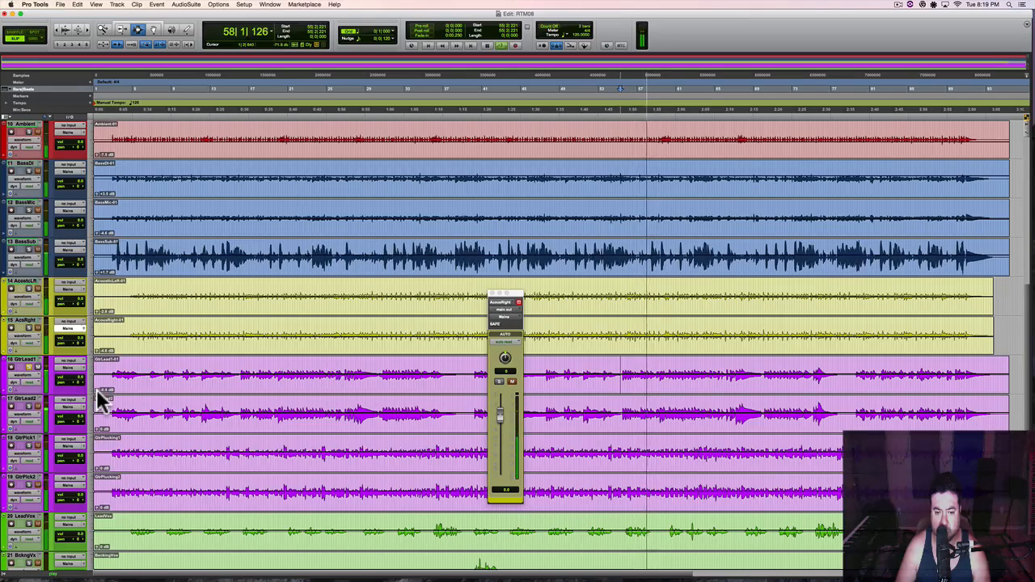
key("space")
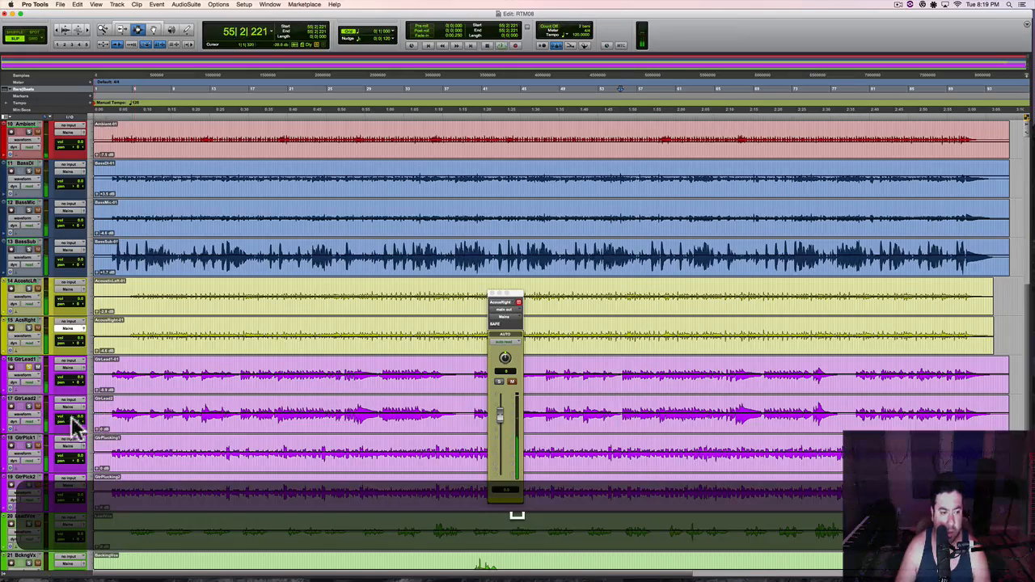
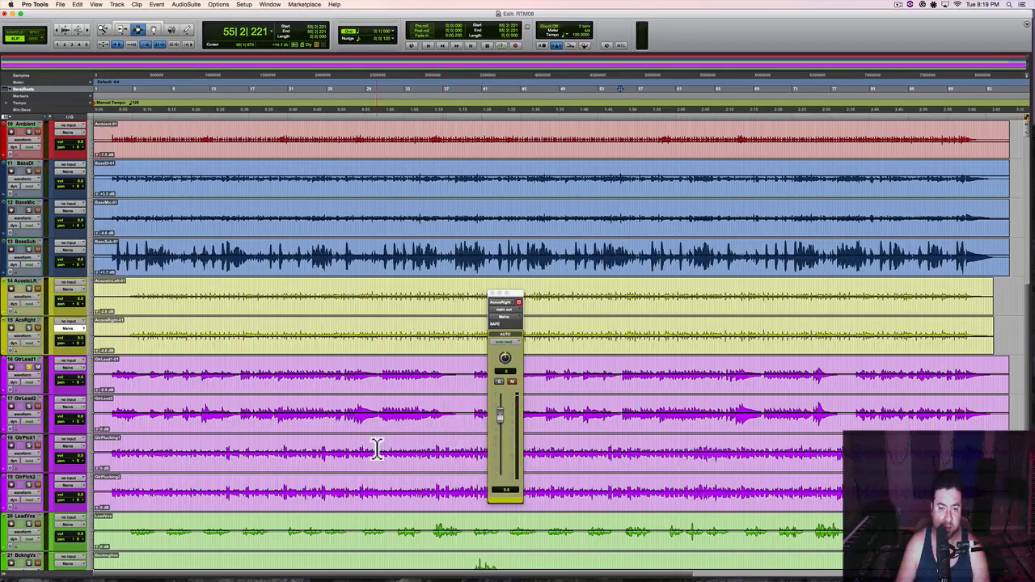
Step: Play from bar 55 with GtrLead2 soloed and its output fader window open, lower its clip gain, and stop
key("space")
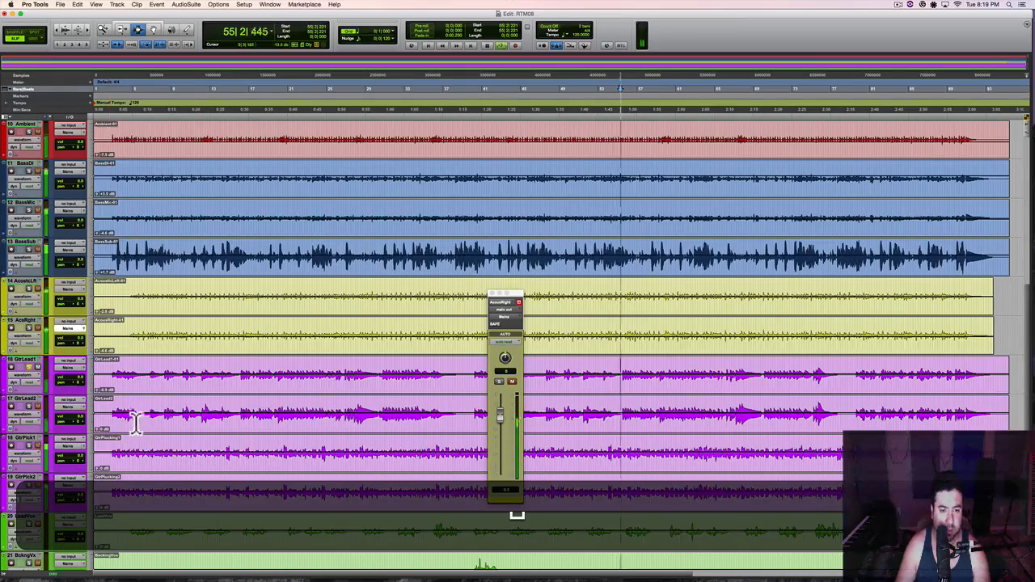
left_click(24, 409)
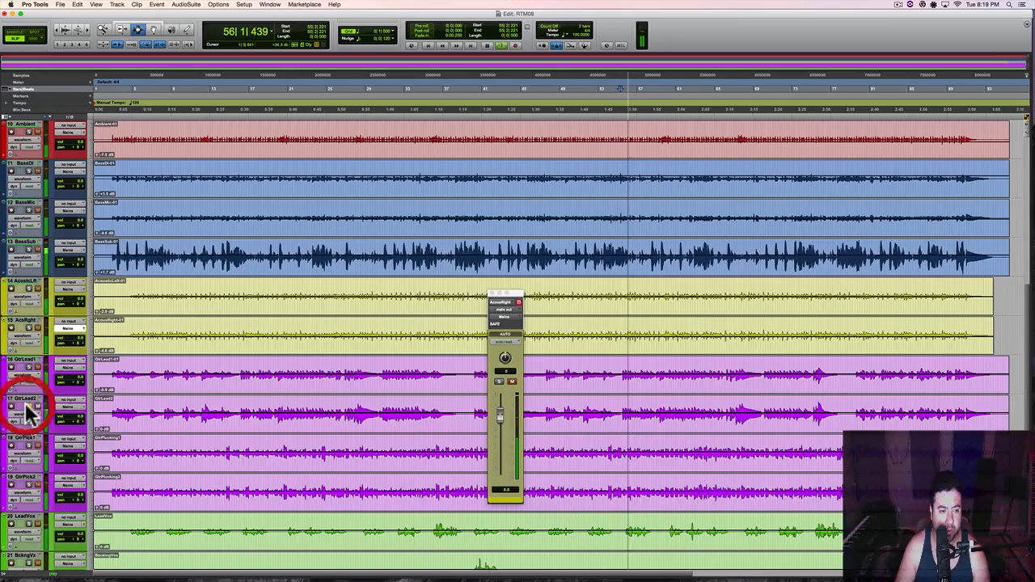
left_click(85, 404)
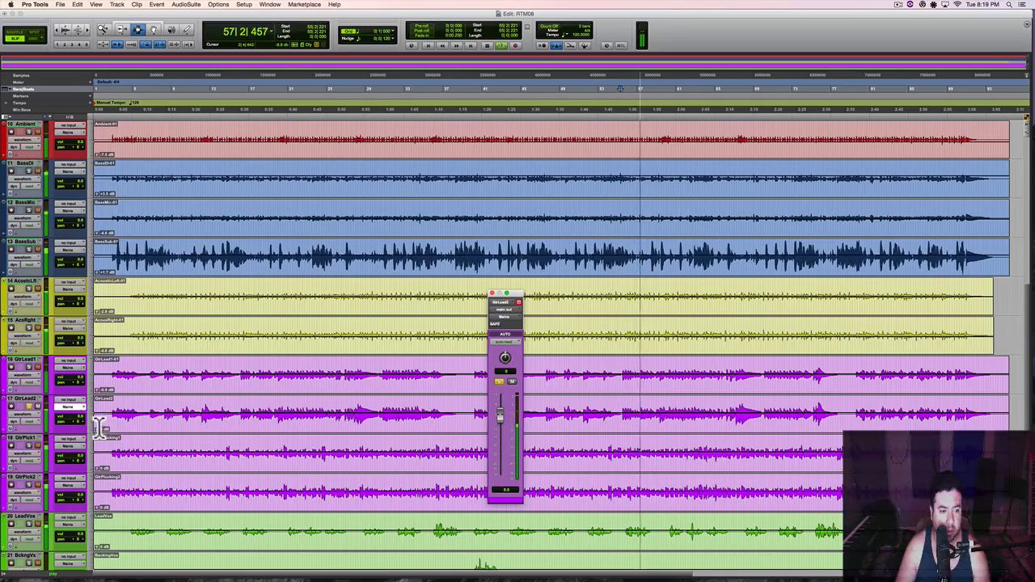
left_click_drag(97, 427, 98, 433)
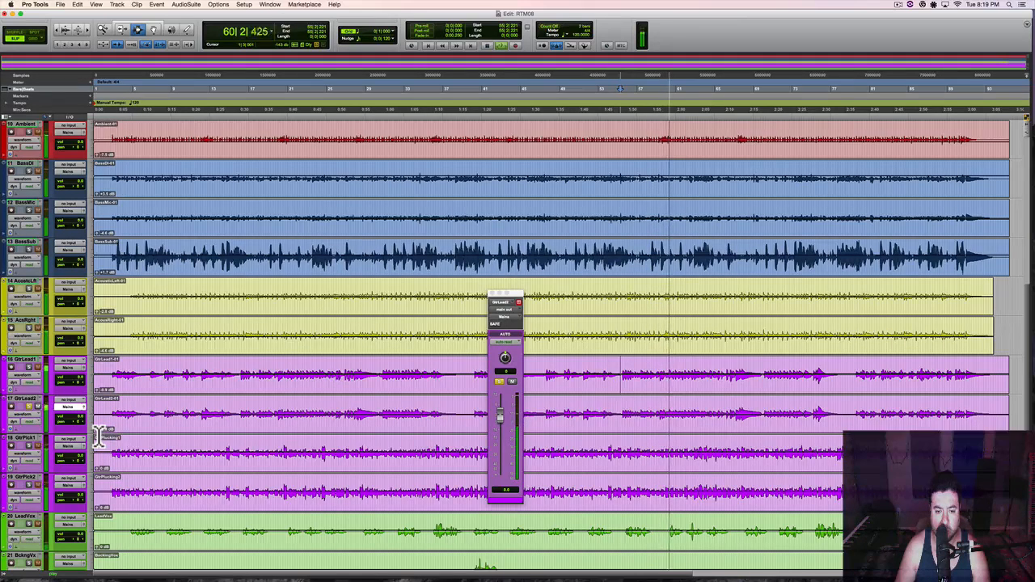
left_click_drag(96, 427, 97, 427)
key("space")
Step: Place the edit cursor at bar 61 on GtrPick1, lower its clip gain during playback, and stop
left_click(111, 457)
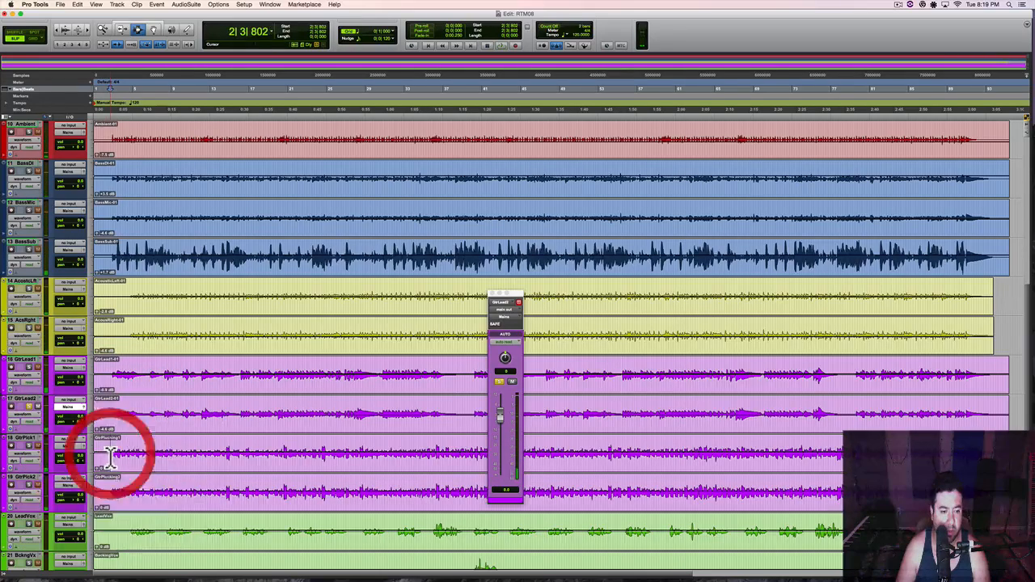
left_click(676, 456)
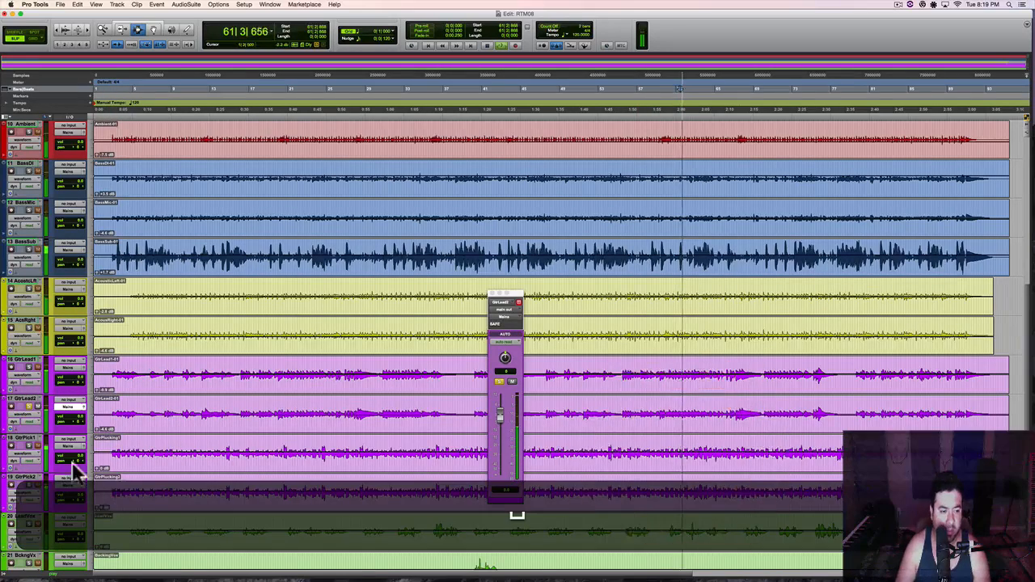
key("space")
left_click(97, 466)
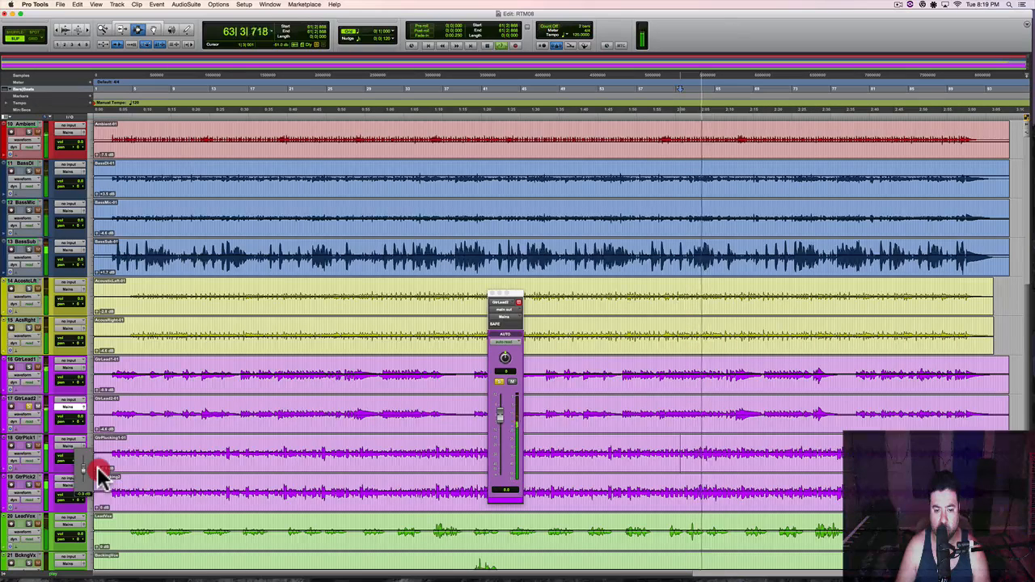
left_click(97, 469)
key("space")
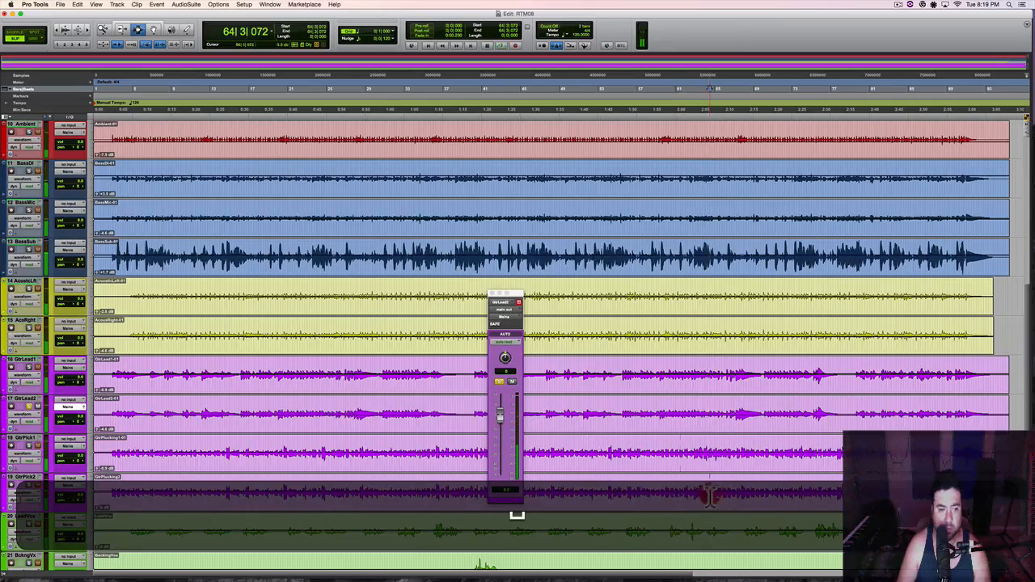
Step: Play from bar 64, solo GtrPick1 and then GtrPick2 with its output fader window open, and lower GtrPick2's clip gain
left_click(29, 446)
key("space")
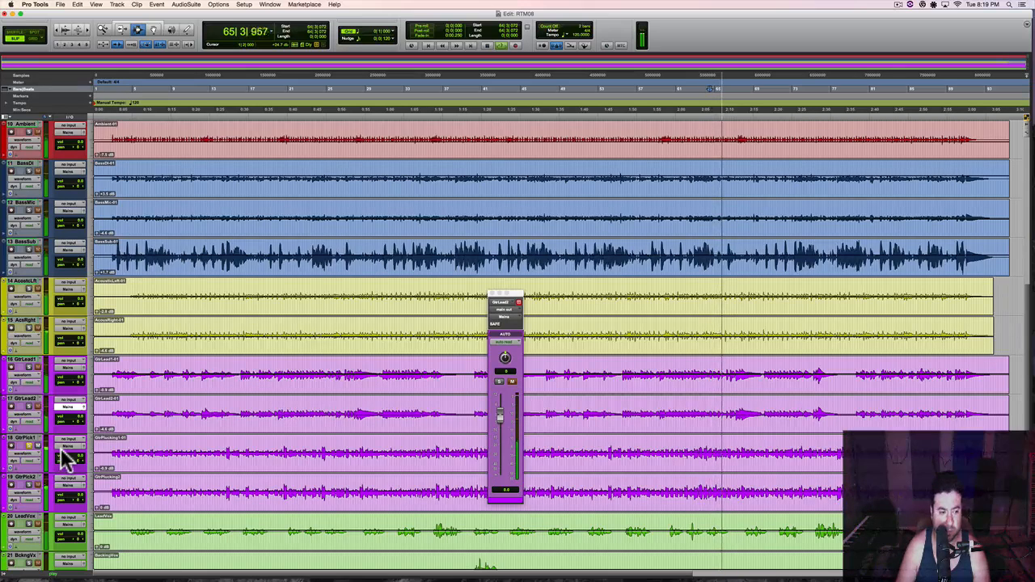
left_click(84, 484)
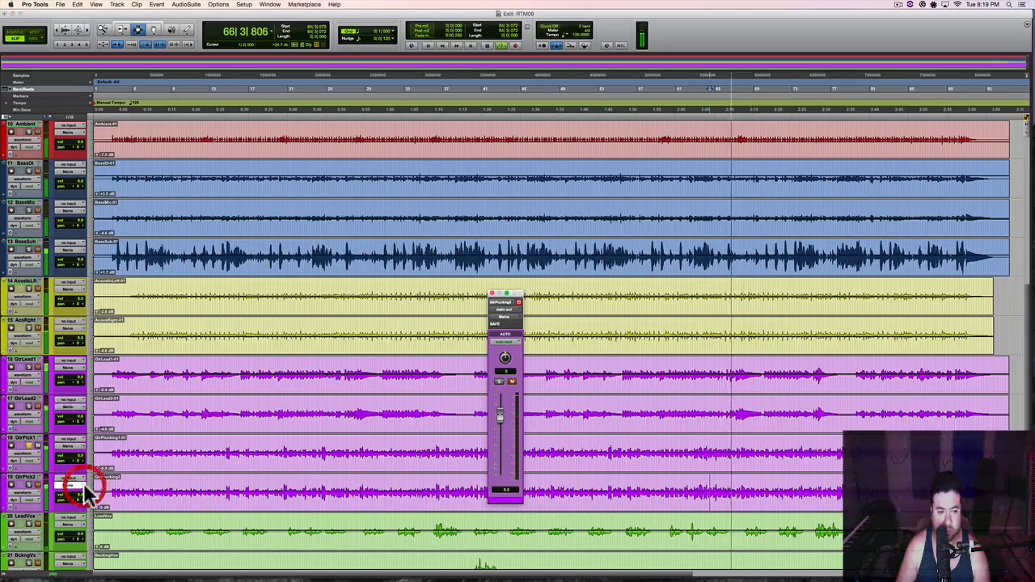
left_click(31, 485)
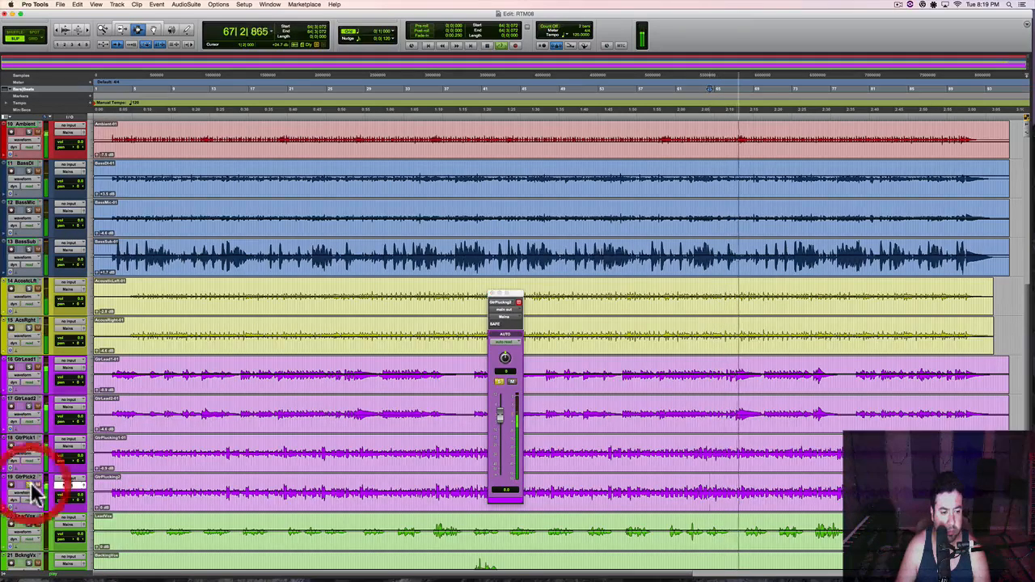
left_click(97, 506)
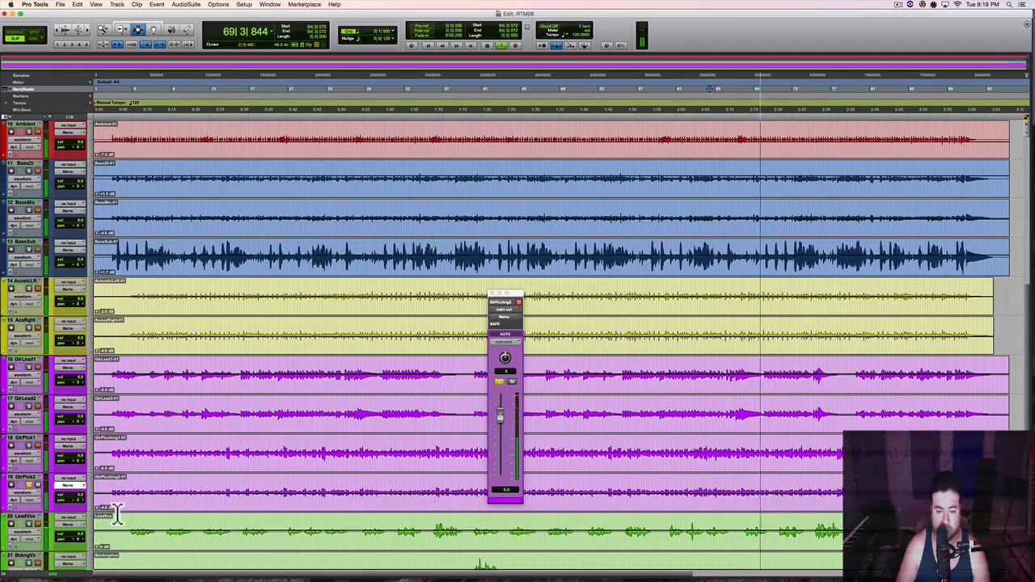
key("space")
Step: Place the edit cursor at bar 60 on LeadVox, play with it soloed, and open its output fader window
scroll(128, 508, "down", 5)
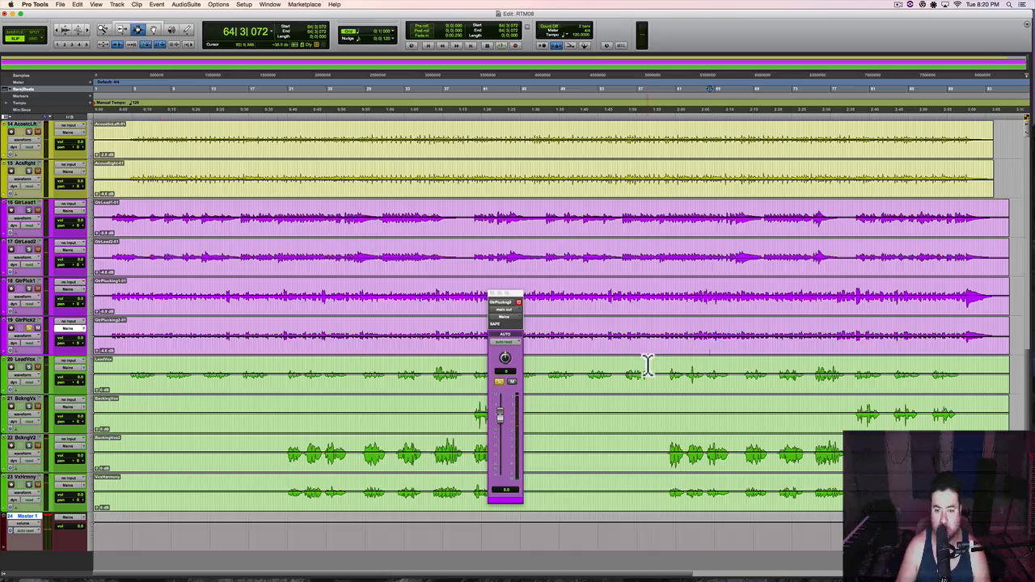
left_click(669, 377)
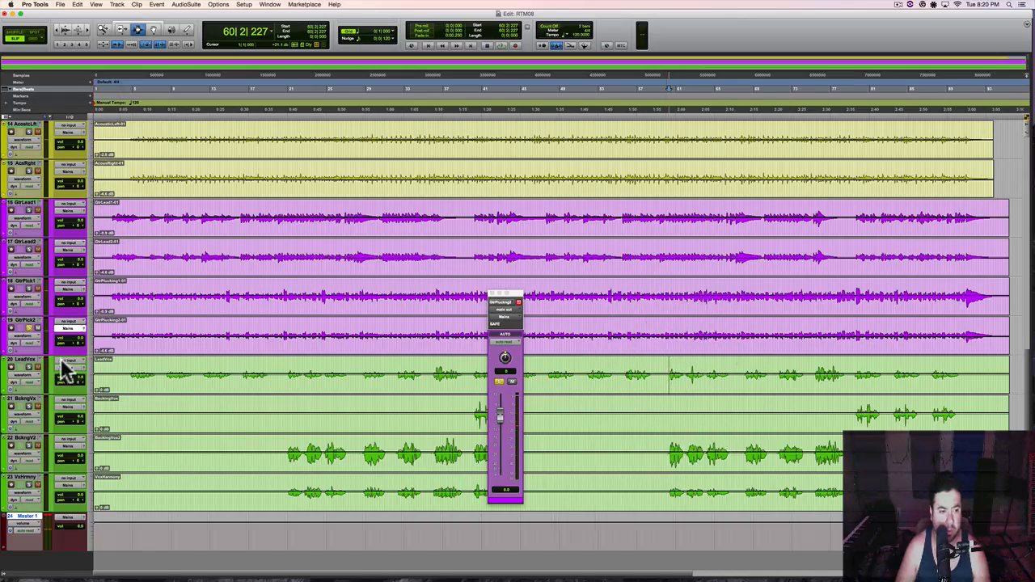
key("space")
left_click(28, 367)
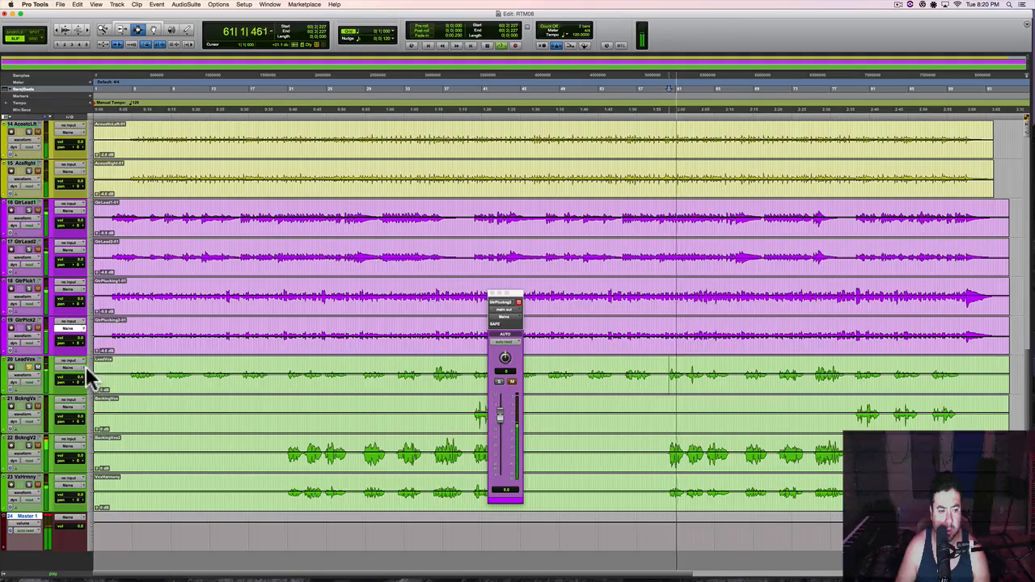
left_click(85, 367)
left_click(85, 366)
scroll(85, 365, "down", 1)
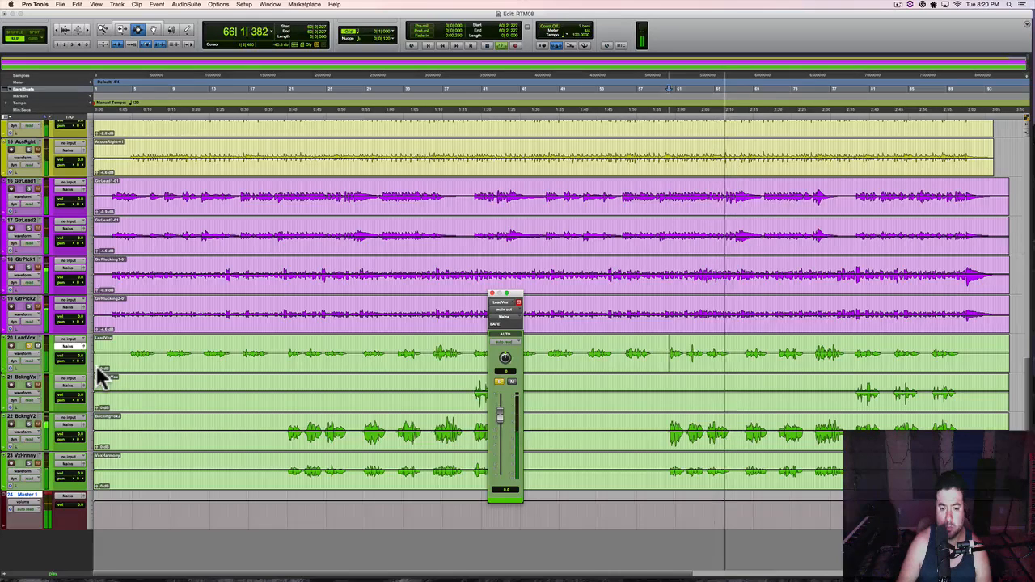
Step: Audition the soloed LeadVox from bar 62 and from the louder passage at bar 75 to check its level
key("space")
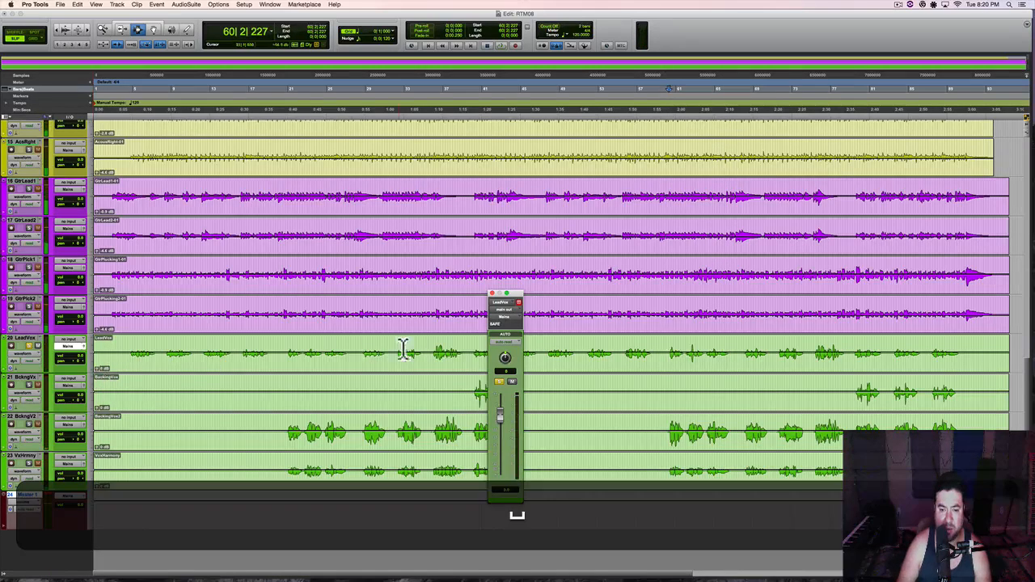
key("space")
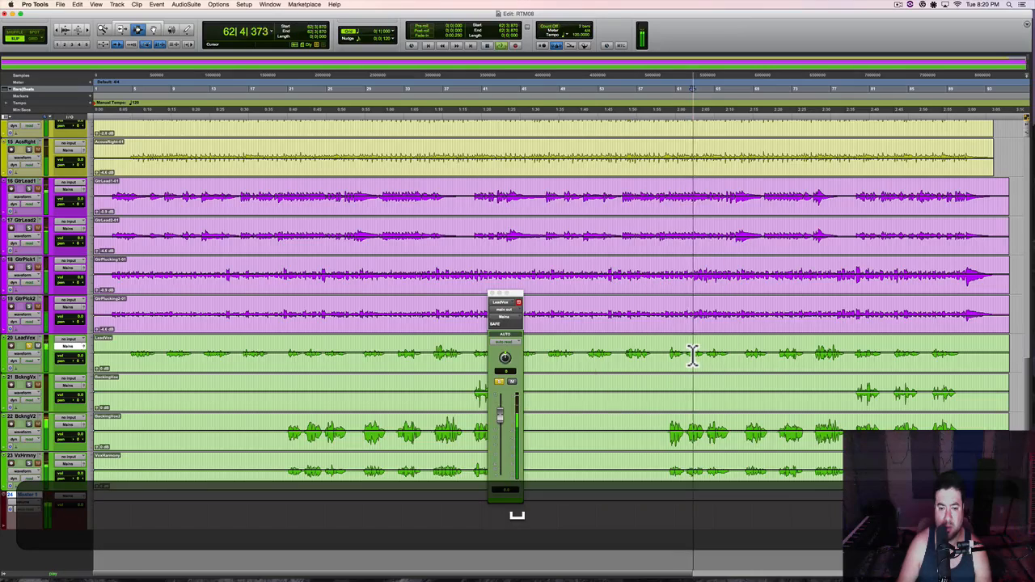
left_click(815, 352)
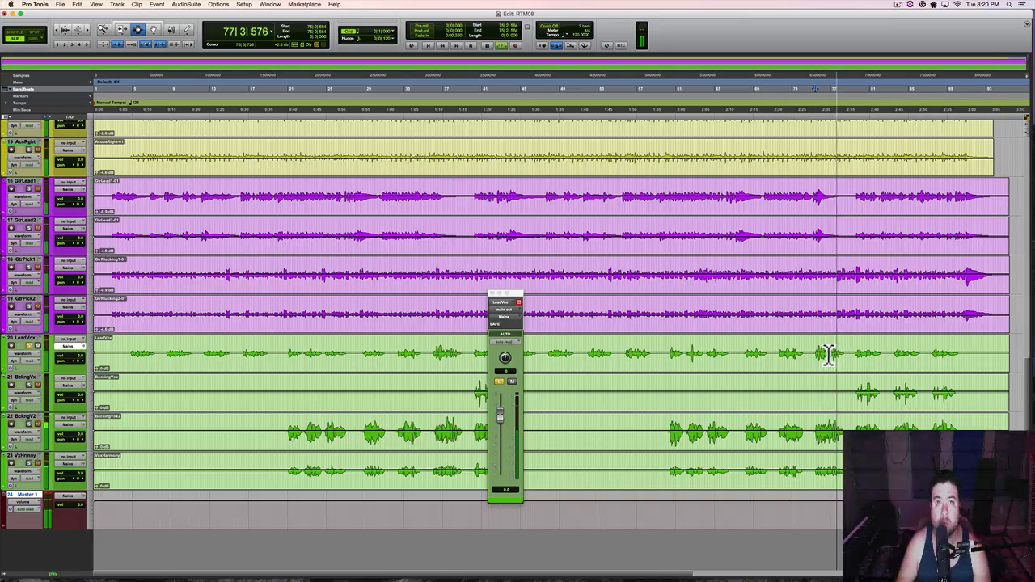
key("space")
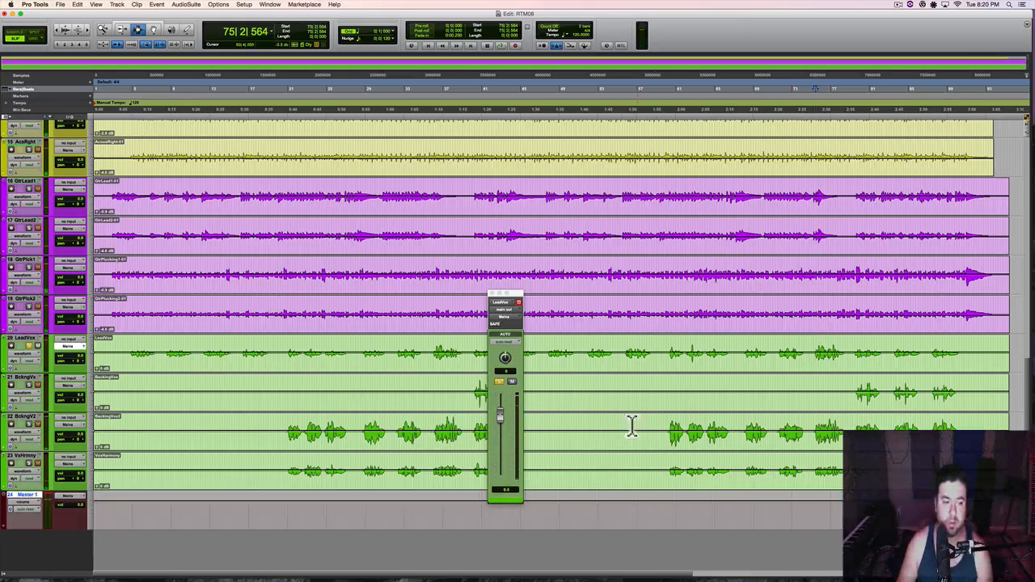
key("space")
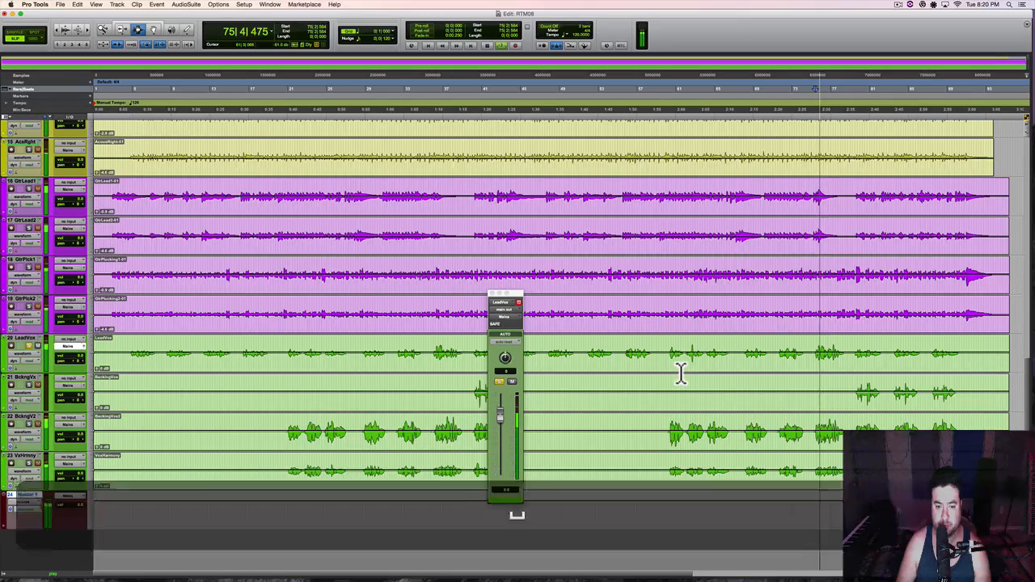
key("space")
key("space")
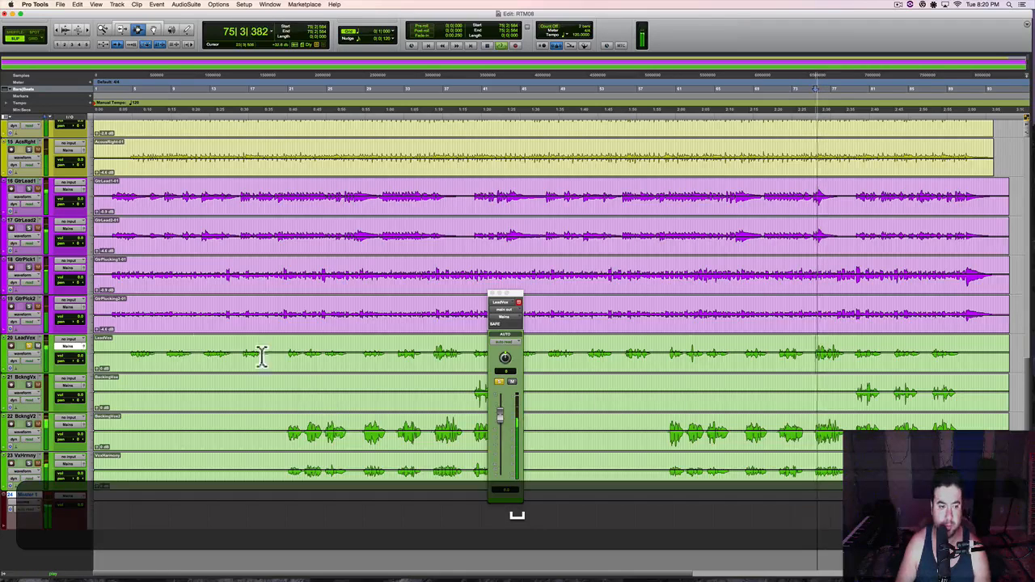
Step: Lower LeadVox's clip gain during playback, replay from bar 75 to check it, and stop
left_click(97, 368)
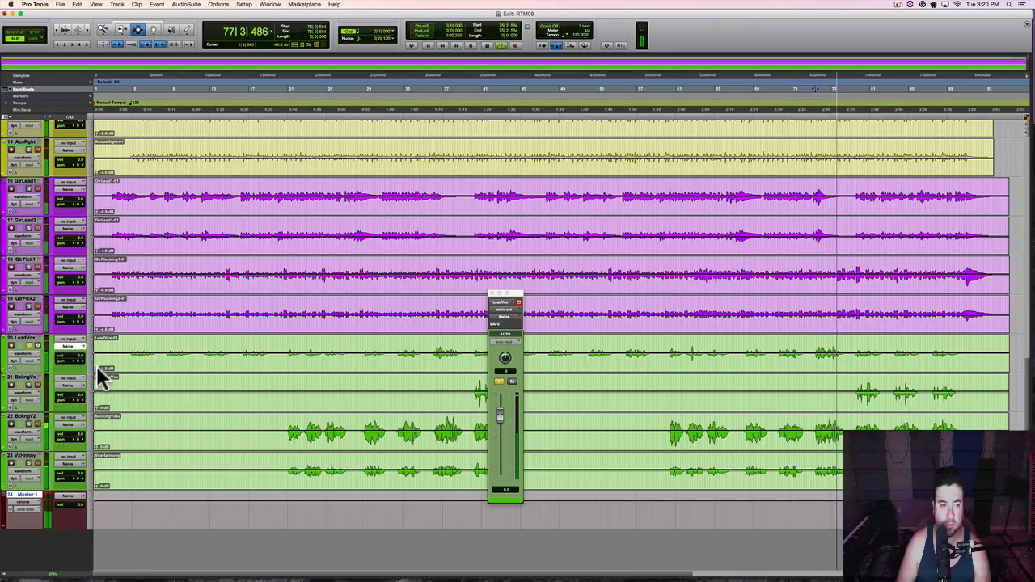
key("space")
key("space")
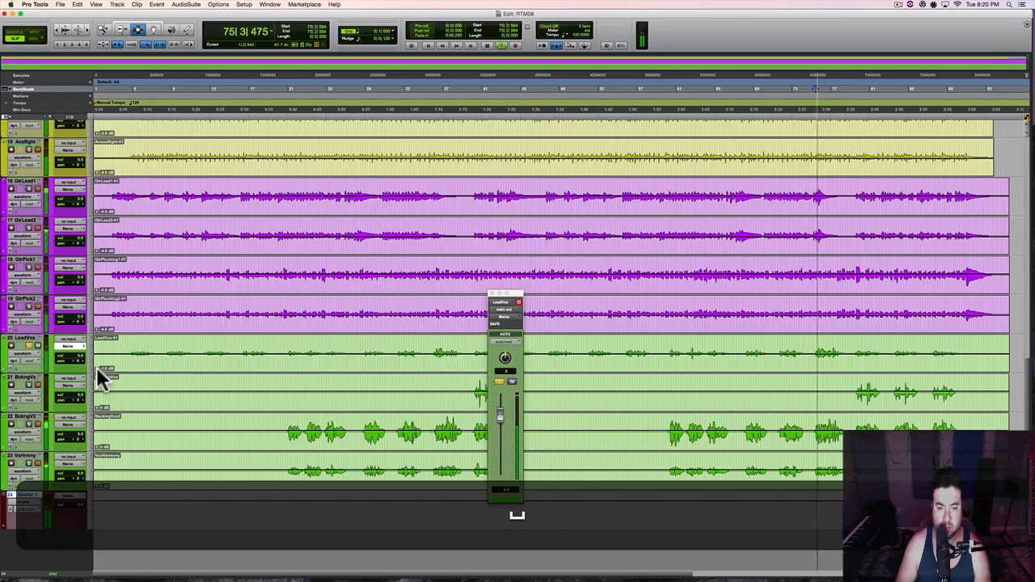
key("space")
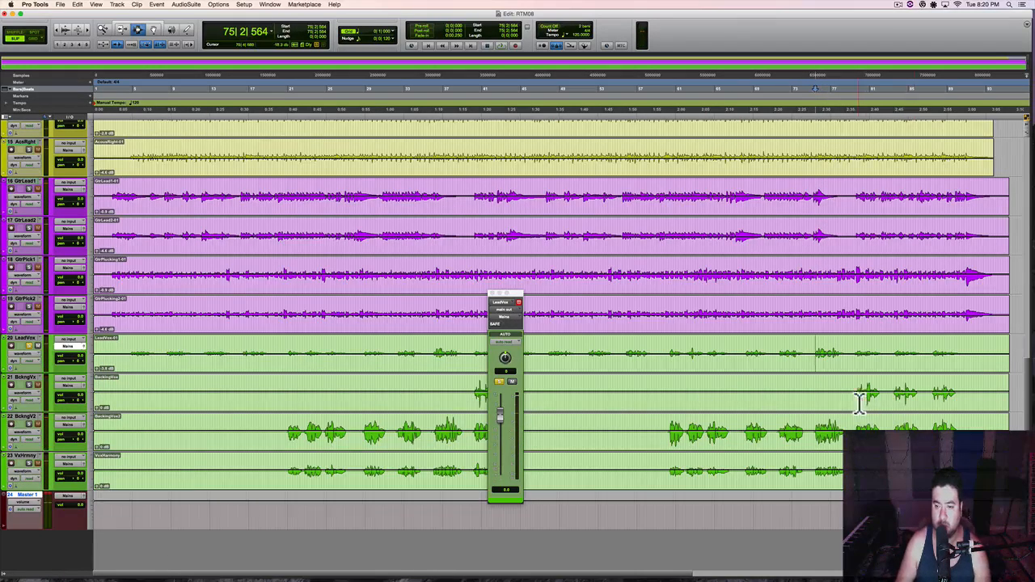
Step: Play from bar 79 with BckngVx soloed and its output fader window open, lower its clip gain, and stop
key("space")
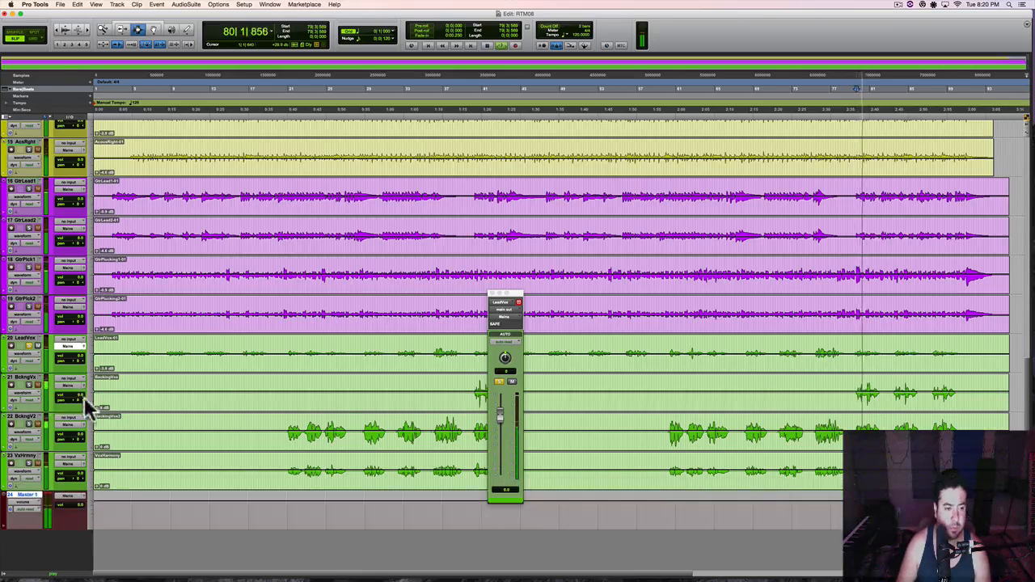
left_click(86, 390)
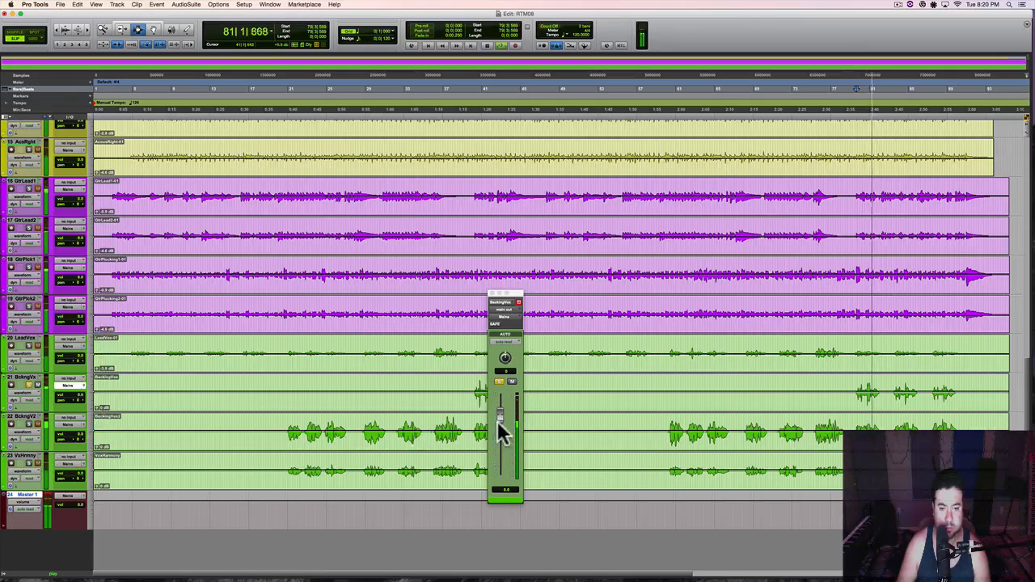
key("space")
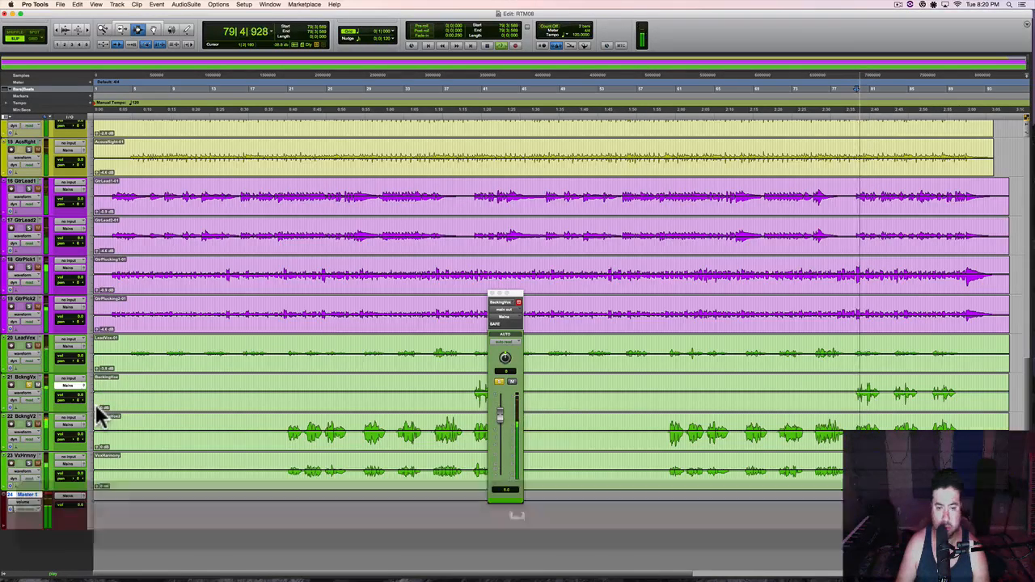
left_click_drag(96, 406, 95, 407)
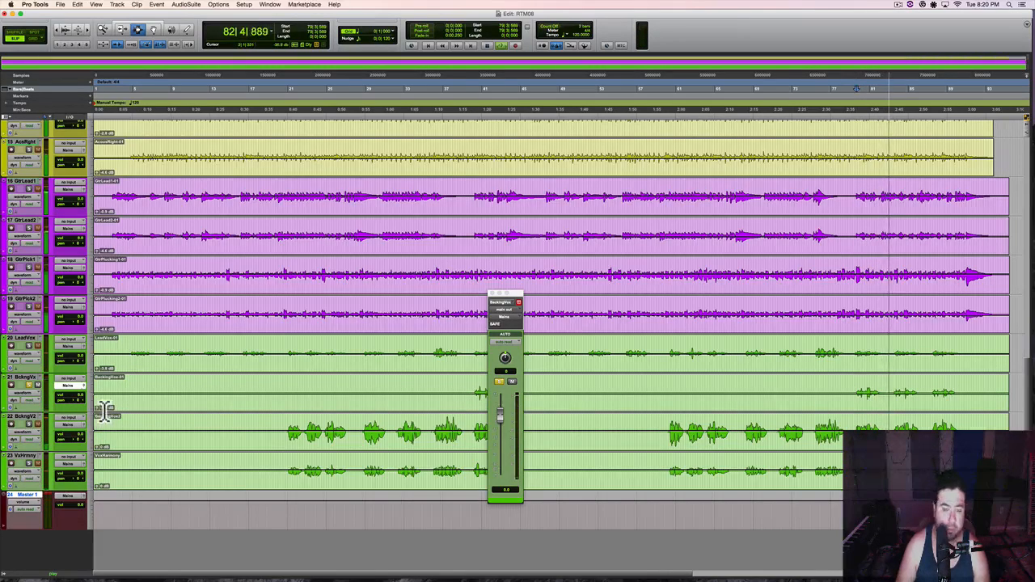
key("space")
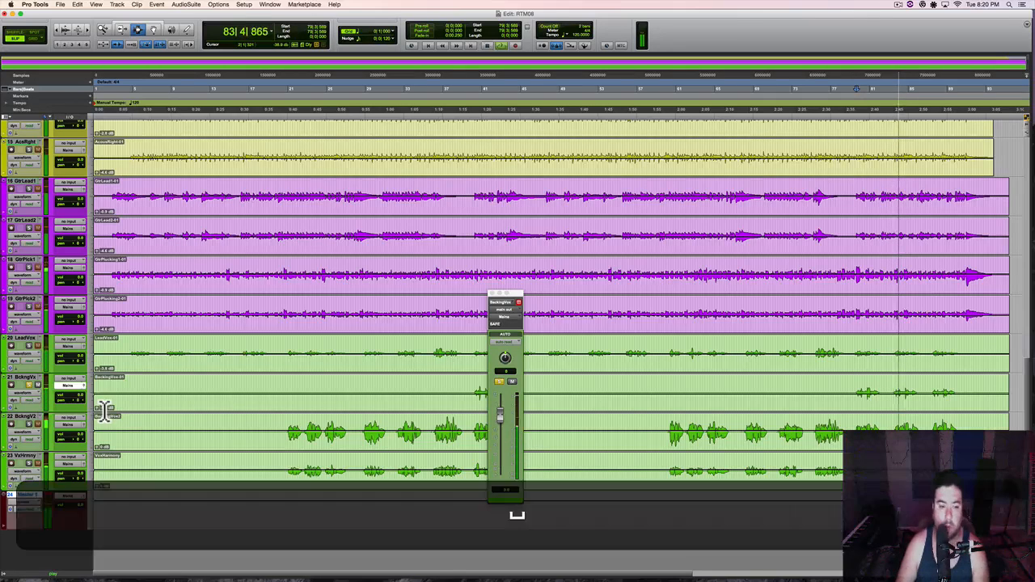
Step: Play from bar 79 with BckngV2 soloed and its output fader window open, lower its clip gain, and stop
left_click(78, 429)
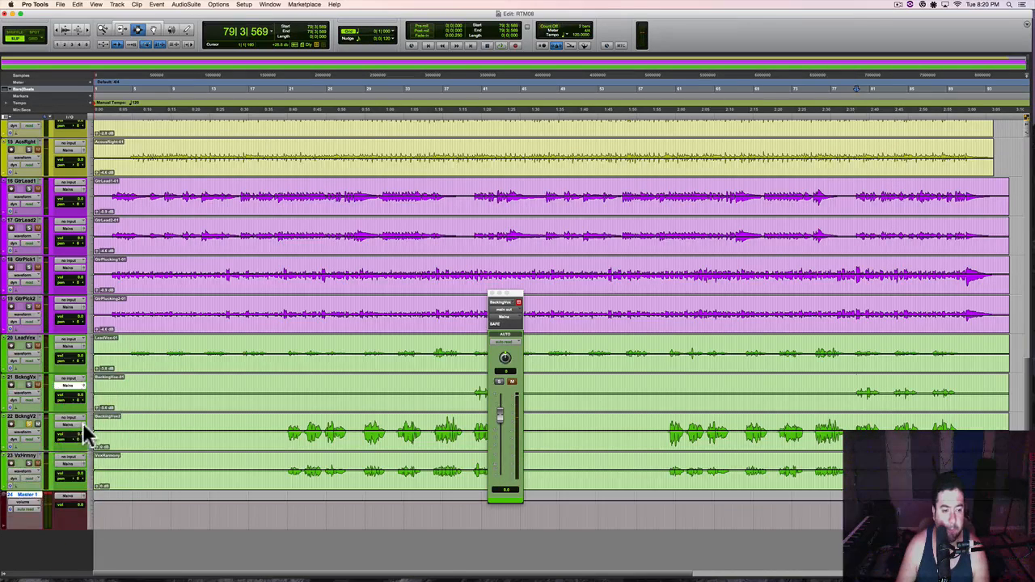
left_click(84, 422)
key("space")
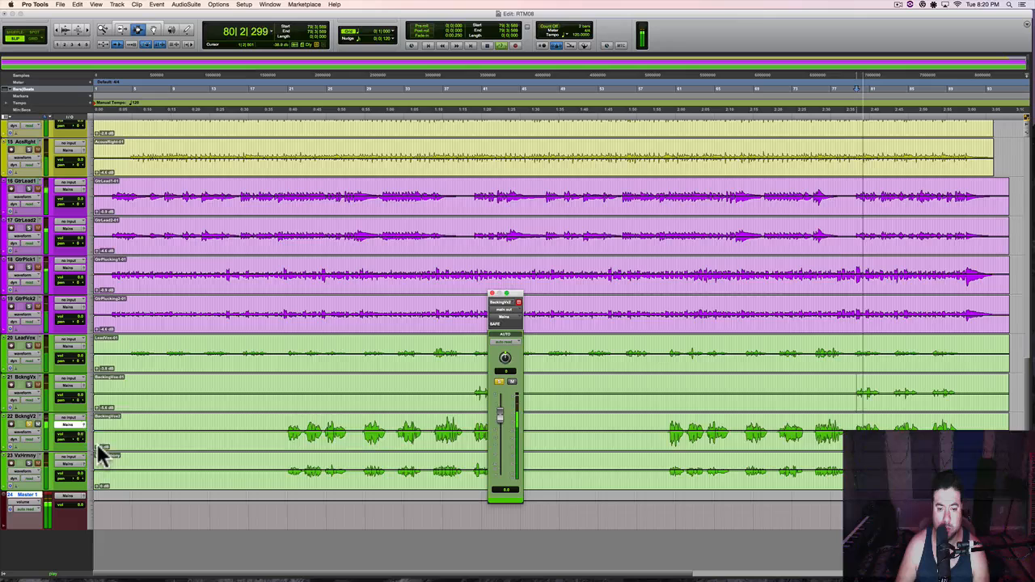
left_click(97, 450)
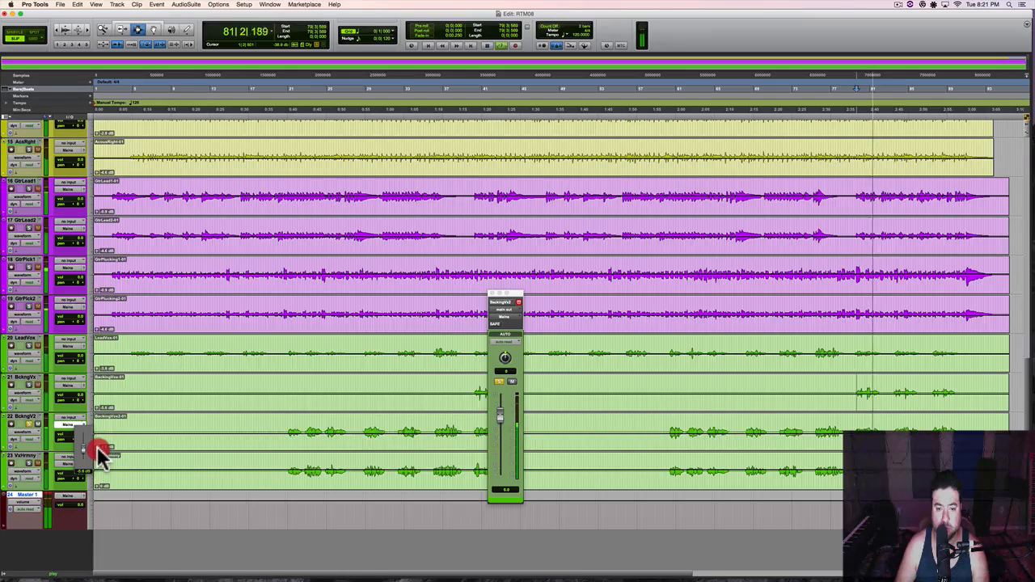
left_click(98, 451)
key("space")
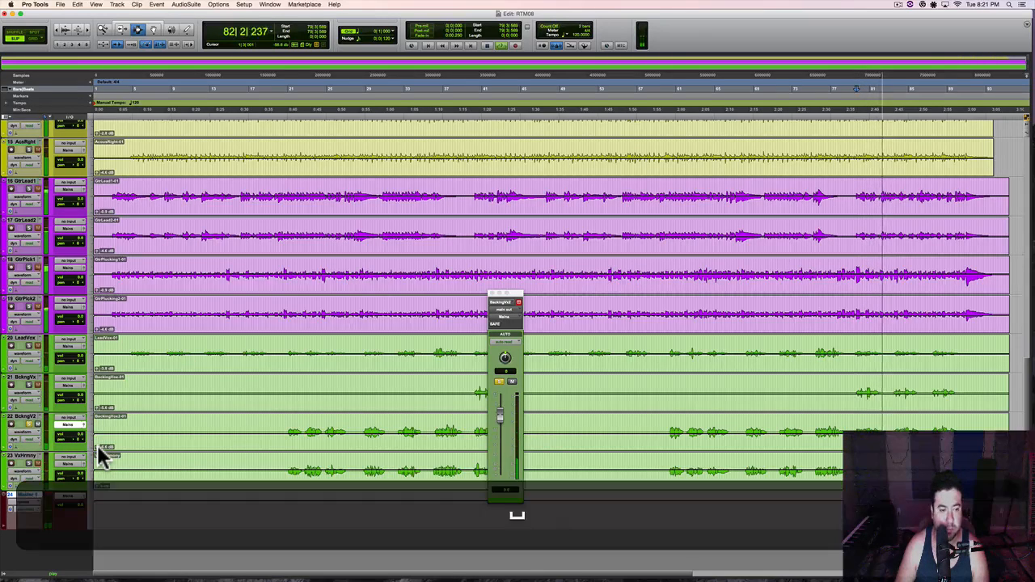
left_click_drag(98, 447, 98, 449)
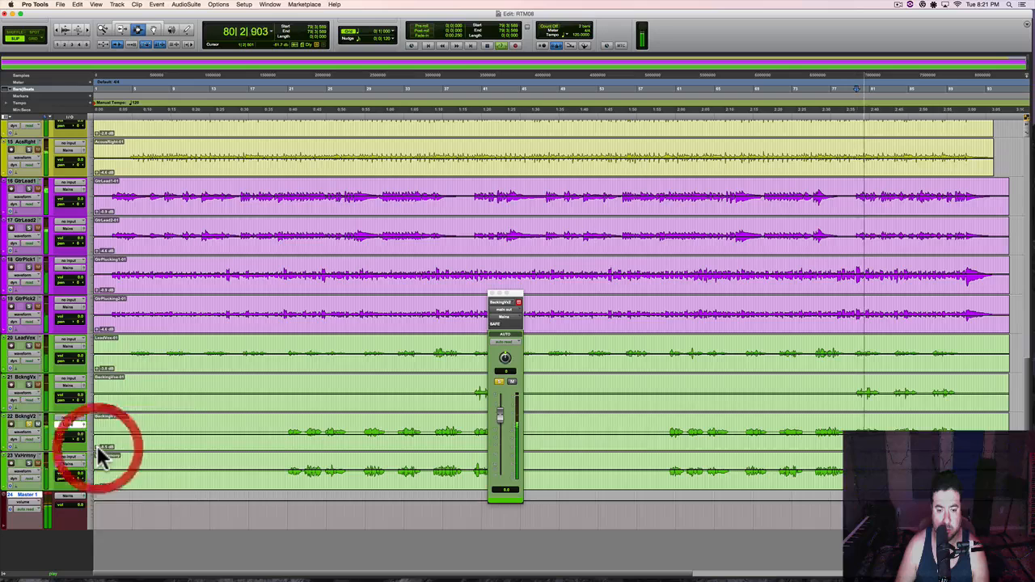
key("space")
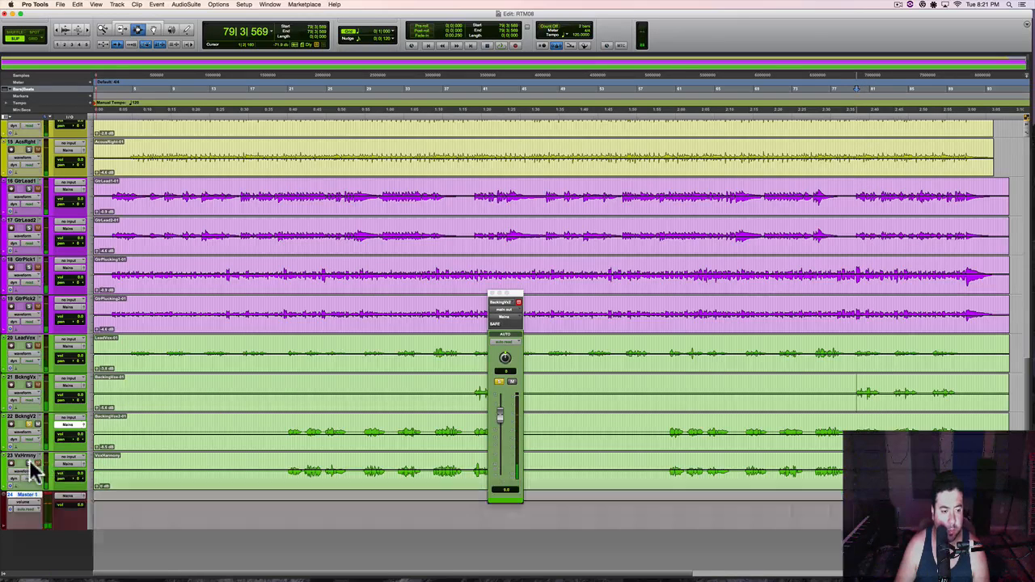
Step: Solo VxHrmny with its output fader window open, play from bar 79, adjust its clip gain, and stop
left_click(29, 464)
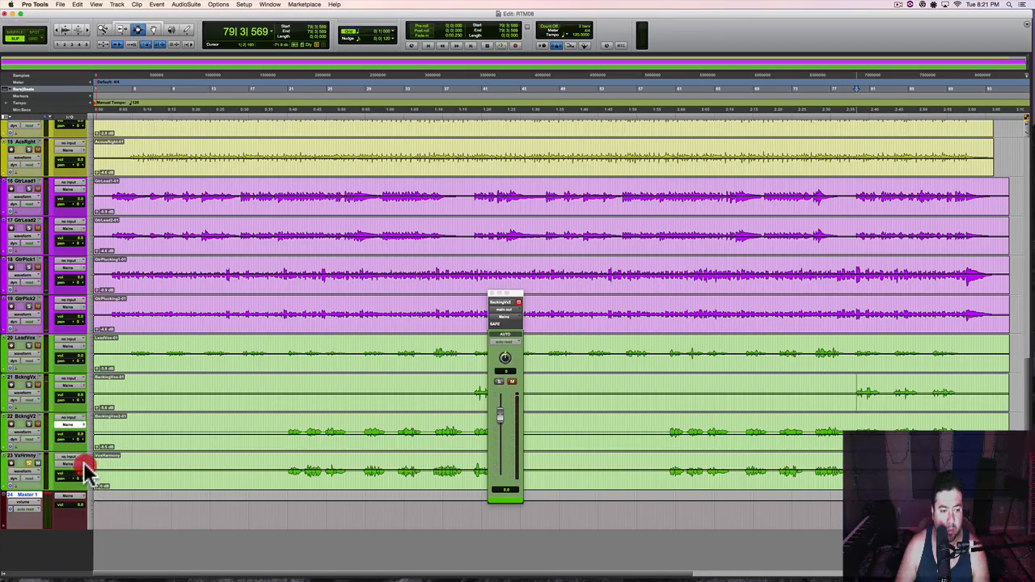
left_click(84, 465)
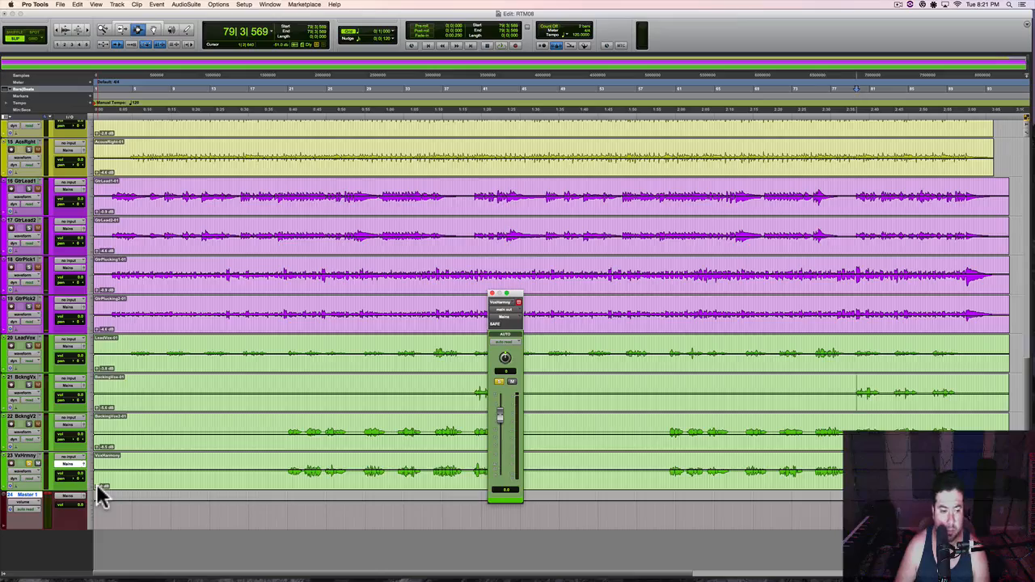
key("space")
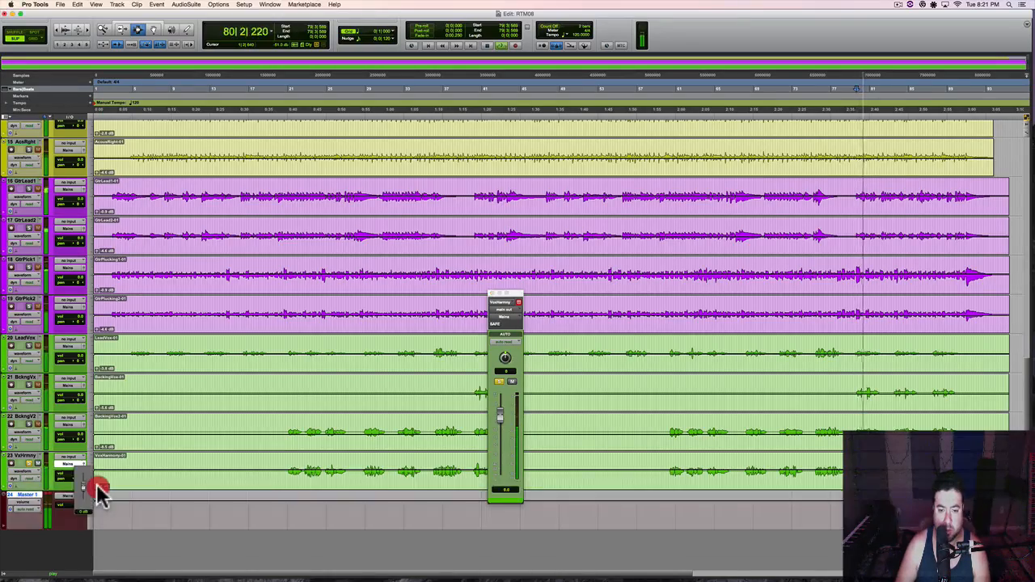
left_click(97, 483)
key("space")
Step: Clear the clip indicators and play with the Mix window moved aside and the VxHrmny fader window closed
scroll(181, 471, "up", 10)
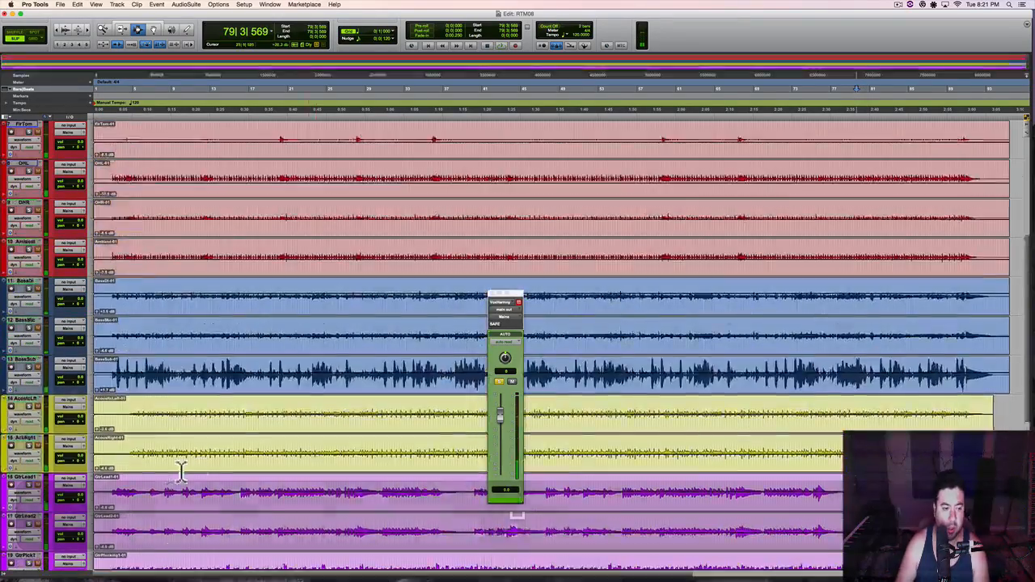
key("alt+c")
key("alt+super+c")
key("super+equal")
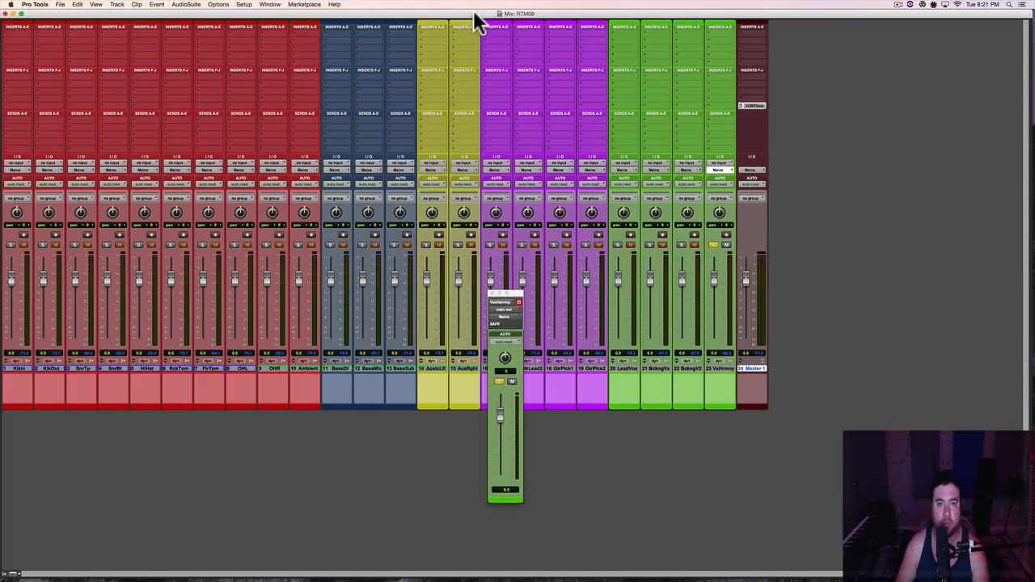
key("space")
left_click_drag(477, 17, 604, 20)
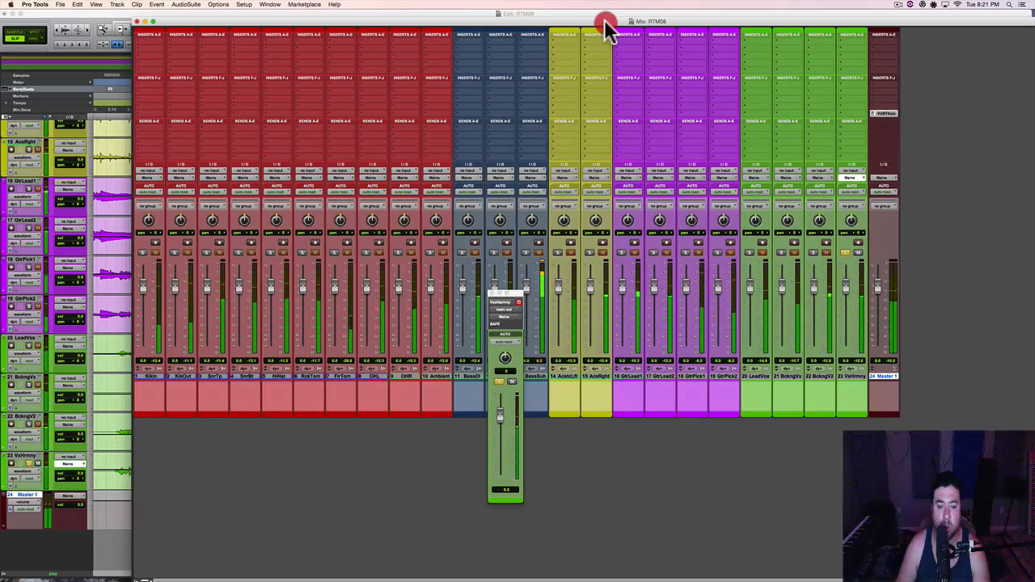
left_click_drag(497, 298, 489, 293)
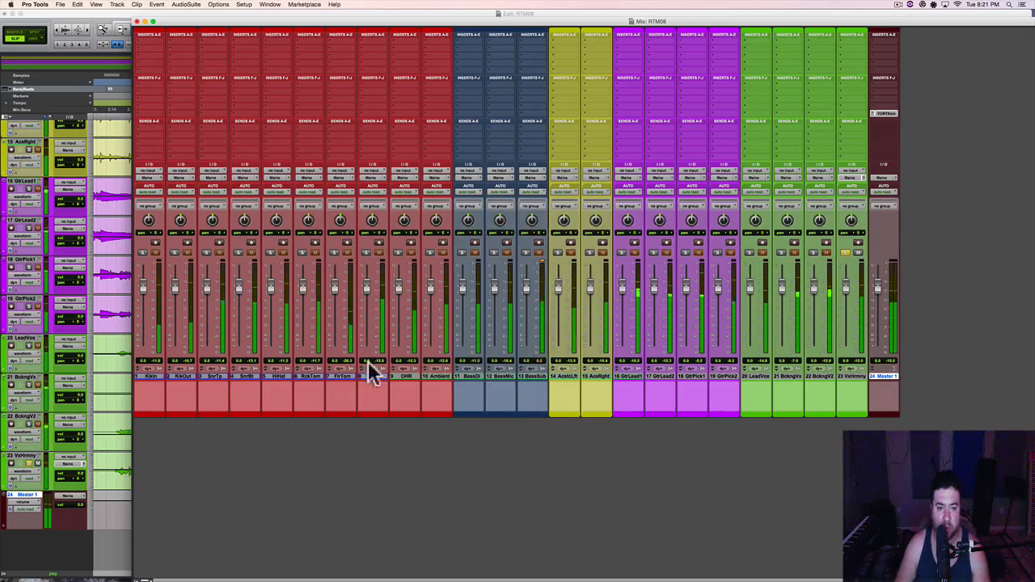
Step: Unsolo VxHrmny to play the full mix, stop, and clear Master 1's clip indicator in the Edit window
left_click(846, 252)
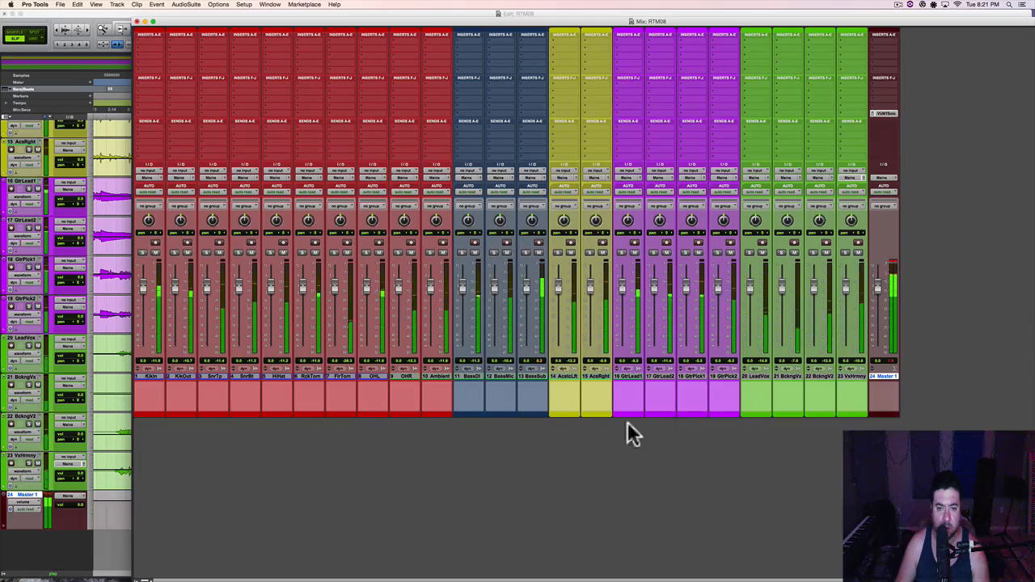
key("space")
left_click(76, 553)
left_click(50, 506)
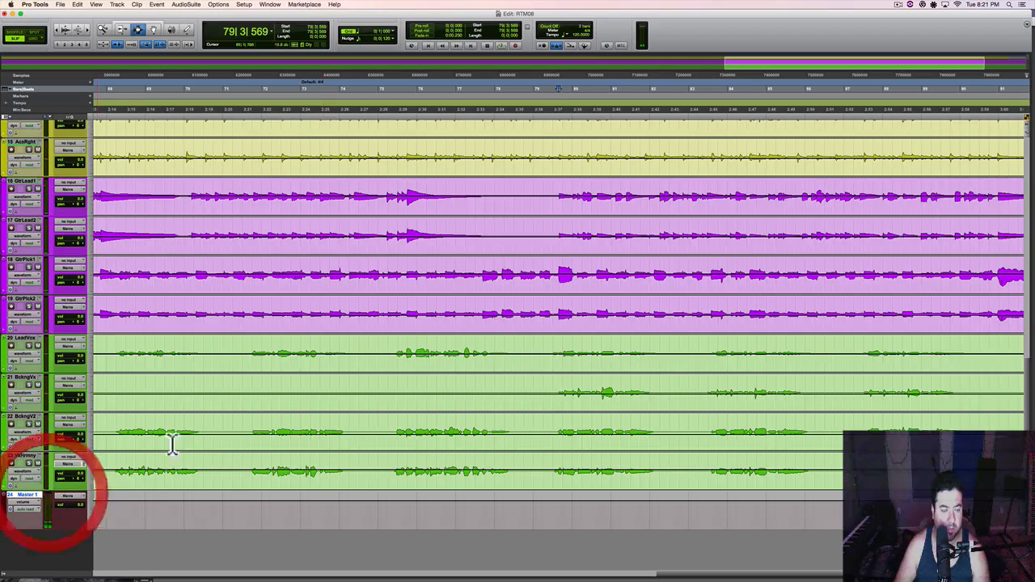
scroll(137, 293, "up", 3)
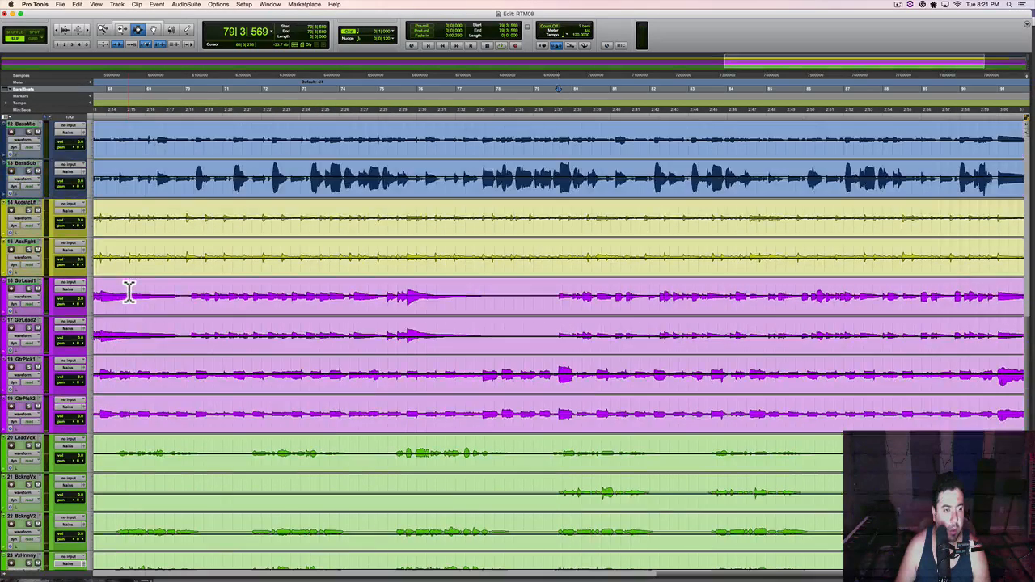
scroll(129, 293, "up", 3)
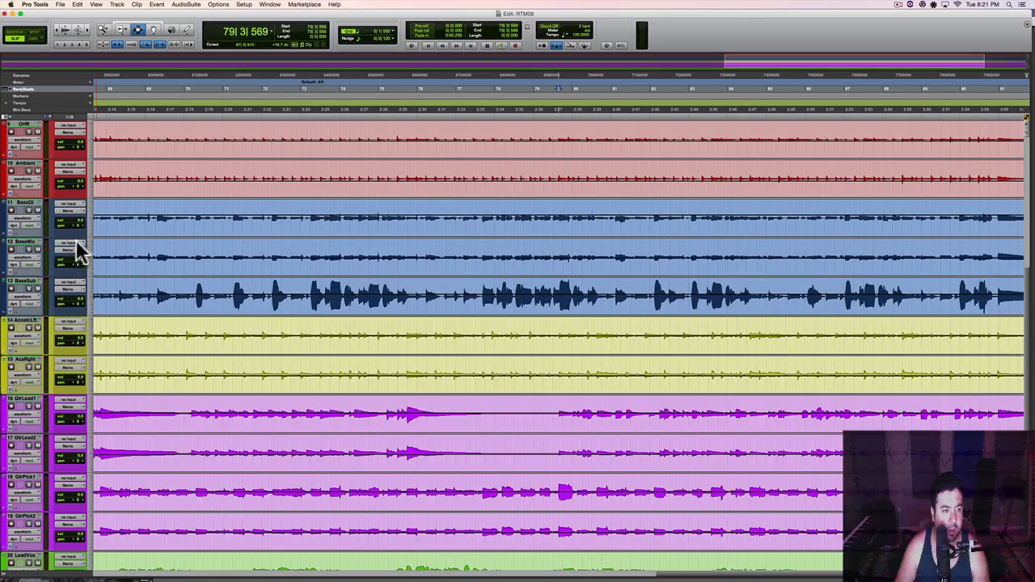
Step: Open BassSub's output fader window and play the full mix from bar 79 to check its level
left_click(86, 289)
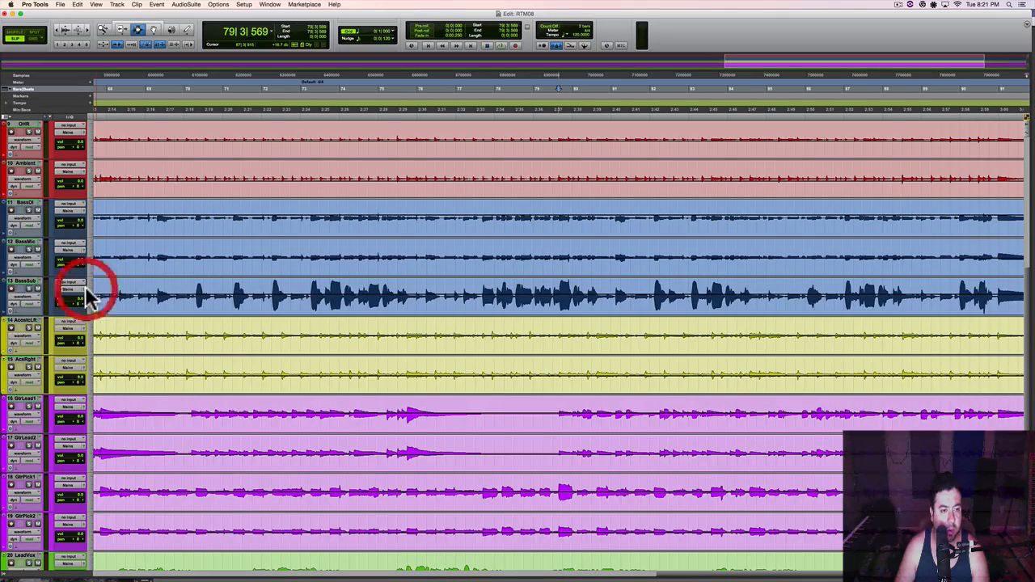
left_click(85, 290)
key("space")
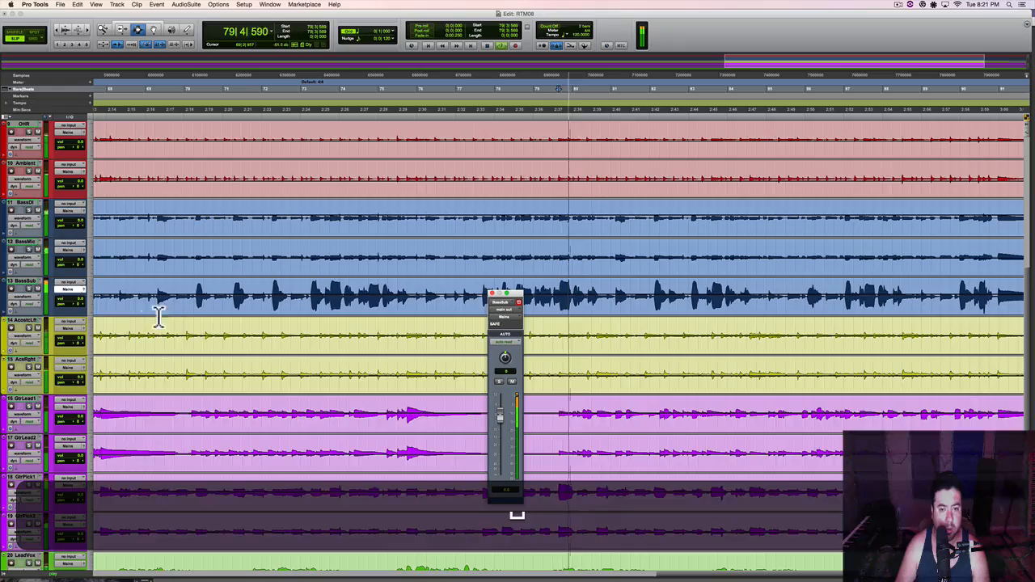
scroll(110, 310, "left", 5)
key("space")
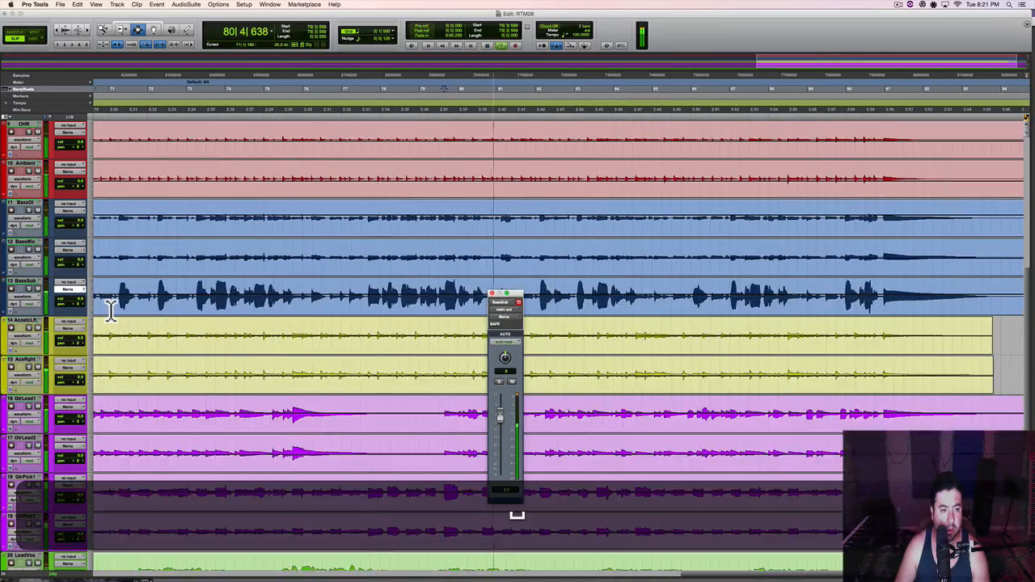
Step: Return to the session start, play the loud BassSub passages from bars 3 and 14, and lower BassSub's clip gain
key("Return")
key("space")
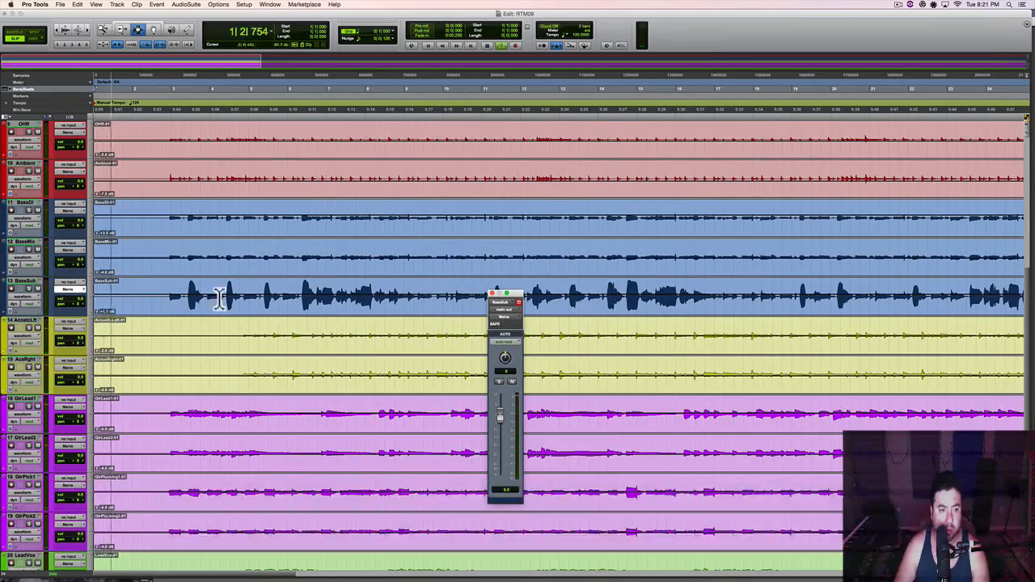
key("space")
left_click(194, 292)
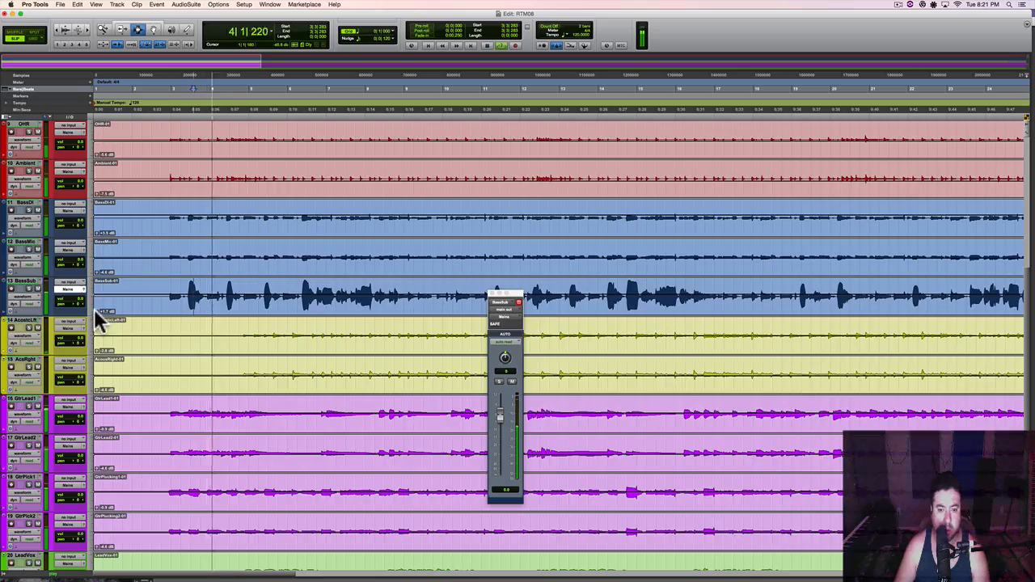
left_click(617, 294)
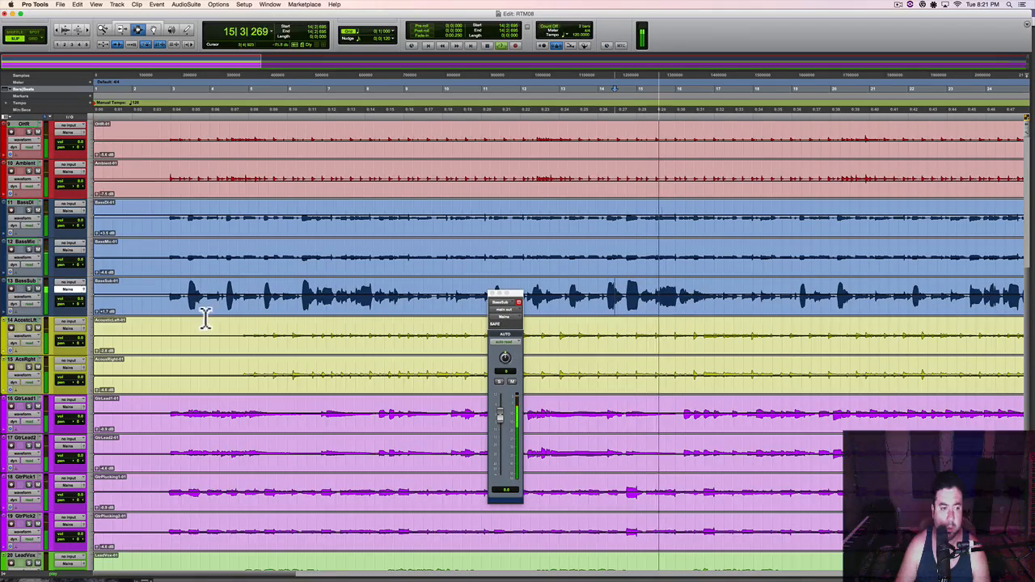
left_click_drag(96, 311, 96, 317)
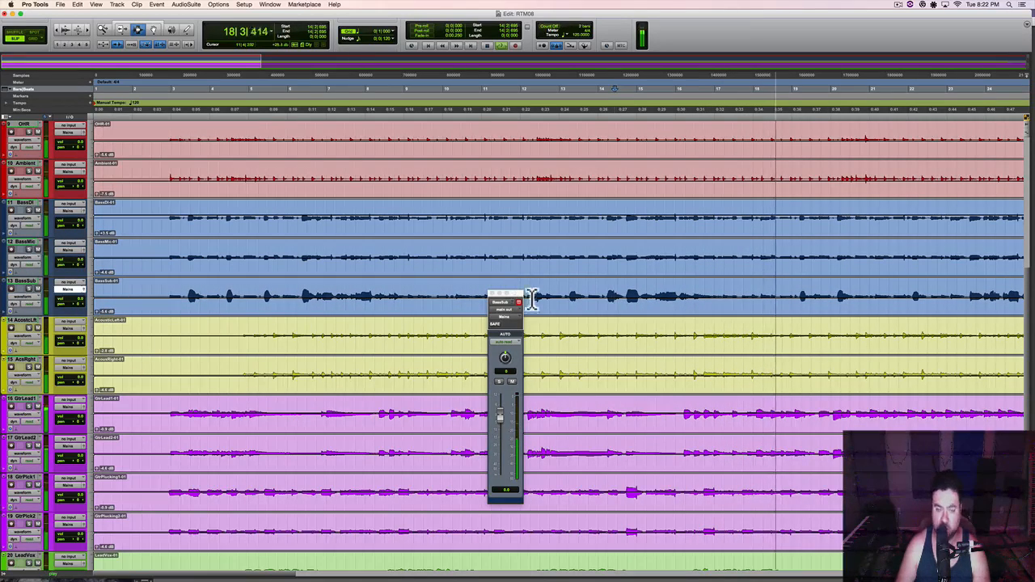
Step: Play from bar 38, lower BassSub's clip gain further, and stop
key("r")
key("r")
key("space")
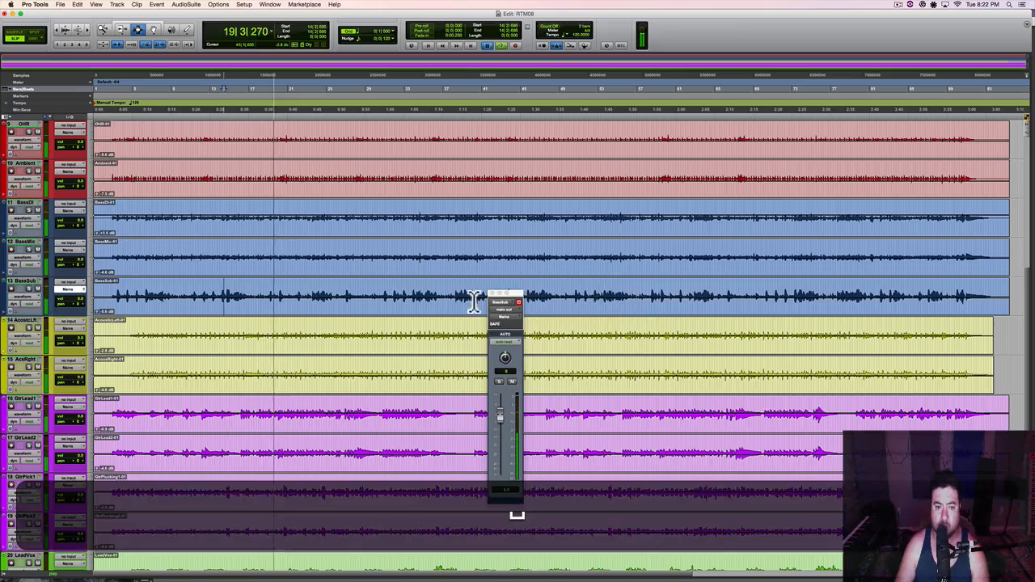
left_click(453, 299)
key("space")
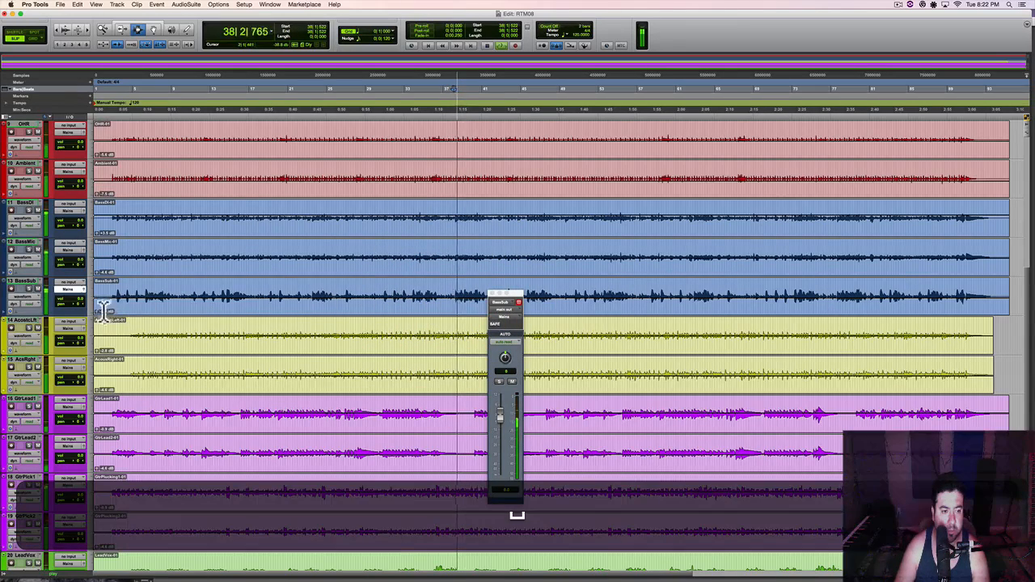
left_click_drag(97, 311, 96, 313)
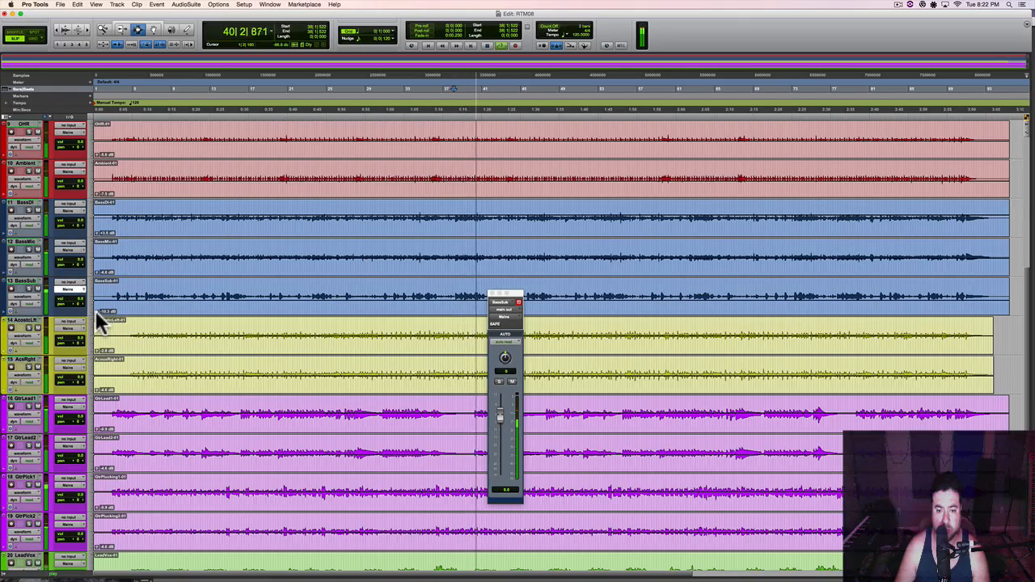
left_click_drag(97, 312, 96, 313)
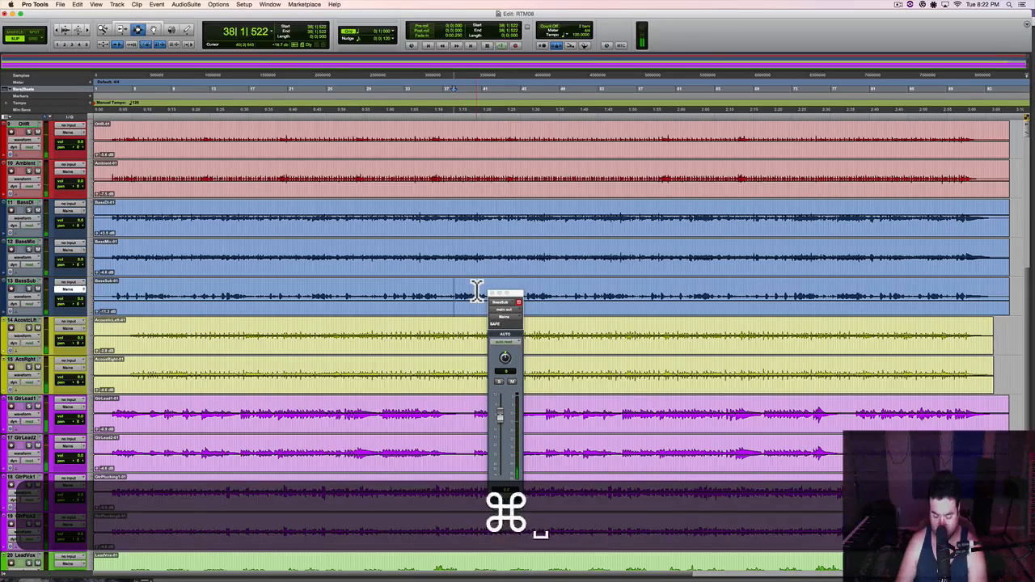
Step: In the Mix window, clear Master 1's clip indicator, then open its VUMTSolo meter untargeted and reposition both windows
key("super+equal")
left_click(891, 263)
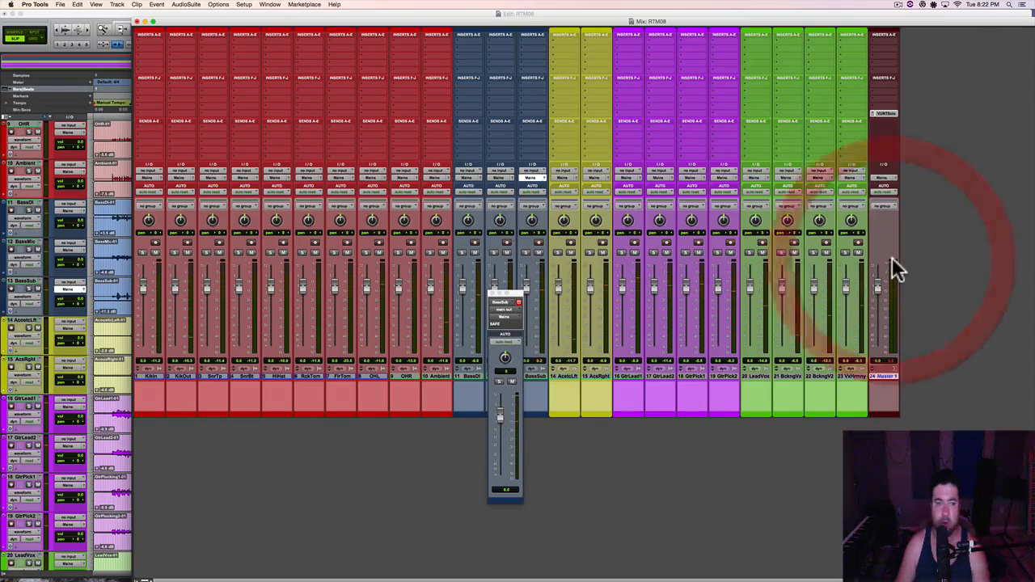
left_click(892, 114)
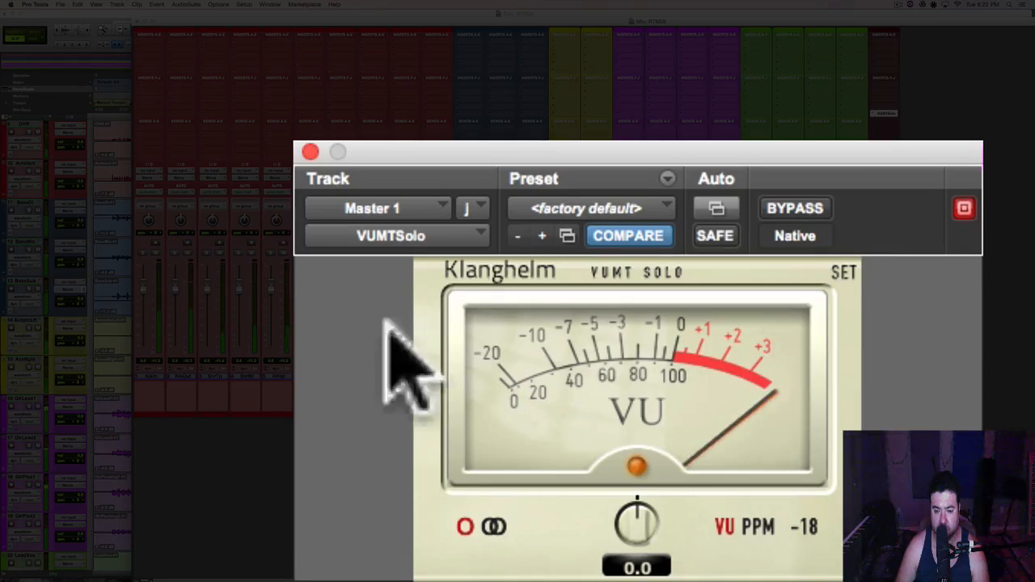
left_click(964, 207)
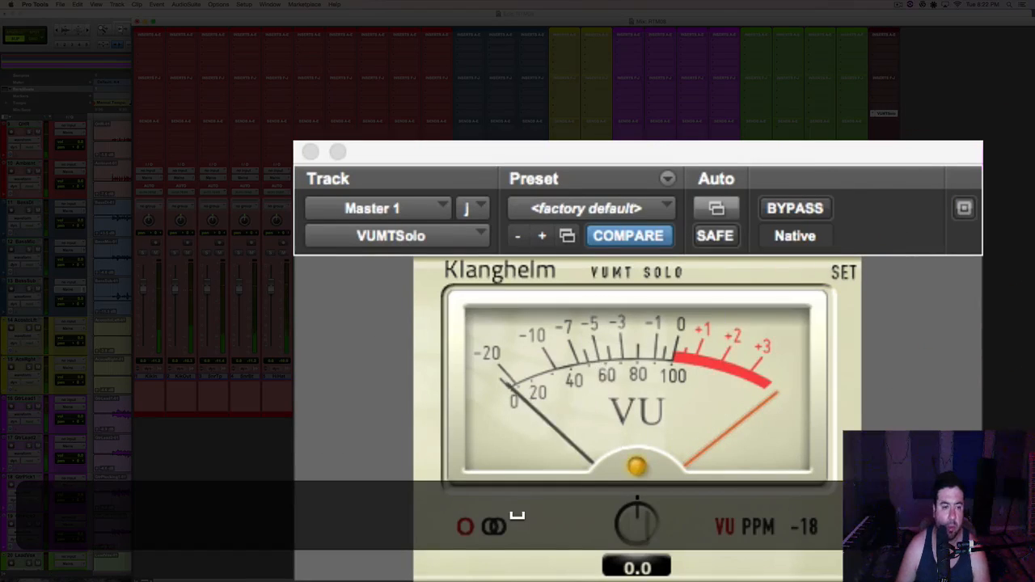
left_click_drag(321, 21, 314, 16)
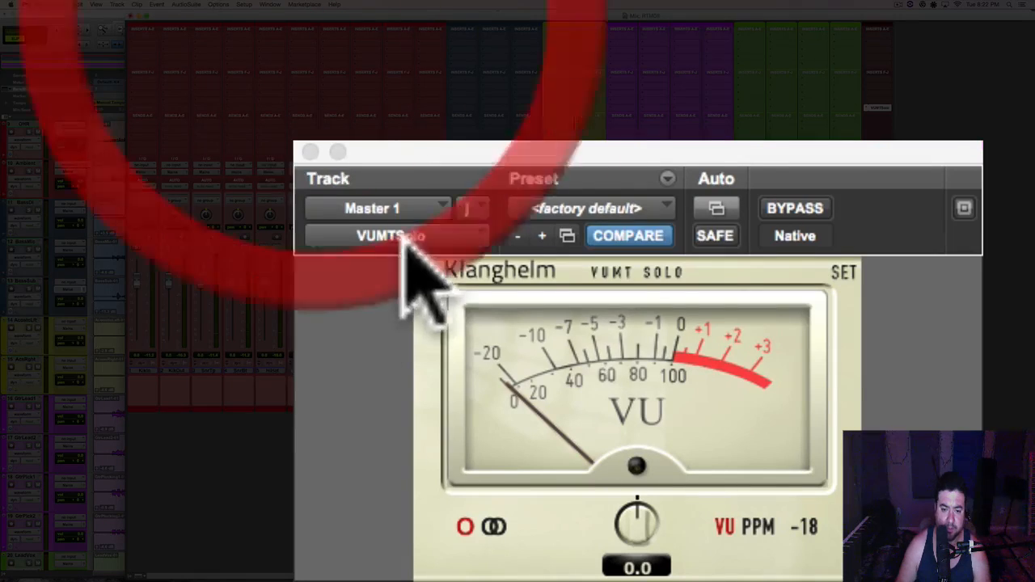
left_click_drag(396, 149, 390, 150)
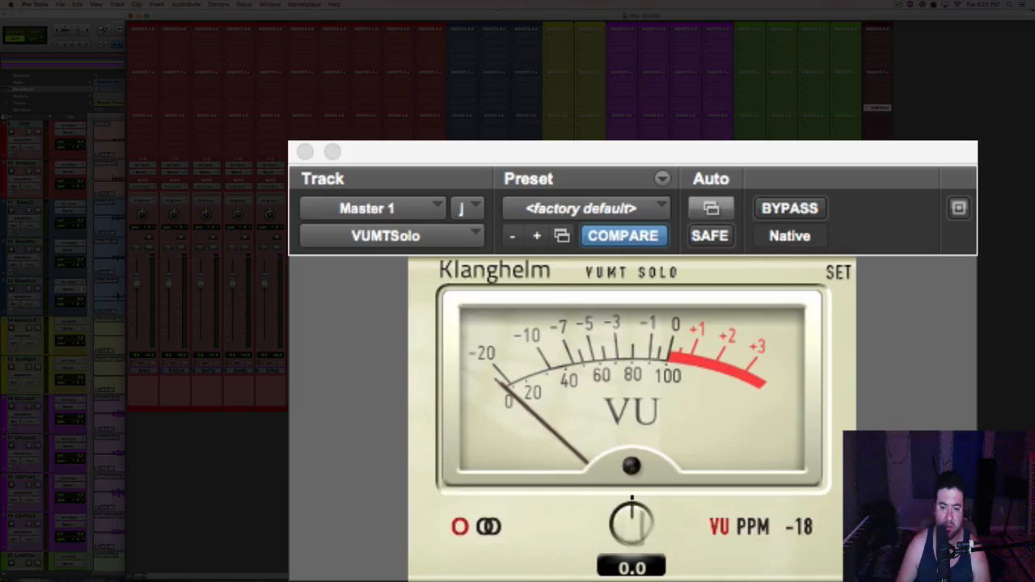
Step: Play the mix, try Master 1's fader at -2.7, reset it to 0.0, clear its peak reading, and stop
key("space")
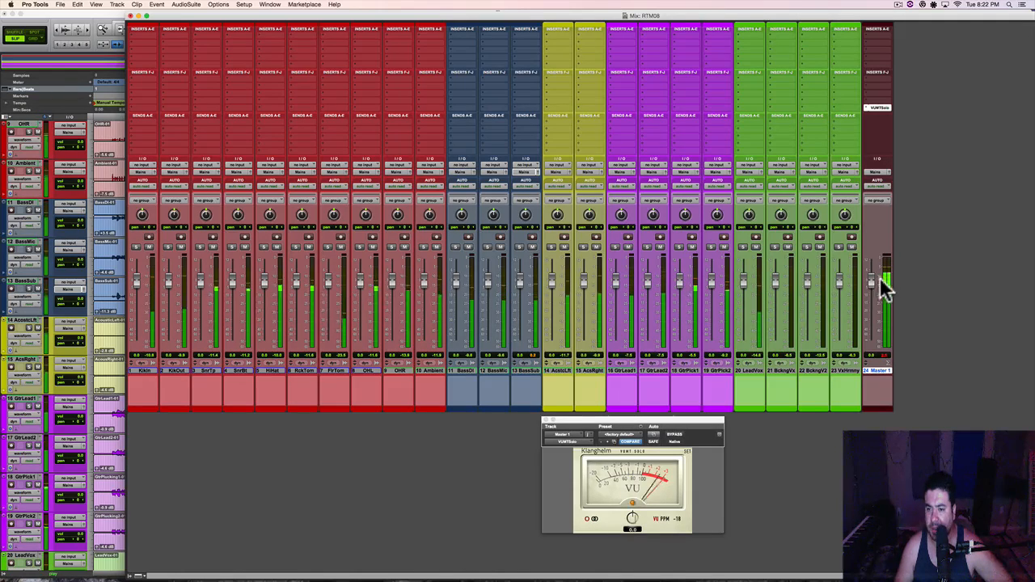
mouse_move(871, 280)
left_mouse_down()
mouse_move(871, 293)
mouse_move(873, 281)
left_mouse_up()
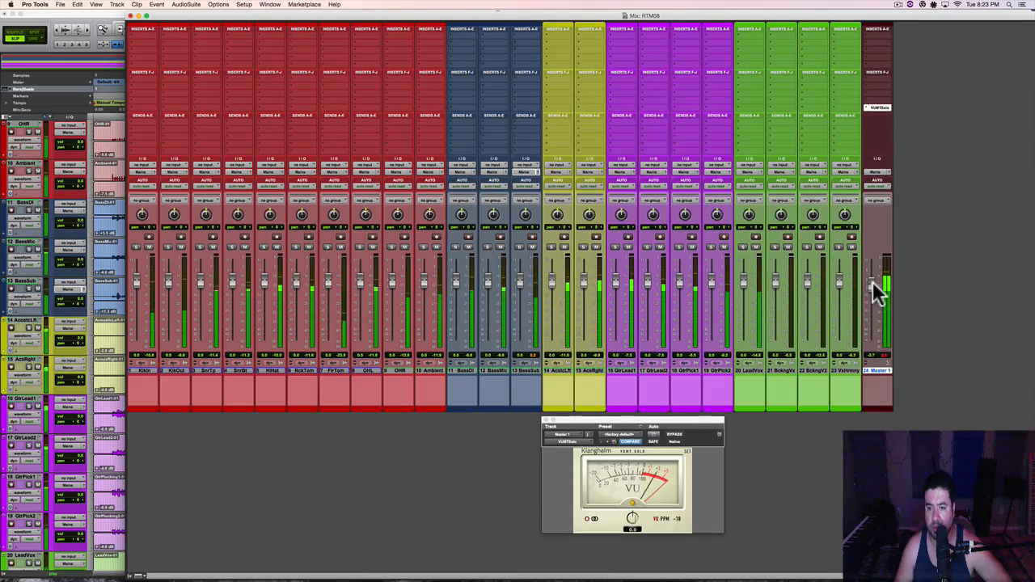
left_click(872, 281, "alt")
left_click(880, 355, "alt")
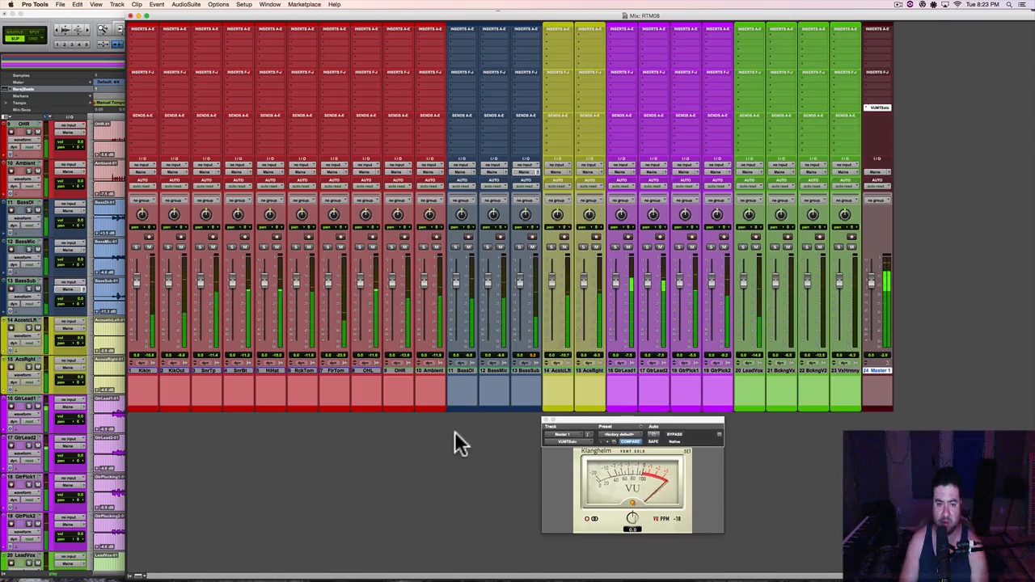
key("space")
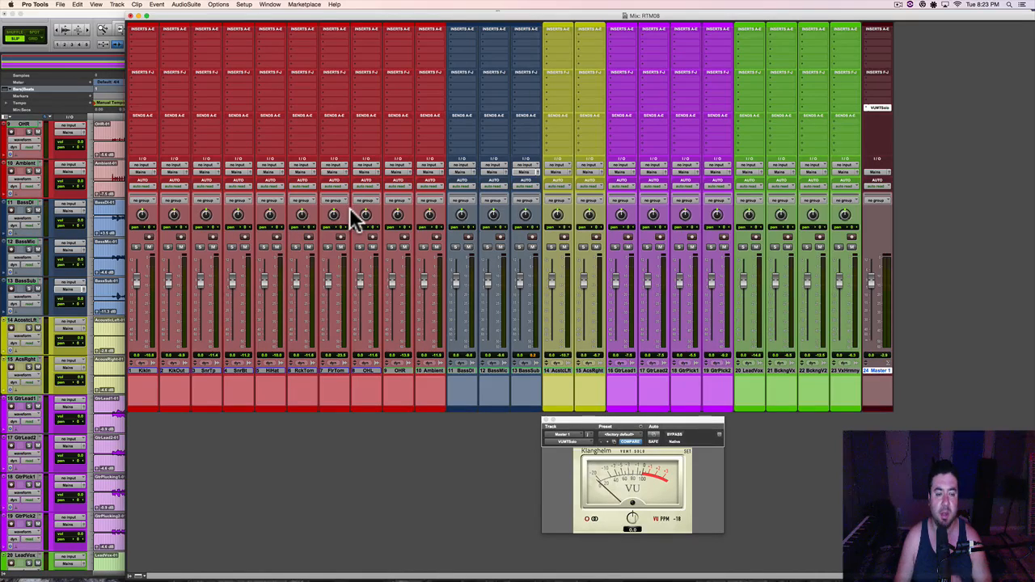
Step: Return to the Edit window and show the whole session length with the drum tracks
left_click(436, 437)
key("super+equal")
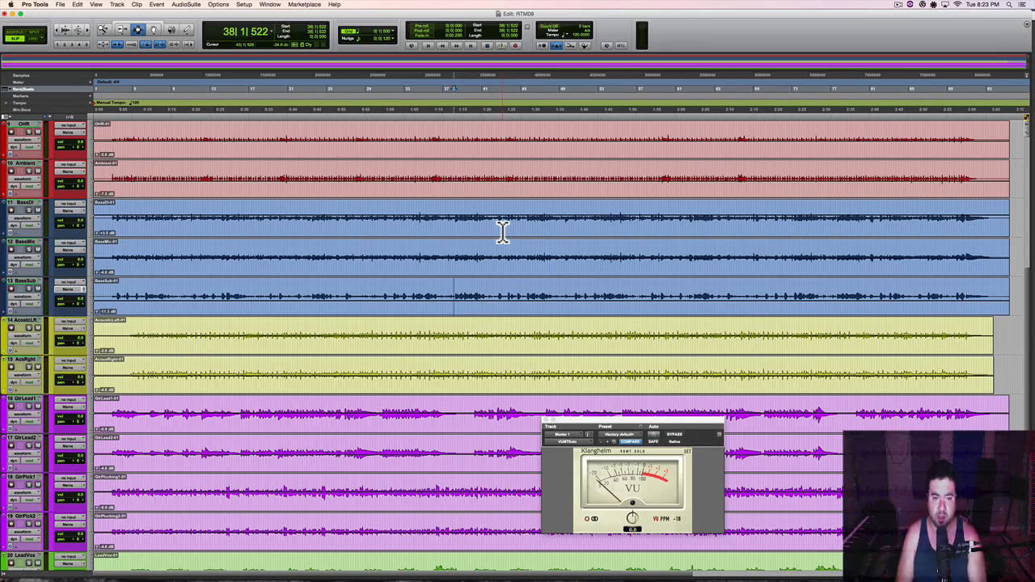
key("super+equal")
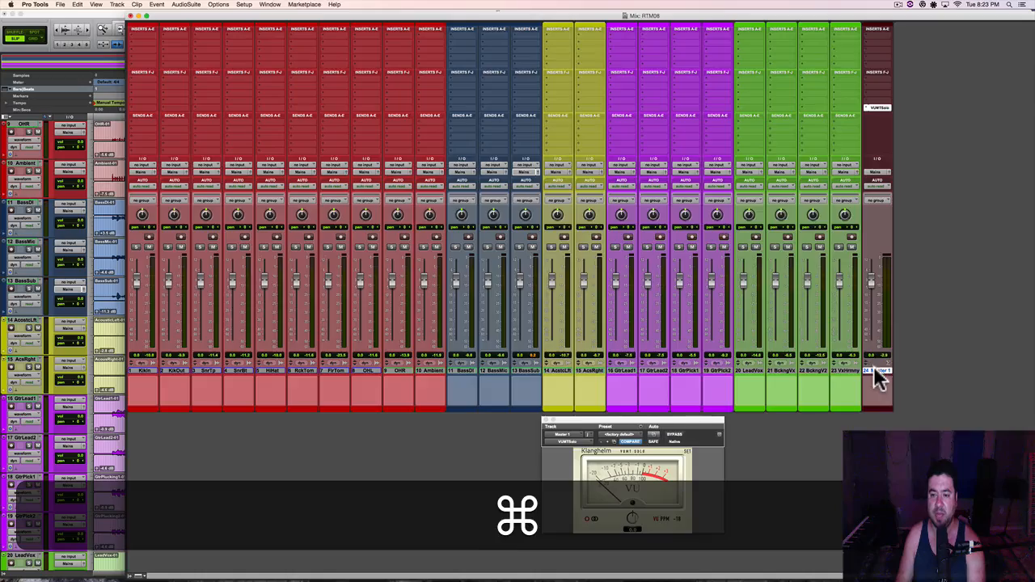
key("super+equal")
key("alt+a")
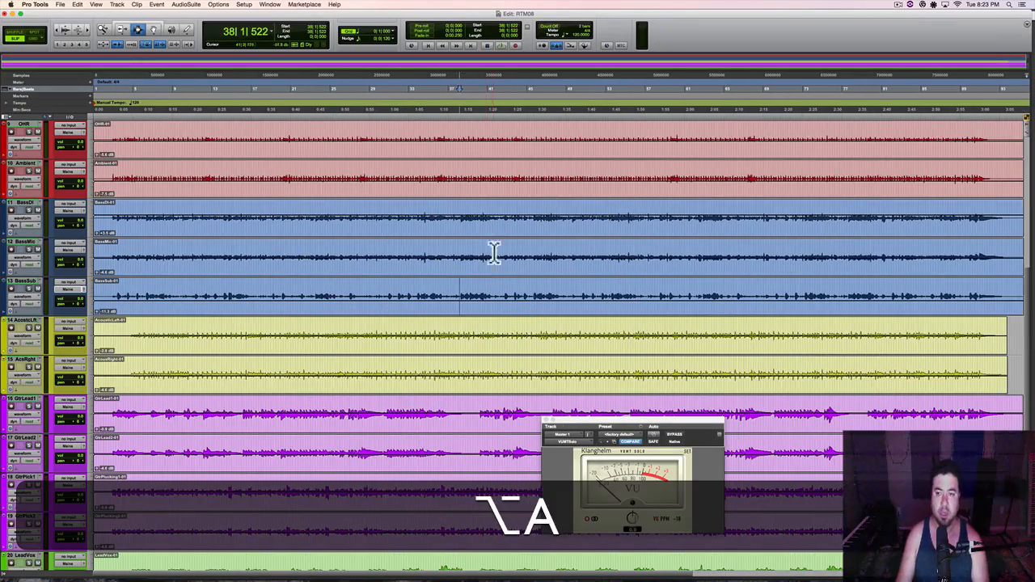
scroll(164, 148, "up", 8)
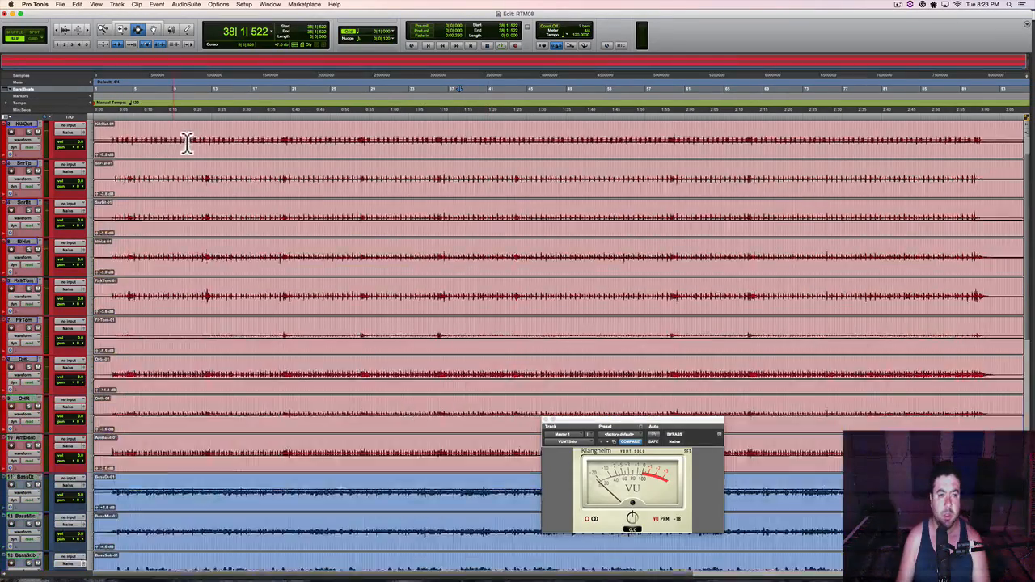
Step: Select the entire KikIn clip and open the Strip Silence window for it
double_click(334, 142)
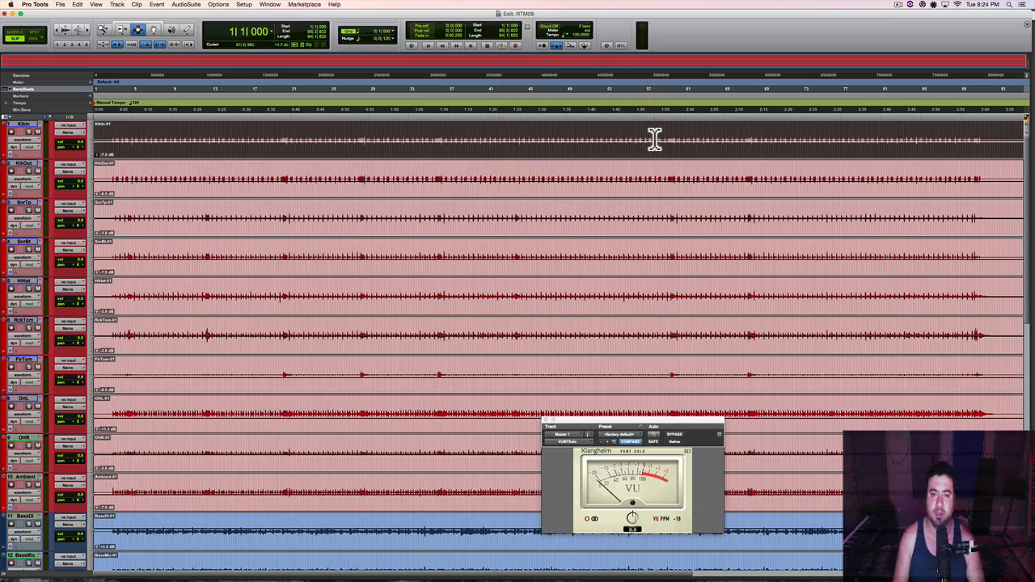
scroll(661, 138, "right", 5)
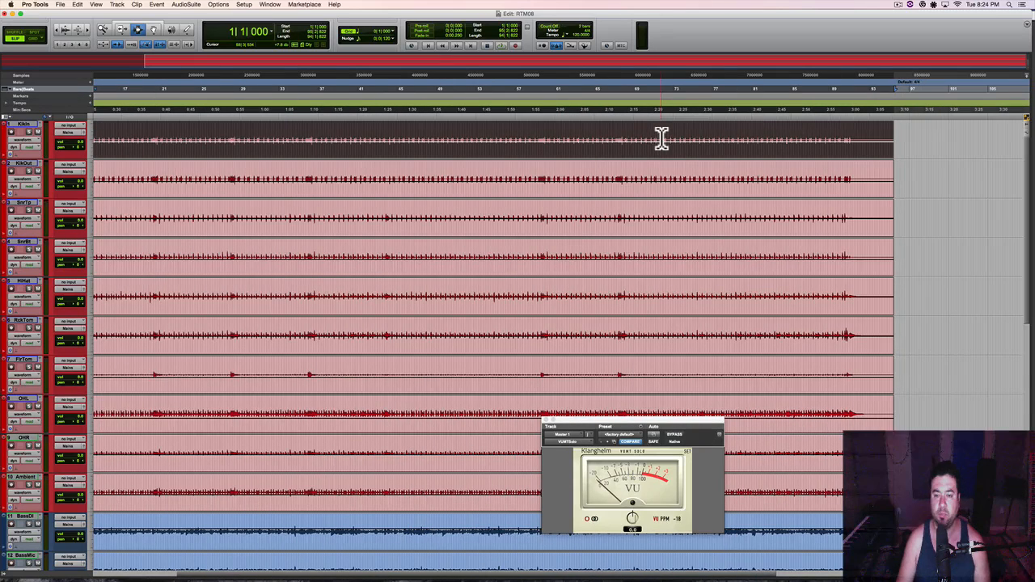
left_click(855, 145)
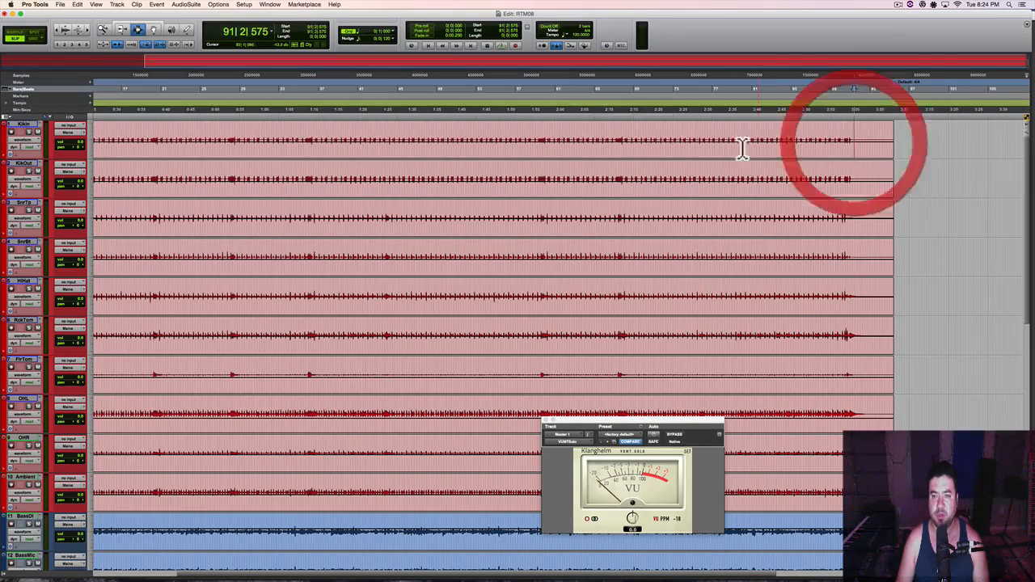
double_click(657, 144)
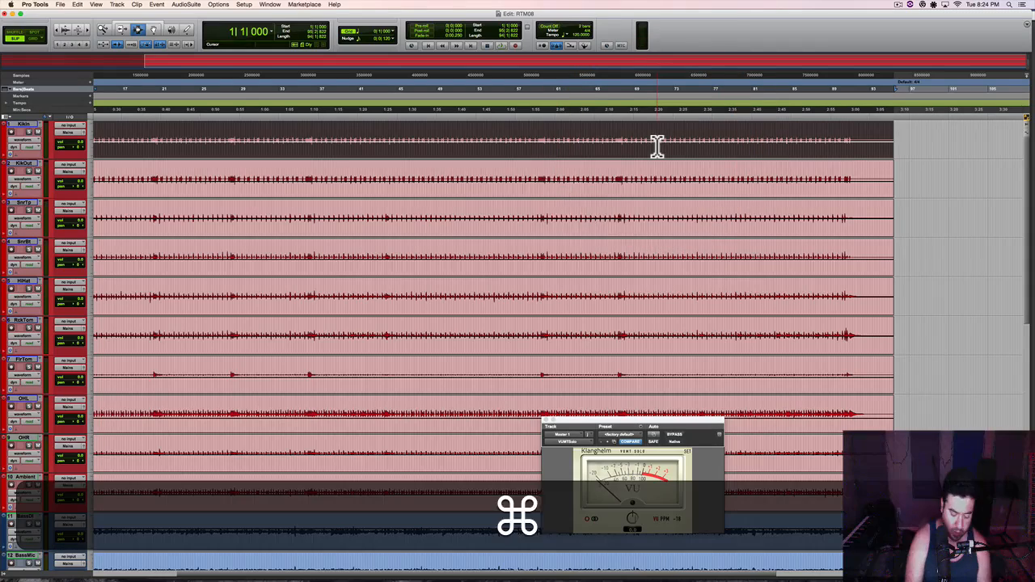
key("super+u")
left_click_drag(581, 186, 575, 195)
scroll(574, 175, "left", 5)
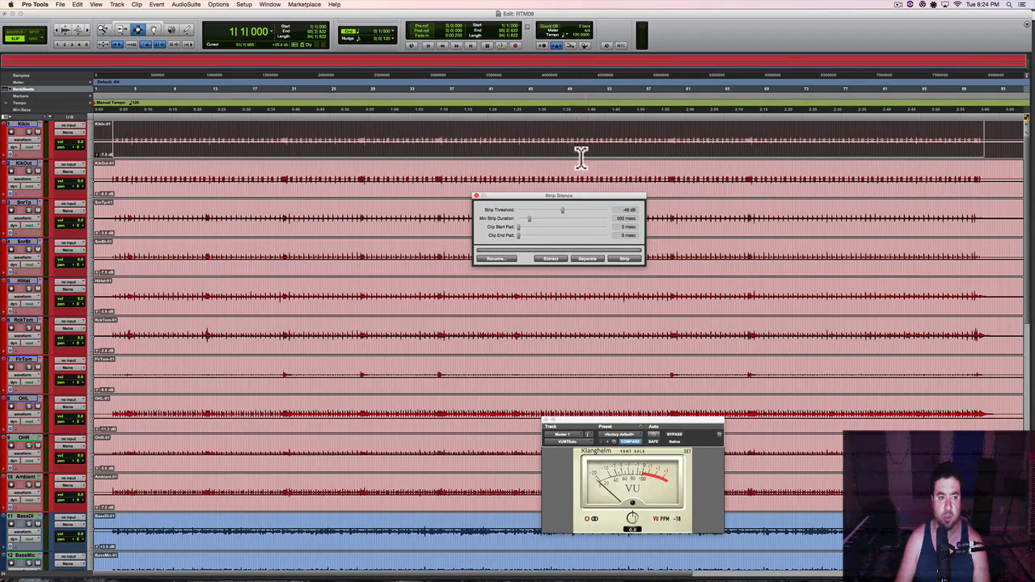
Step: Examine the Strip Silence boundaries near the first KikIn hit and across the full clip
key("t")
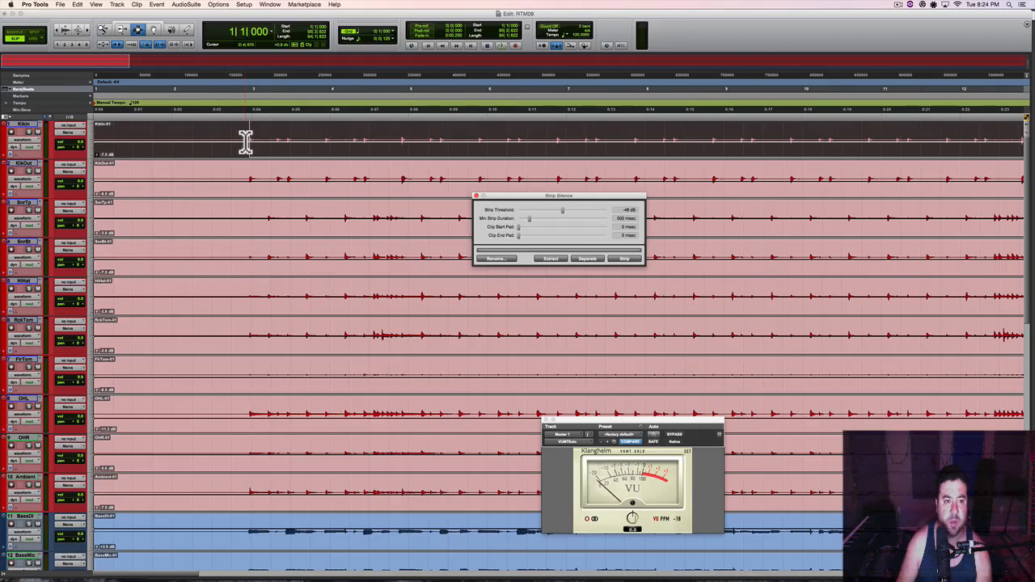
key("t")
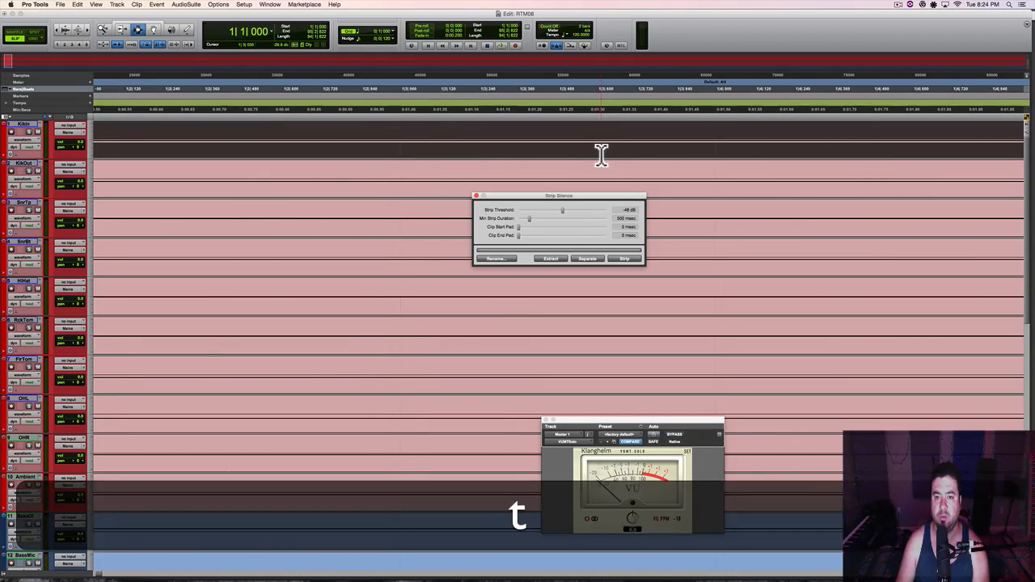
key("r")
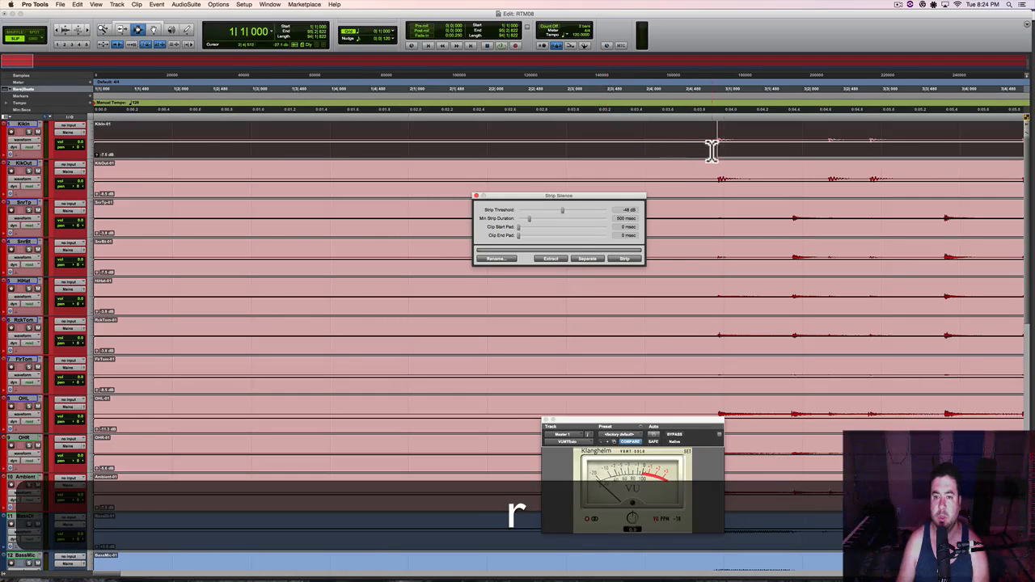
key("r")
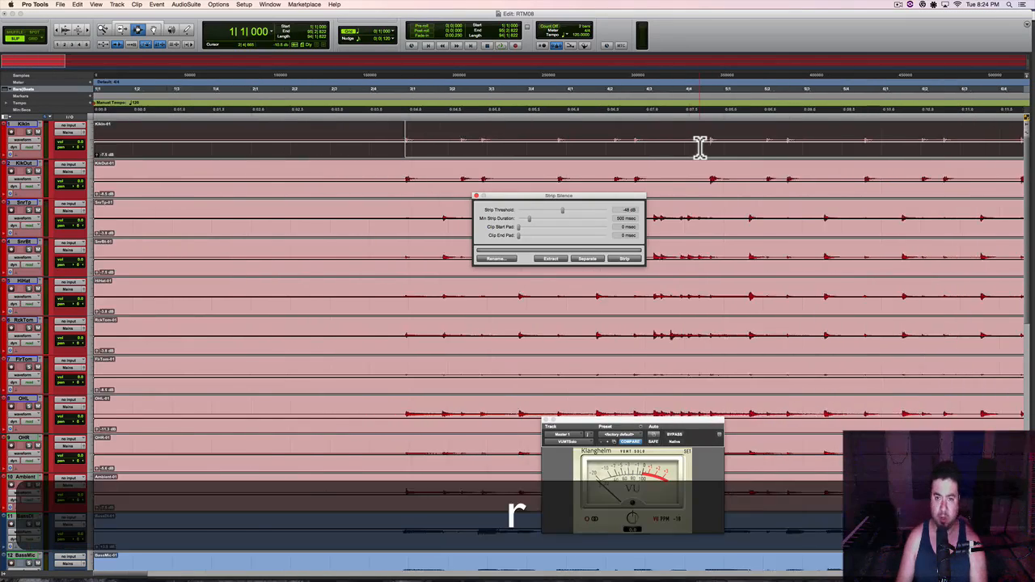
key("r")
key("r")
key("r")
key("r")
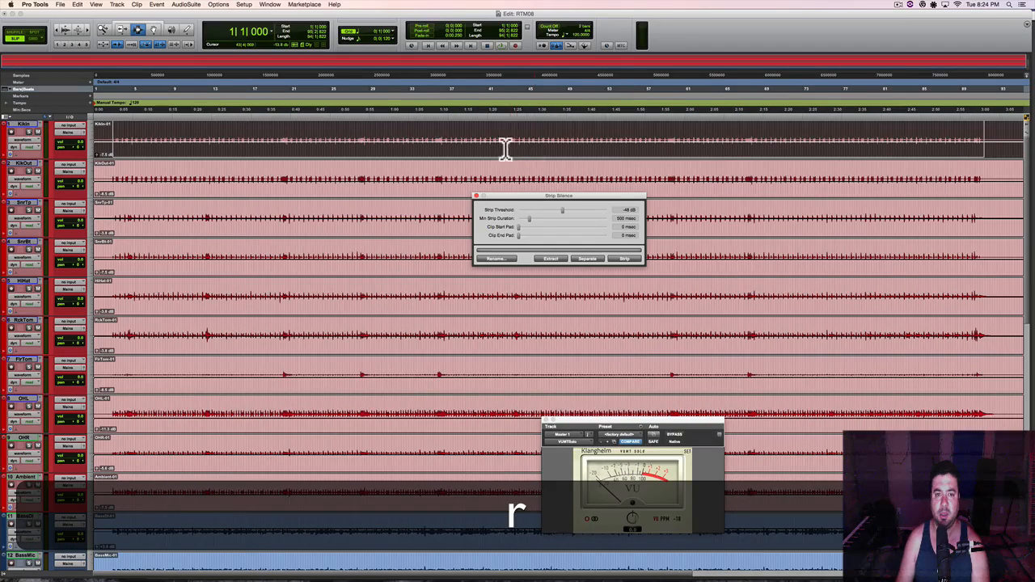
key("r")
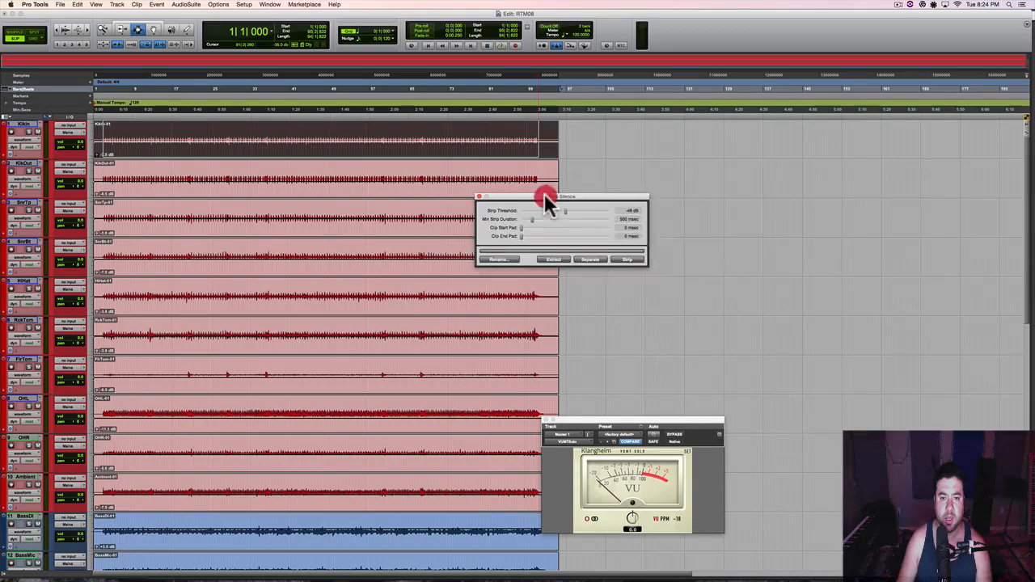
Step: Move the Strip Silence window clear of the clips and extend the KikIn selection through all drum tracks down to Ambient
left_click_drag(544, 196, 724, 173)
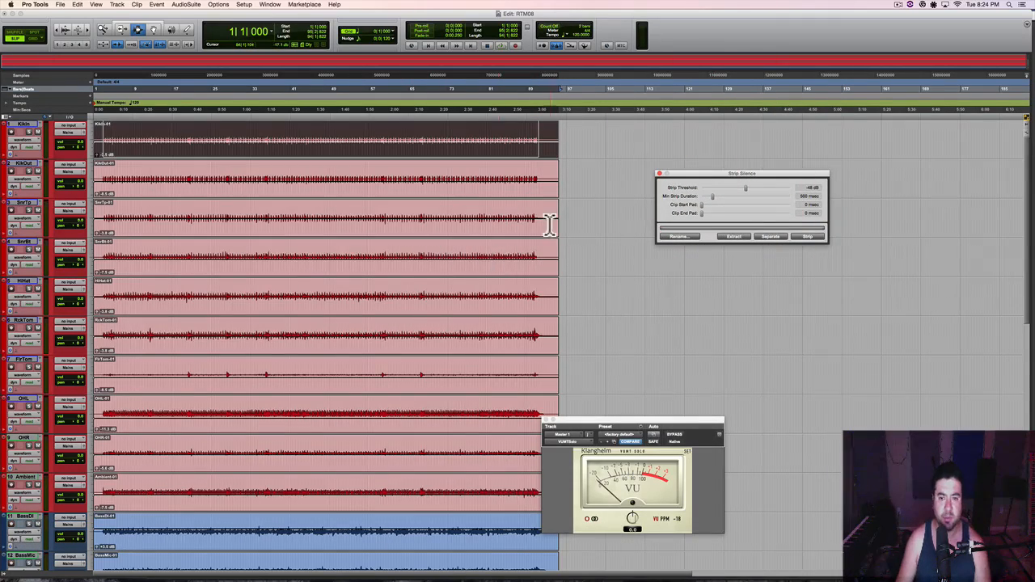
key("shift+semicolon")
key("shift+semicolon")
key("shift+semicolon")
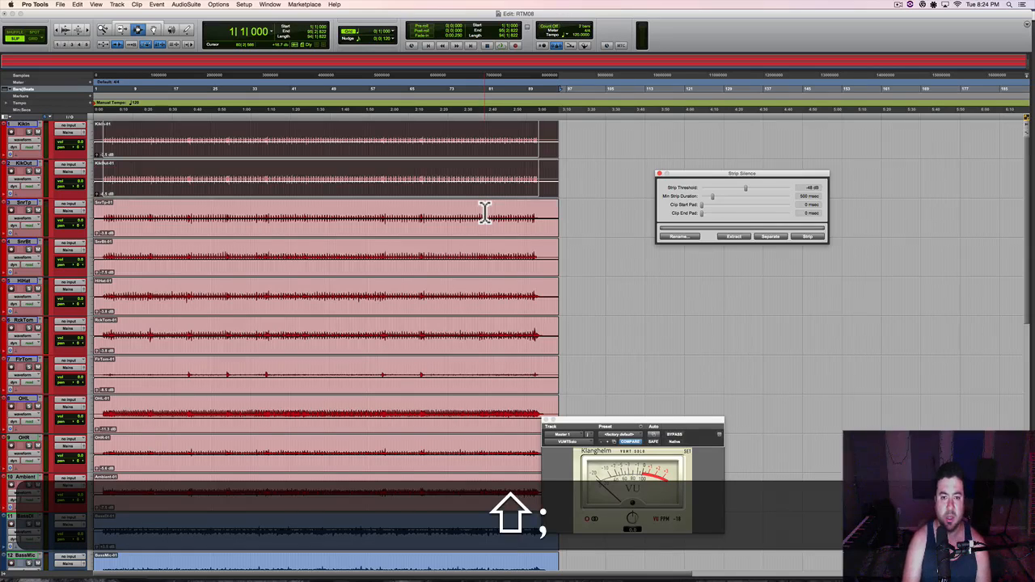
key("shift+semicolon")
key("shift+semicolon")
key("shift+semicolon")
key("shift+semicolon")
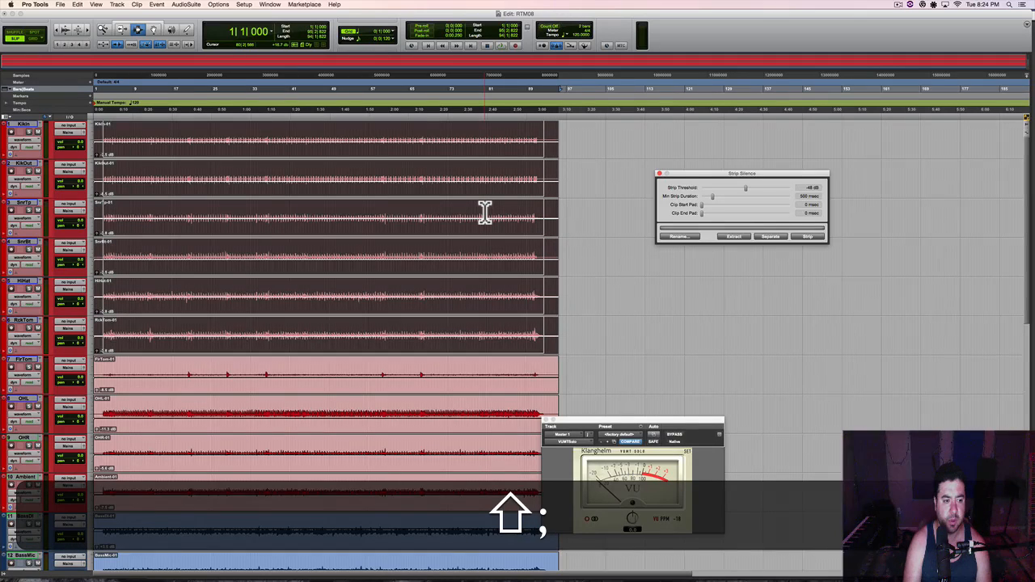
key("shift+semicolon")
key("shift+semicolon")
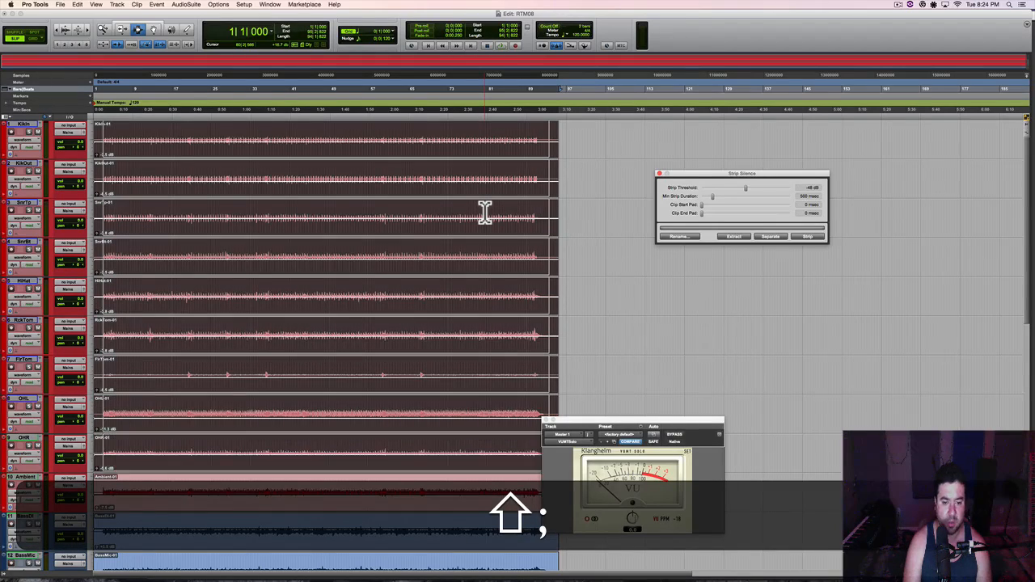
key("shift+semicolon")
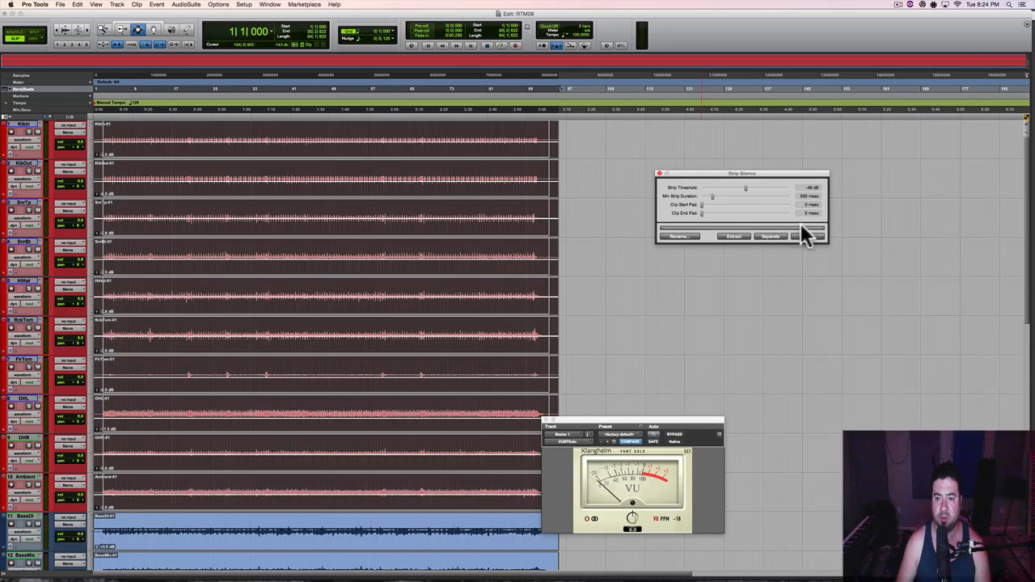
Step: Strip the silence from the selected drum clips, deselect them, and close the VU meter plug-in window
left_click(812, 243)
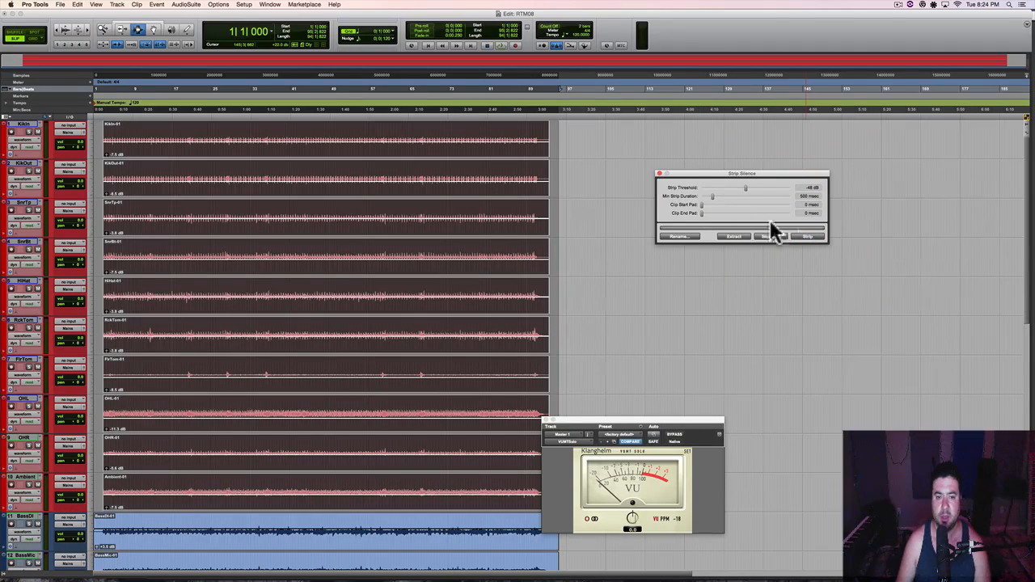
left_click(593, 183)
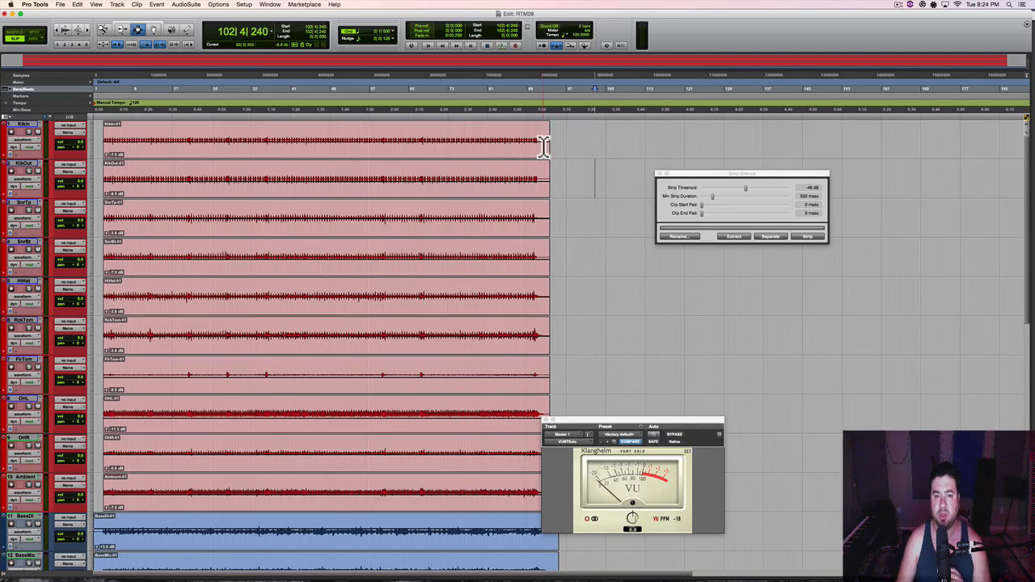
left_click(545, 422)
left_click(96, 139)
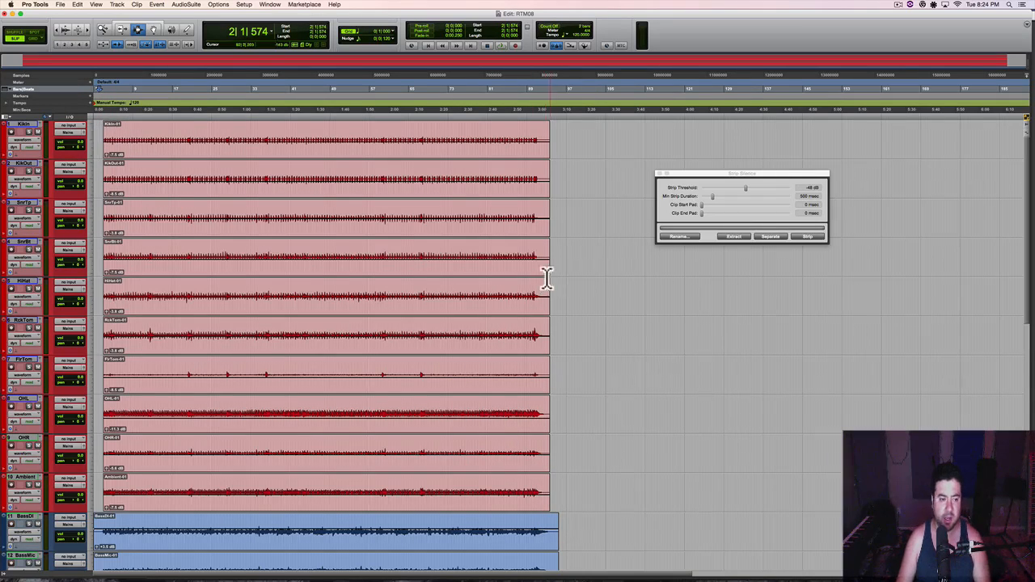
Step: Select the BassDI, BassMic and BassSub clips and strip their silence with the current settings
scroll(598, 354, "down", 7)
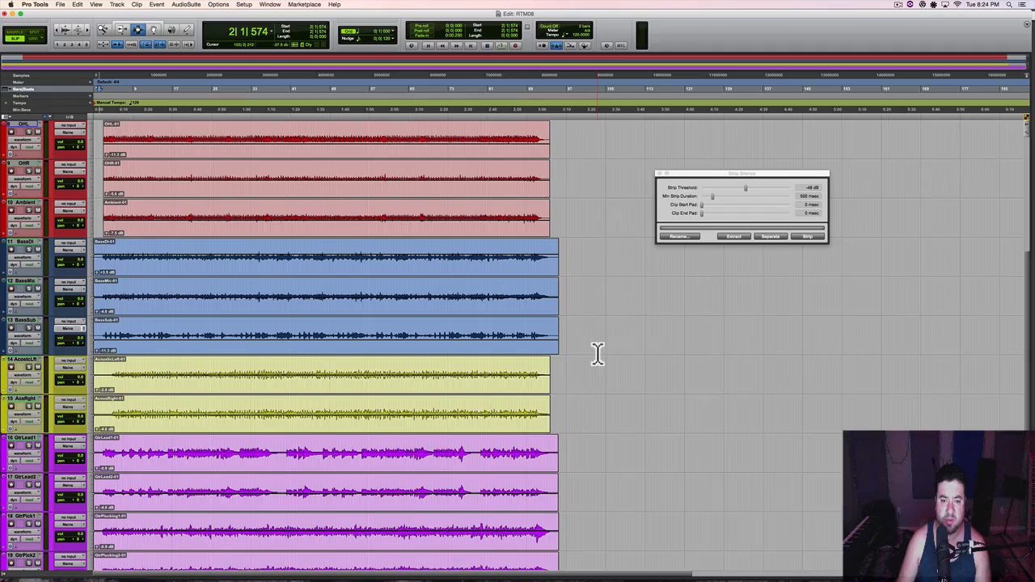
double_click(290, 269)
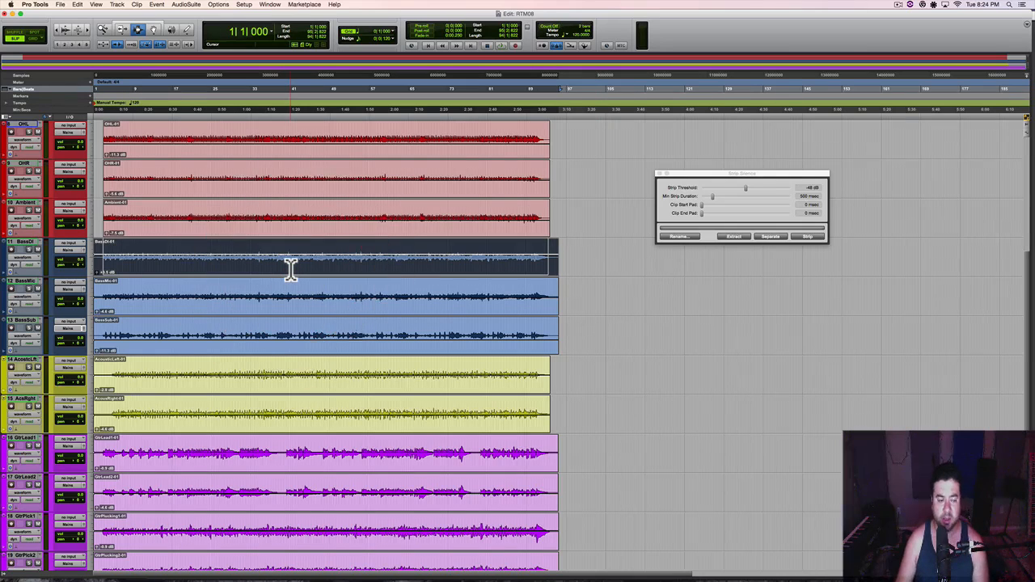
key("shift")
key("shift+semicolon")
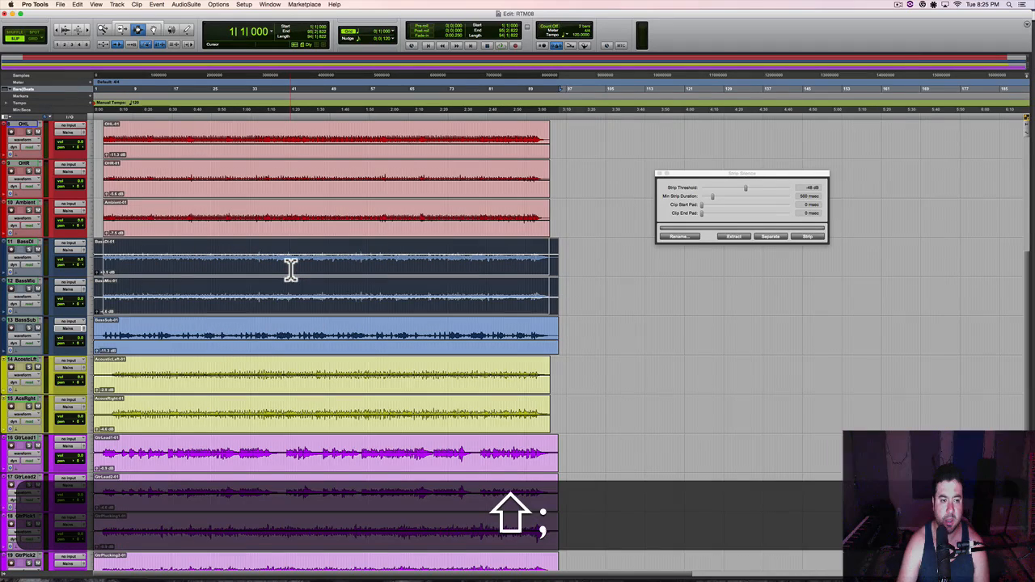
key("shift+semicolon")
key("shift+l")
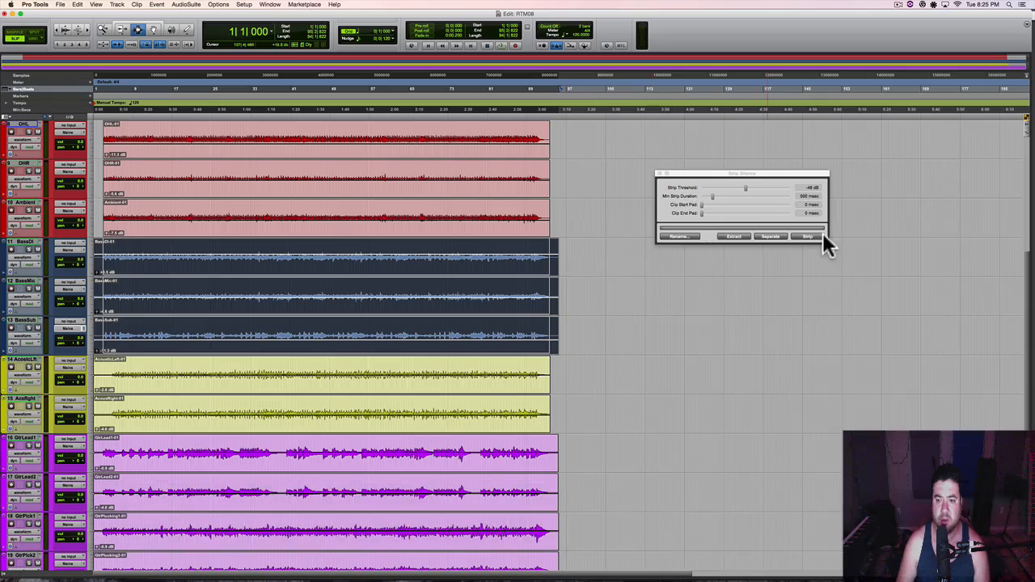
Step: Select both acoustic guitar clips, set the Strip Threshold to -47 dB, and strip their silence
double_click(401, 366)
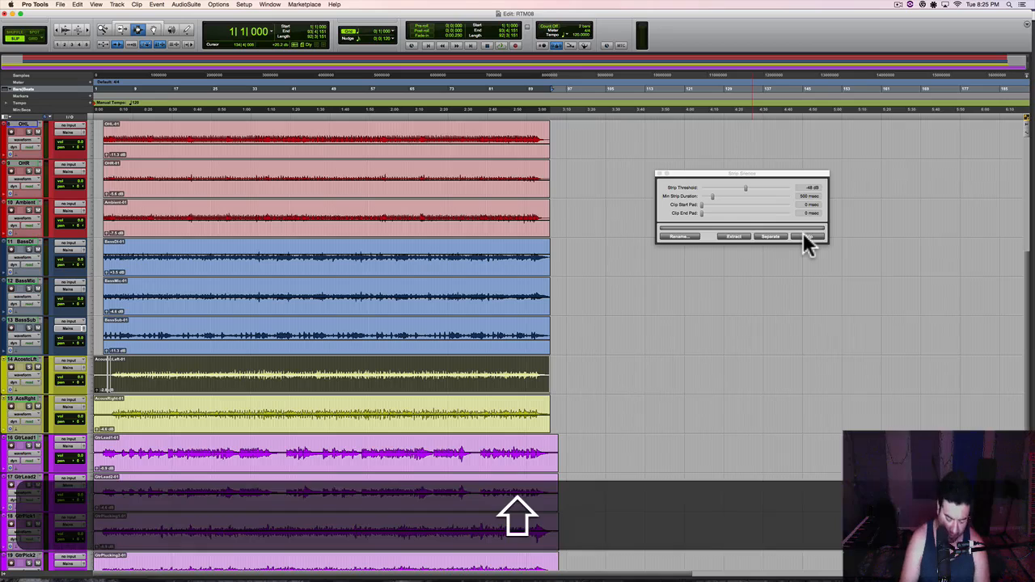
key("shift+semicolon")
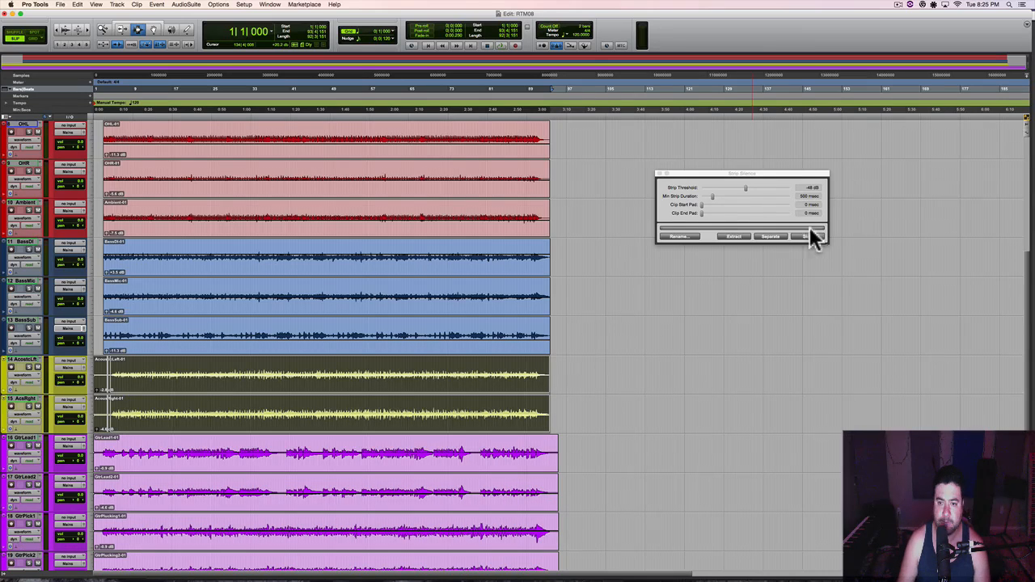
mouse_move(748, 190)
left_mouse_down()
mouse_move(732, 194)
mouse_move(748, 193)
left_mouse_up()
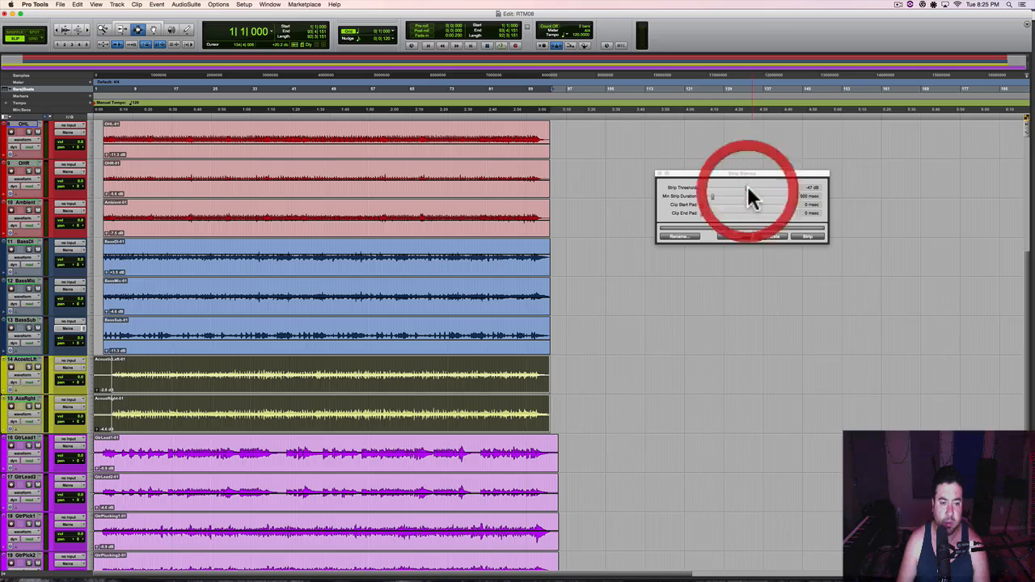
left_click(809, 236)
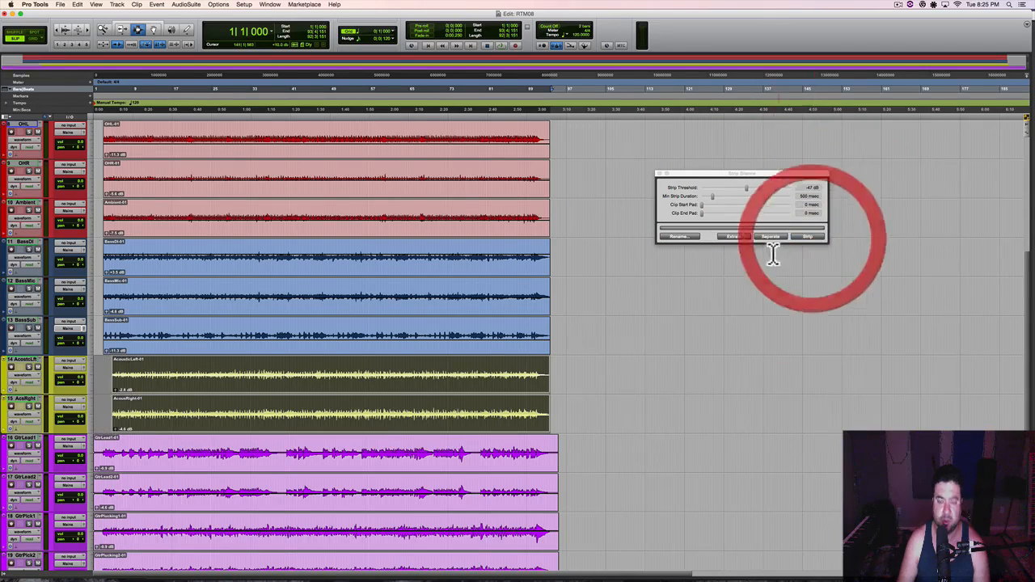
Step: Check the Strip Silence boundaries around GtrLead1's second gap and strip the silence from the full GtrLead1 and GtrLead2 clips
key("alt+a")
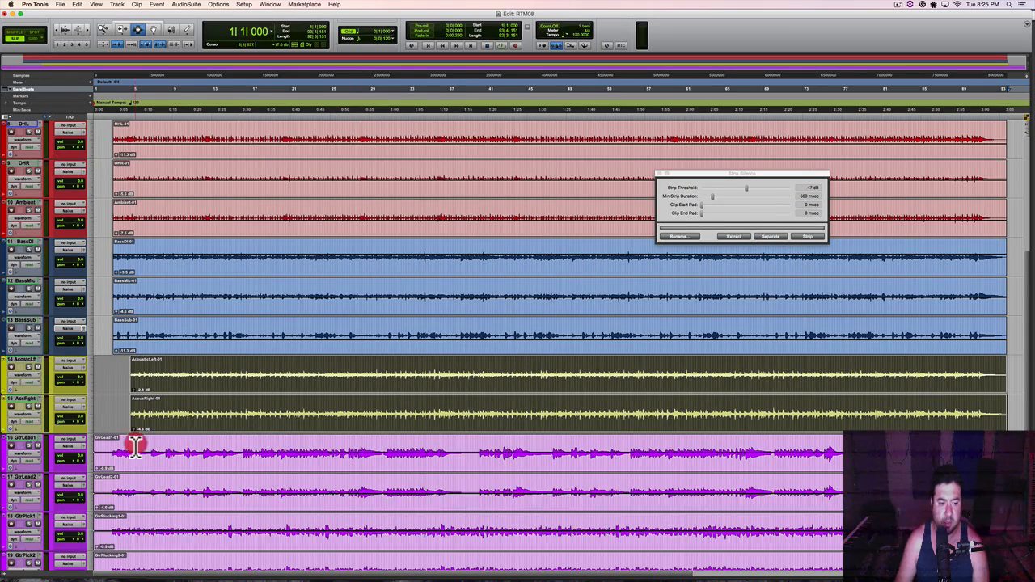
left_click(129, 441)
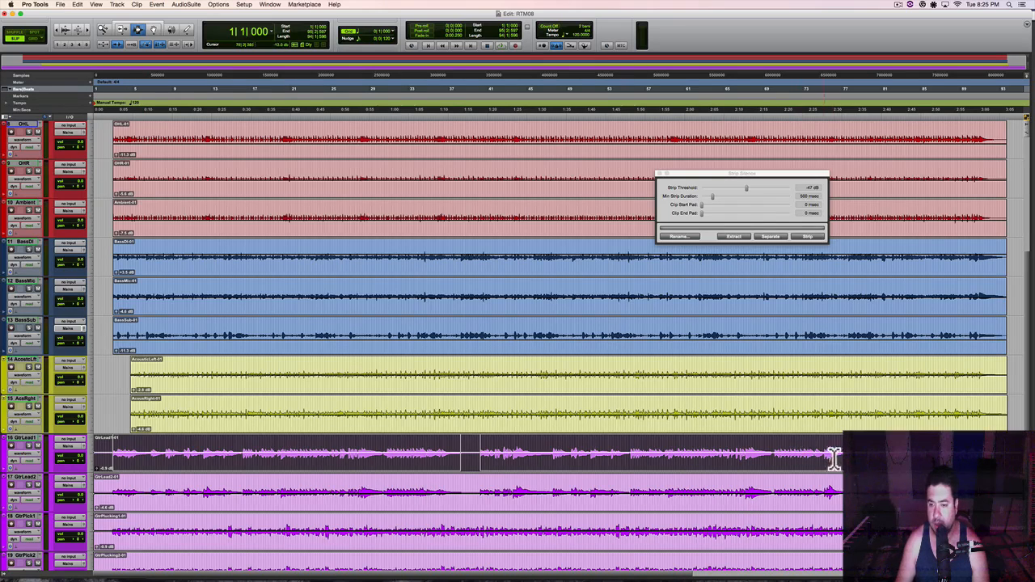
left_click_drag(890, 453, 814, 453)
key("alt+f")
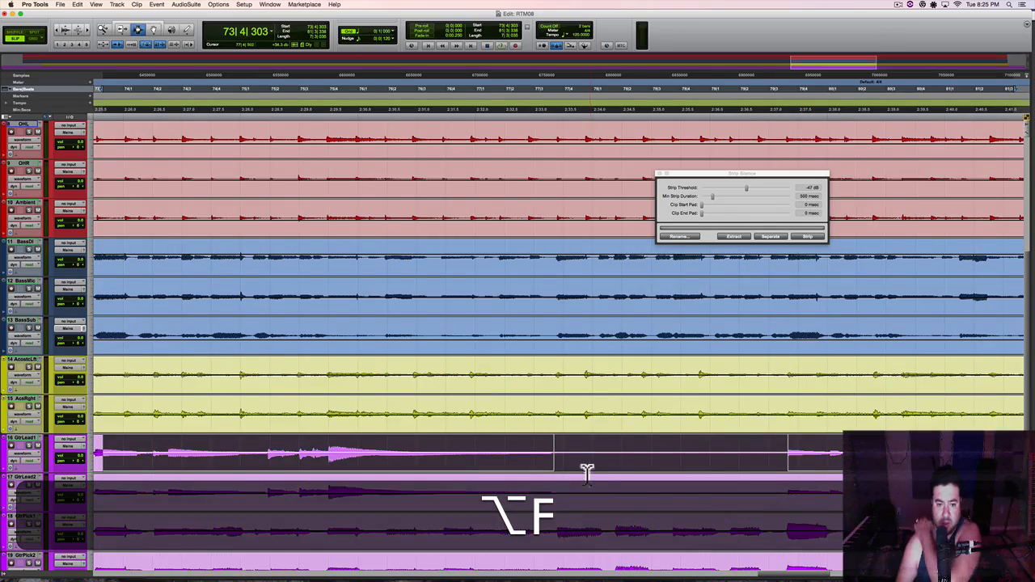
left_click(555, 455)
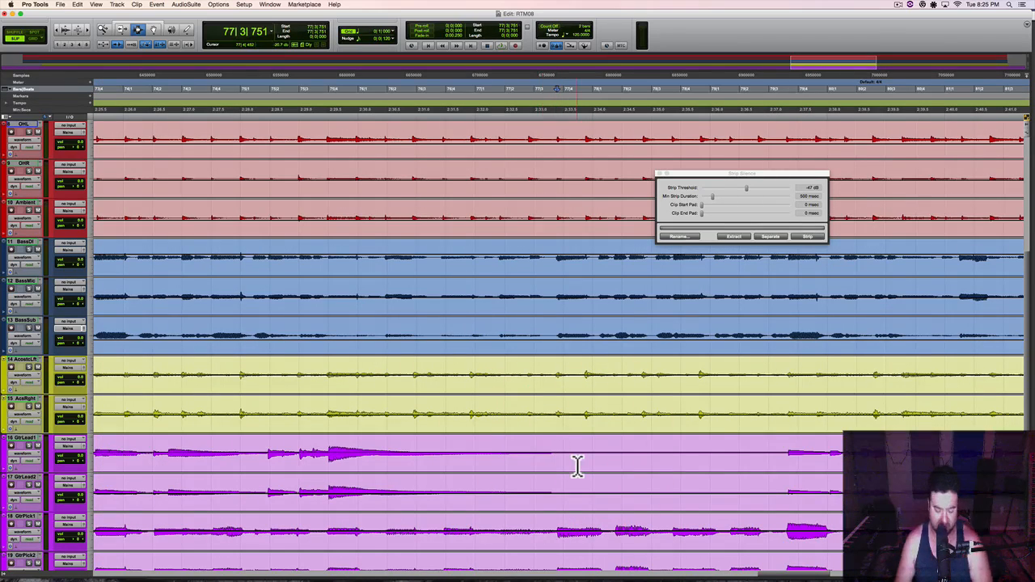
key("alt+a")
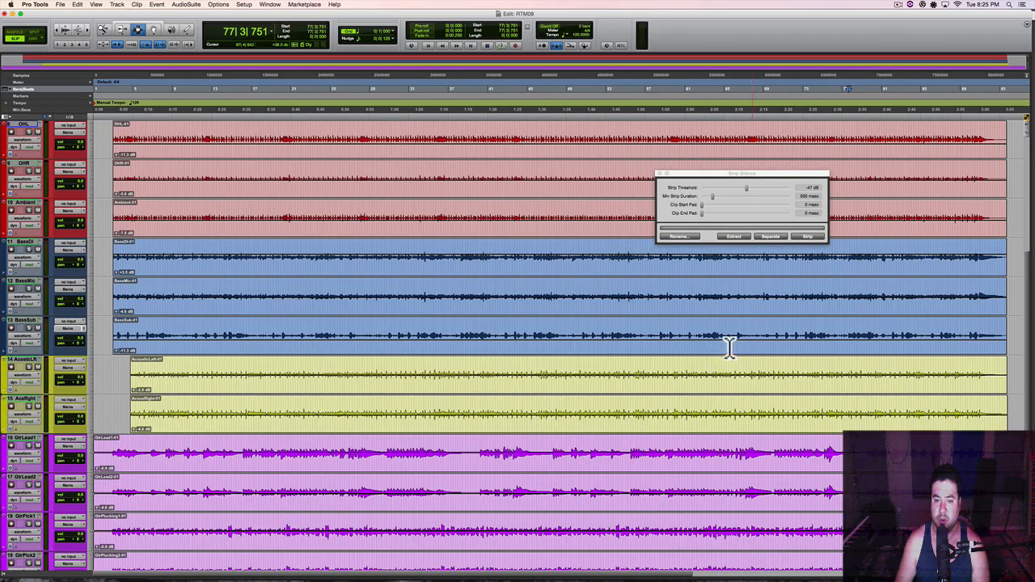
double_click(589, 462)
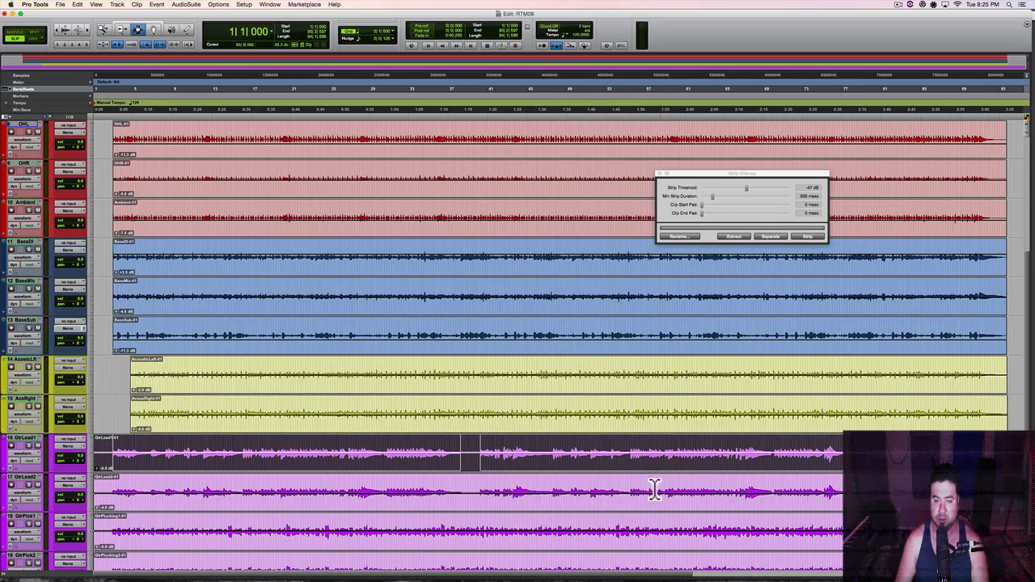
left_click(502, 495, "shift")
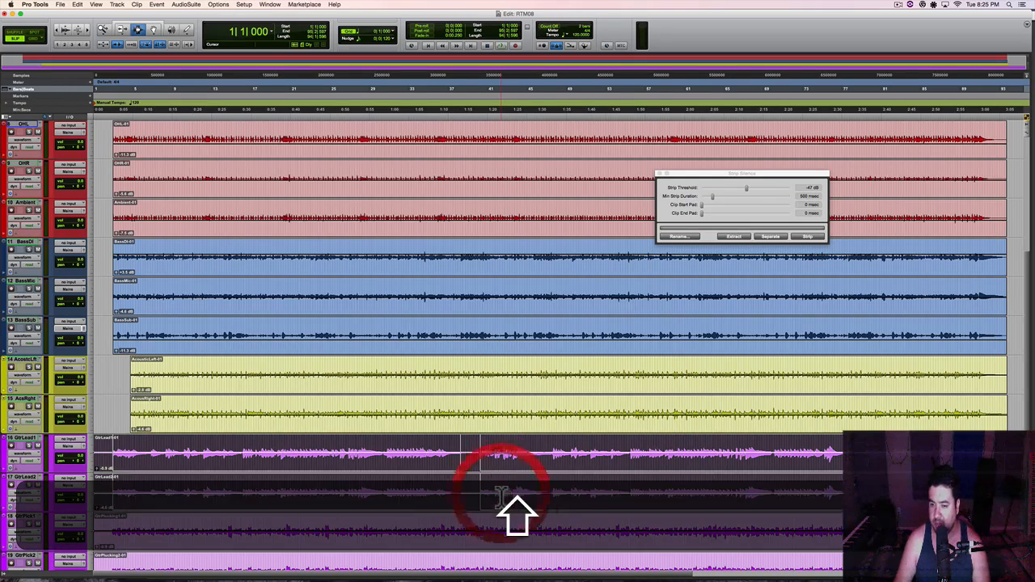
left_click(808, 236)
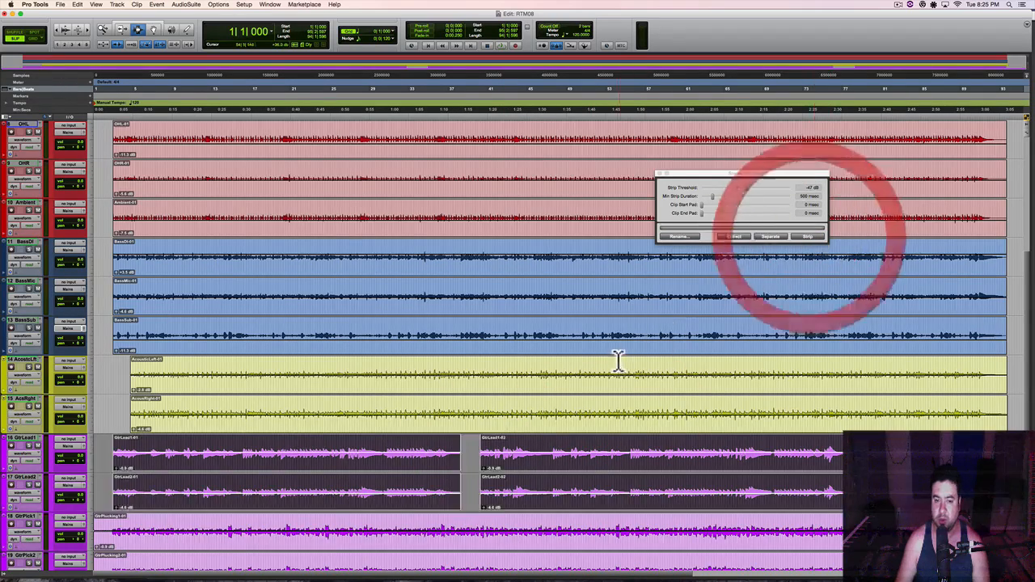
Step: Select the clips on GtrPick1 and GtrPick2 together and strip their silence
scroll(617, 361, "down", 5)
double_click(369, 350)
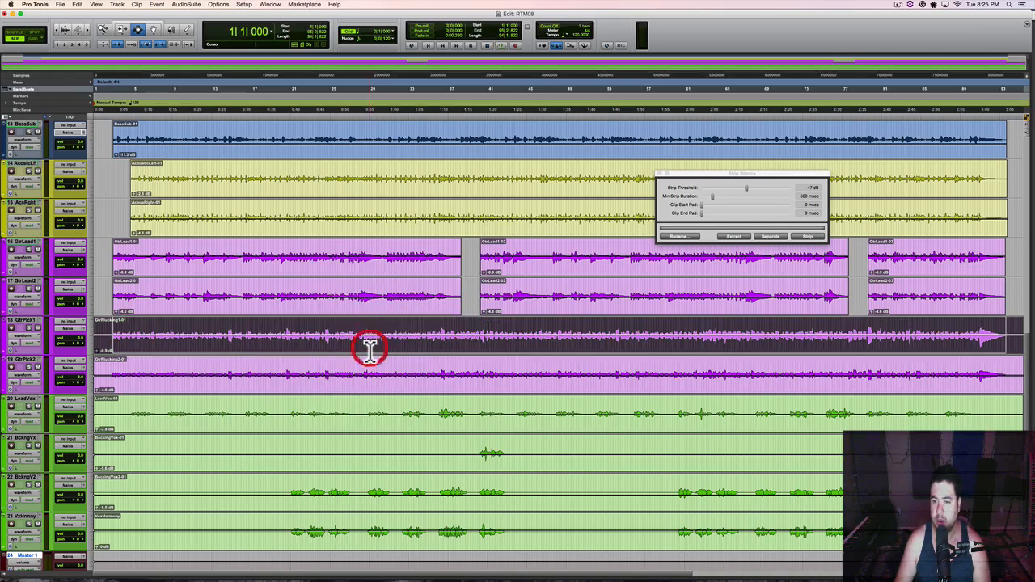
key("shift+semicolon")
left_click(796, 235)
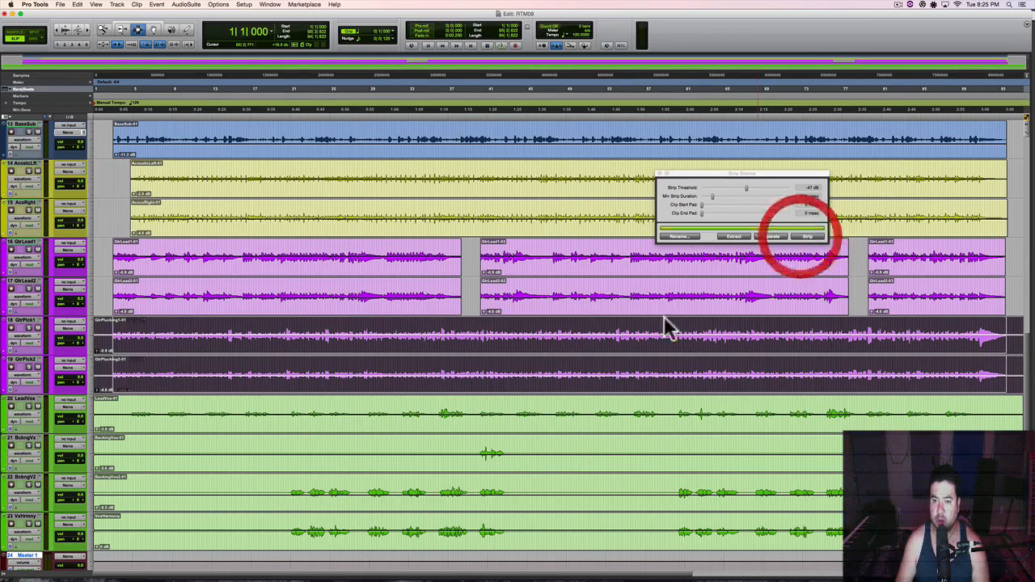
Step: Examine the Strip Silence boundaries between the LeadVox phrases from about bar 37 to bar 53
scroll(485, 358, "down", 2)
double_click(484, 354)
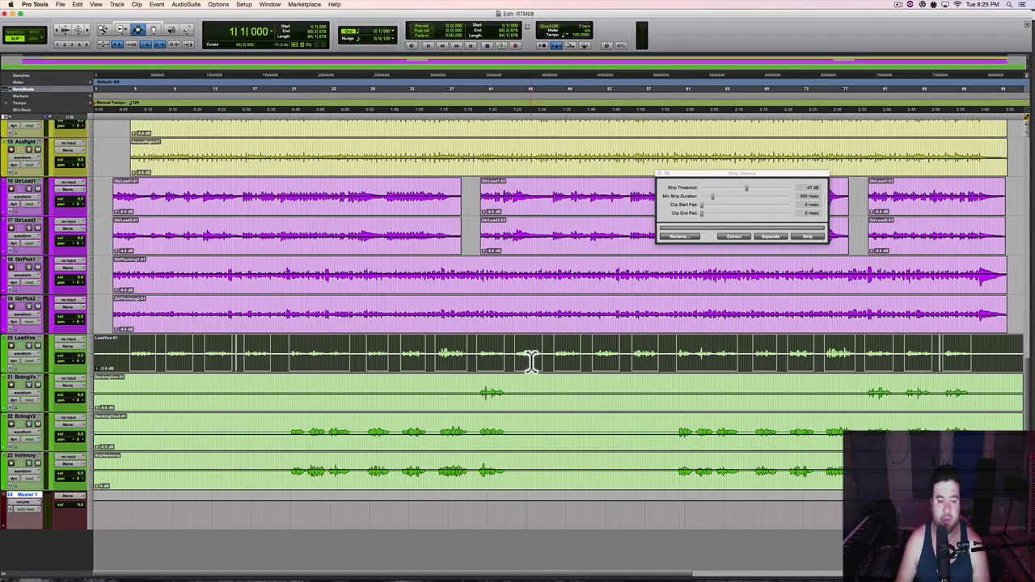
left_click_drag(453, 353, 613, 359)
key("alt+f")
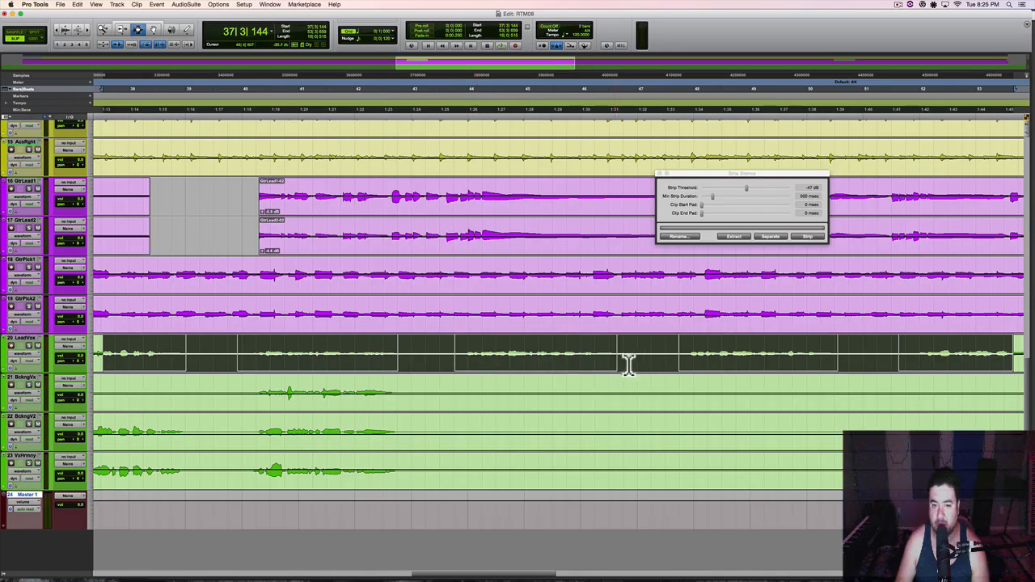
left_click(615, 356)
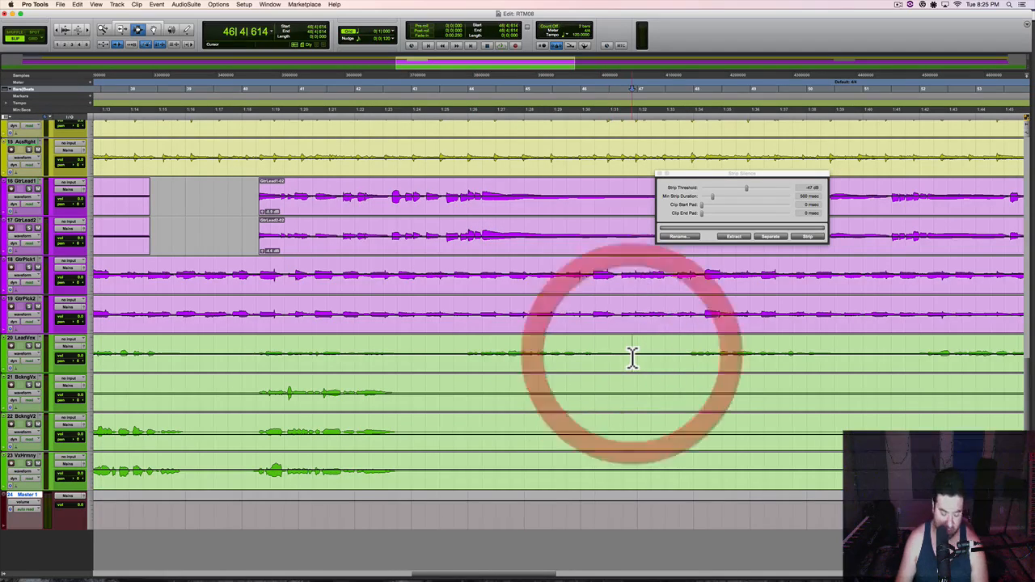
key("alt+a")
Step: Select all four vocal clips, set Strip Threshold to -37 dB and Min Strip Duration to 1473 msec, and strip their silence
double_click(630, 356)
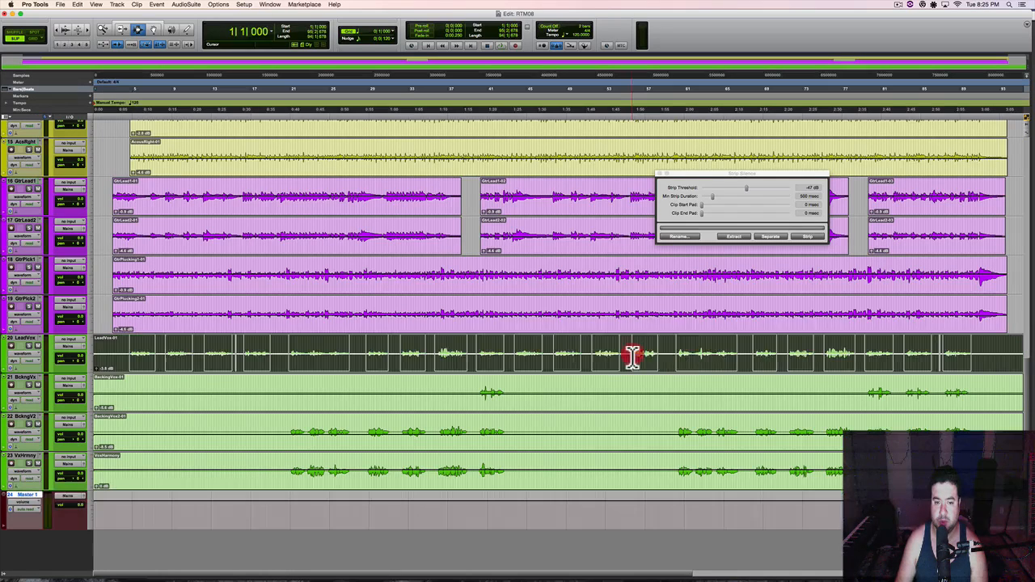
left_click(663, 397, "shift")
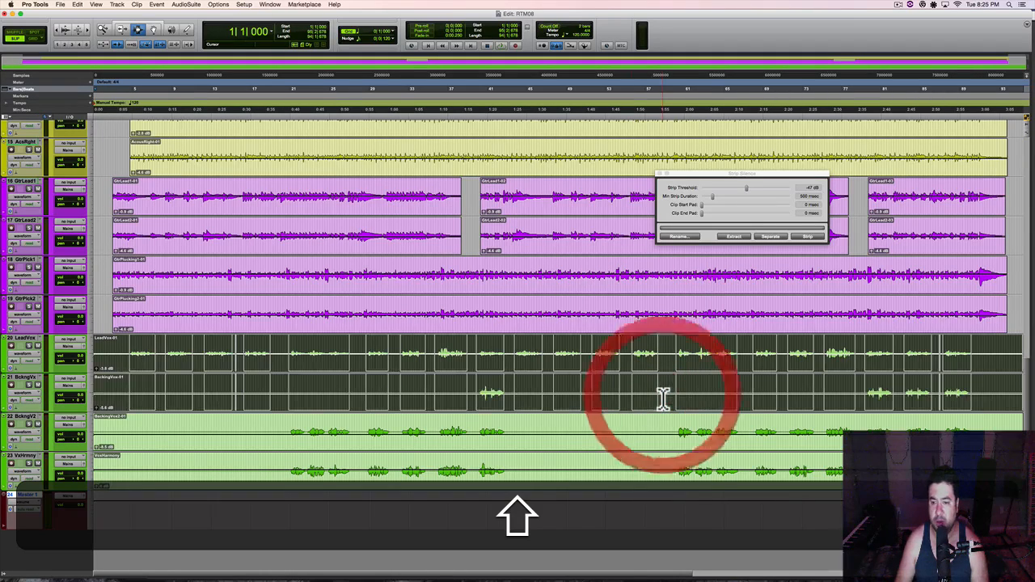
left_click(627, 437, "shift")
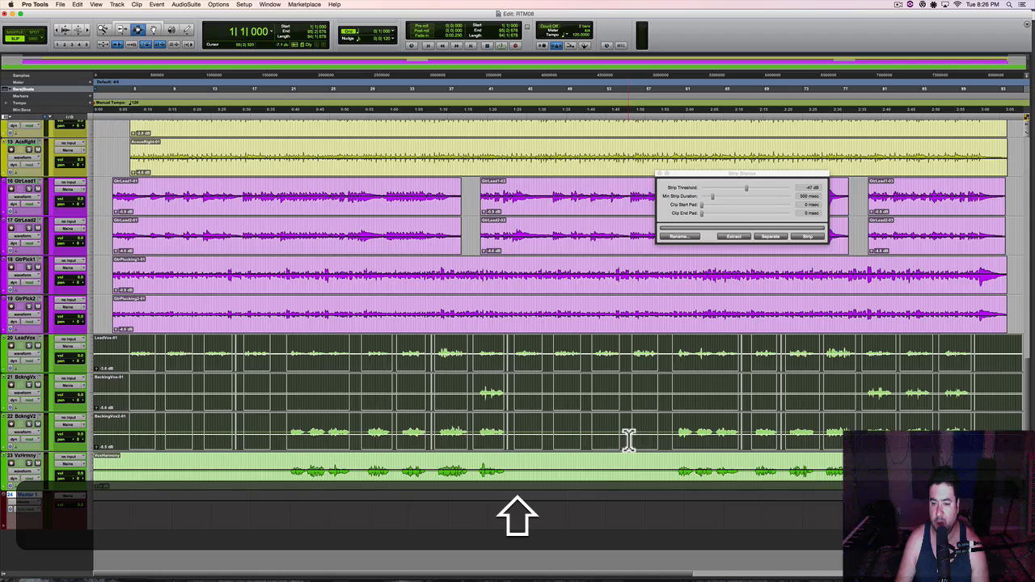
left_click(619, 465, "shift")
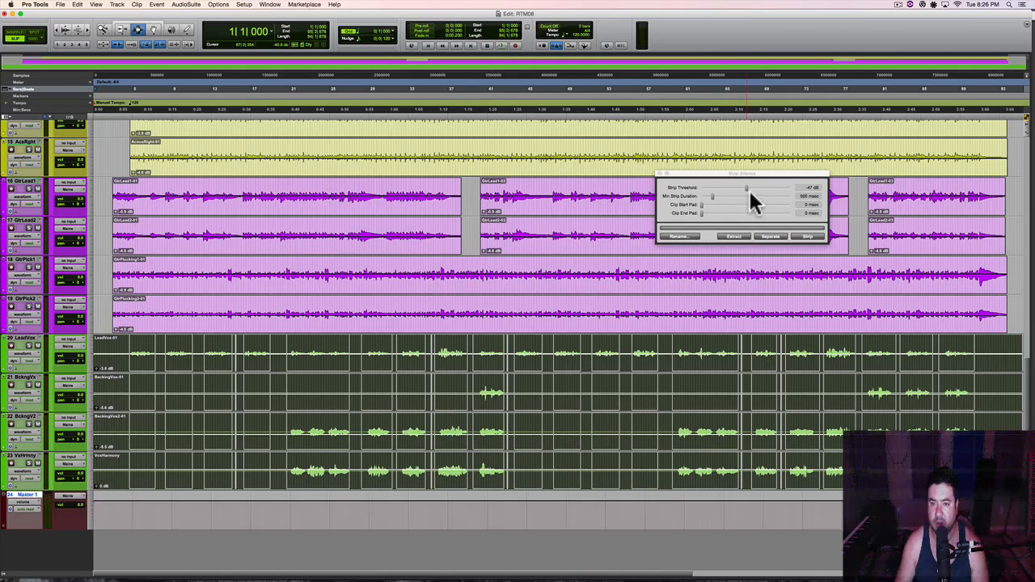
left_click(747, 188)
mouse_move(749, 189)
left_mouse_down()
mouse_move(719, 198)
mouse_move(736, 198)
left_mouse_up()
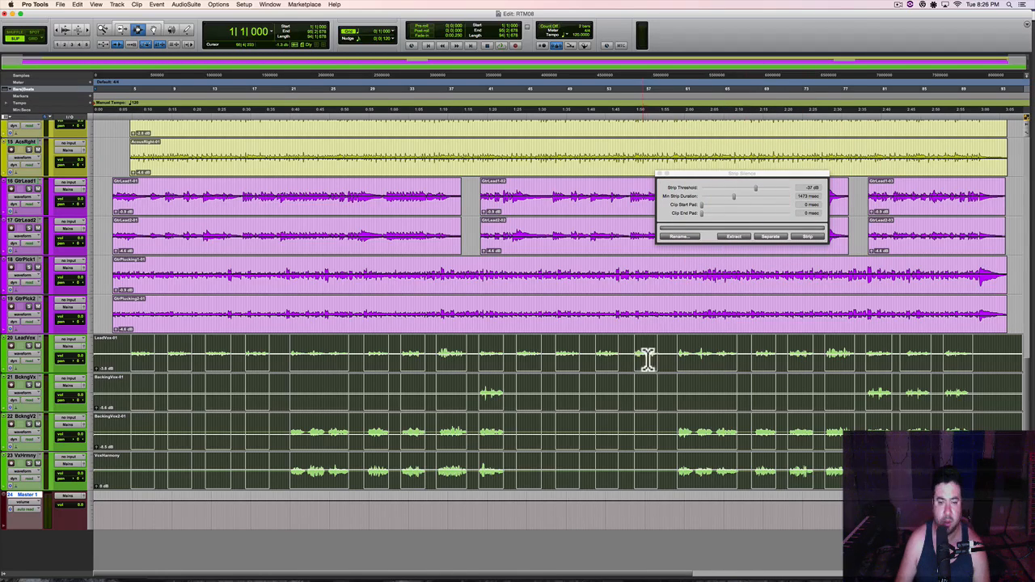
left_click(808, 237)
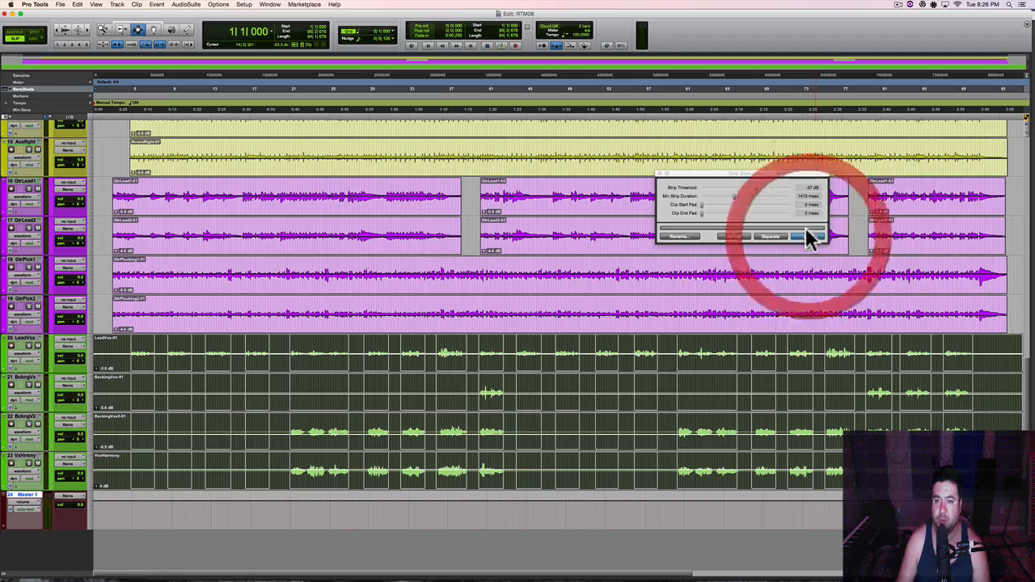
Step: Audition the stripped vocals by playing the session from just before the first LeadVox clip near bar 5, and save the session
left_click(125, 360)
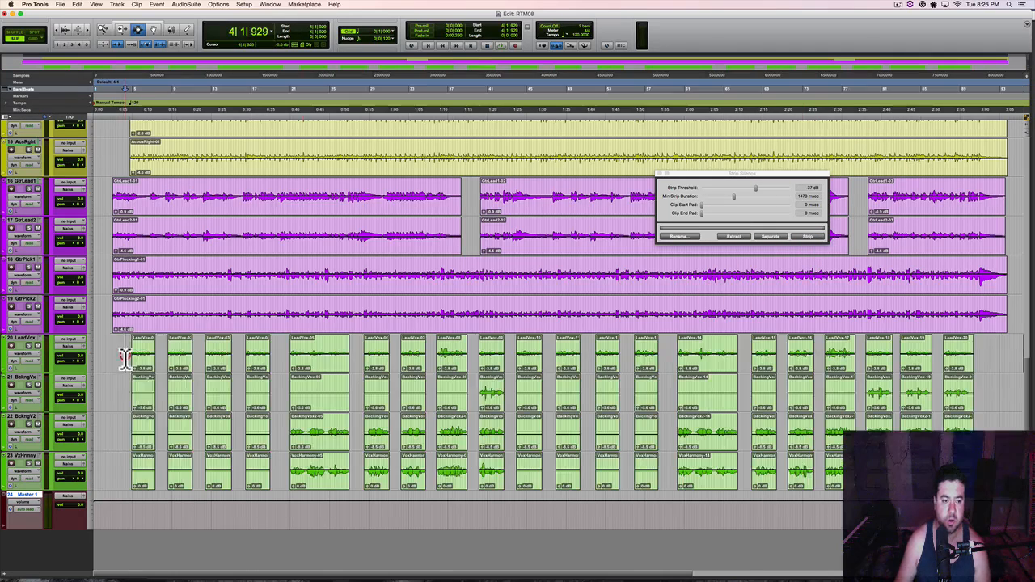
left_click(132, 362)
key("space")
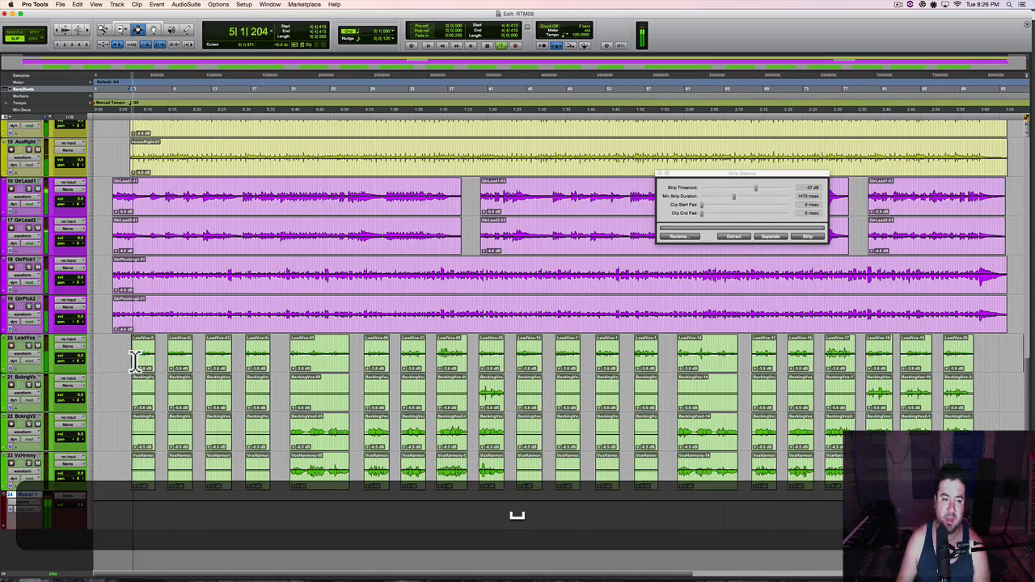
key("super+space")
key("super+s")
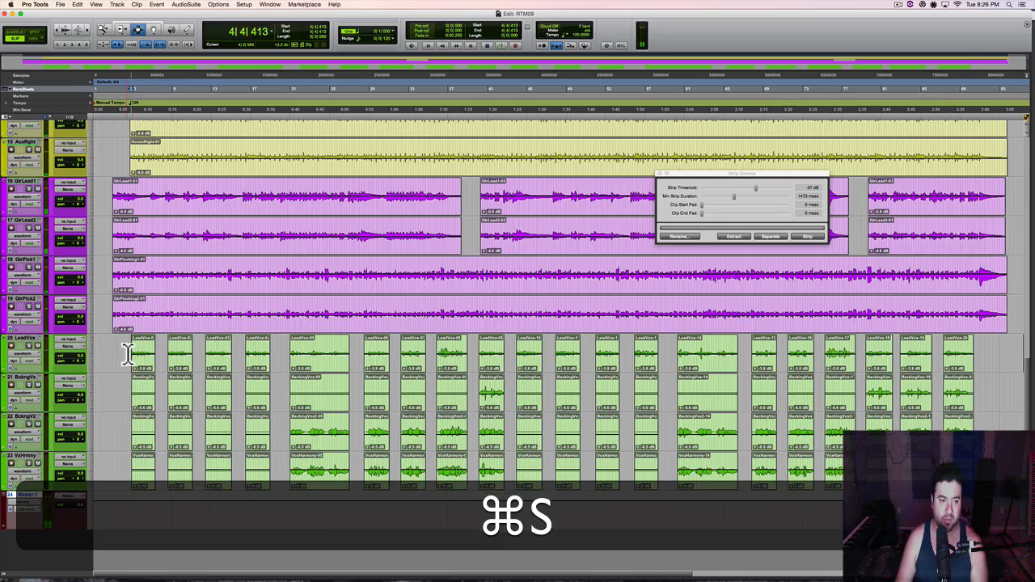
key("super+space")
key("space")
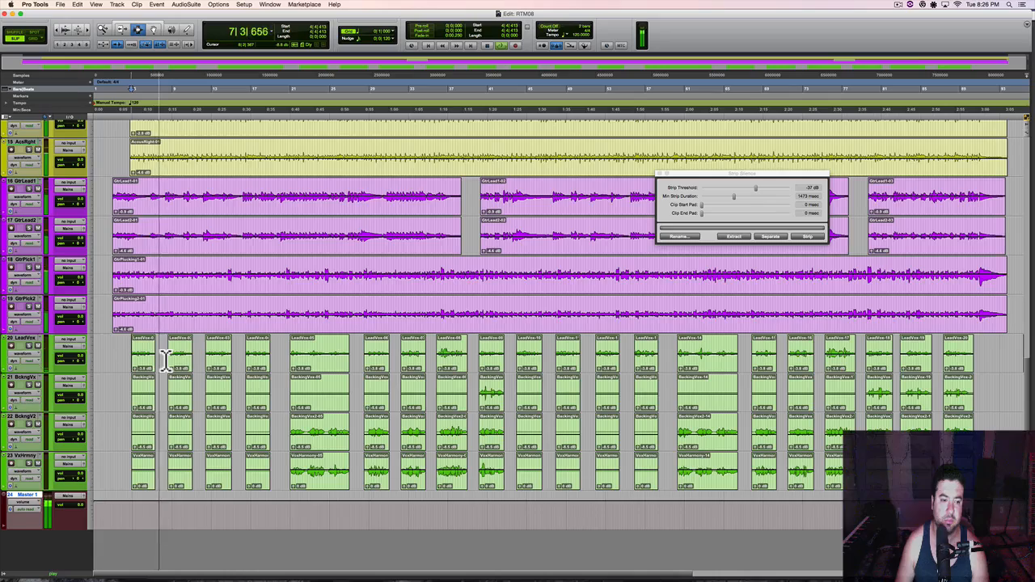
key("super+space")
key("super+s")
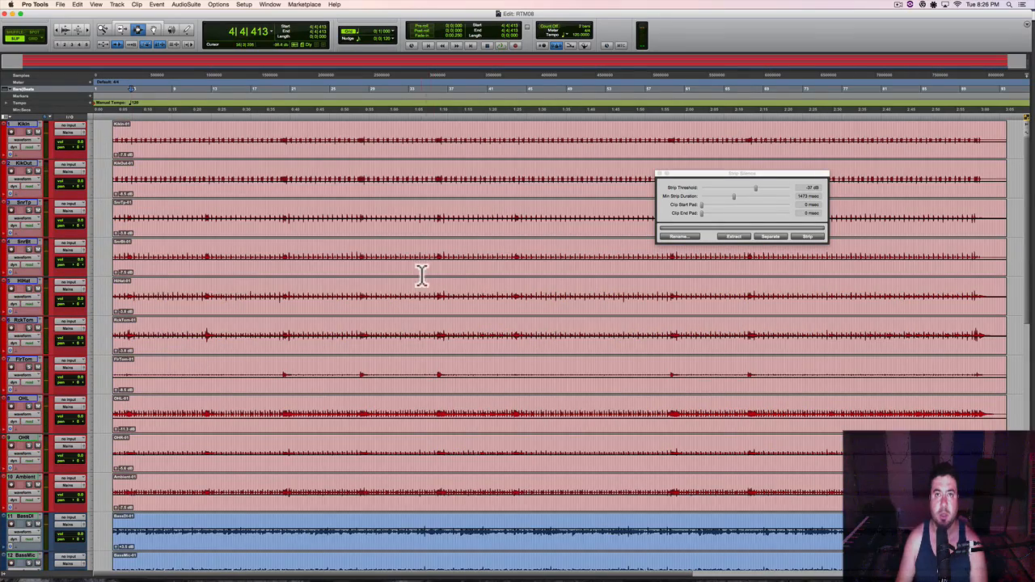
Step: Open the VUMTSolo meter on Master 1 in the Mix window and play the session to check the master level
key("super+equal")
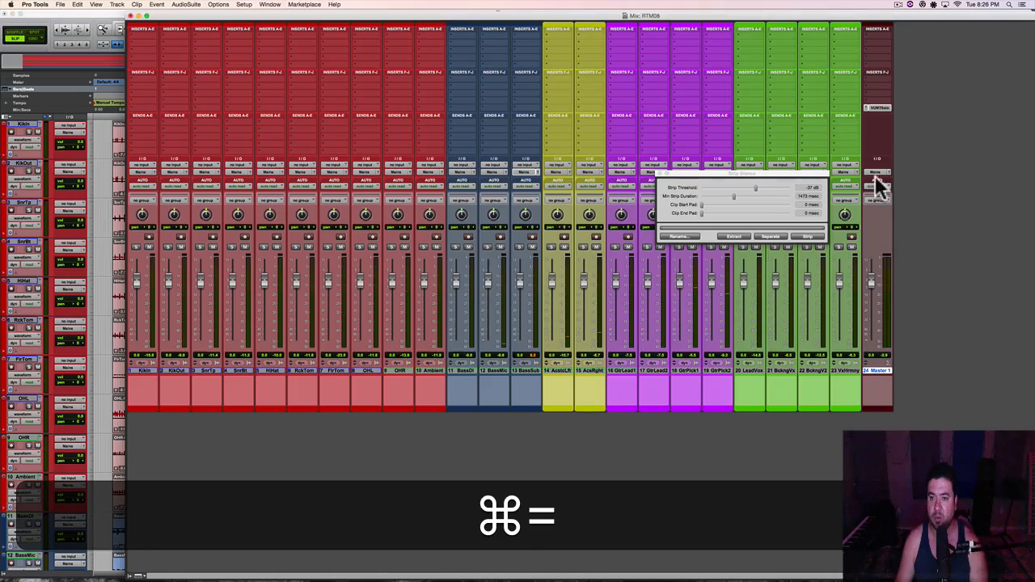
left_click(879, 108)
key("space")
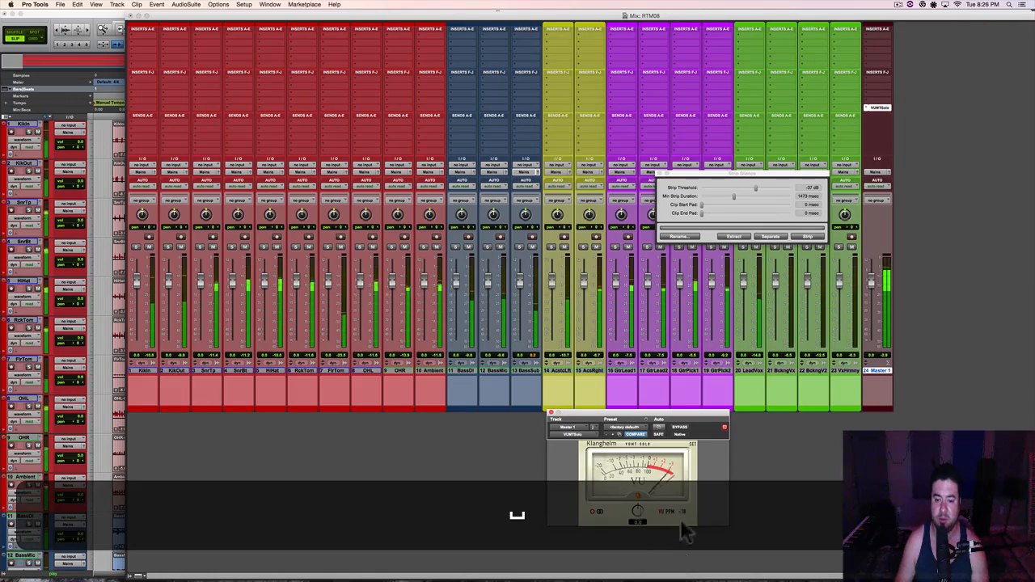
key("space")
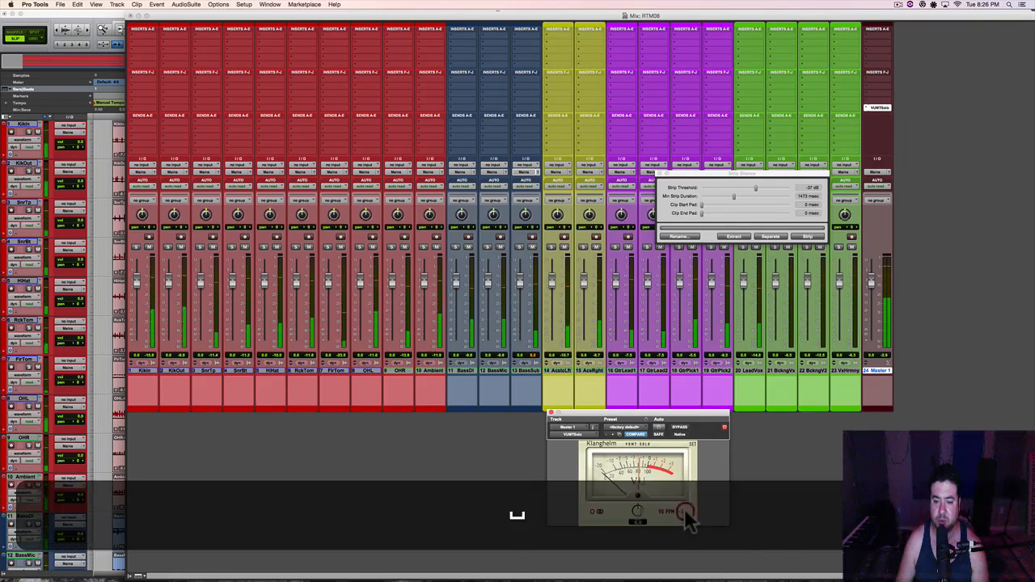
Step: Change the reference level of the VUMTSolo meter on Master 1 and play the session again to check it
left_click(684, 509)
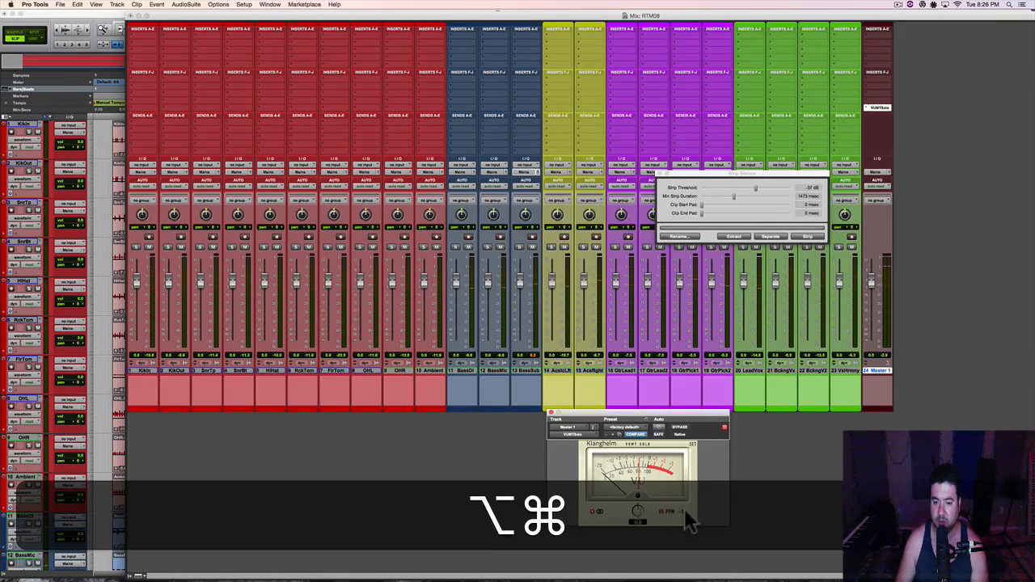
left_click(685, 509, "alt+super")
key("super+minus")
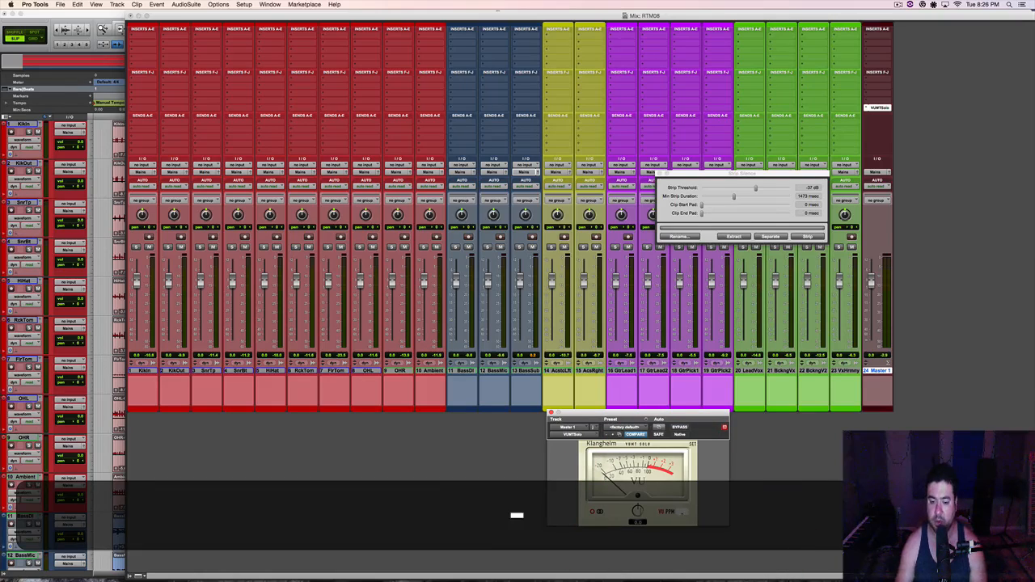
key("space")
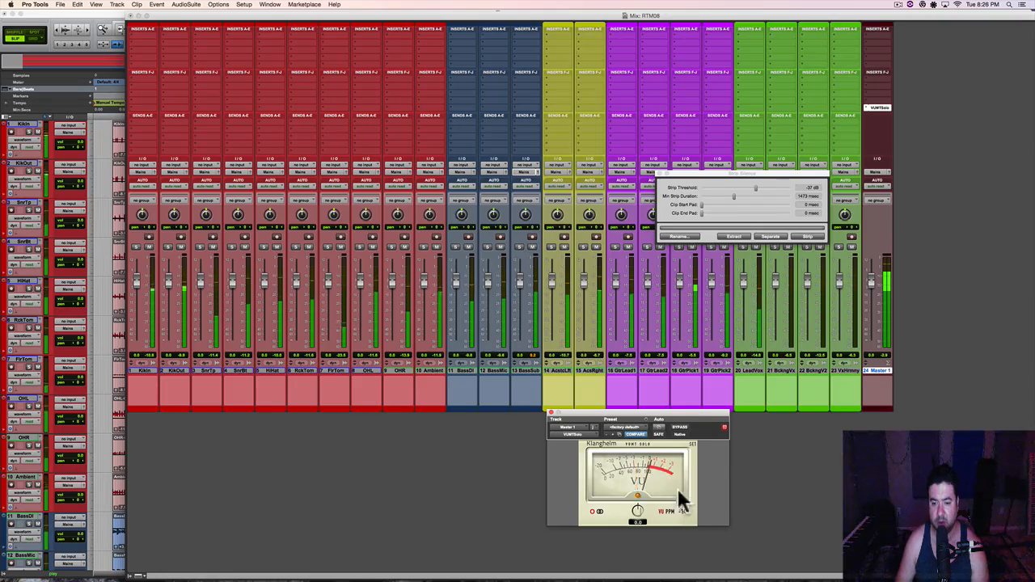
Step: Stop playback and set the VU meter plug-in's reference level on the Master 1 track to -18
key("space")
left_click(682, 511, "super")
left_click(680, 510, "super")
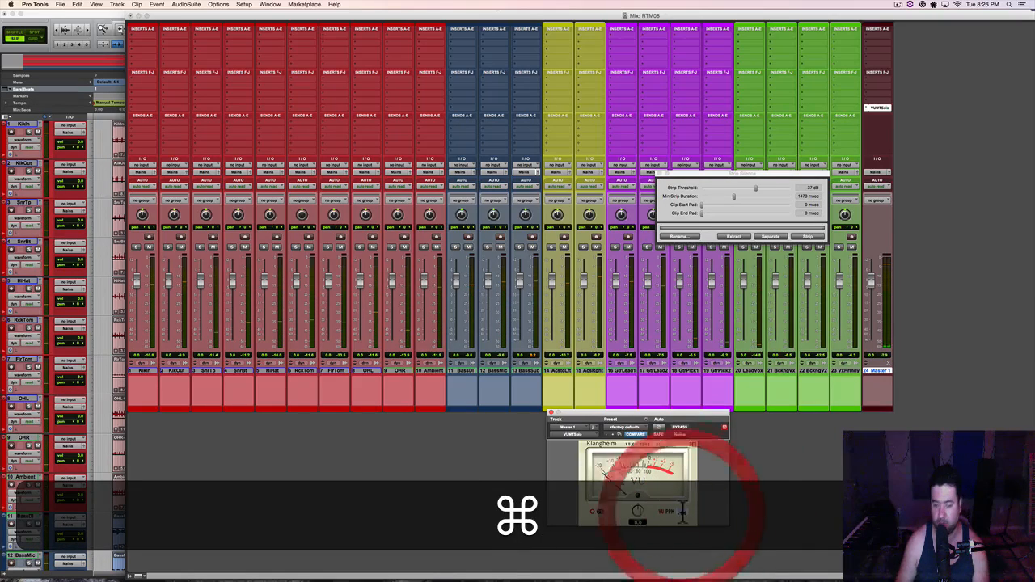
type("-18")
key("Return")
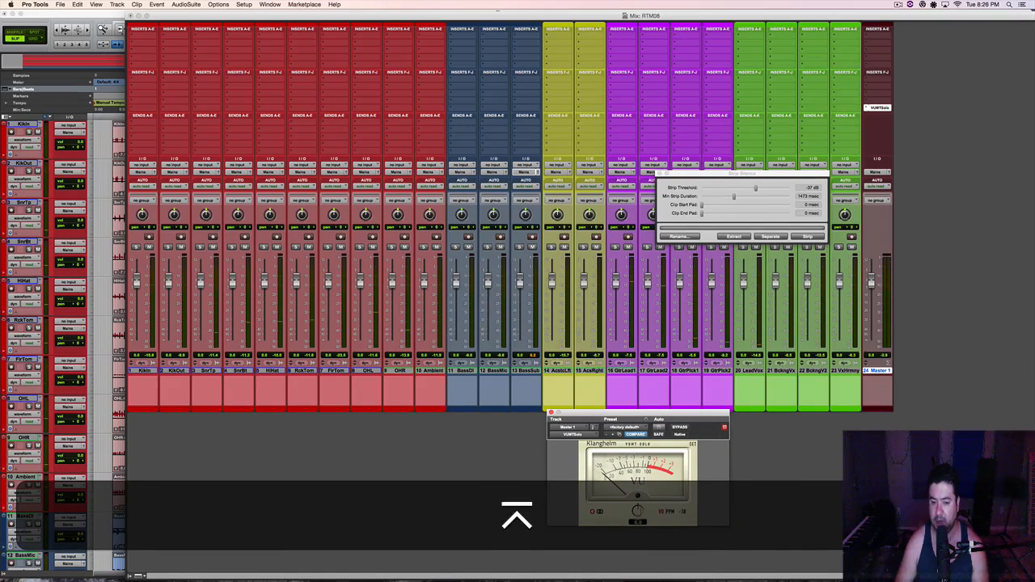
left_click(808, 505)
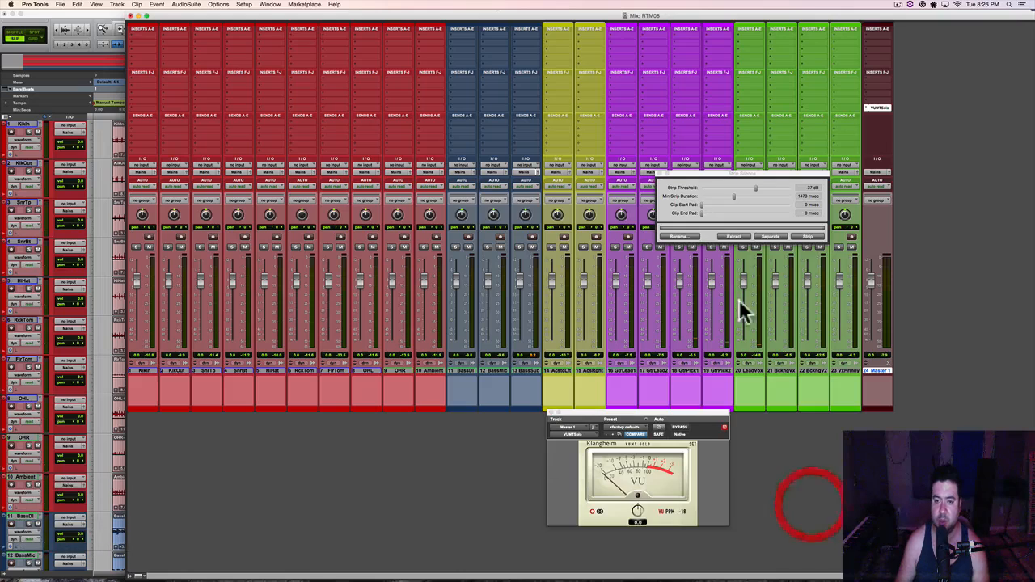
Step: Close the Strip Silence window and move the VU meter plug-in slightly lower, clear of the mixer channels
left_click(659, 172)
left_click(781, 481)
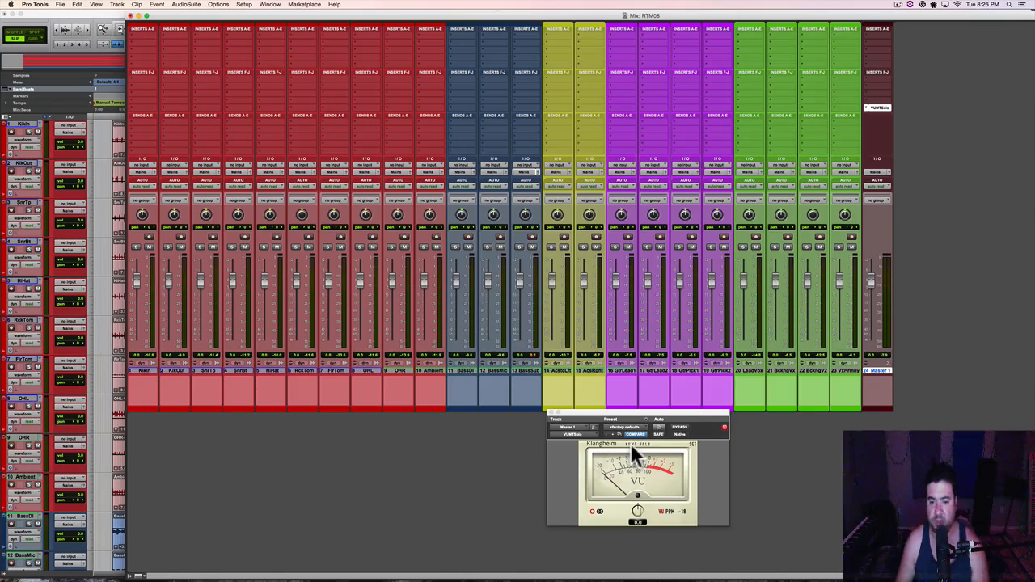
left_click_drag(645, 412, 646, 424)
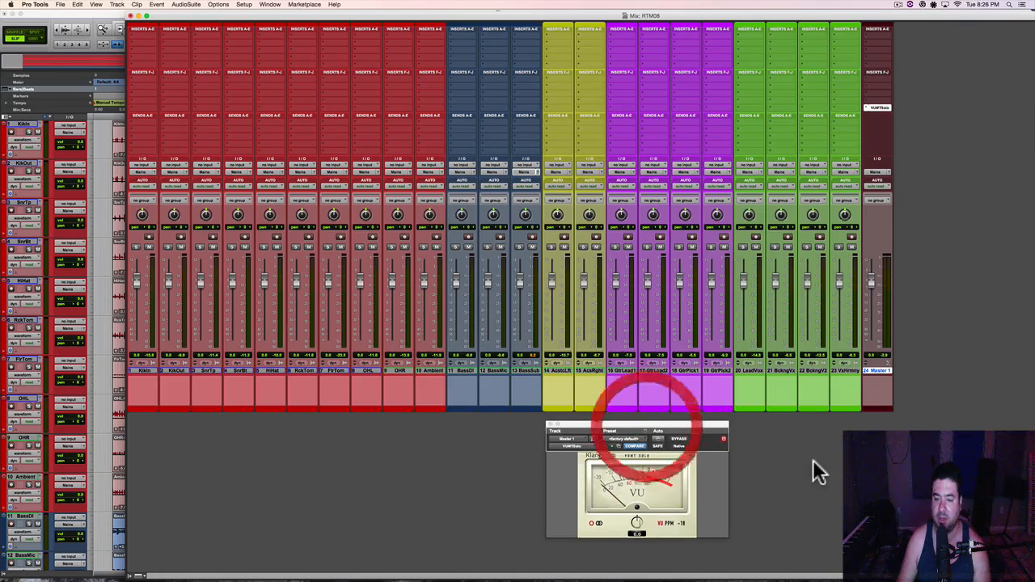
left_click(811, 461)
Step: Switch to the Edit window, place the edit cursor just before the clips begin, and save the session
key("super+equal")
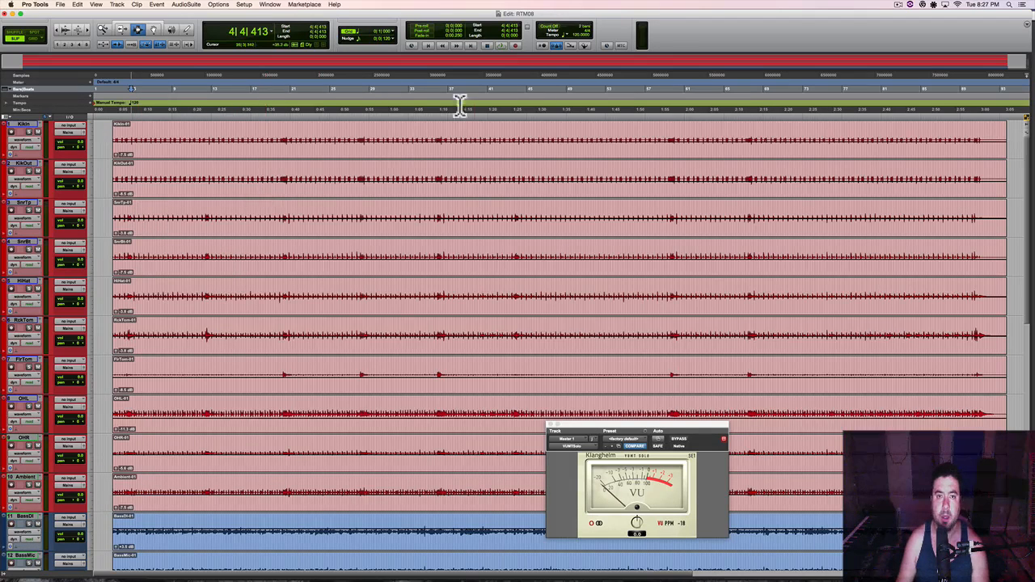
left_click(668, 36)
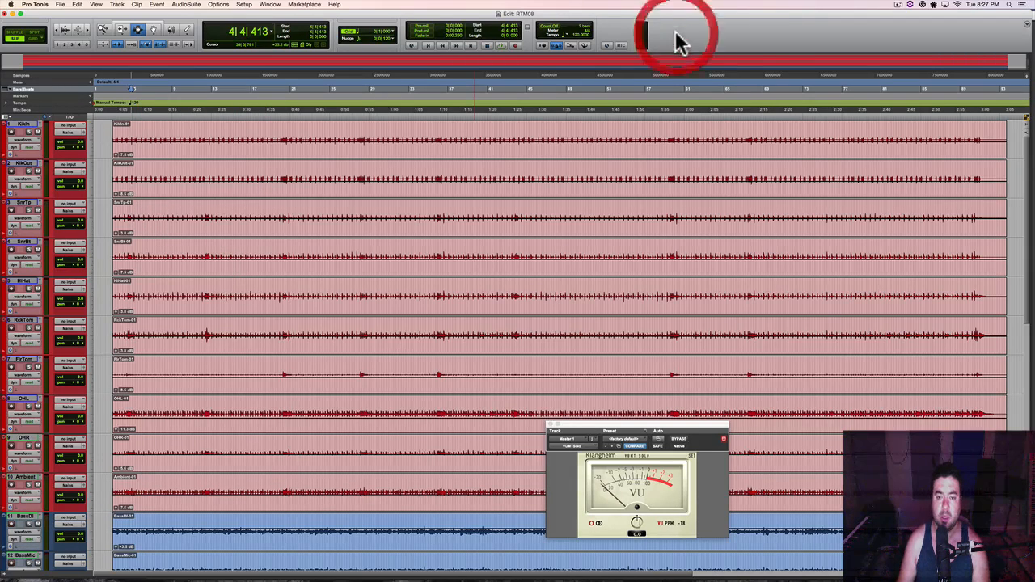
left_click(104, 247)
key("super+s")
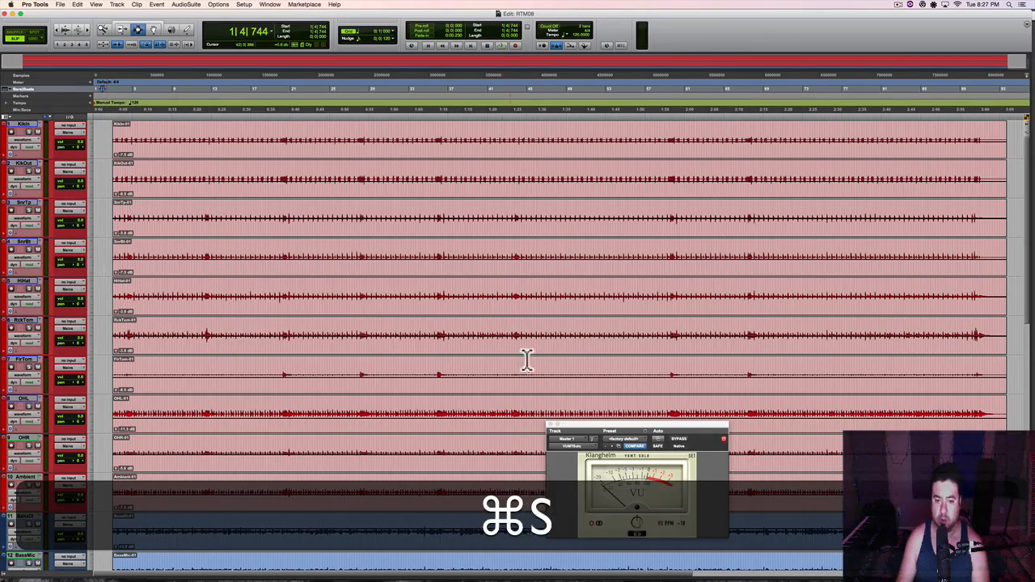
Step: Return to the Mix window and close the VU meter plug-in window
left_click(566, 406)
scroll(335, 305, "down", 5)
key("super+equal")
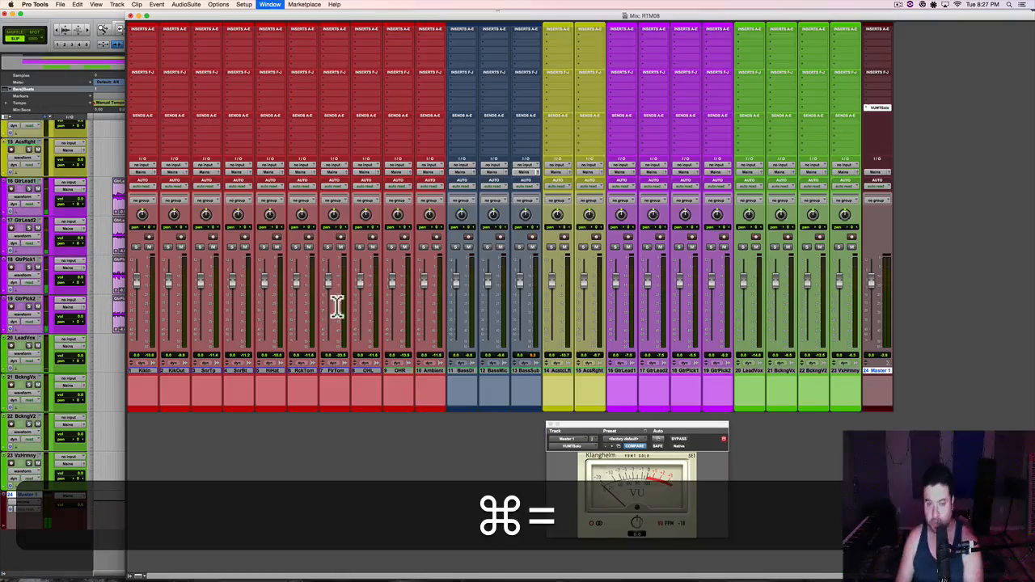
left_click(329, 492)
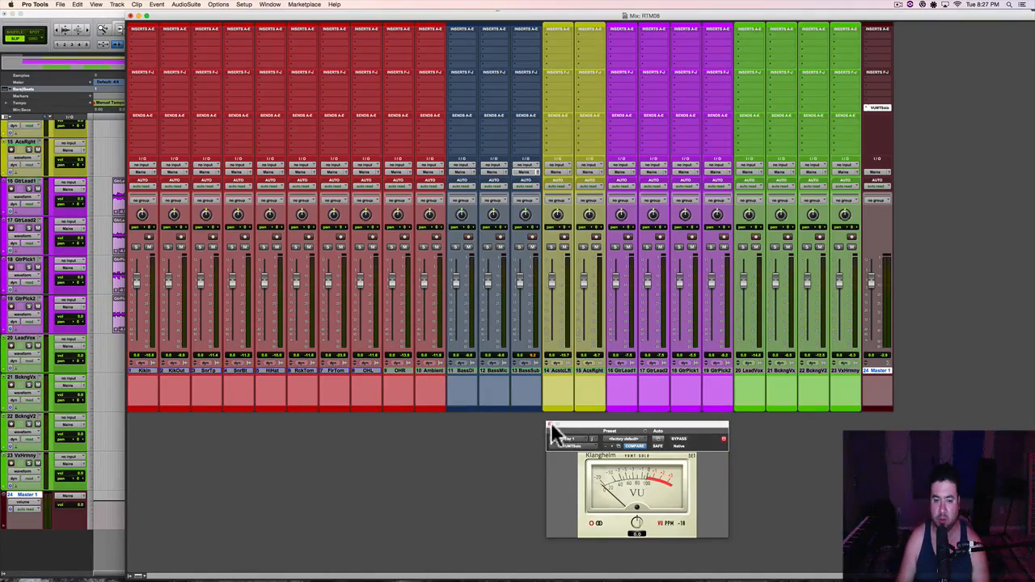
left_click(551, 427)
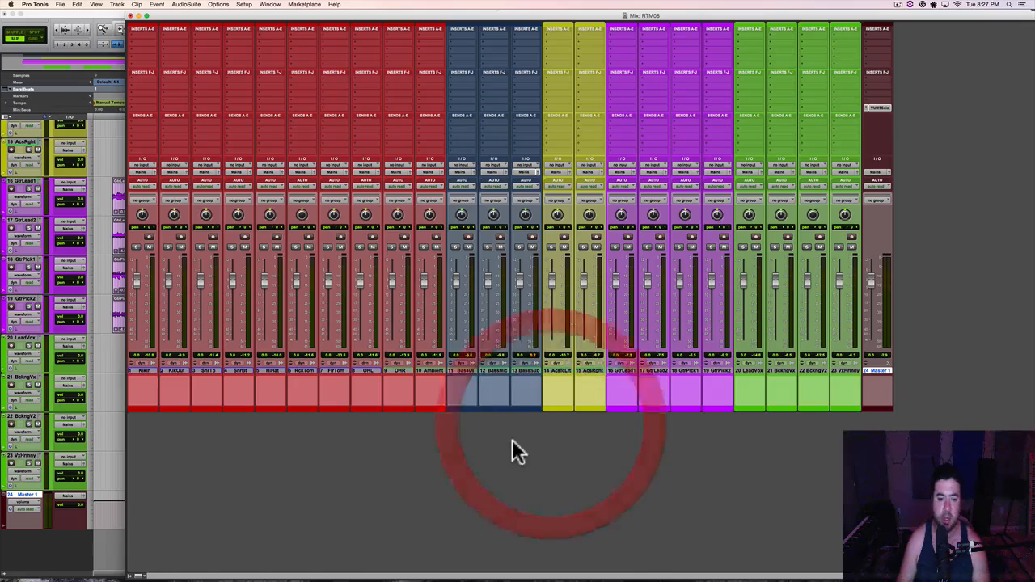
Step: Group the drum tracks from KikIn through Ambient as an Edit and Mix group named Drums with ID d
left_click(146, 372)
left_click(429, 370, "shift")
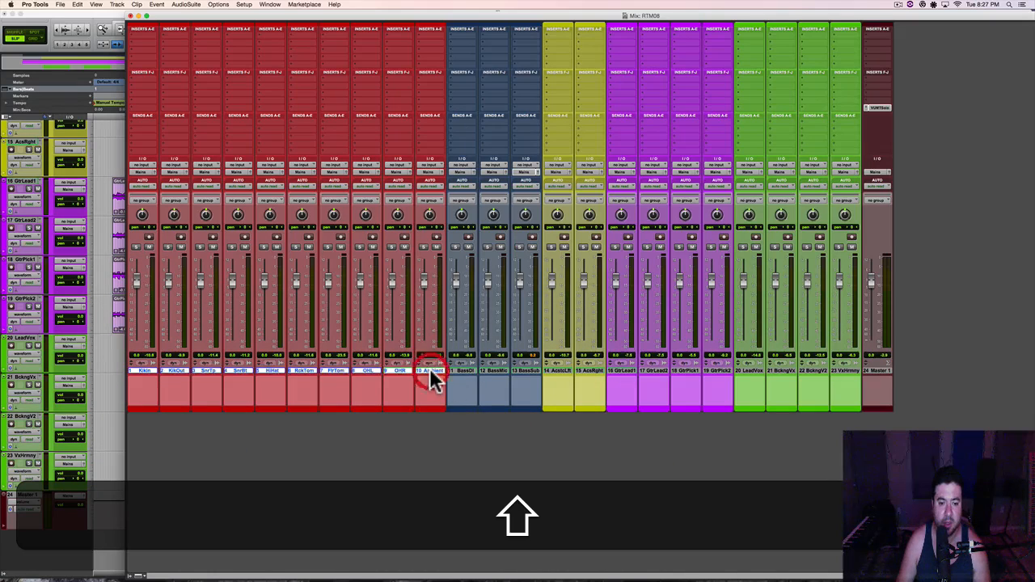
key("super+g")
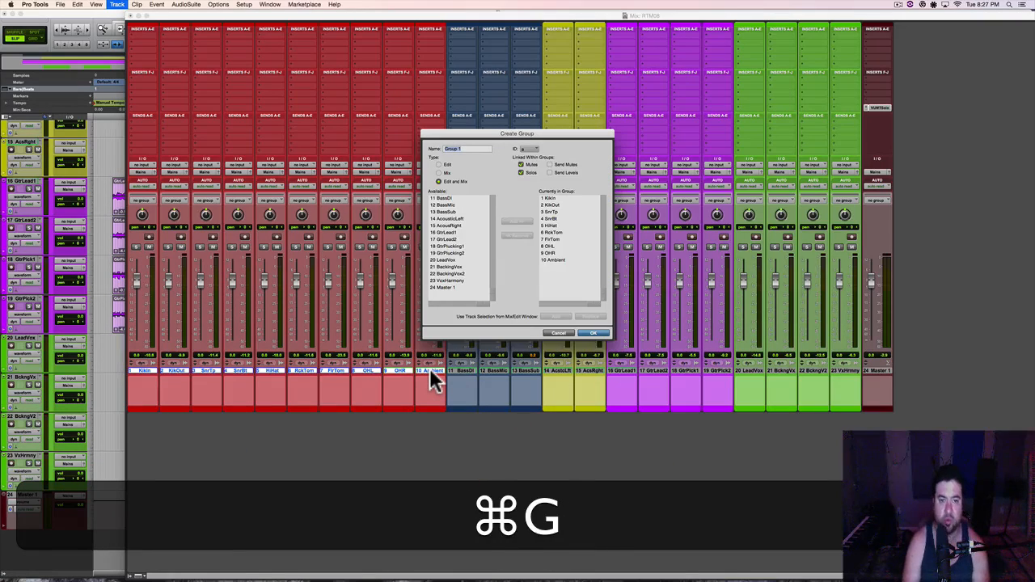
type("D")
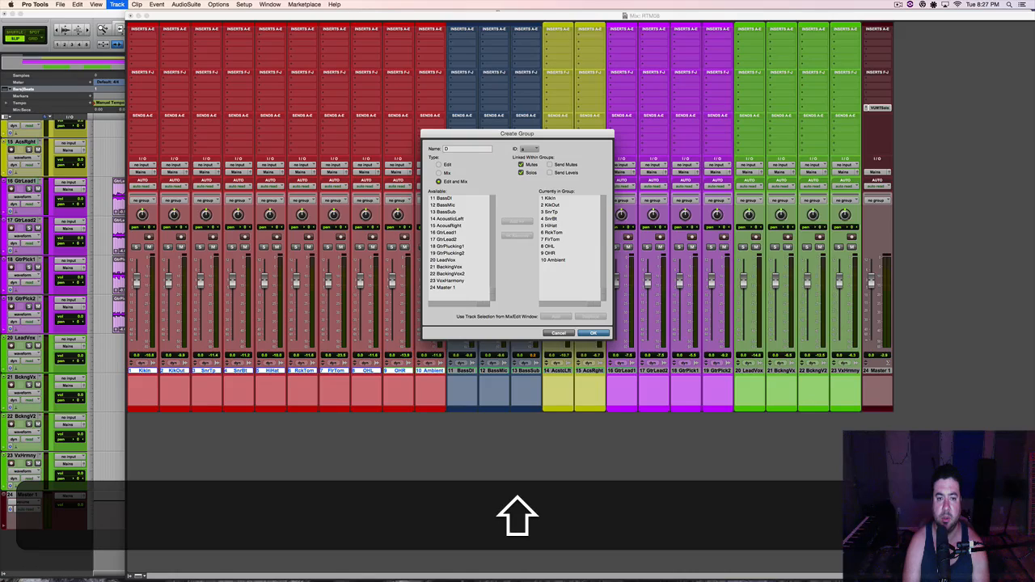
type("rums")
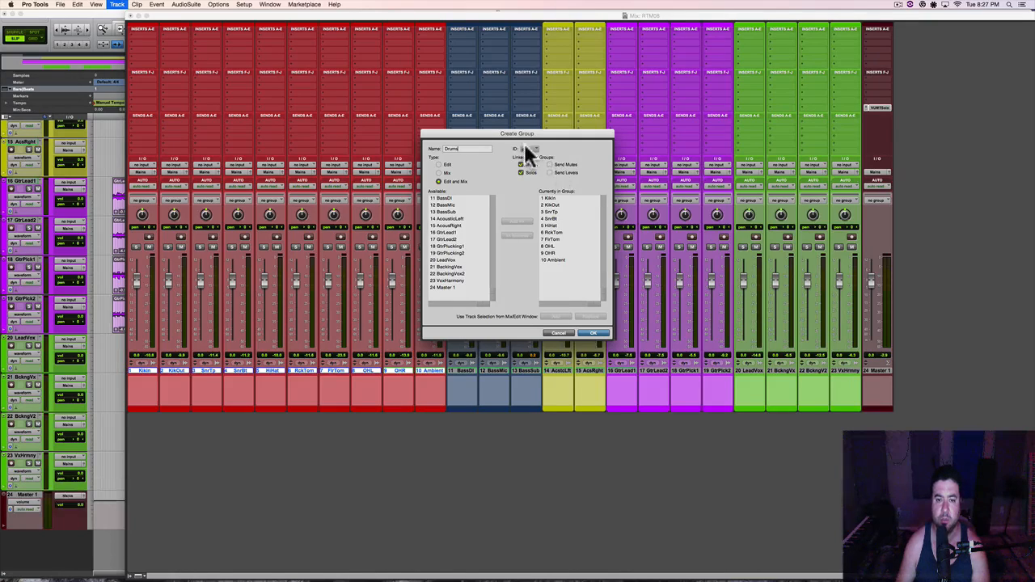
left_click(526, 151)
left_click(564, 171)
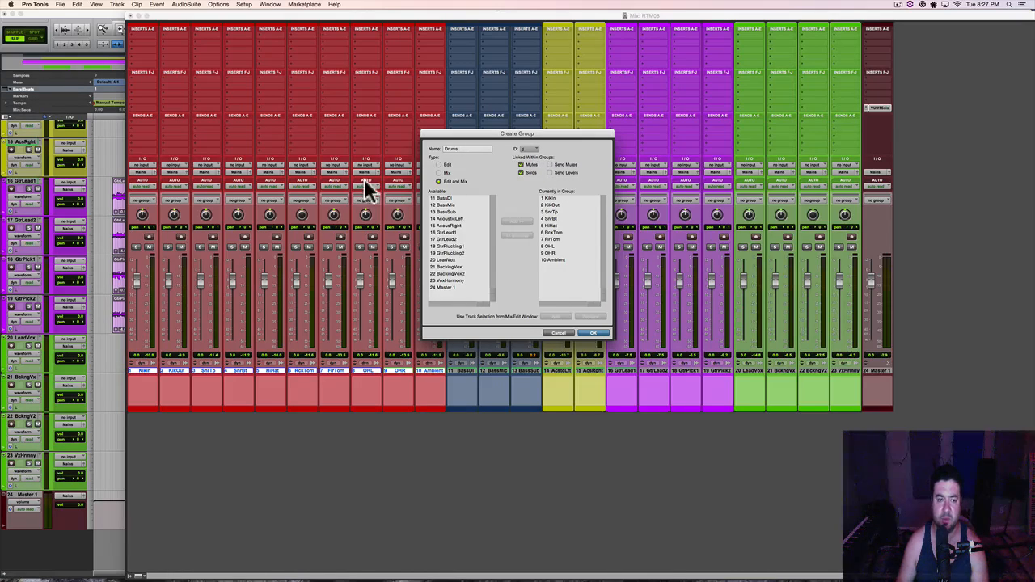
left_click(595, 333)
Step: Group the BassDI, BassMic and BassSub tracks as an Edit and Mix group named Bass with ID b
left_click(468, 372)
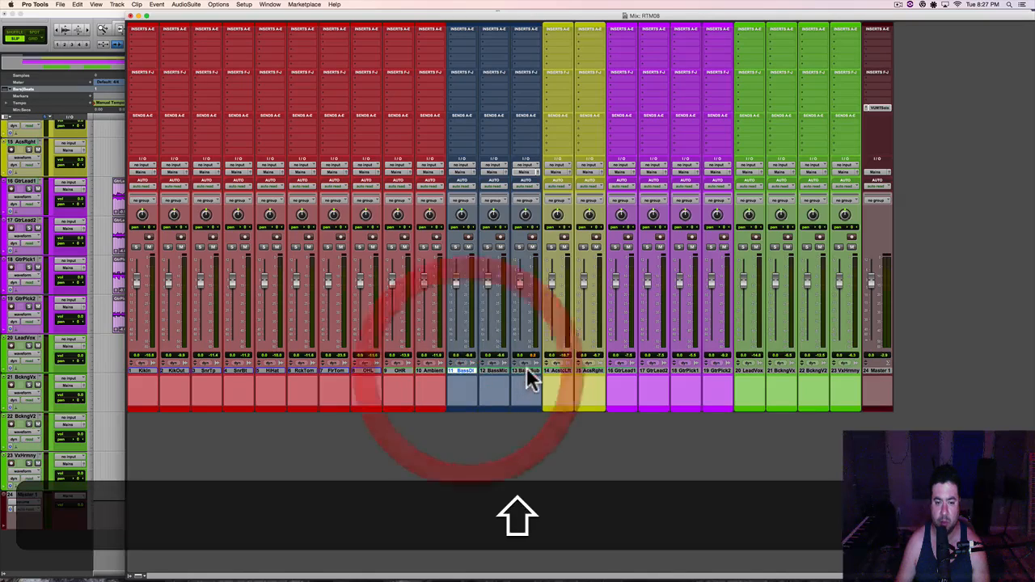
left_click(527, 370, "shift")
key("super+shift+g")
type("Bass")
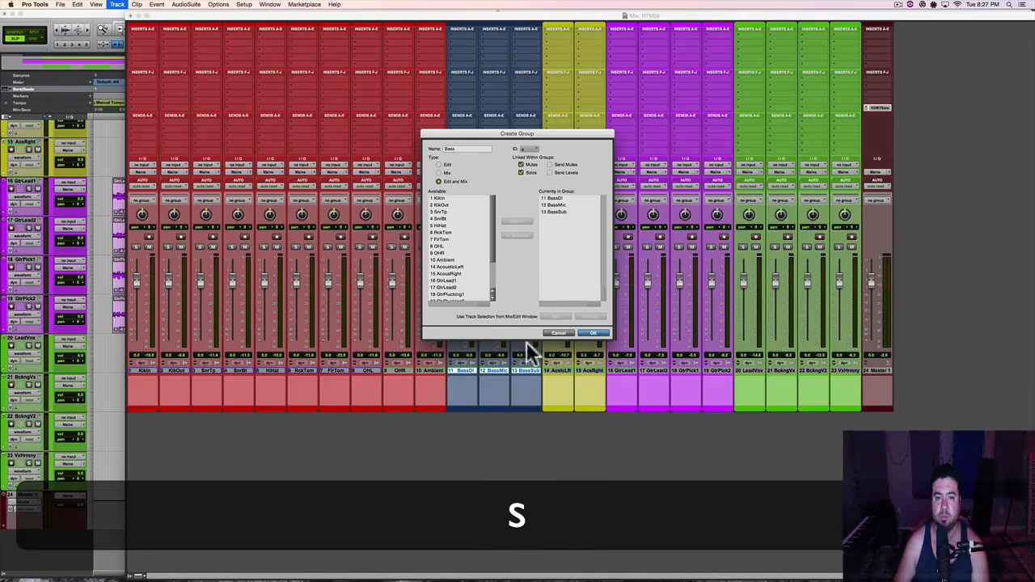
left_click(529, 150)
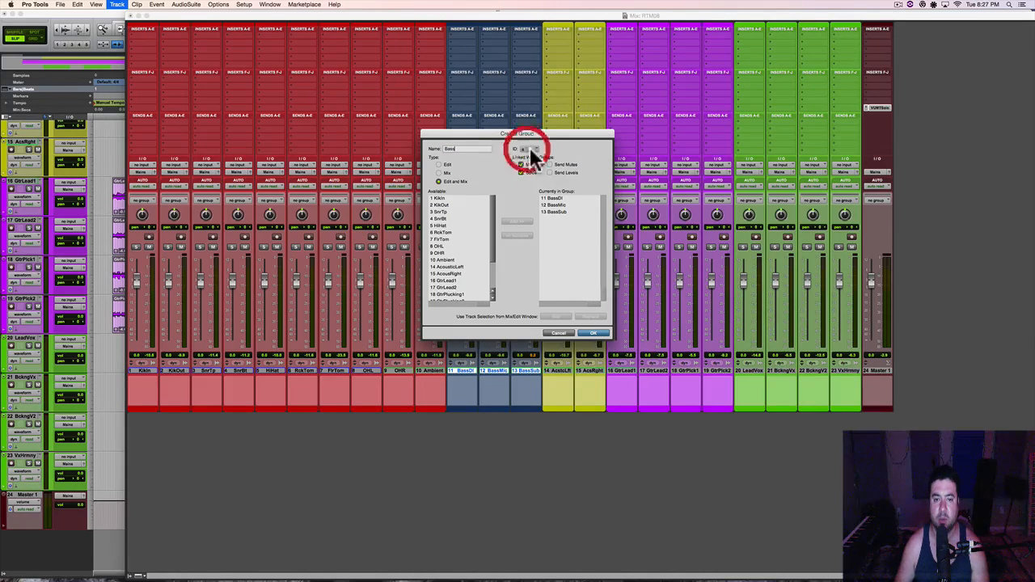
left_click(567, 158)
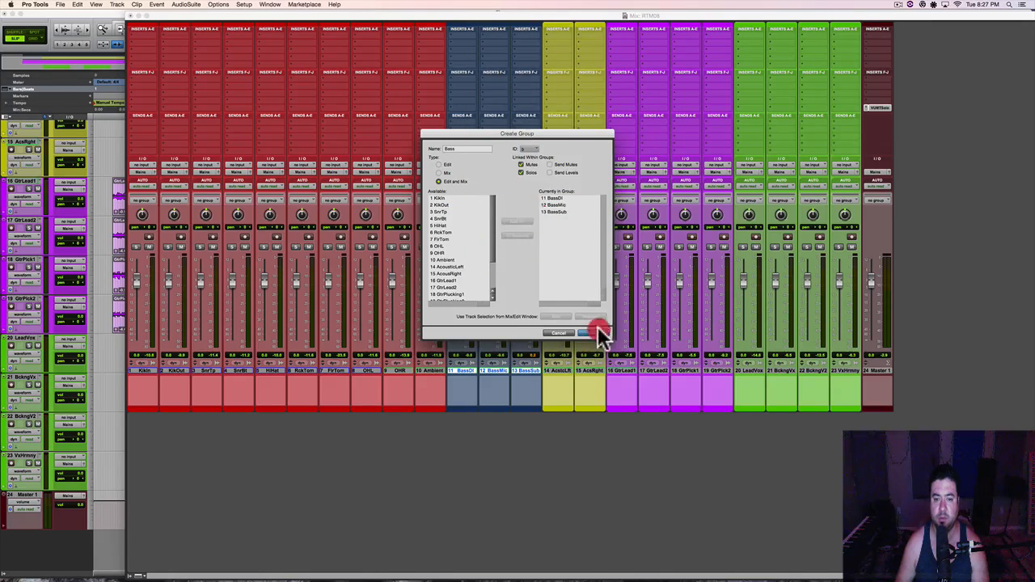
left_click(596, 333)
Step: Group the AcousticLeft and AcousRight tracks as an Edit and Mix group named Acoustic Guitars
left_click(560, 372)
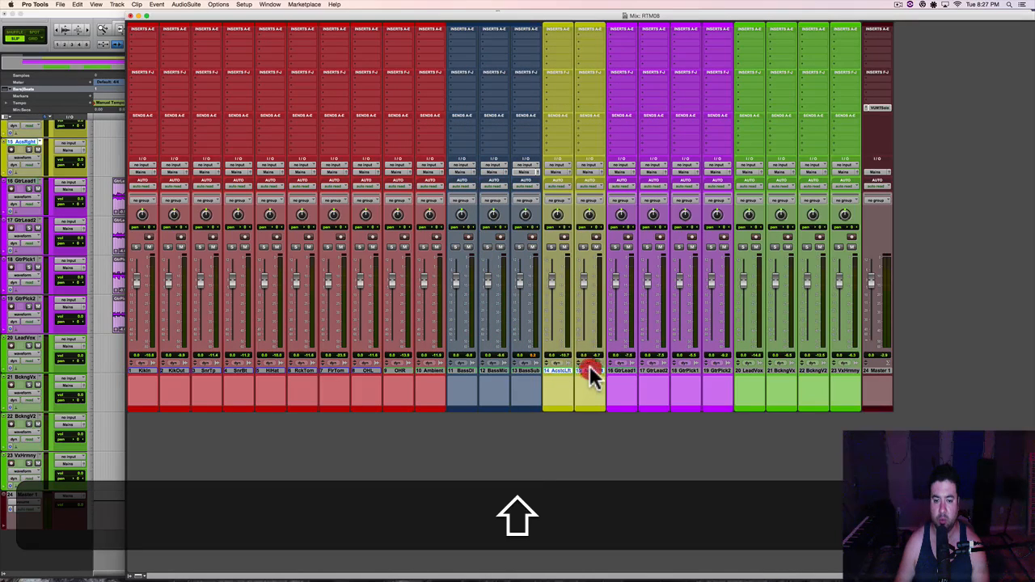
left_click(589, 370, "shift")
key("shift+super+g")
type("Acoustic Guitars")
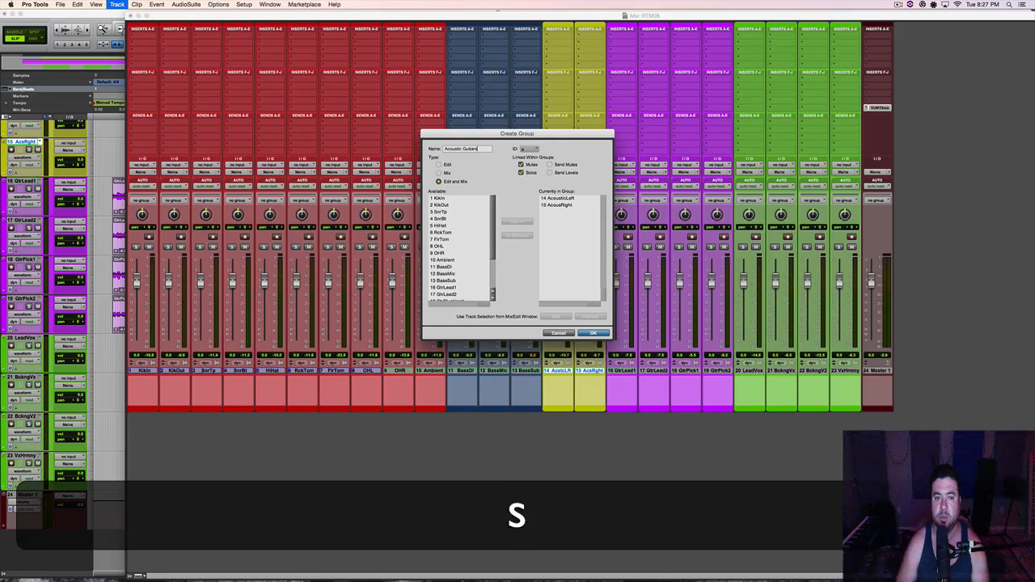
left_click(593, 333)
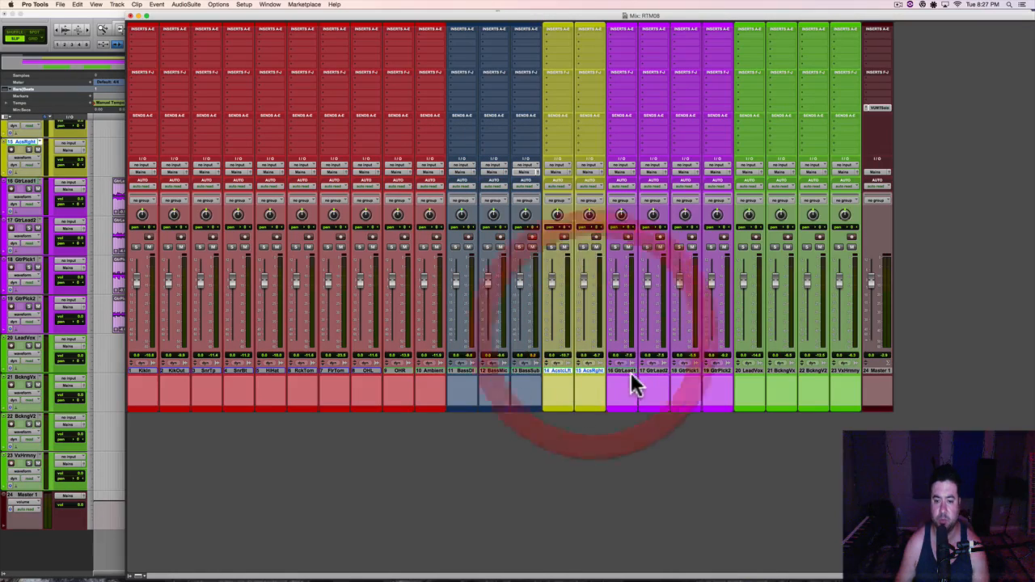
Step: Group the four tracks from GtrLead1 through GtrPlucking2 as an Edit and Mix group named Electric Guitars
left_click(627, 370)
left_click(710, 370, "shift")
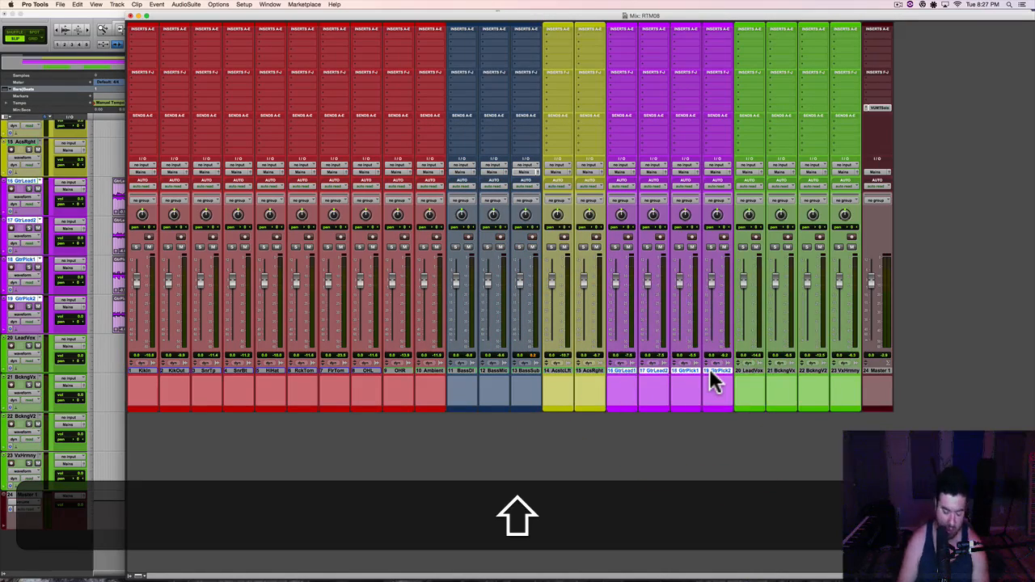
key("shift+super+x")
key("super+g")
type("Elec")
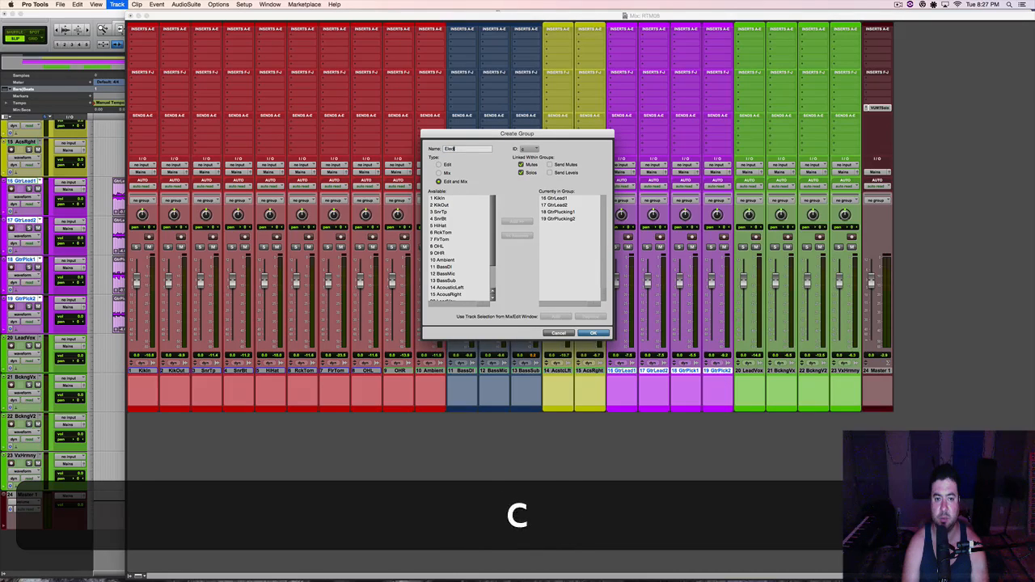
type("tric Guitar")
key("Return")
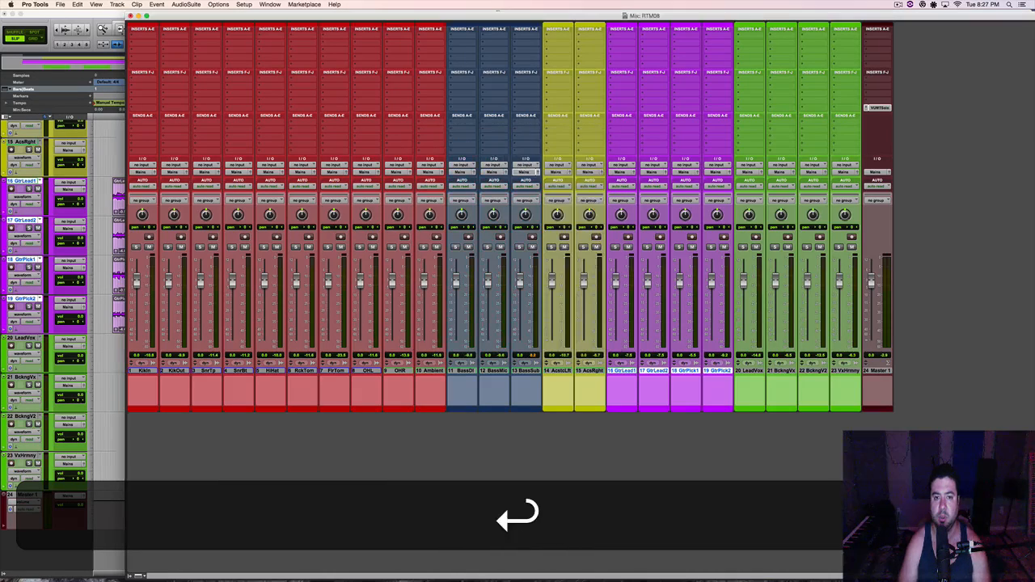
Step: Show the Tracks and Groups lists in the Mix window and lift the suspension of all groups
left_click(134, 577)
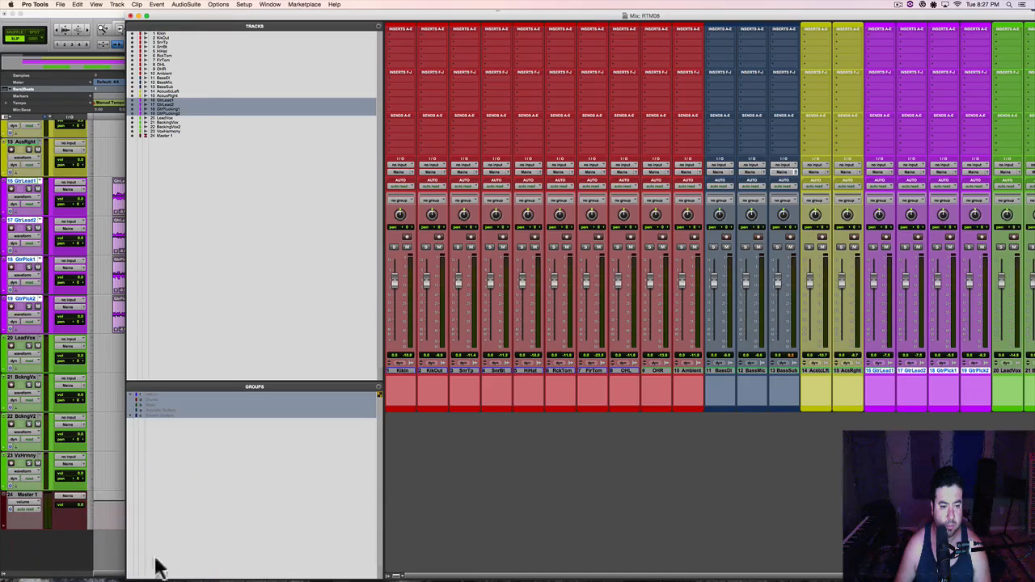
key("shift+super+g")
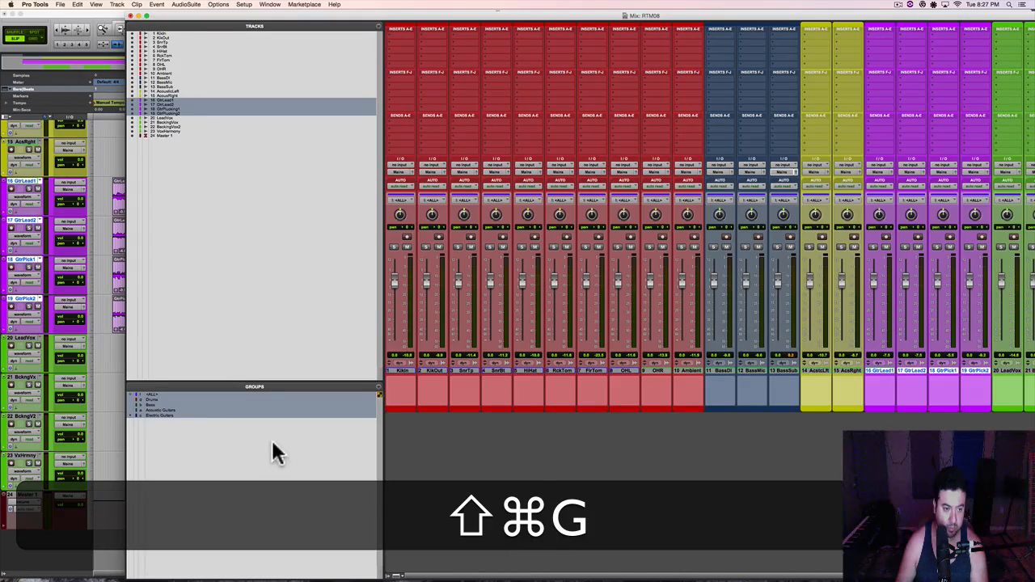
Step: Deactivate the Drums, Bass, Acoustic Guitars and Electric Guitars groups, keeping only the <ALL> group active
left_click(156, 414)
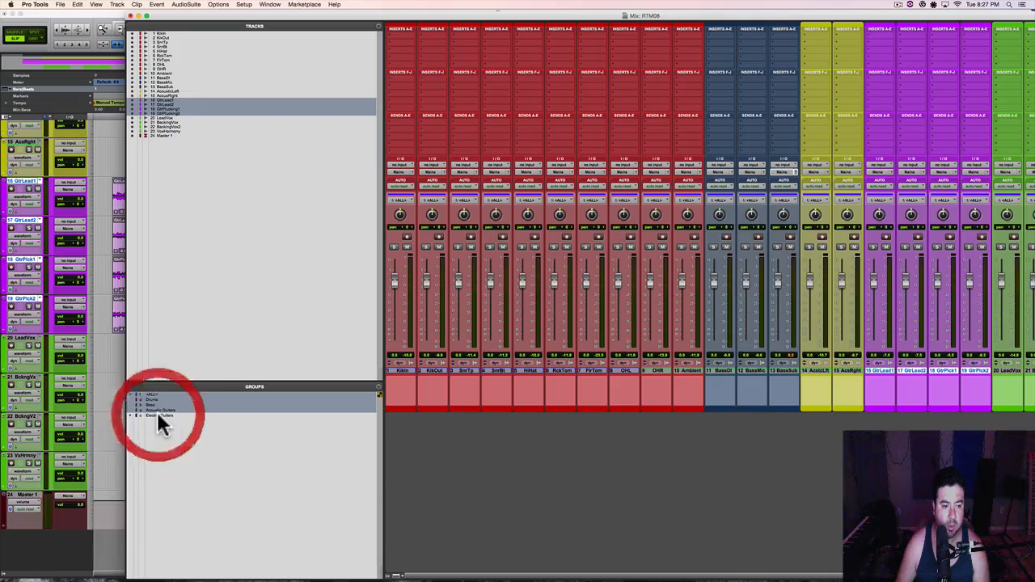
left_click(157, 414, "alt")
left_click(157, 414, "alt")
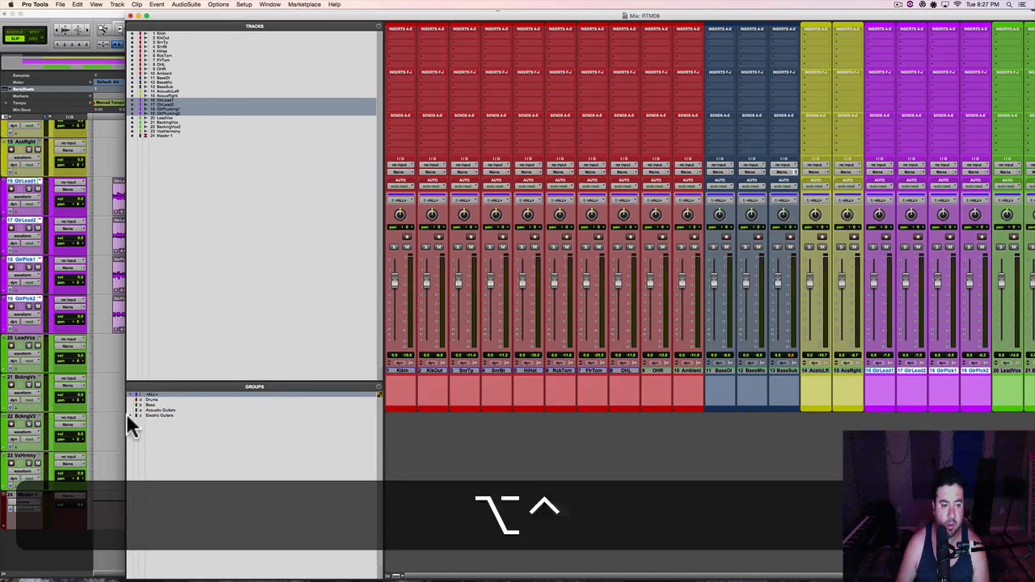
Step: Show only the Electric Guitars group's tracks, and open that group's modify settings, cancelling without changes
left_click(130, 410, "ctrl")
left_click(128, 413, "ctrl")
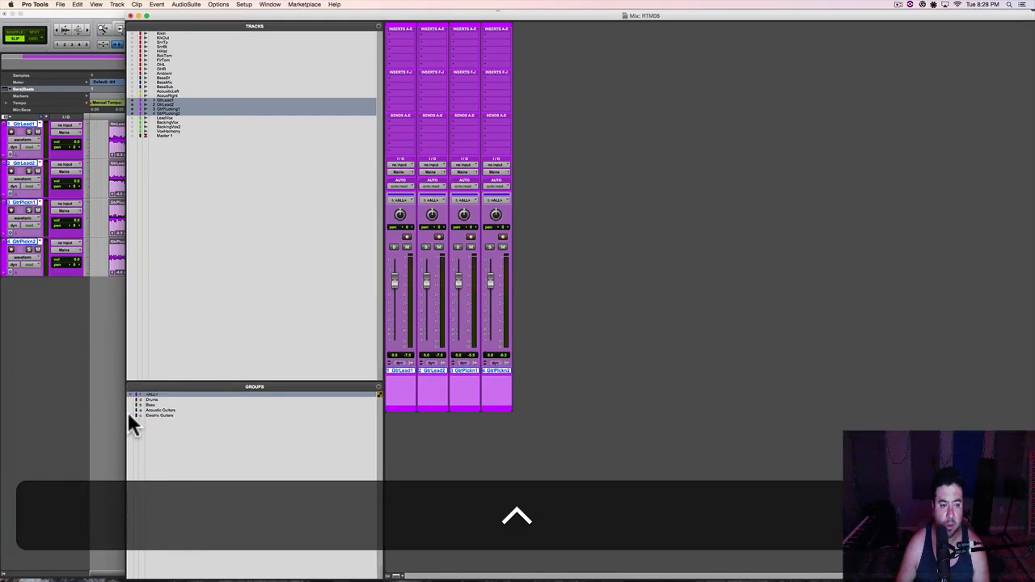
left_click(129, 412, "ctrl+alt")
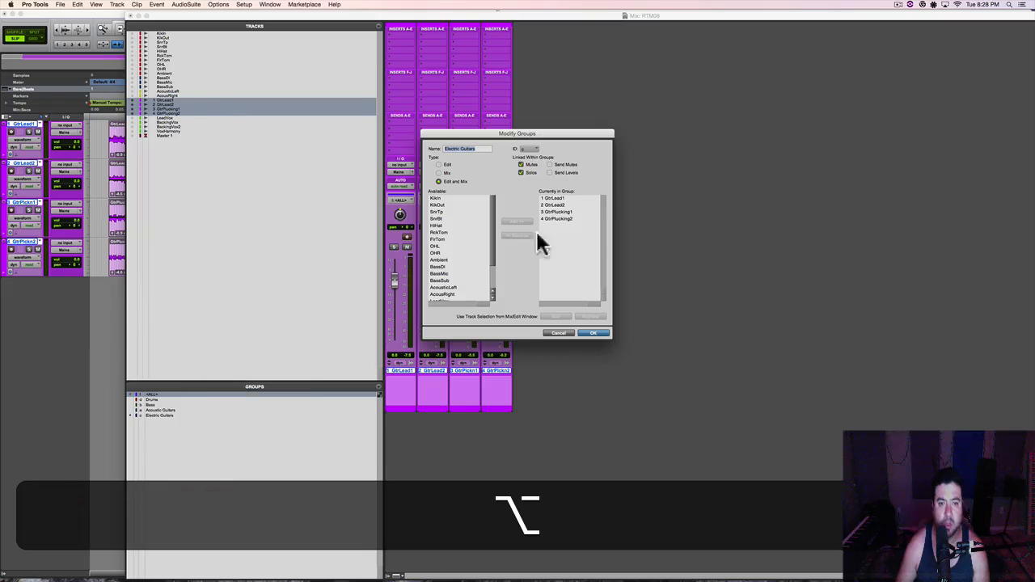
left_click(558, 333)
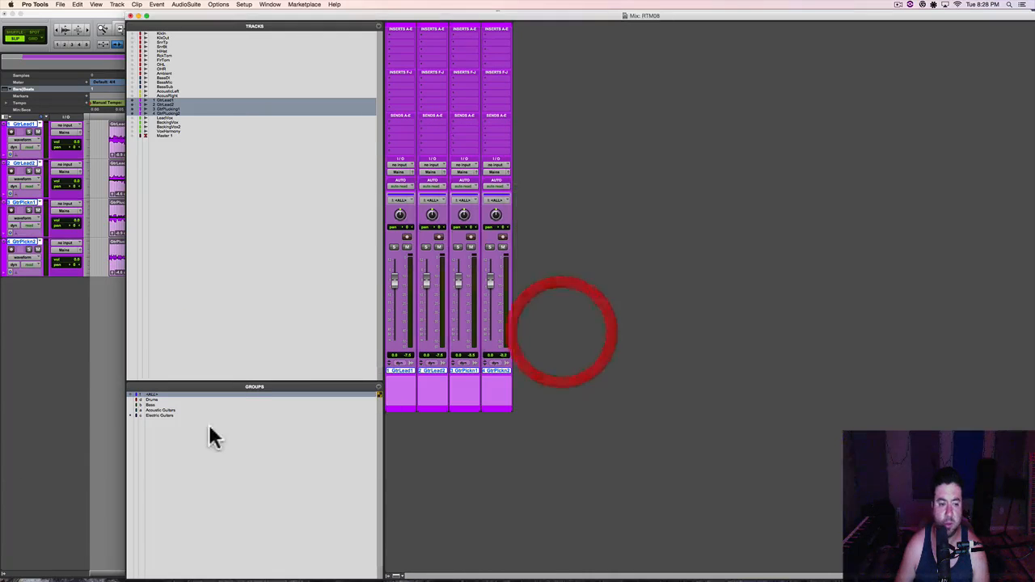
Step: Leave only the Electric Guitars group active and delete it, keeping the <ALL> group
left_click(164, 415)
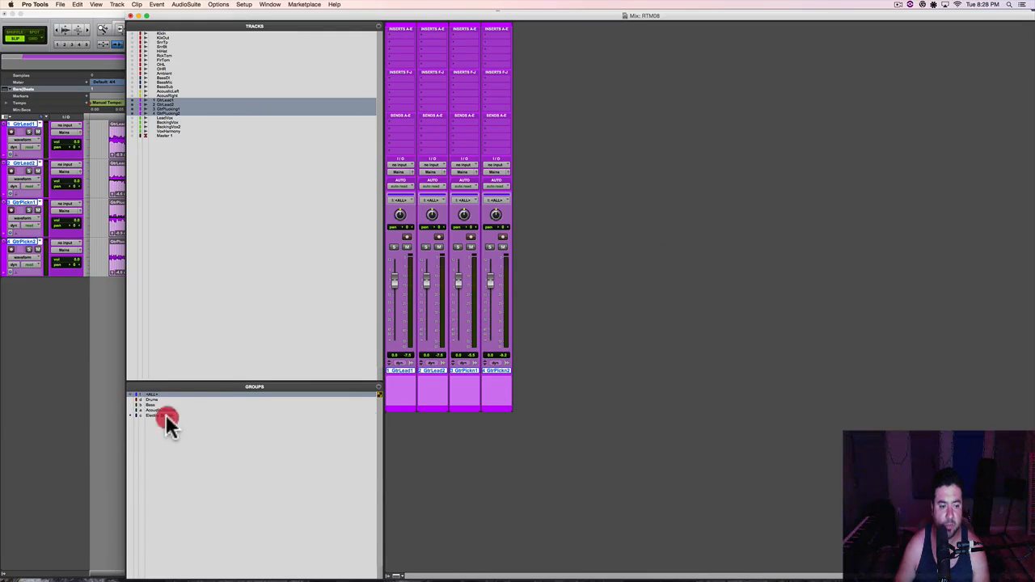
left_click(378, 387)
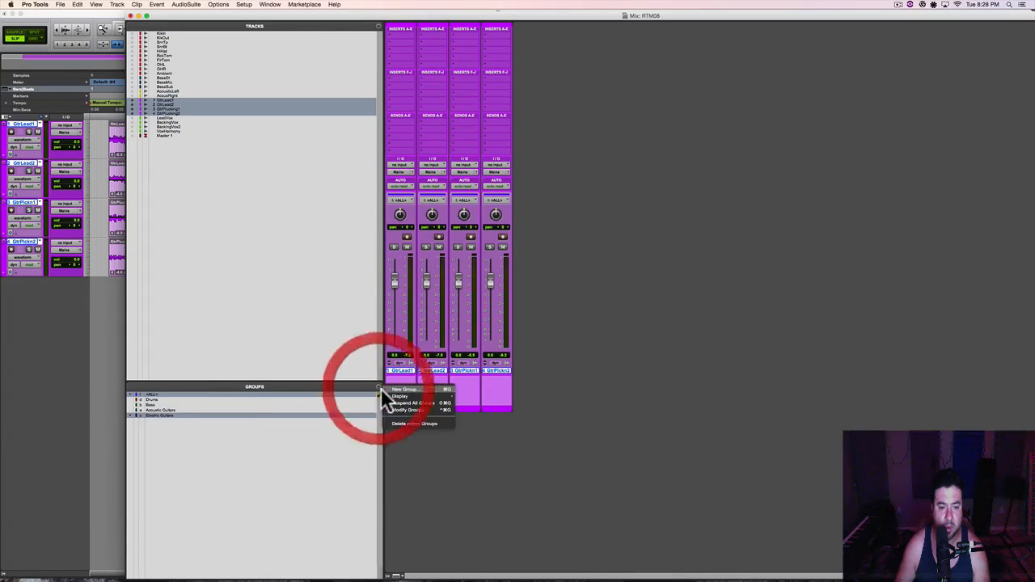
left_click(406, 424)
left_click(550, 234)
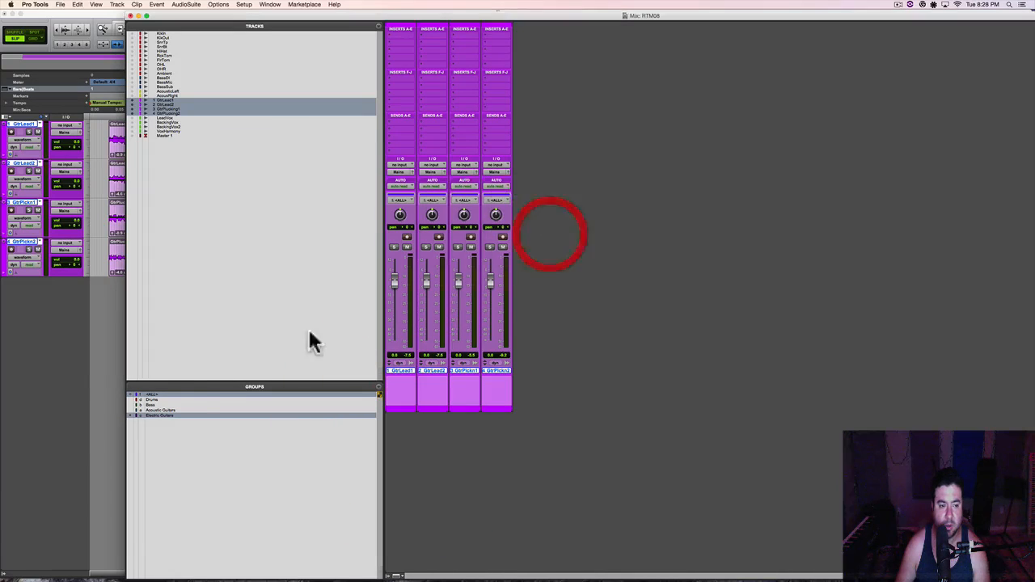
left_click(194, 392)
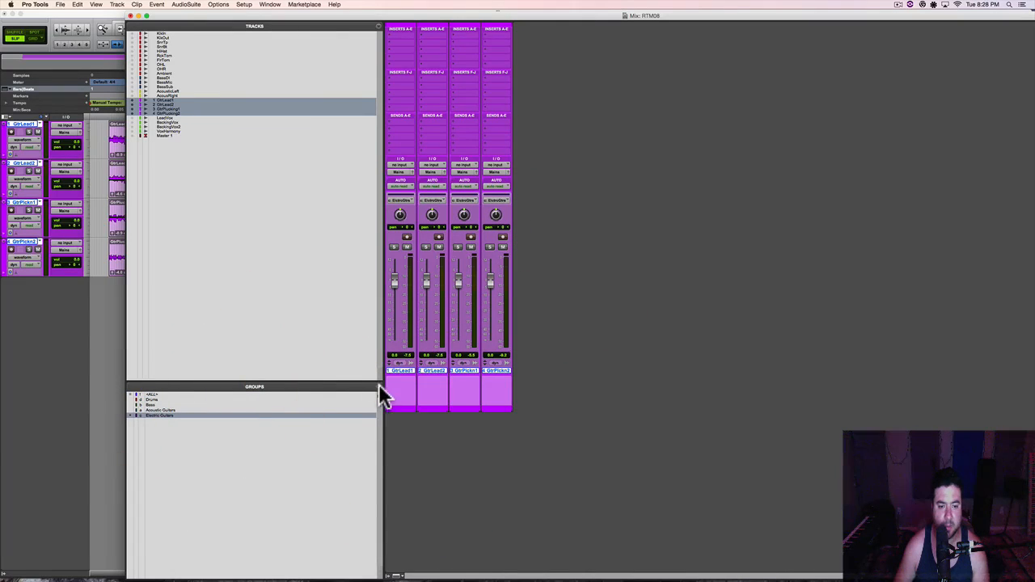
left_click(380, 386)
left_click(401, 423)
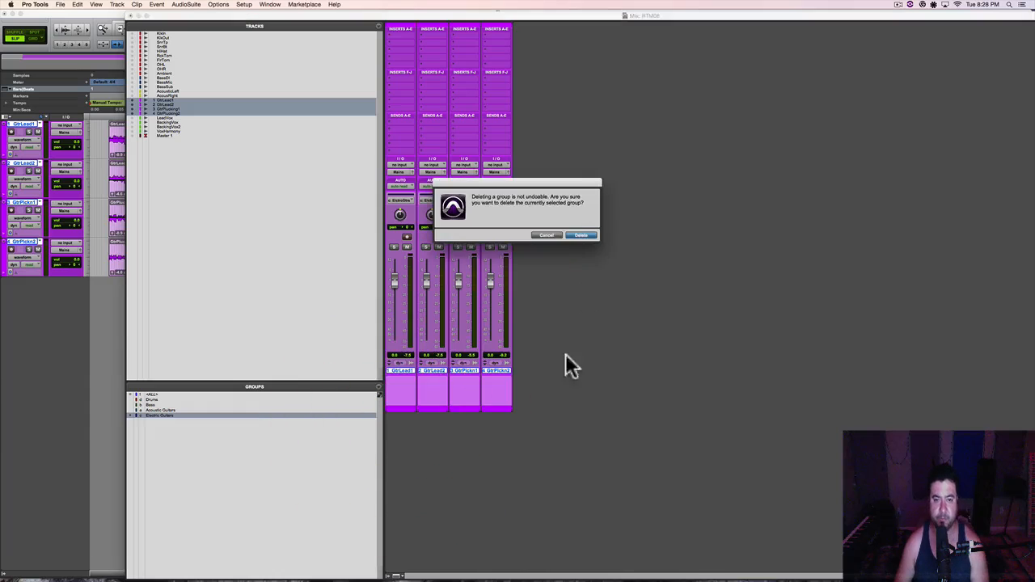
left_click(581, 235)
left_click(572, 383)
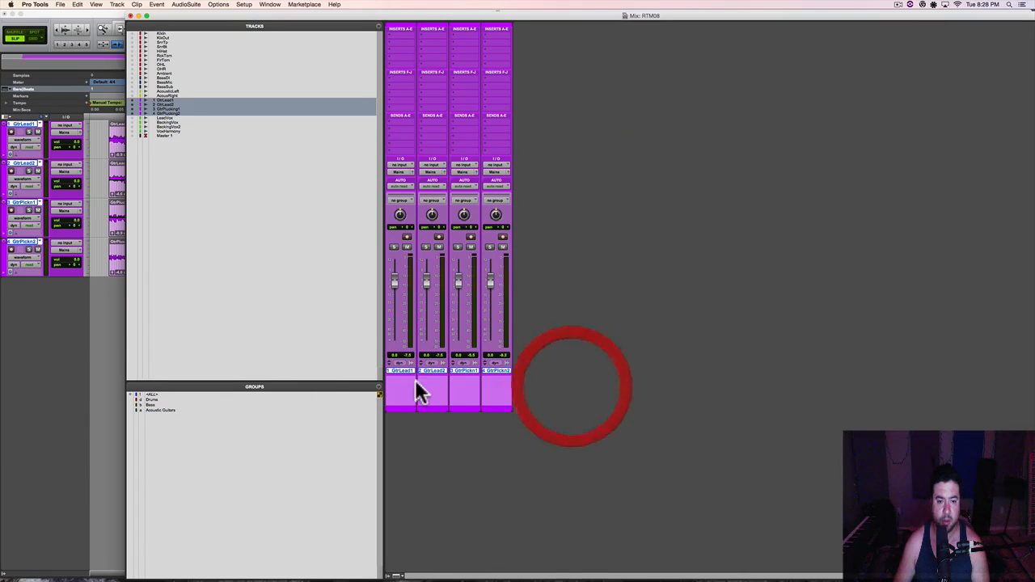
Step: Group the four selected guitar tracks as an Edit and Mix group named Electric Guitars with group ID e
key("super+g")
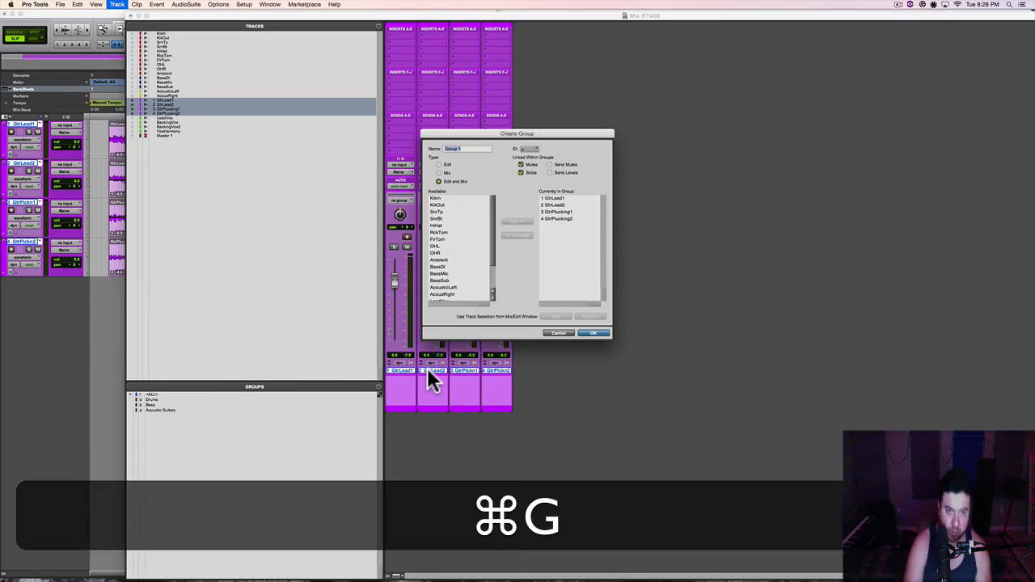
type("Electric")
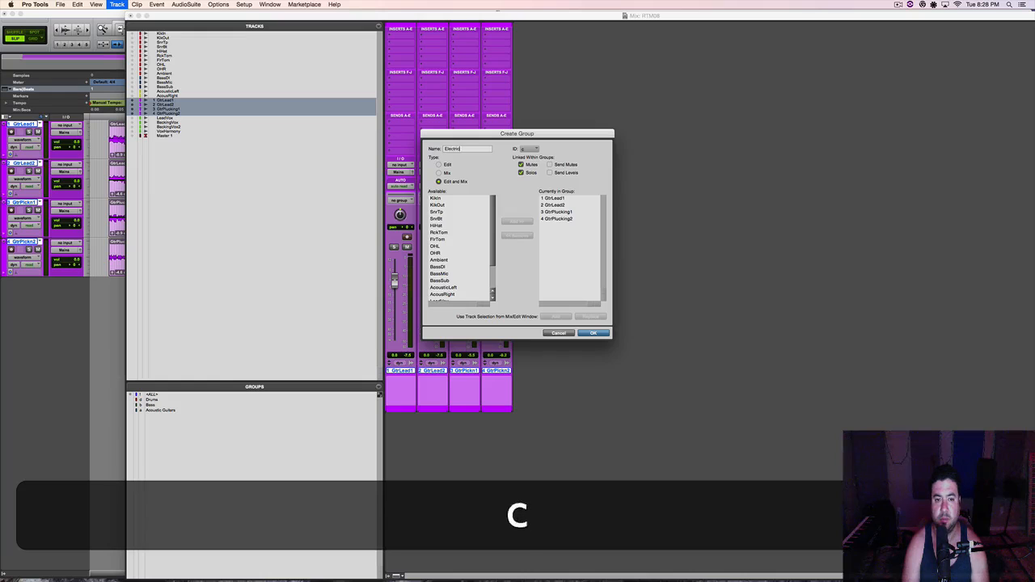
type(" Guitars")
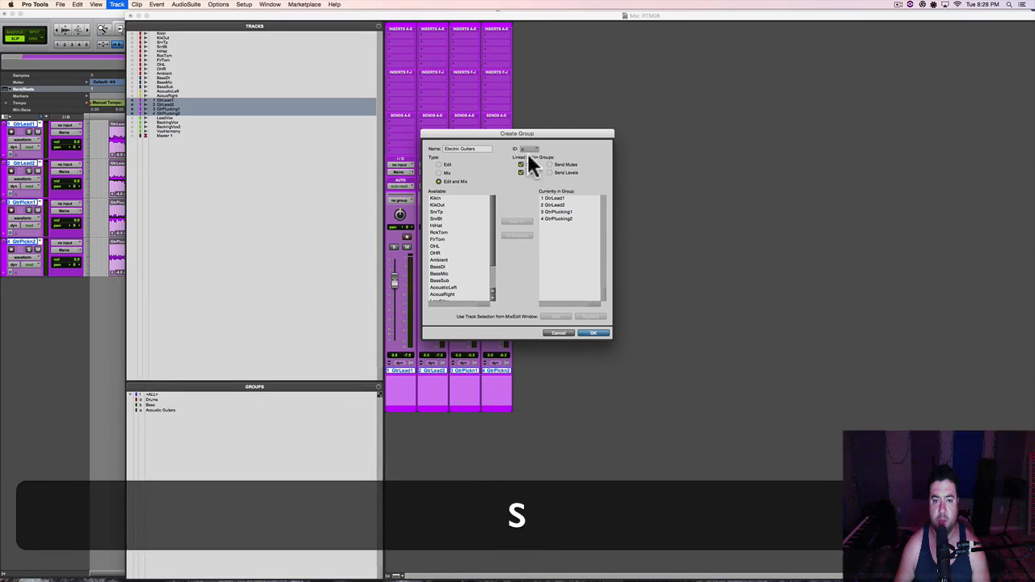
left_click(532, 152)
left_click(566, 179)
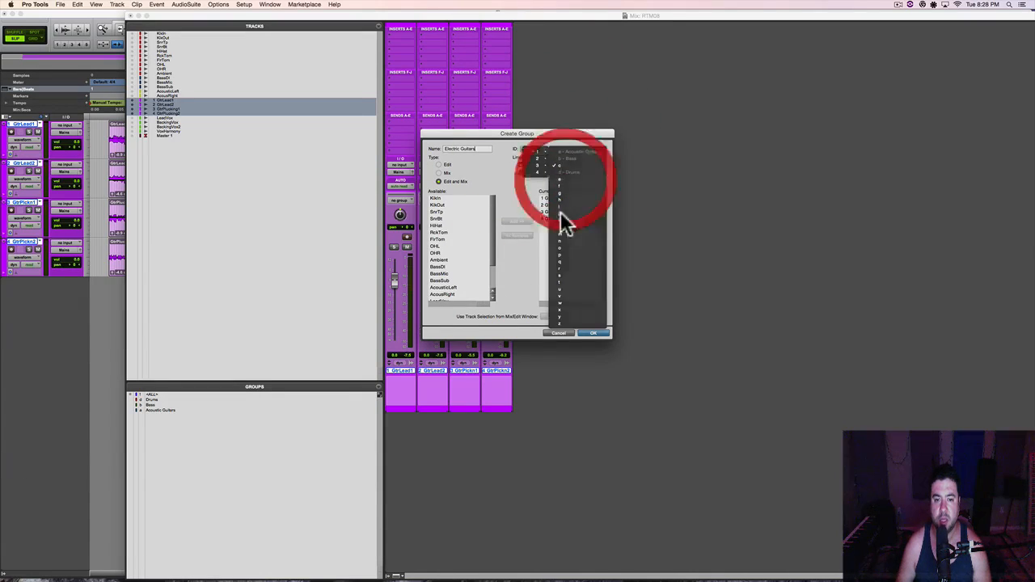
left_click(594, 333)
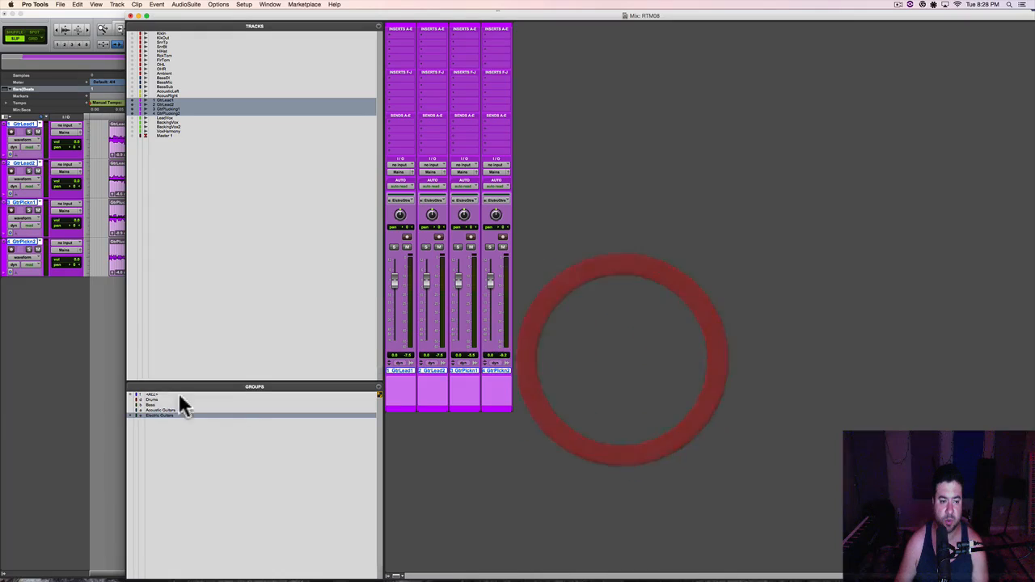
Step: Show all tracks, and view only the tracks of the Drums, Bass, Acoustic Guitars and Electric Guitars groups in turn
left_click(129, 394)
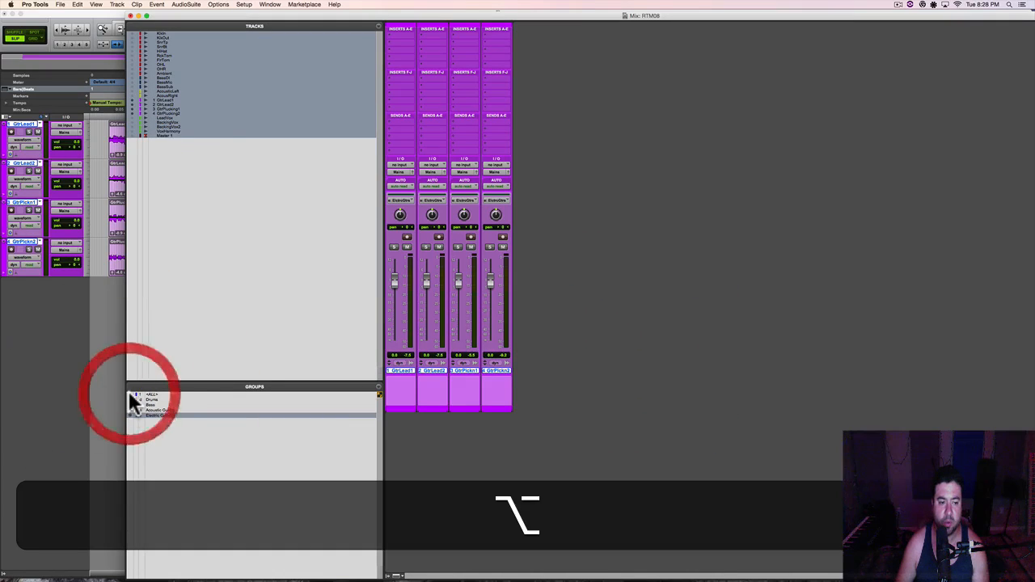
left_click(128, 391, "ctrl+alt")
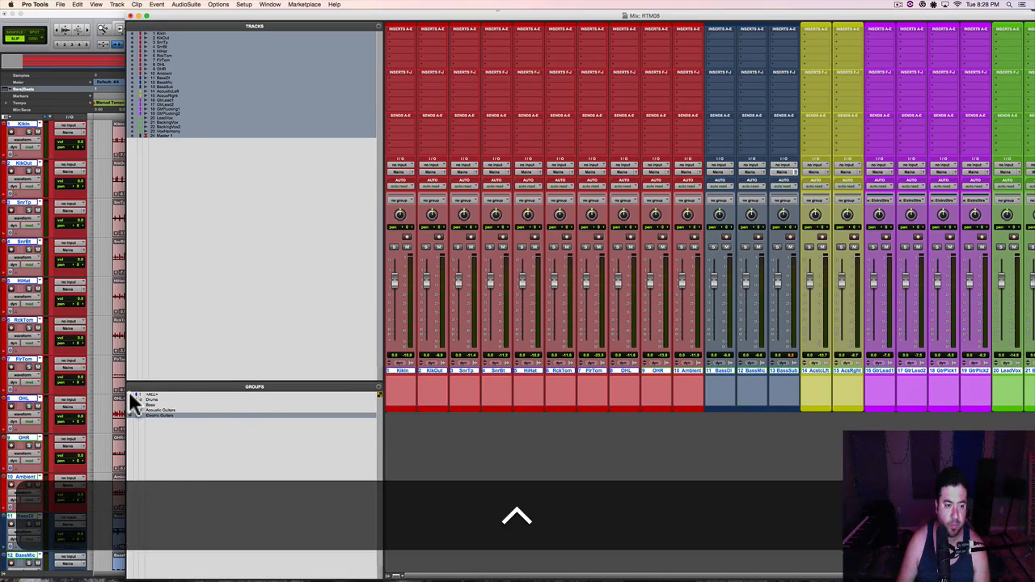
left_click(128, 398, "ctrl")
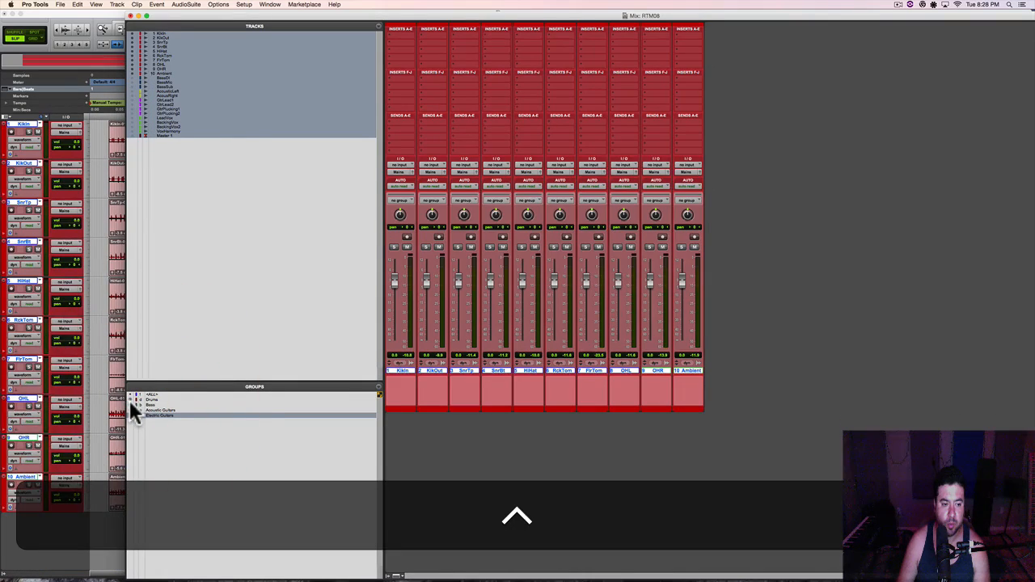
left_click(129, 404, "ctrl")
left_click(128, 410, "ctrl")
left_click(129, 414, "ctrl")
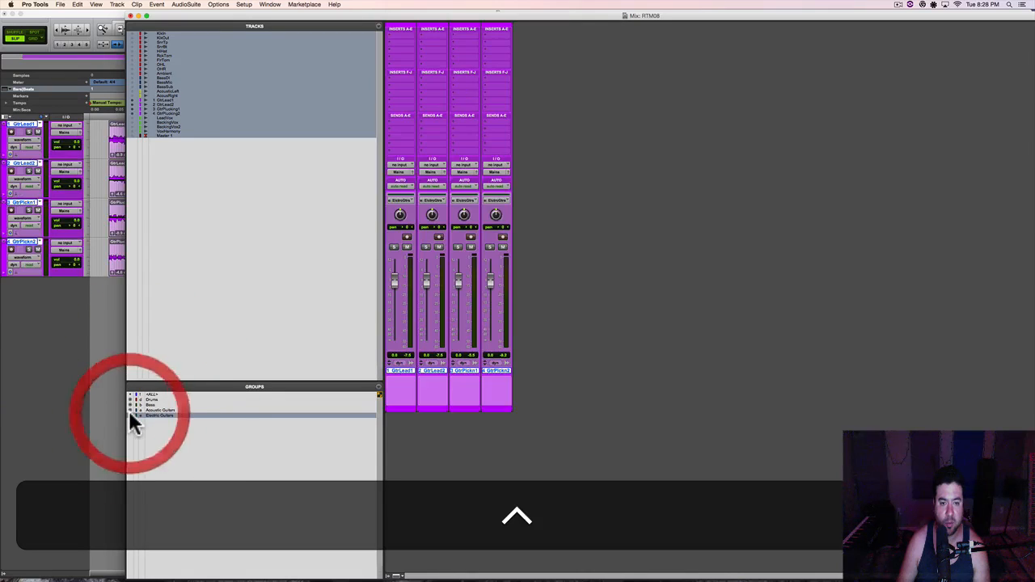
left_click(131, 409, "ctrl")
left_click(131, 404, "ctrl")
left_click(131, 398, "ctrl")
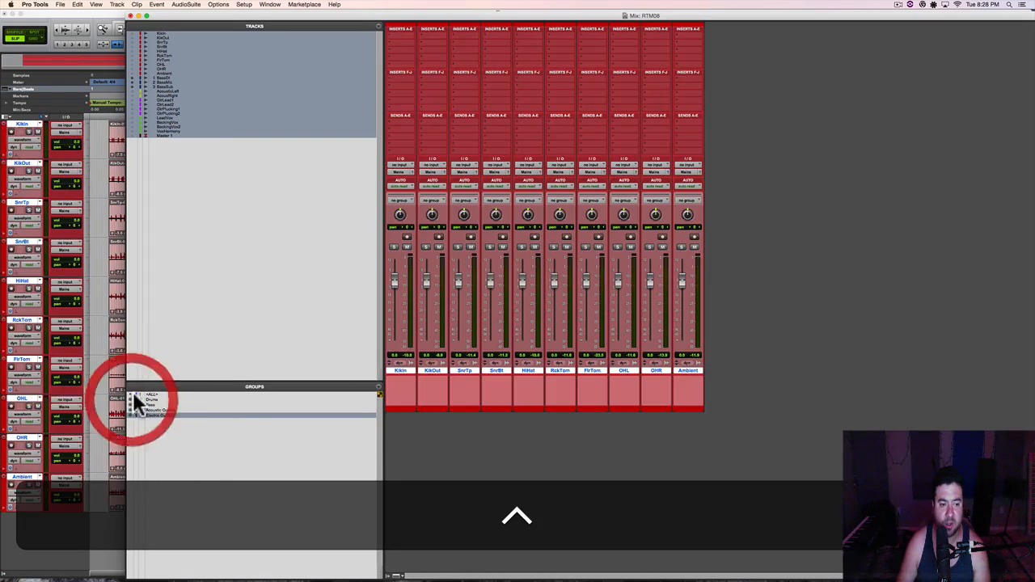
Step: Show all tracks of the session again and hide the Tracks and Groups lists in the Mix window
left_click(130, 394, "ctrl")
left_click(130, 394, "ctrl")
left_click(130, 394, "ctrl")
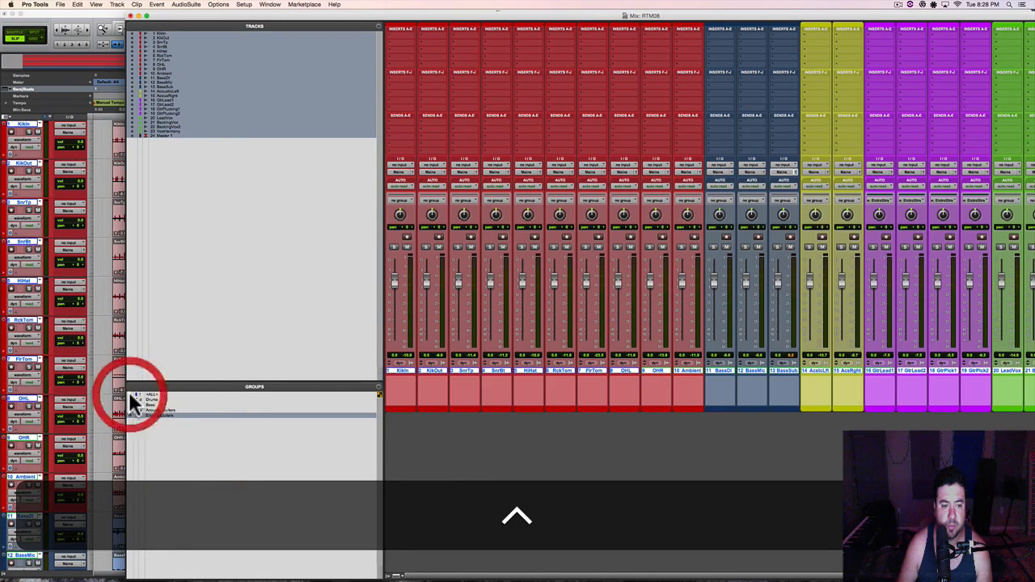
left_click(484, 462, "ctrl")
left_click(391, 573)
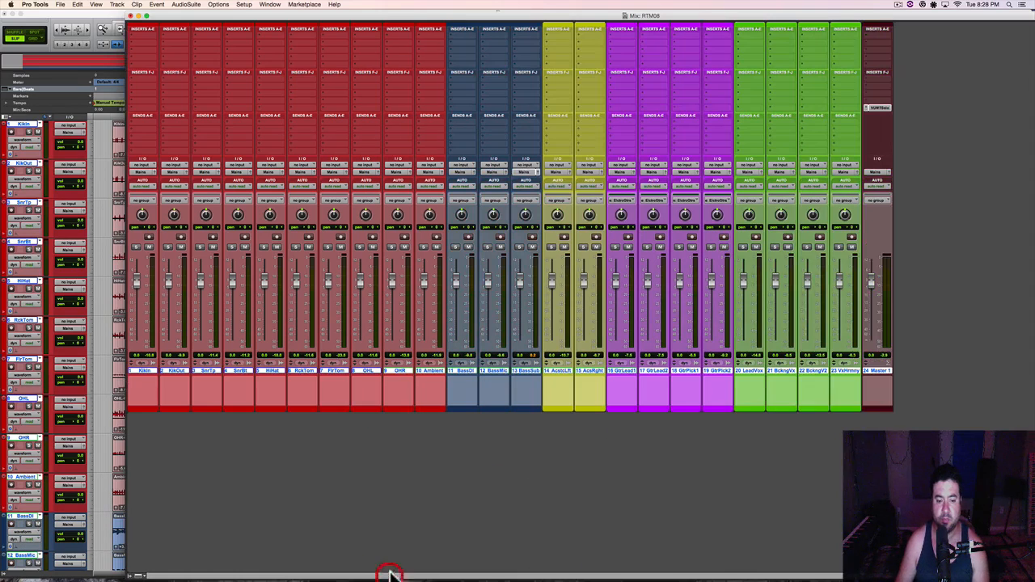
left_click(488, 462)
Step: Deselect all tracks and select only BackingVox, BackingVox2 and VoxHarmony, leaving out LeadVox
left_click(569, 370, "alt")
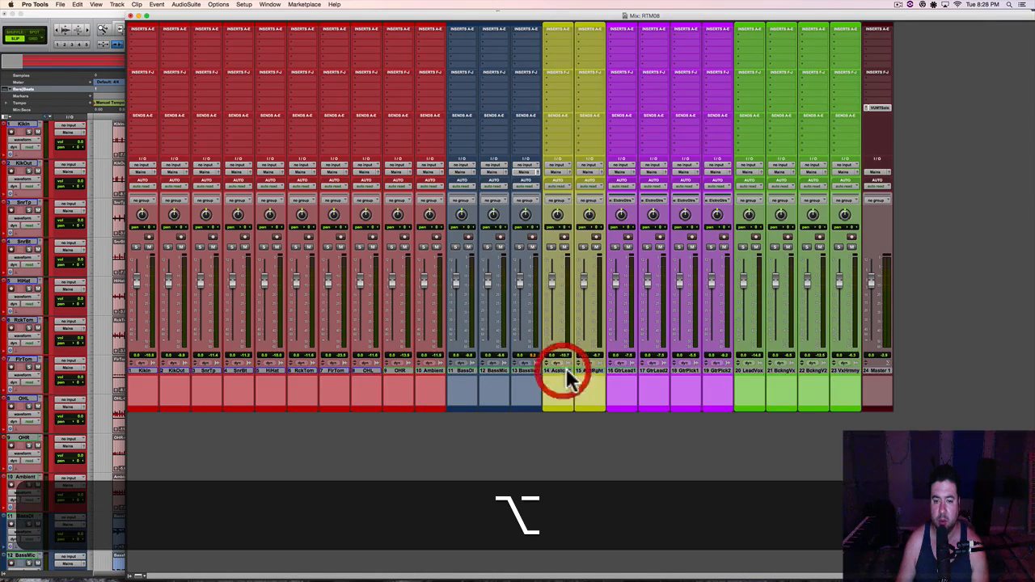
left_click(756, 370)
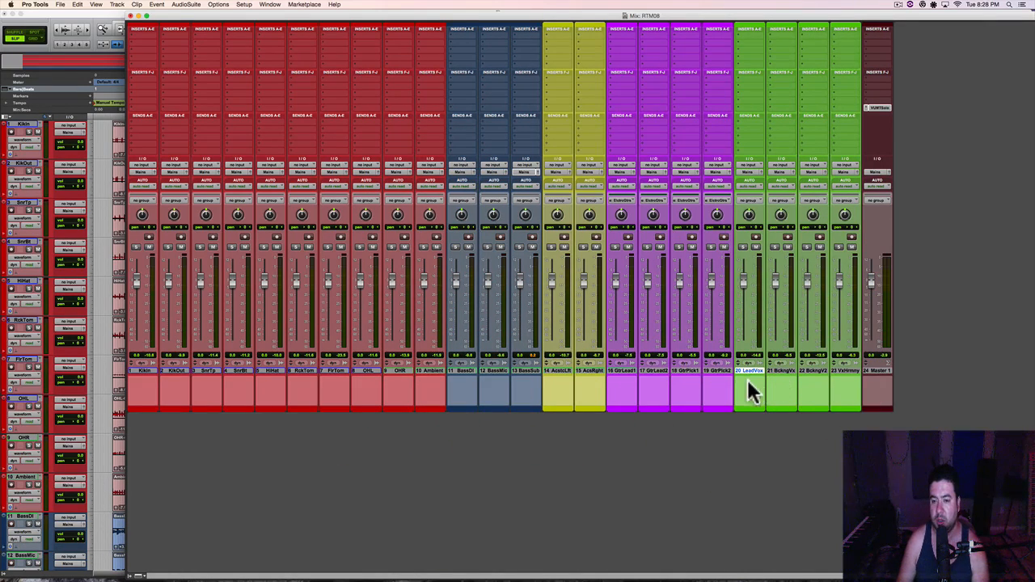
left_click(778, 376)
left_click(842, 372, "shift")
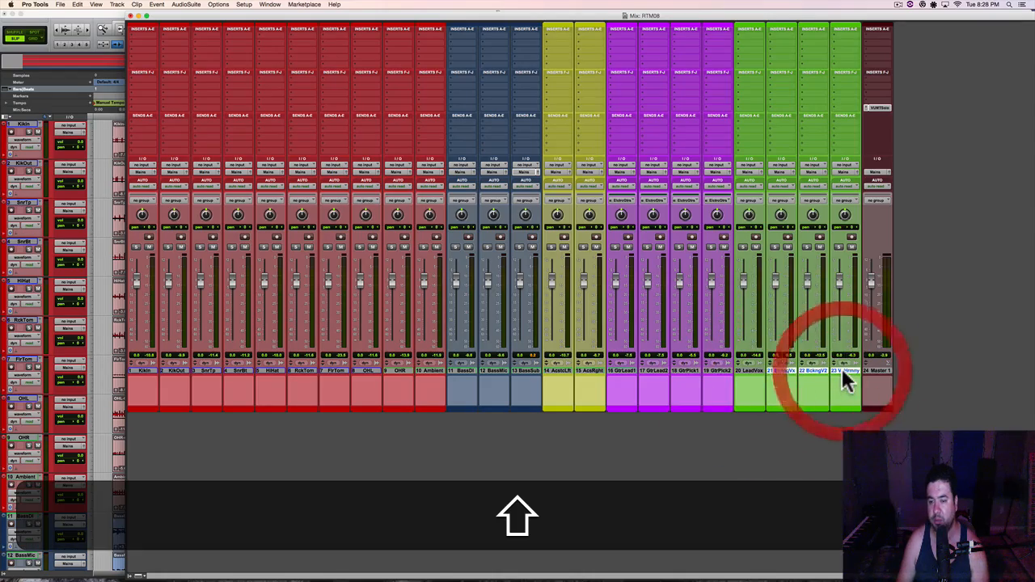
Step: In the Edit window, delete the first four clips on the BackingVox, BackingVox2 and VoxHarmony tracks
key("shift+super+equal")
scroll(440, 420, "down", 10)
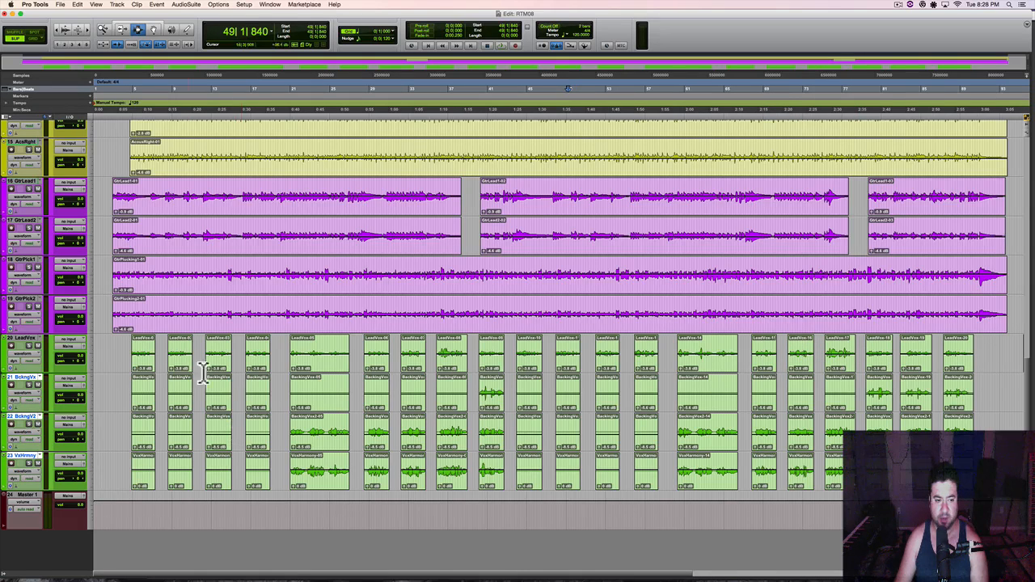
left_click_drag(116, 394, 273, 473)
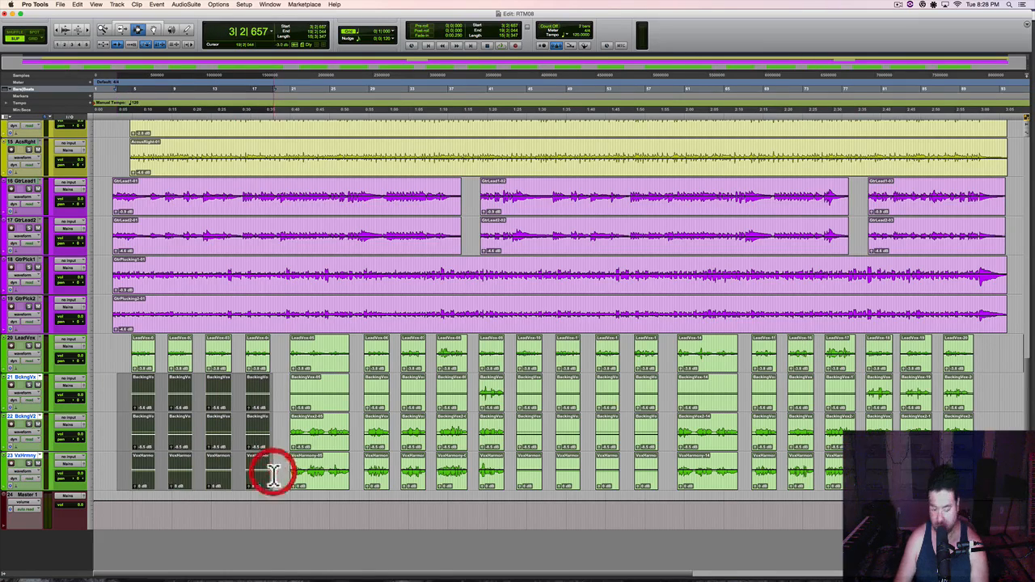
key("BackSpace")
Step: On the BackingVox track, delete the long clips near bars 21 and 61 and the four clips between bars 43 and 59
left_click(307, 384)
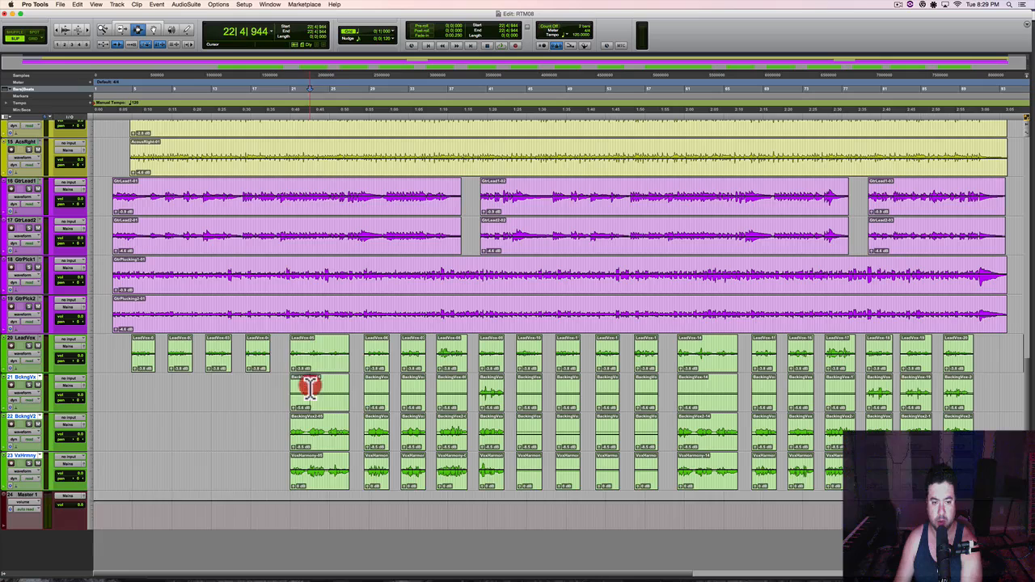
key("BackSpace")
left_click(705, 389)
key("BackSpace")
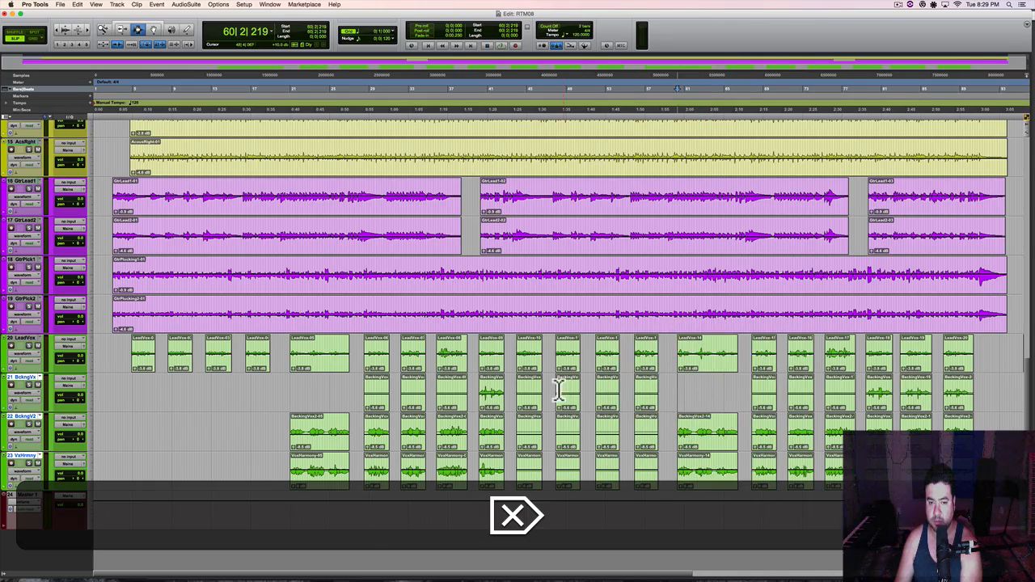
left_click_drag(512, 393, 671, 393)
key("BackSpace")
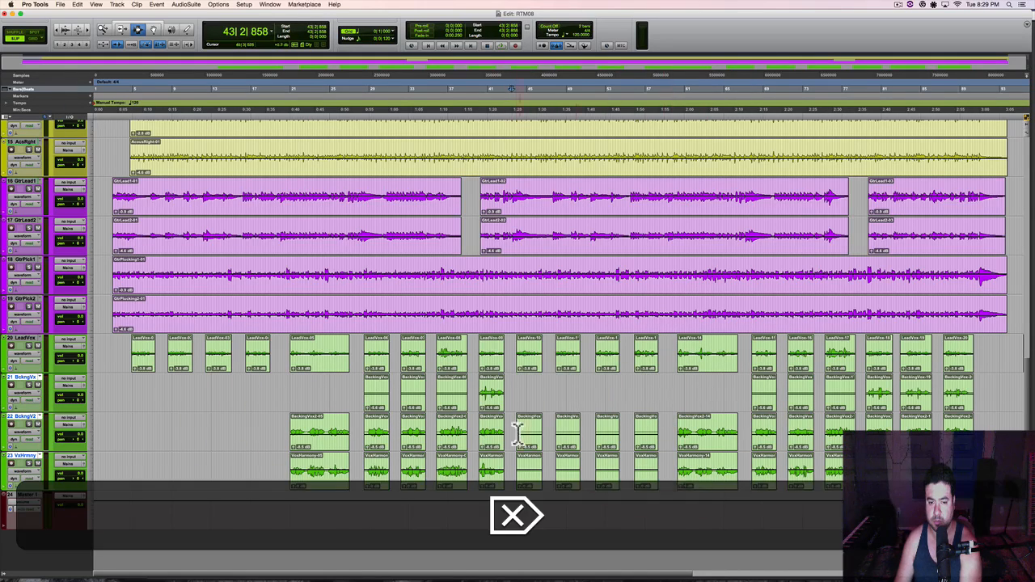
Step: Delete the BackingVox2 and VoxHarmony clips between bars 43 and 59, and the three BackingVox clips following bar 65
left_click_drag(510, 434, 672, 477)
key("BackSpace")
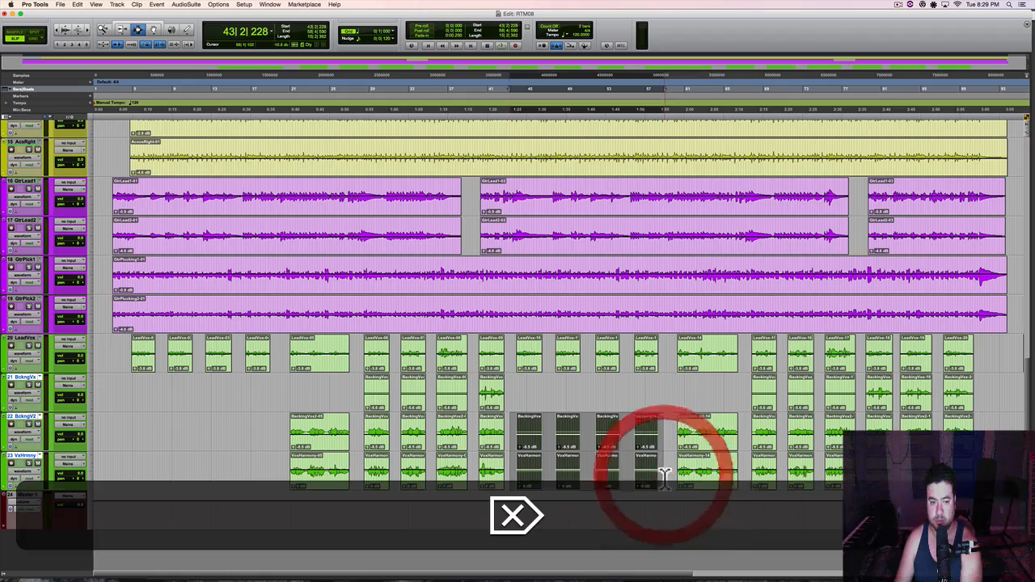
left_click_drag(766, 392, 862, 393)
key("BackSpace")
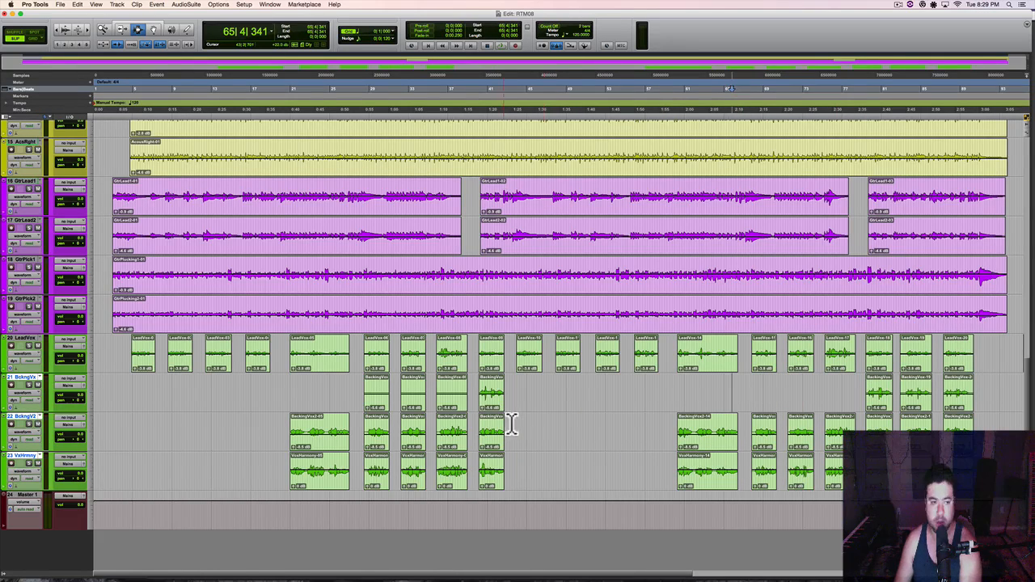
Step: In the Mix window, group BackingVox, BackingVox2 and VoxHarmony as an Edit and Mix group named BGVs with group ID v
key("super+equal")
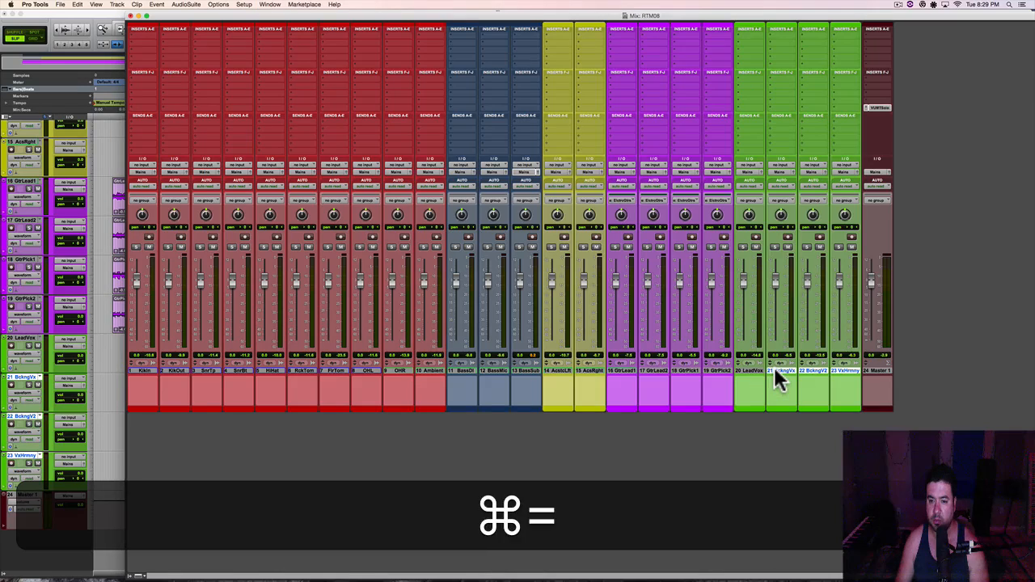
key("super+g")
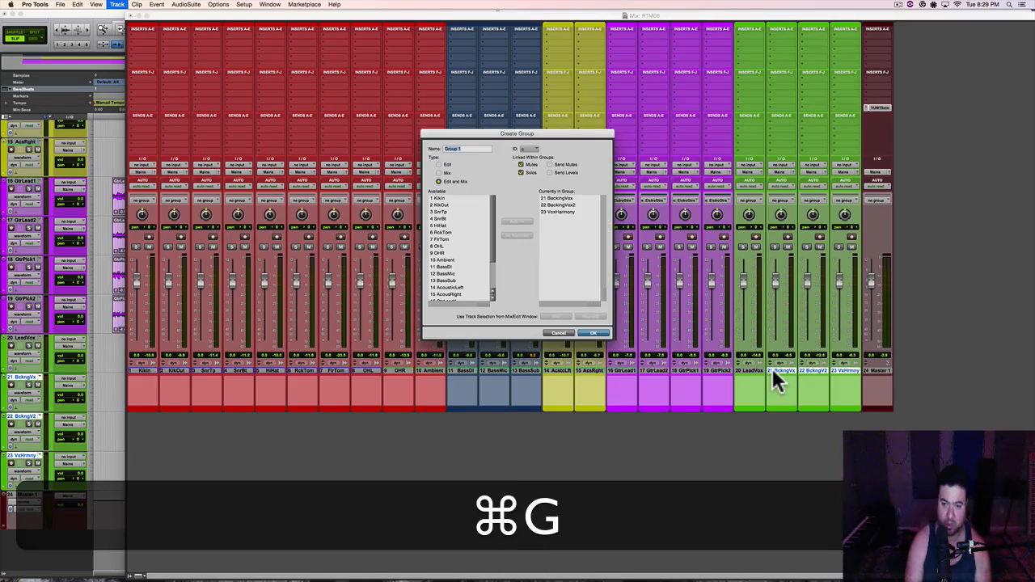
type("BGVS")
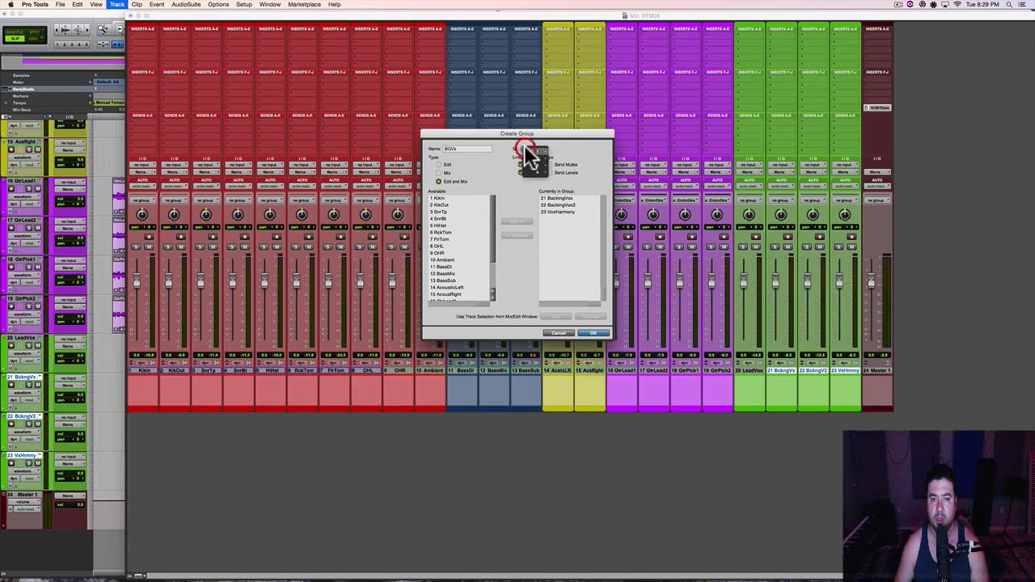
left_click(526, 150)
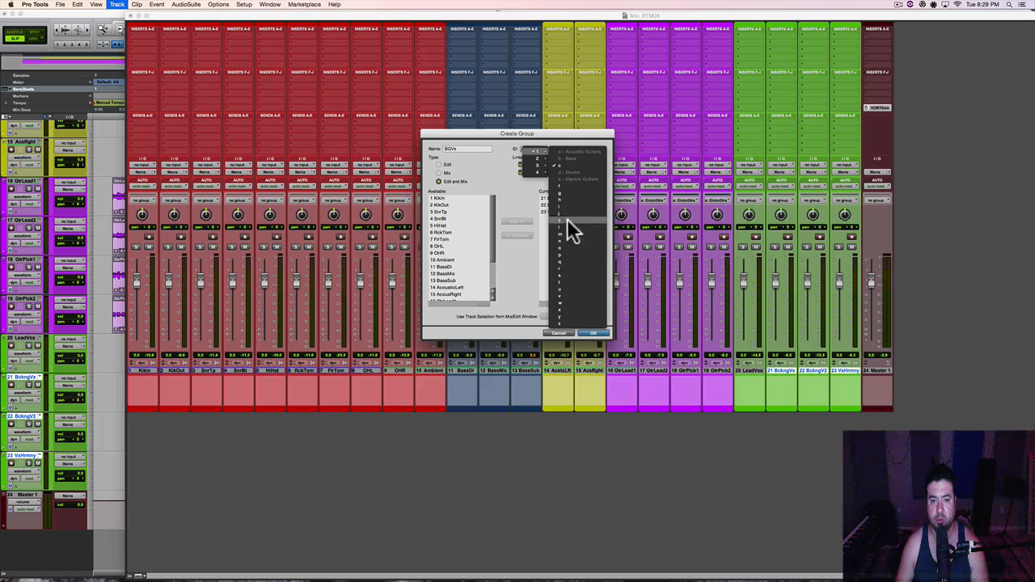
left_click(566, 295)
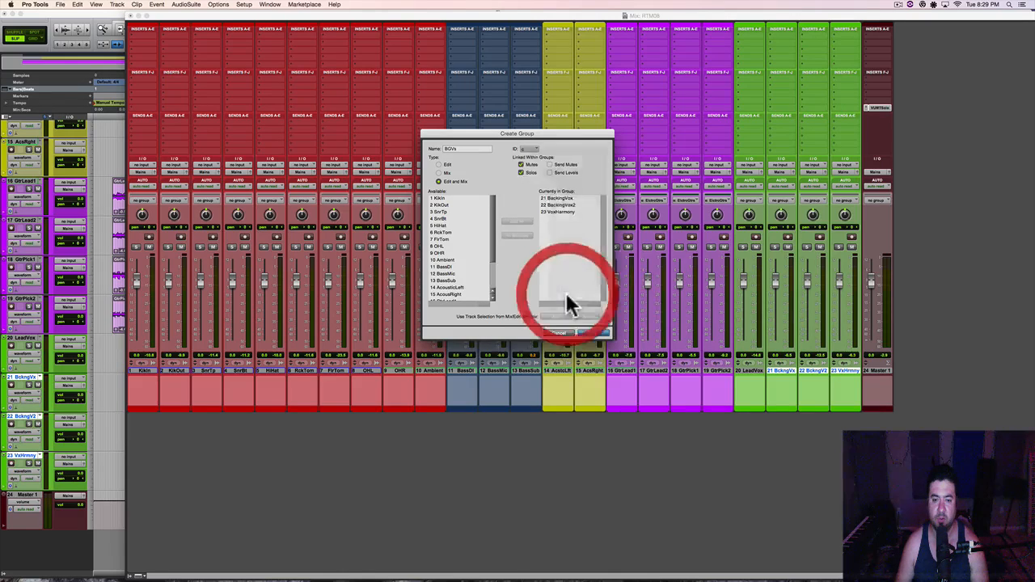
left_click(602, 331)
Step: Deselect all tracks and save the session
left_click(784, 368, "alt")
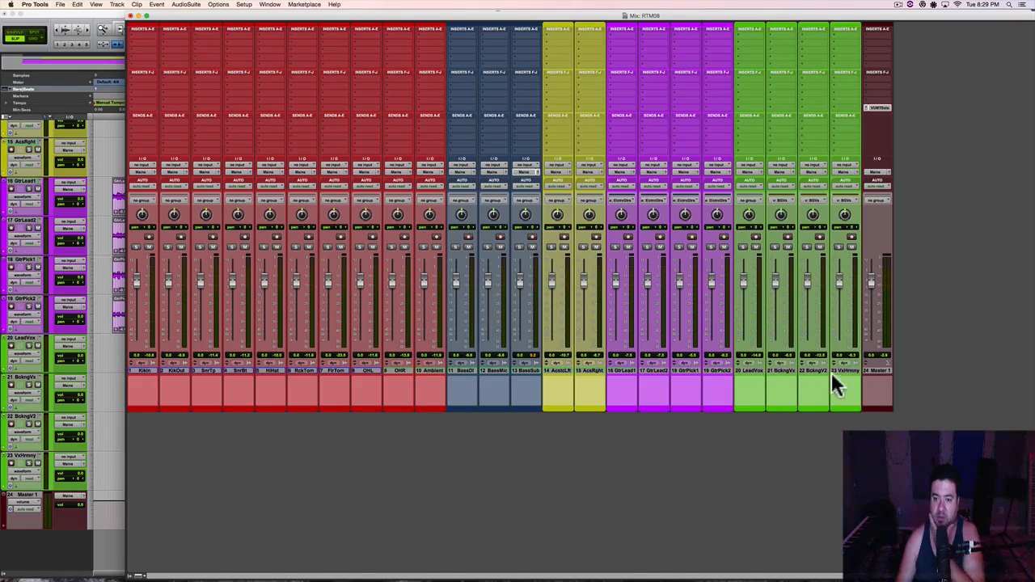
left_click(836, 439)
key("super+s")
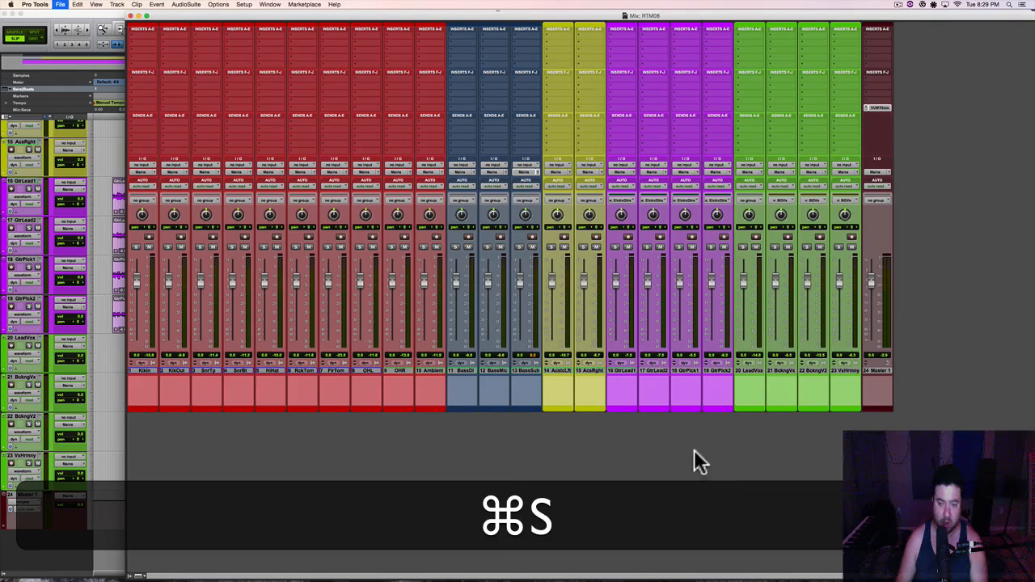
Step: Route the outputs of all ten drum tracks, KikIn through Ambient, to a new stereo Aux Input track named Drums
left_click(687, 447)
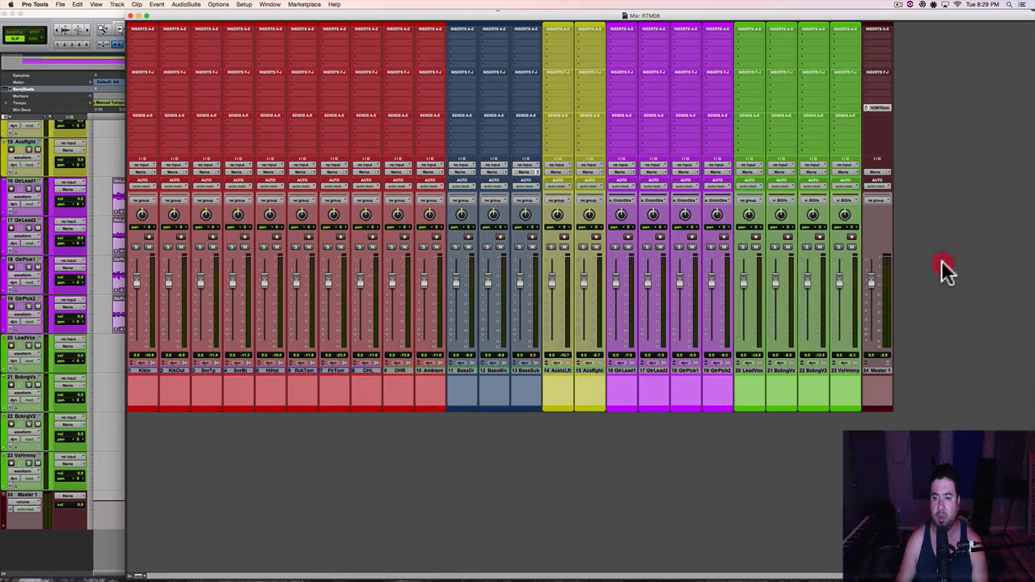
left_click(142, 374)
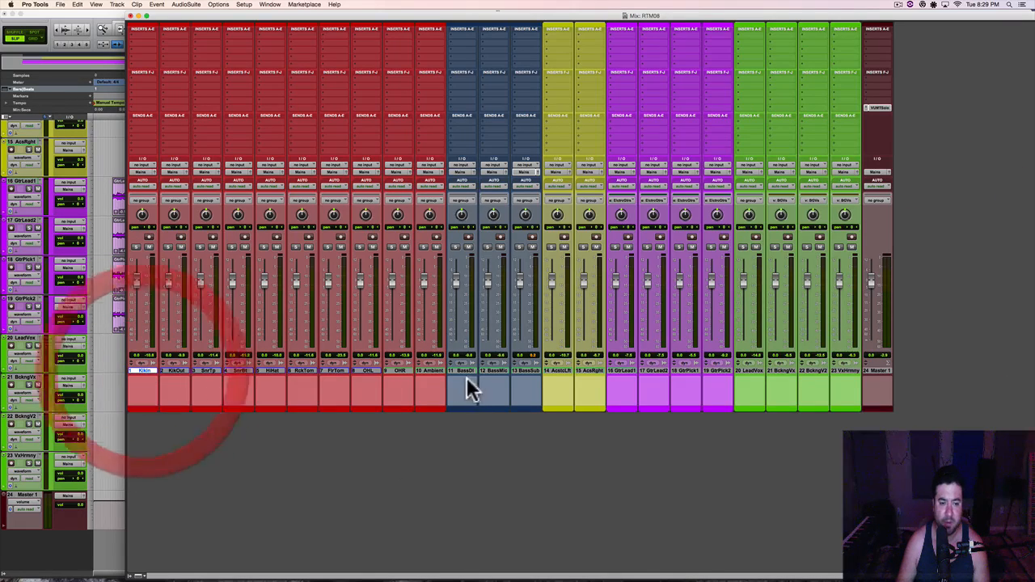
left_click(432, 370, "shift")
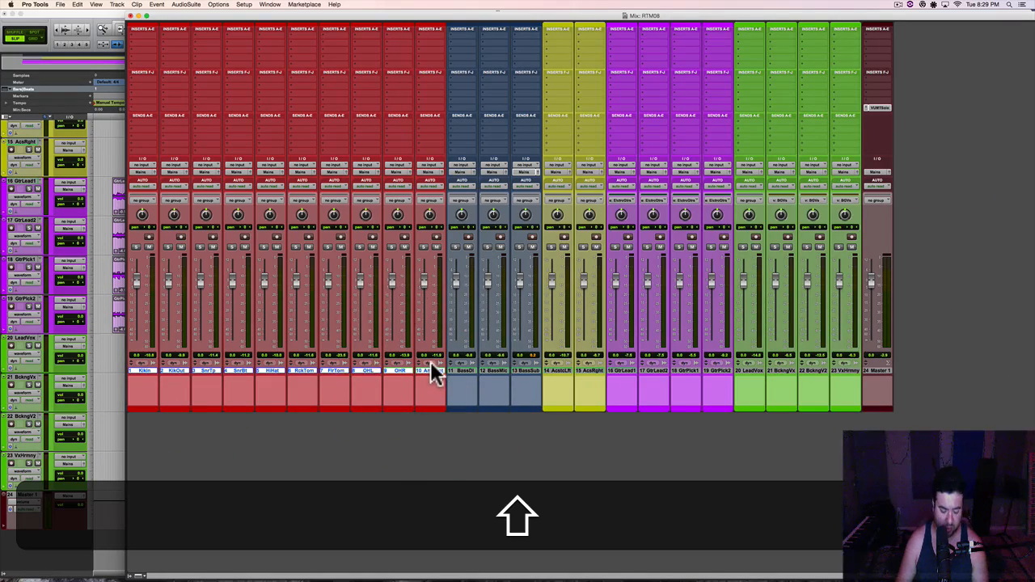
left_click(432, 171, "alt+shift")
mouse_move(432, 189)
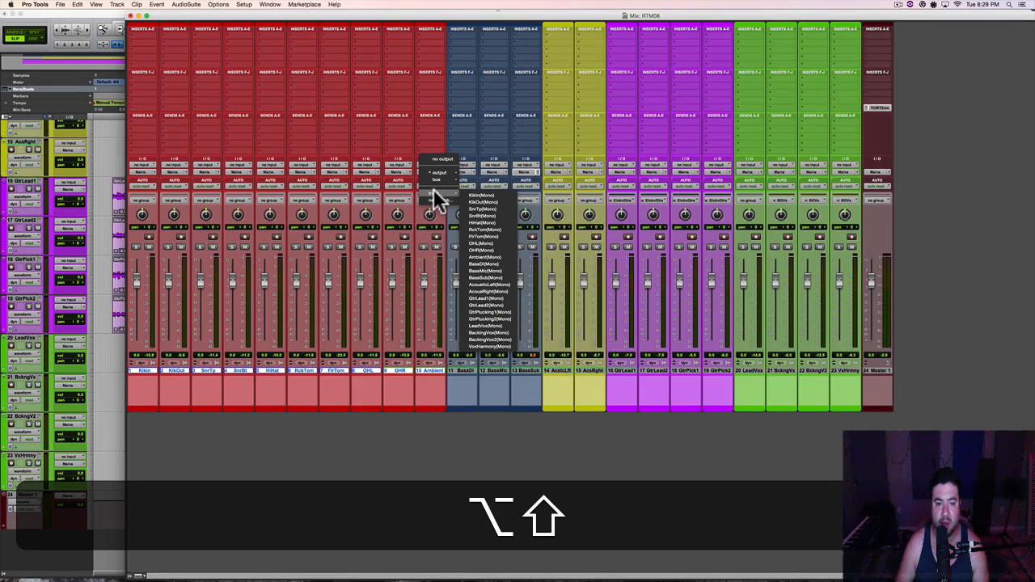
left_click(432, 198, "alt+shift")
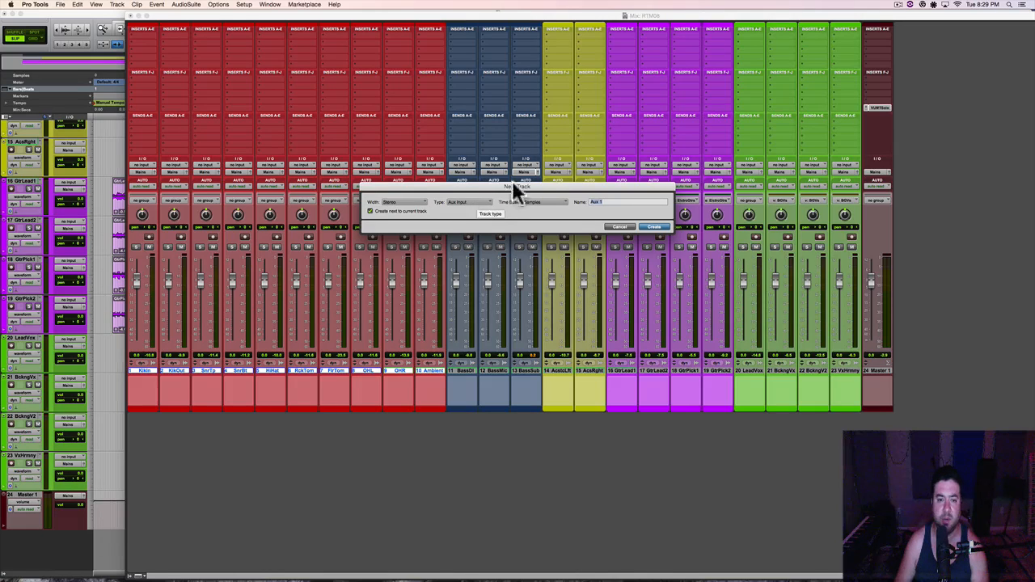
type("Drums")
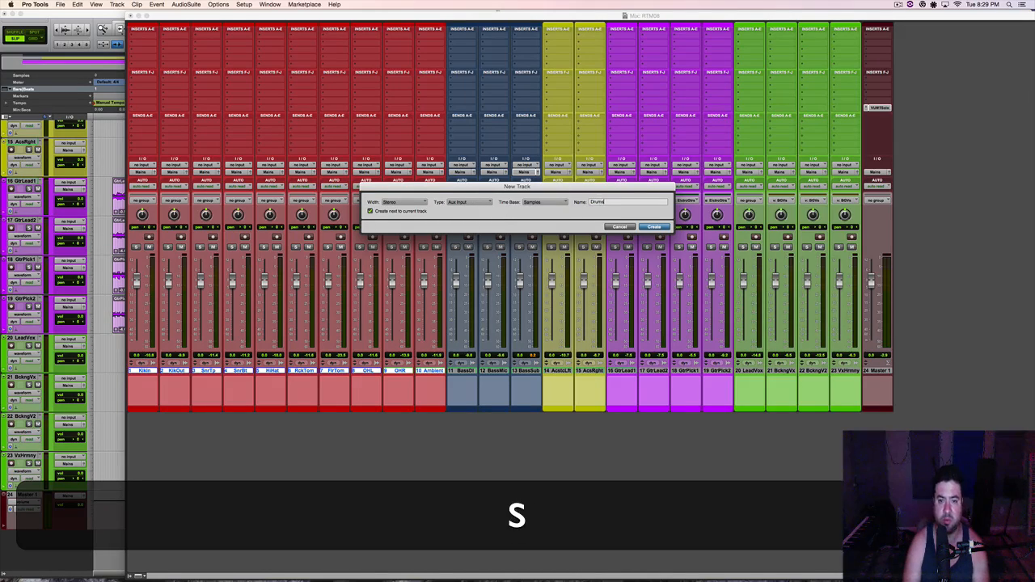
key("Return")
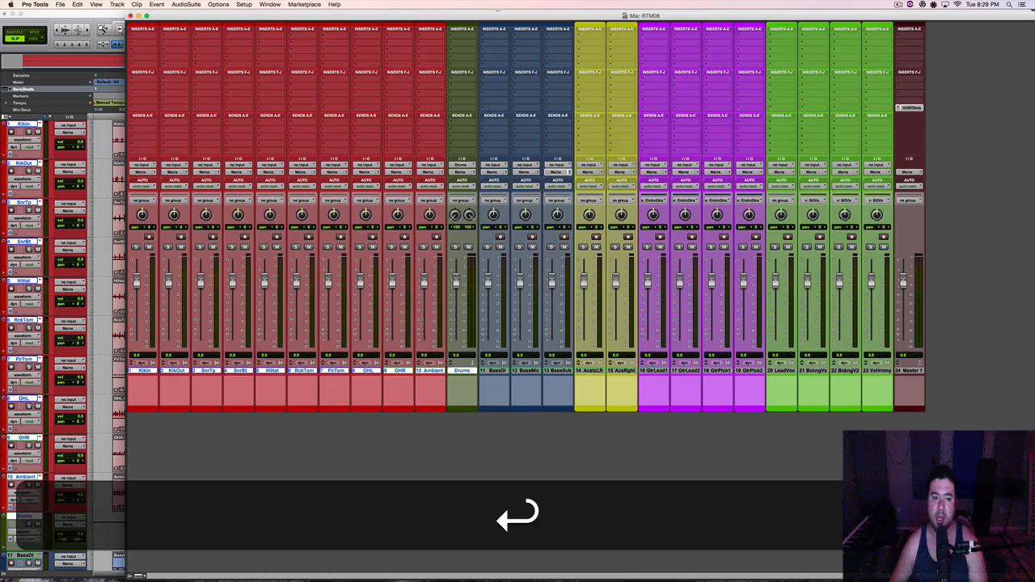
Step: Color the Drums aux track red to match the individual drum tracks
double_click(464, 404)
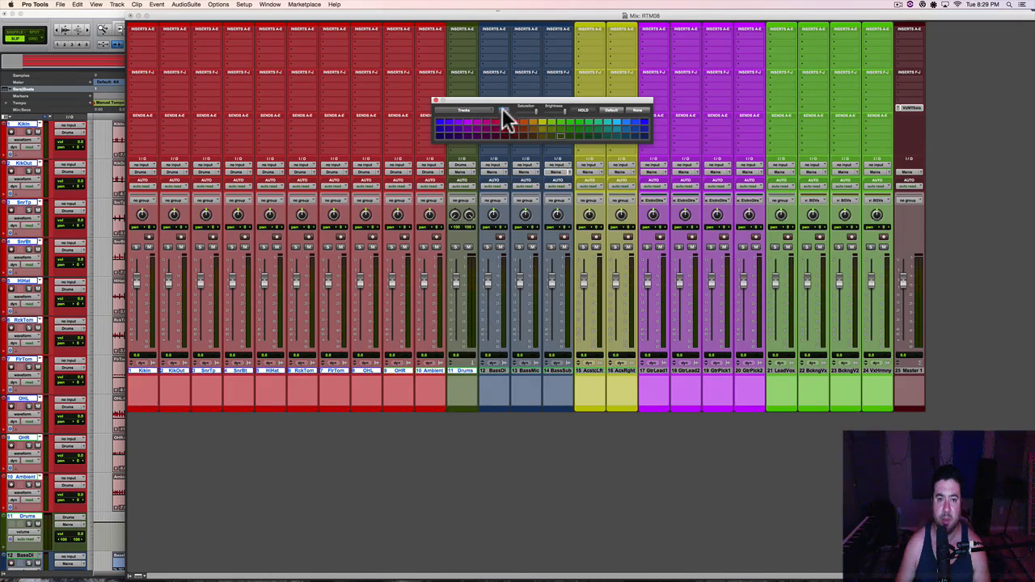
left_click(503, 121)
left_click(436, 101)
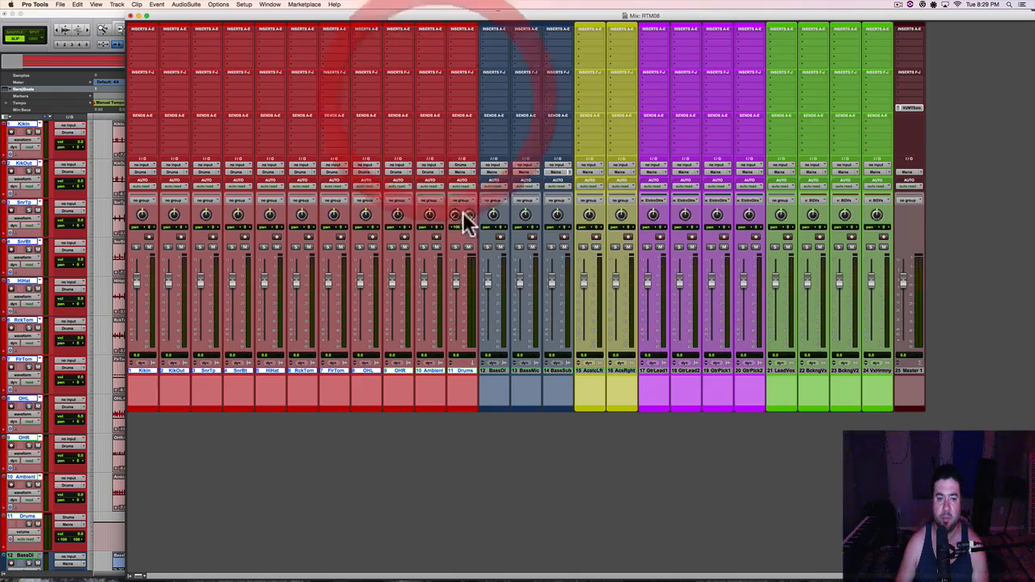
Step: Route the Drums aux output to a new stereo Aux Input track named MIX BUS
left_click(461, 179)
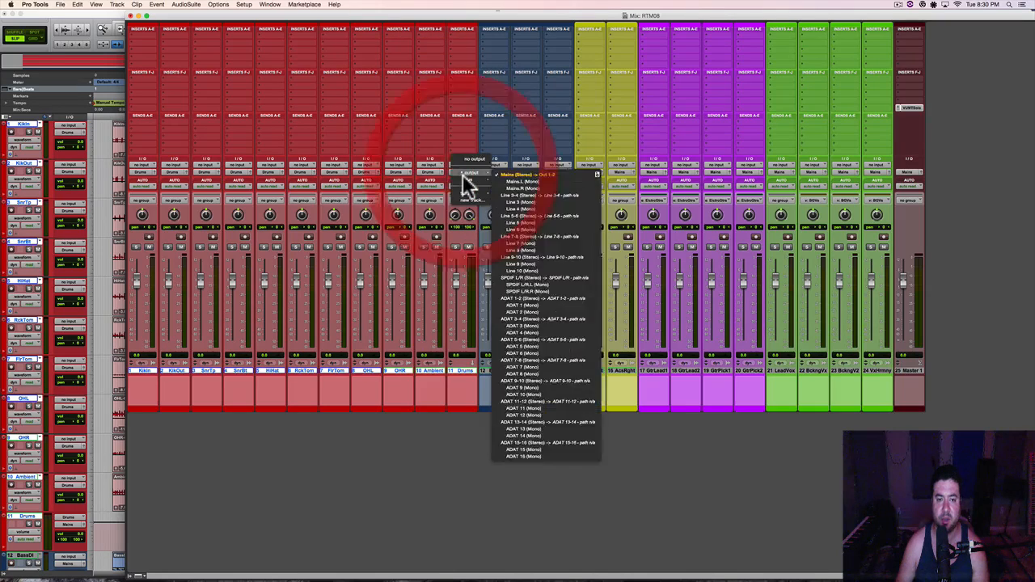
mouse_move(462, 177)
left_click(466, 197)
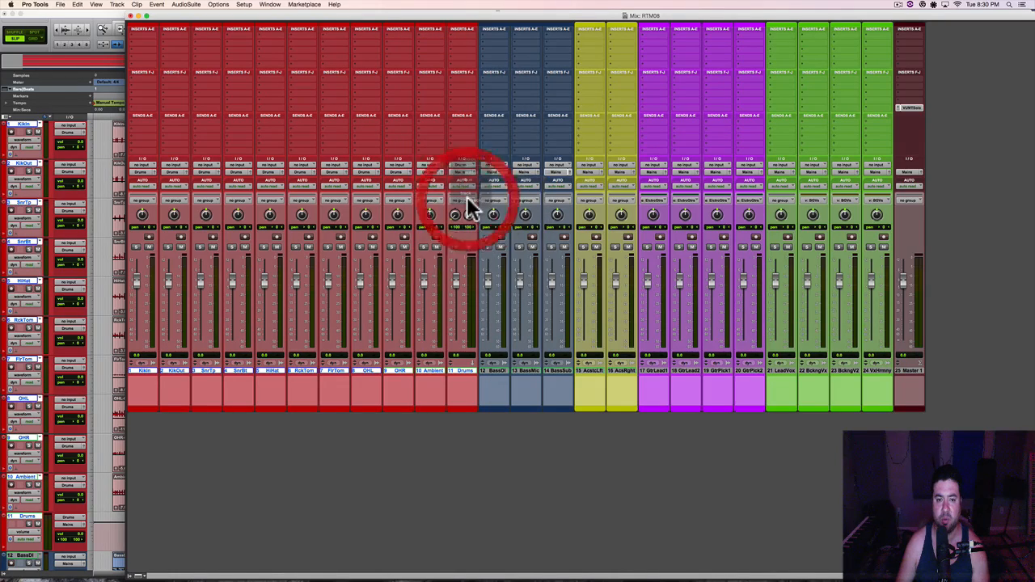
type("Mix")
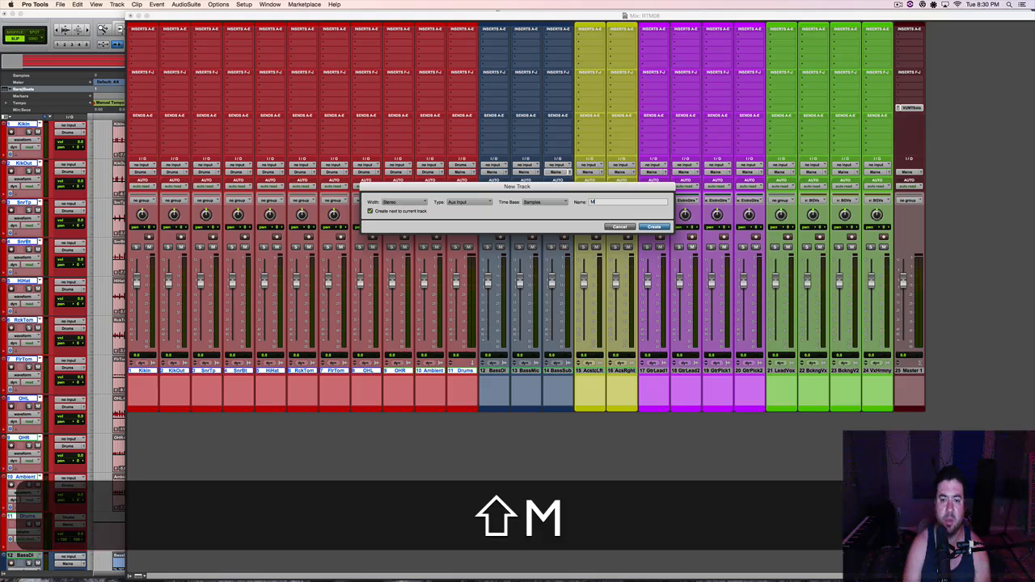
key("BackSpace")
key("BackSpace")
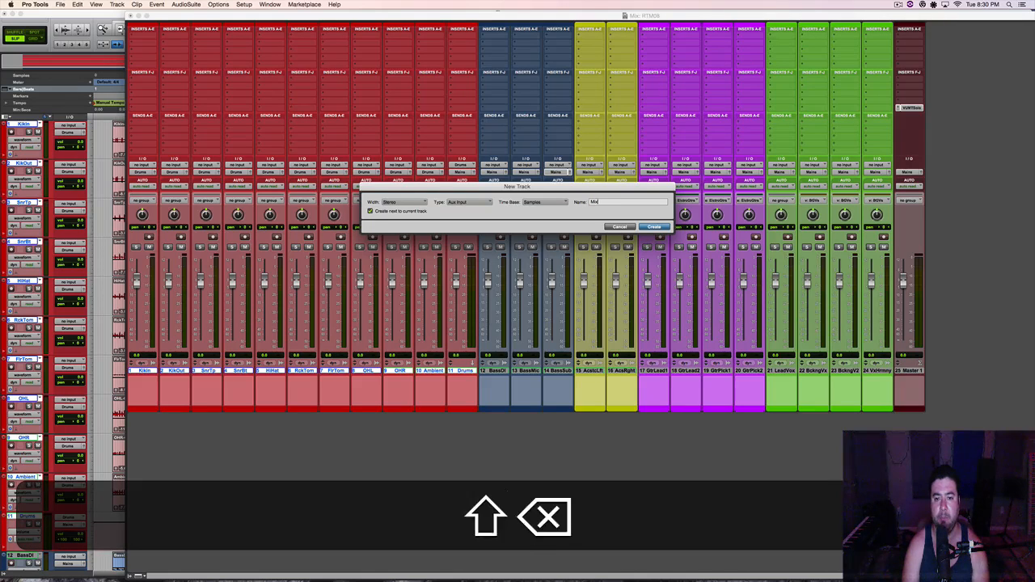
type("IX BUS")
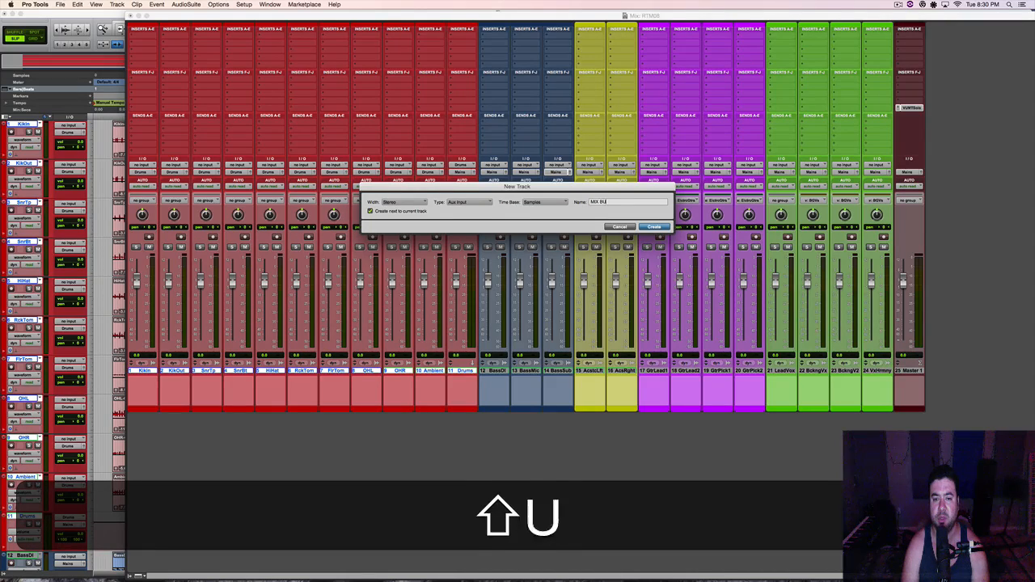
key("Return")
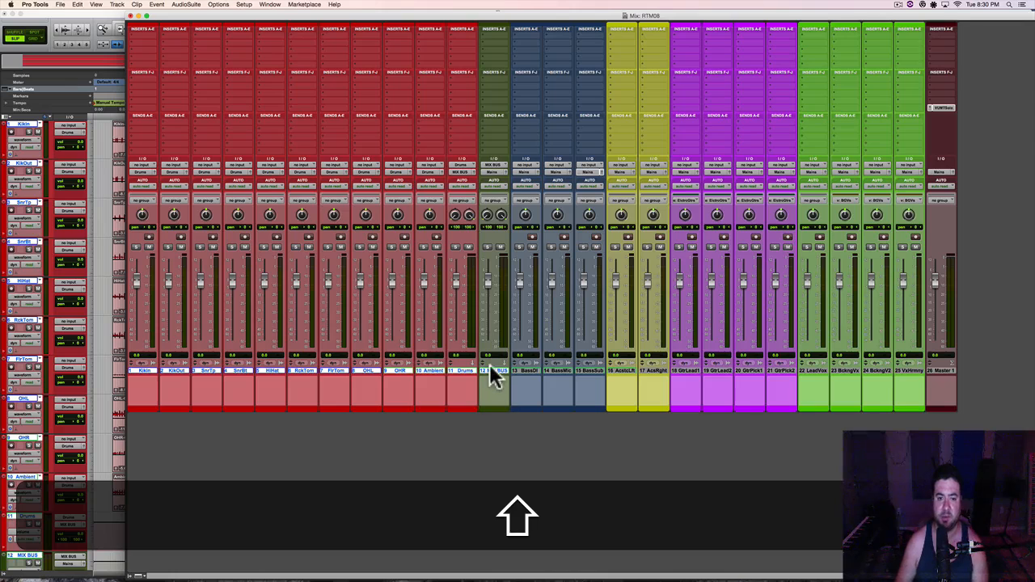
Step: Move the MIX BUS track directly before Master 1 and solo-safe the Drums aux track
left_click_drag(486, 374, 942, 370)
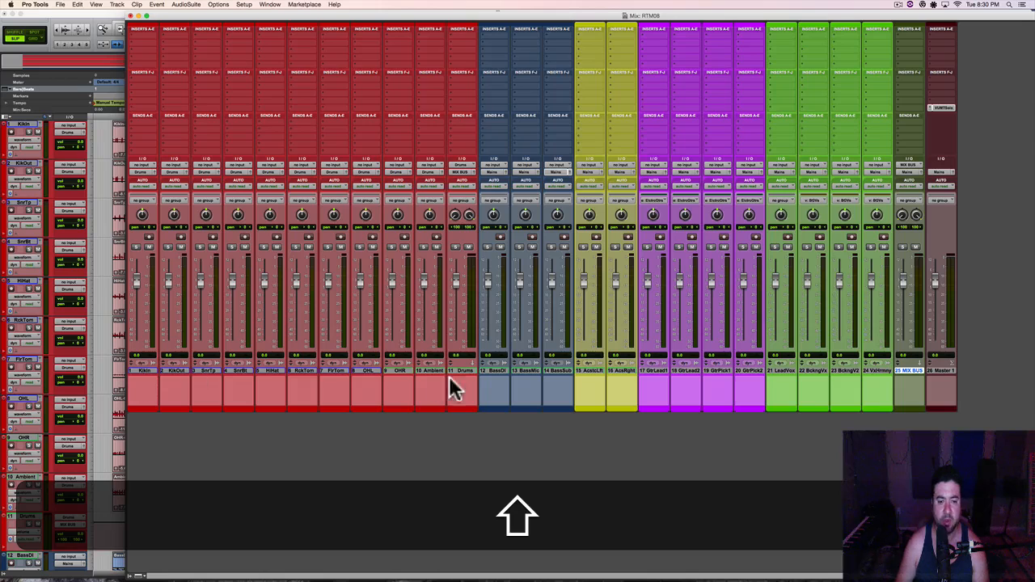
left_click(455, 248, "shift+super")
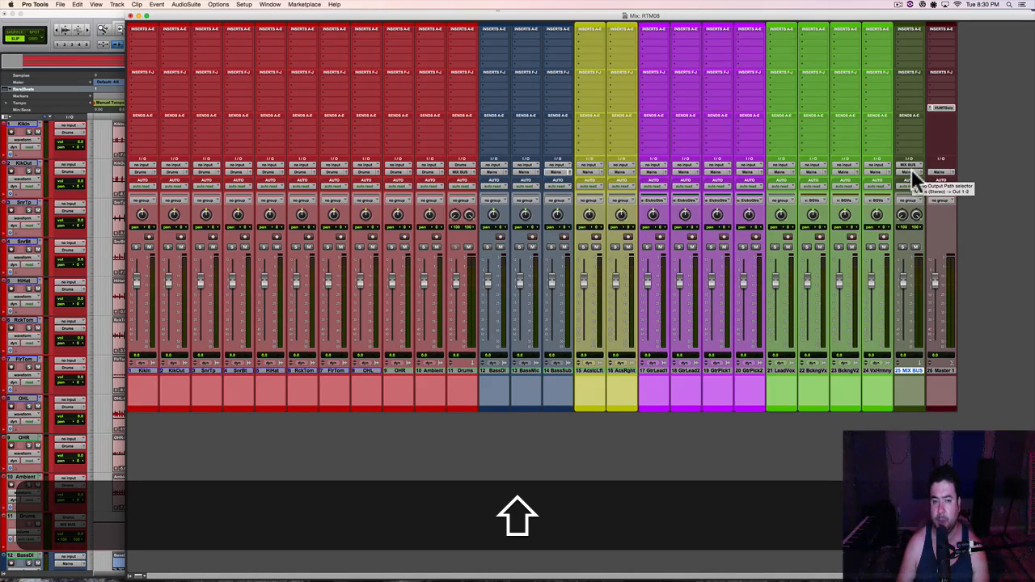
Step: Route the outputs of BassDI, BassMic and BassSub to a new stereo Aux Input track named BASS
left_click(493, 370, "shift")
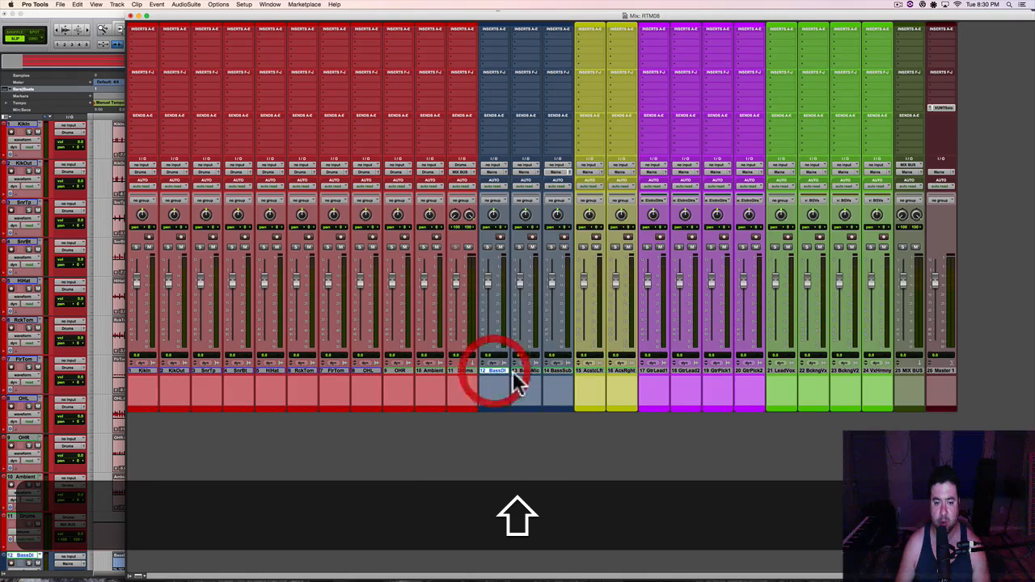
left_click(565, 366, "shift")
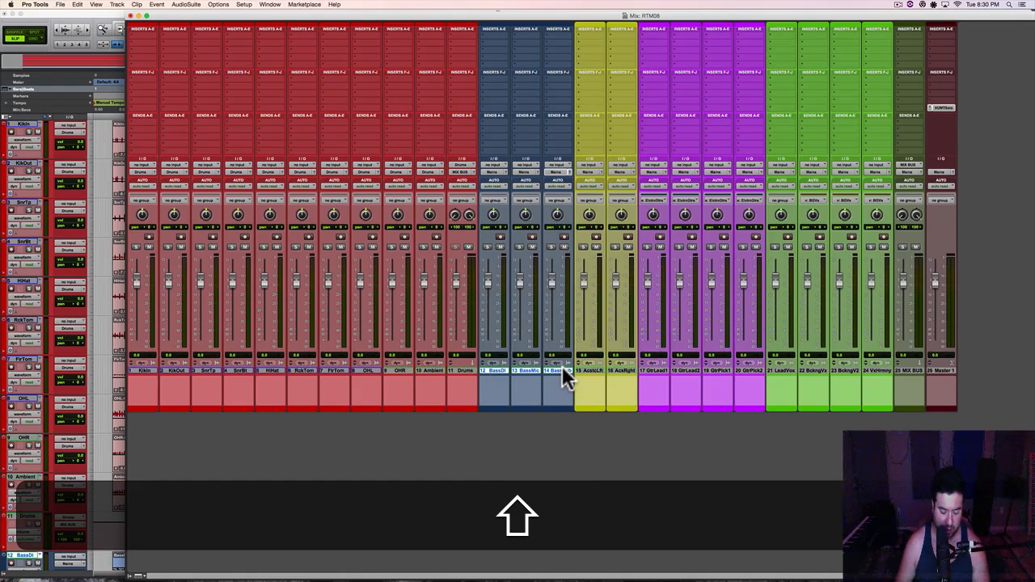
left_click(554, 172, "alt+shift")
left_click(535, 178, "alt+shift")
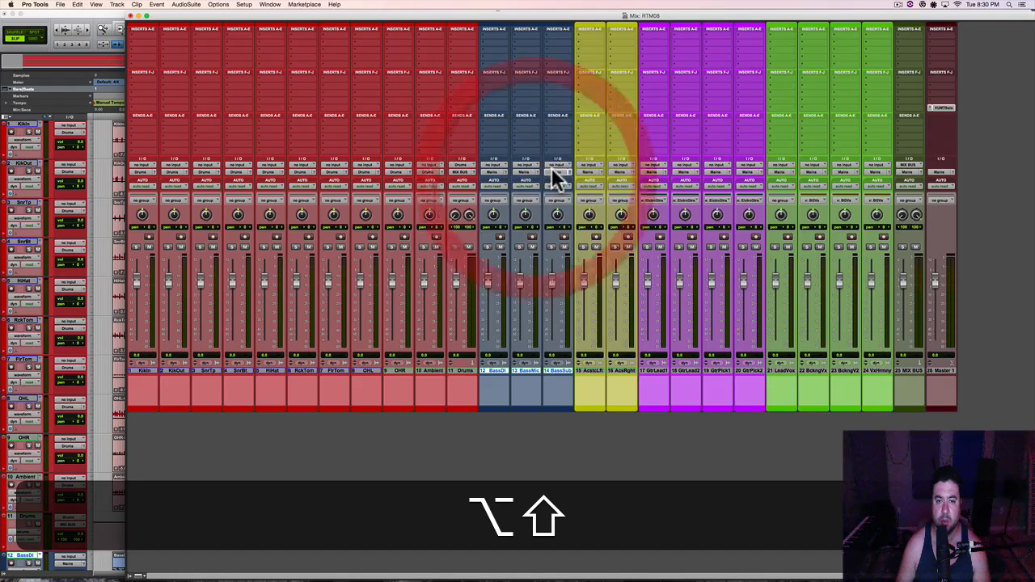
left_click(554, 177, "alt+shift")
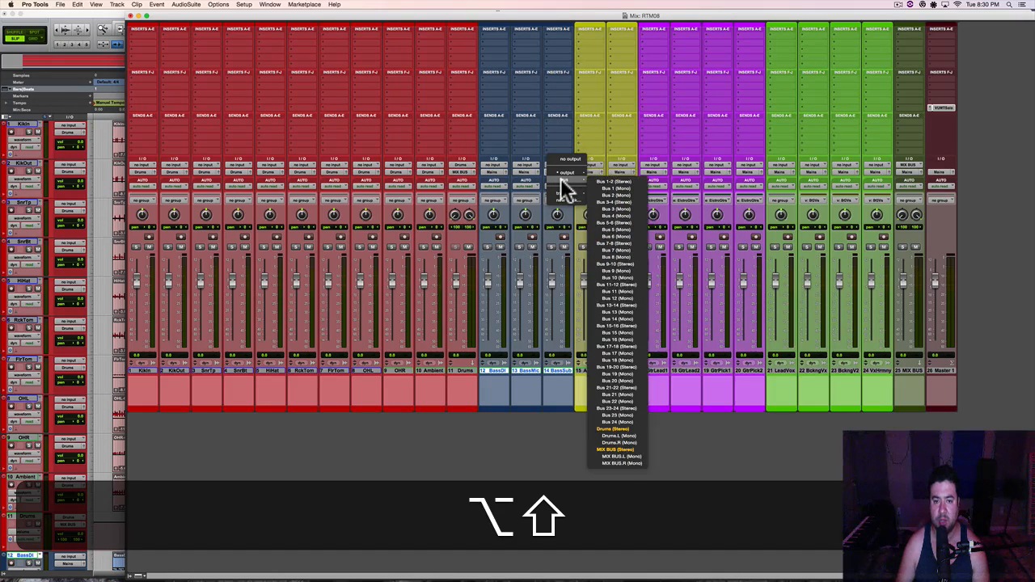
left_click(560, 197, "alt+shift")
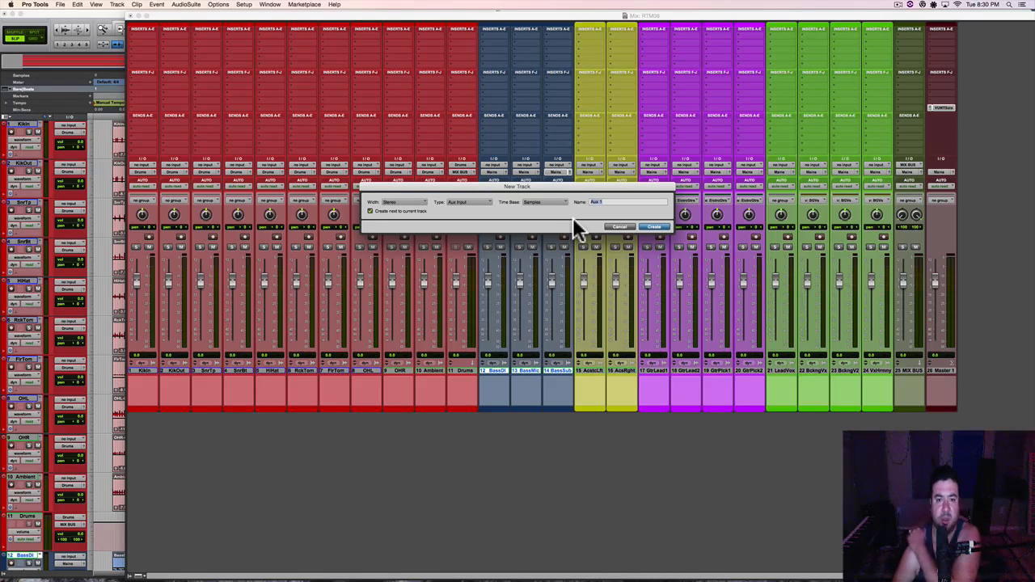
type("BASS")
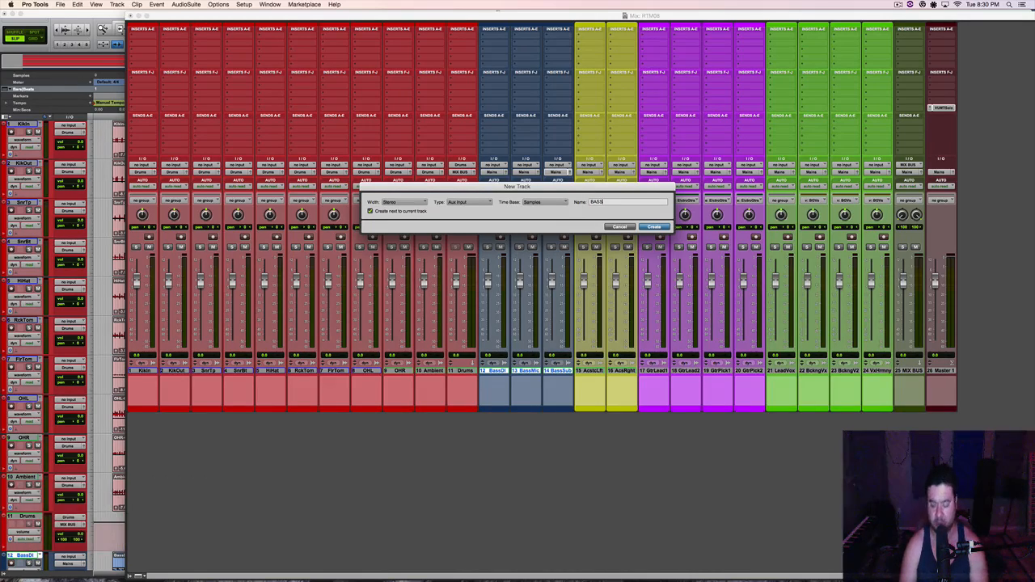
key("Return")
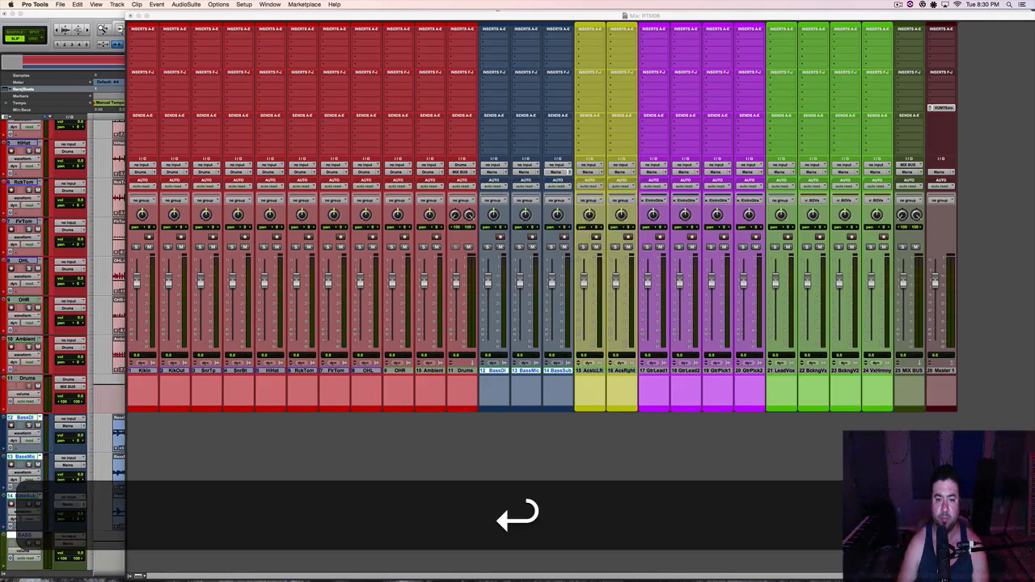
Step: Color the BASS aux track dark blue to match the individual bass tracks
double_click(589, 408)
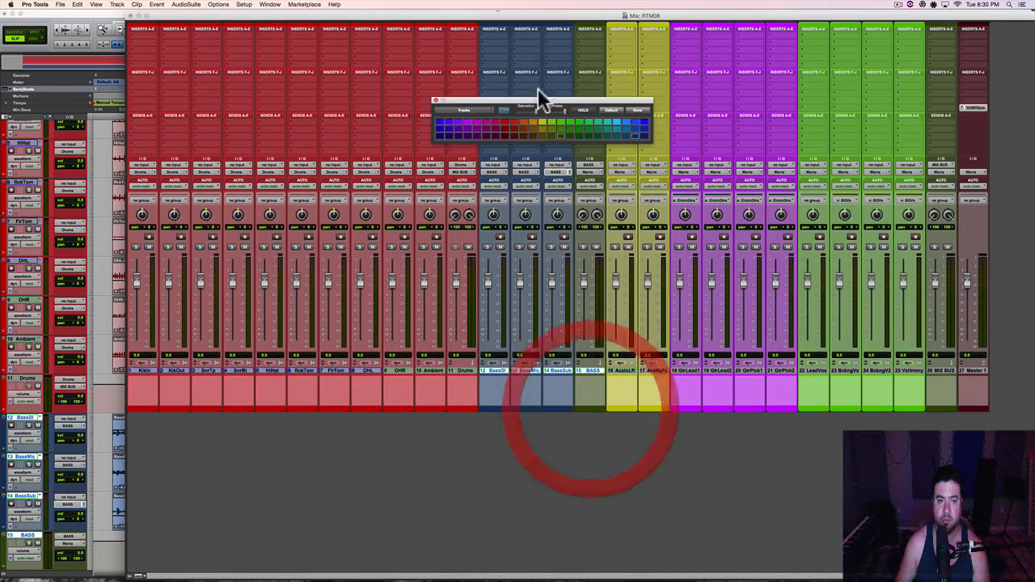
left_click(640, 133)
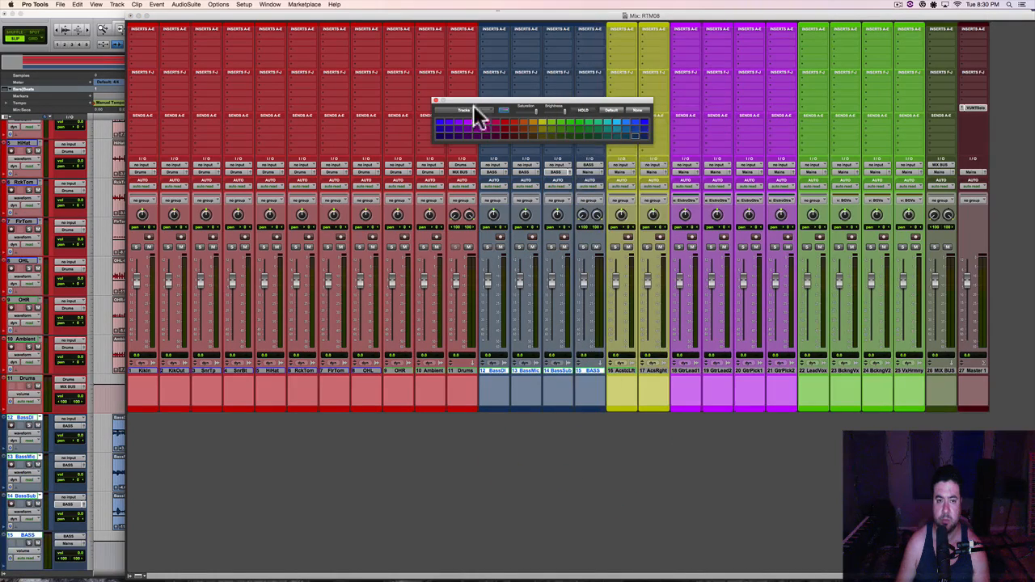
left_click(436, 99)
Step: Review the newly created busses at the end of the I/O Setup bus list and leave without changes
left_click(243, 4)
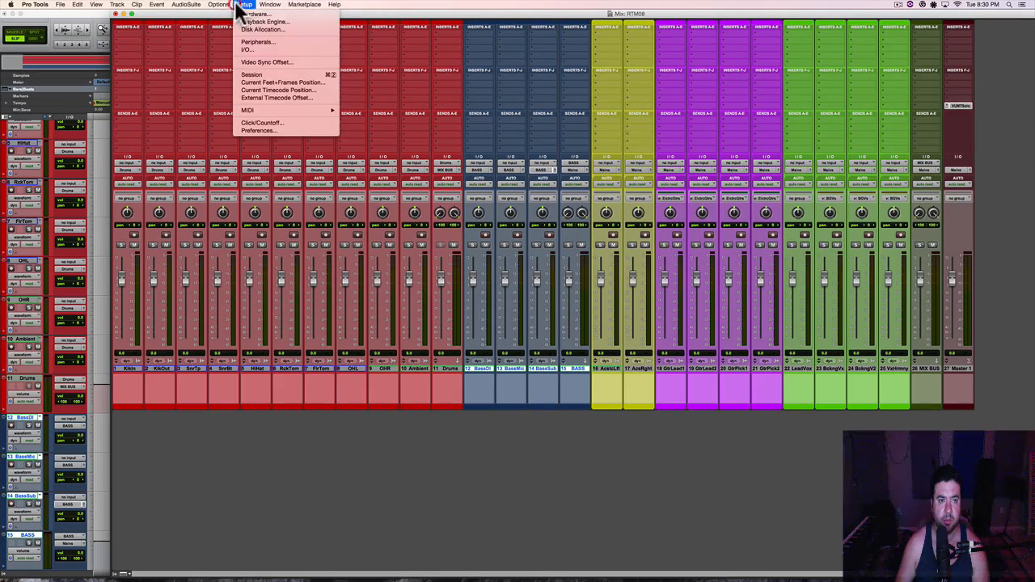
left_click(248, 50)
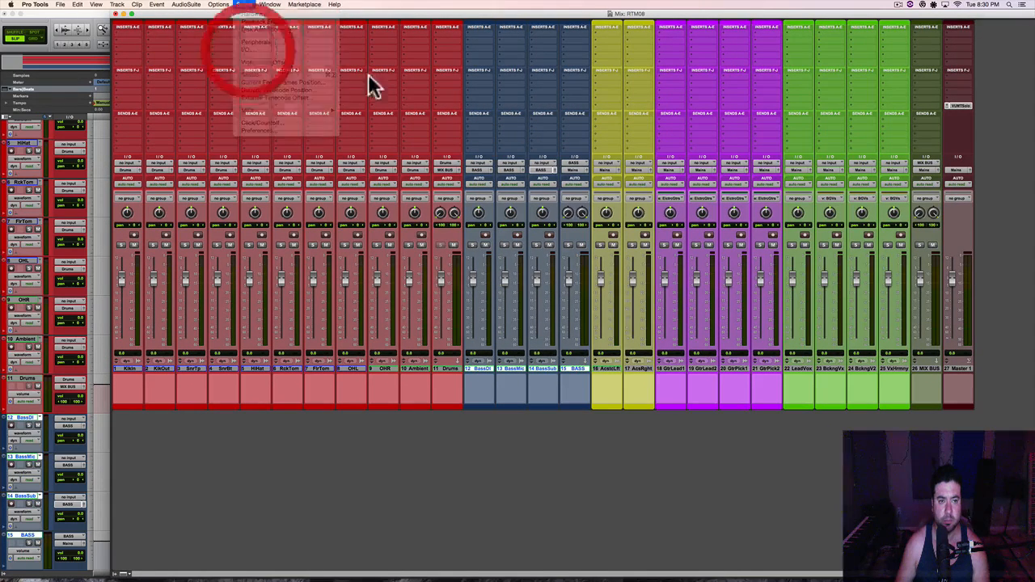
left_click(425, 123)
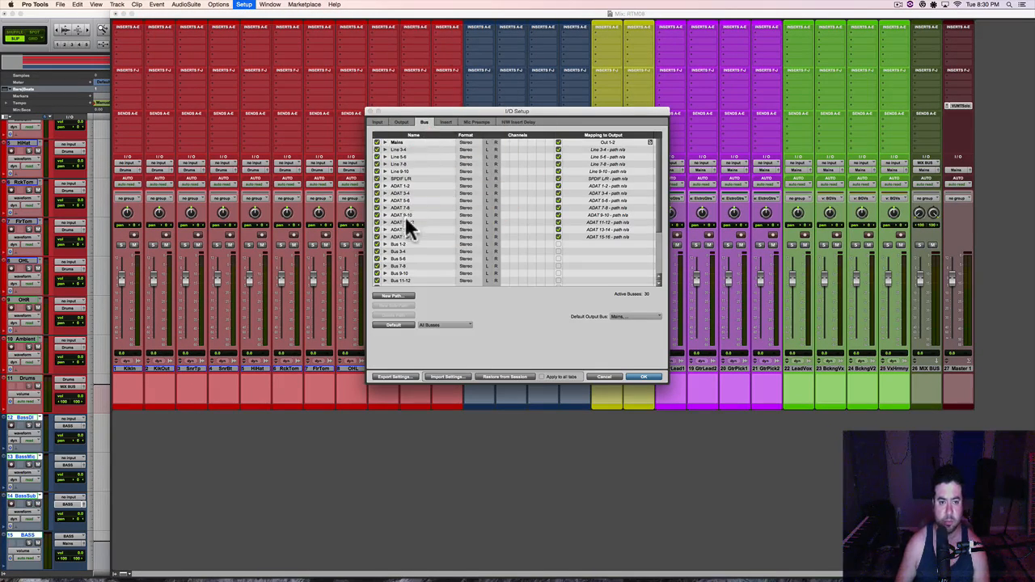
scroll(405, 215, "down", 5)
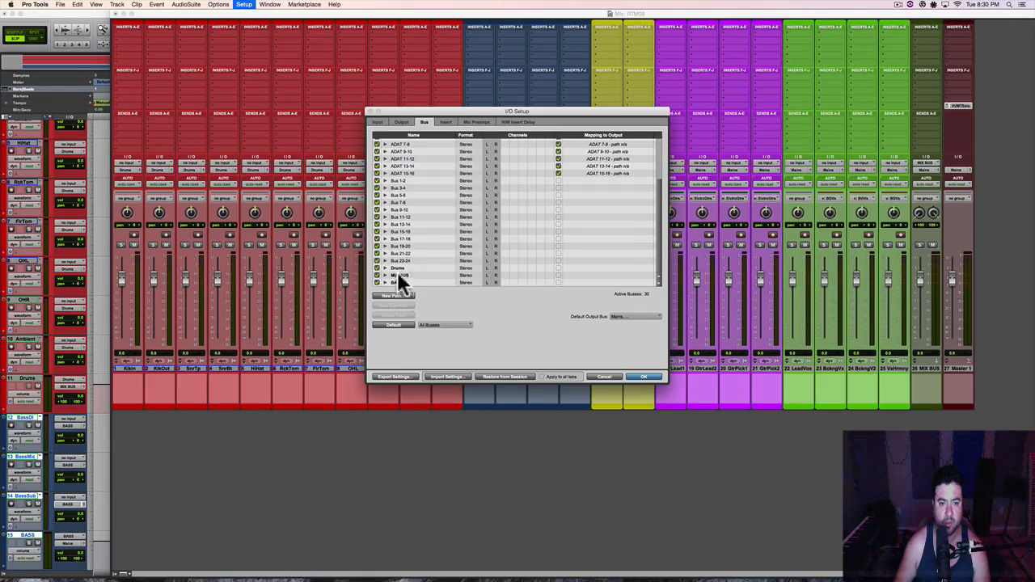
left_click(610, 376)
Step: Play the session to check the signal flow through the aux tracks, and solo-safe the MIX BUS track
key("space")
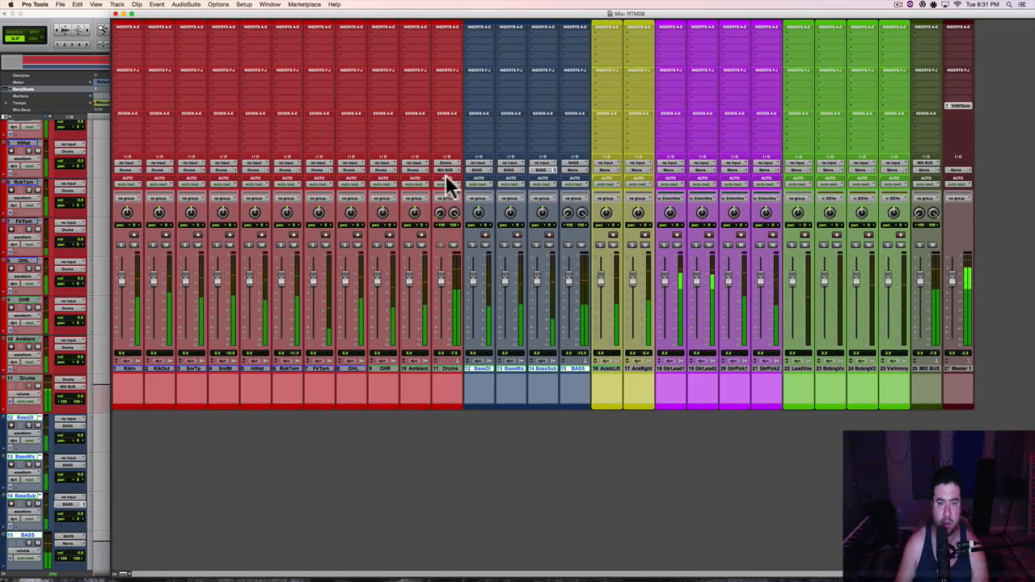
left_click(922, 247, "super")
key("super+space")
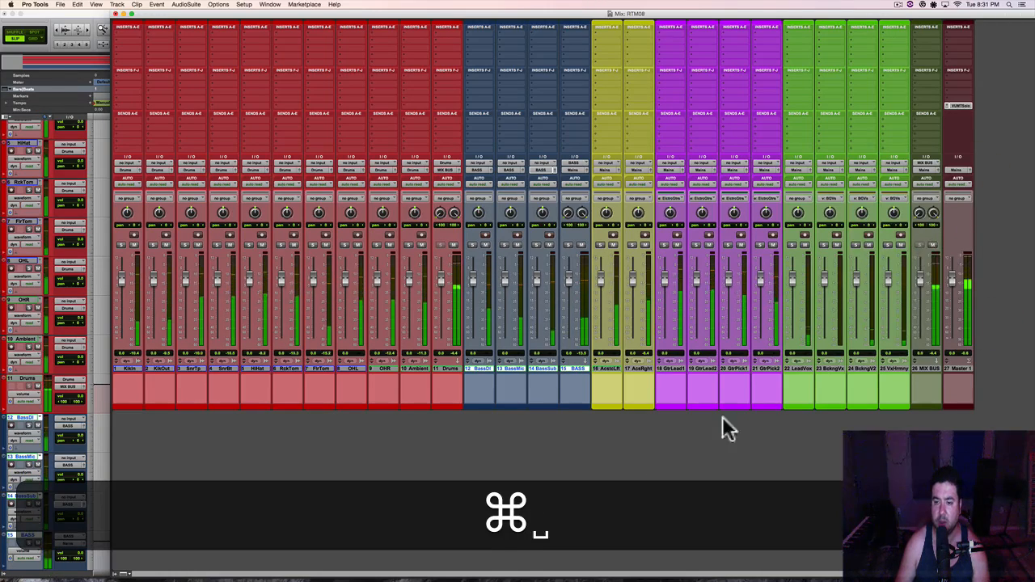
Step: Route the outputs of the two yellow acoustic guitar tracks to a new stereo Aux Input track named ACOUSTIC
left_click(475, 380, "alt")
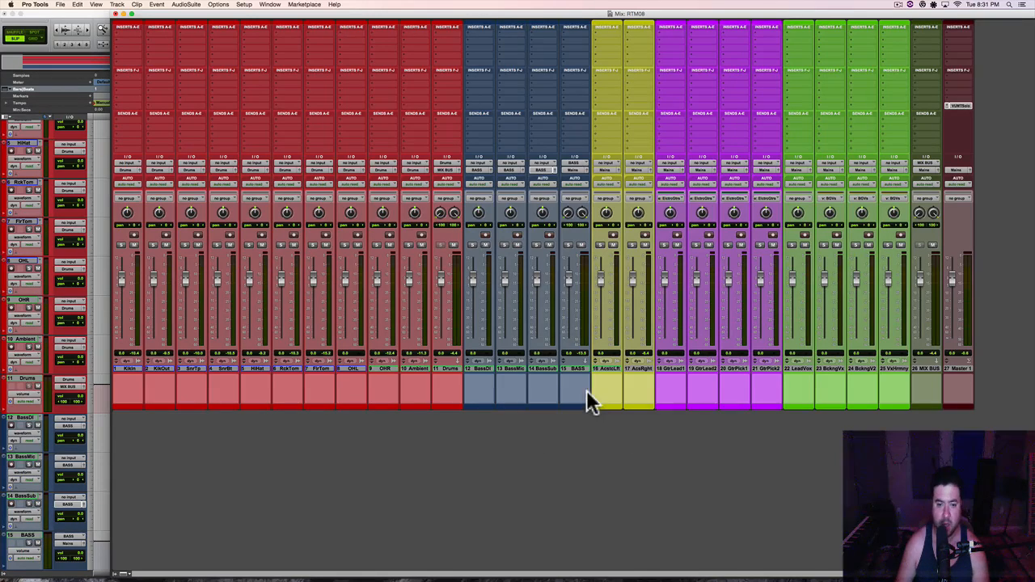
left_click(607, 368)
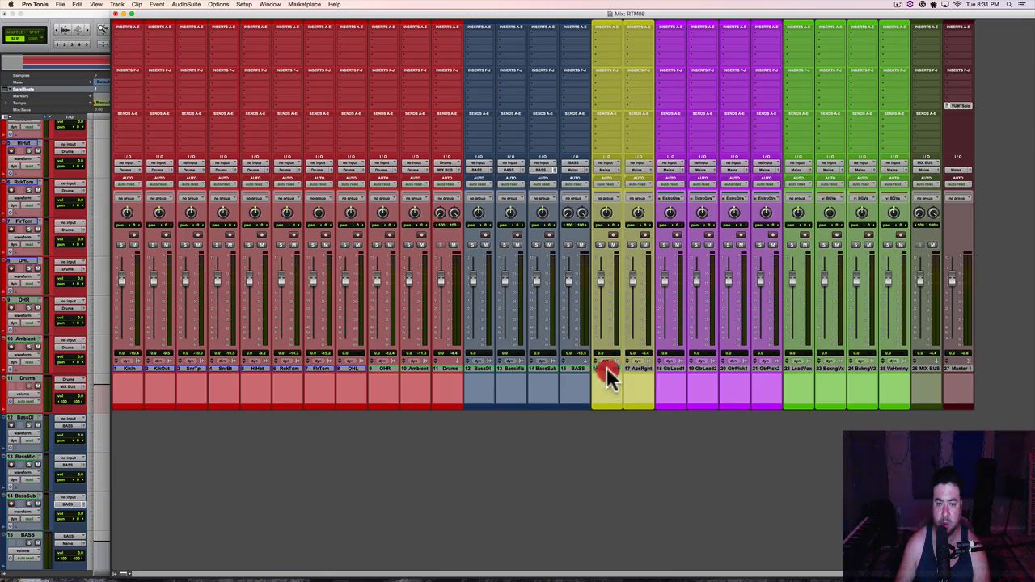
left_click(640, 368, "shift")
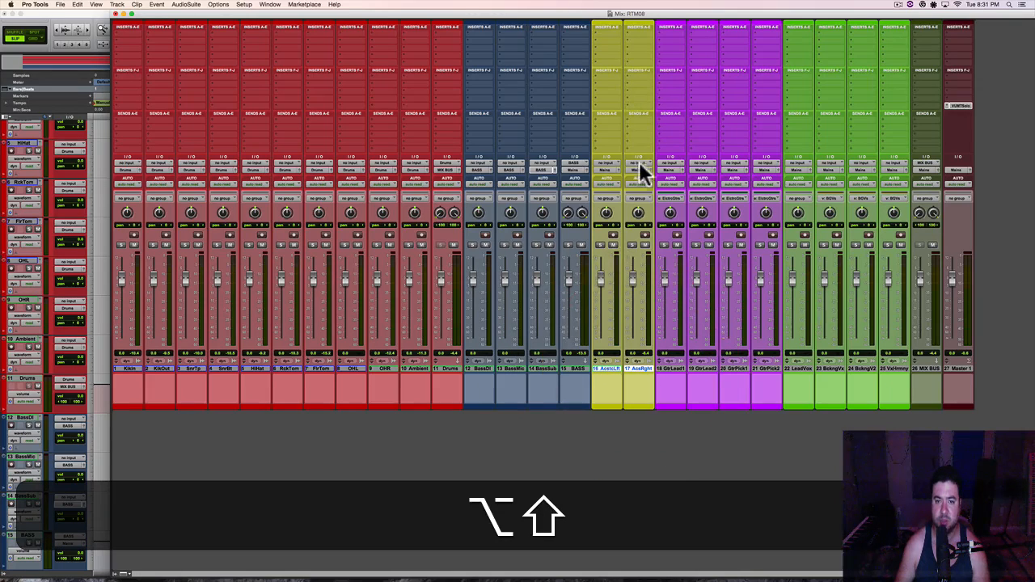
left_click(643, 198)
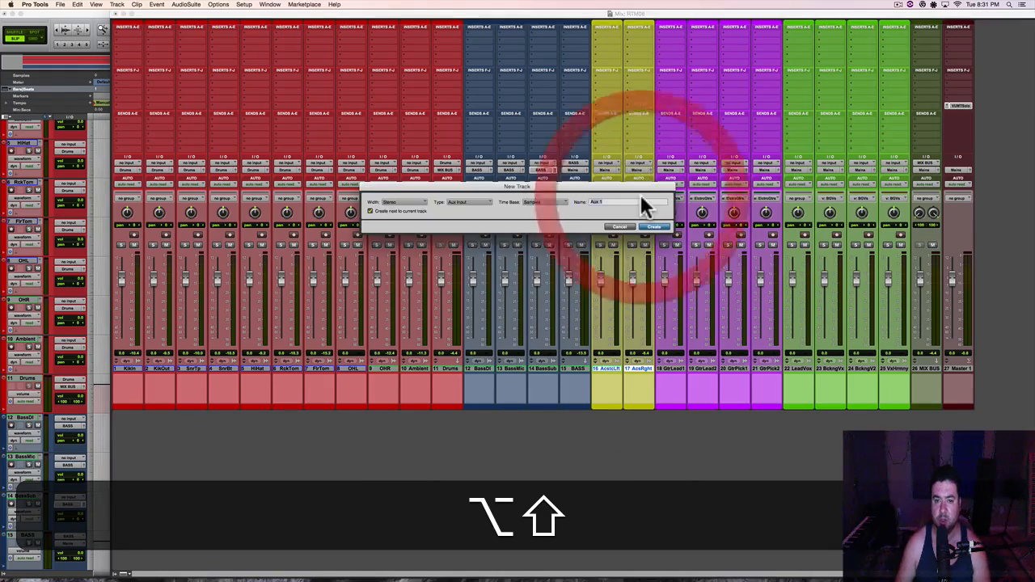
type("Acousti")
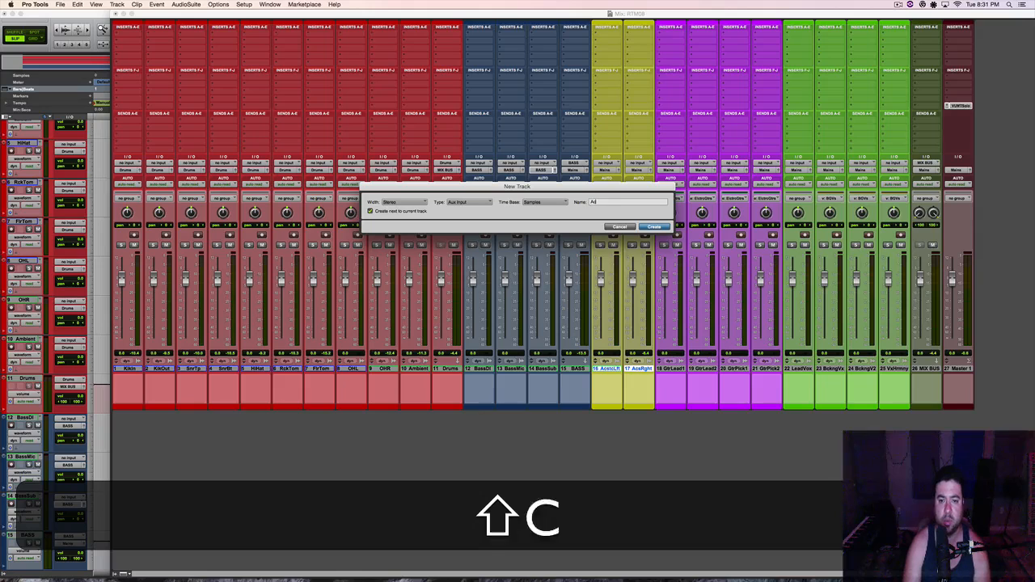
key("BackSpace")
key("BackSpace")
key("BackSpace")
key("BackSpace")
key("BackSpace")
key("BackSpace")
key("BackSpace")
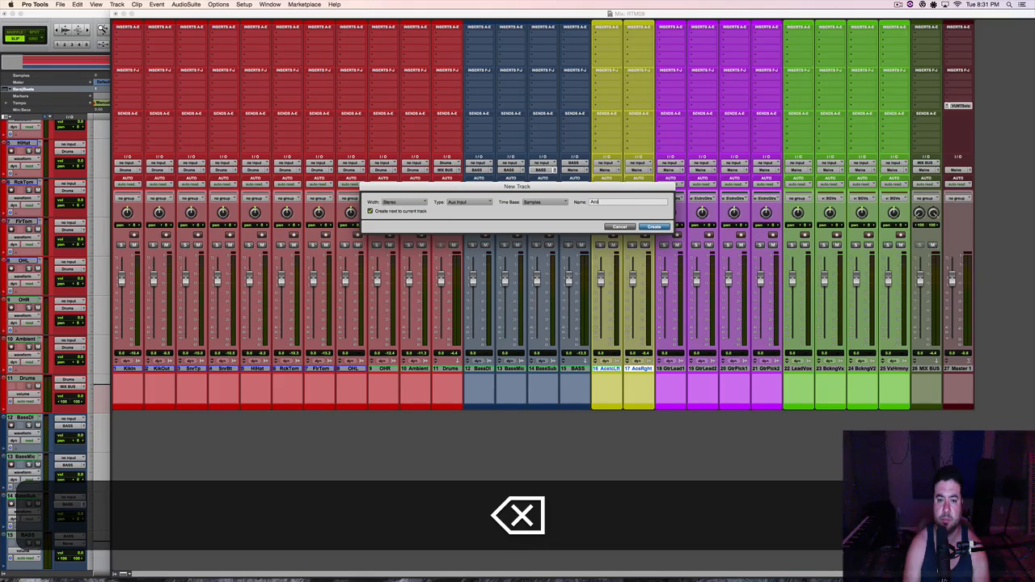
type("AG")
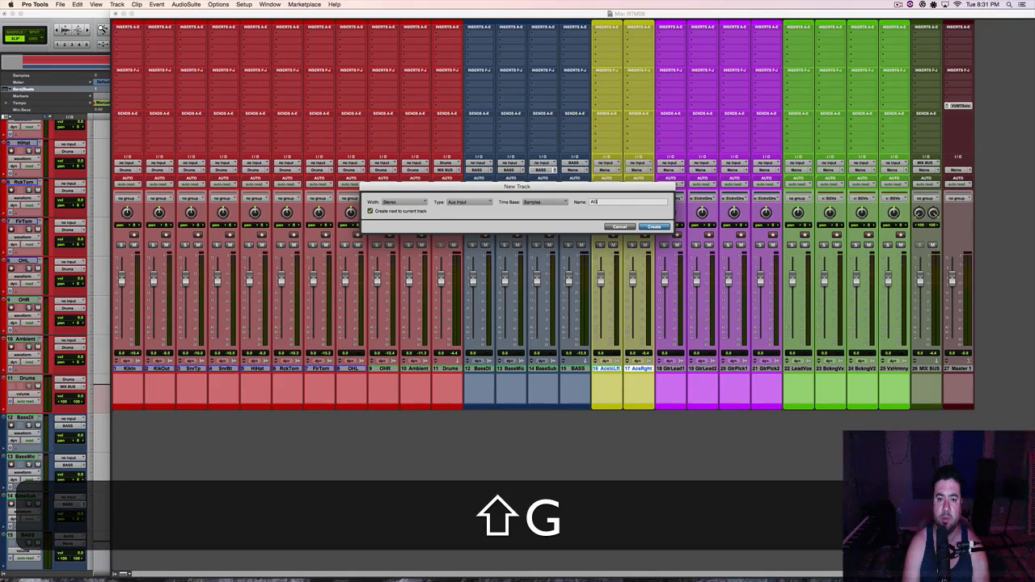
type("UIT")
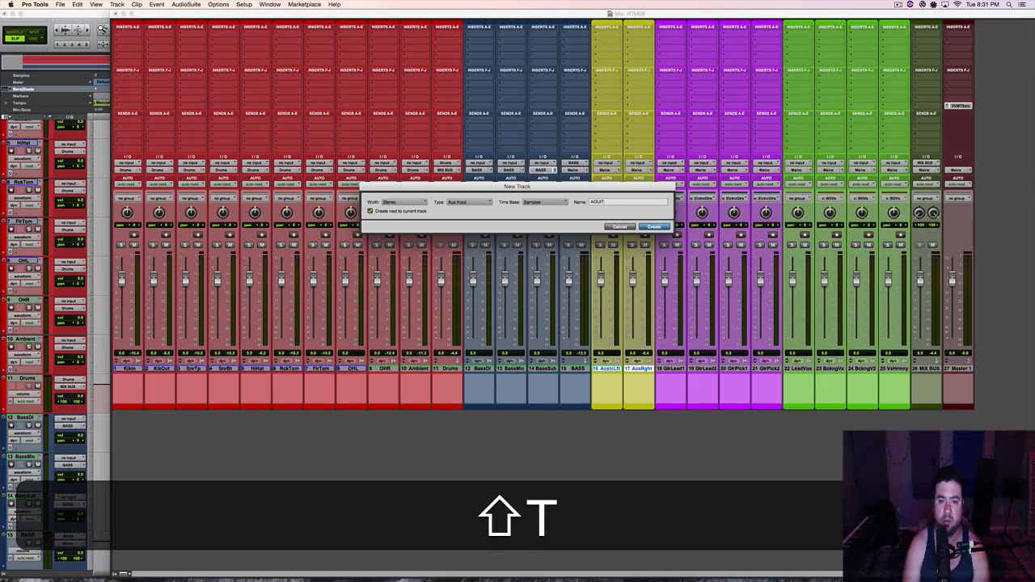
type("S")
key("shift+BackSpace")
key("shift+BackSpace")
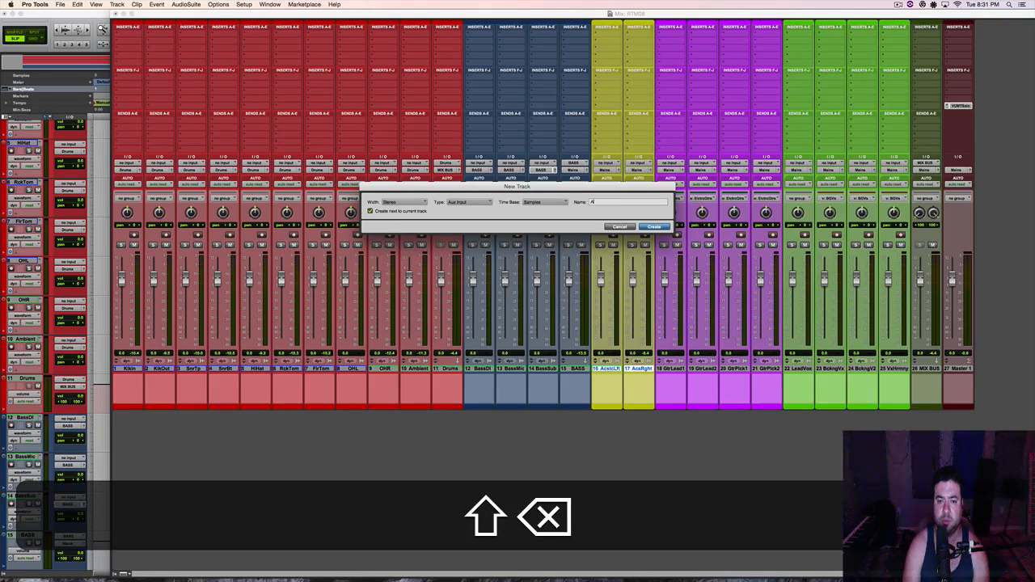
type("COUSTIC")
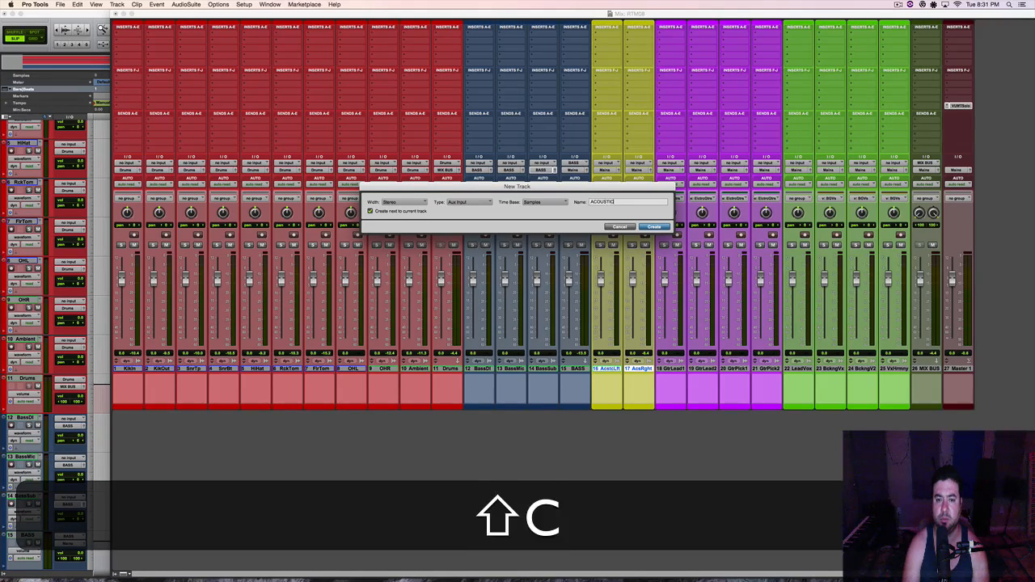
key("shift+Return")
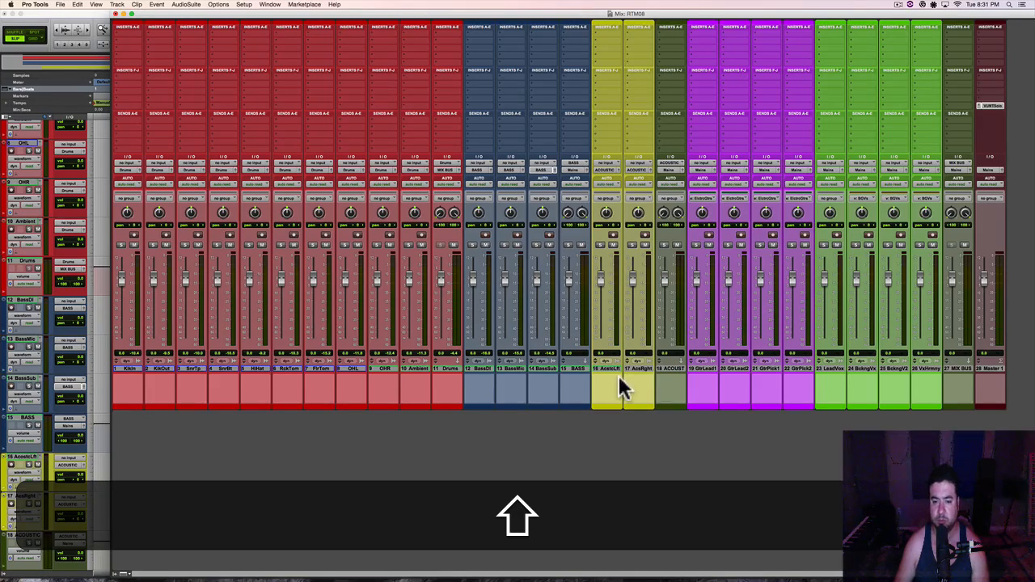
Step: Color the ACOUSTIC aux track yellow to match the individual acoustic guitar tracks
left_click(677, 367, "ctrl+shift")
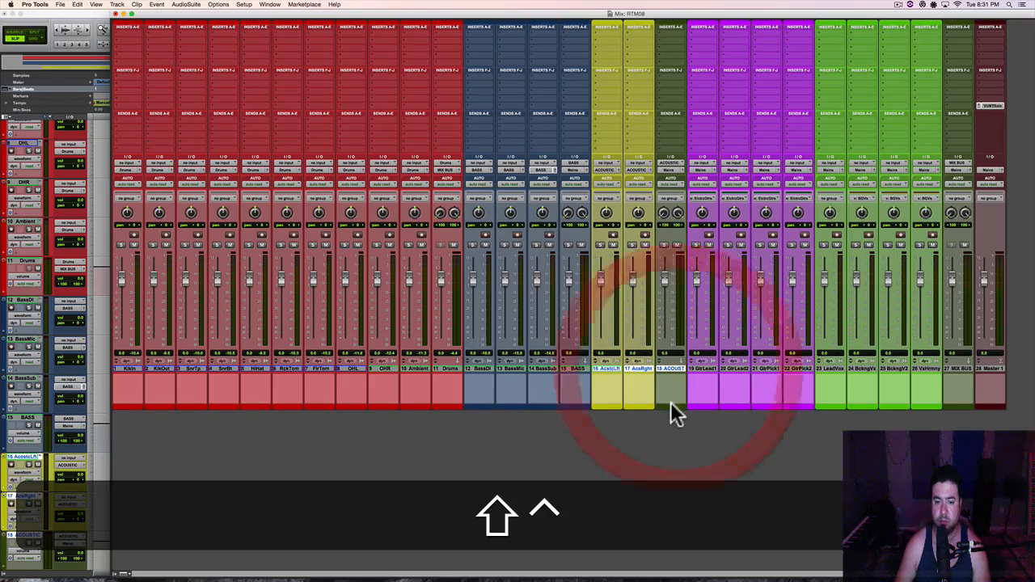
double_click(672, 405)
left_click(544, 123)
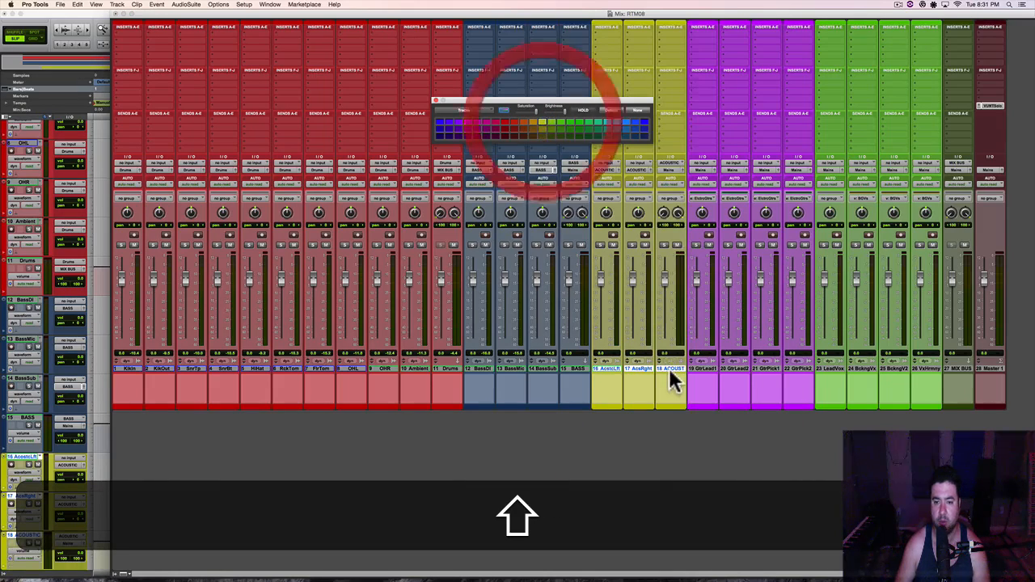
Step: Route the outputs of GtrLead1, GtrLead2, GtrPick1 and GtrPick2 to a new stereo Aux Input track named E GUITARS
left_click(673, 367, "alt+shift")
left_click(704, 368, "shift")
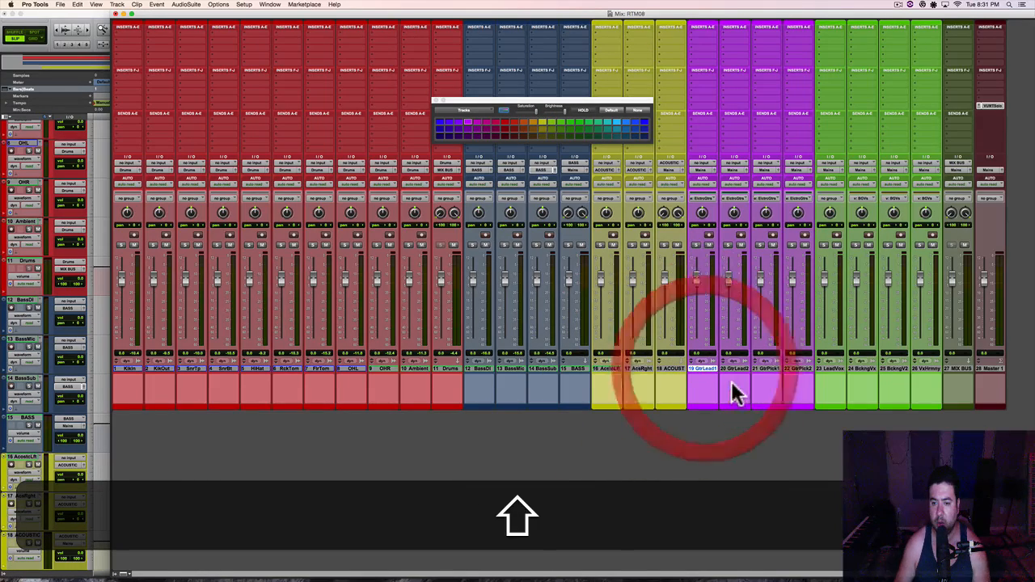
left_click(792, 368, "shift")
left_click(795, 175, "alt+shift")
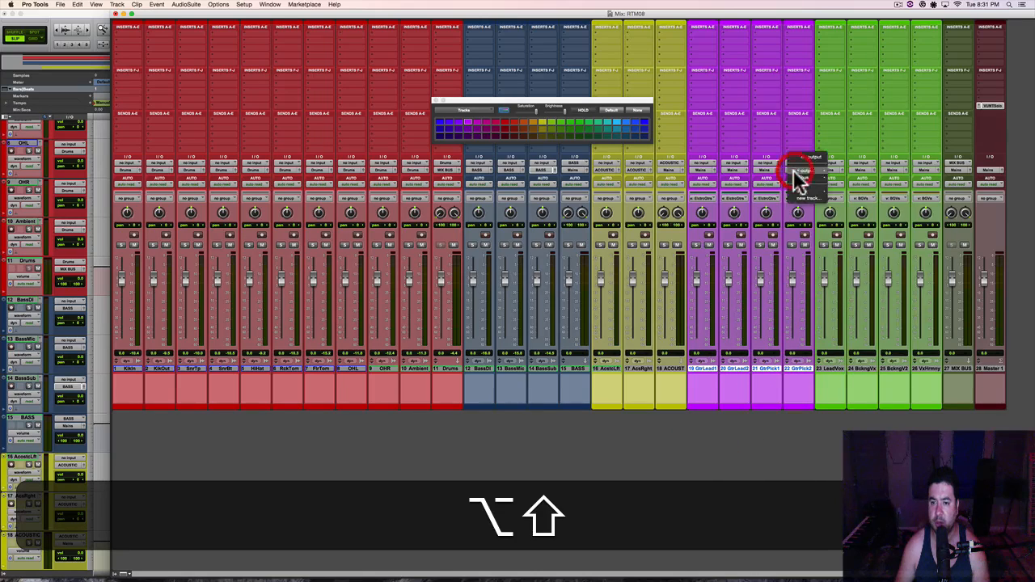
left_click(805, 201, "alt+shift")
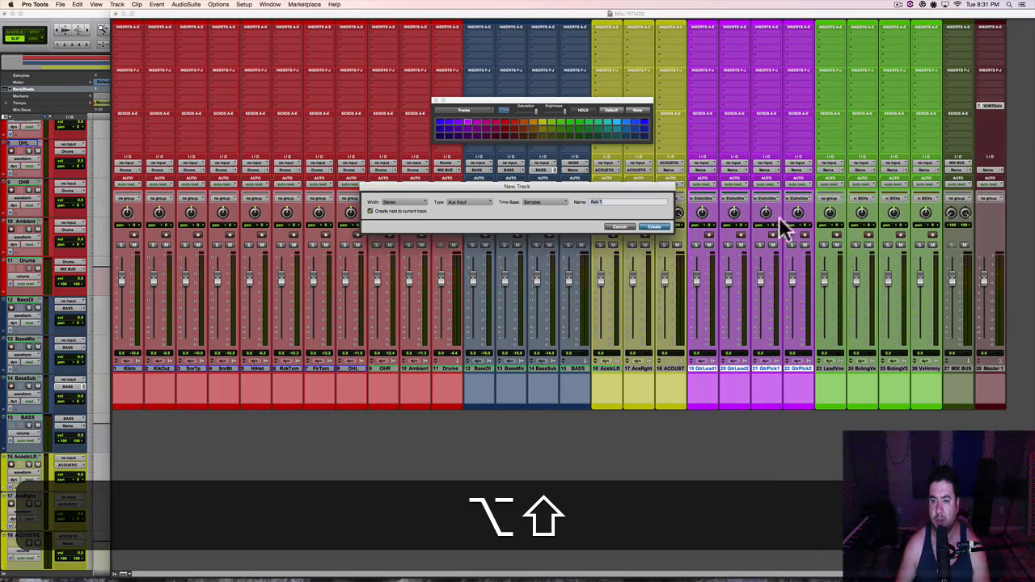
type("E GUITR")
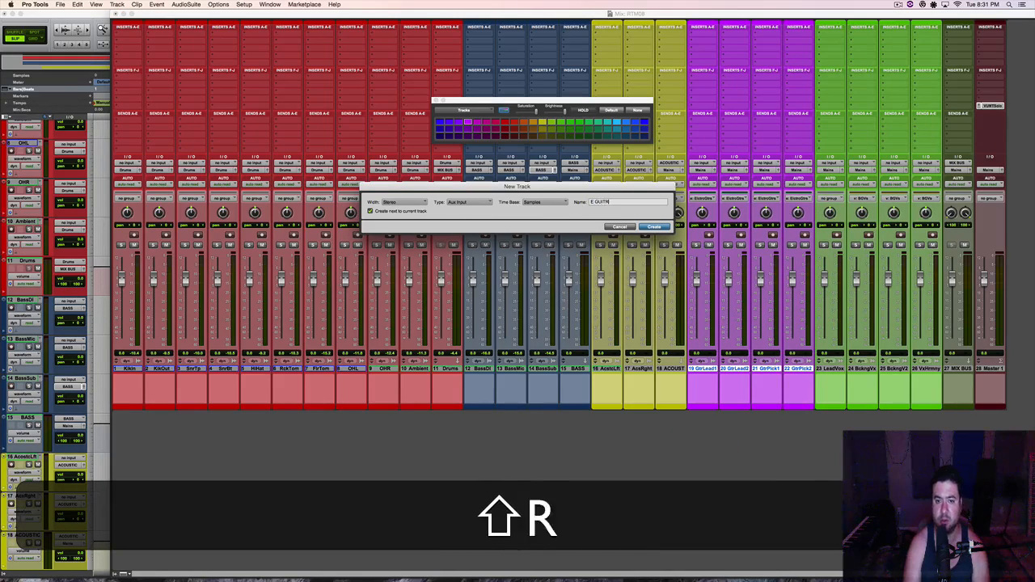
key("BackSpace")
type("A")
key("BackSpace")
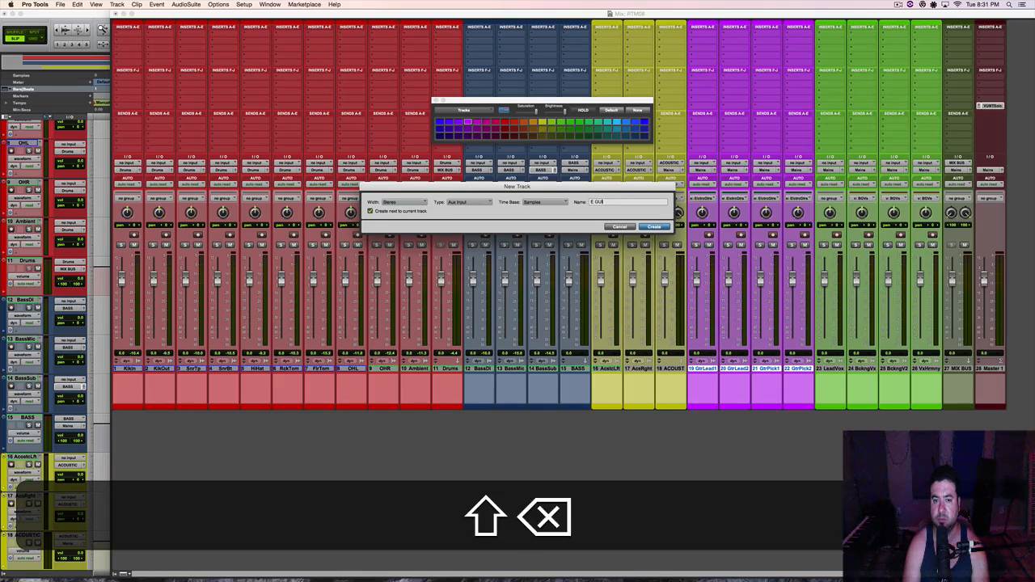
type("ARS")
key("shift+Return")
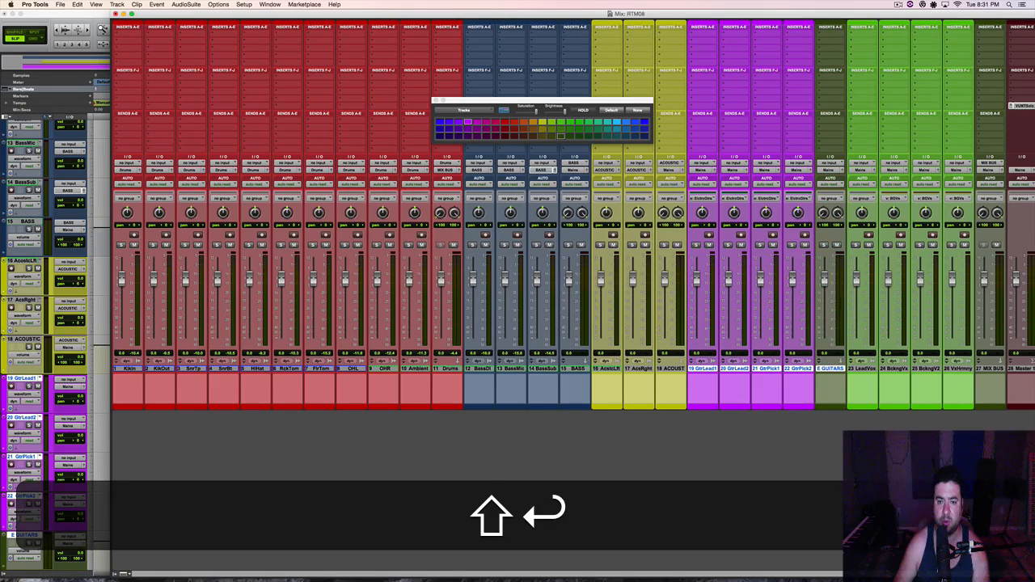
Step: Rename the Drums aux track to DRUMS in capital letters
double_click(446, 370)
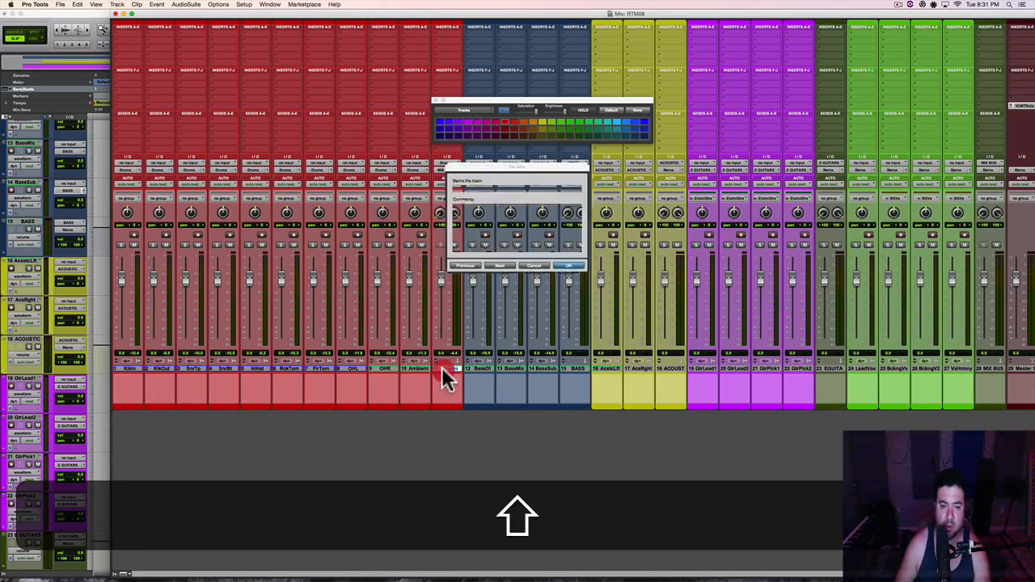
type("DRUMS")
key("shift+Return")
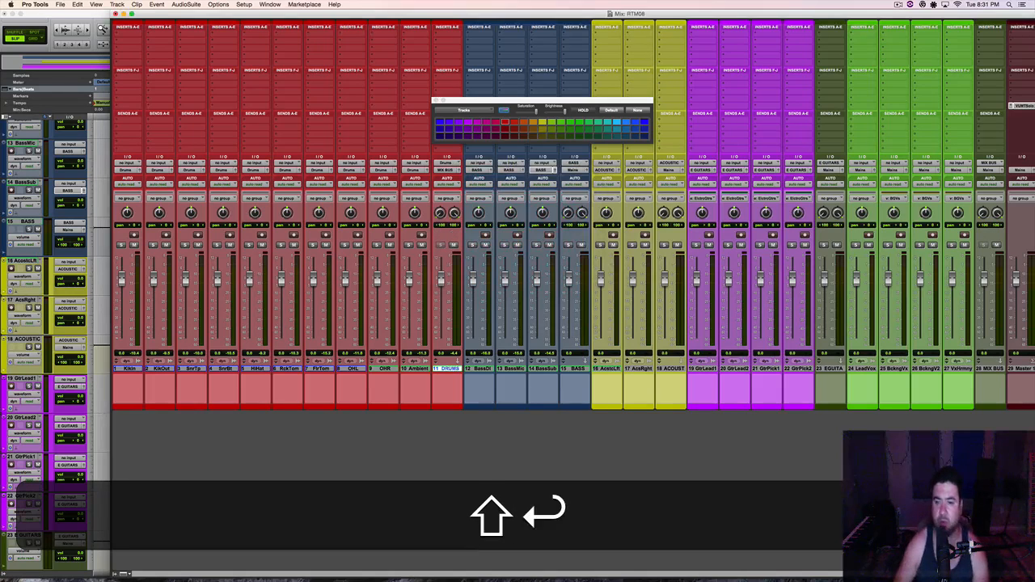
Step: Set the output of the E GUITARS aux track to the MIX BUS
left_click(831, 170)
mouse_move(830, 183)
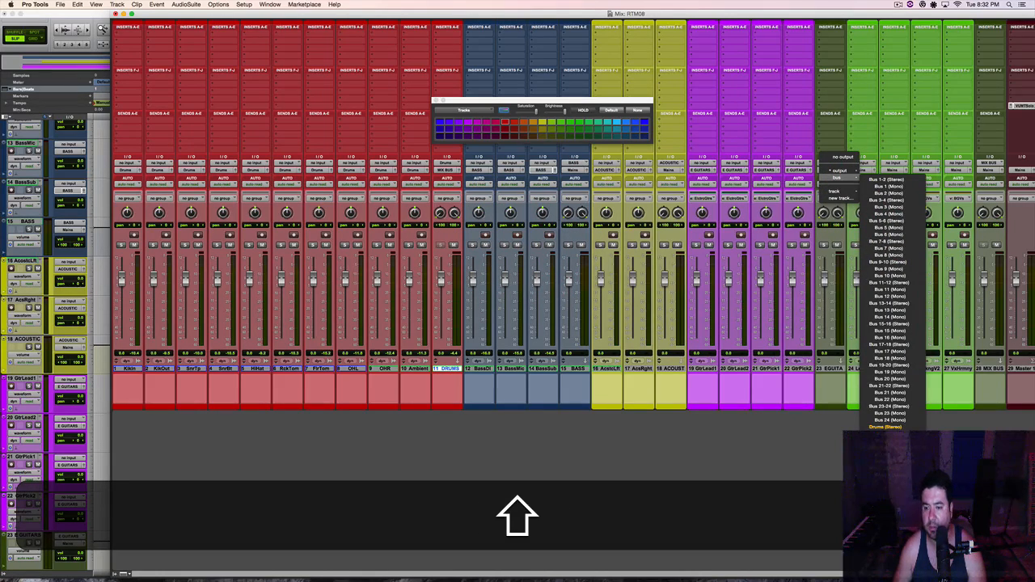
left_click(885, 427)
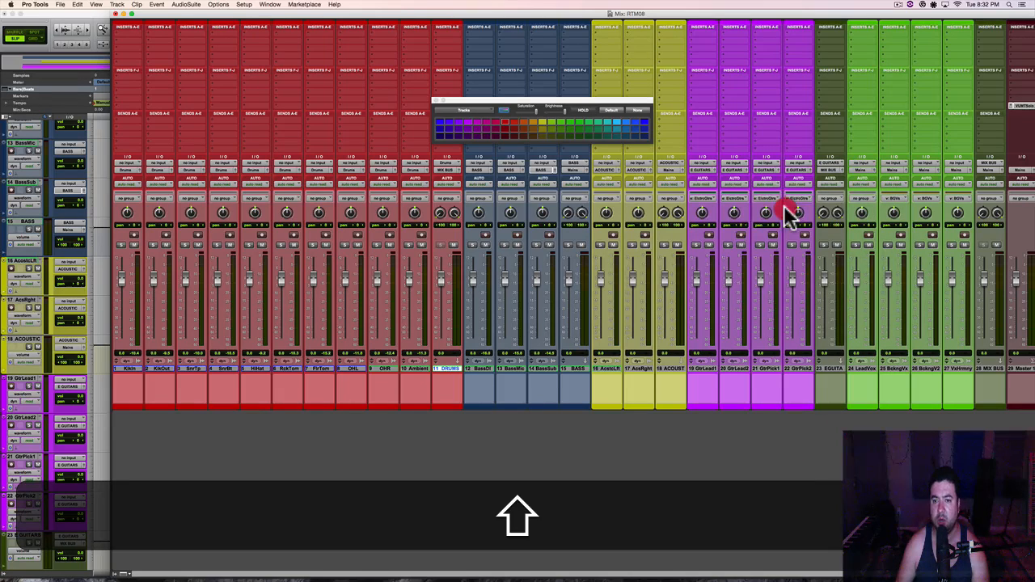
Step: Delete the unused default busses from Bus 1-2 through Bus 23-24 in the I/O Setup and accept the change
left_click(244, 5)
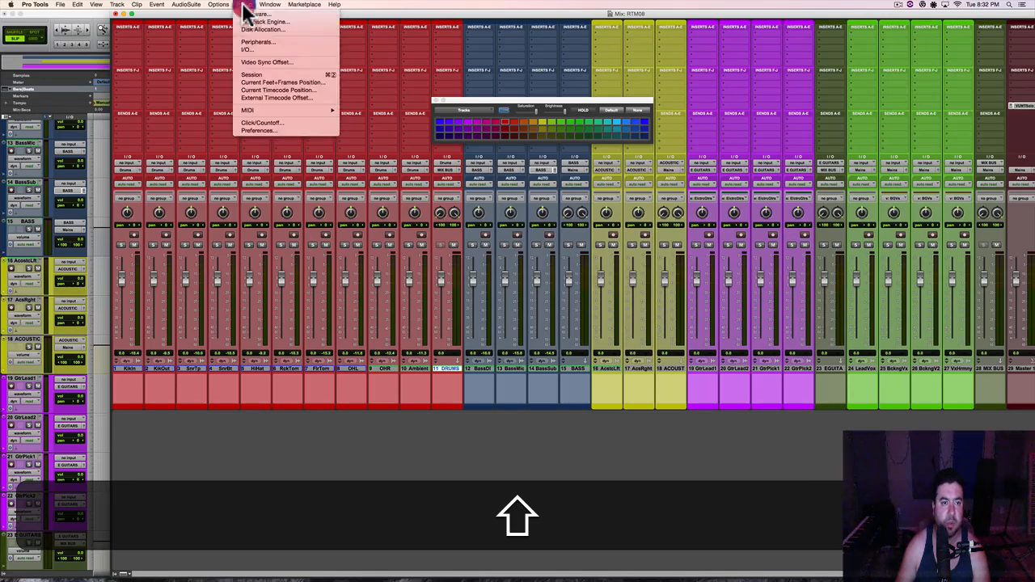
left_click(262, 50)
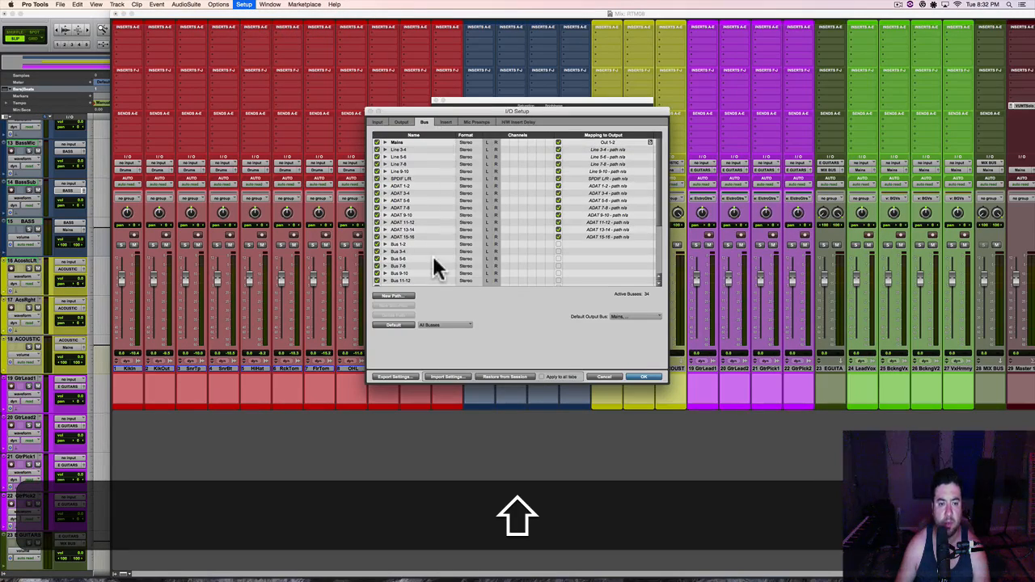
scroll(416, 232, "down", 2)
left_click(403, 217)
scroll(417, 234, "down", 3)
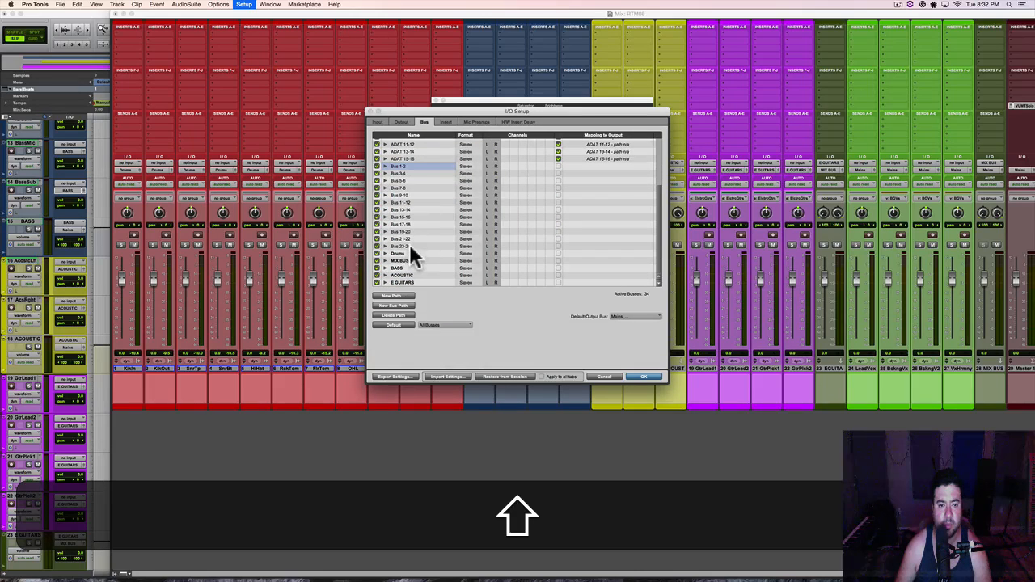
left_click(408, 245, "shift")
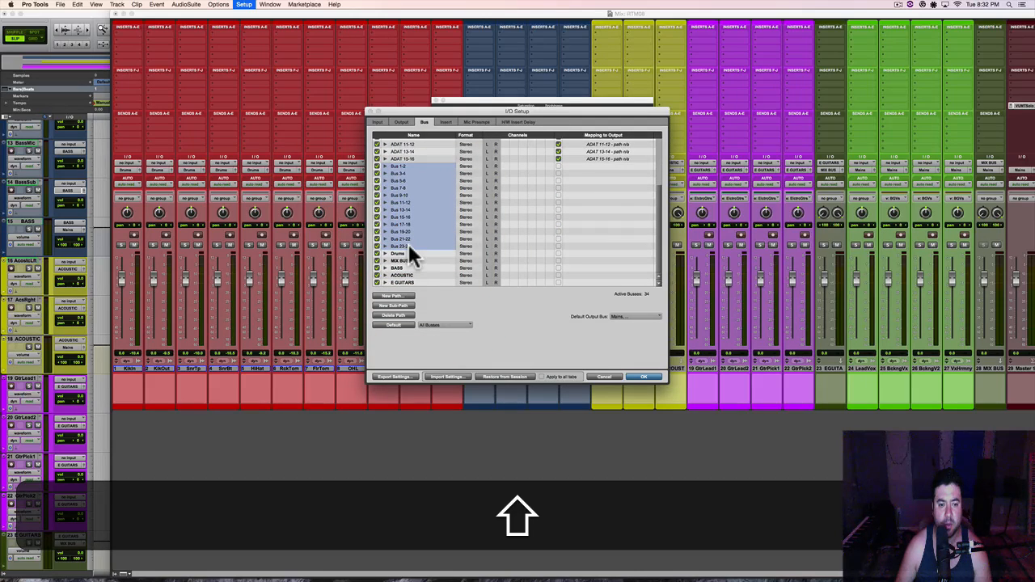
left_click(400, 314)
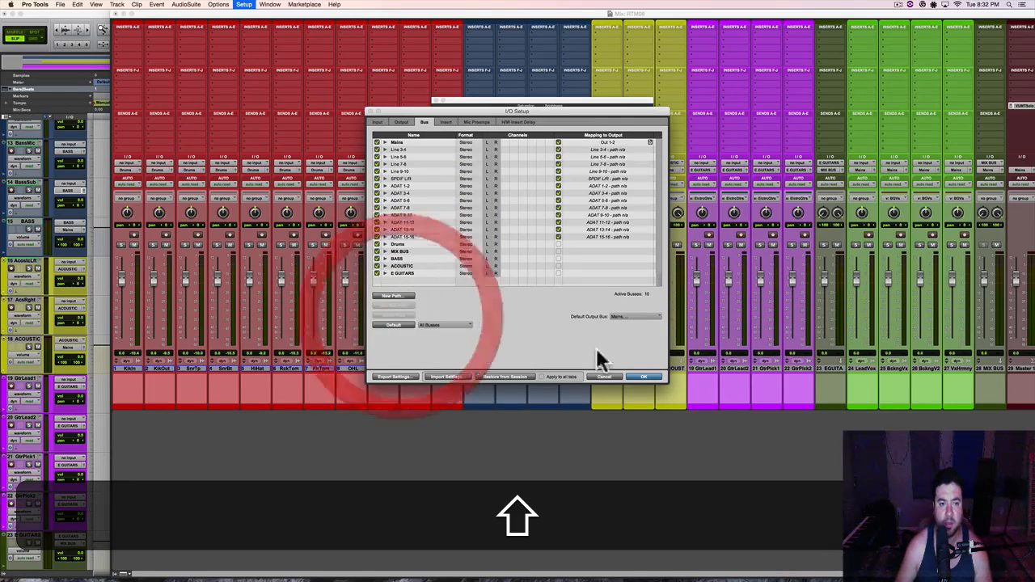
left_click(641, 376)
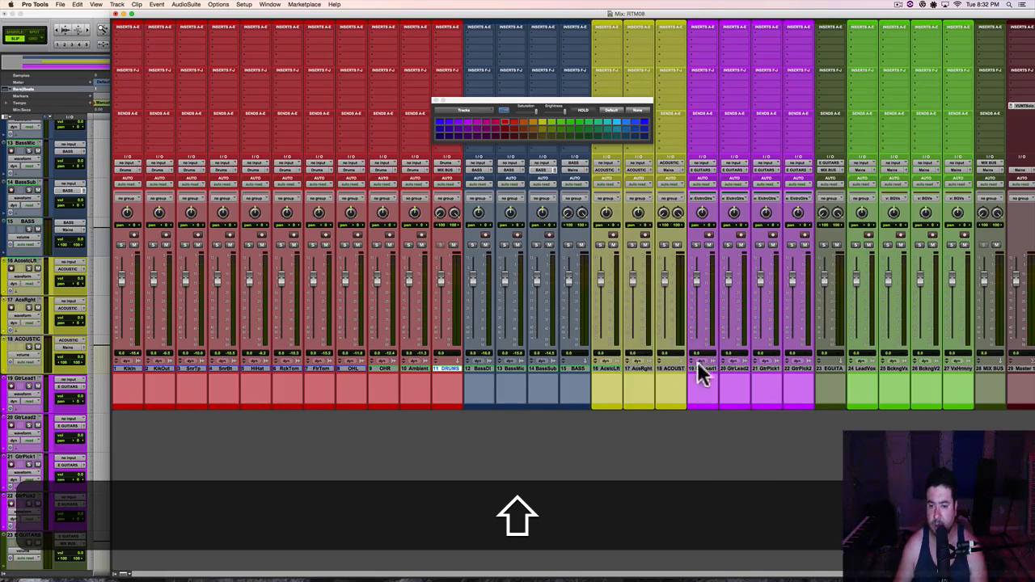
Step: Color the E GUITARS aux track purple to match the electric guitar tracks and clear the track selection
left_click(801, 369, "shift")
left_click(822, 368, "shift")
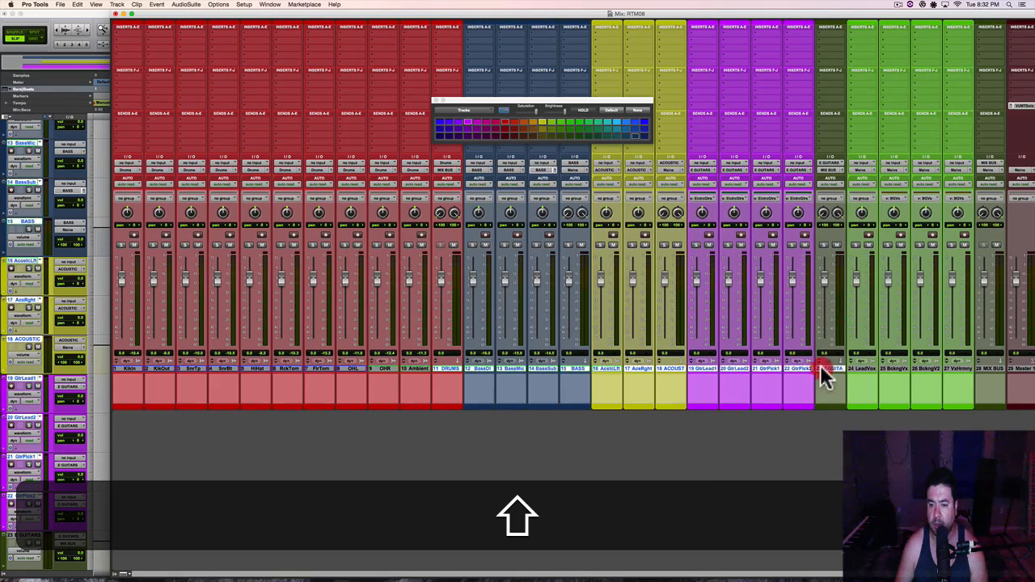
left_click(808, 369, "alt+shift")
left_click(824, 368, "shift")
left_click(789, 367, "shift")
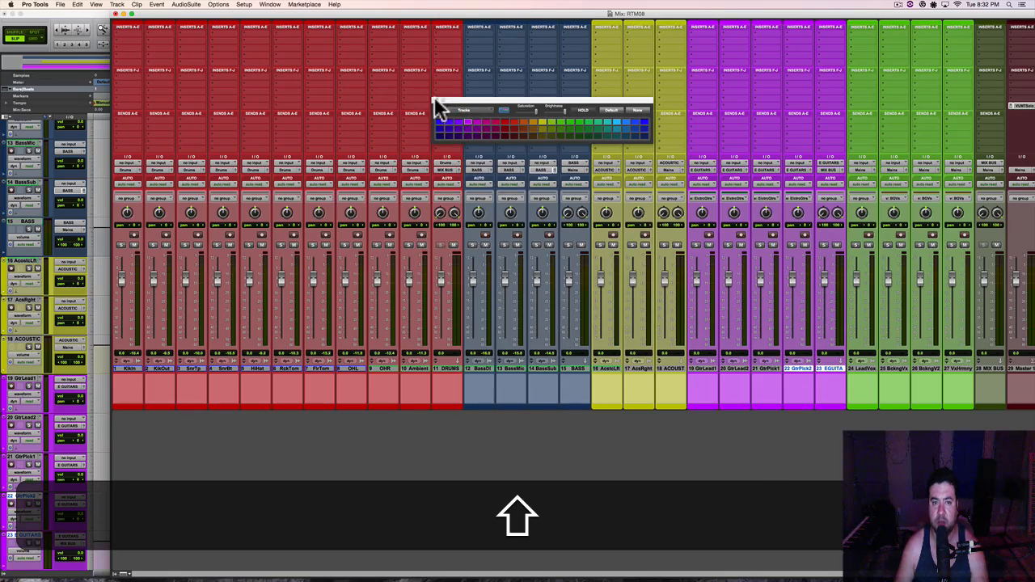
left_click(804, 371, "alt+shift")
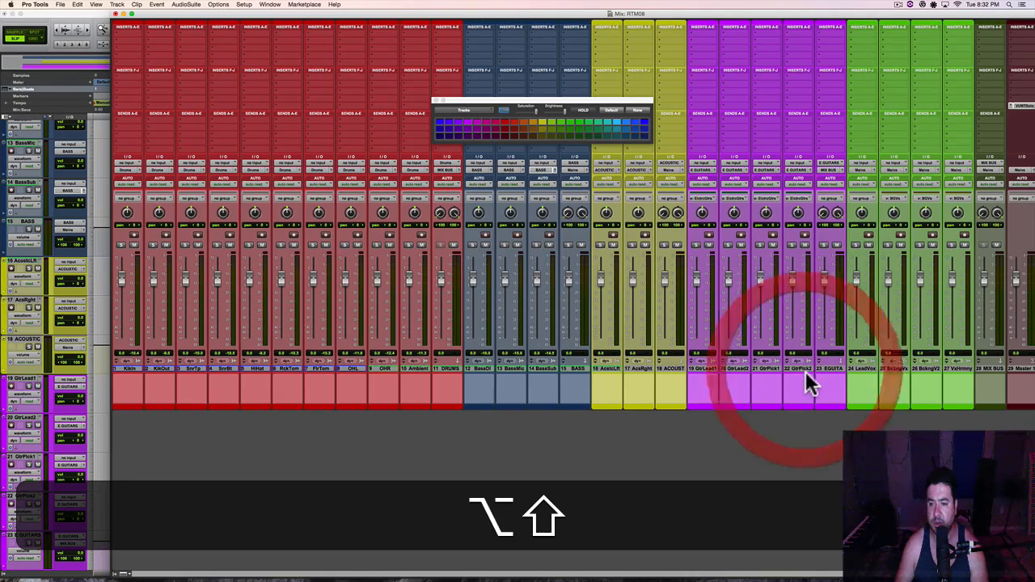
Step: Route the two backing vocal tracks and the harmony track to a new stereo aux input named BGVS and color them green
left_click(862, 369, "shift")
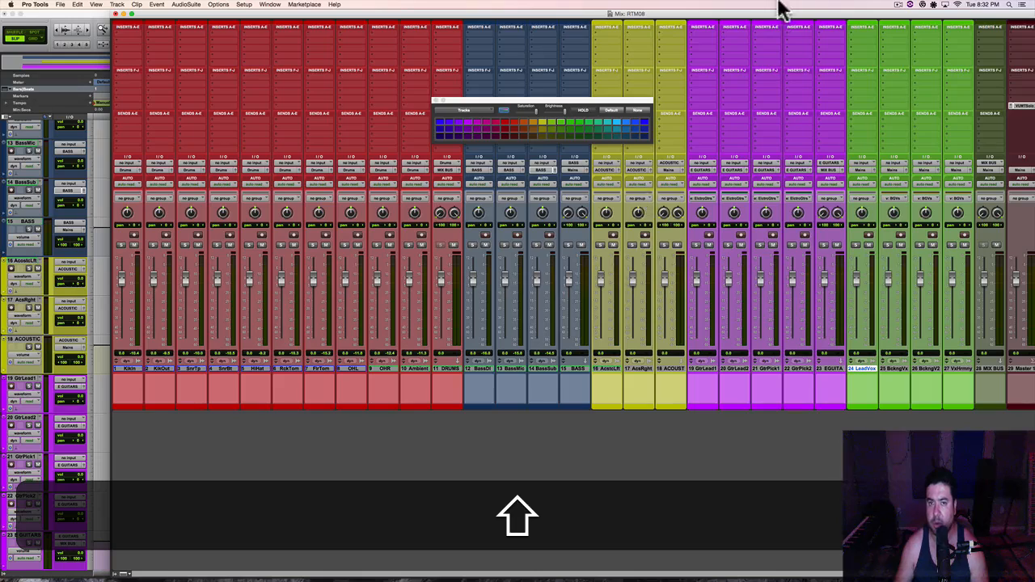
left_click_drag(782, 12, 419, 79)
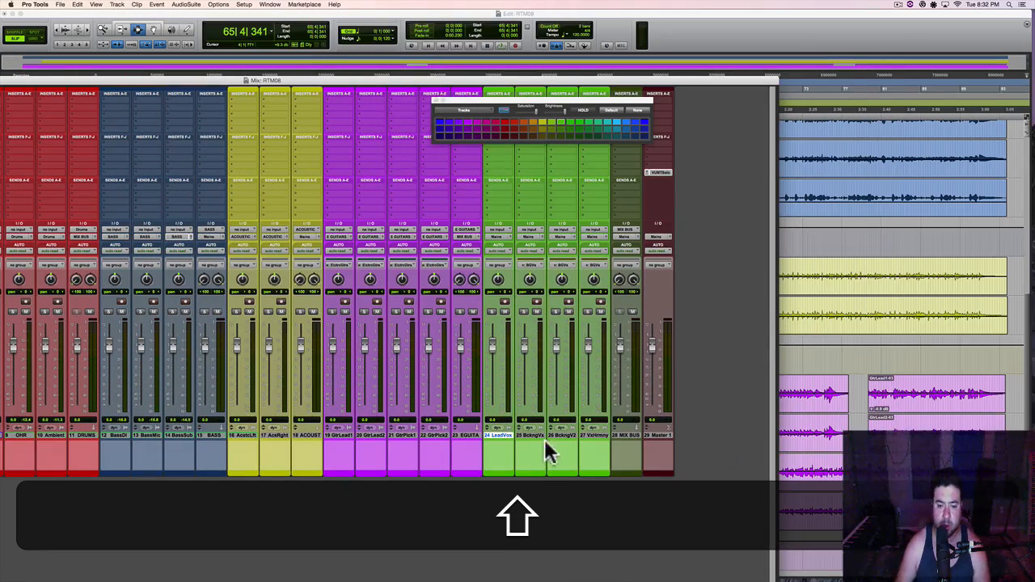
left_click(594, 437, "alt+shift")
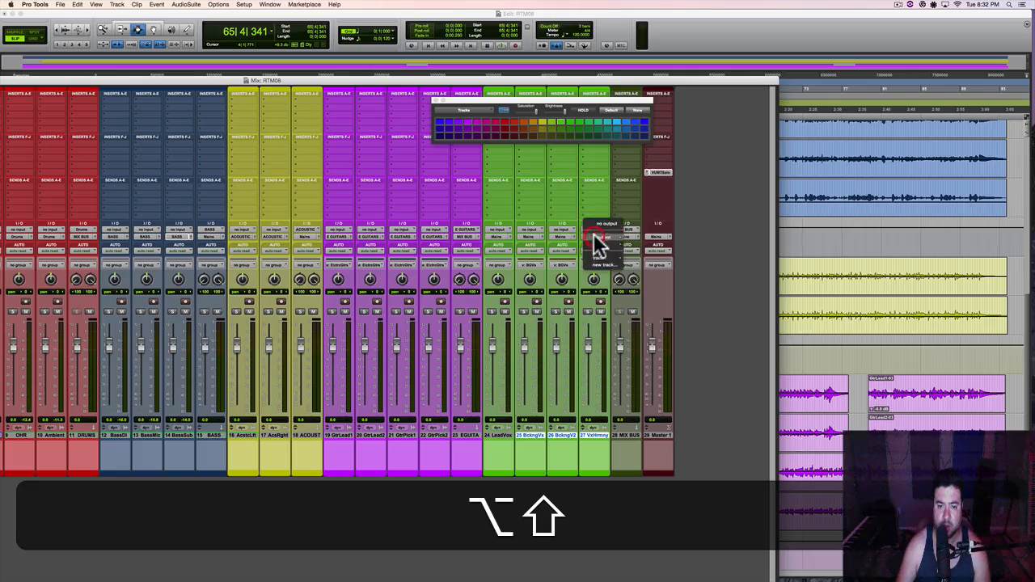
left_click(592, 237, "alt+shift")
left_click(596, 264, "alt+shift")
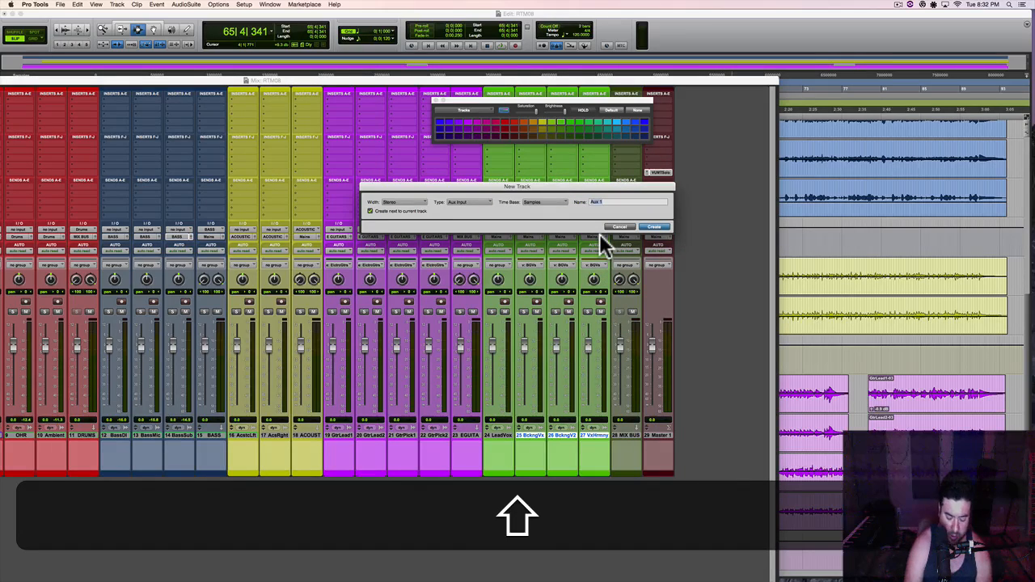
type("BGVS")
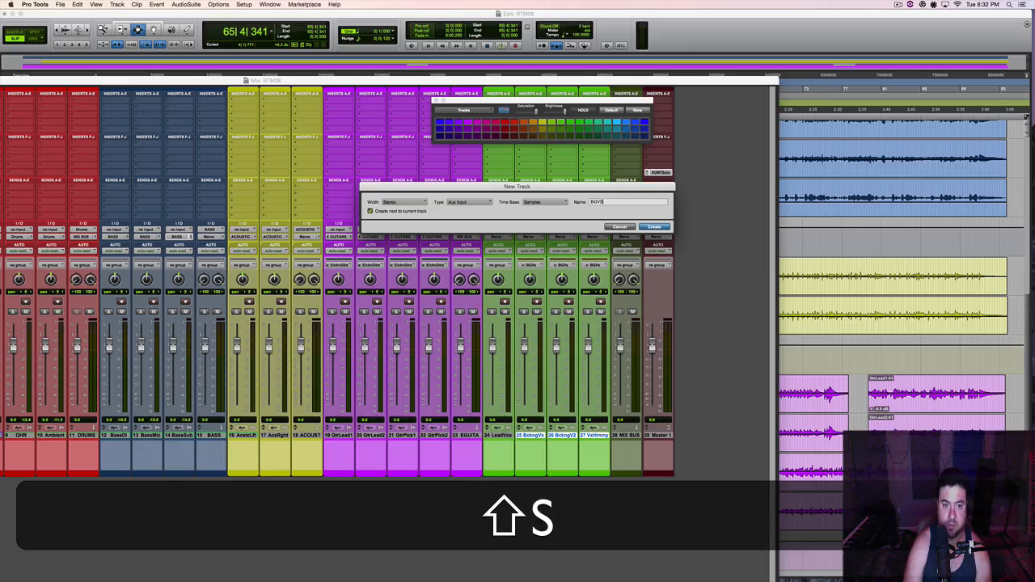
key("shift+Return")
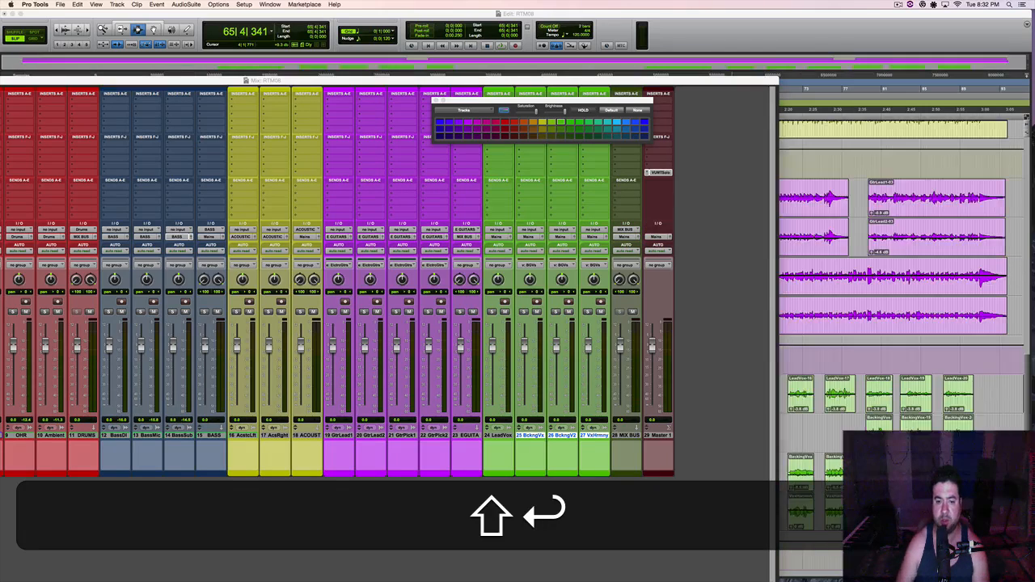
left_click(563, 124)
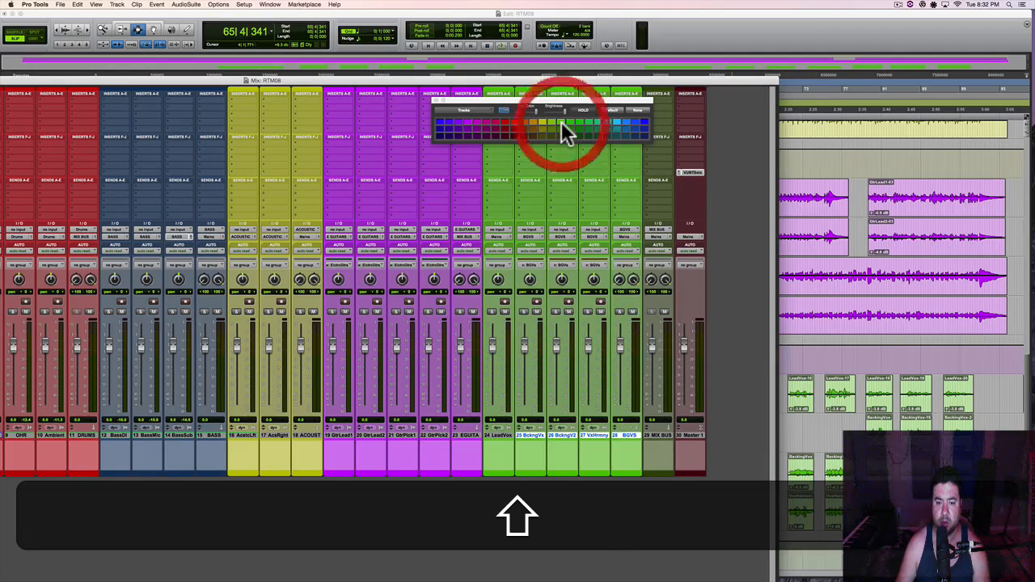
Step: Color the MIX BUS and Master 1 tracks red
left_click(654, 438)
left_click(688, 437, "shift")
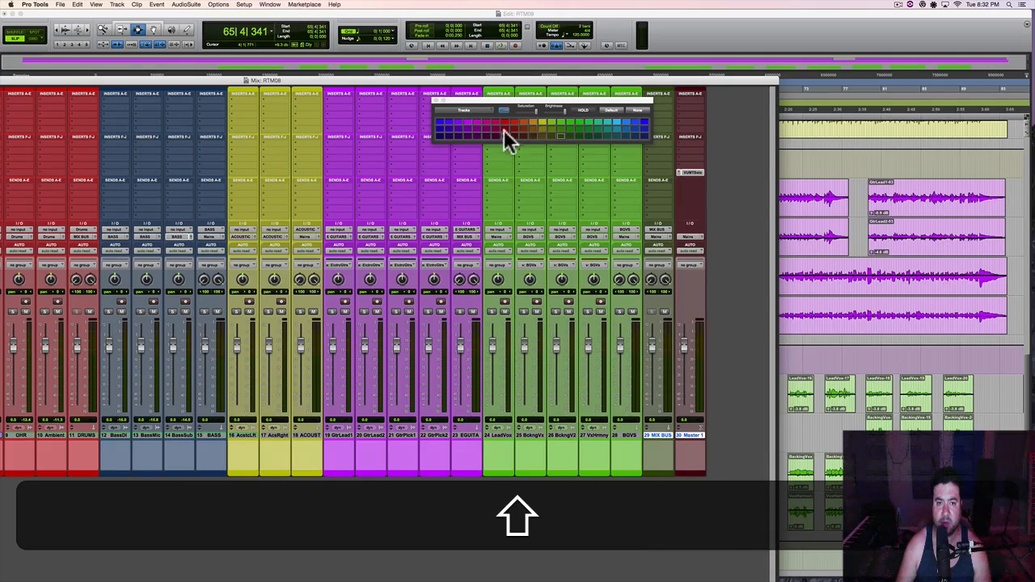
left_click(503, 131)
left_click(503, 122)
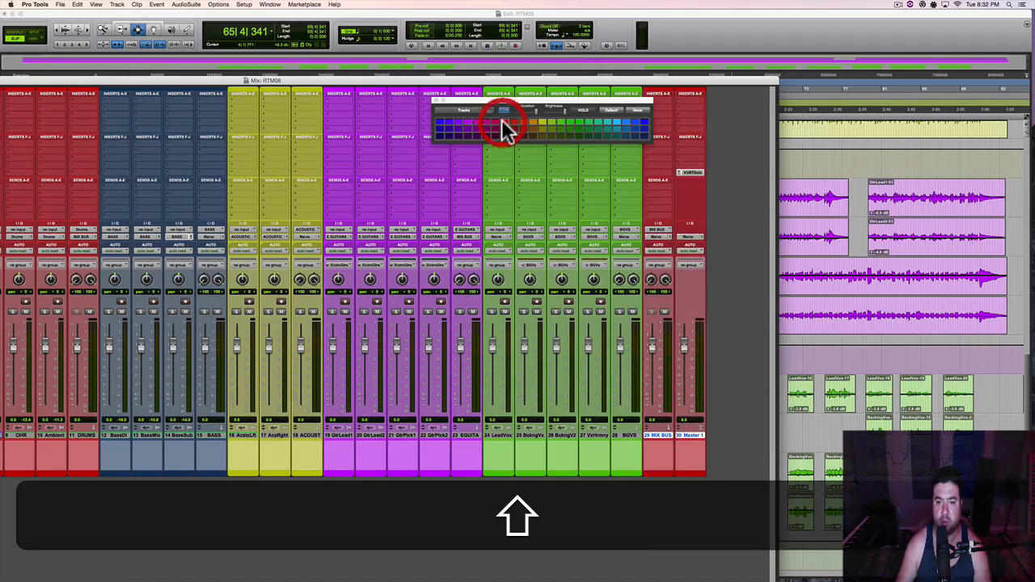
Step: Rename the Master 1 track as MASTER and clear the track selection
double_click(689, 437)
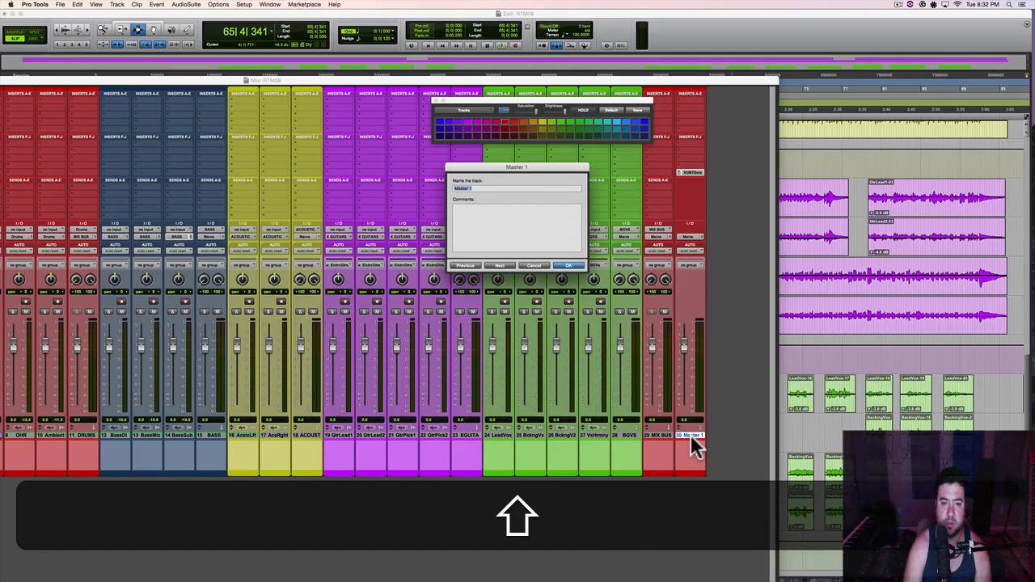
type("MASTER")
key("shift+Return")
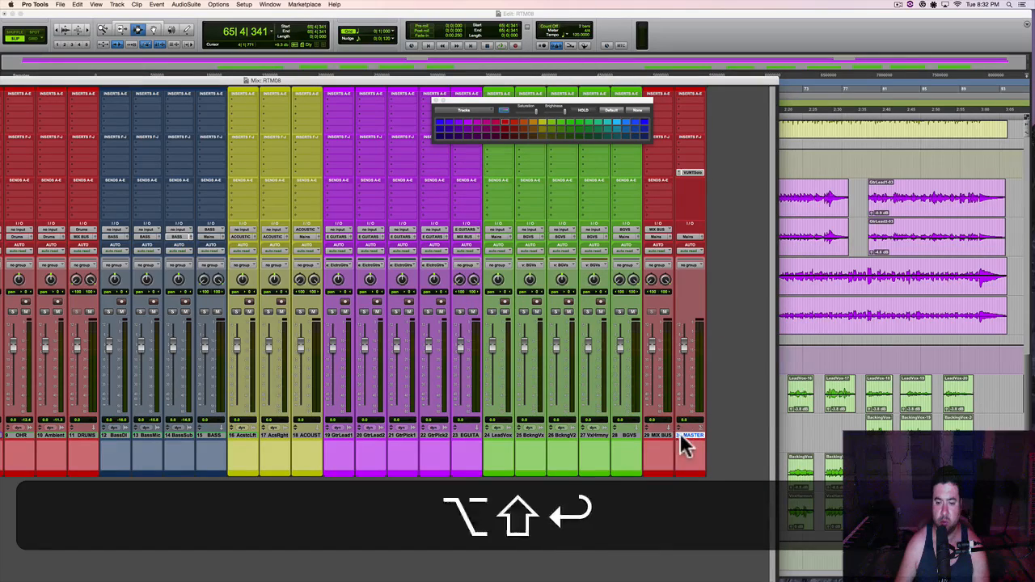
left_click(686, 435, "alt+shift")
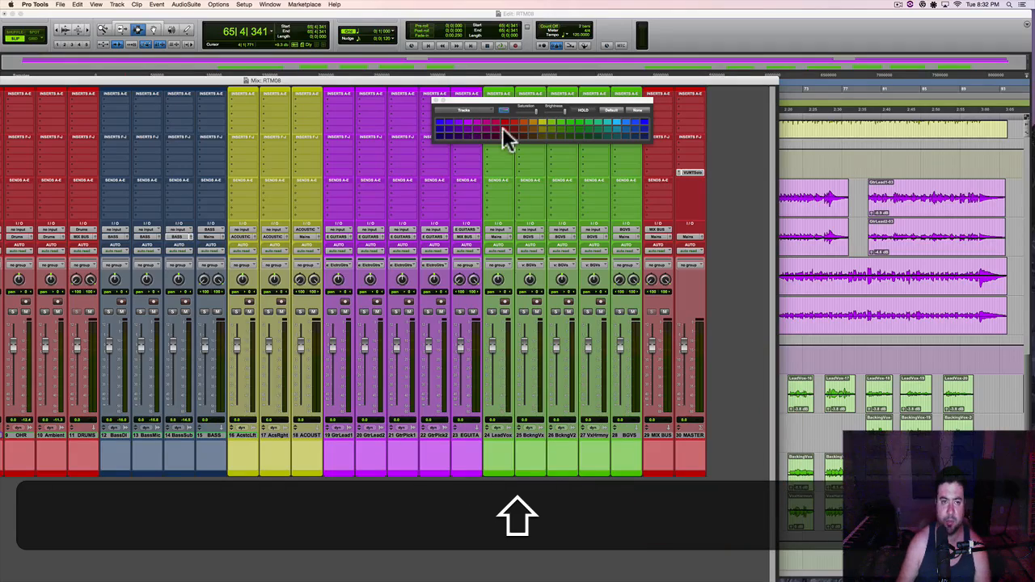
Step: Bring the Mix window fully into view and enlarge it to fill the screen
left_click_drag(361, 83, 625, 86)
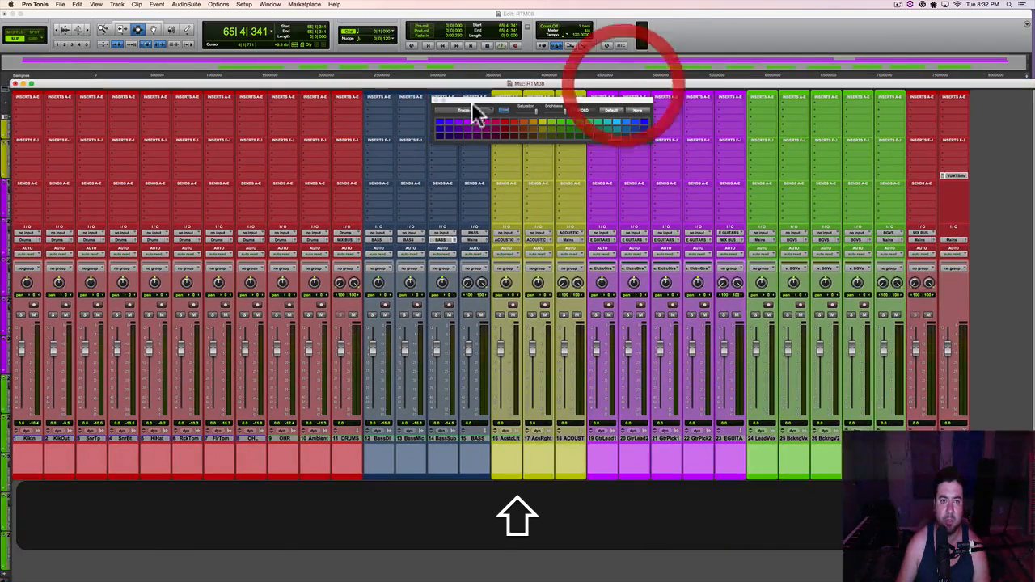
left_click(28, 83)
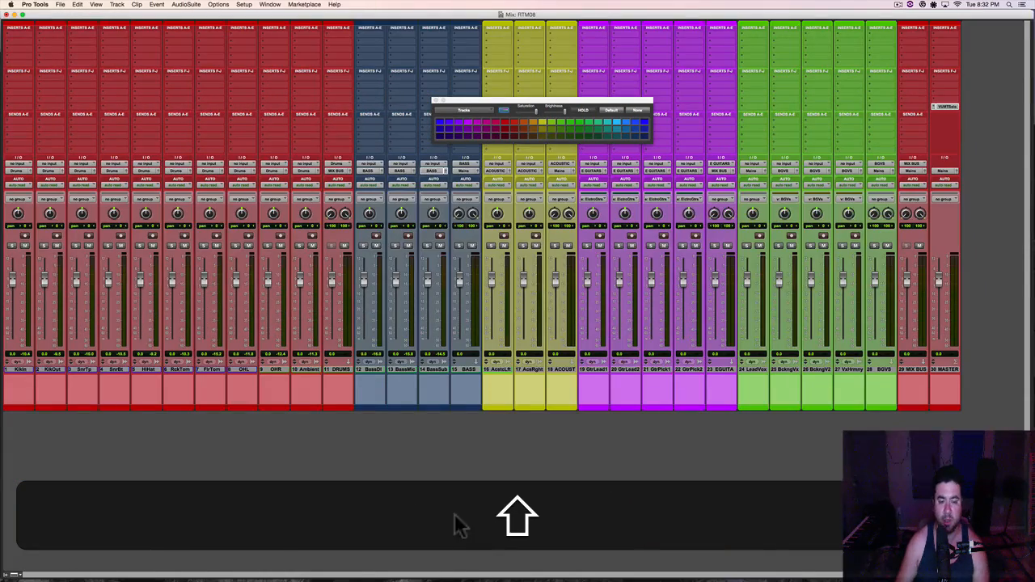
left_click(488, 465)
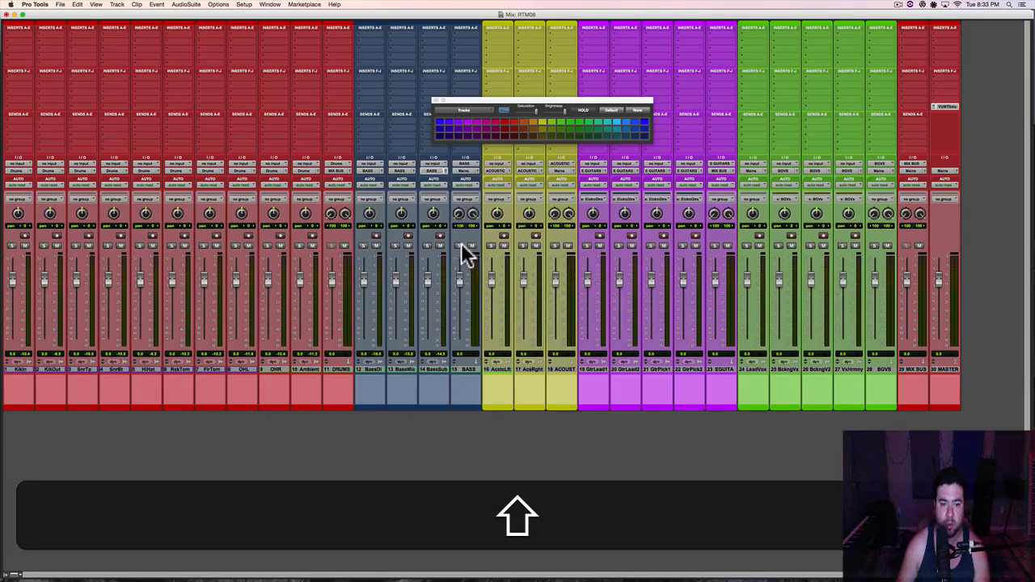
Step: Solo-safe the BASS, ACOUSTIC, E GUITARS and BGVS aux tracks
left_click(461, 245, "shift+super")
left_click(556, 242, "shift+super")
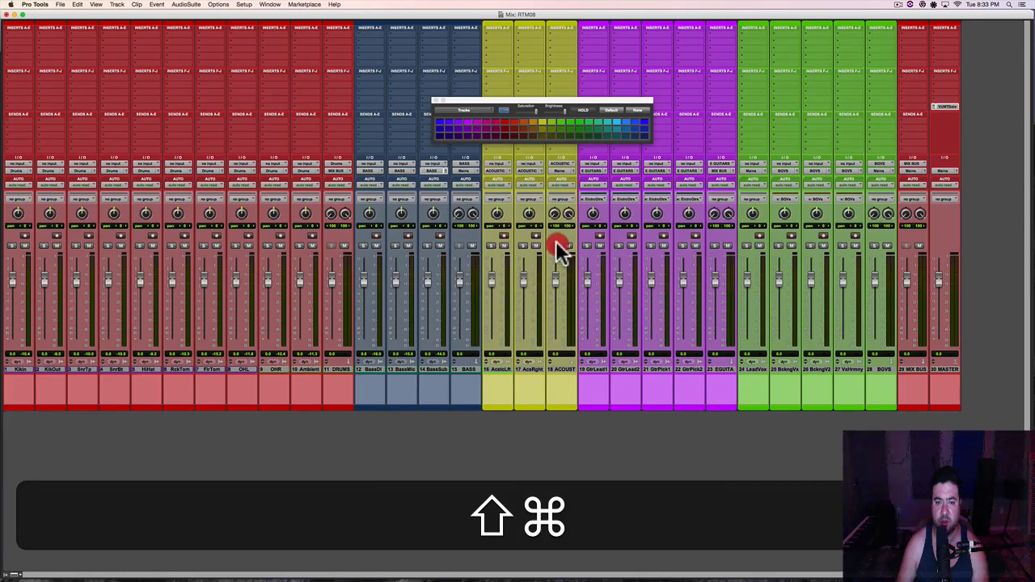
left_click(714, 245, "shift+super")
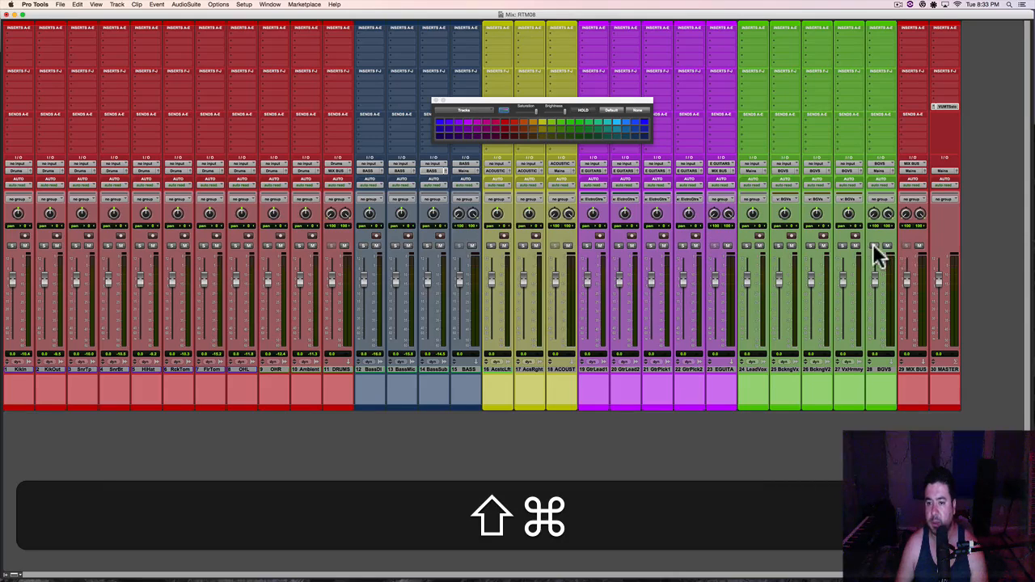
left_click(873, 245, "shift+super")
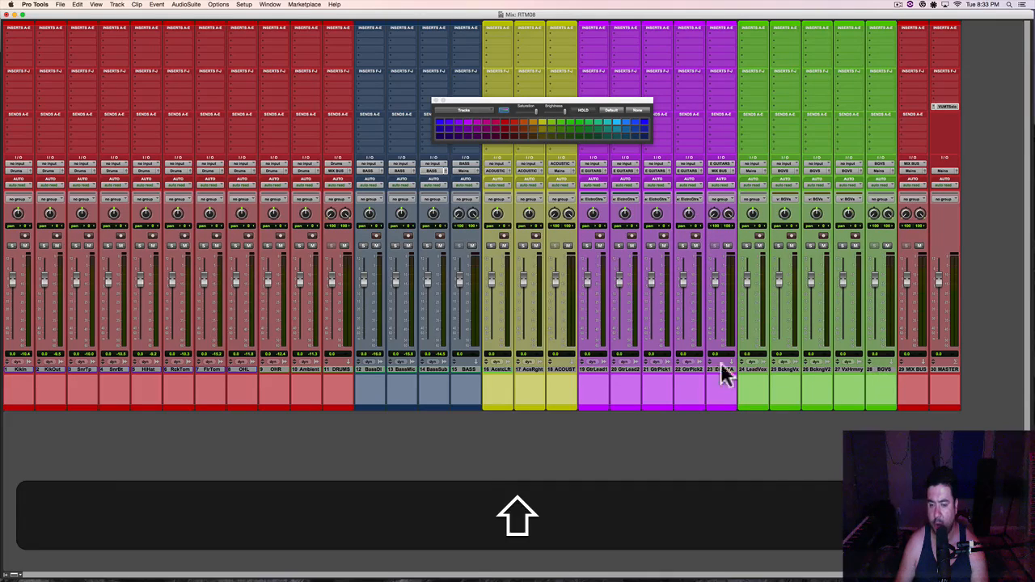
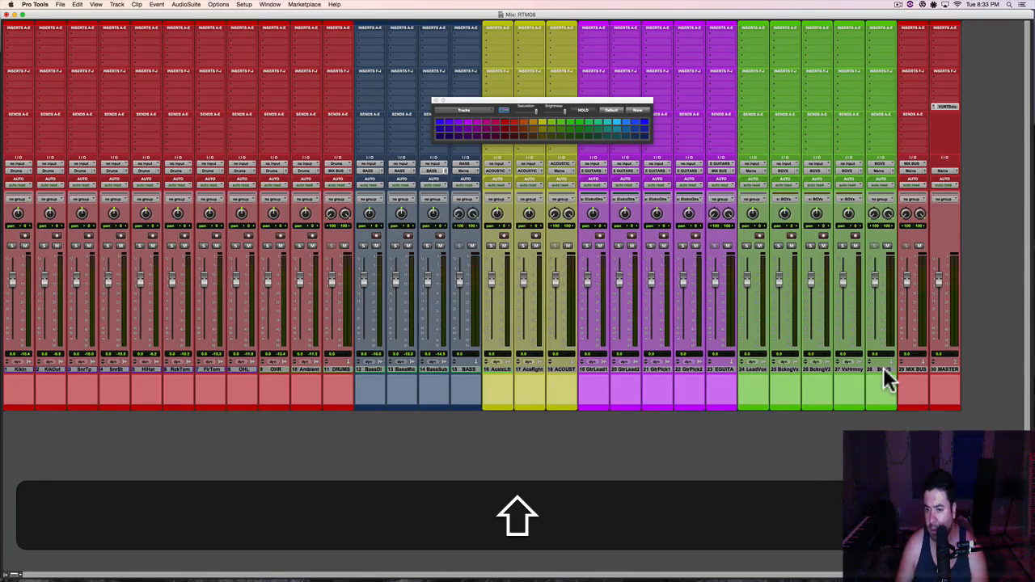
Step: Play the session to check the signal flow through the submix tracks, stop playback and save the session
key("shift+space")
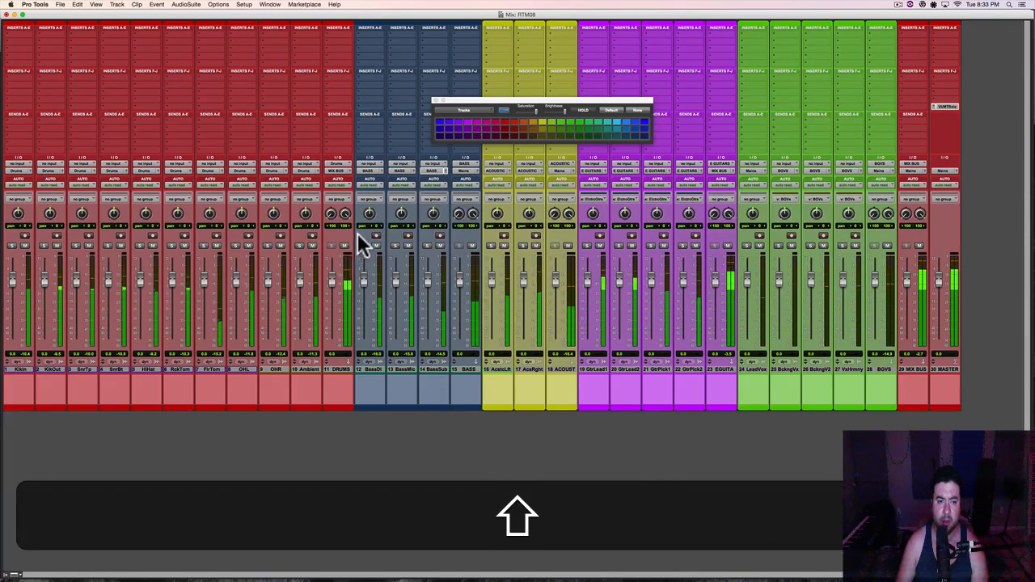
left_click(555, 463)
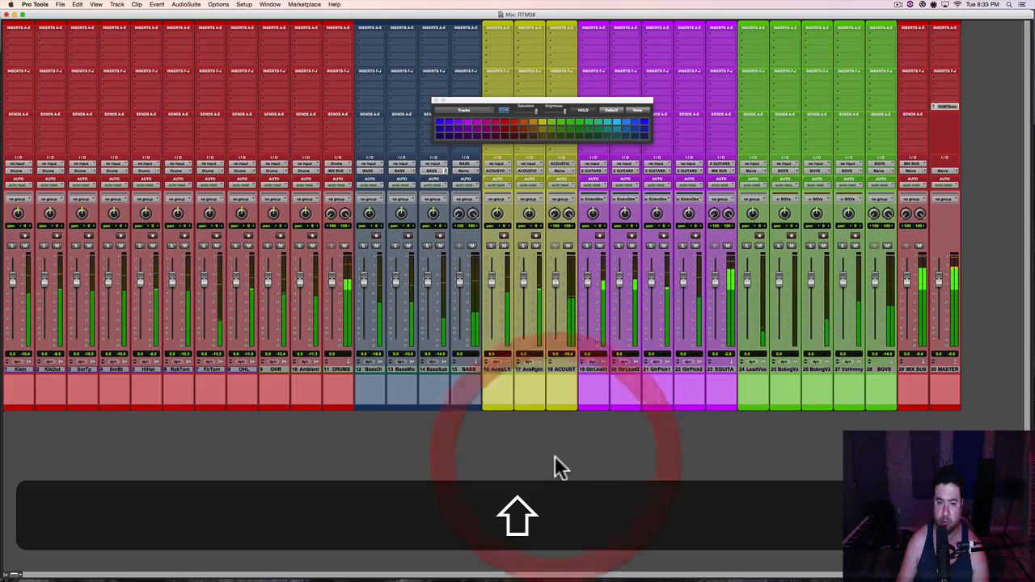
key("shift+space")
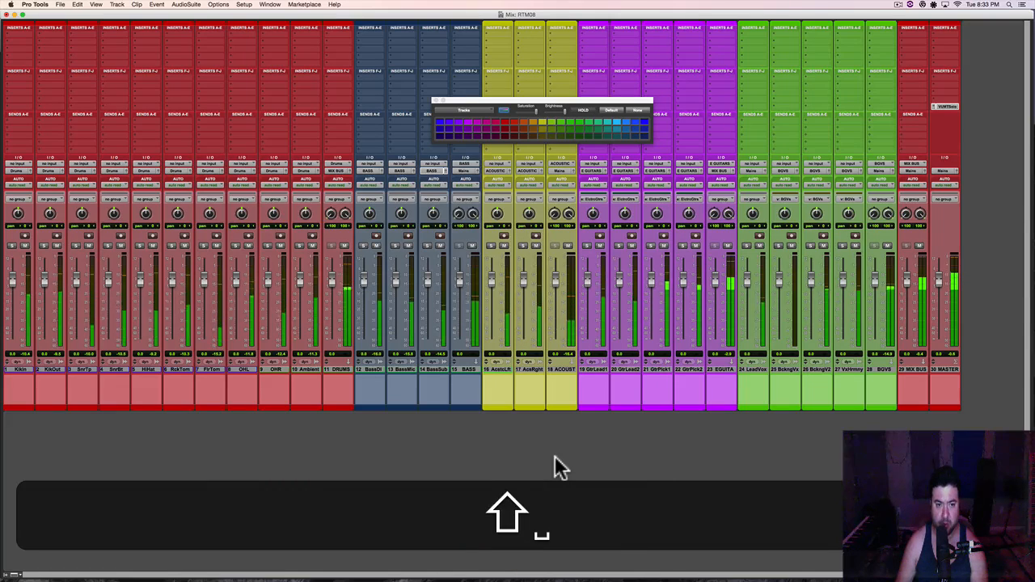
key("space")
key("space")
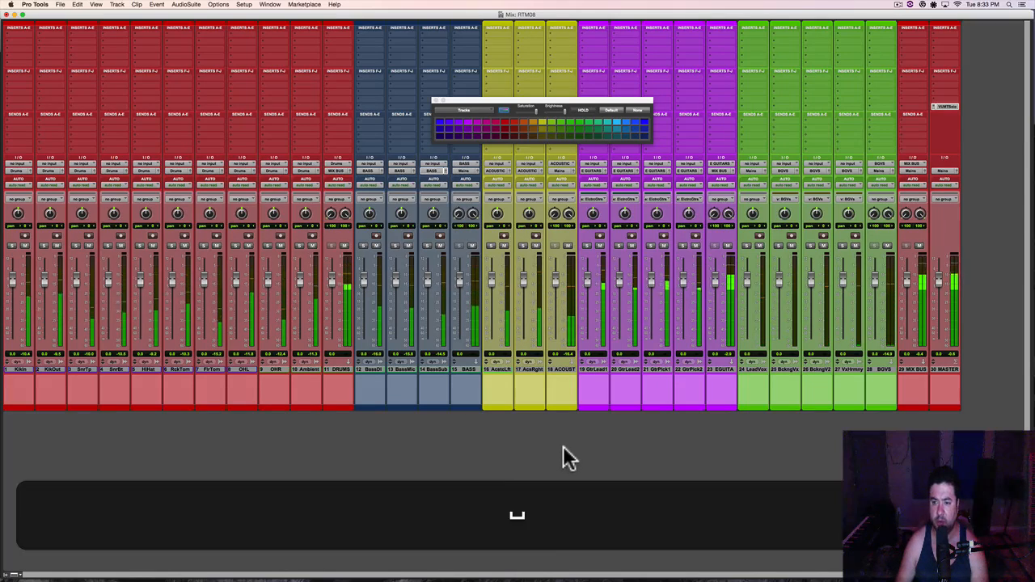
key("super+space")
key("super+s")
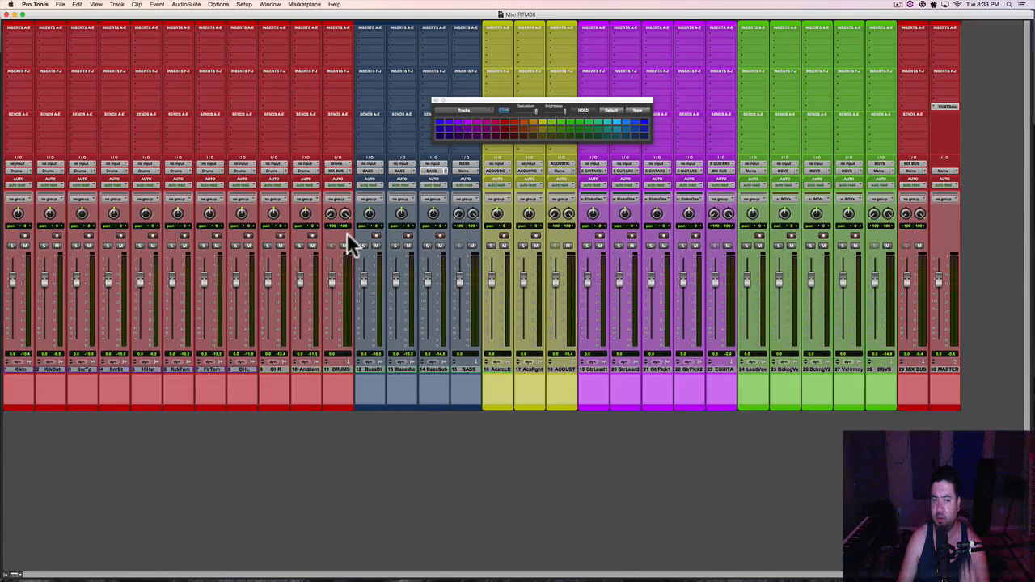
Step: Enable the Drums group and try soloing all drum tracks together, clearing the solo again
left_click(295, 246)
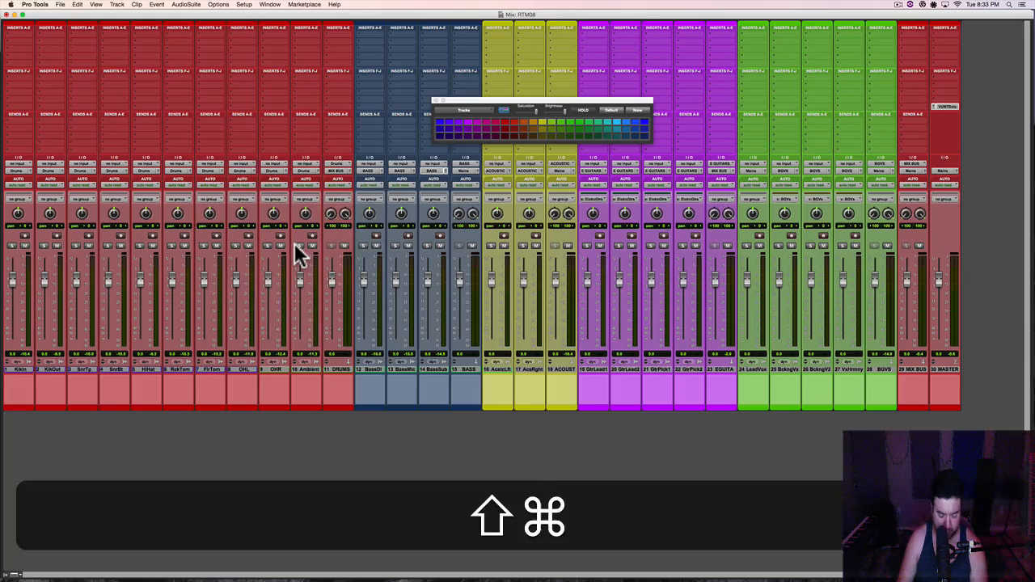
key("shift+super+f")
left_click(294, 246)
key("d")
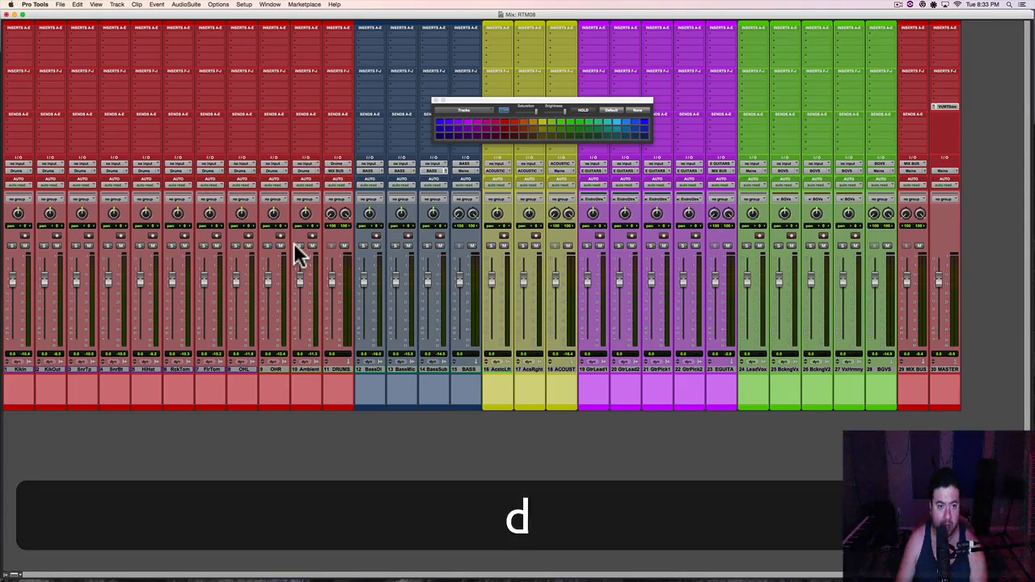
left_click(295, 244)
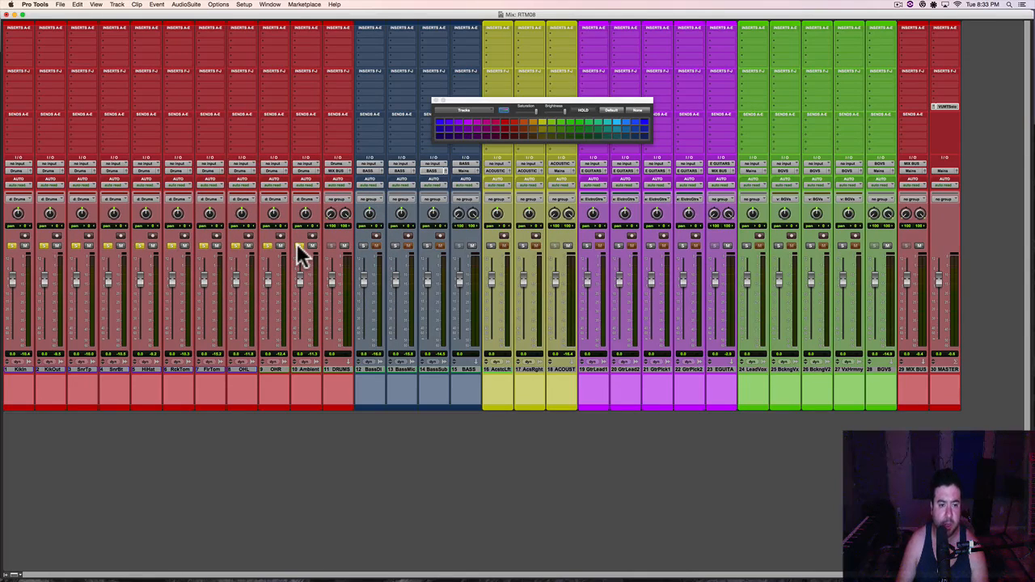
left_click(296, 243)
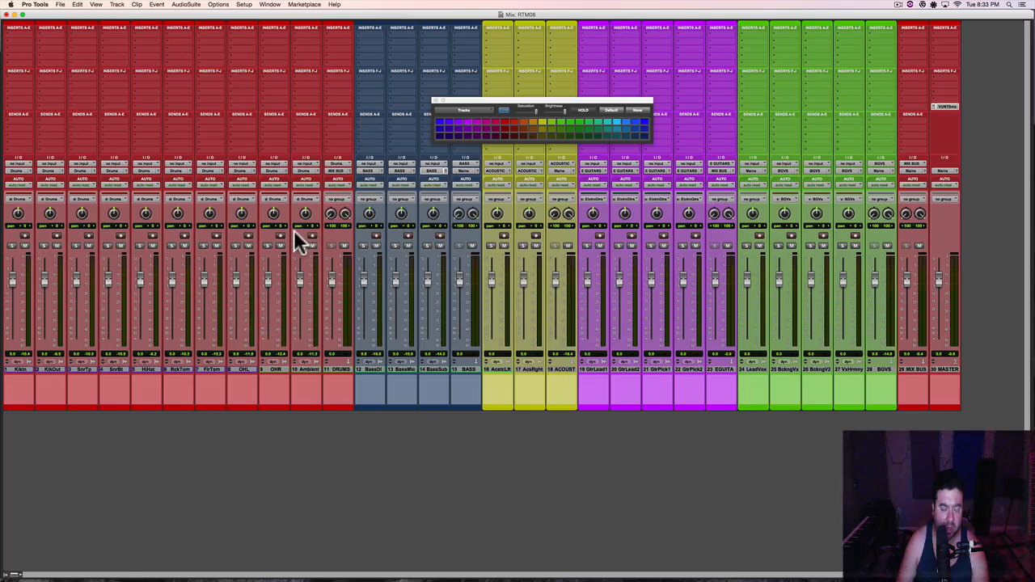
Step: Show the track and group lists and disable the Drums, Electric Guitars and BGVs groups
left_click(9, 574)
left_click(93, 539)
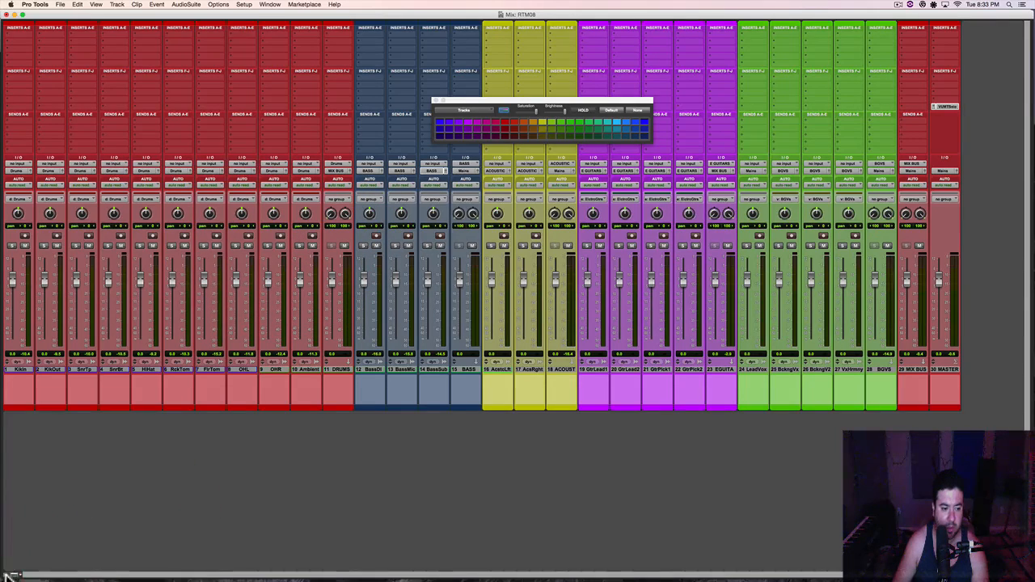
left_click(9, 574)
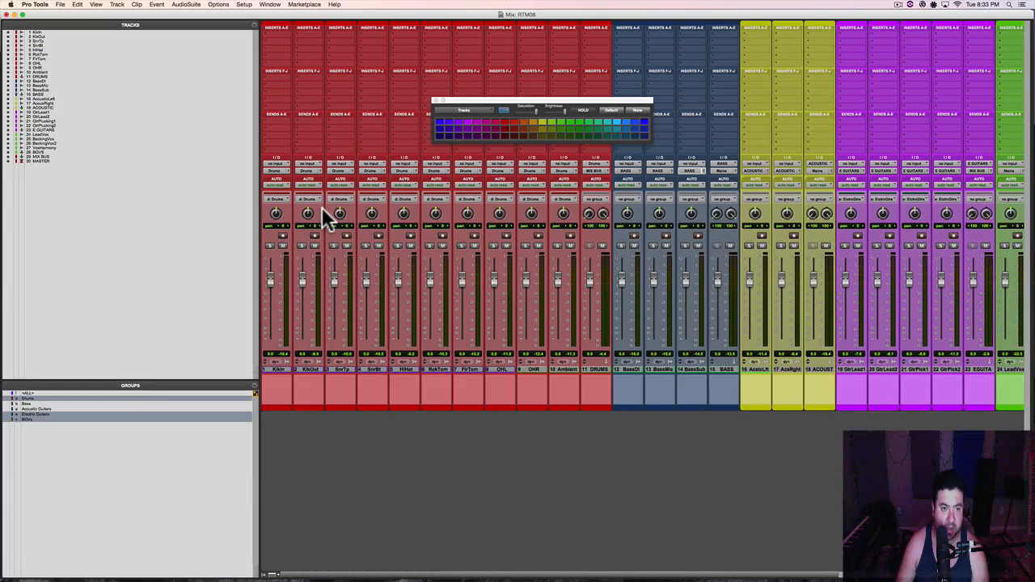
key("d")
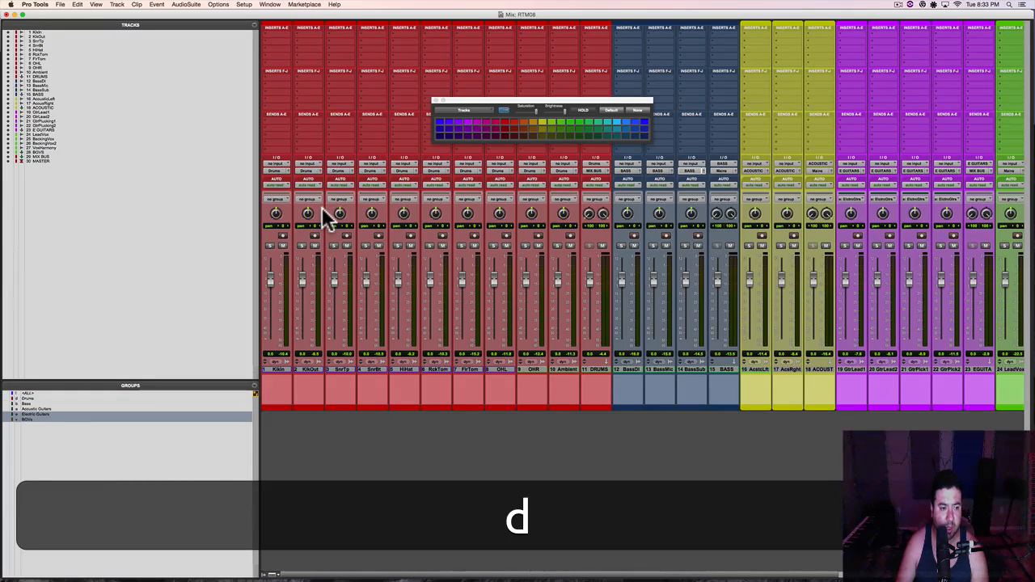
key("e")
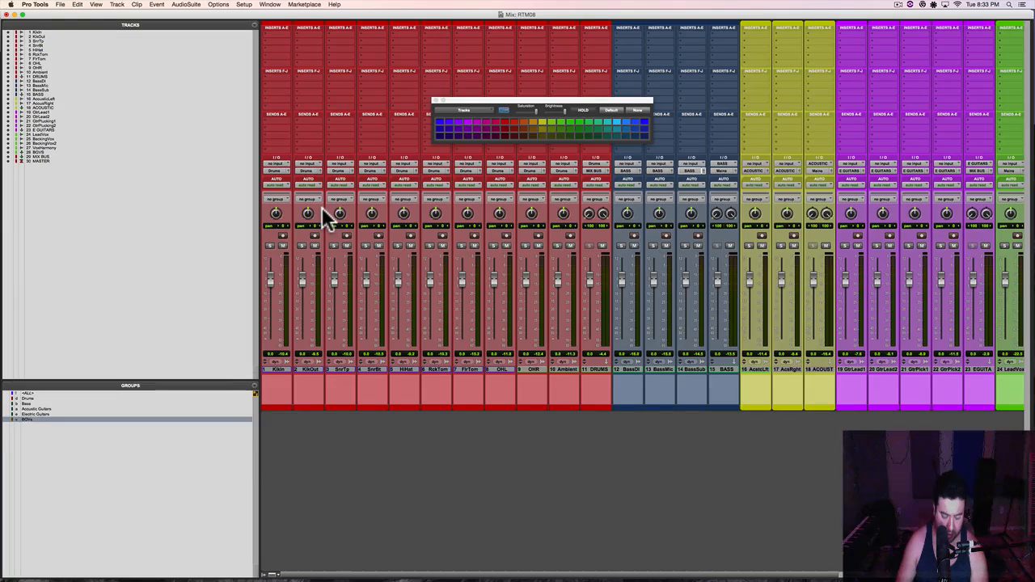
key("v")
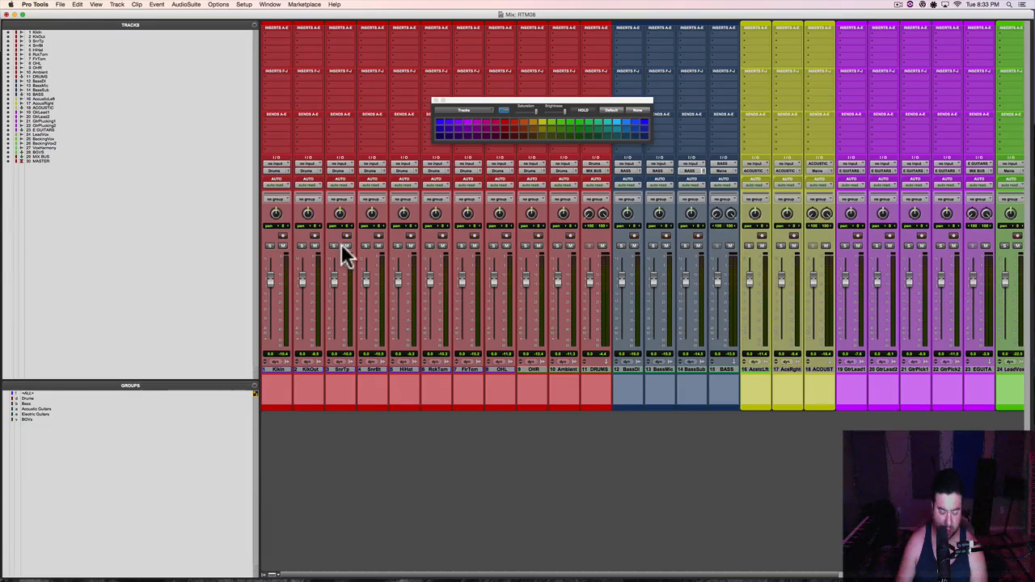
Step: Enable the Drums group, solo its tracks for a short playback and clear the solo
key("d")
left_click(336, 244)
key("space")
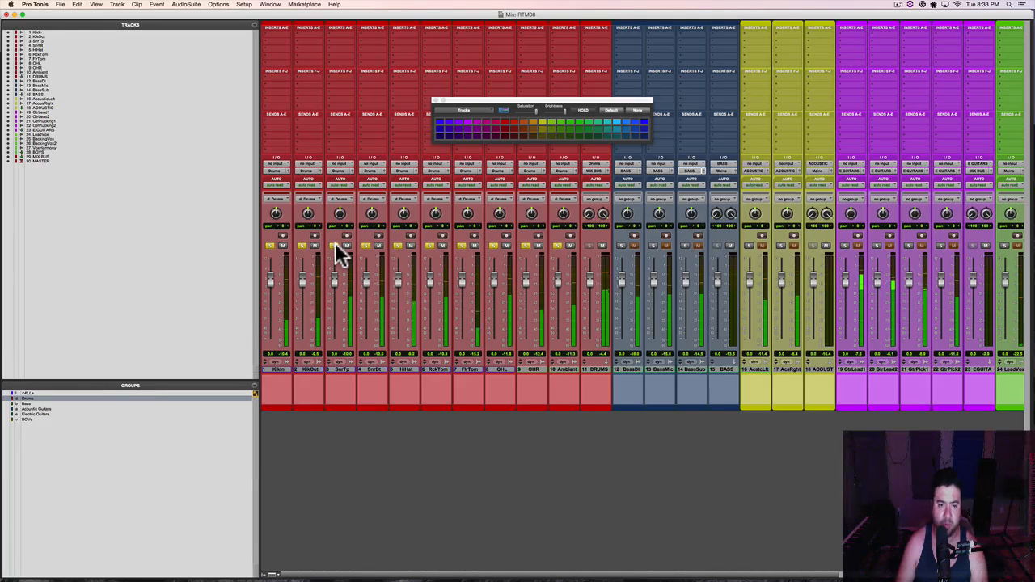
key("space")
left_click(335, 245)
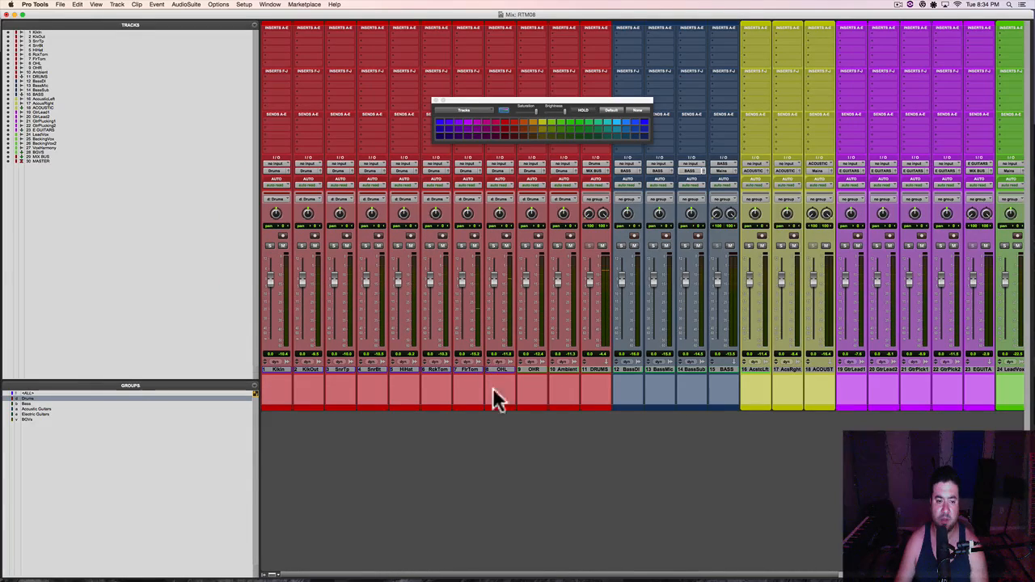
Step: Disable the Drums mix group and hide the track and group lists in the Mix window
key("alt")
left_click(215, 397, "alt")
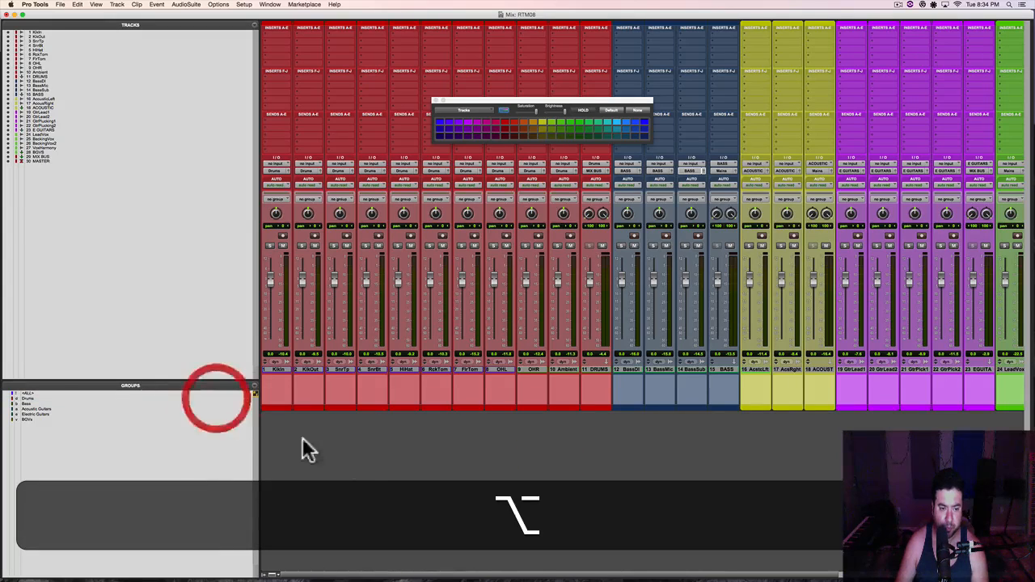
left_click(358, 455)
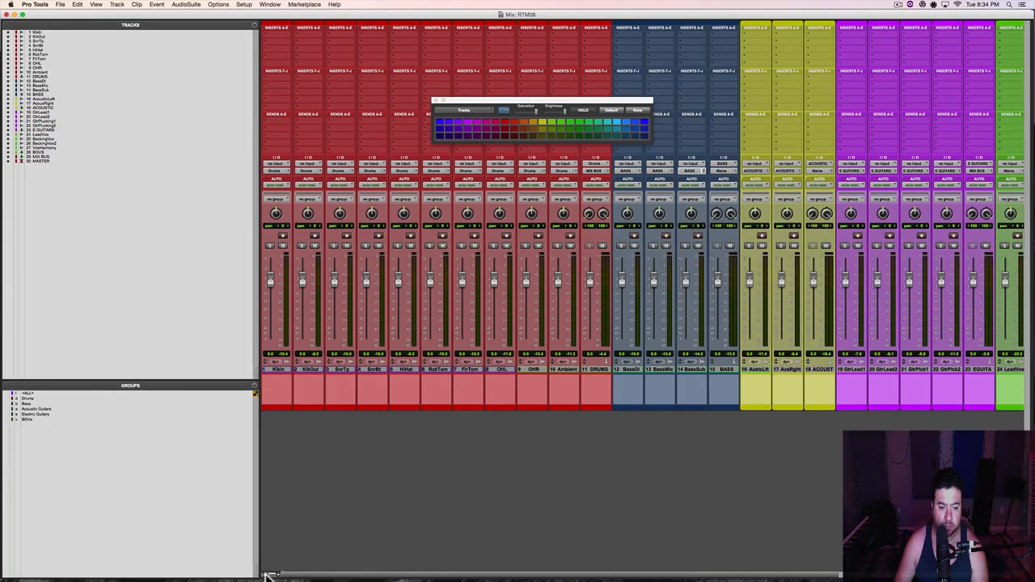
left_click(268, 575)
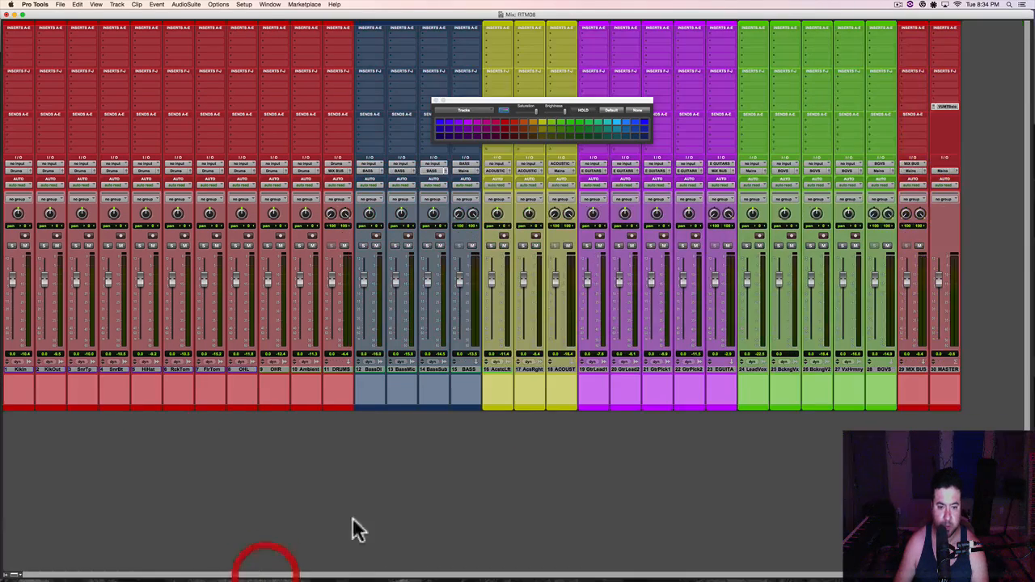
left_click(493, 447)
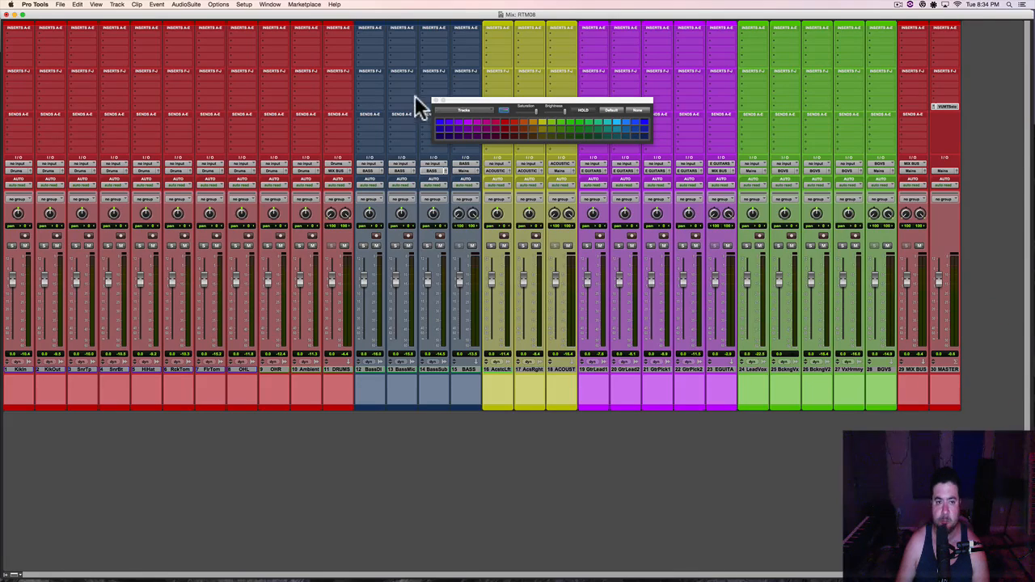
Step: Create six new stereo bus paths with the base name Bus in I/O Setup
left_click(159, 5)
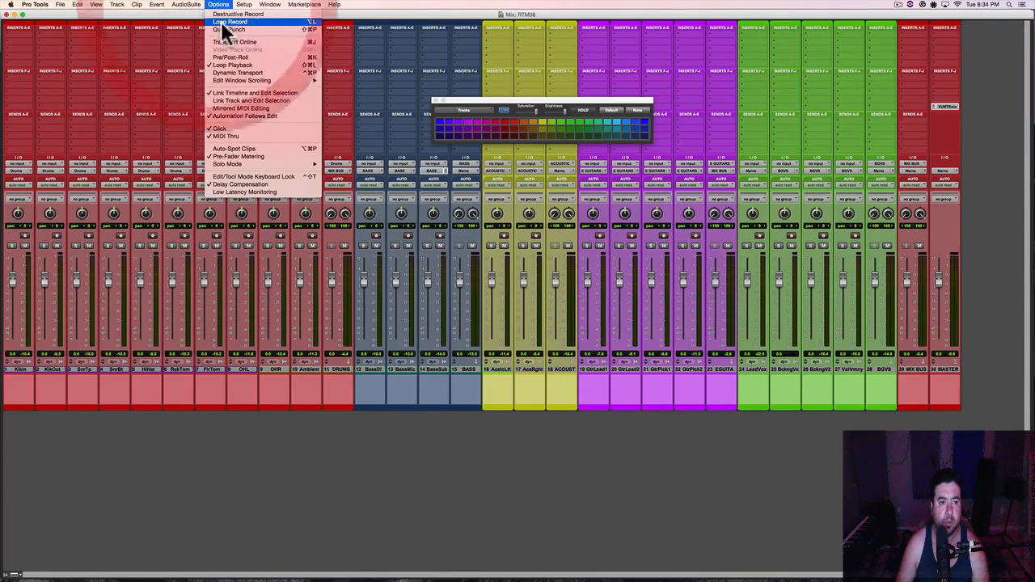
mouse_move(249, 7)
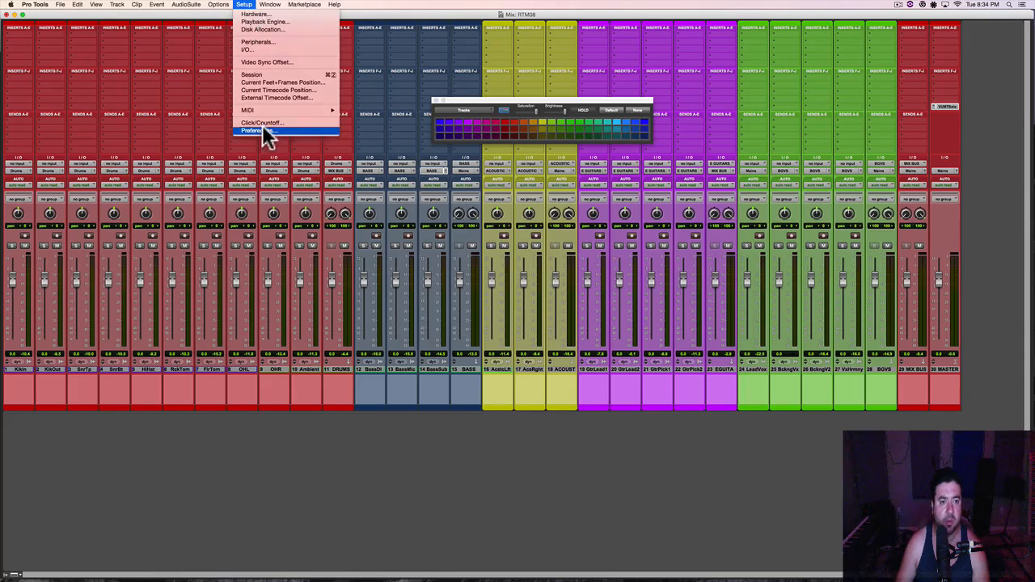
left_click(243, 48)
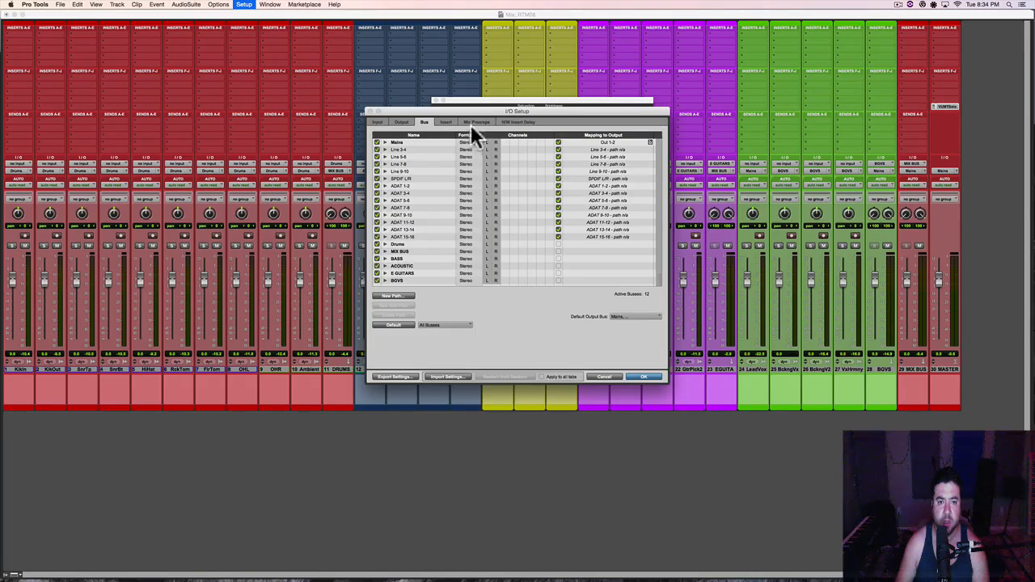
left_click_drag(484, 109, 547, 192)
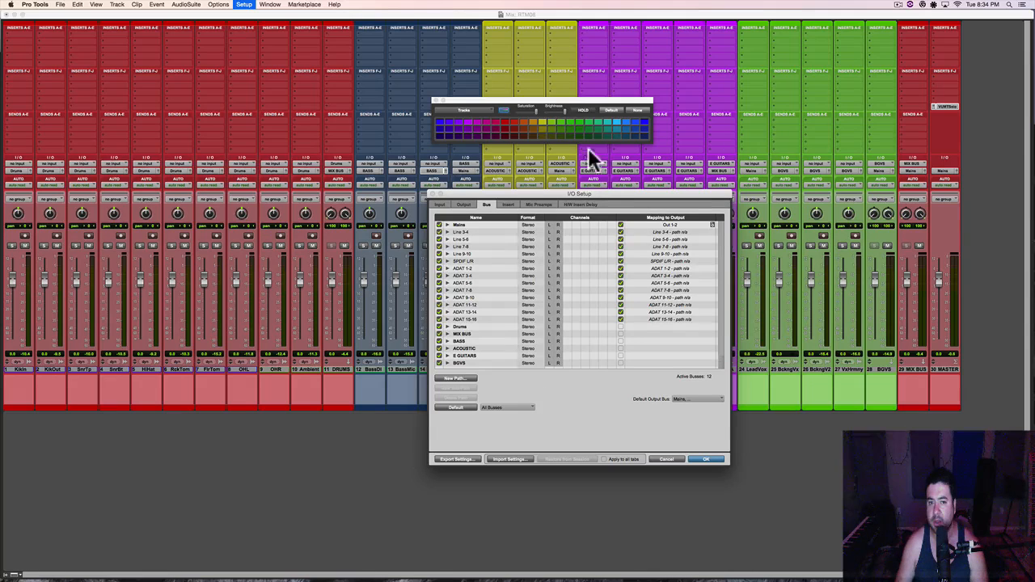
left_click_drag(588, 202, 591, 228)
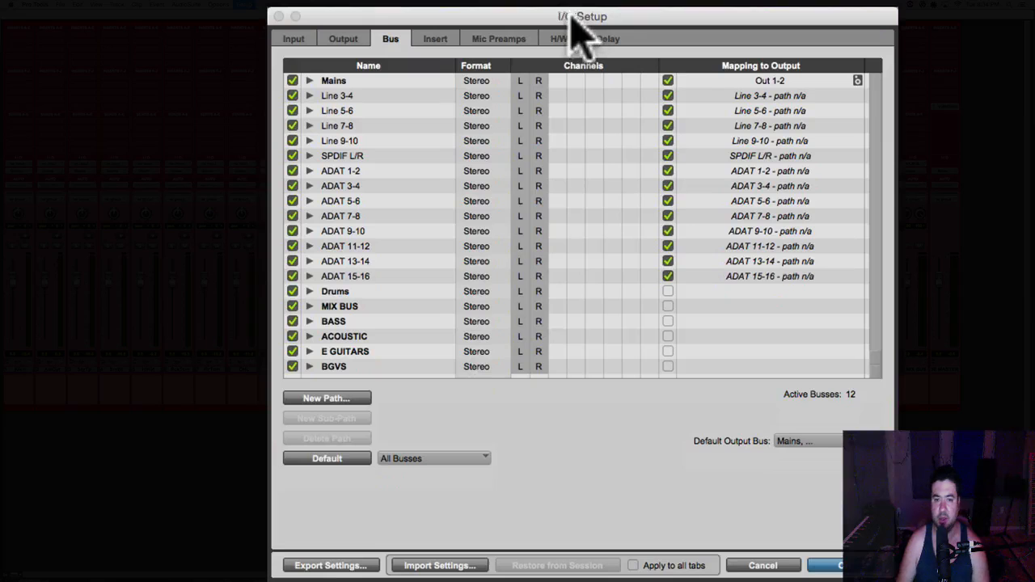
left_click_drag(577, 219, 556, 219)
left_click_drag(549, 14, 543, 17)
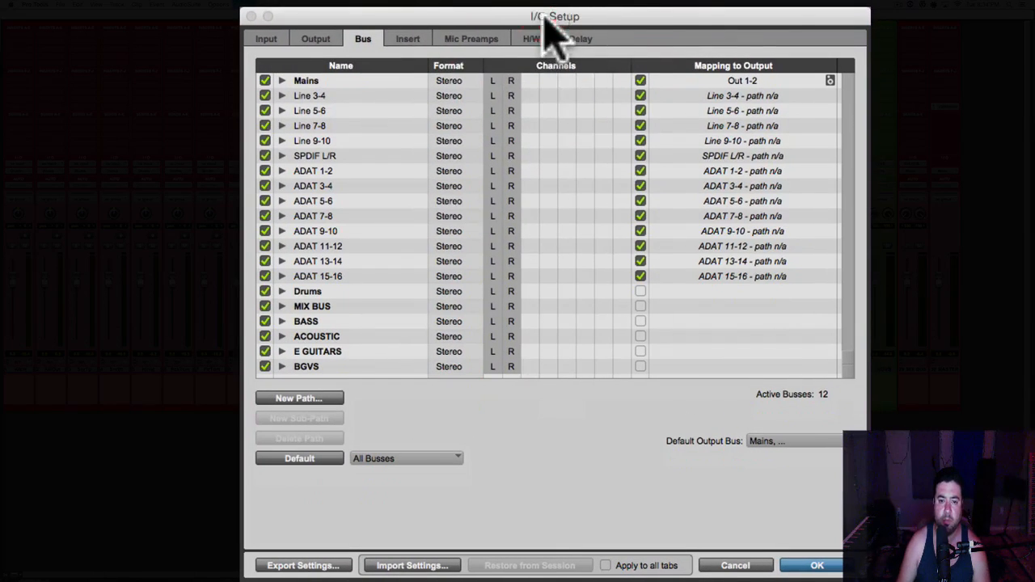
left_click(545, 490)
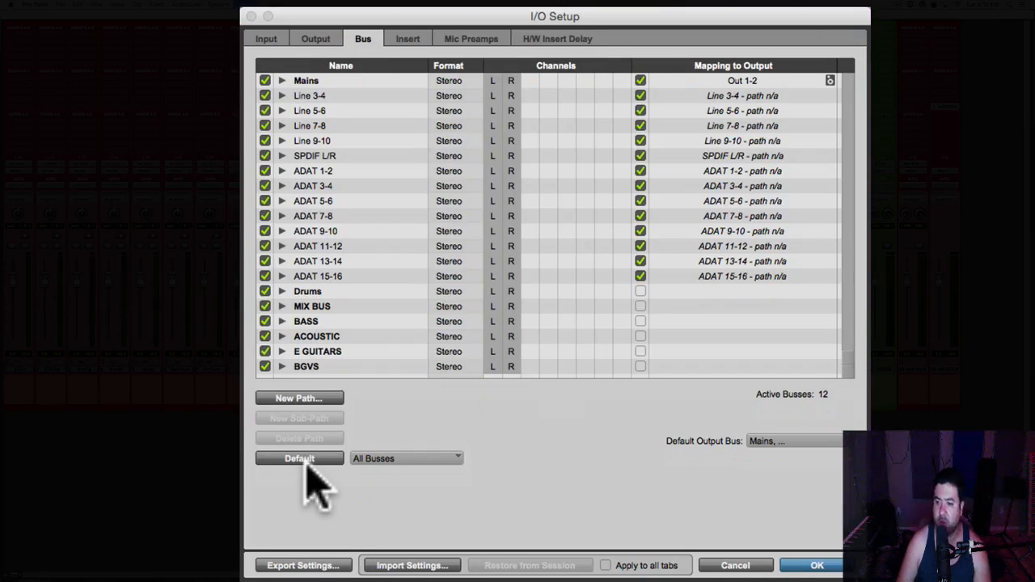
left_click(307, 399)
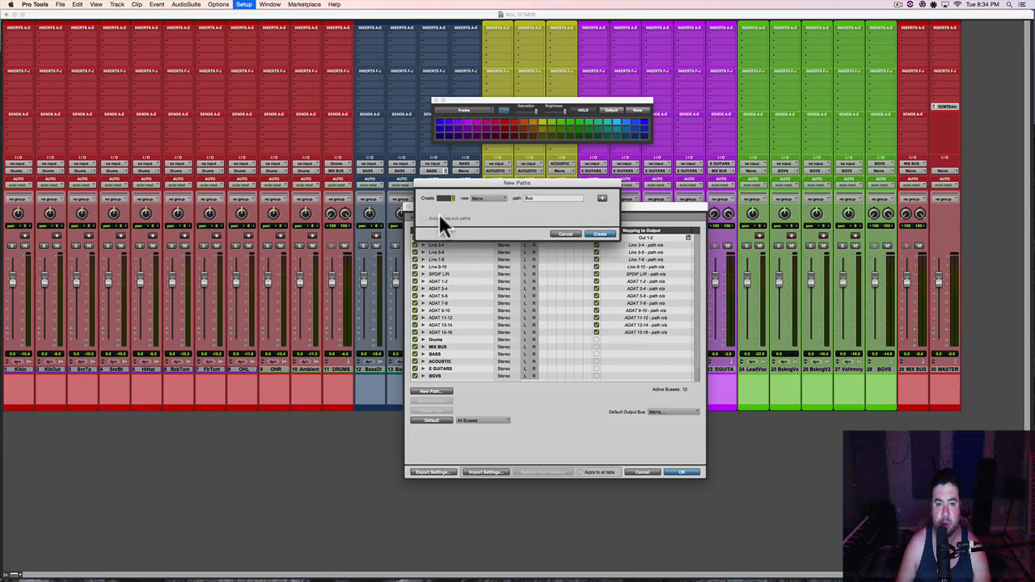
left_click(501, 207)
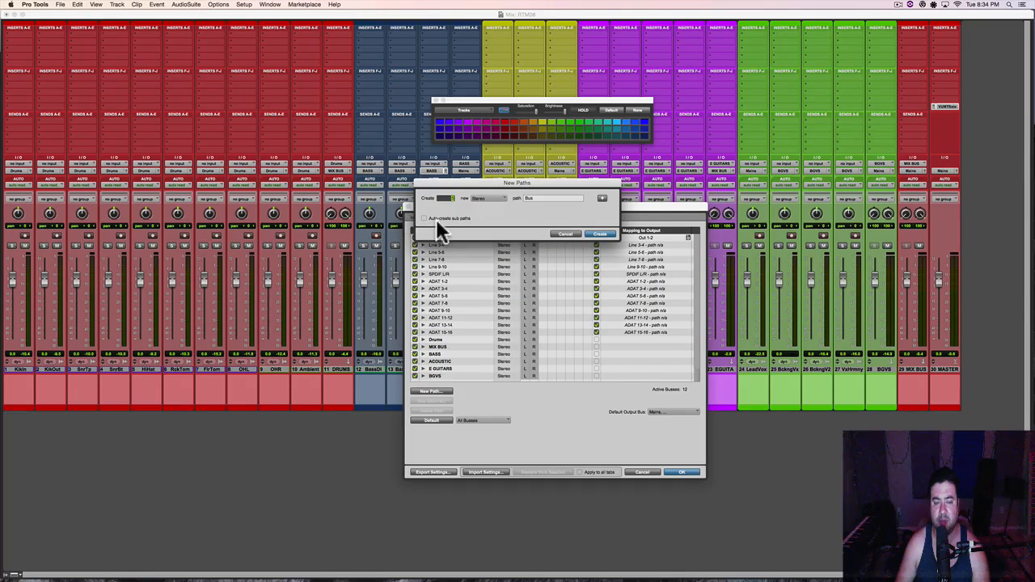
left_click(612, 235)
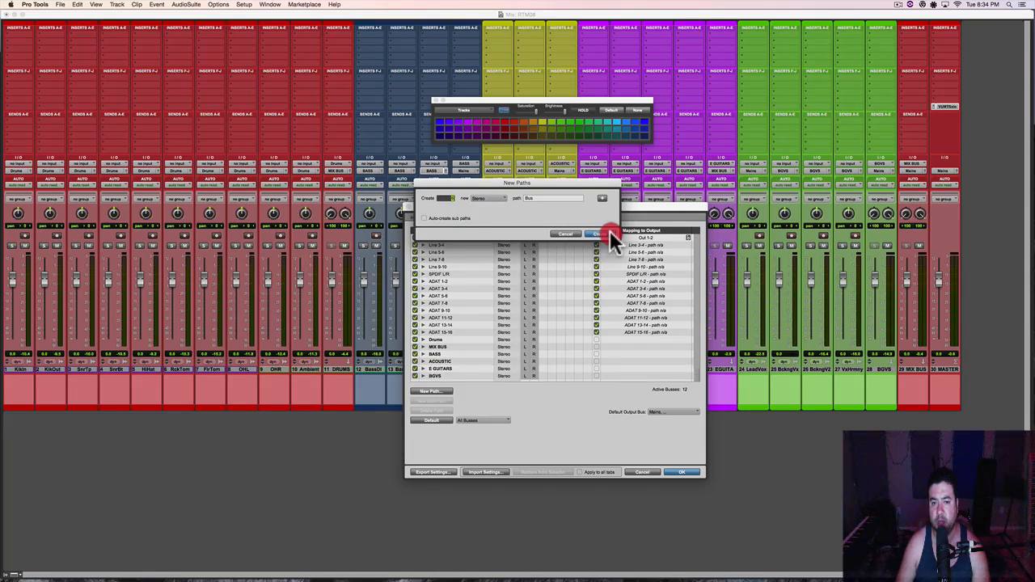
Step: Rename the Bus 1-2 path as DRUMS s and accept the I/O Setup changes
scroll(476, 332, "down", 3)
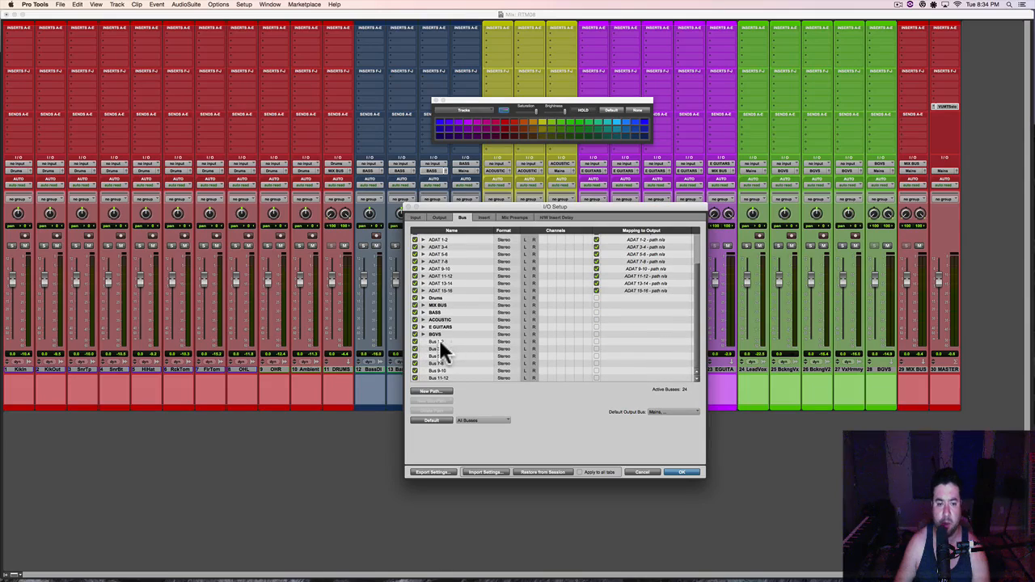
double_click(440, 342)
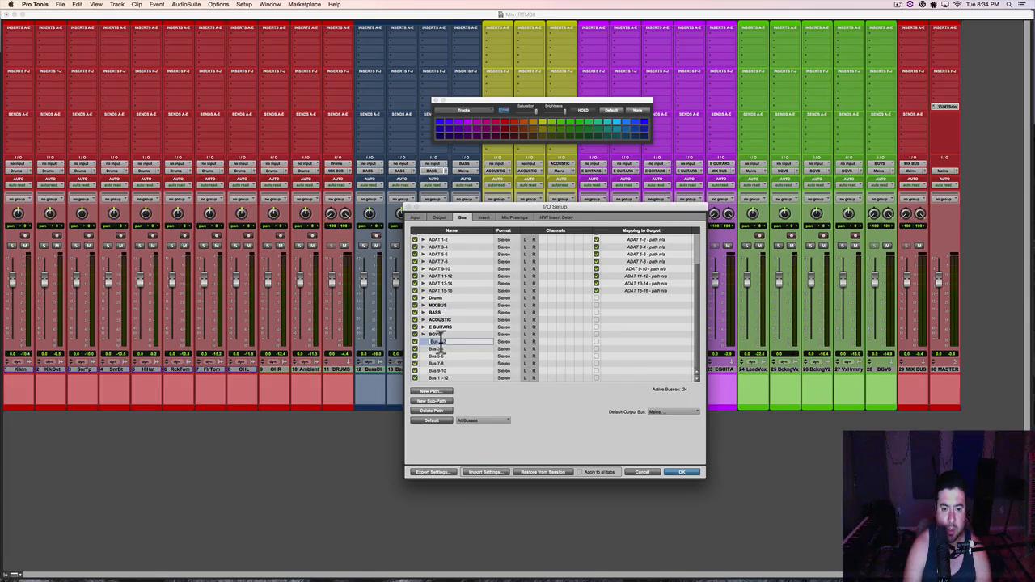
type("DRUMS s")
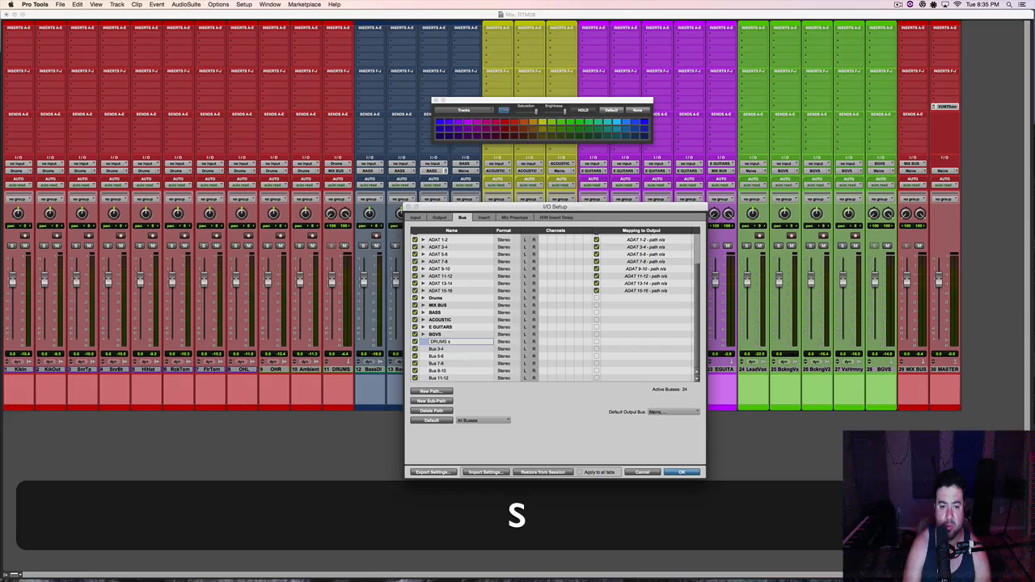
key("Down")
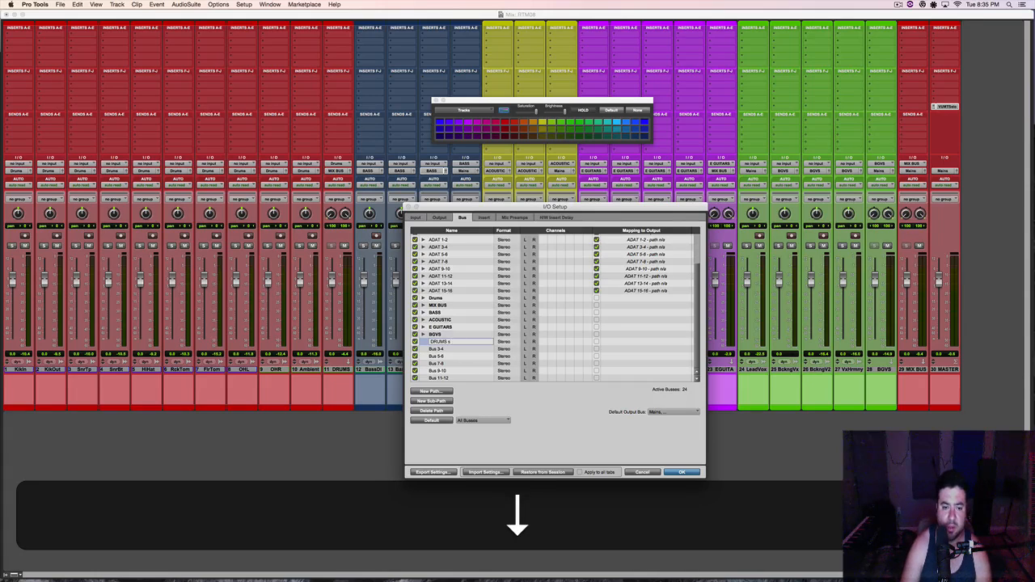
key("Return")
key("Return")
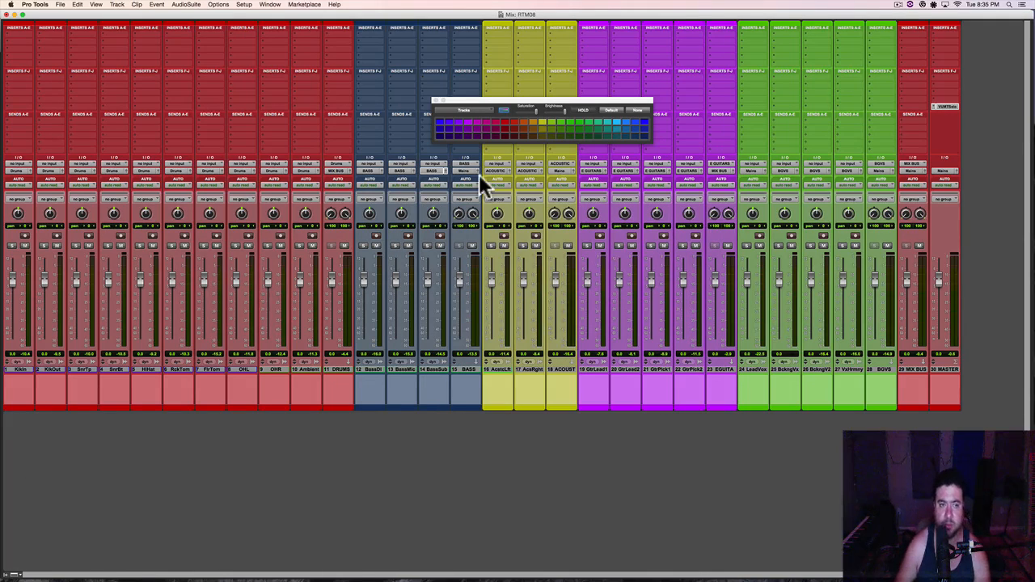
Step: Reopen I/O Setup and rename the Bus 3-4 path as BASS s
left_click(221, 6)
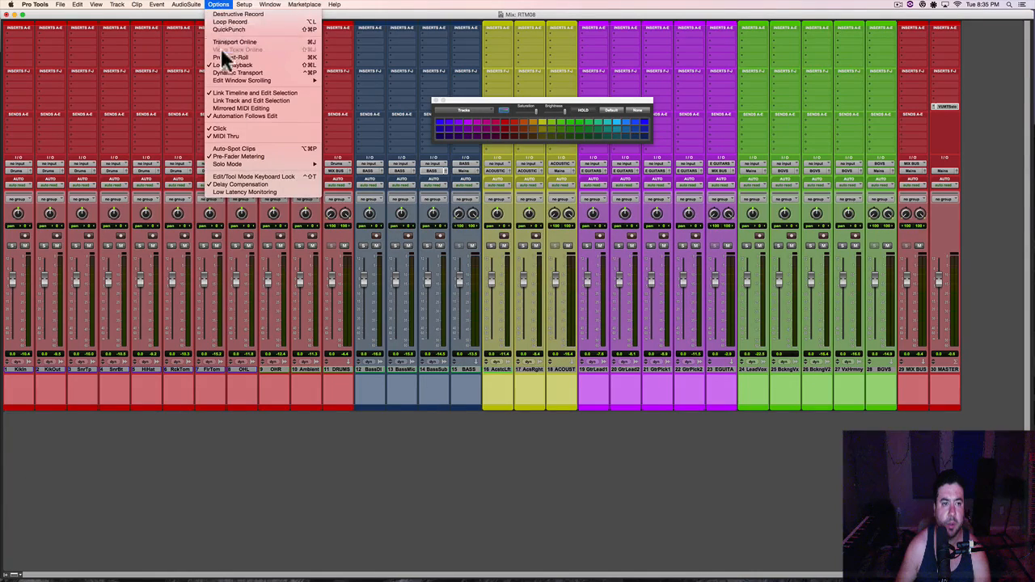
mouse_move(245, 5)
left_click(254, 50)
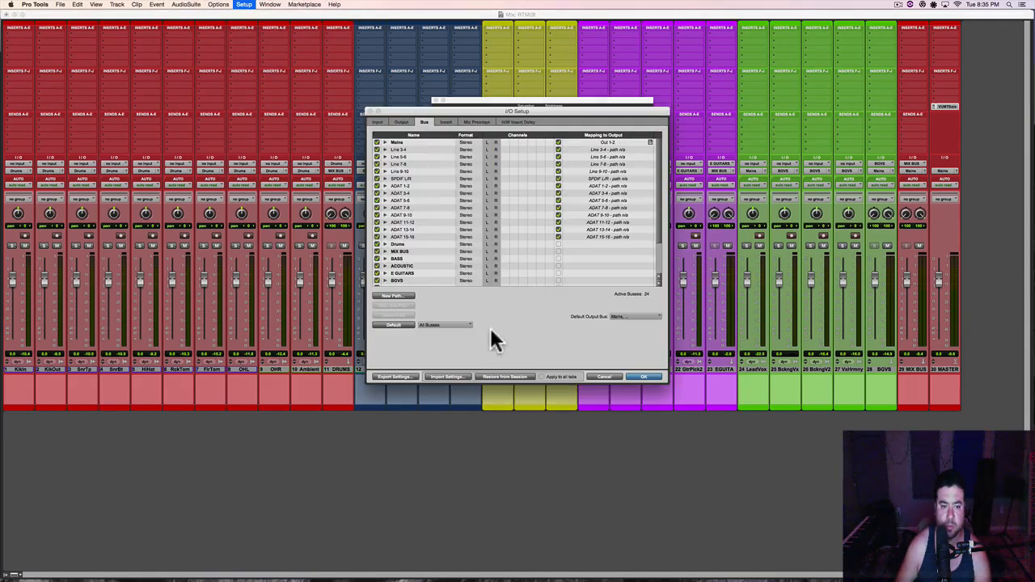
scroll(408, 246, "down", 3)
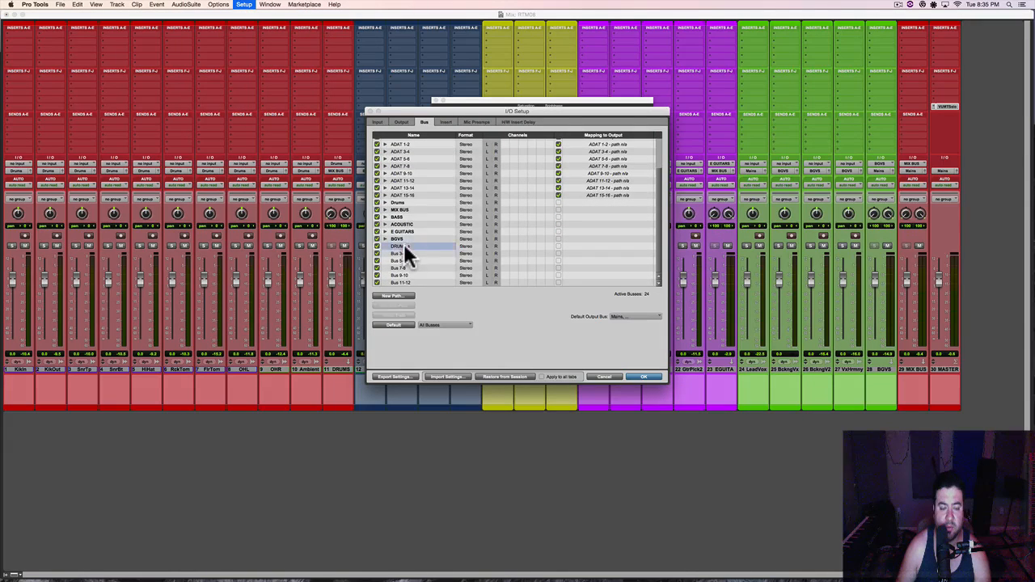
left_click(403, 253)
left_click(403, 253)
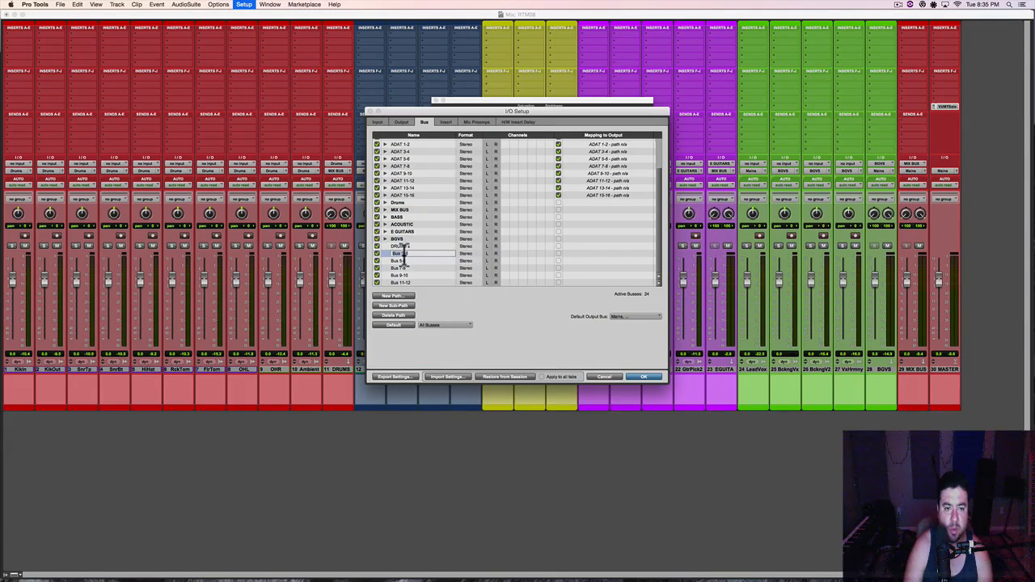
type("a")
key("shift+BackSpace")
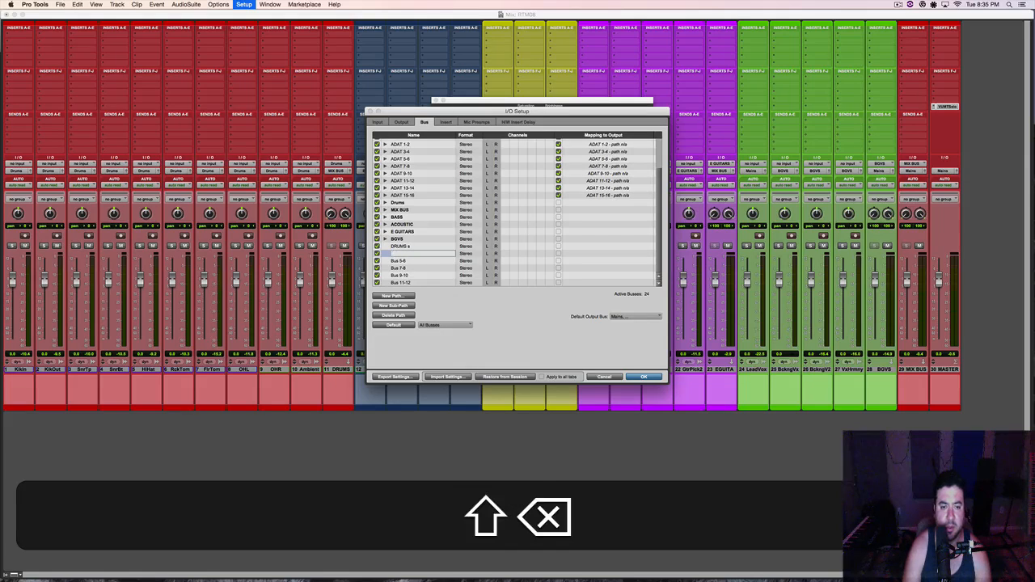
type("BAS")
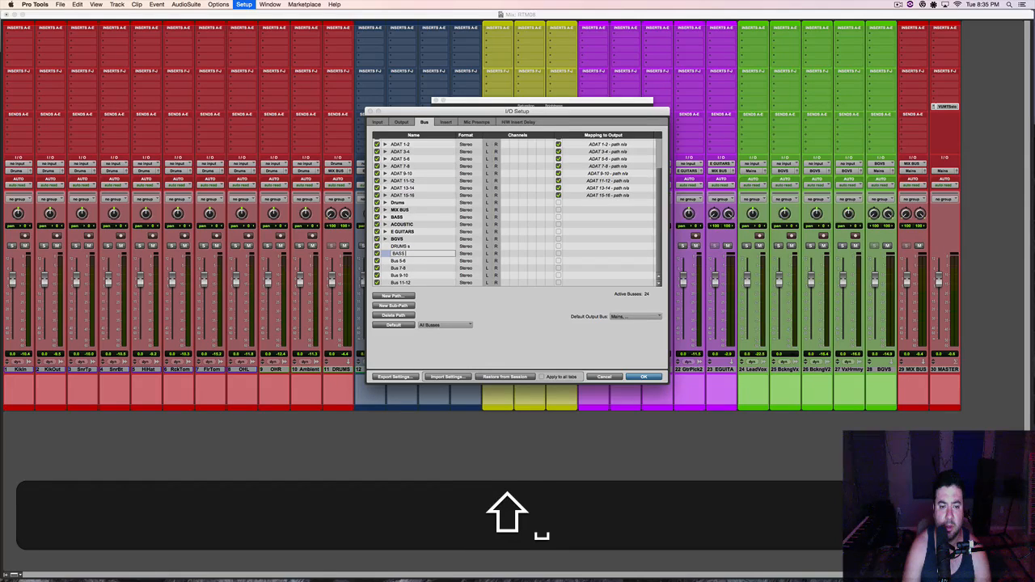
type("S")
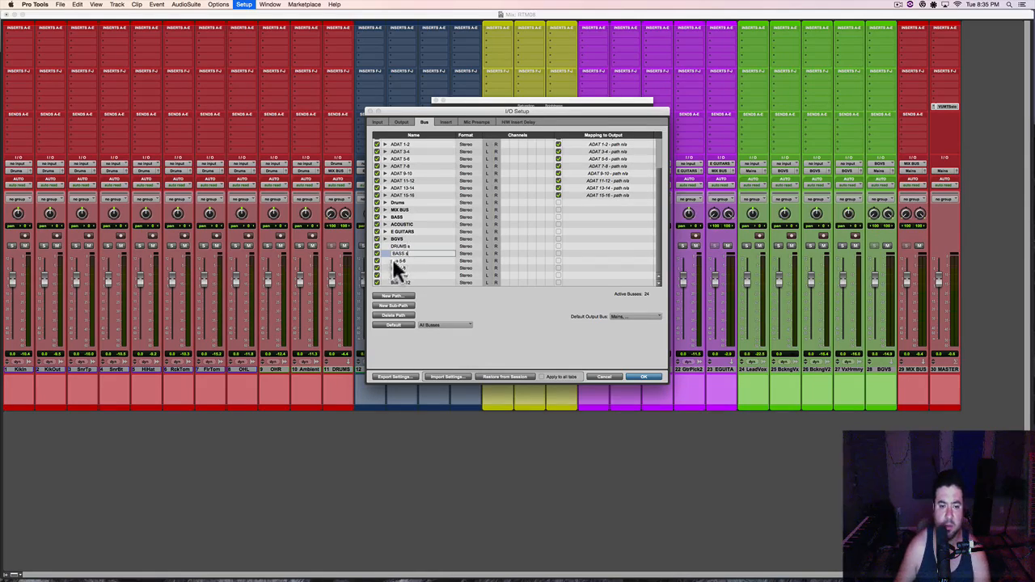
type(" s")
Step: Rename the Bus 5-6 path as AGUIT s
key("Tab")
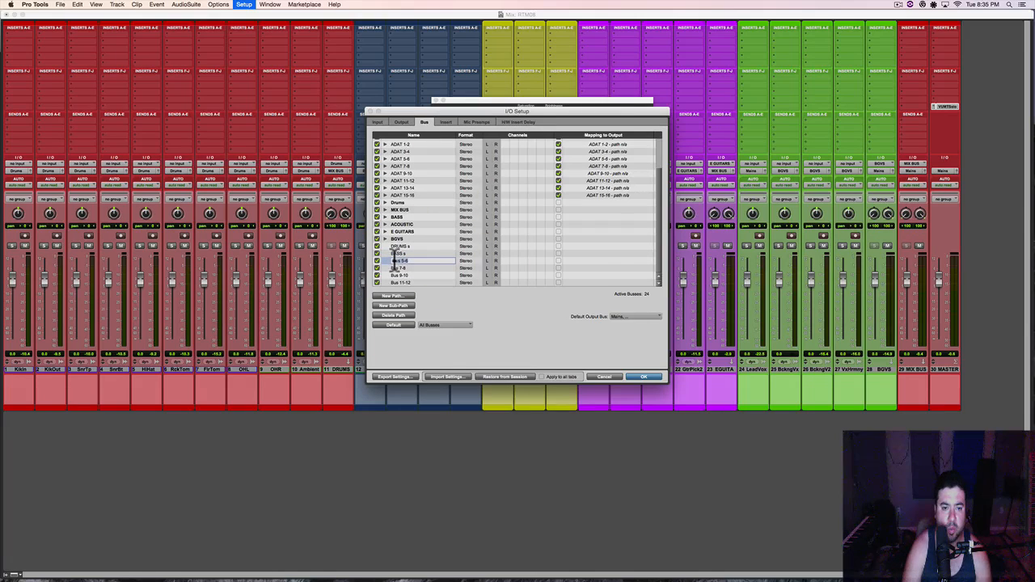
type("a")
key("shift+BackSpace")
type("A")
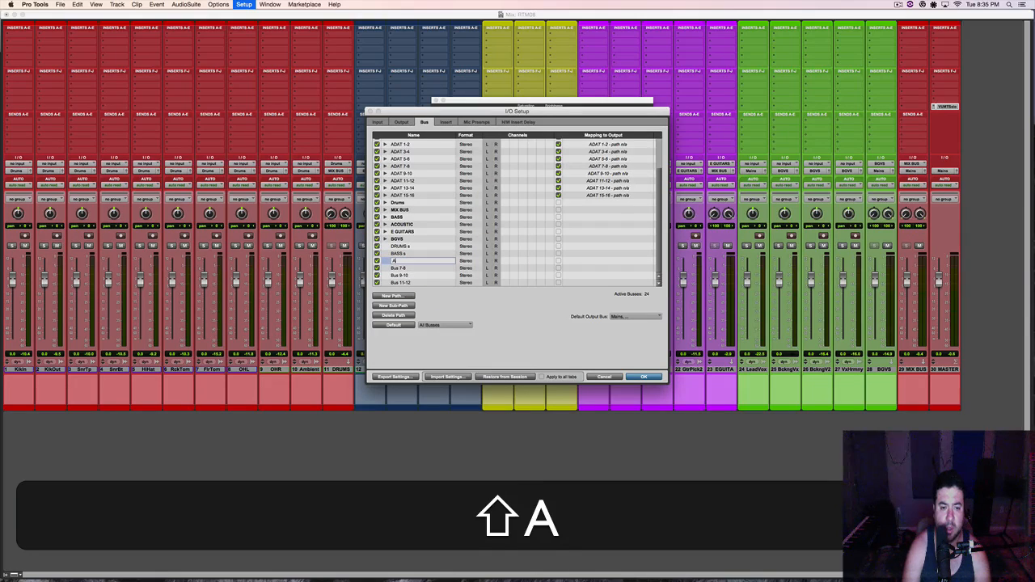
type("GUIT S")
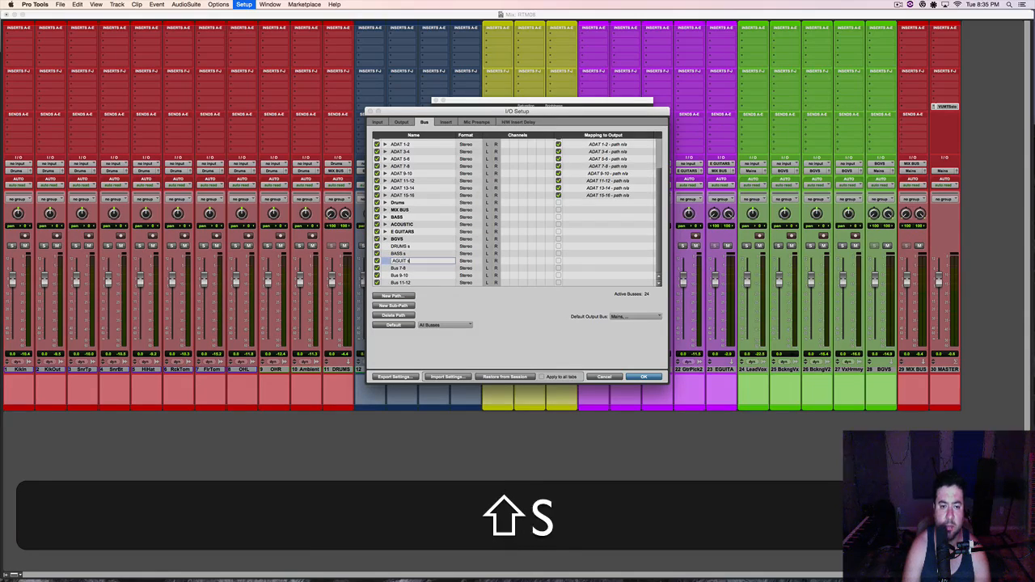
Step: Rename the Bus 7-8 path as E GUIT s
key("Tab")
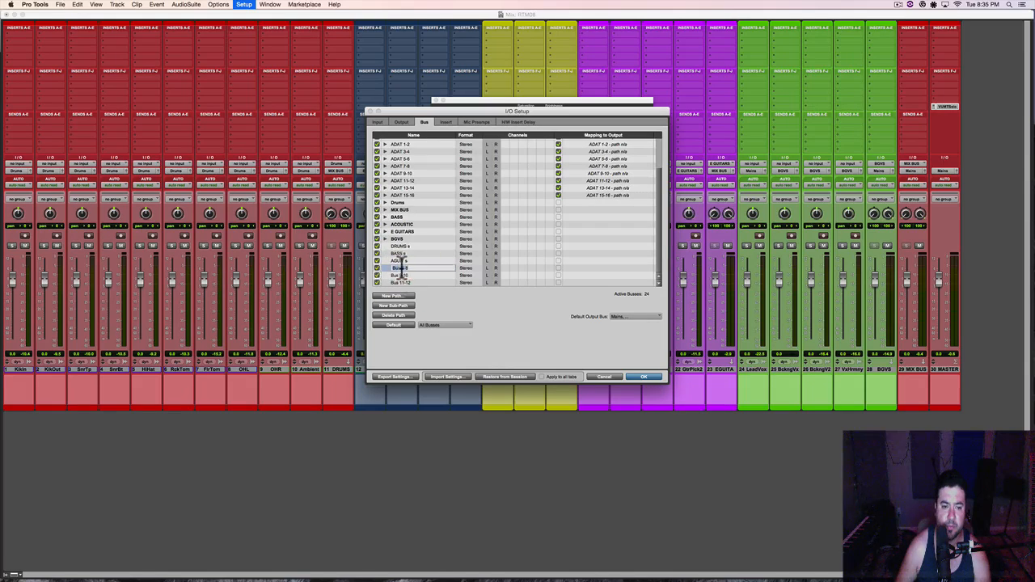
type("e")
key("BackSpace")
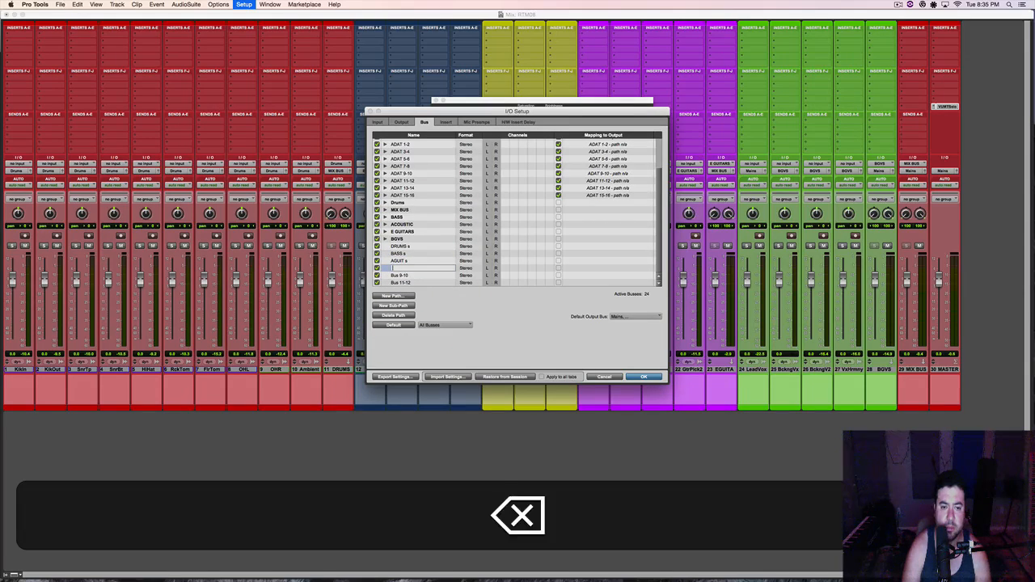
type("E G")
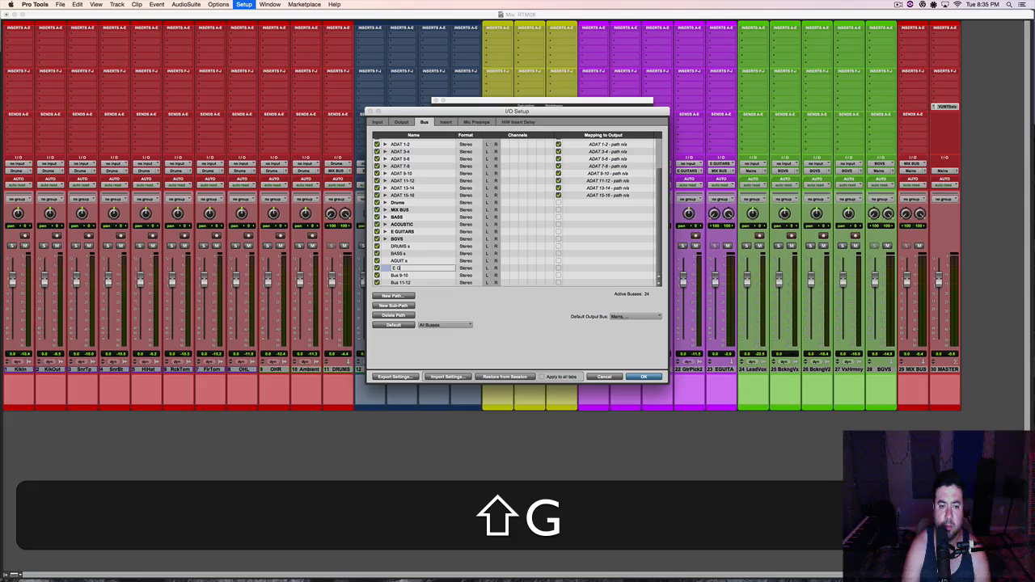
type("UIT s")
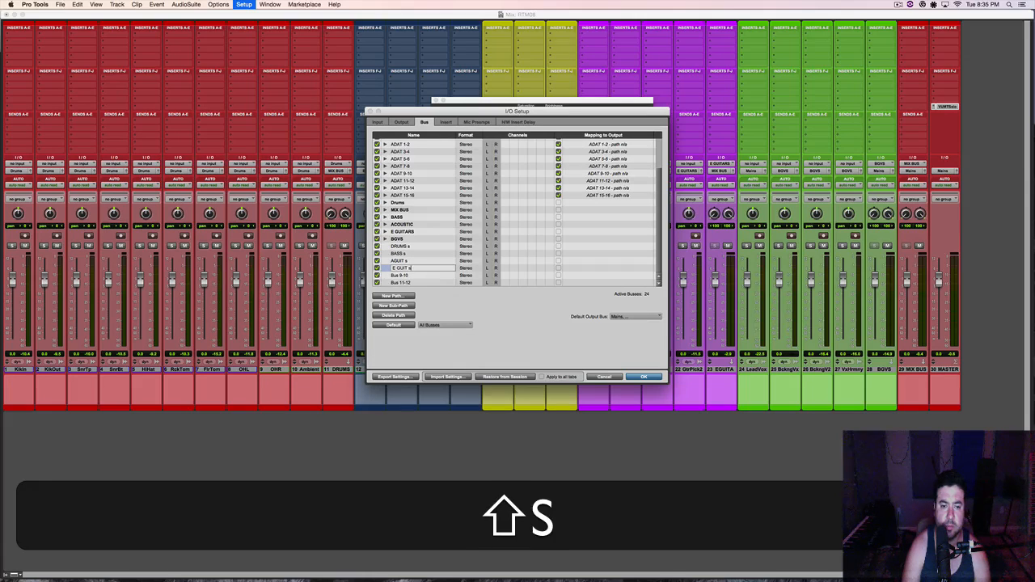
Step: Open the name of the Bus 9-10 path for editing
left_click(397, 275)
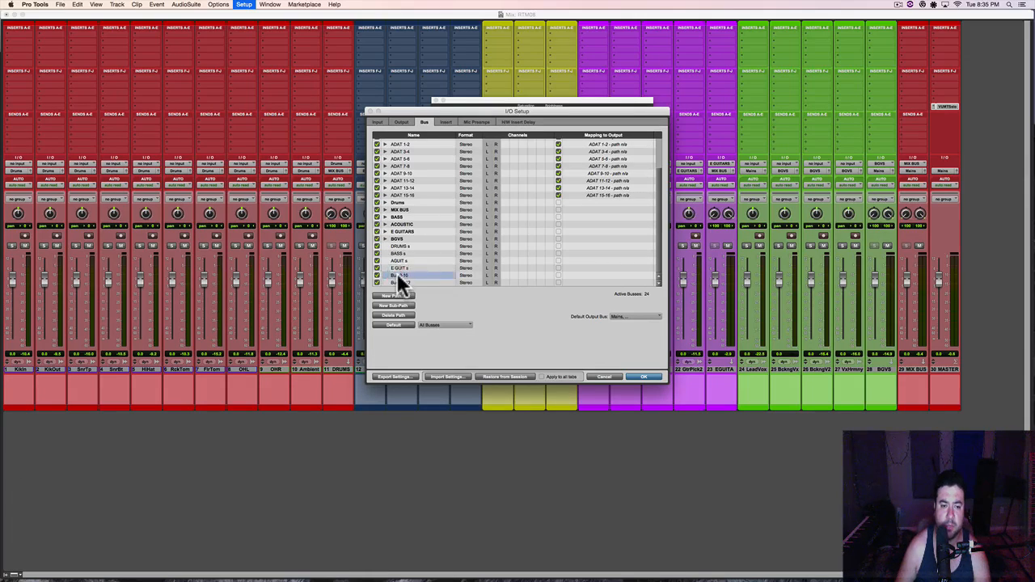
left_click(397, 275)
left_click(397, 275)
double_click(397, 275)
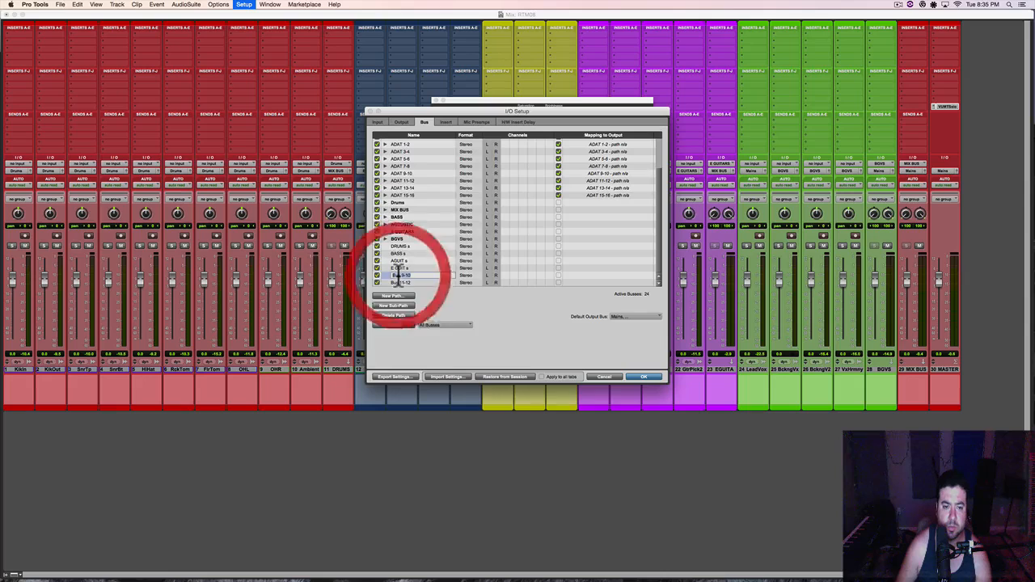
type("b")
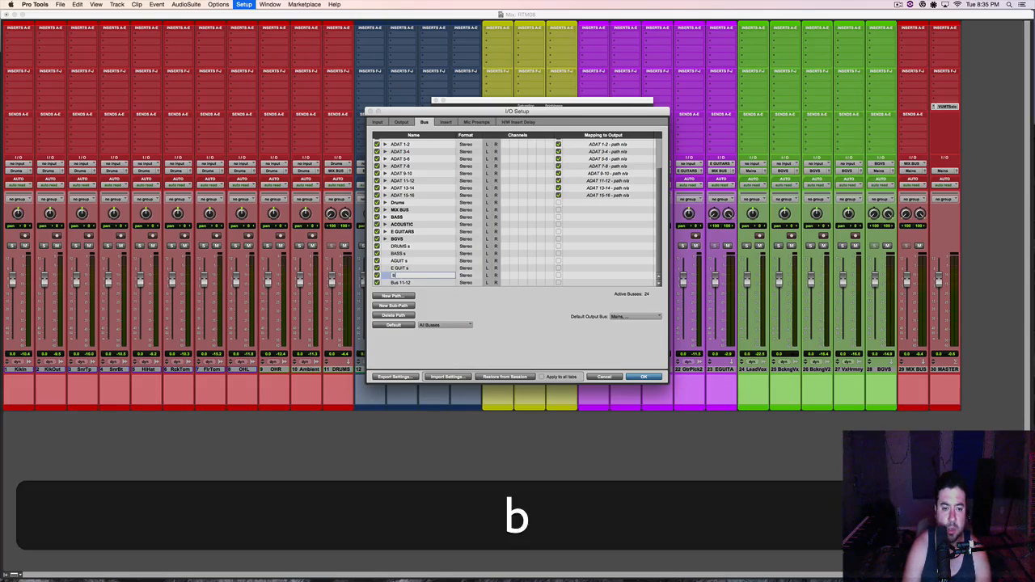
key("shift+BackSpace")
type("BG")
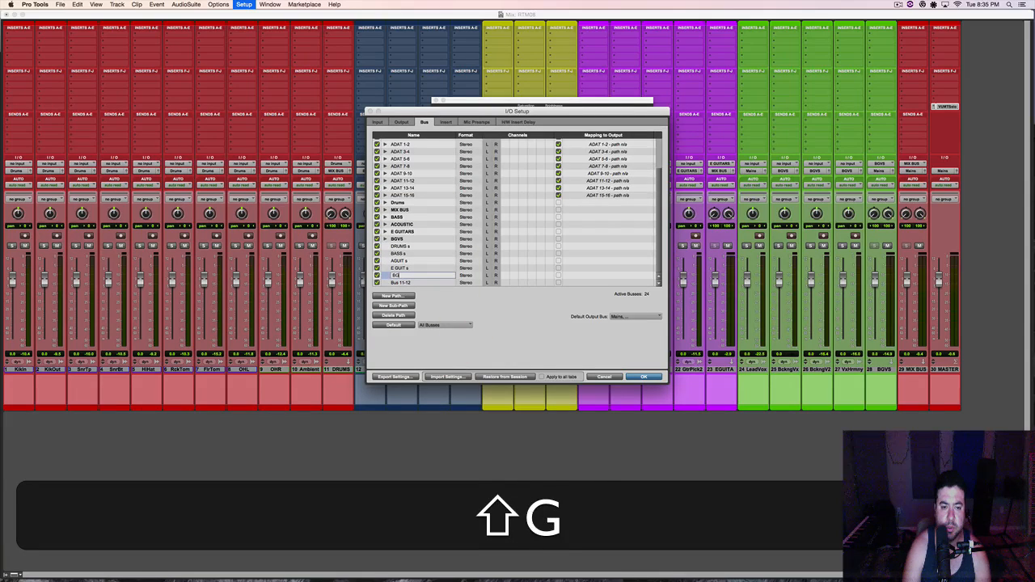
type("VS")
key("shift+BackSpace")
key("shift+BackSpace")
key("shift+BackSpace")
key("shift+BackSpace")
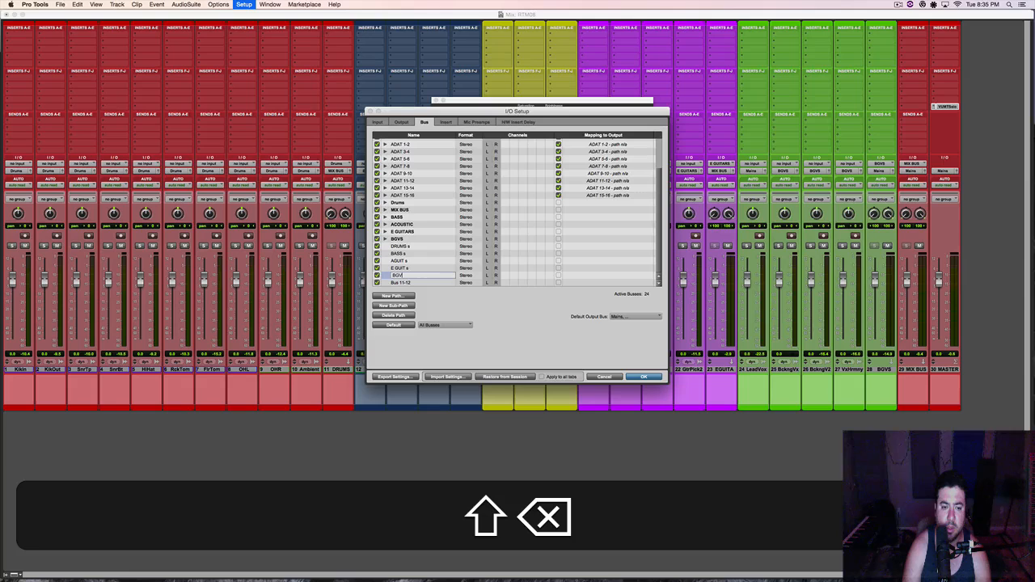
type("VO")
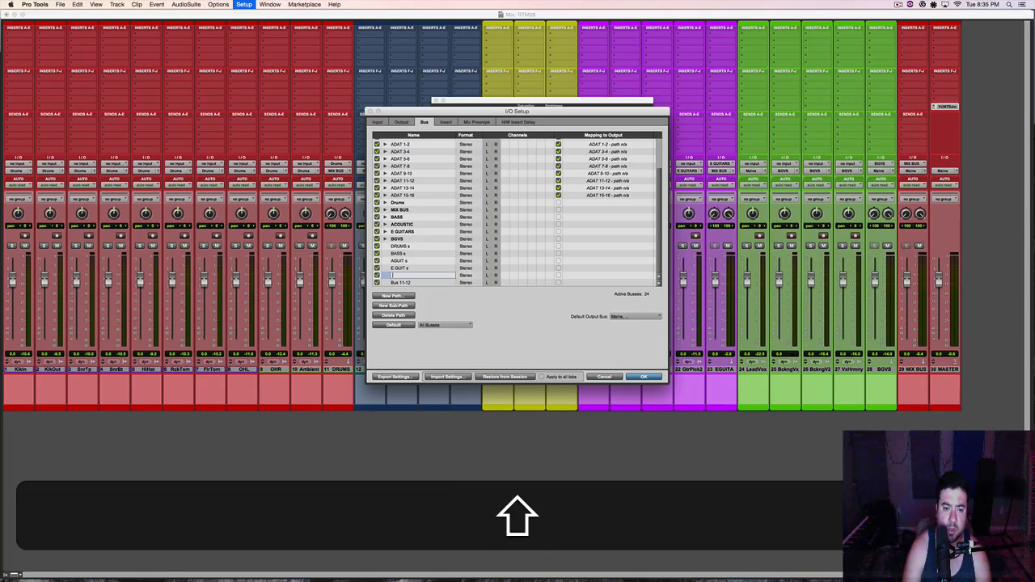
key("shift+BackSpace")
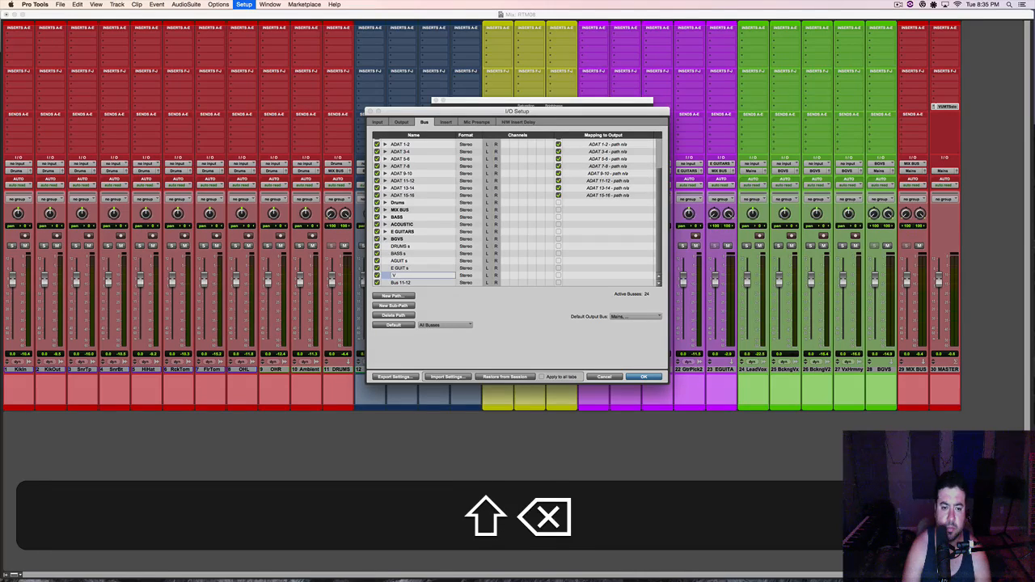
type("OC")
key("BackSpace")
key("BackSpace")
key("BackSpace")
Step: Rename the Bus 9-10 path as LEAD s
type("L")
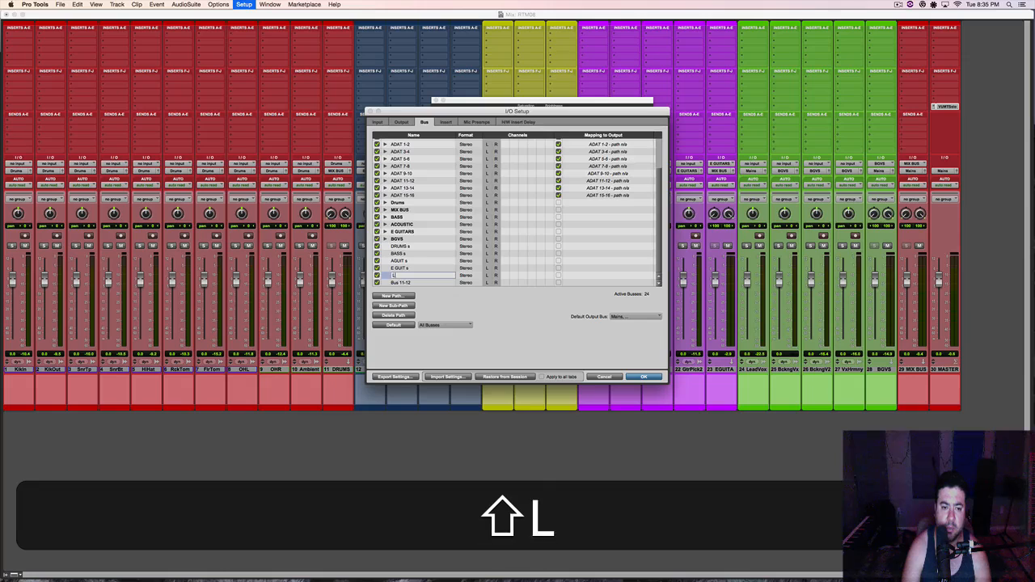
type("EAD S")
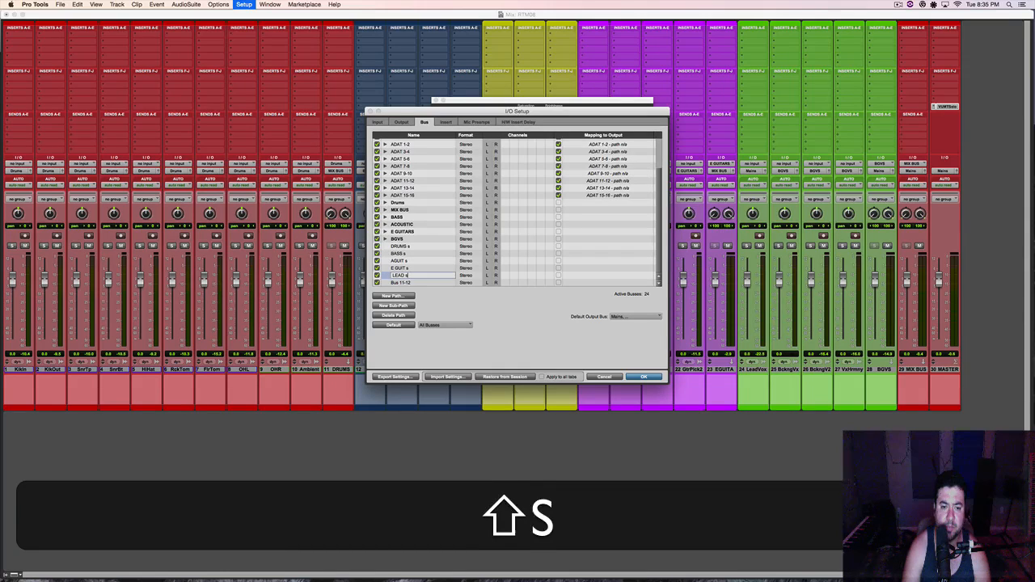
Step: Rename the Bus 11-12 path as BGV s and accept the I/O Setup changes
double_click(396, 282)
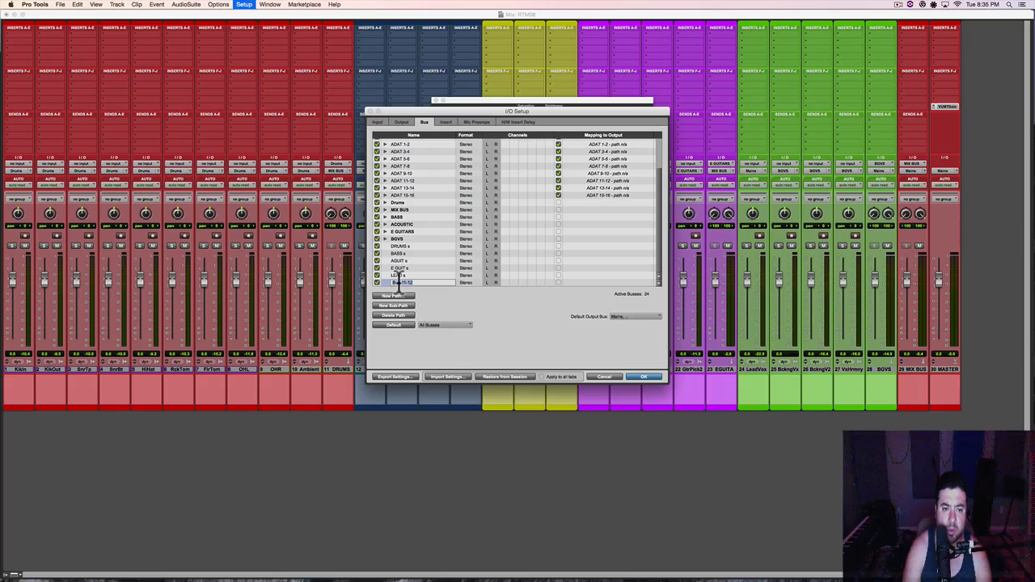
type("b")
key("shift+BackSpace")
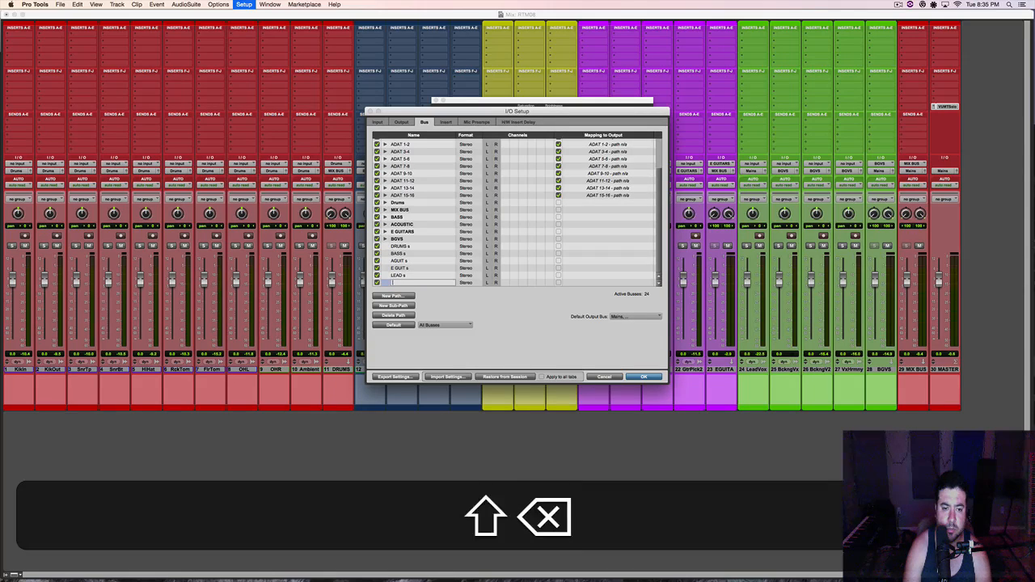
type("BGV s")
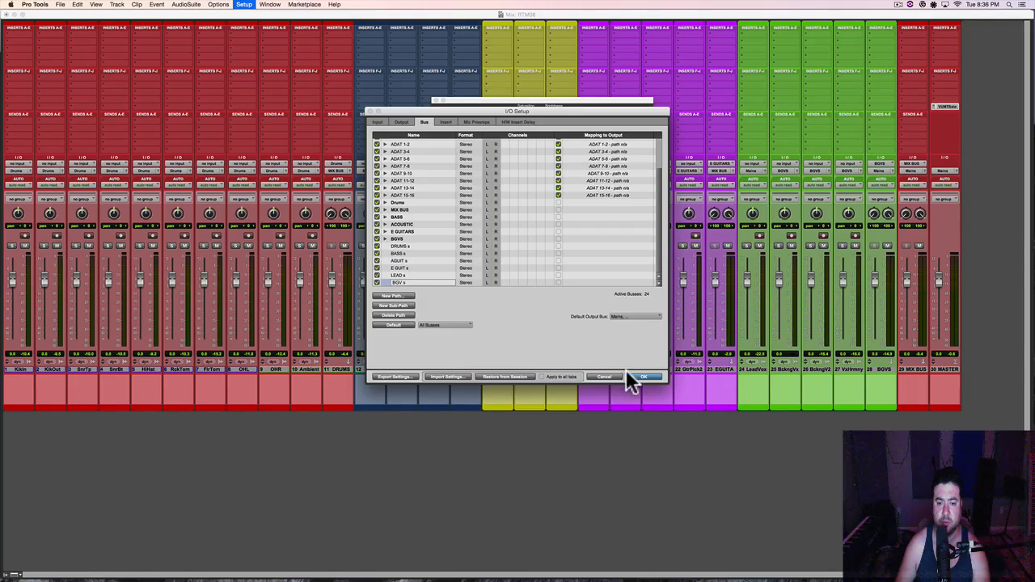
left_click(631, 376)
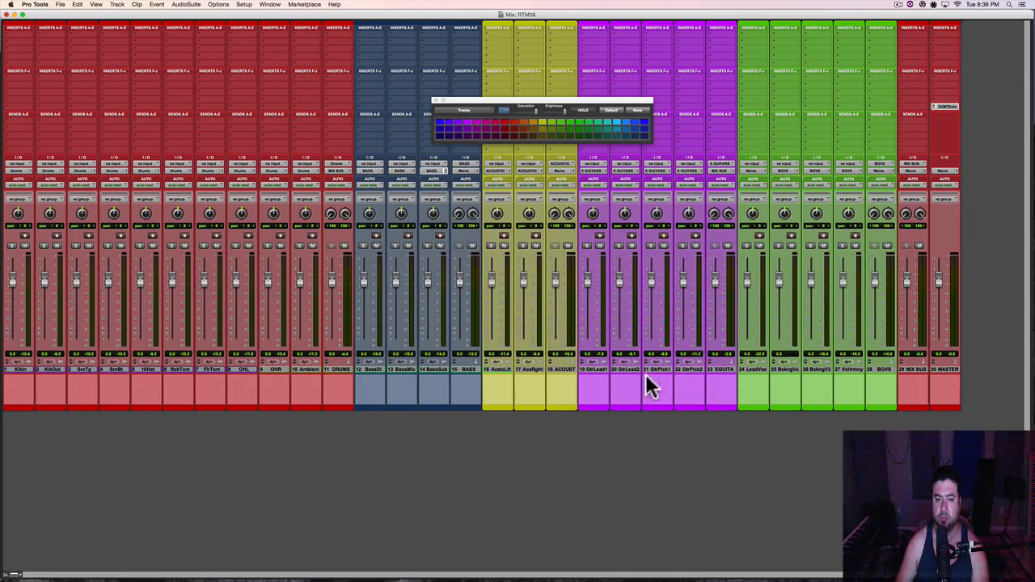
Step: Close the color palette and create five new stereo Aux Input tracks after the MASTER track
left_click(435, 102)
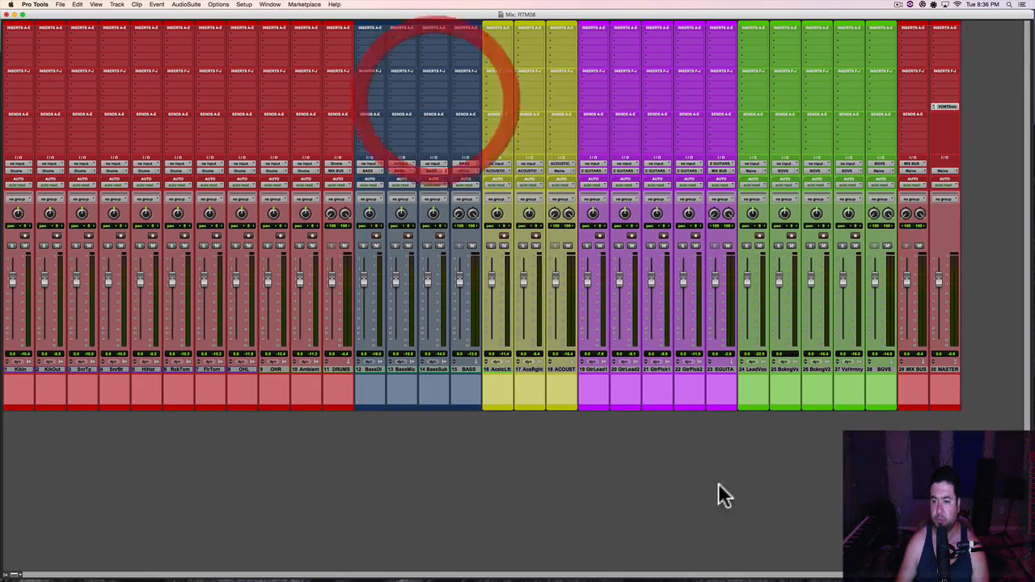
left_click(979, 385)
key("shift+super+n")
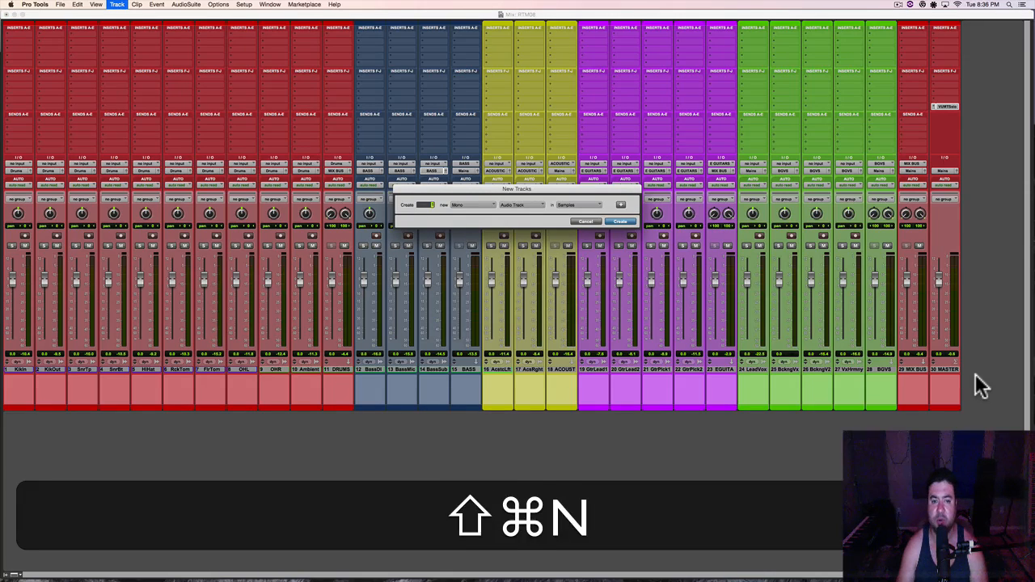
key("super+Right")
key("super+Down")
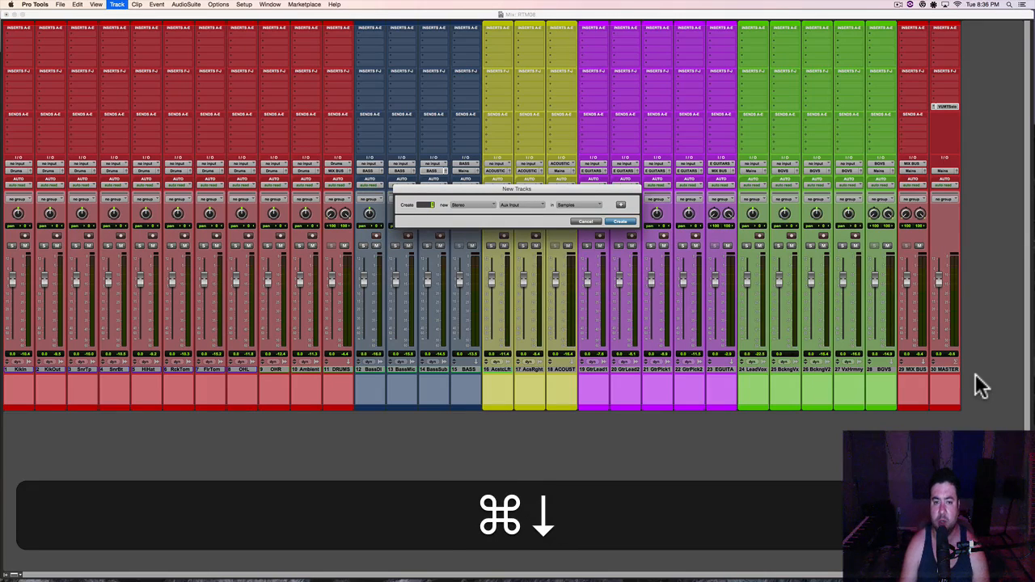
key("Return")
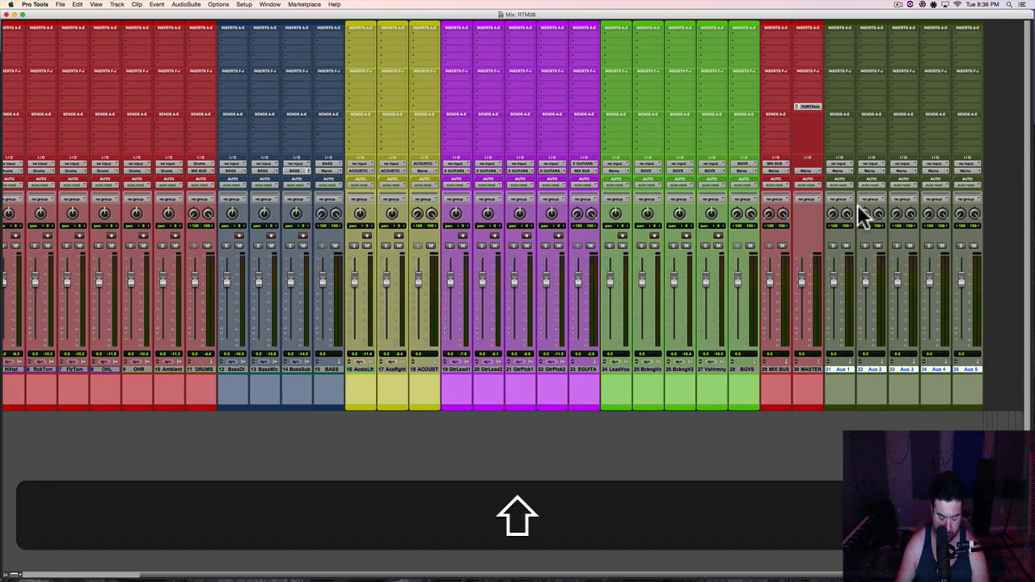
Step: Assign the five new aux tracks' inputs in sequence from DRUMS s to LEAD s and route all their outputs to MIX BUS
left_click(840, 164, "alt+shift+super")
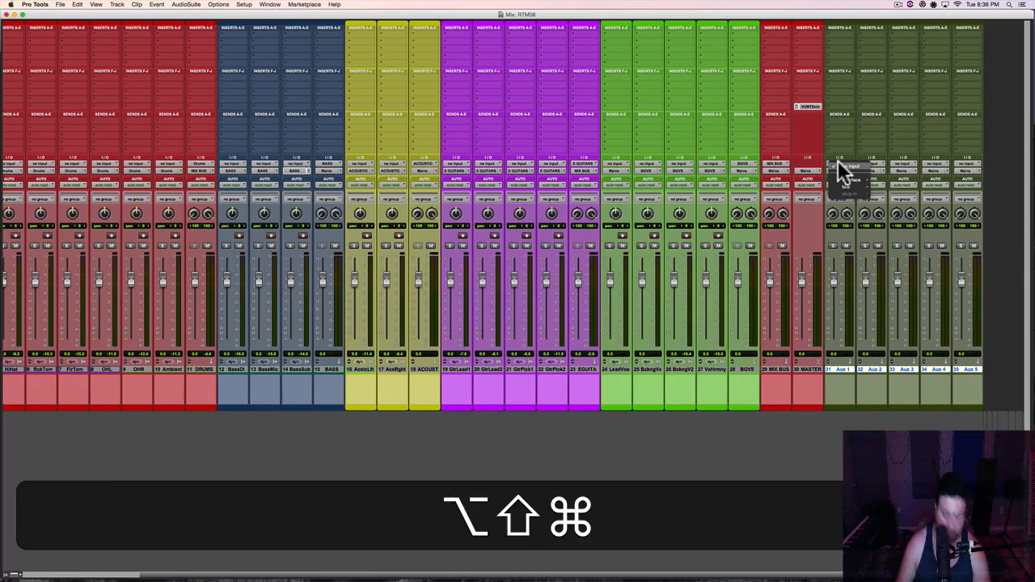
mouse_move(853, 185)
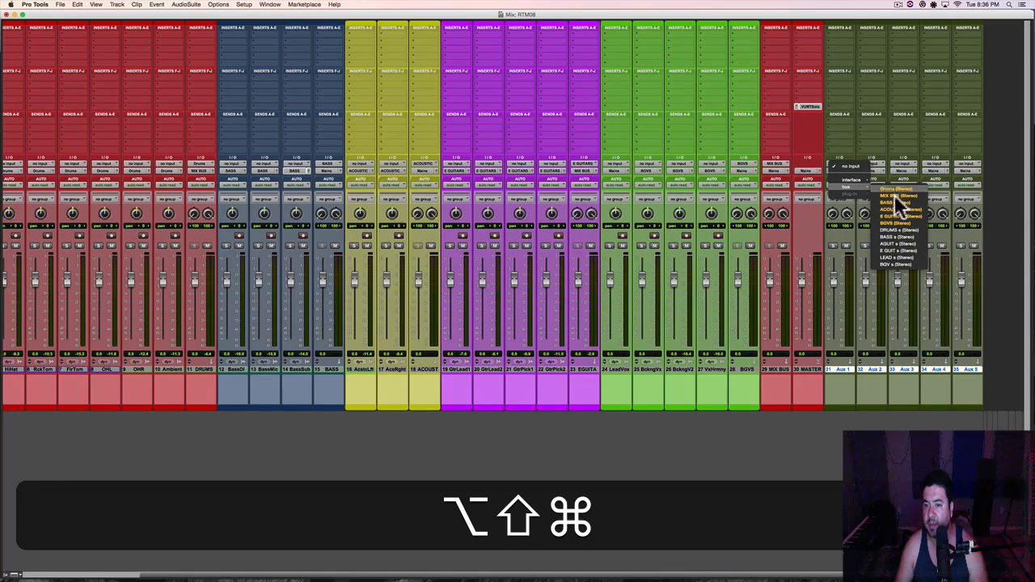
left_click(894, 228, "alt+shift+super")
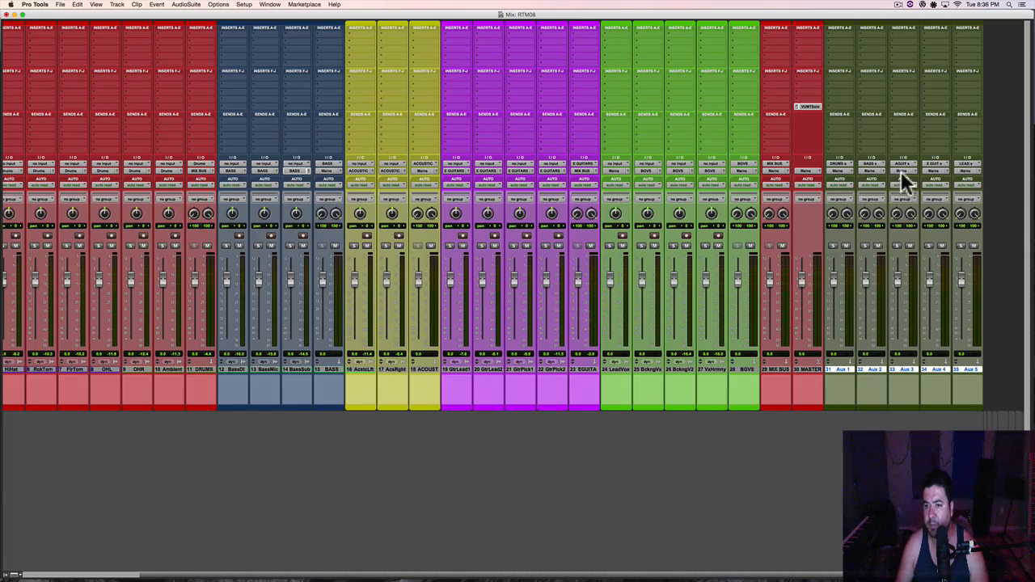
left_click(840, 172, "alt+shift")
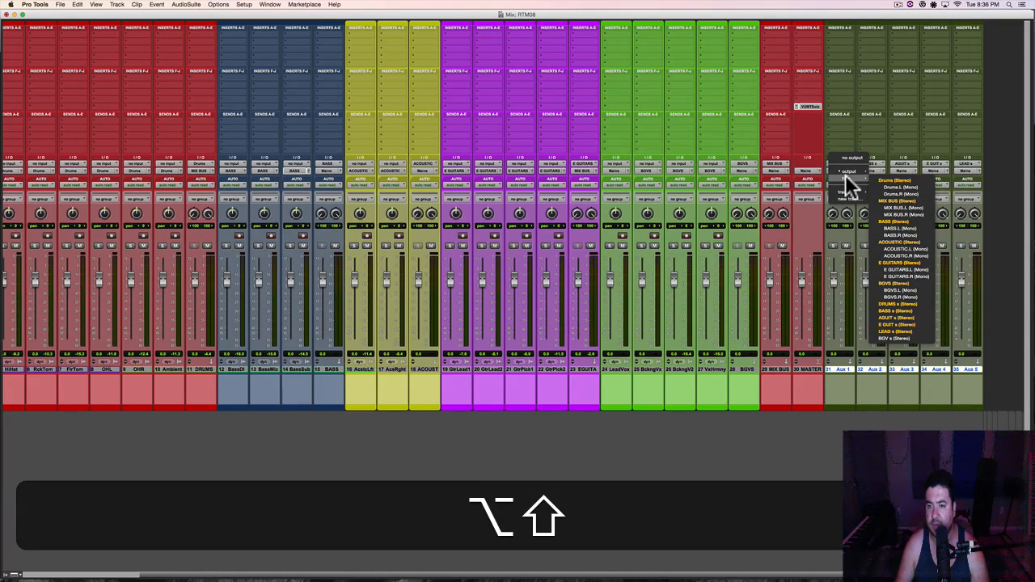
left_click(898, 204, "alt+shift")
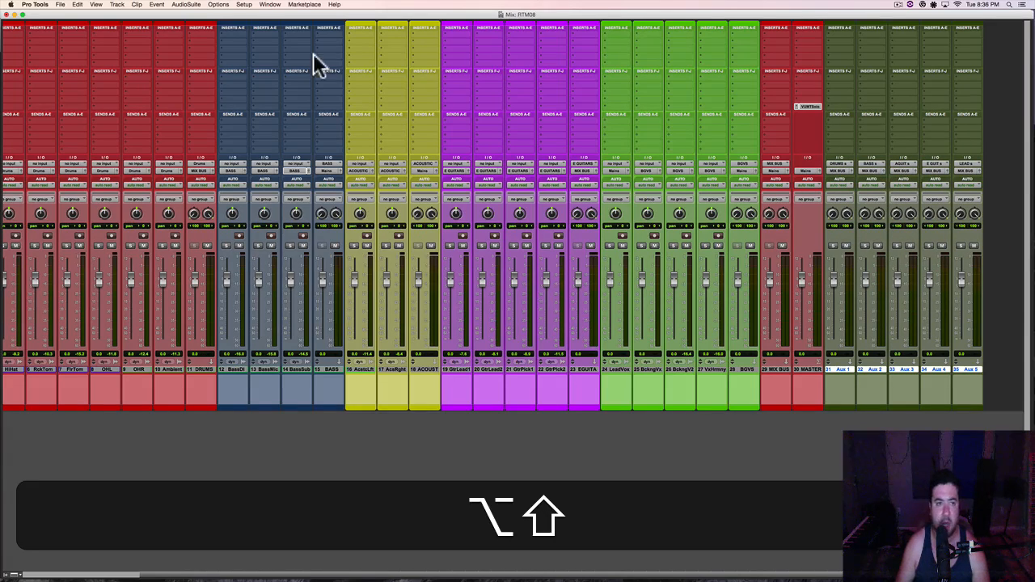
Step: Reorder the I/O Setup bus list so the MIX BUS path sits above Drums, and accept the change
left_click(244, 5)
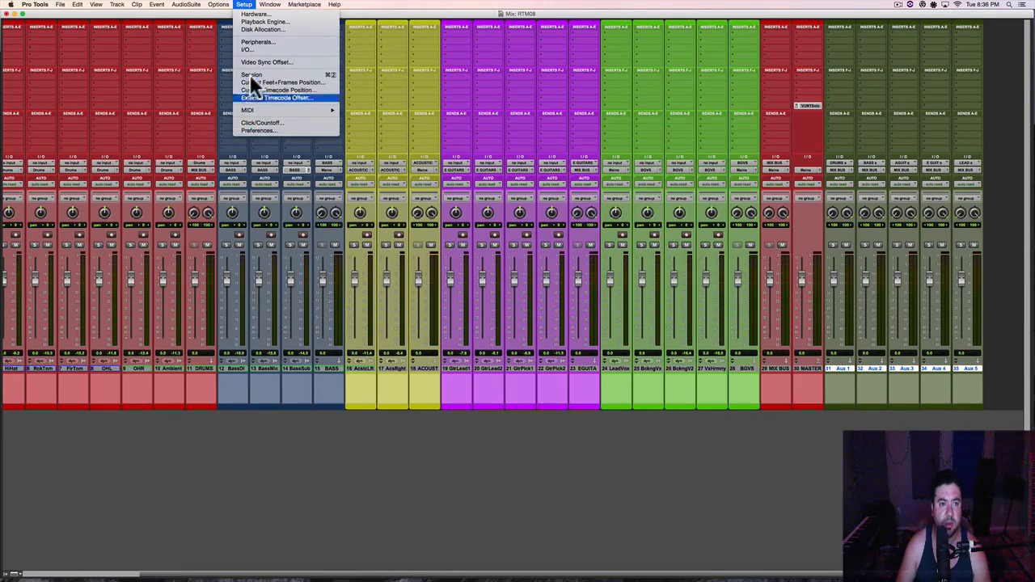
left_click(252, 51)
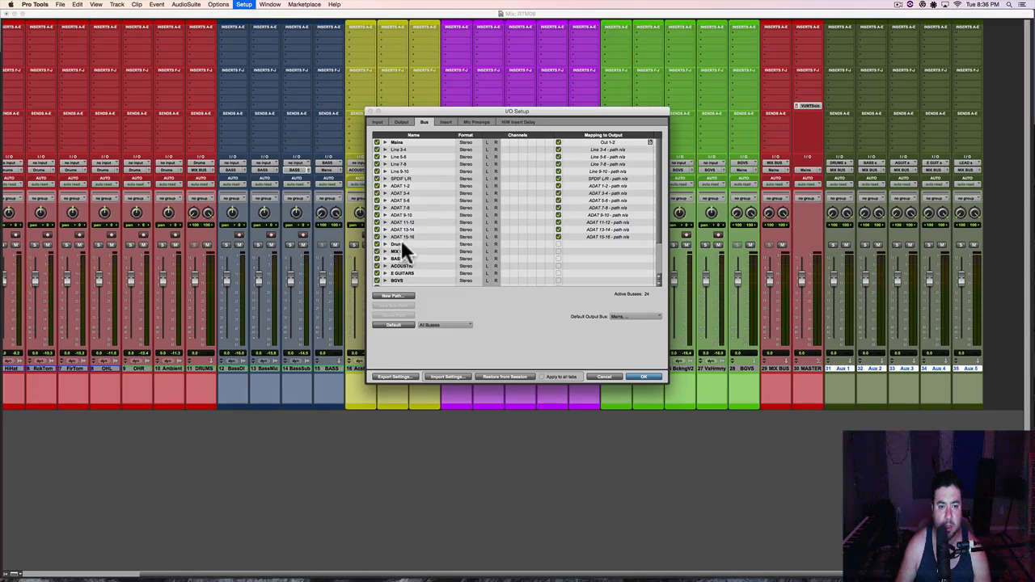
scroll(402, 243, "down", 1)
left_click(398, 238)
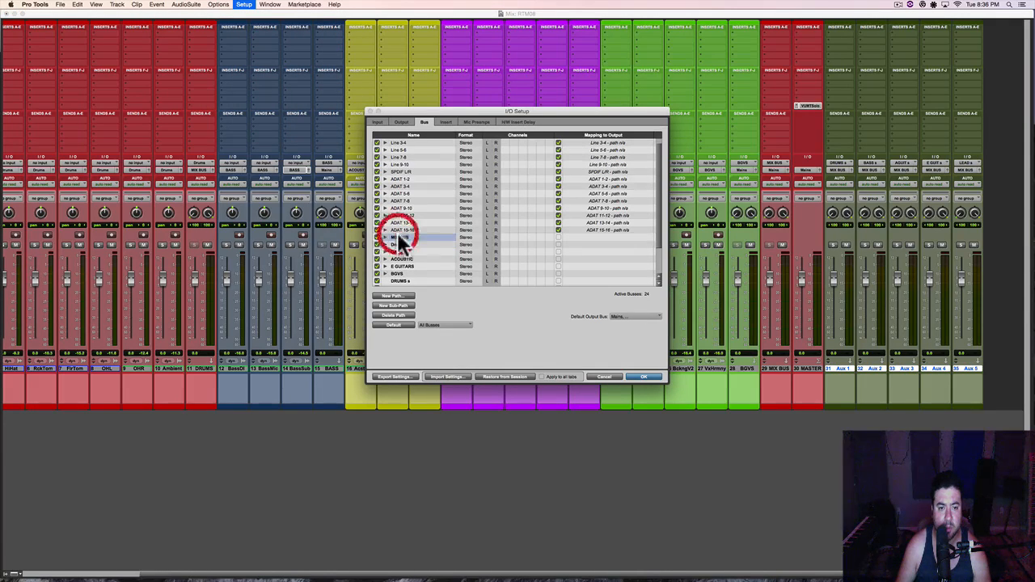
left_click(651, 379)
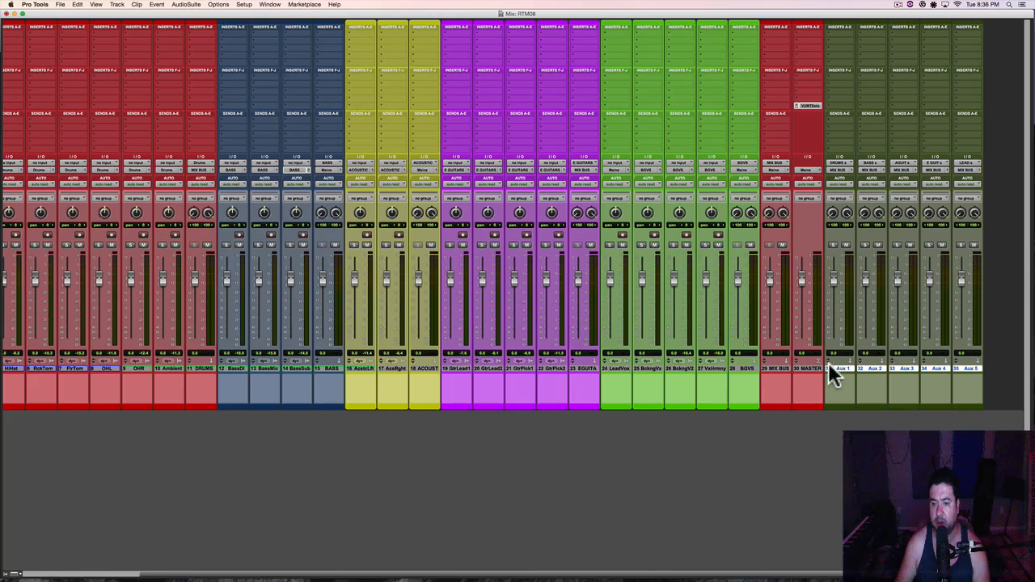
Step: Rename the Aux 1 track as DRUMS s and advance to the following track's name
double_click(841, 366, "alt")
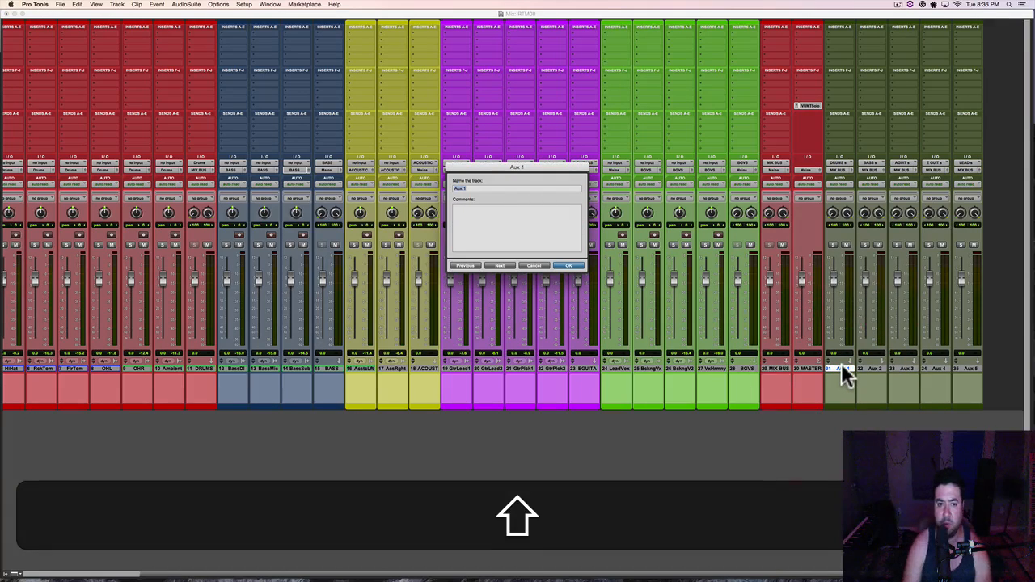
type("DRUMS s")
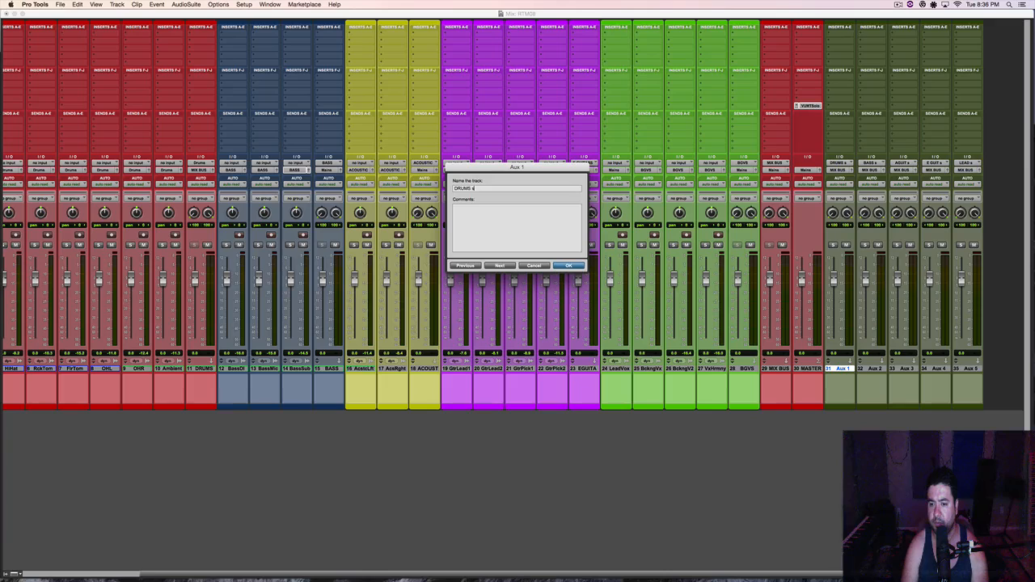
key("super+Right")
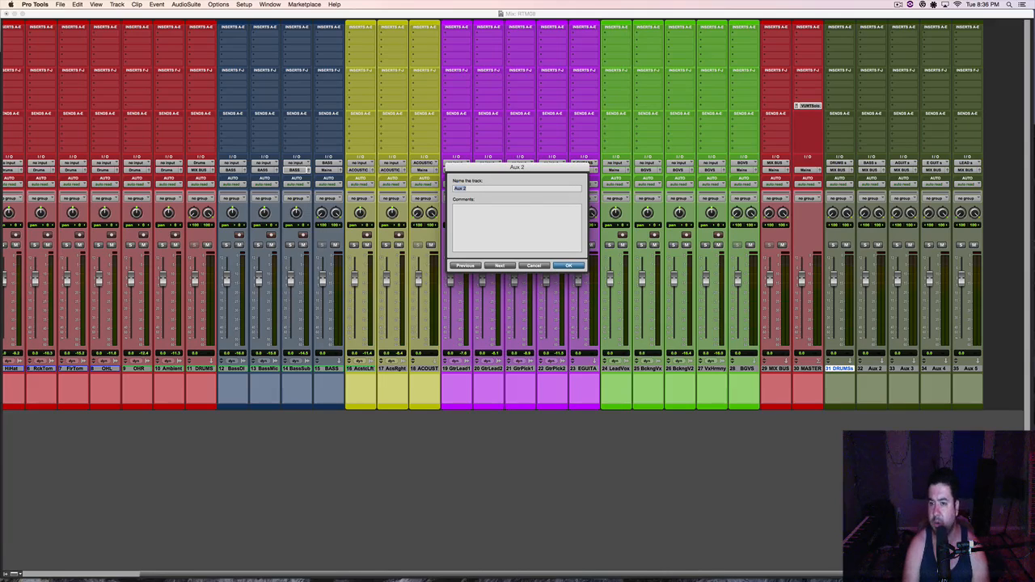
Step: Rename the Aux 2 track as BASS s and advance to the following track's name
type("a")
key("BackSpace")
type("BASSW")
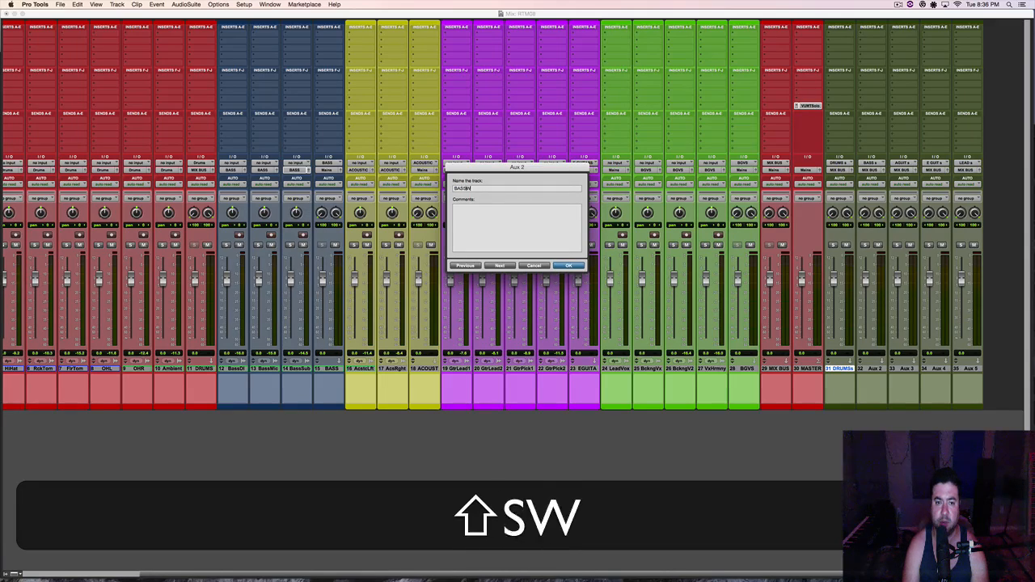
key("shift+BackSpace")
type("SS S")
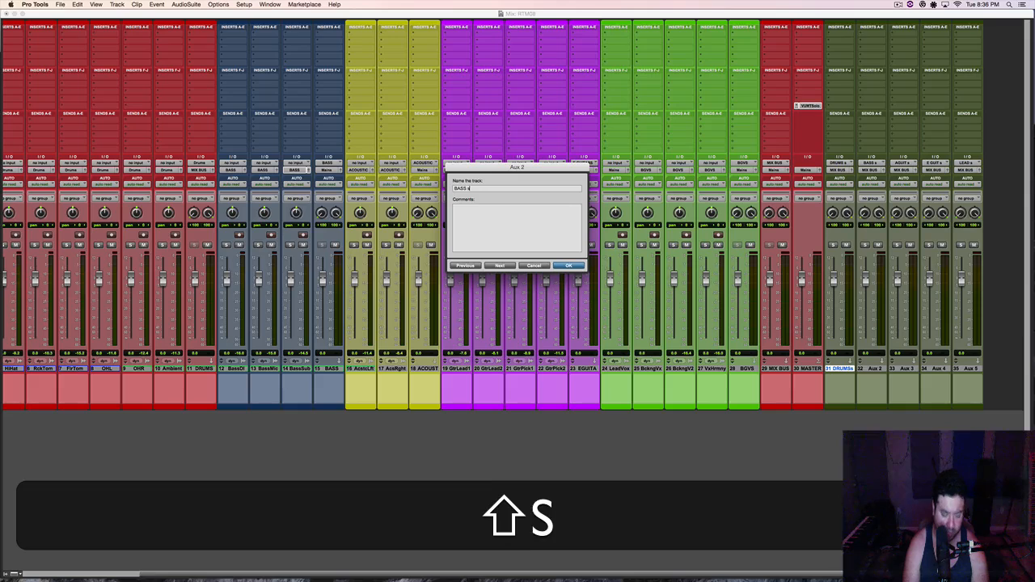
key("super+Right")
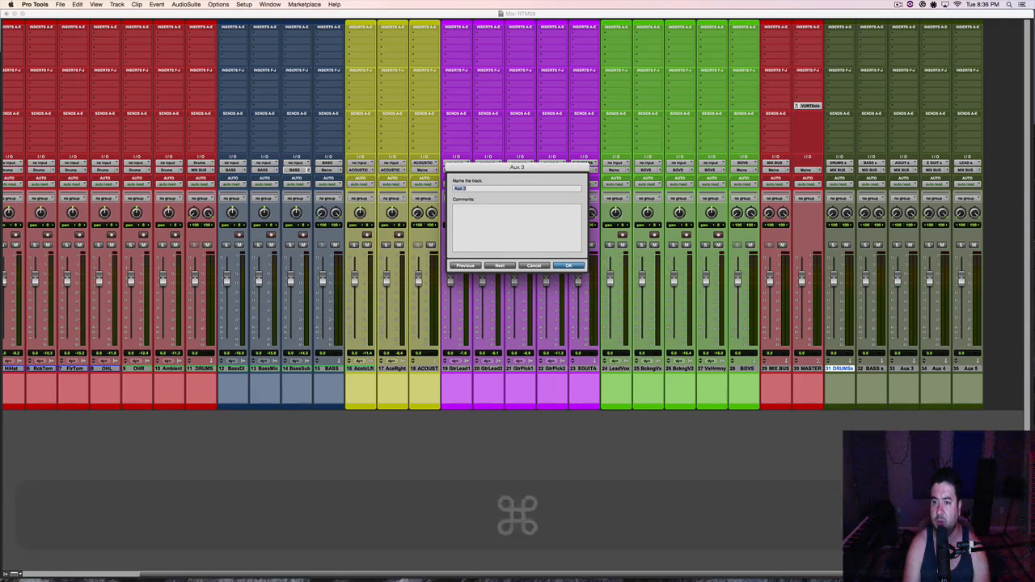
Step: Rename the Aux 3 track as AGUIT s and advance to the following track's name
type("a")
key("shift+BackSpace")
type("A")
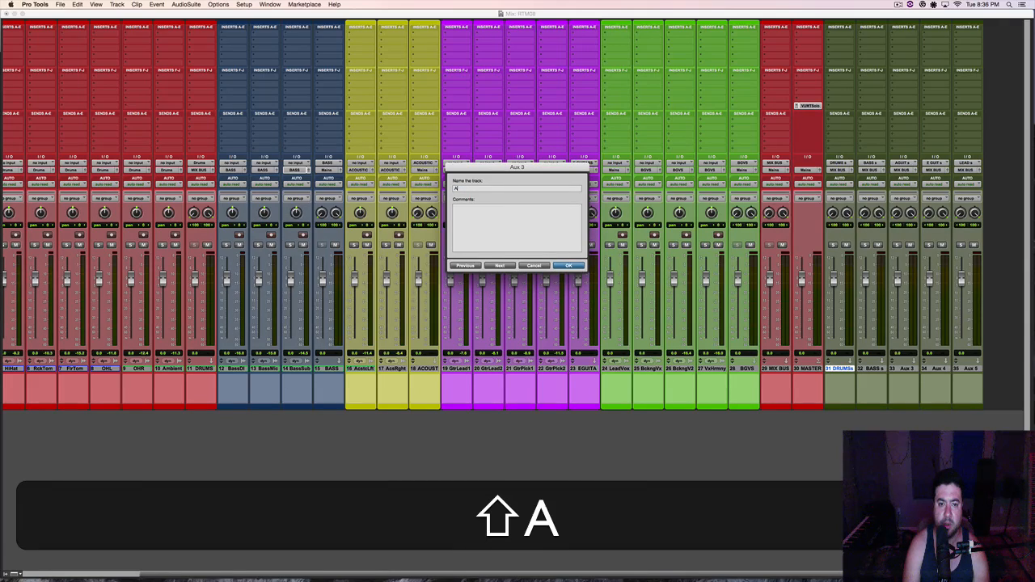
type("GU")
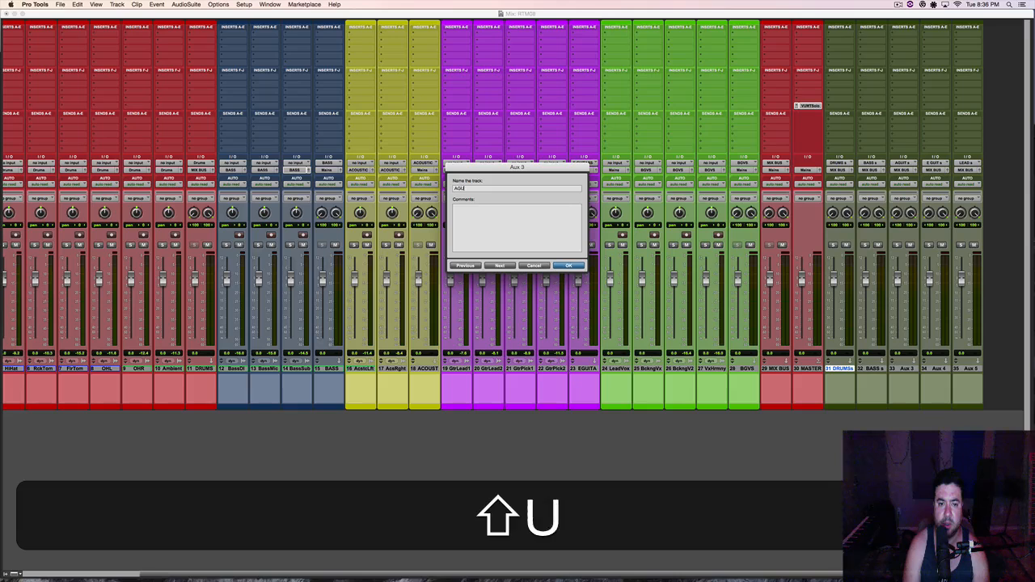
type("IT S")
key("super+s")
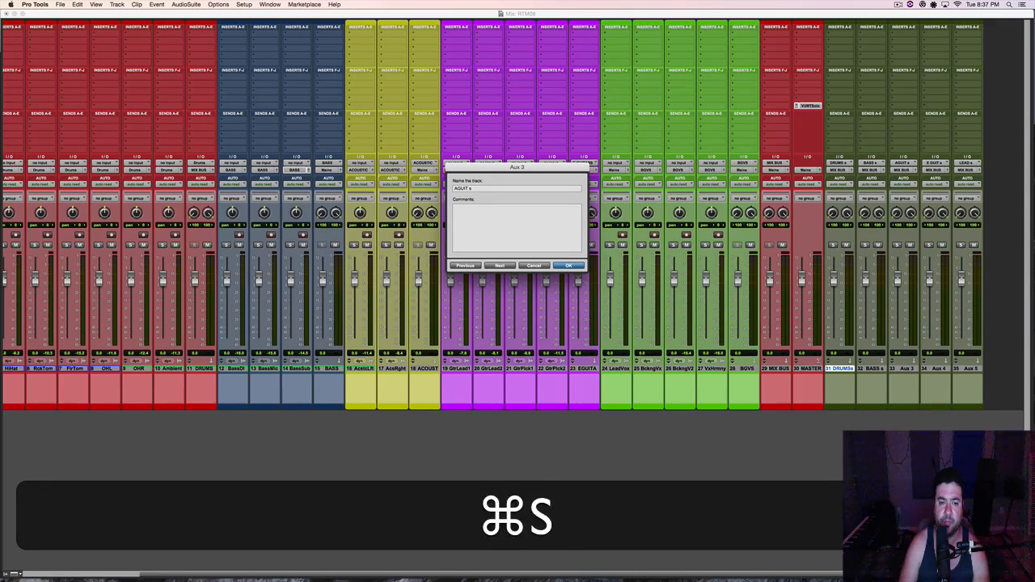
key("shift+super+Right")
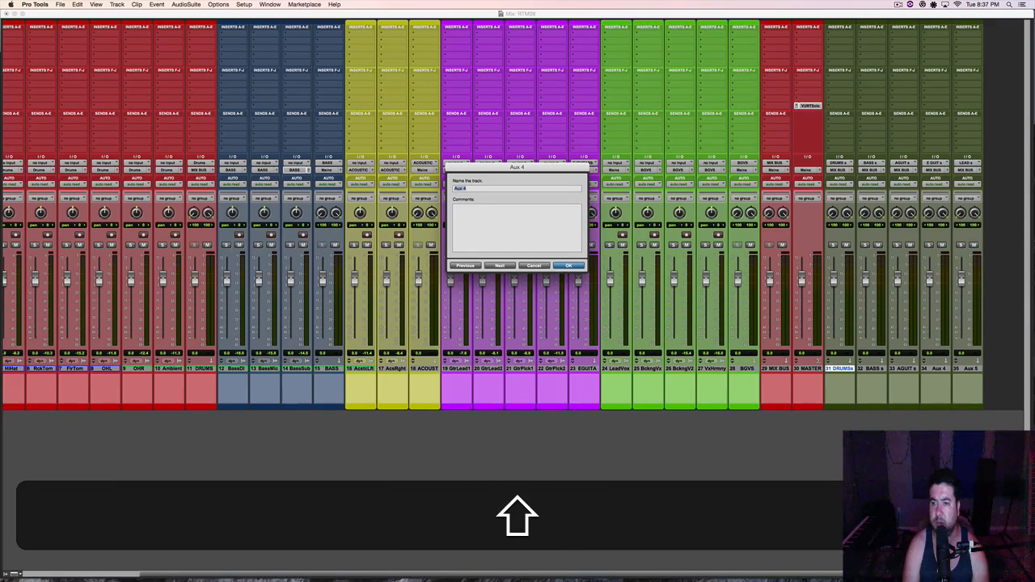
Step: Rename the Aux 4 track as EGUIT s and advance to the following track's name
type("EGUIT ")
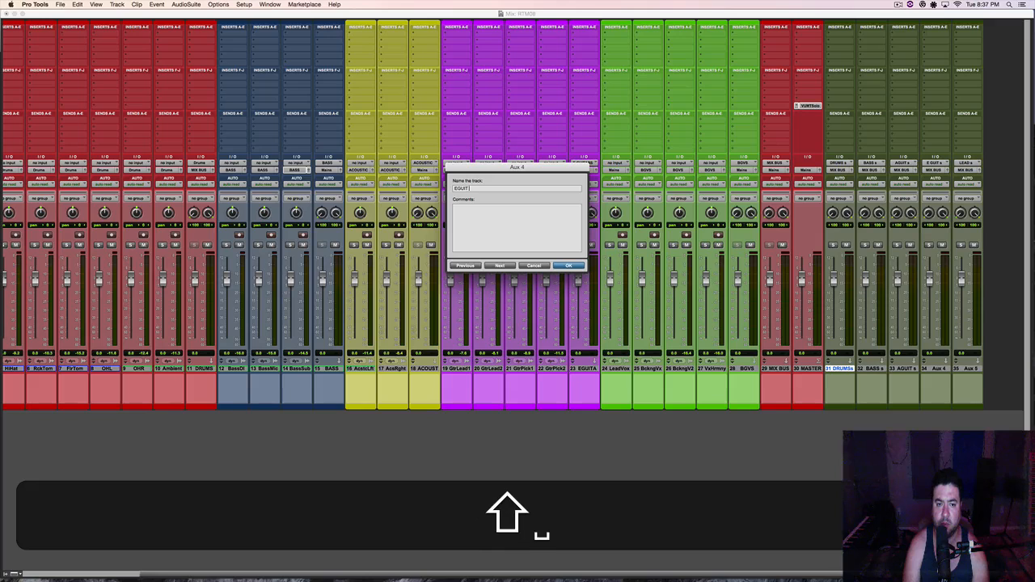
type("S")
key("super+Right")
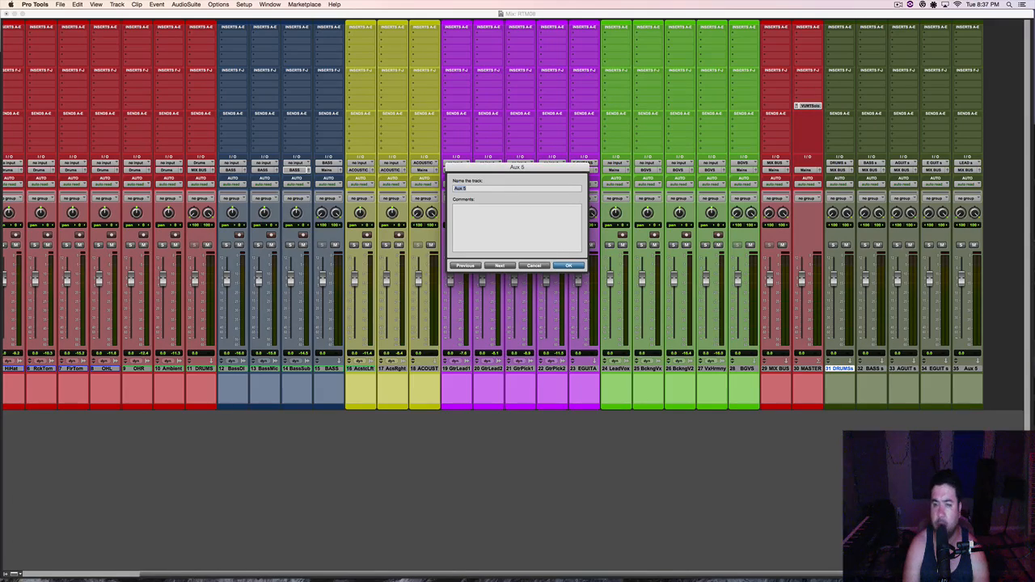
Step: Rename the Aux 5 track as LEAD s, confirm the naming, and deselect all tracks
type("l")
key("BackSpace")
key("shift+BackSpace")
type("LE")
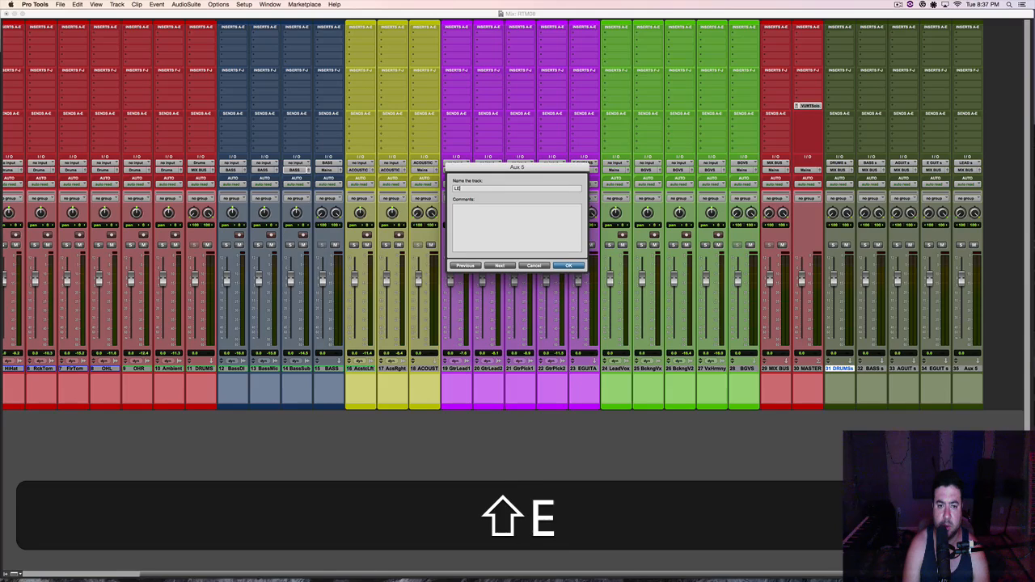
type("AD Ss")
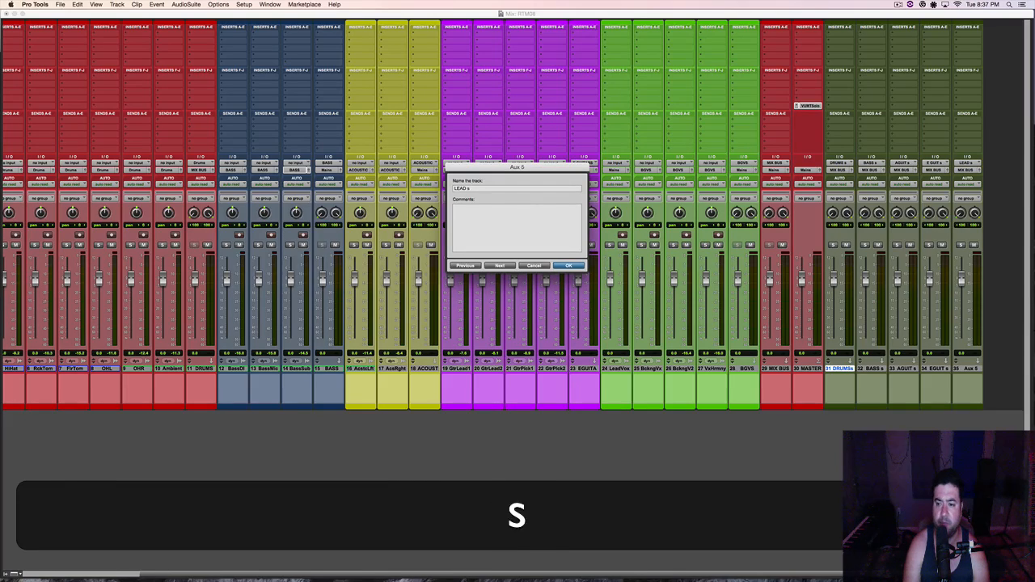
key("Return")
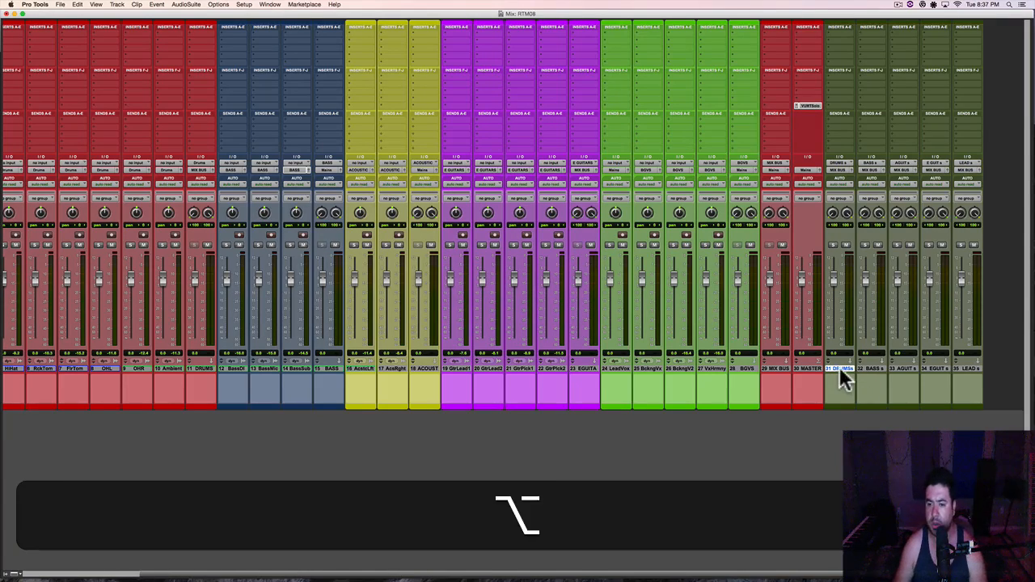
left_click(840, 368, "alt")
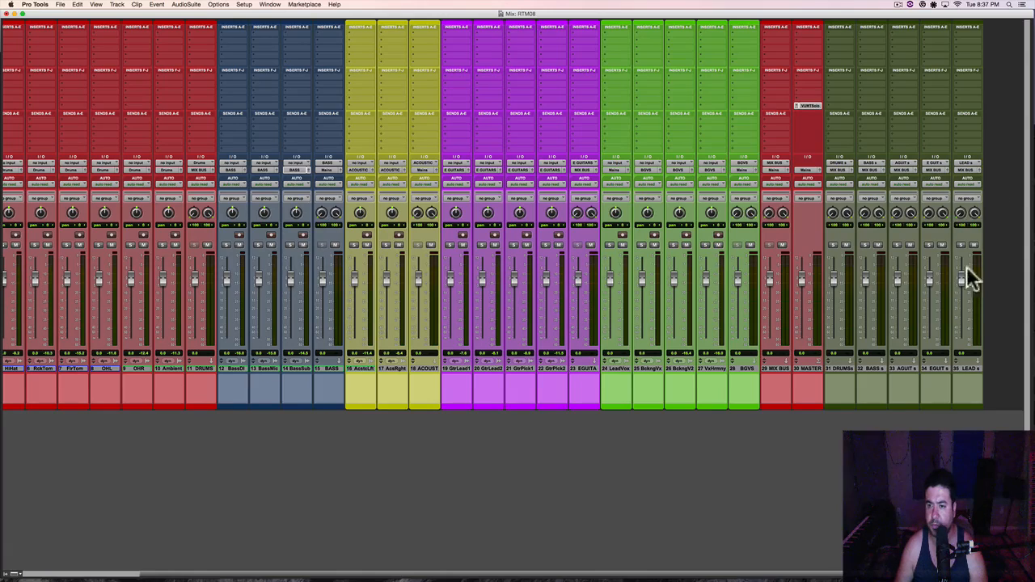
left_click_drag(967, 366, 828, 373)
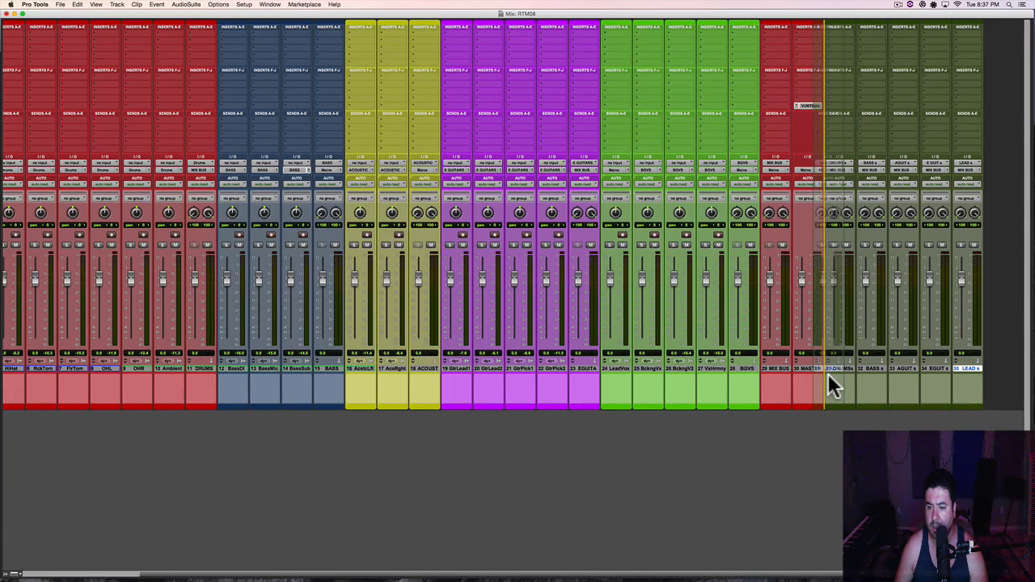
left_click_drag(828, 374, 961, 376)
left_click(995, 377)
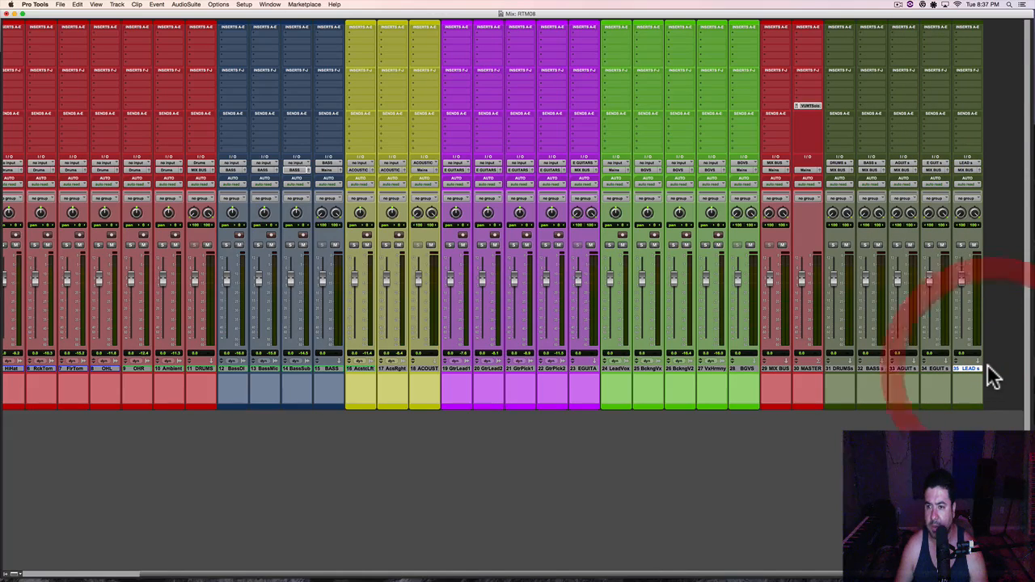
left_click(1007, 351)
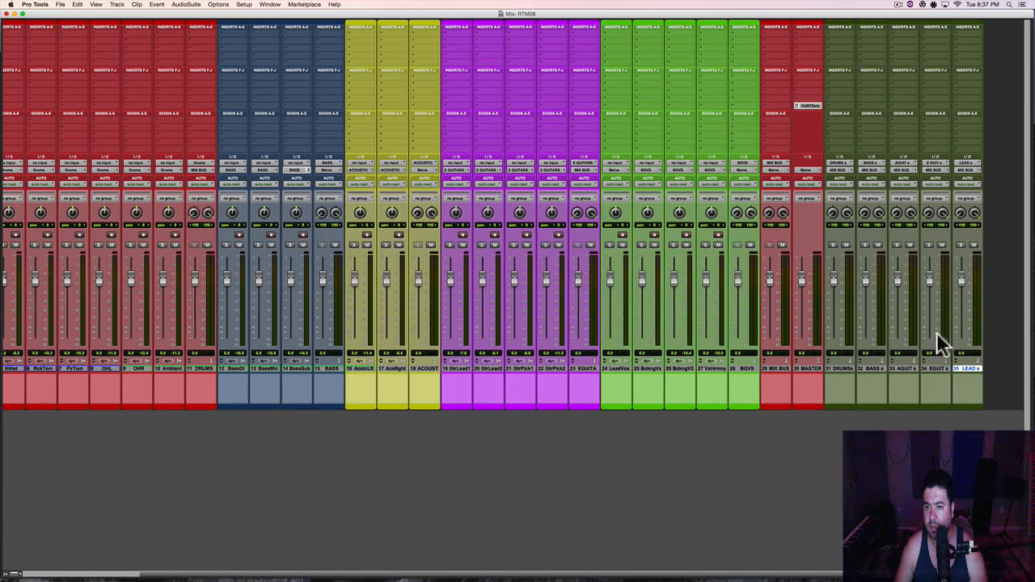
left_click(1001, 289)
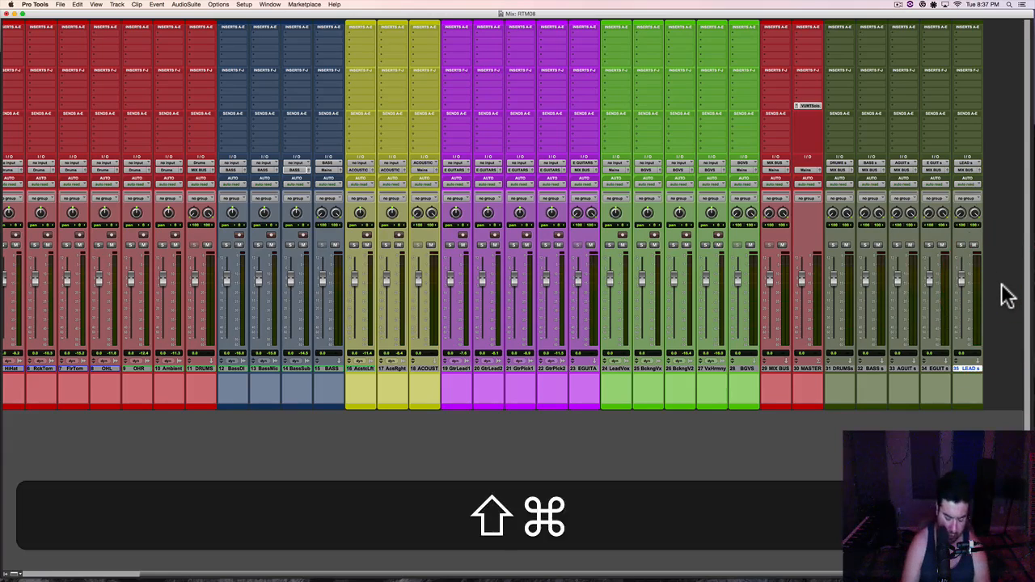
Step: Create one new stereo Aux Input track after LEAD s and set its input to the BGV s bus
key("super+shift+n")
key("super+shift+Right")
key("super+Down")
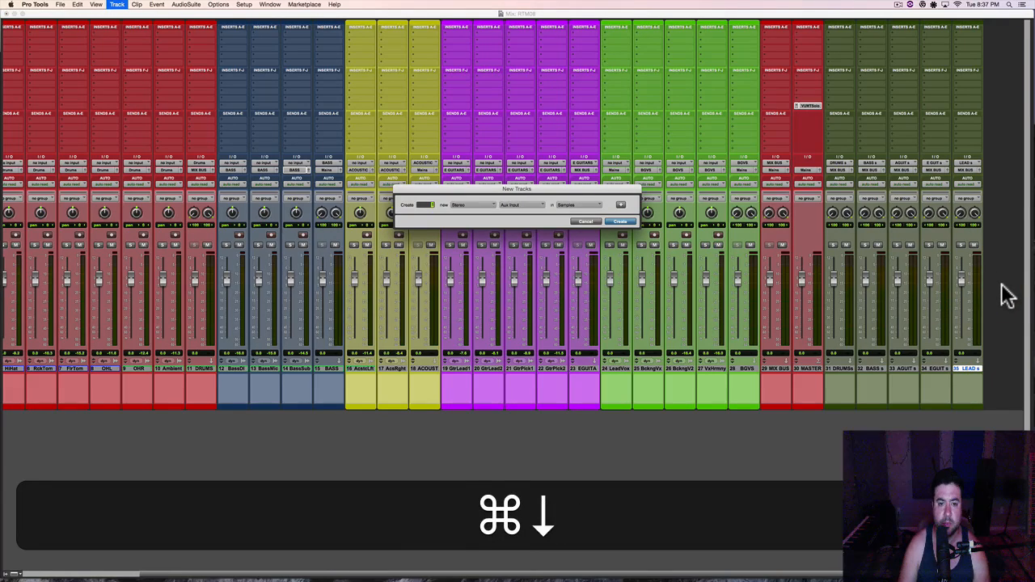
key("super+Return")
left_click(991, 165)
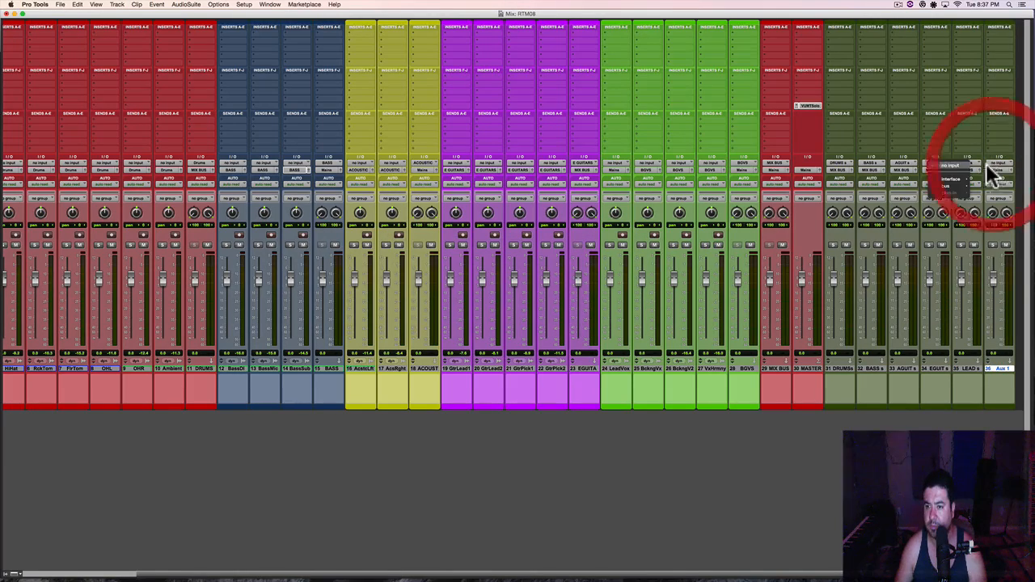
mouse_move(950, 184)
left_click(998, 267)
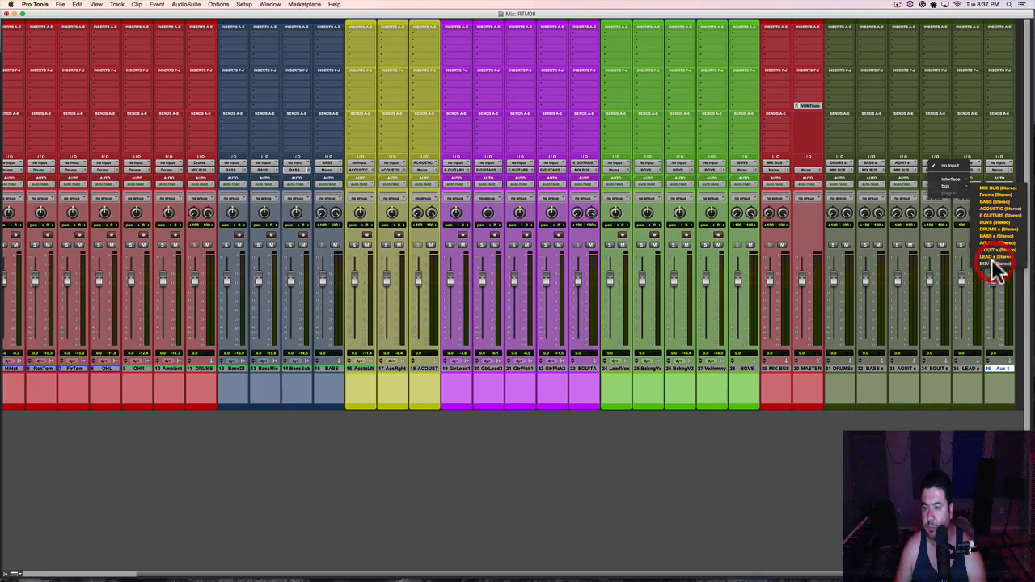
scroll(924, 347, "right", 1)
left_click(972, 369, "alt")
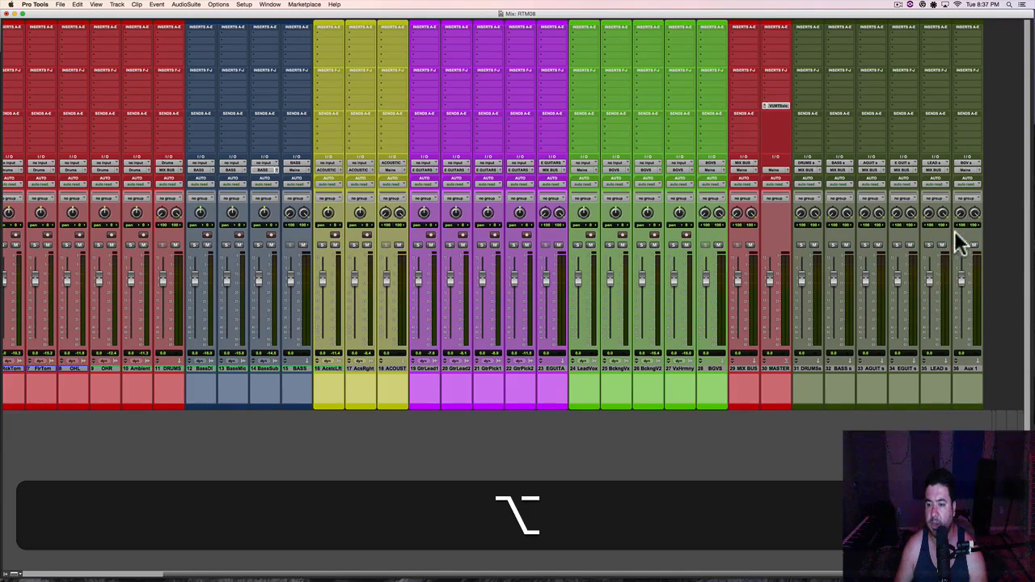
Step: Save the session and route the new Aux 1 track's output to MIX BUS
key("super+s")
left_click(970, 172)
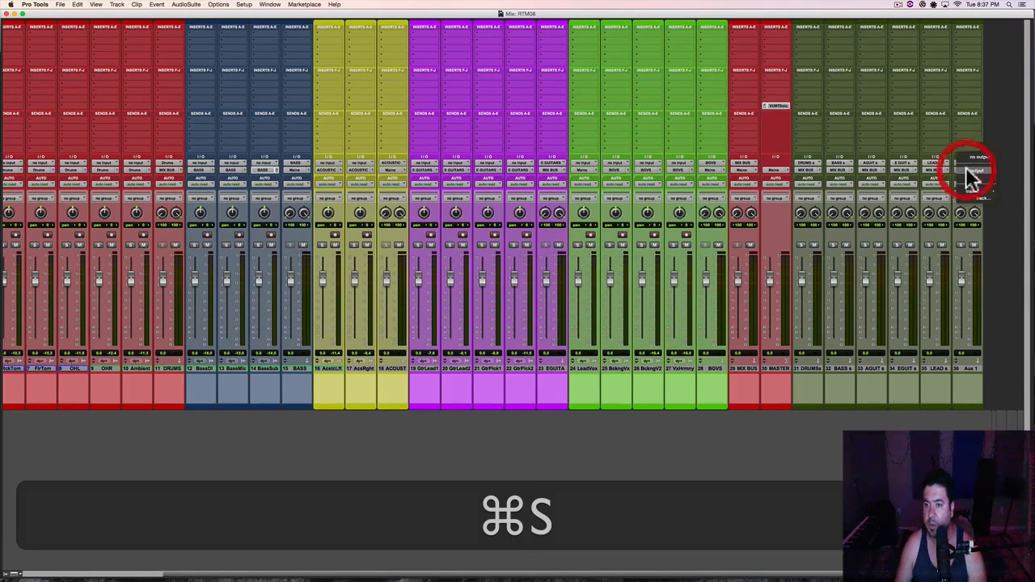
mouse_move(970, 176)
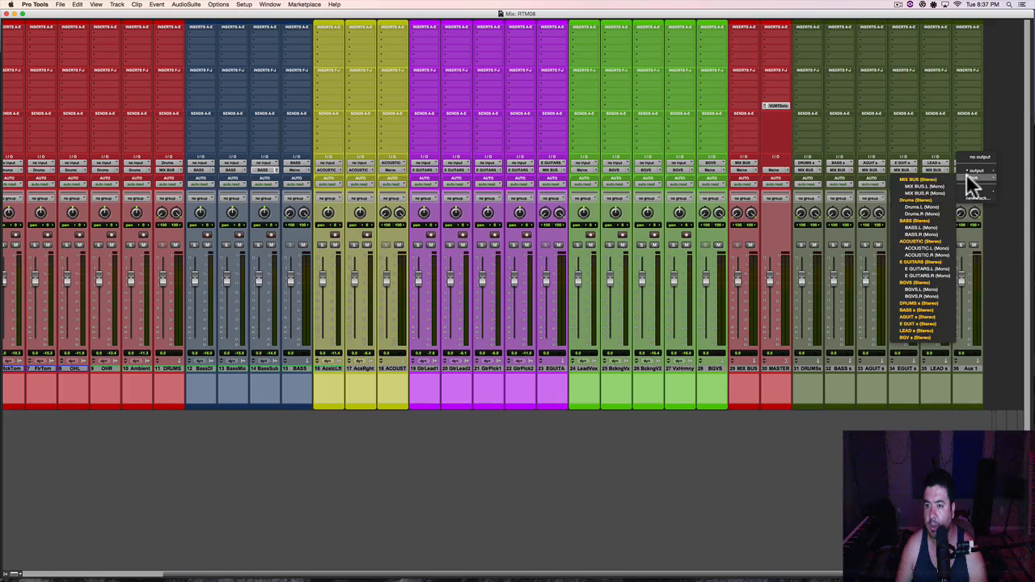
left_click(778, 226)
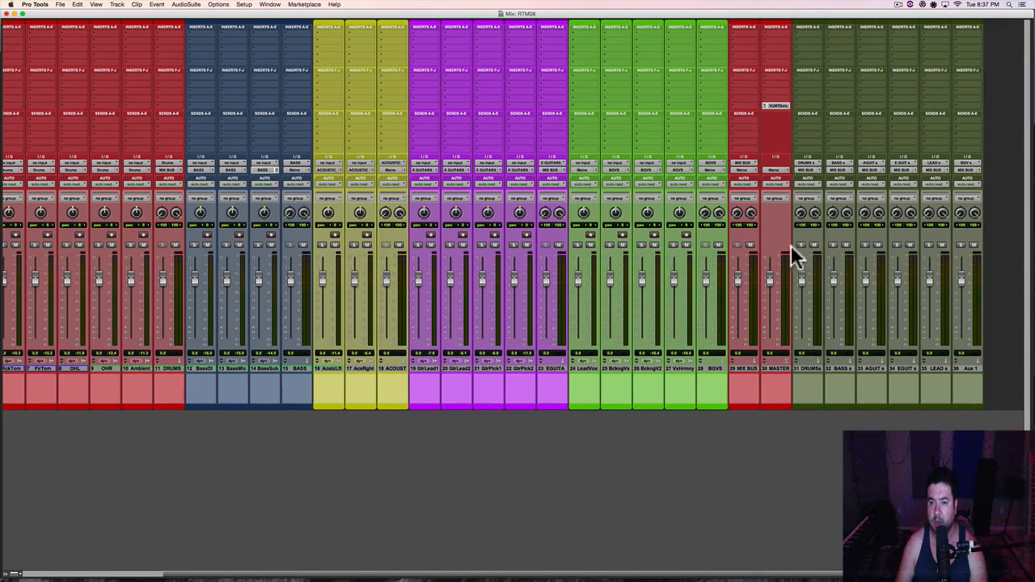
Step: Solo-safe the six new aux tracks, from DRUMS s through the one fed by BGV s
left_click(801, 245, "super")
left_click(833, 245, "super")
left_click(863, 245, "super")
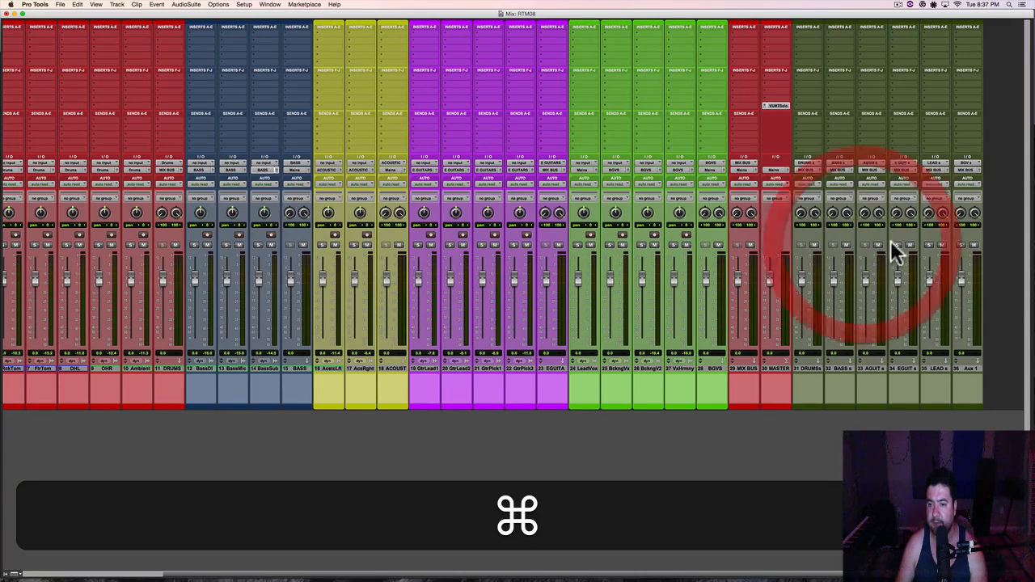
left_click(896, 246, "super")
left_click(930, 247, "super")
left_click(960, 249, "super")
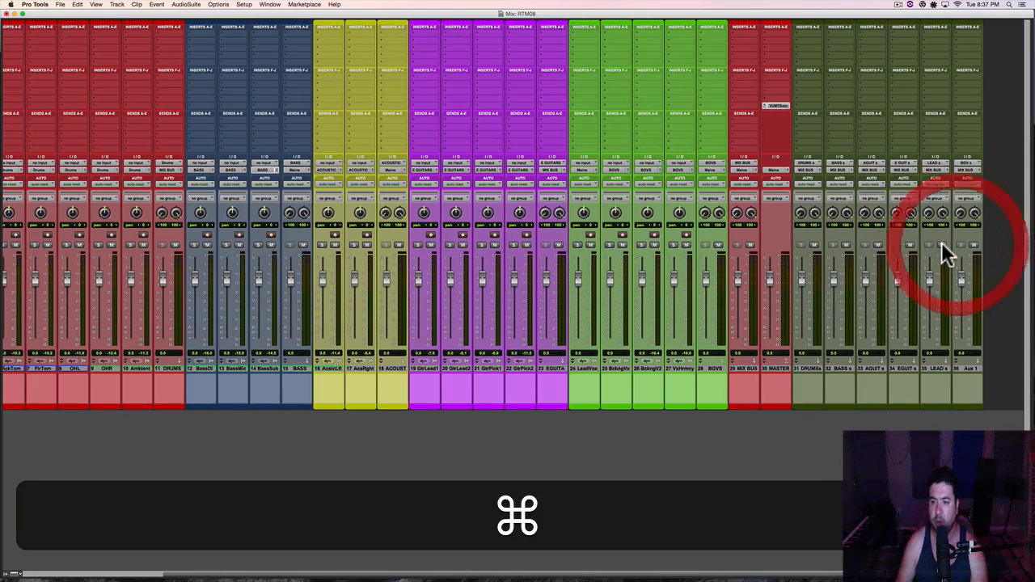
left_click(789, 235)
Step: Play the session briefly to check the track meters, and inspect the DRUMS submix track's output routing
key("space")
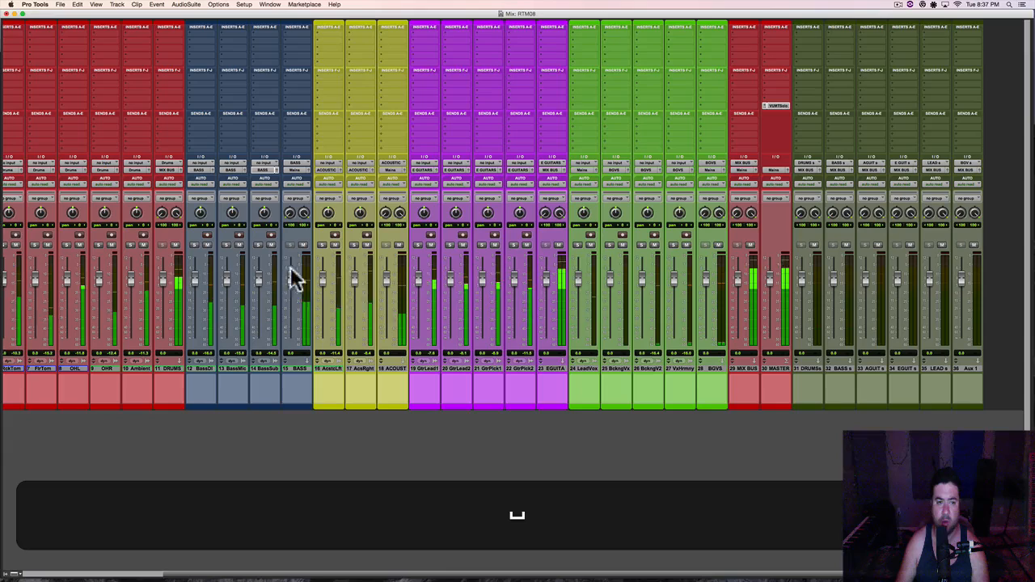
scroll(242, 242, "left", 5)
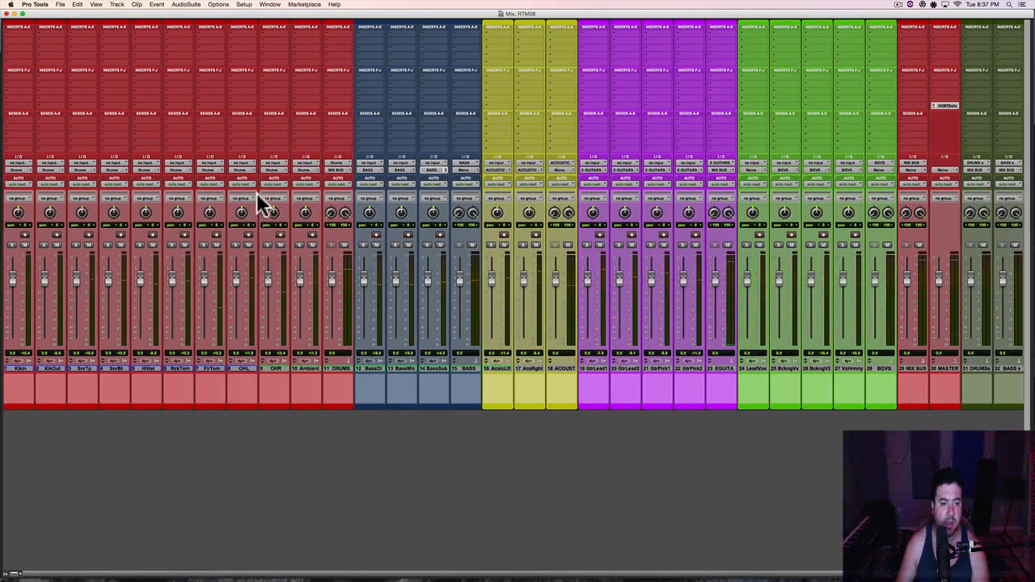
left_click(338, 178)
left_click(348, 195)
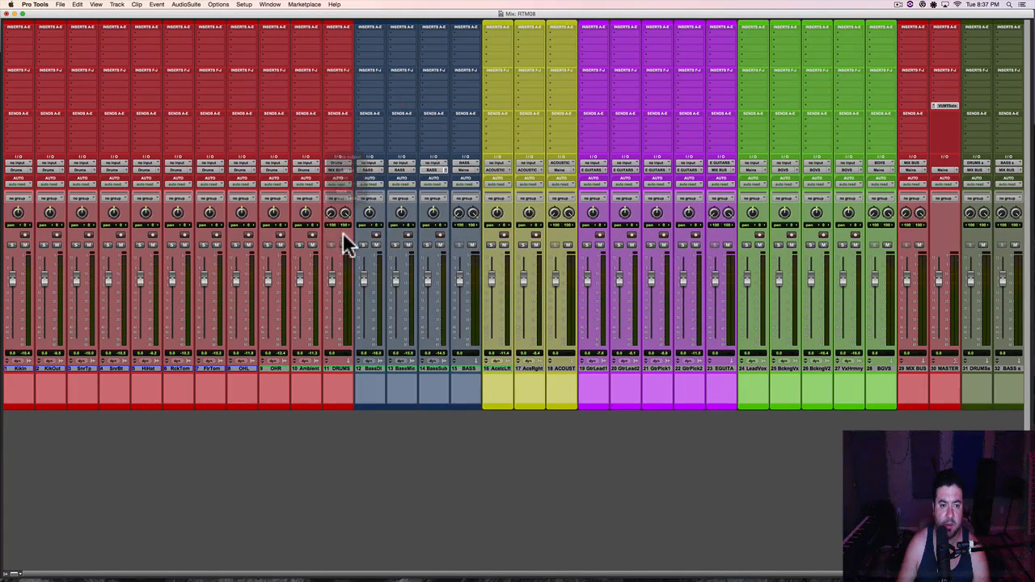
Step: Assign the outputs of the DRUMS, BASS, ACOUSTIC, E GUITARS, LeadVox and BGVS tracks in sequence to the busses from DRUMS s to BGV s
left_click(340, 368)
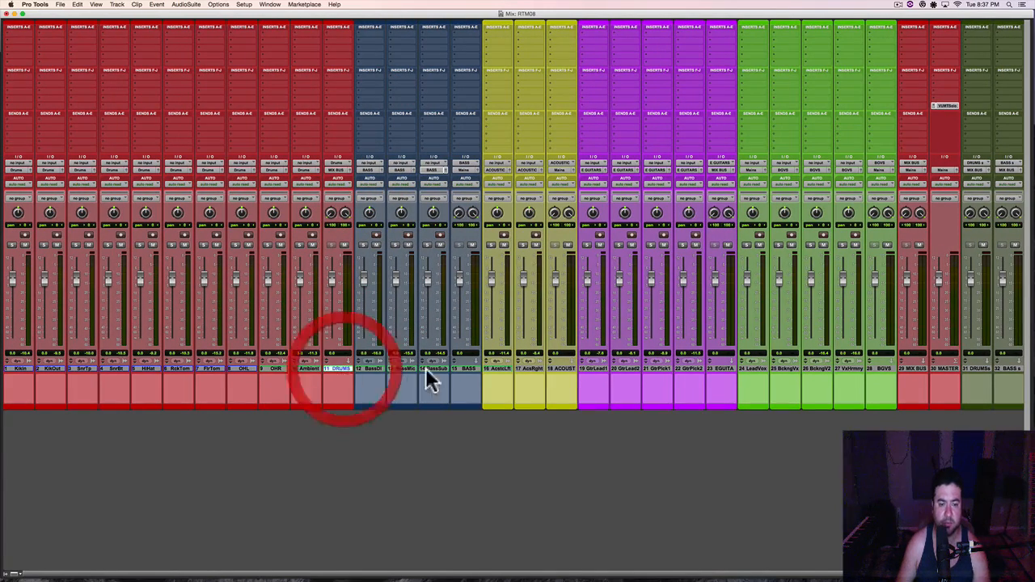
left_click(469, 369, "super")
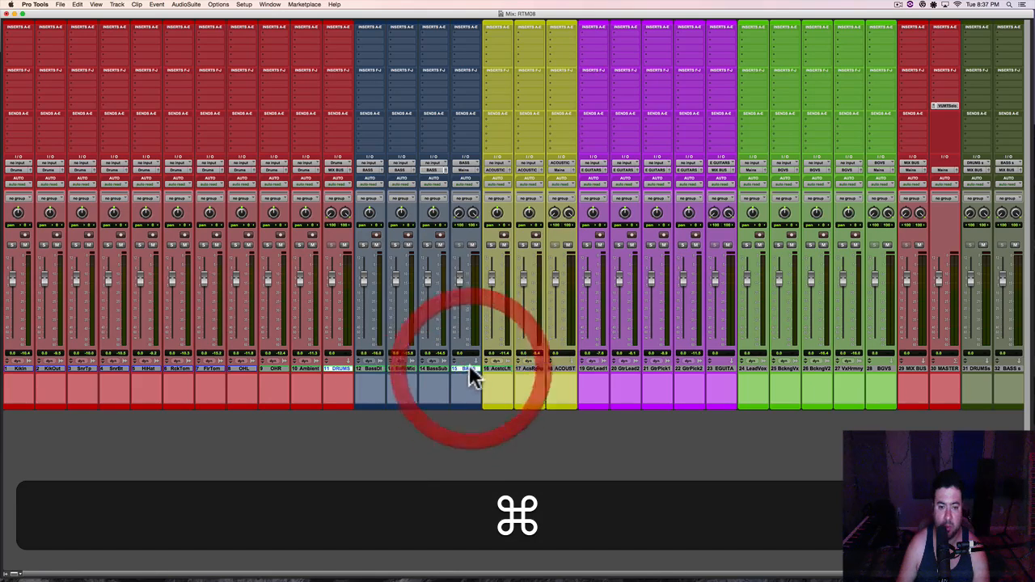
left_click(565, 369, "super")
left_click(721, 370, "super")
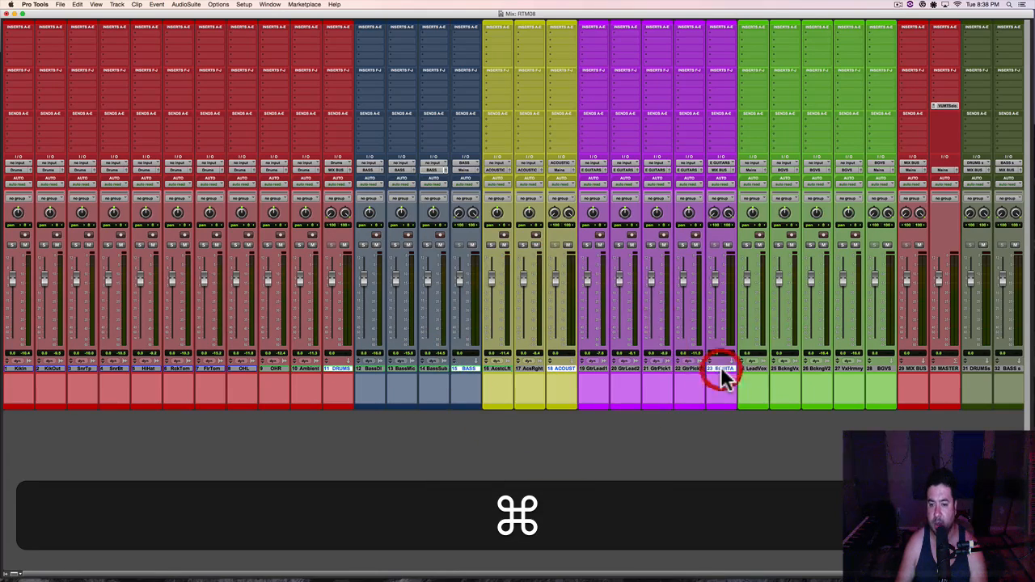
left_click(883, 370, "super")
scroll(887, 376, "right", 5)
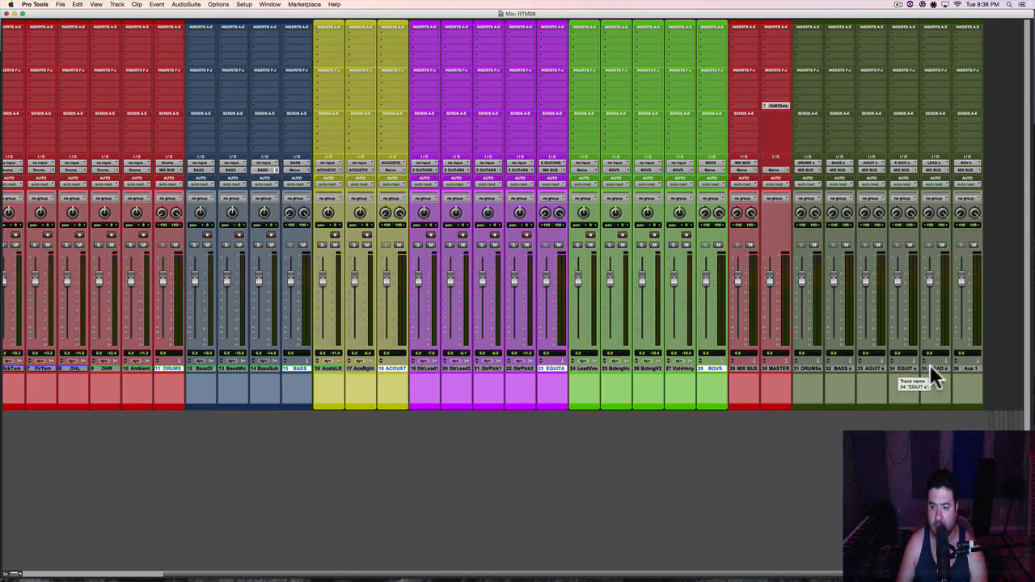
left_click(584, 369, "super")
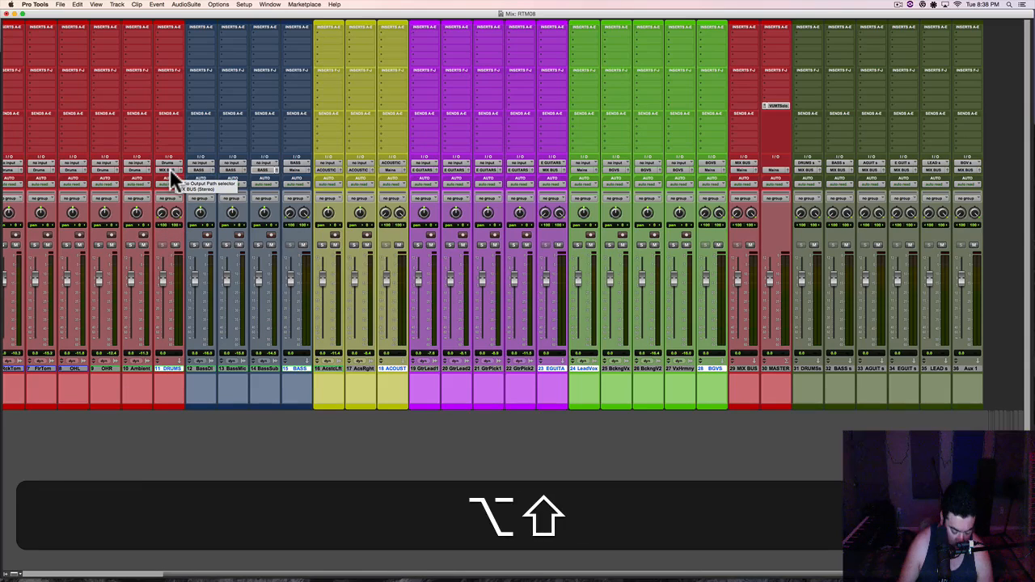
left_click(170, 172, "alt+shift+super")
mouse_move(172, 178)
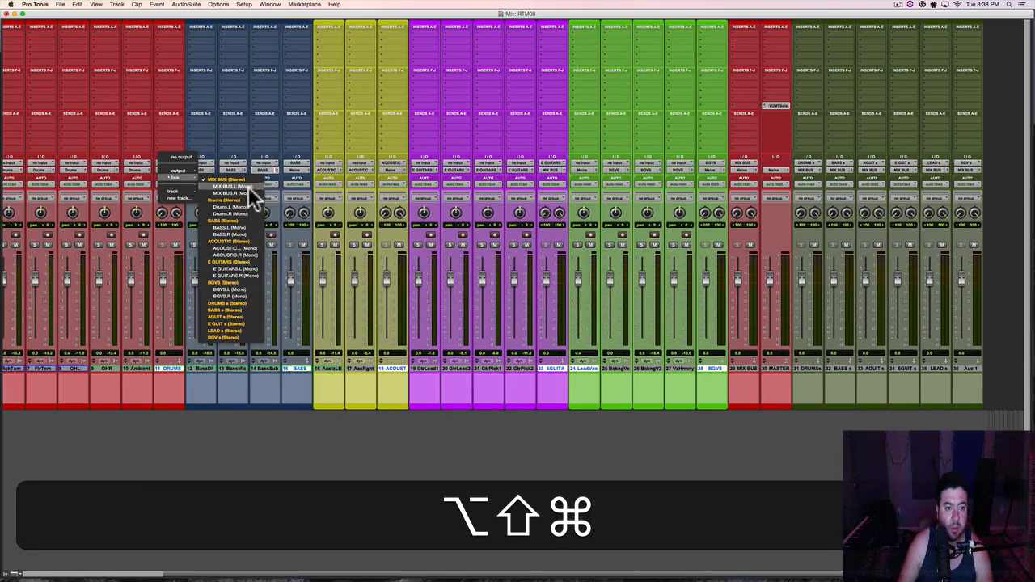
left_click(228, 299)
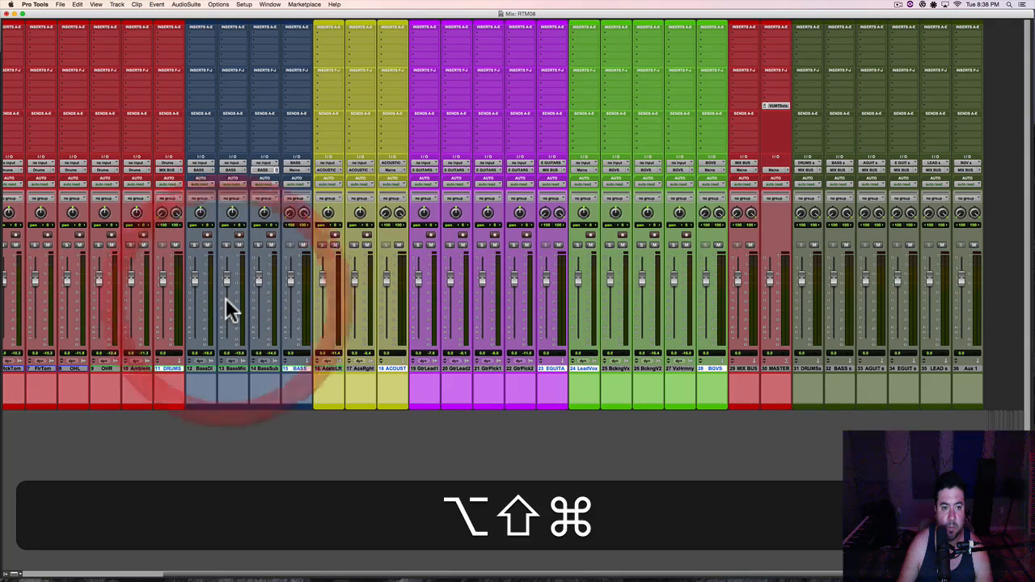
Step: Play the session to check signal reaching the new aux tracks, and save it
key("space")
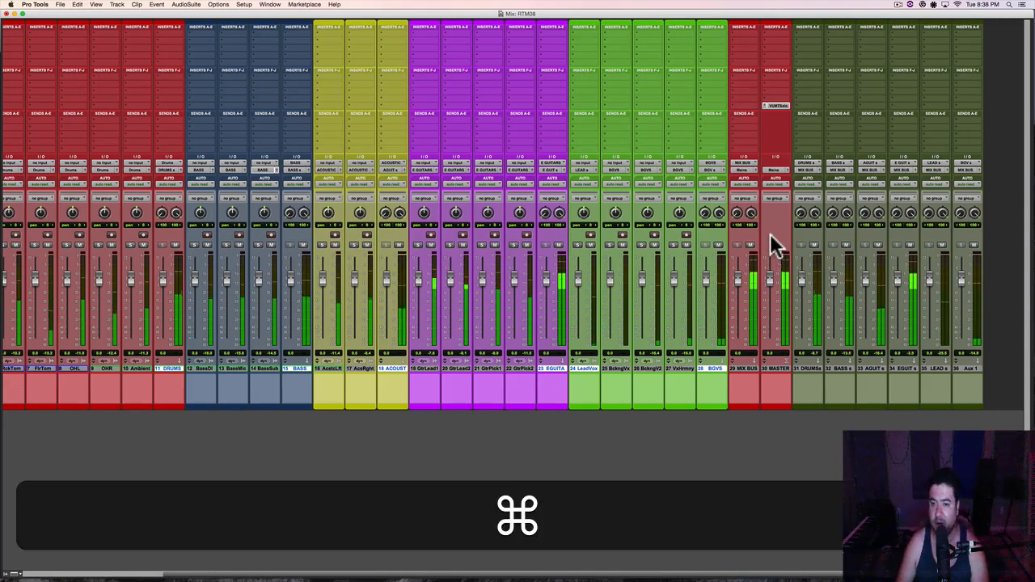
key("super+s")
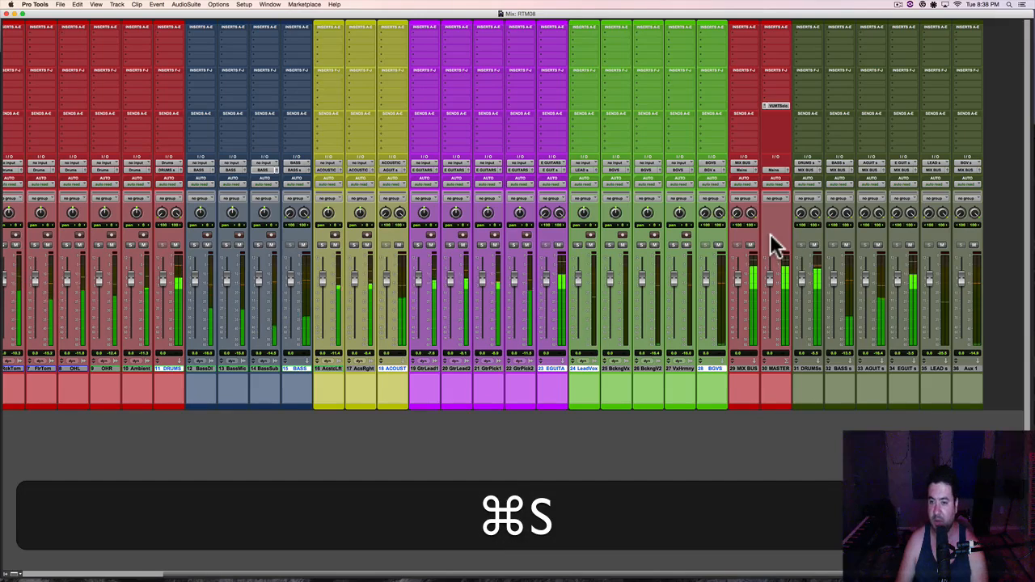
Step: Stop playback and rename the last aux track, Aux 1, as BGV s
key("space")
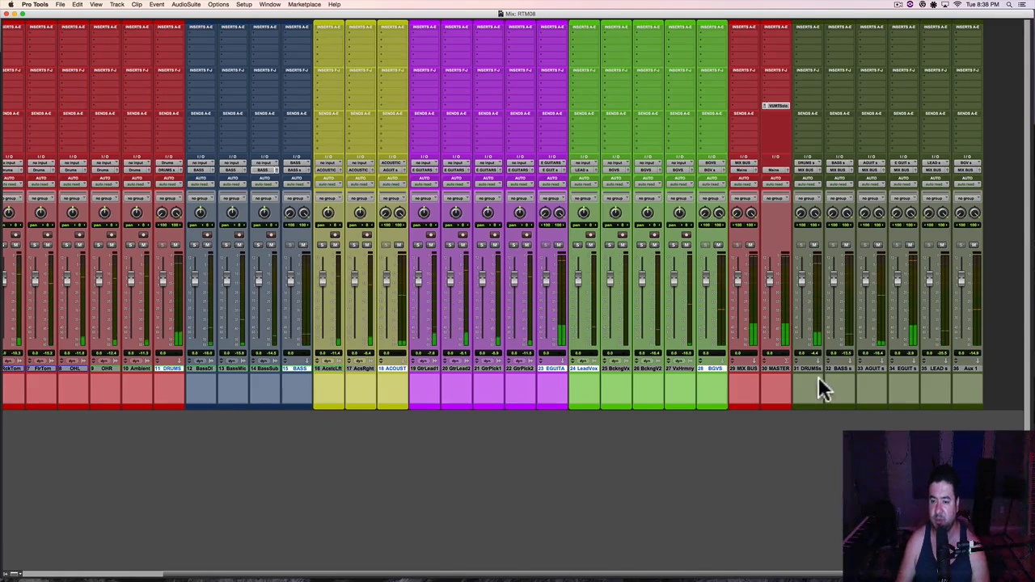
left_click(808, 371)
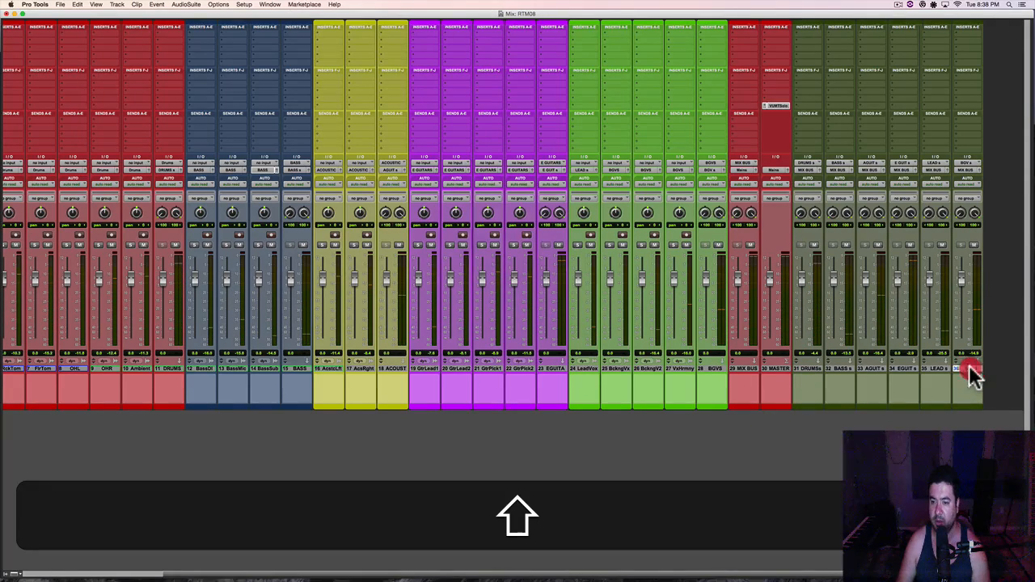
double_click(970, 371)
type("b")
key("BackSpace")
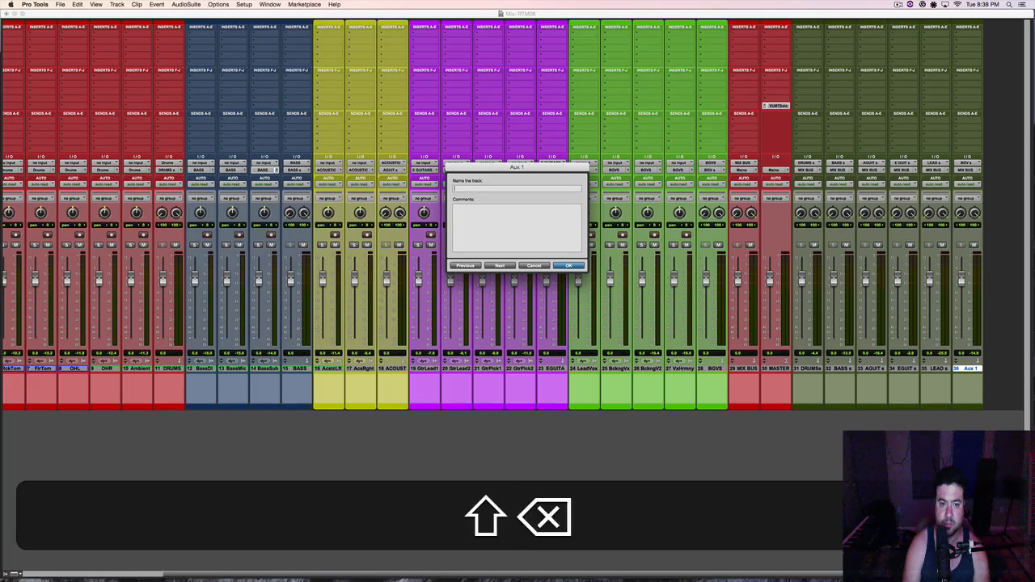
type("BGV")
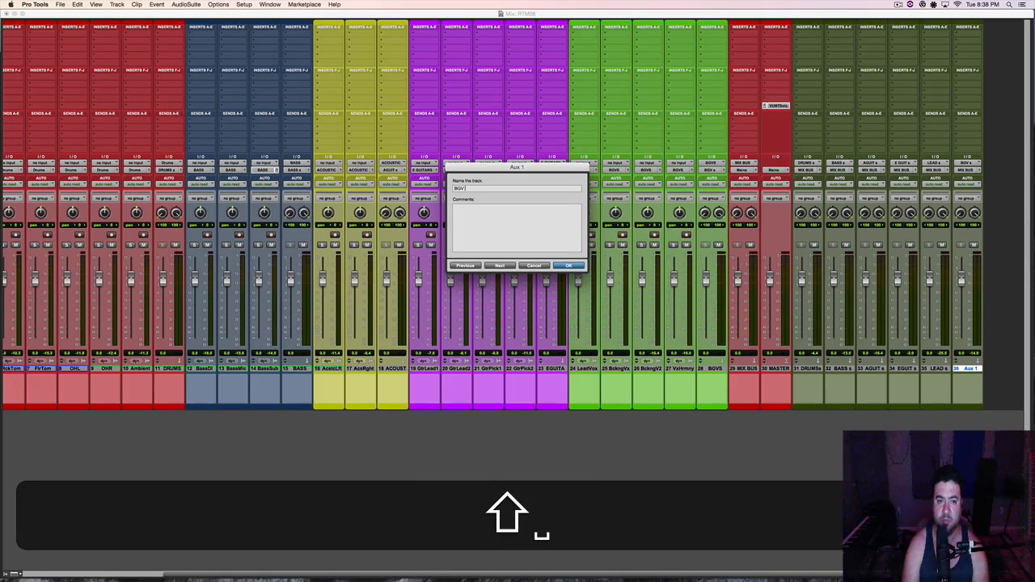
key("Return")
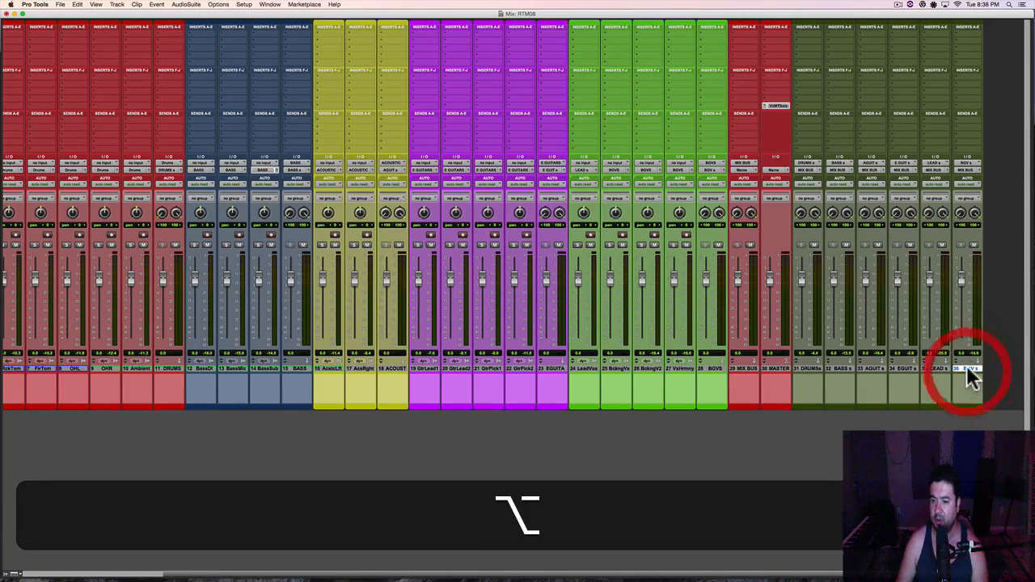
Step: Group the six aux tracks from DRUMS s through BGV s as "Stems" with group ID s, and clear the track selection
left_click(809, 370)
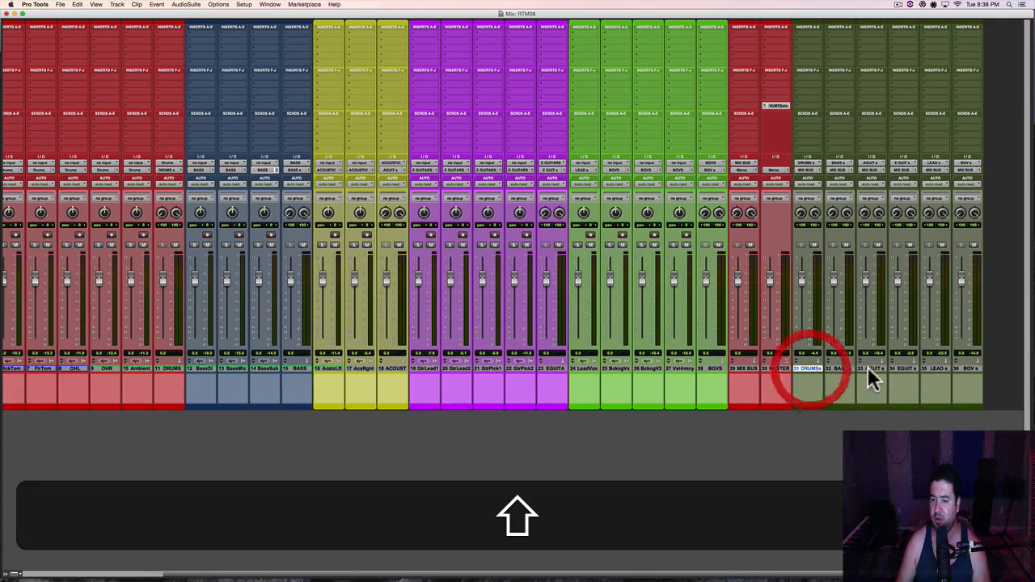
left_click(971, 372, "shift")
key("super+g")
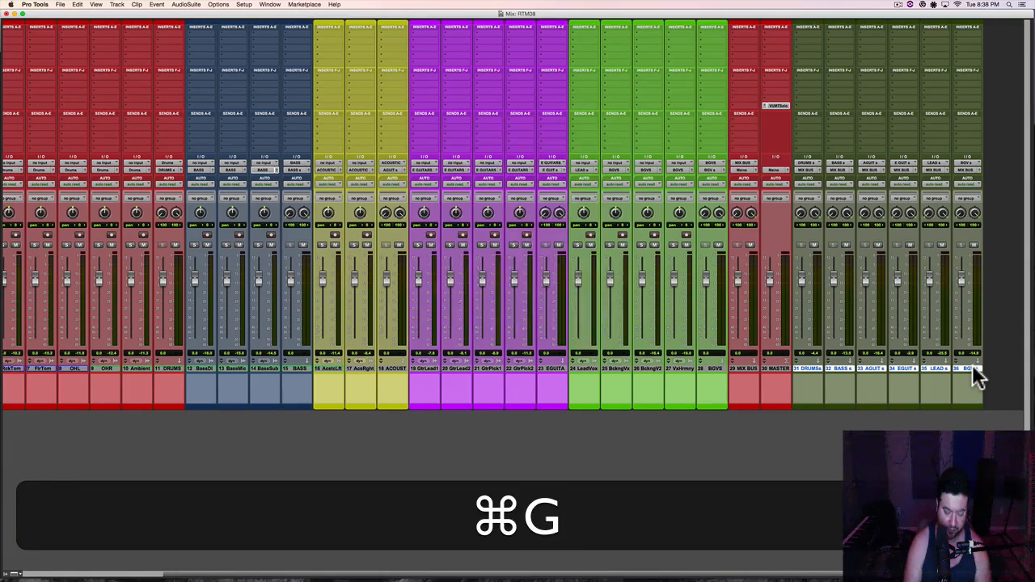
type("Ste")
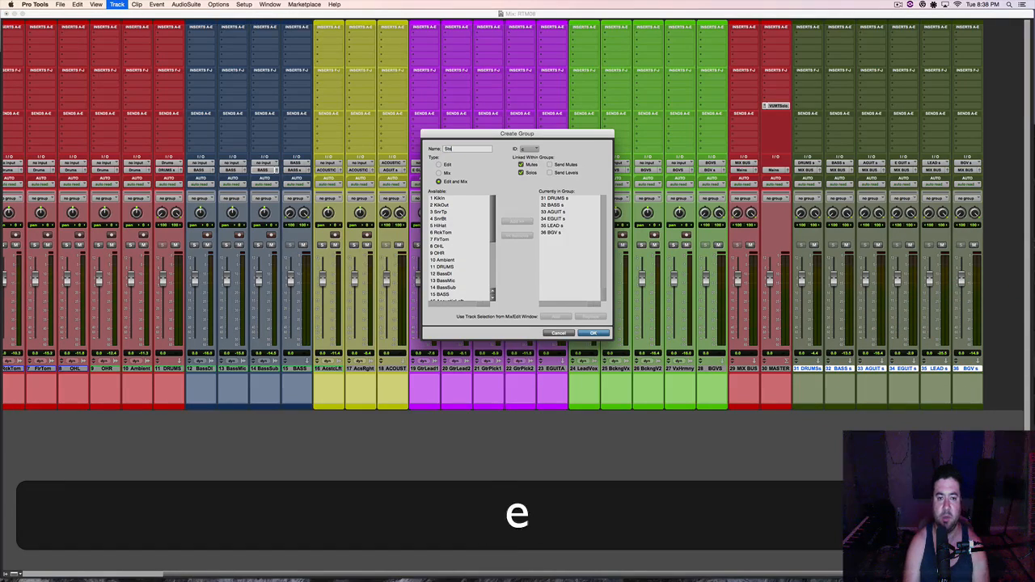
type("ms")
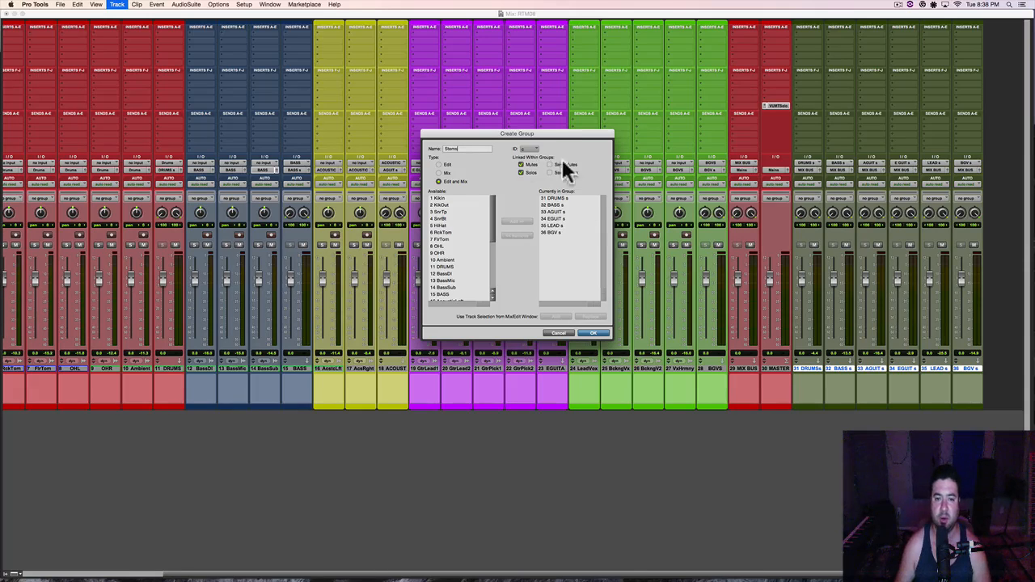
left_click(530, 152)
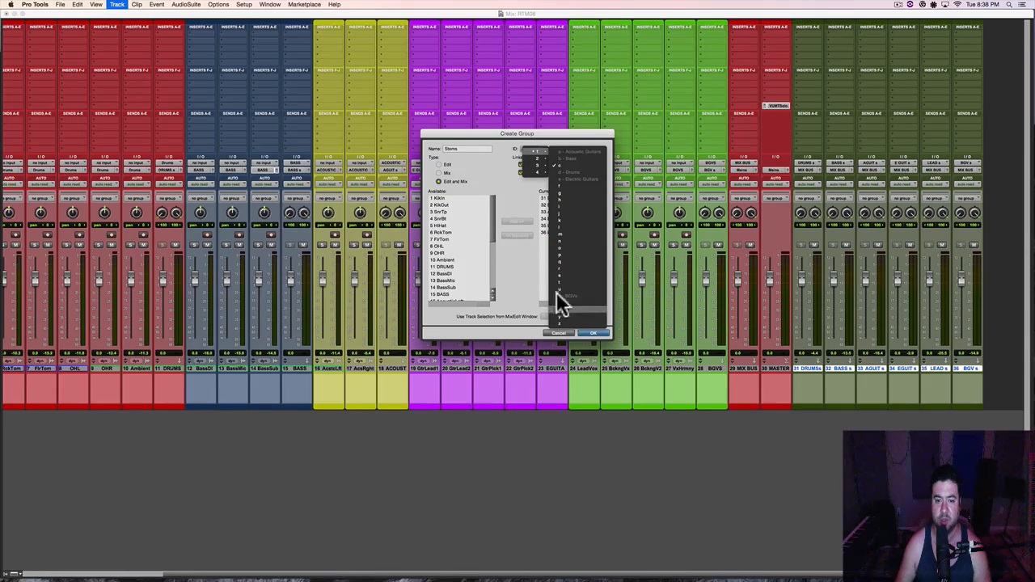
left_click(563, 273)
left_click(596, 333)
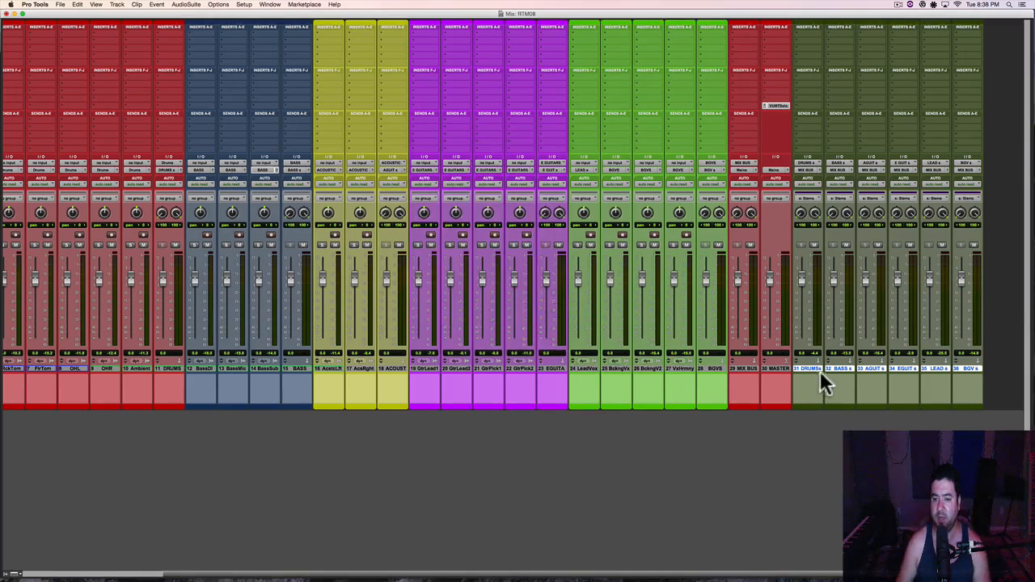
left_click(811, 370, "alt")
left_click(833, 418)
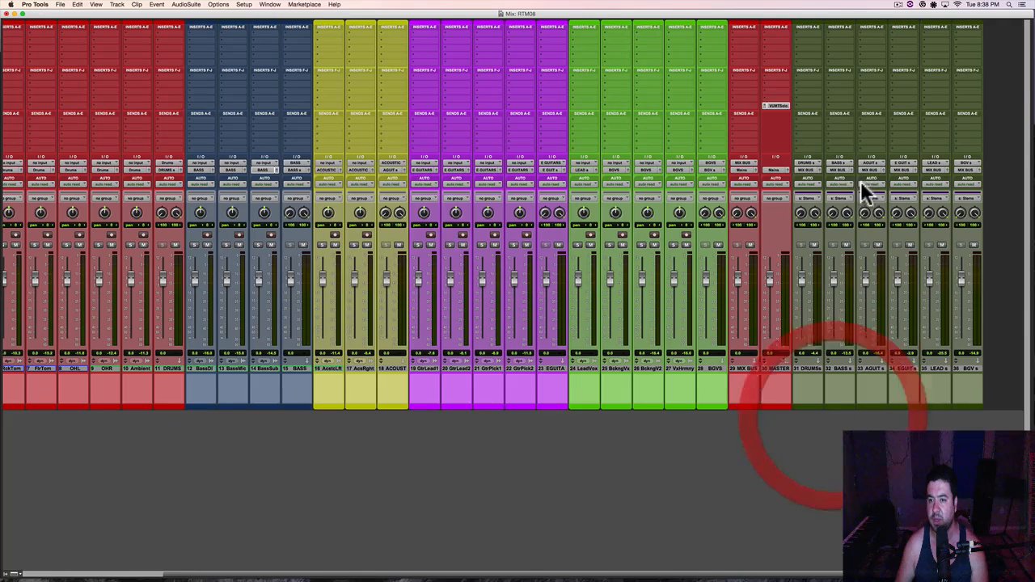
Step: Play the session to check the meters from the drum tracks through the stem auxes, and save it
left_click(848, 252)
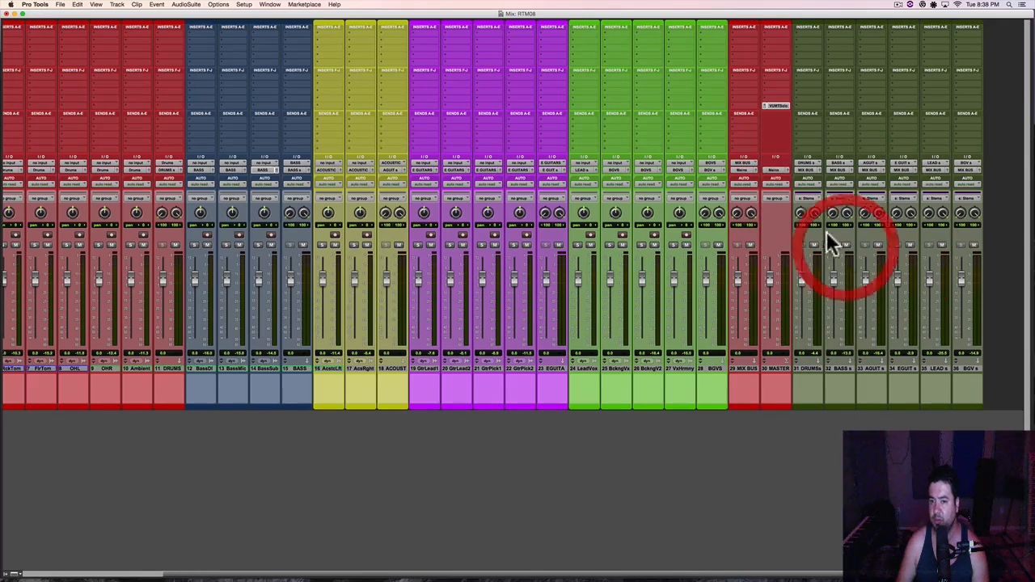
key("space")
scroll(266, 289, "left", 5)
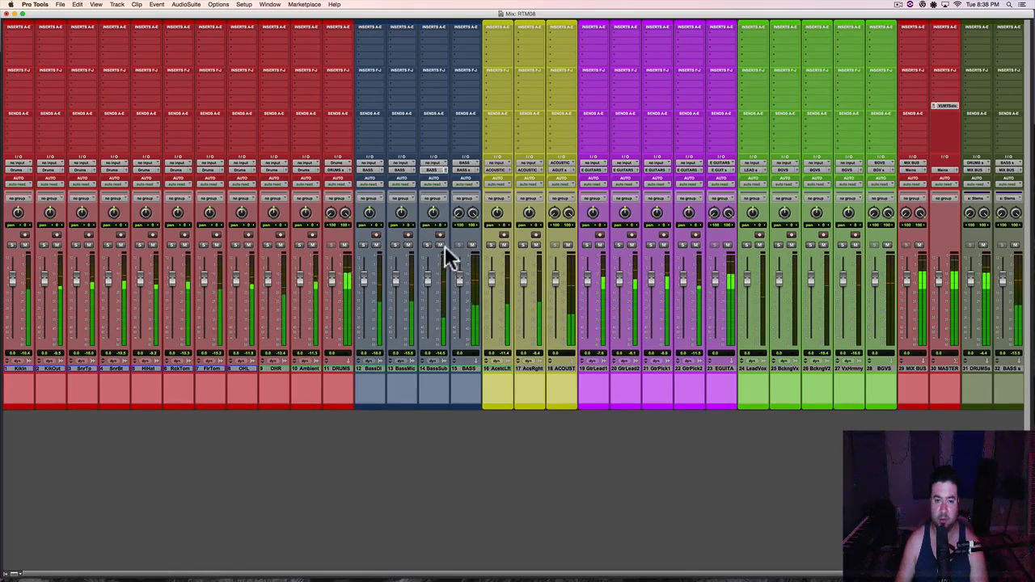
scroll(451, 247, "right", 5)
left_click(529, 432)
key("super+s")
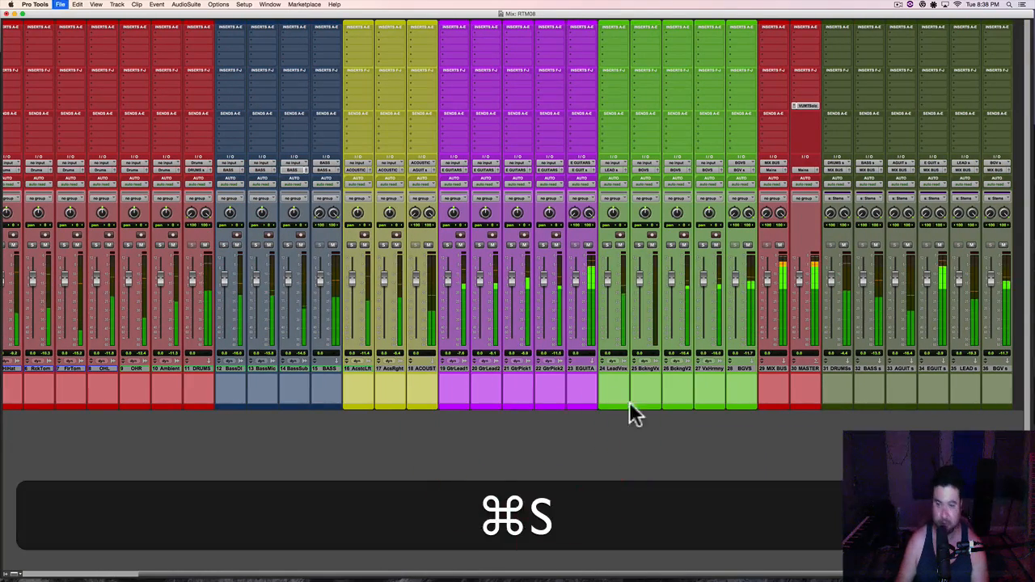
scroll(915, 294, "right", 1)
scroll(748, 431, "right", 1)
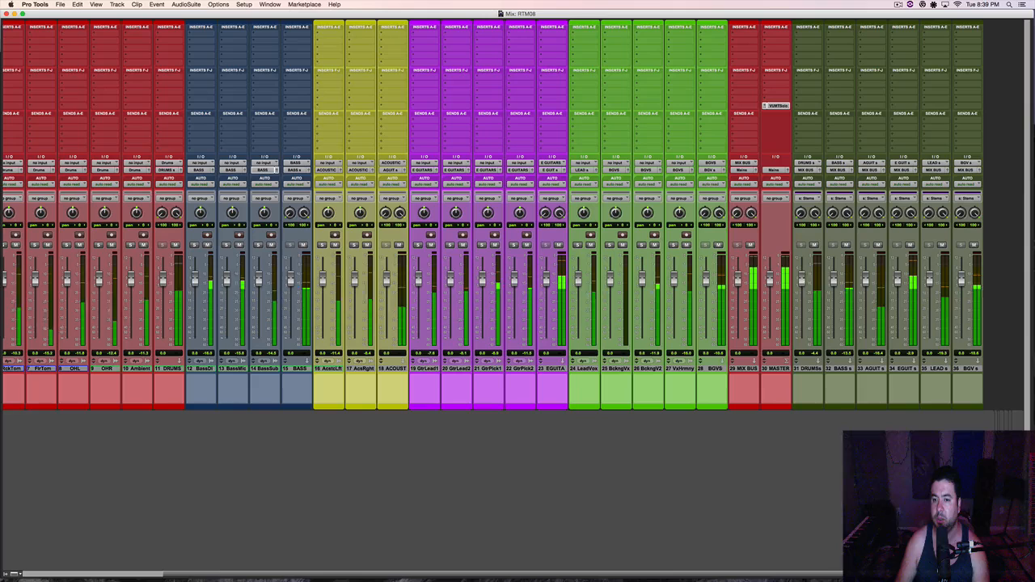
Step: Mute the Stems group, audition DRUMS s, BASS s and AGUIT s individually, and unmute all six stem tracks
left_click(815, 246)
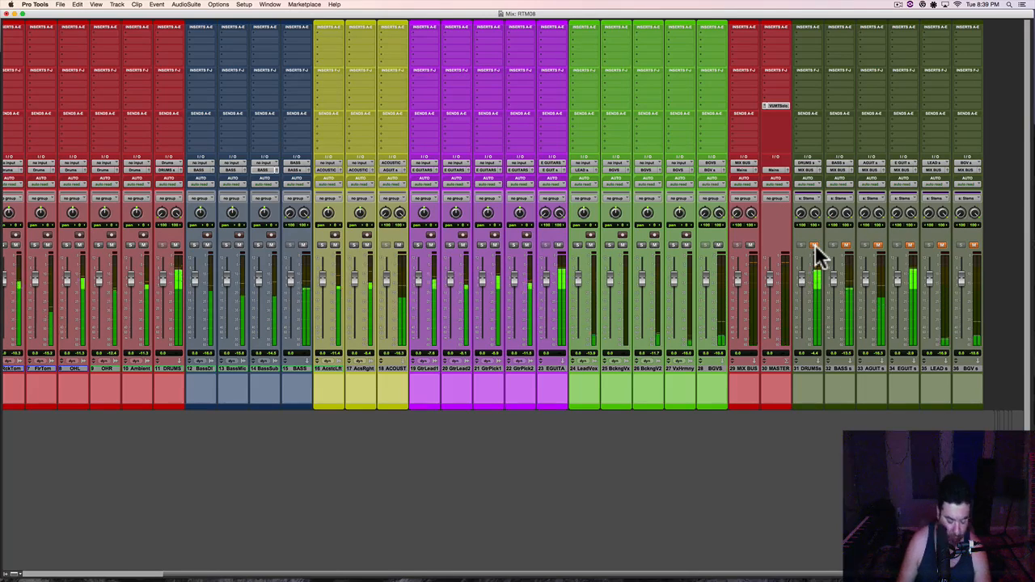
left_click(815, 253, "ctrl")
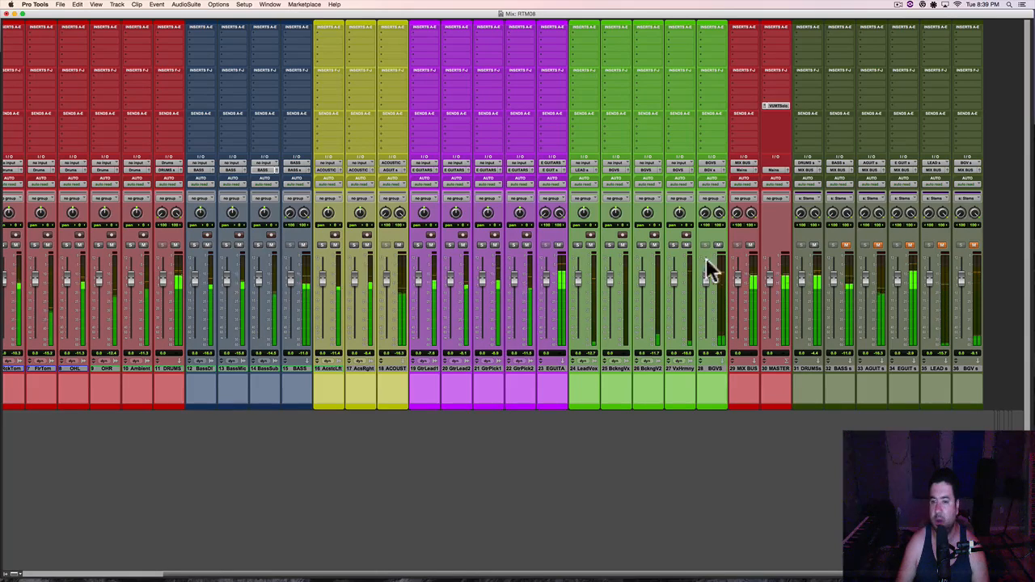
left_click(845, 246, "ctrl")
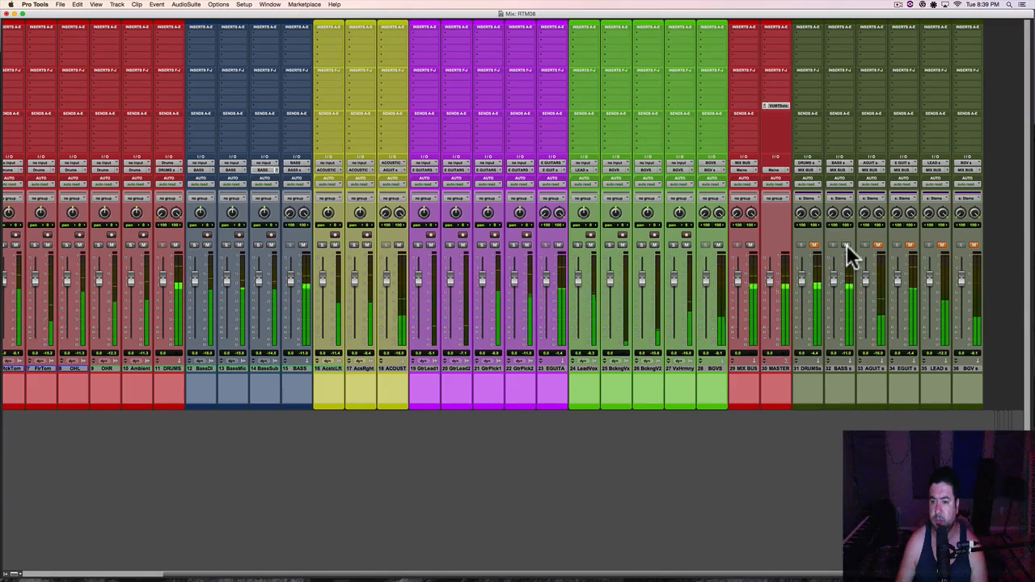
left_click(846, 246, "ctrl")
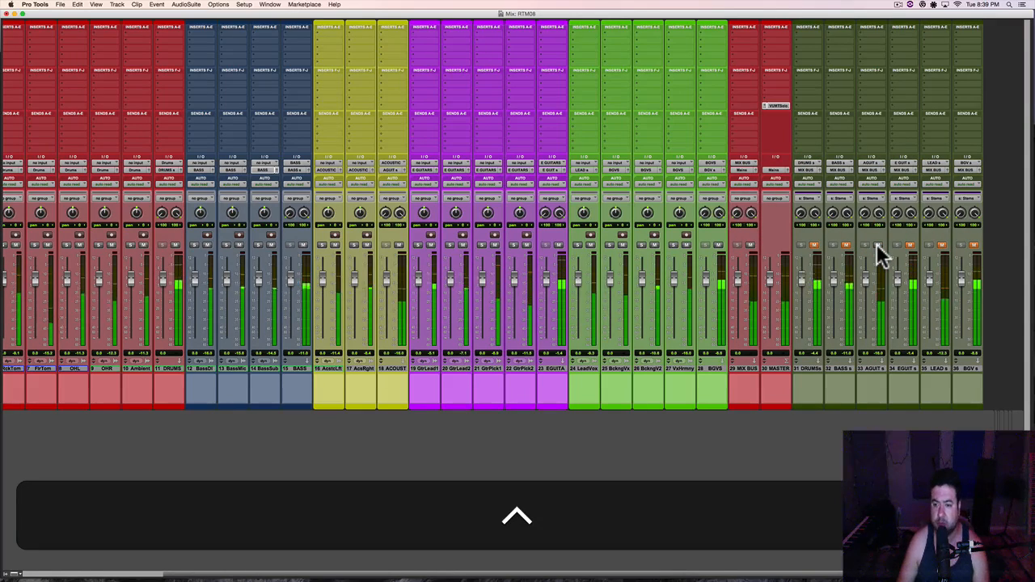
left_click(814, 246, "ctrl")
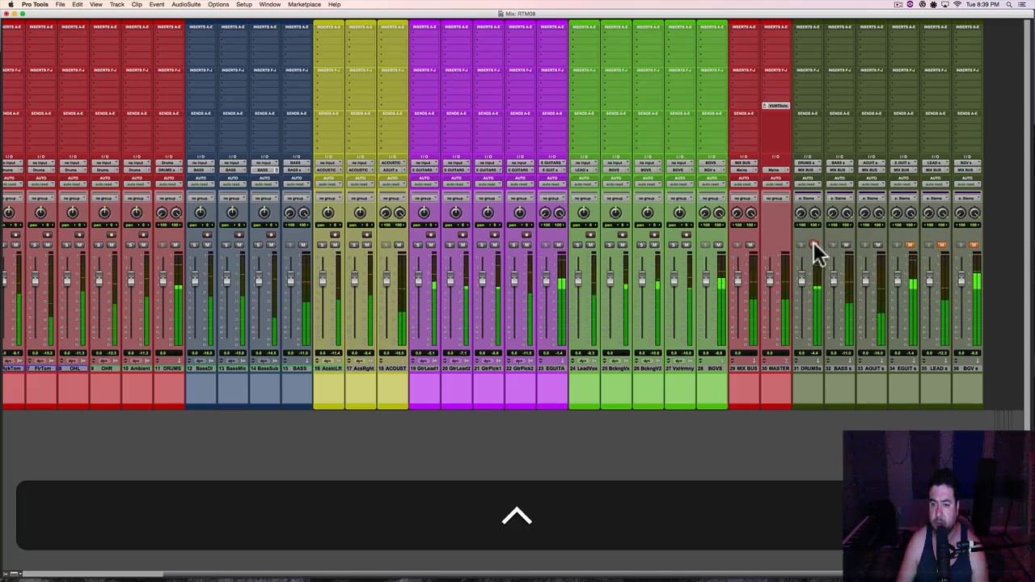
left_click(909, 246, "ctrl")
left_click(942, 246, "ctrl")
left_click(974, 246, "ctrl")
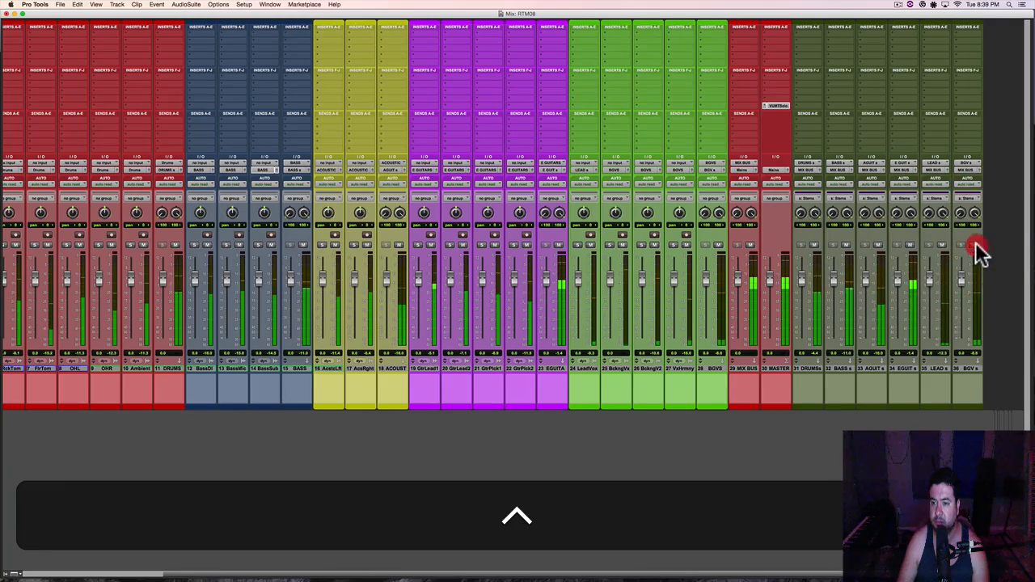
Step: Toggle the mute of the whole Stems group on and off, and save the session with playback stopped
left_click(974, 246)
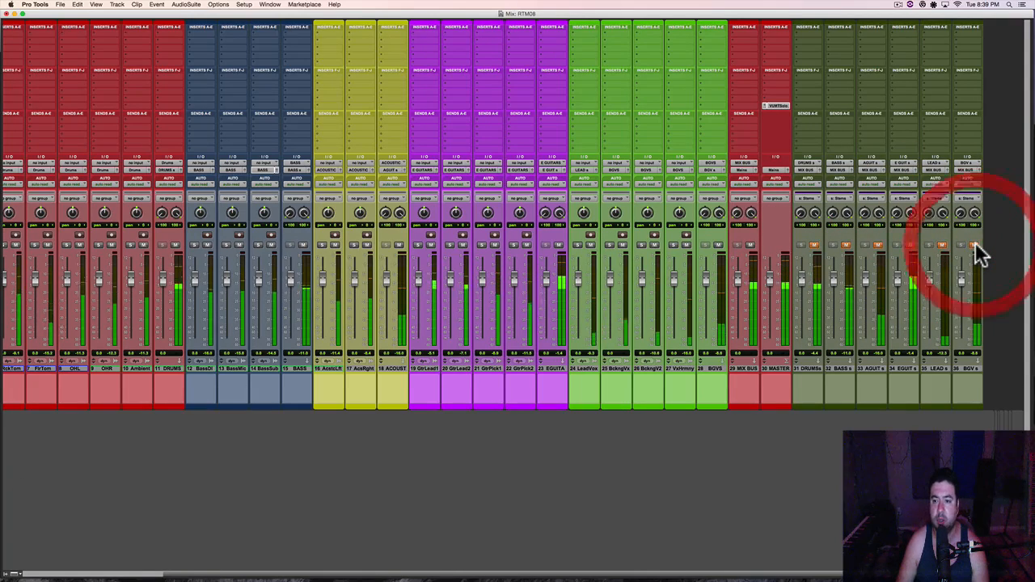
left_click(975, 246)
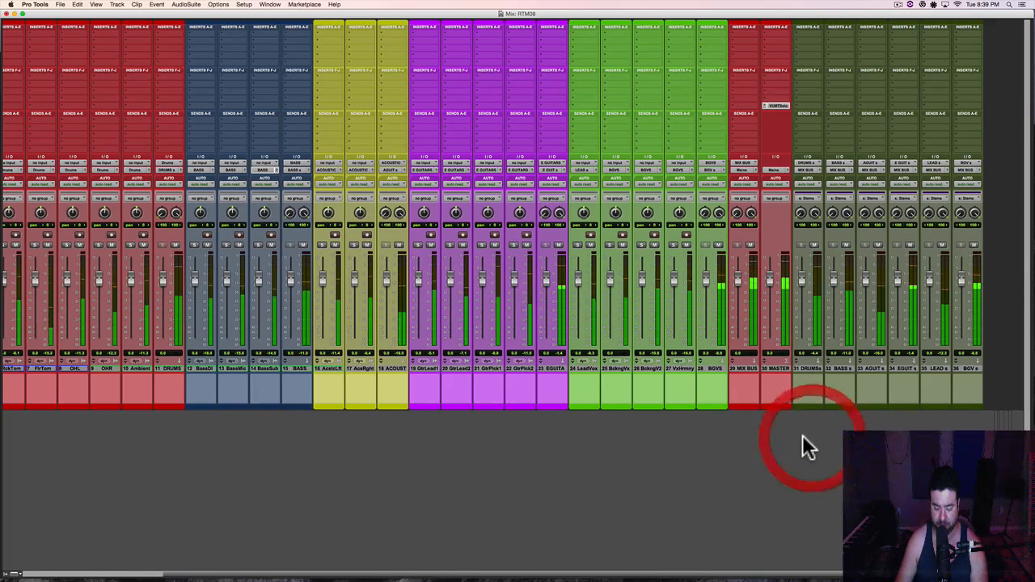
key("space")
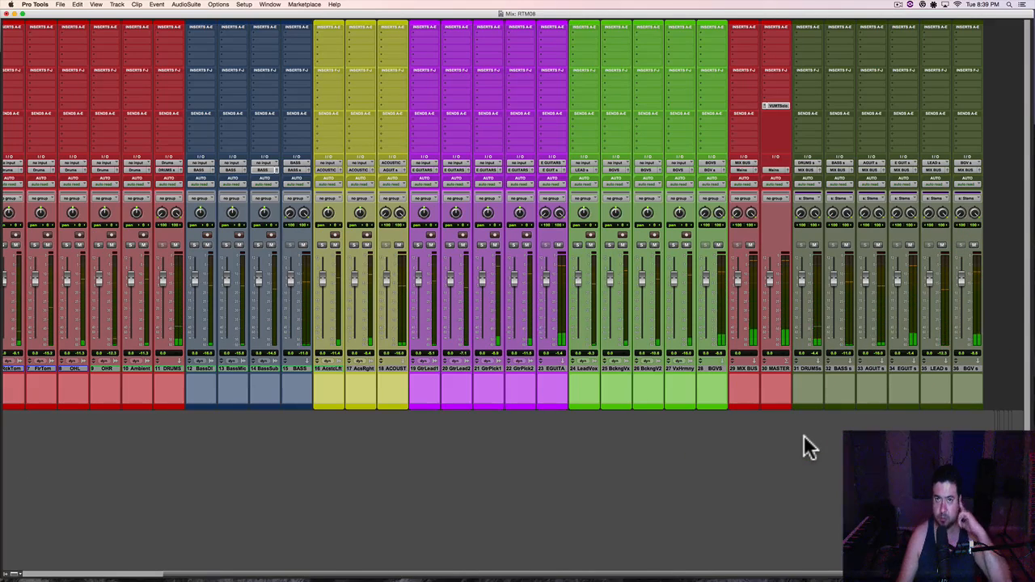
key("super+s")
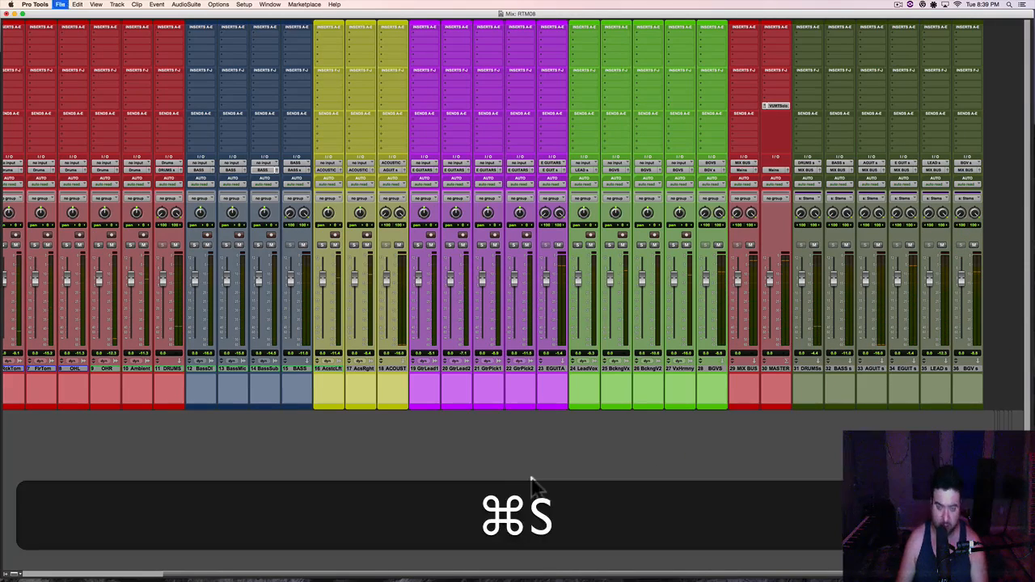
scroll(469, 469, "left", 5)
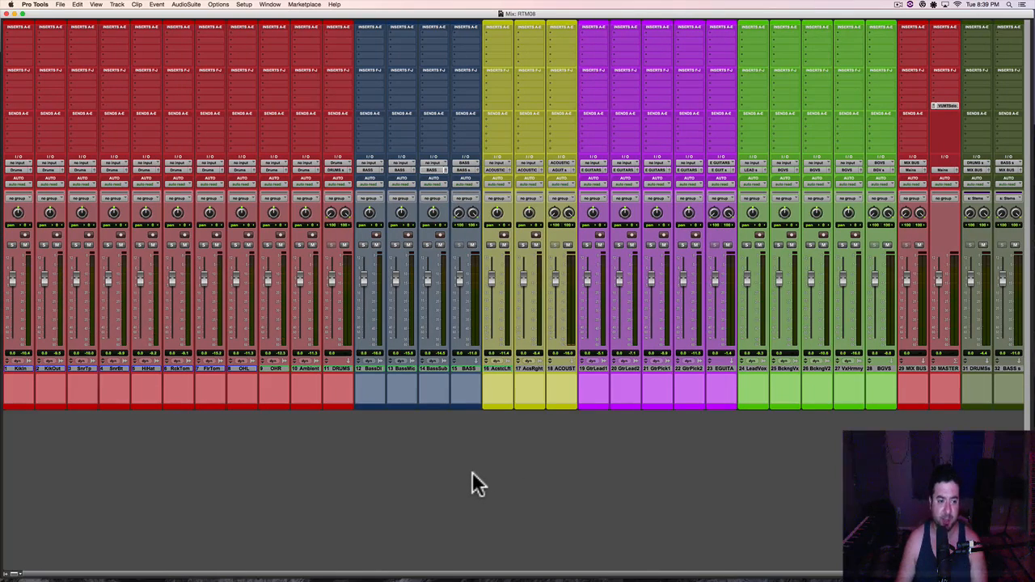
key("super+s")
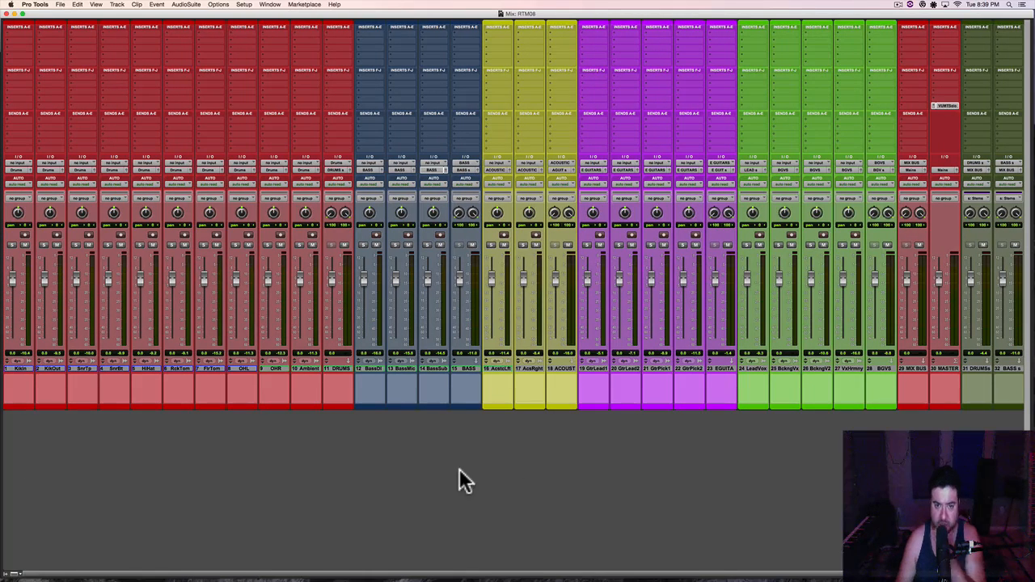
Step: Show the Edit window and open the Notes app from Launchpad
key("super+equal")
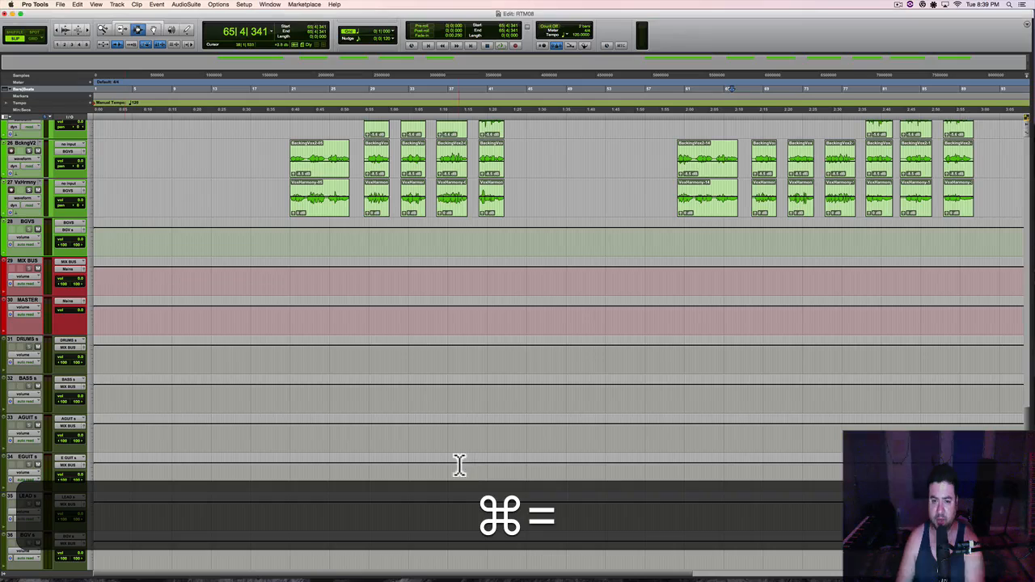
mouse_move(398, 571)
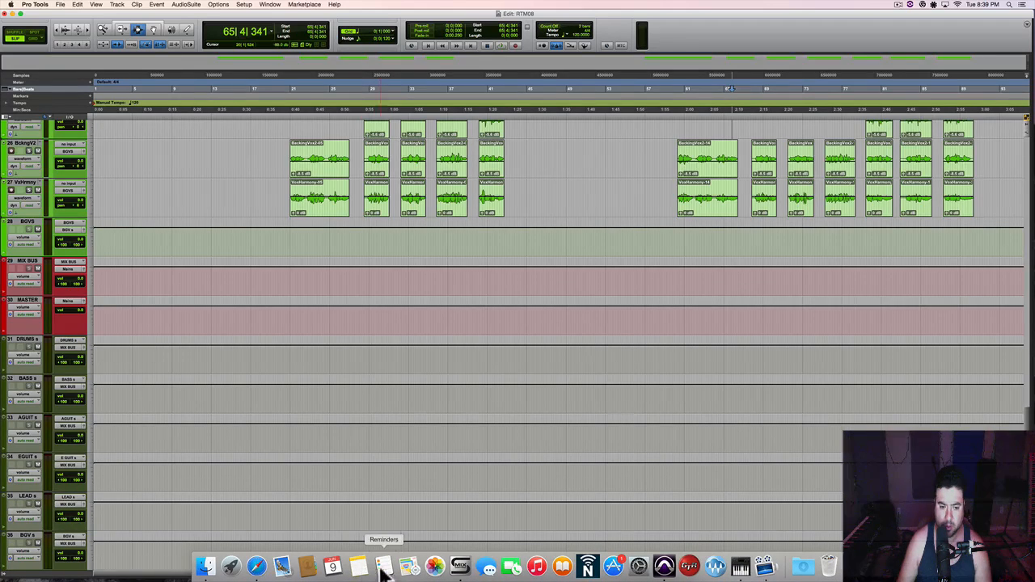
left_click(232, 568)
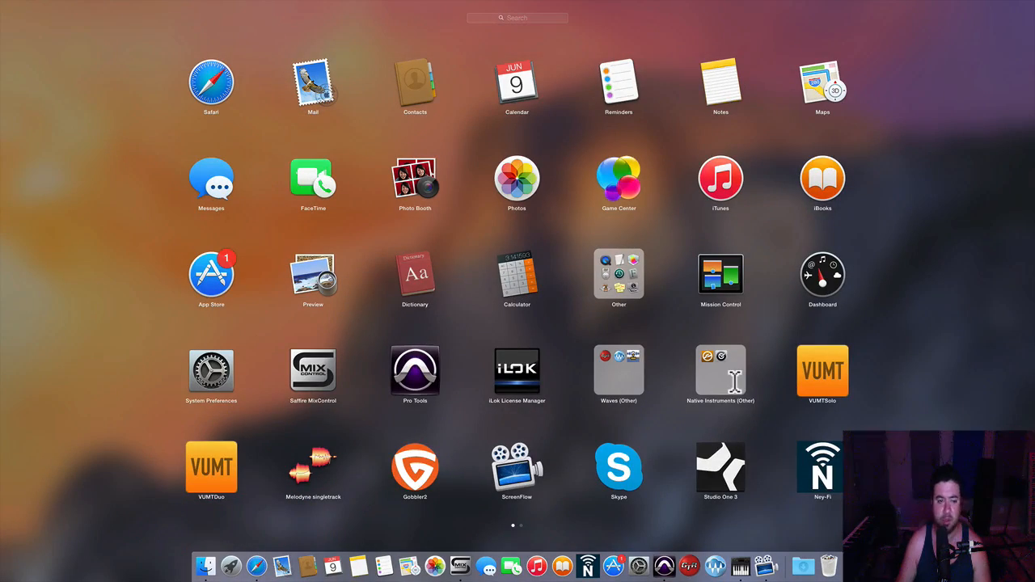
scroll(728, 376, "right", 3)
scroll(659, 361, "left", 3)
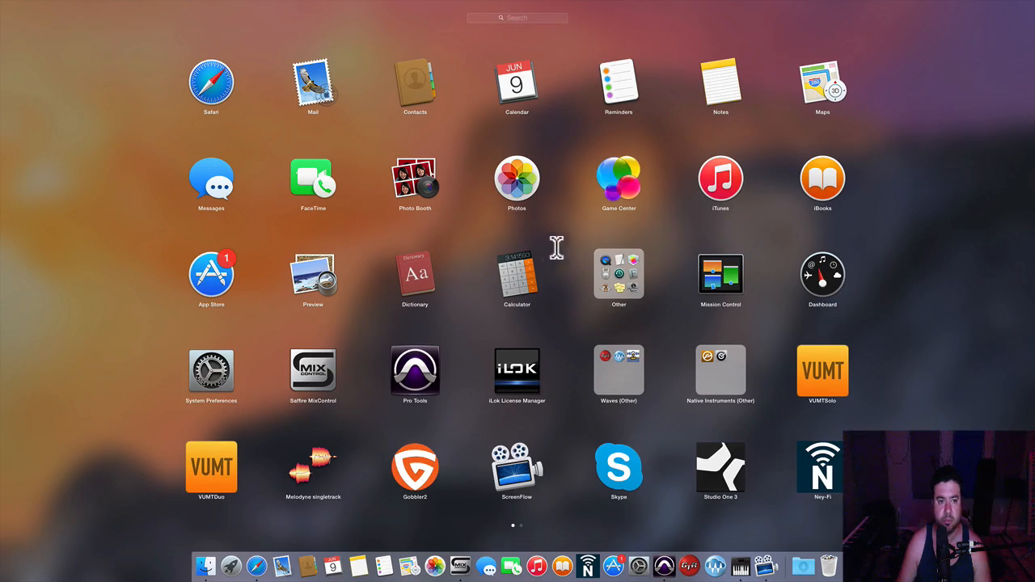
left_click(721, 89)
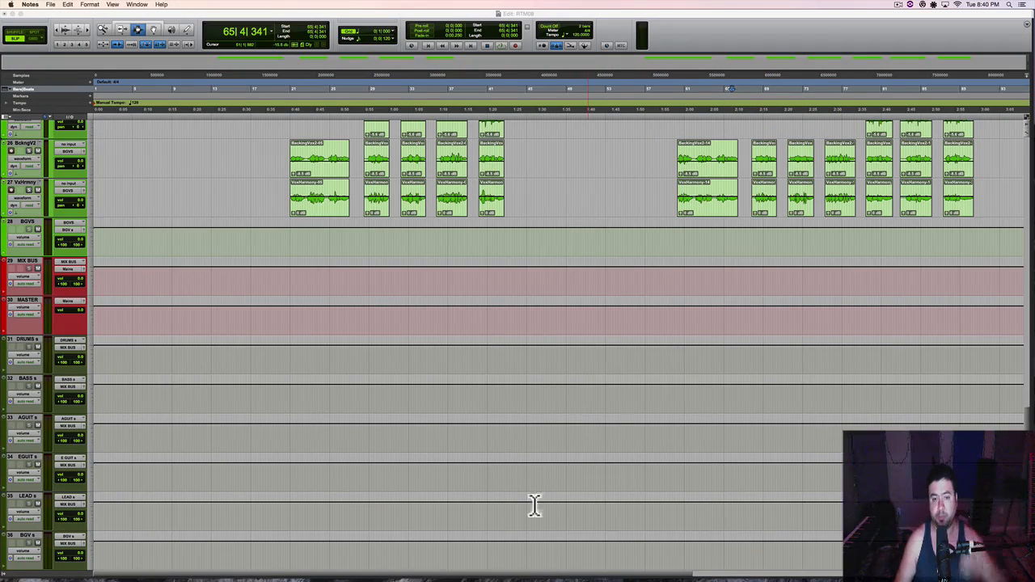
left_click(475, 210)
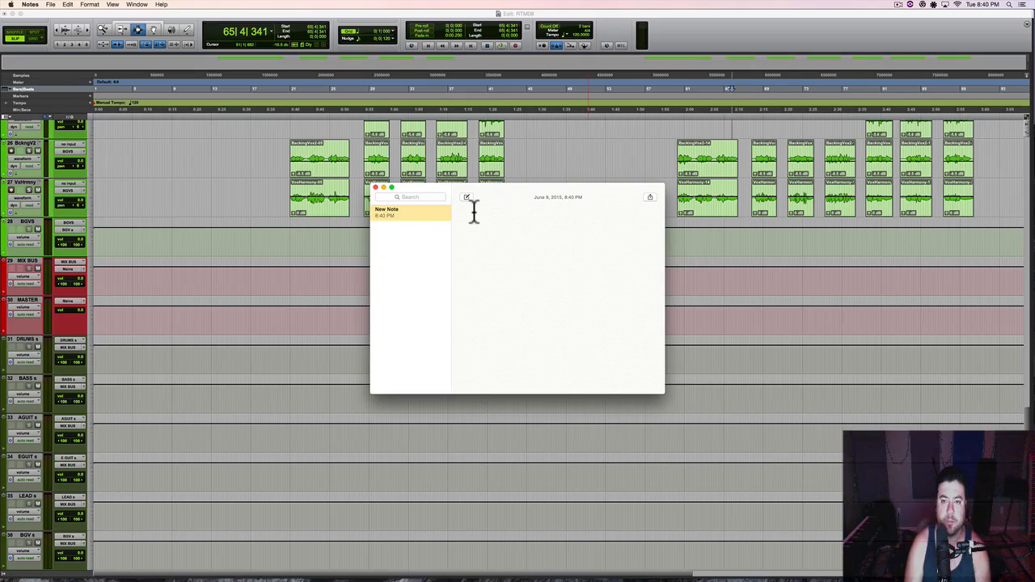
key("shift")
type("IM")
key("BackSpace")
type("mp")
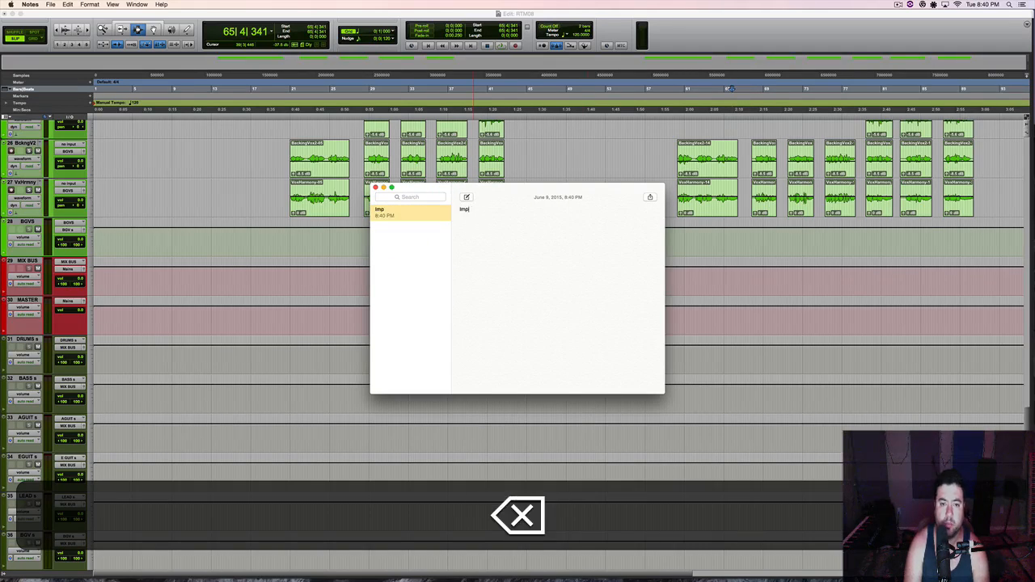
Step: Write "1.Create New Session" as the first line of the new note and start a second line
type("Create Ne")
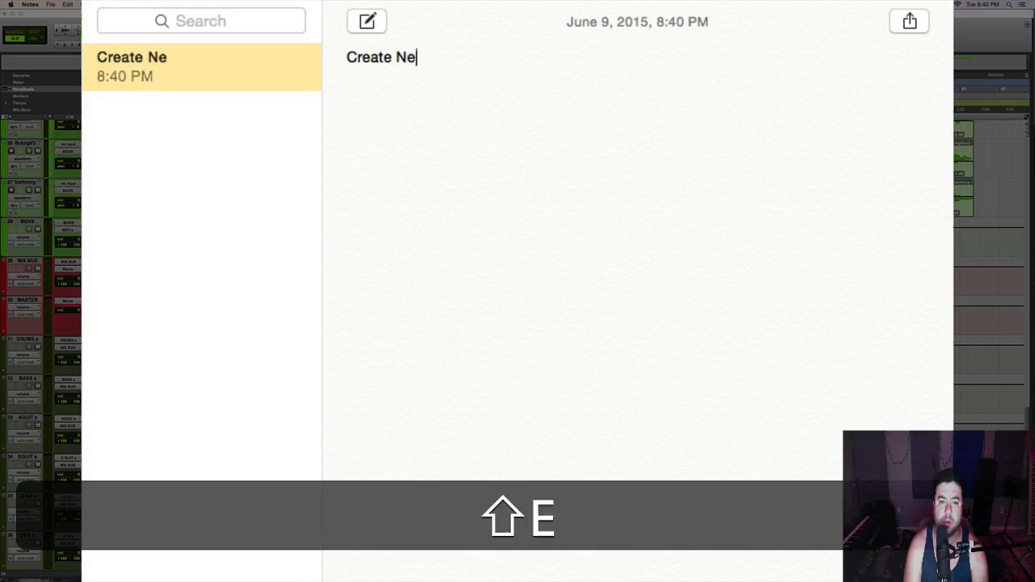
type("w Session")
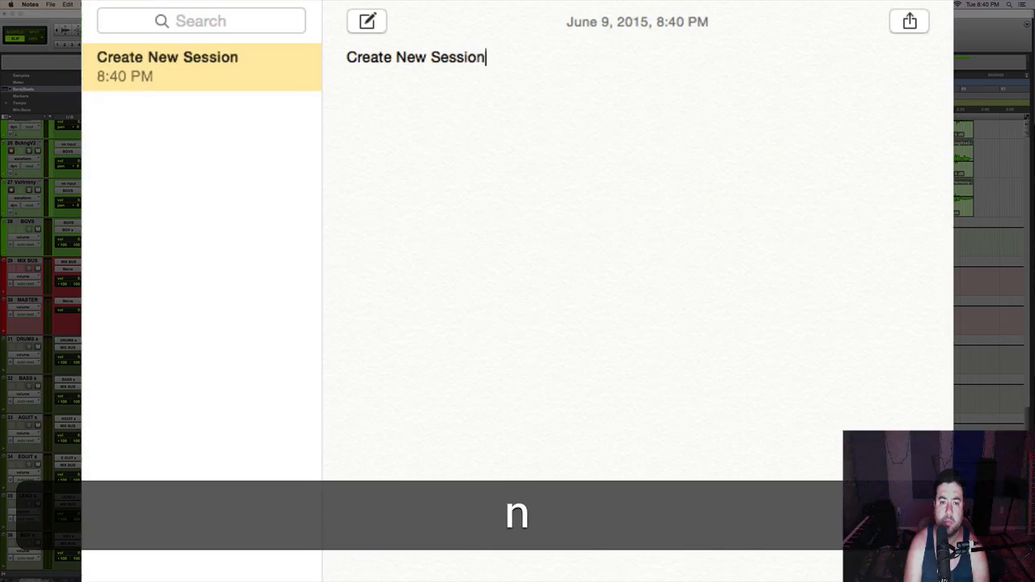
key("Return")
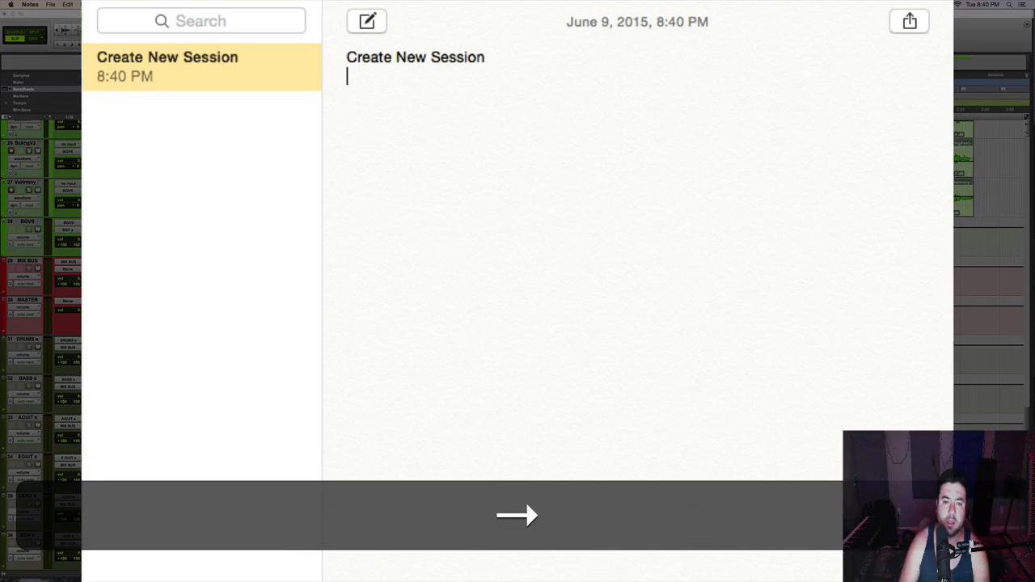
type("1.")
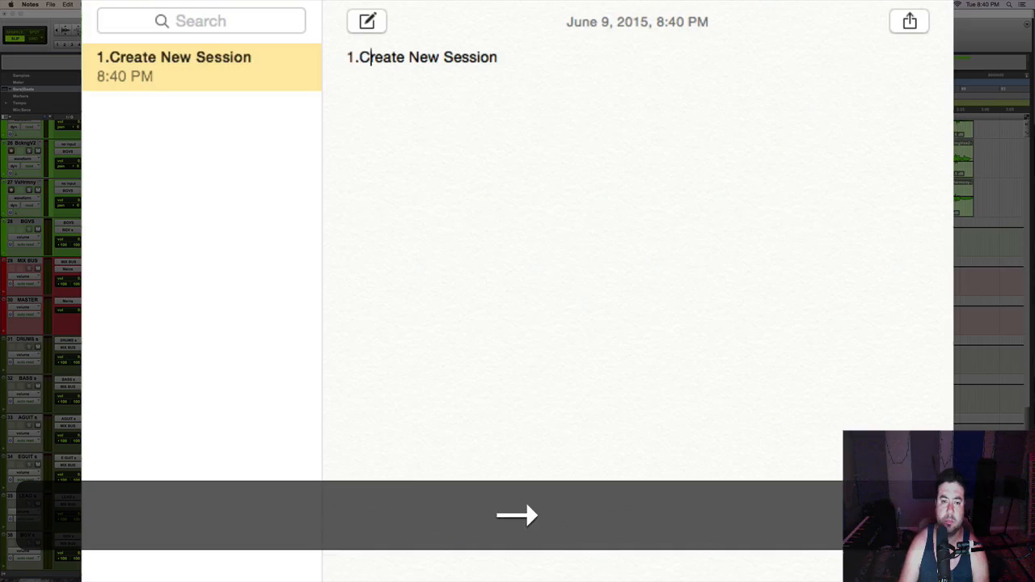
Step: Add "Import Audio" as item 2 of a numbered list and start the third item
key("Down")
type("2. ")
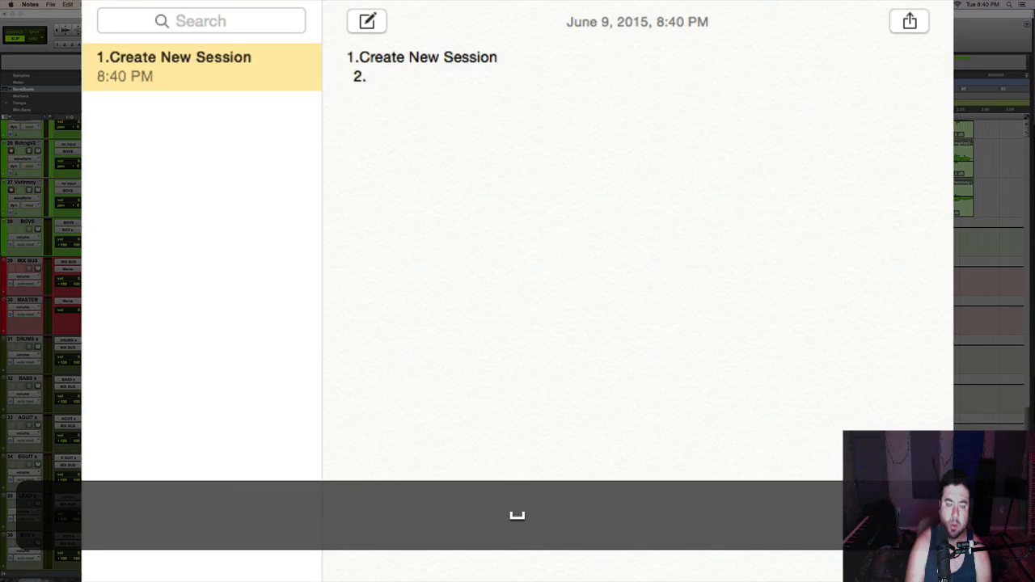
type("Import")
key("BackSpace")
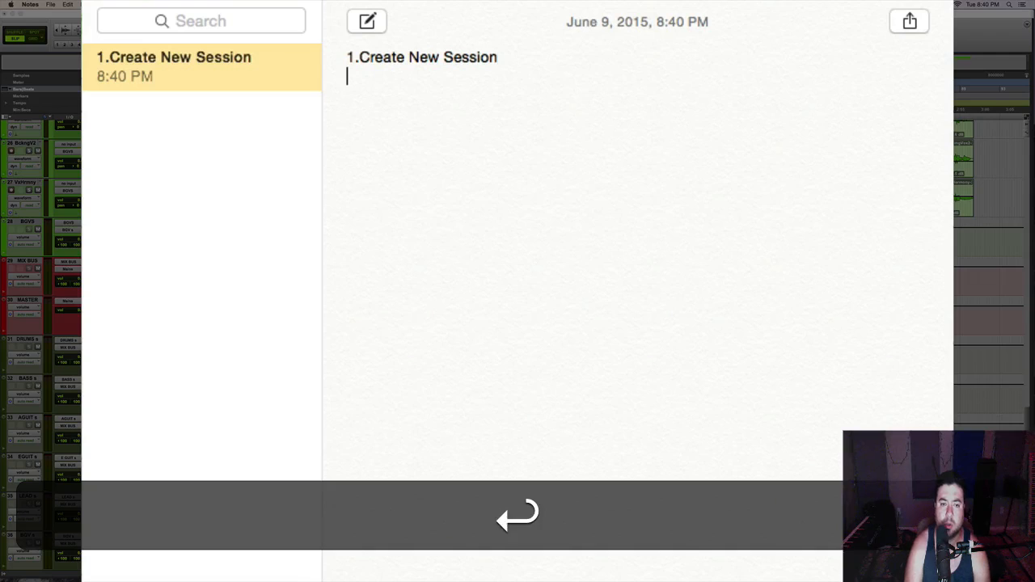
type("Import Audio")
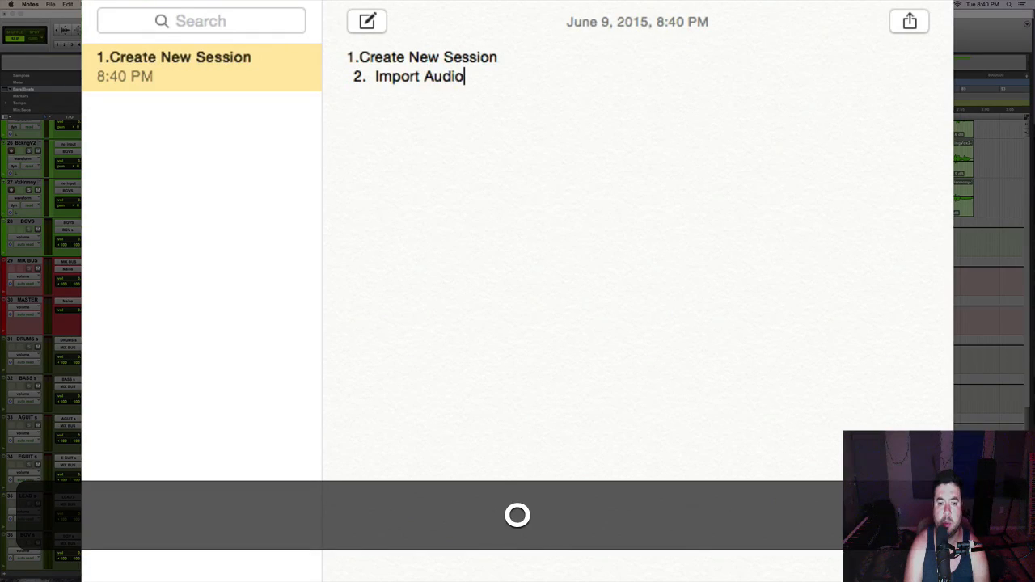
key("Return")
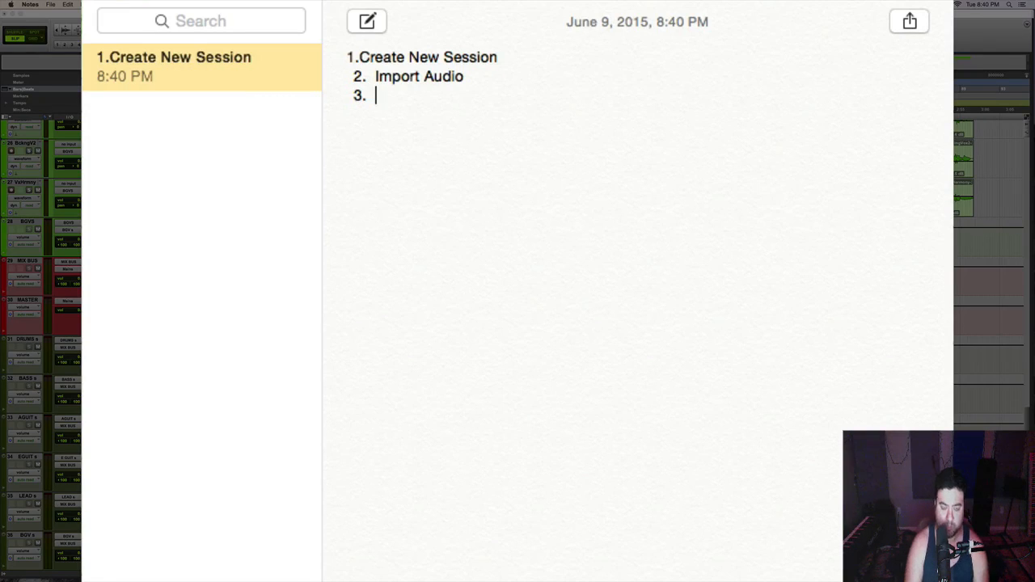
Step: Enter "Clean Session" as the next list item, leaving an empty numbered item below it
type("Clean Ses")
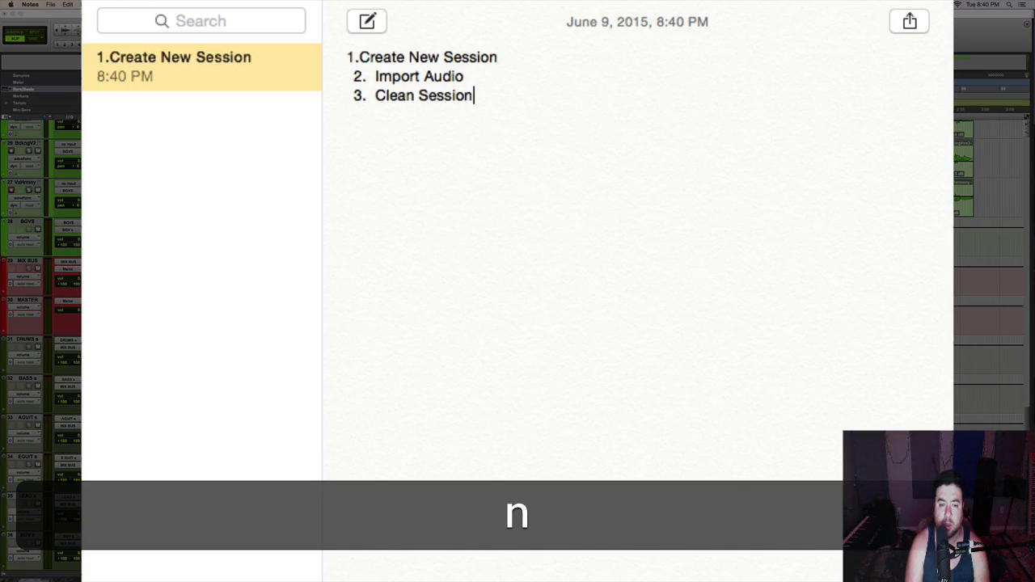
type("sion")
key("Return")
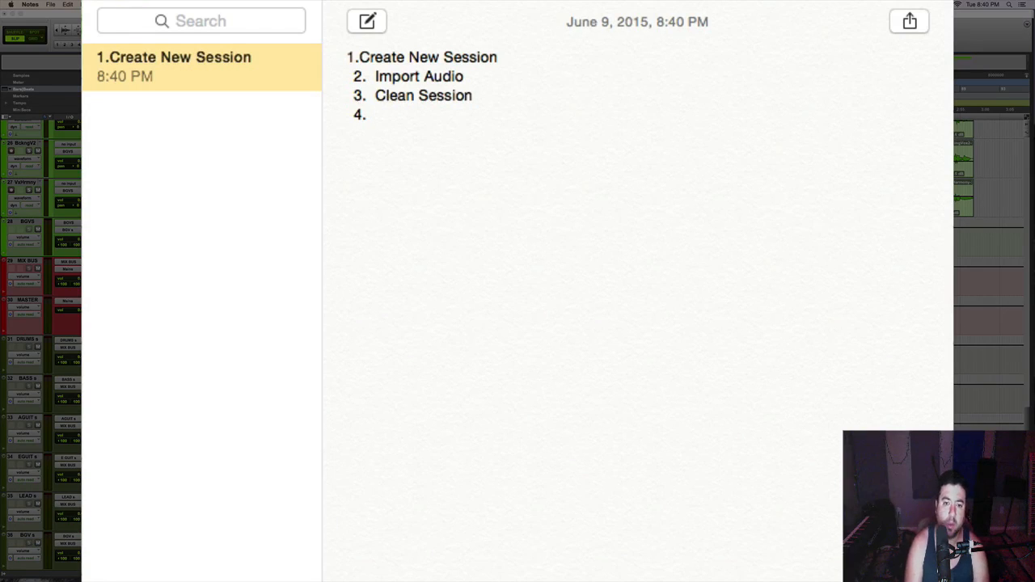
type("Group")
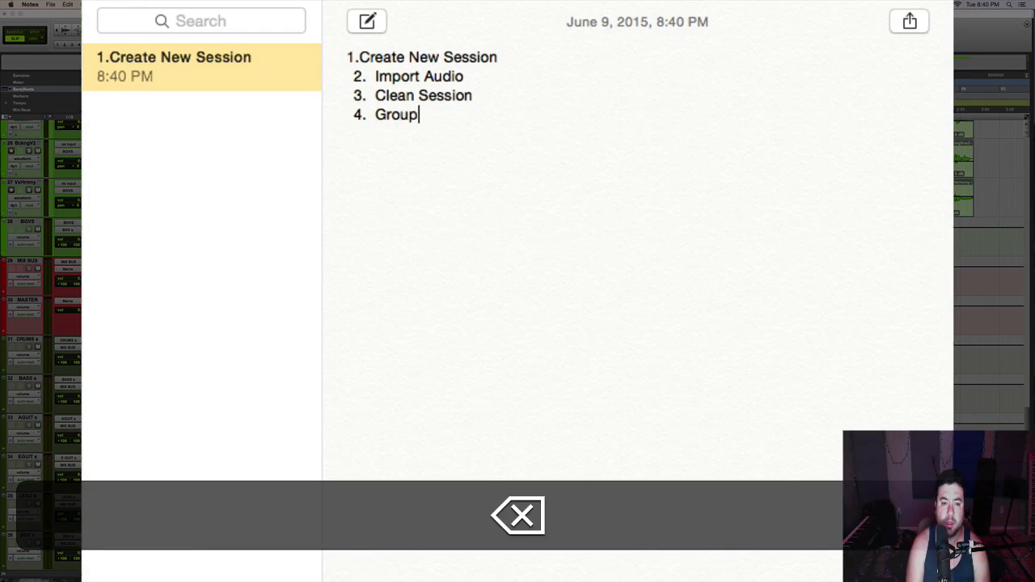
Step: Insert the item "Arrange Tracks" between "Import Audio" and "Clean Session" in the numbered list
key("Up")
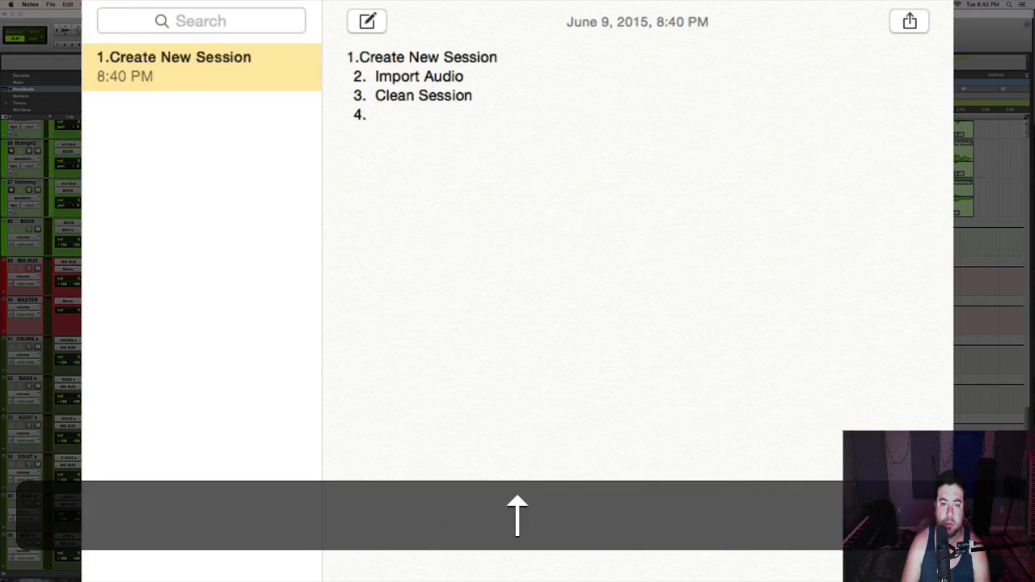
key("Return")
key("Up")
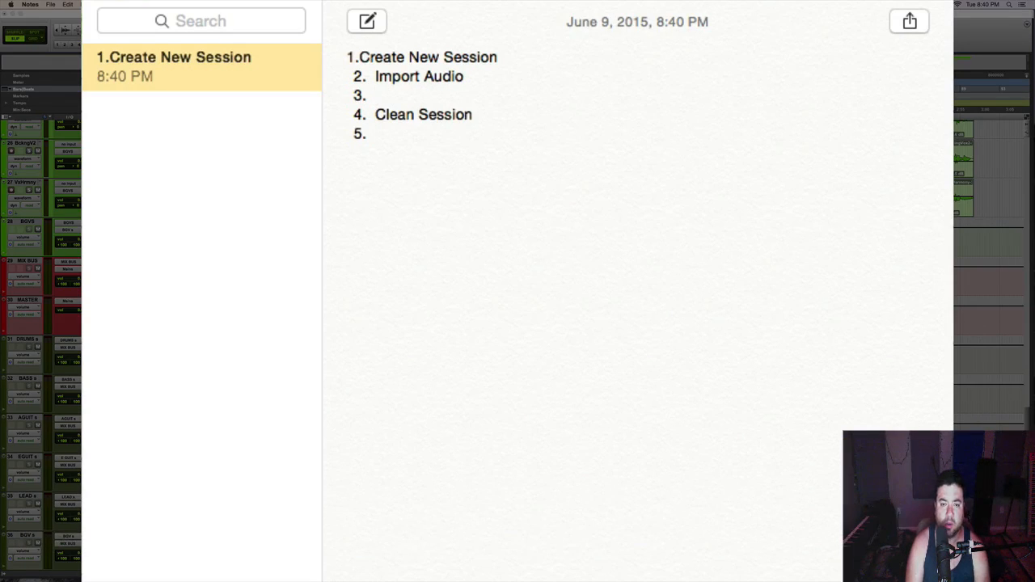
type("Arrange")
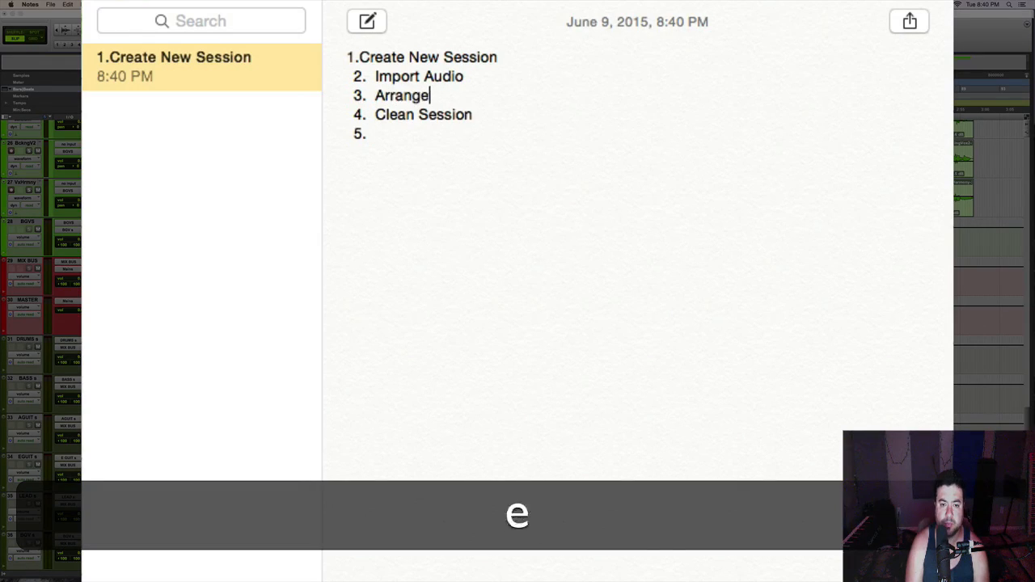
type(" Tracks")
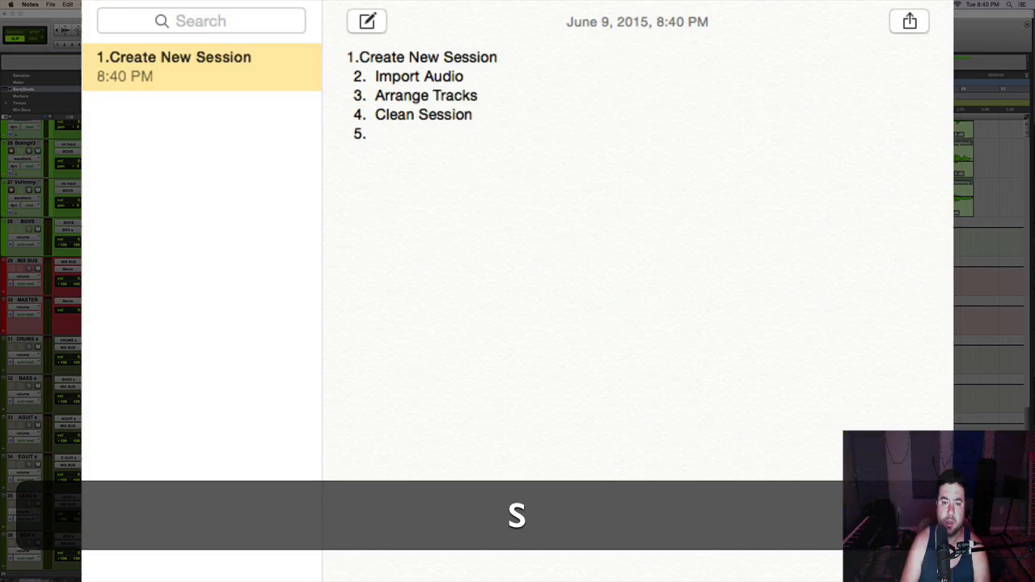
Step: Insert the item "Gain Staging" between "Arrange Tracks" and "Clean Session" in the numbered list
key("Left")
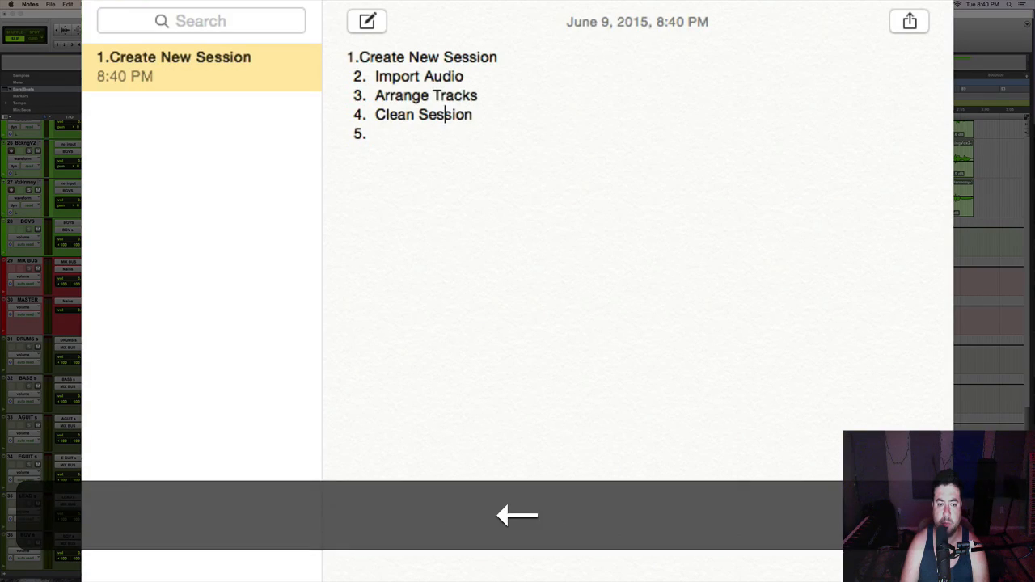
key("Left")
key("Left")
key("Left")
key("Left")
key("Left")
key("Left")
key("Left")
key("Left")
key("Return")
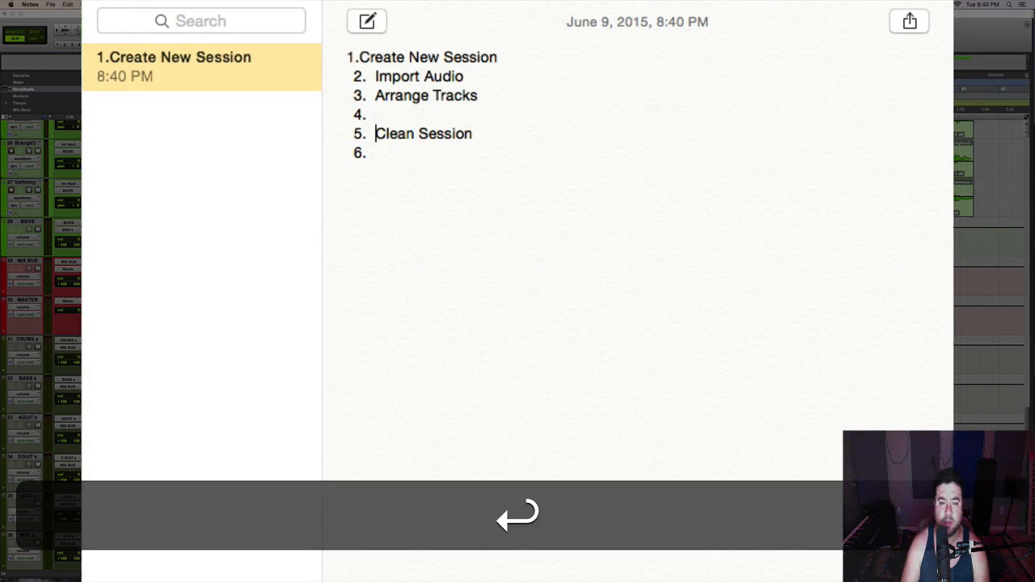
key("Up")
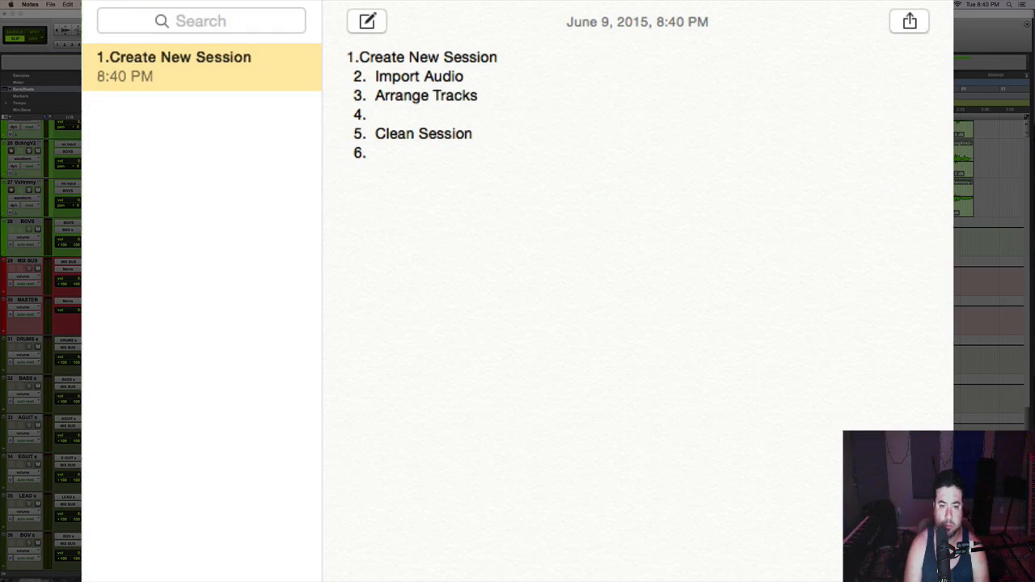
type("Gain Sta")
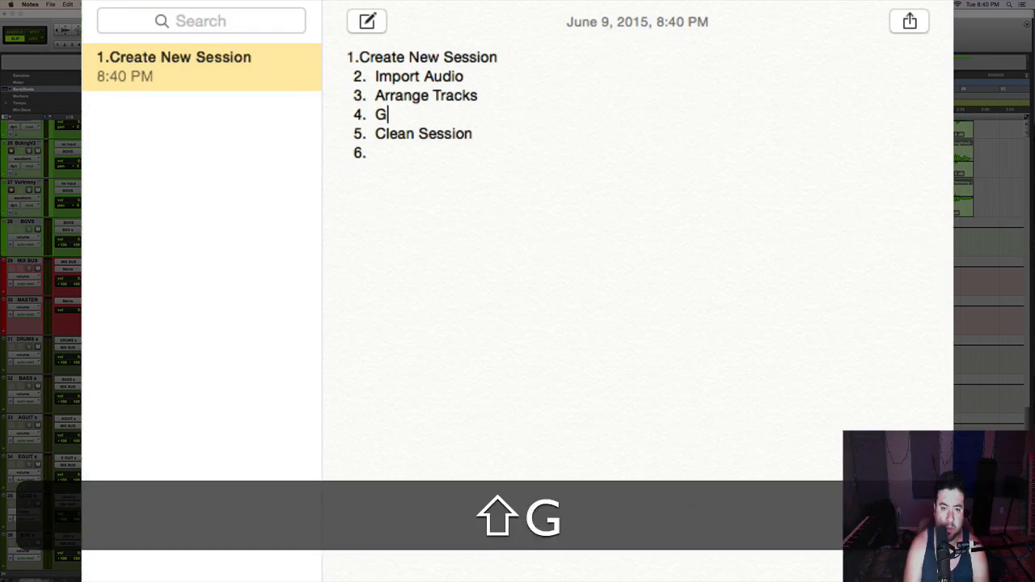
type("ging")
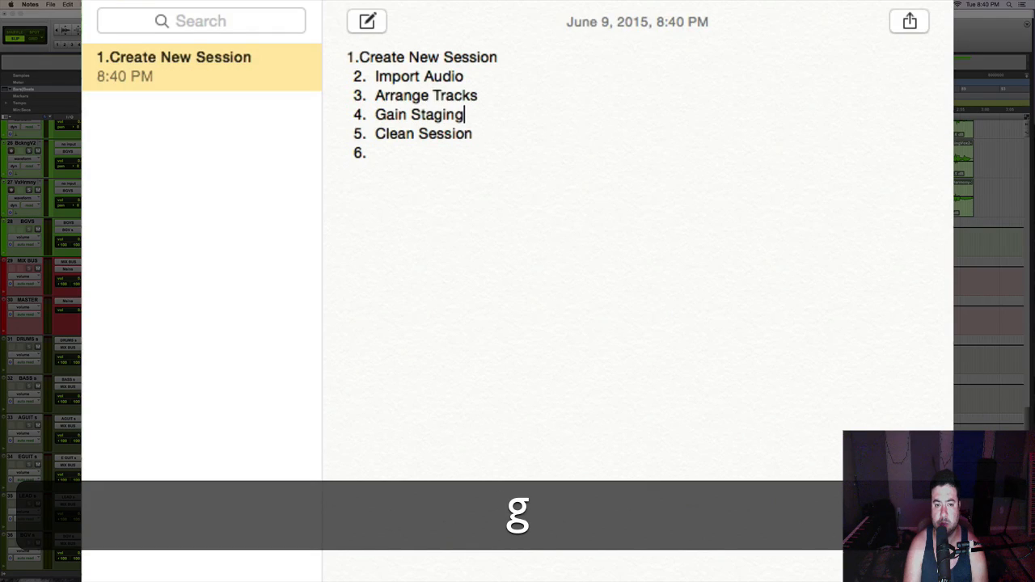
Step: Extend the "Gain Staging" item with "- 18dbfs = 0 VU"
key("Down")
key("Left")
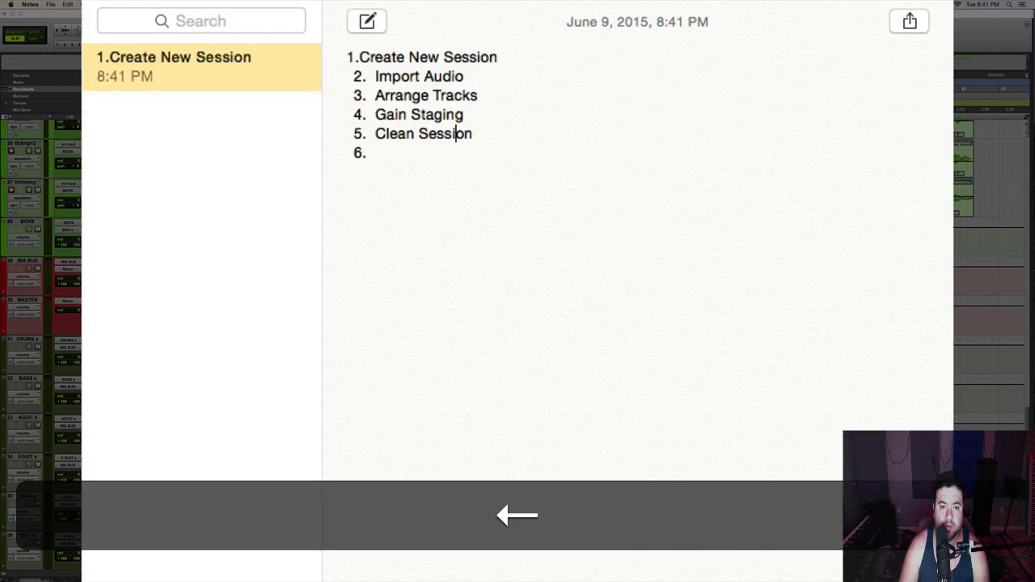
key("Down")
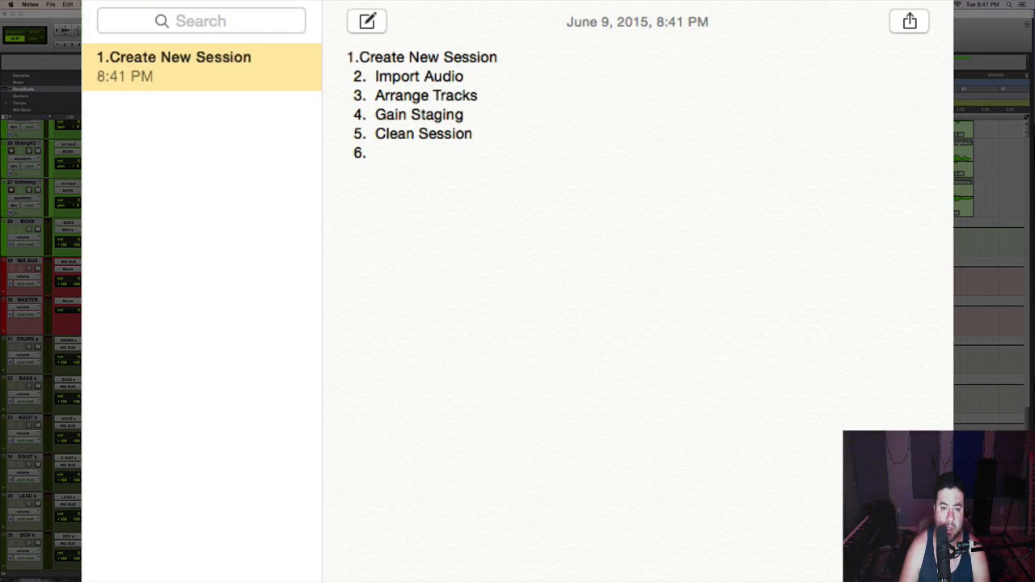
key("Up")
key("Up")
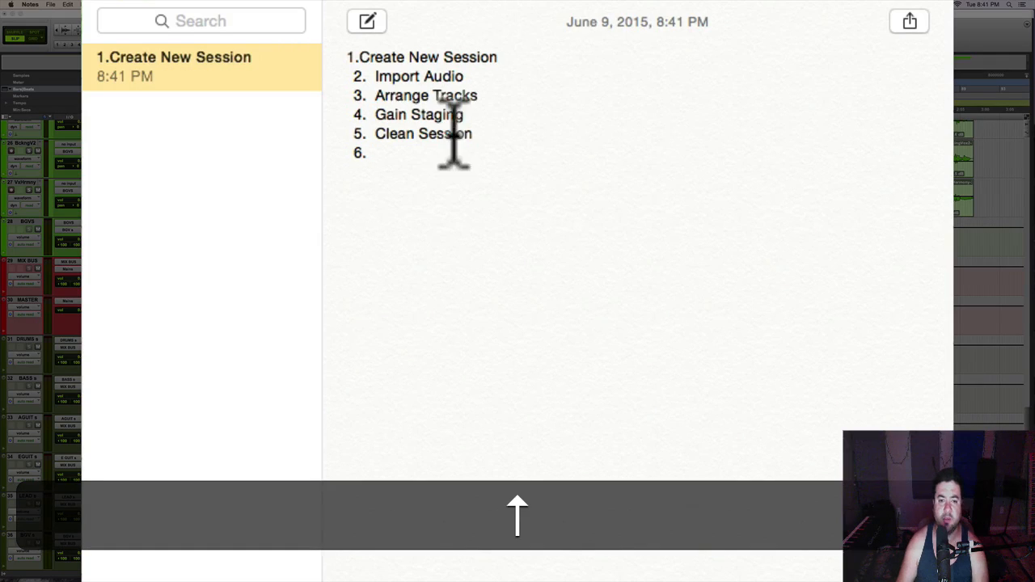
left_click(495, 124)
left_click(497, 115)
type("- ")
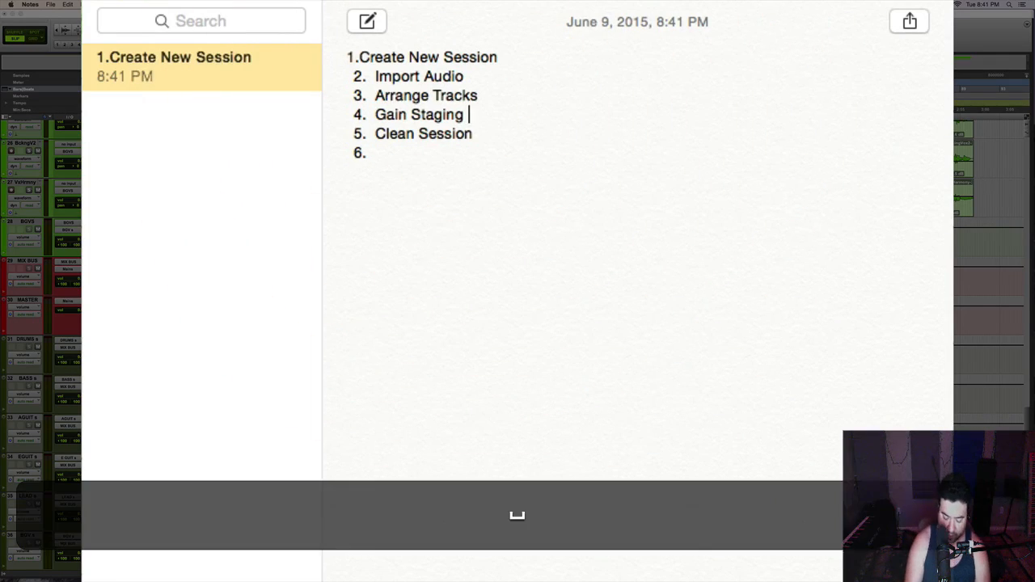
type("18")
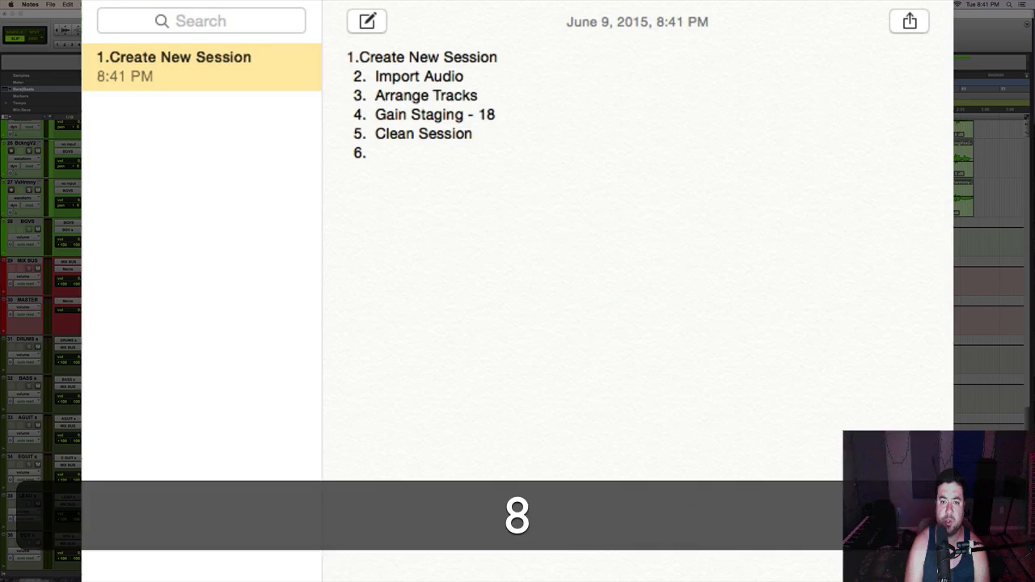
type("db")
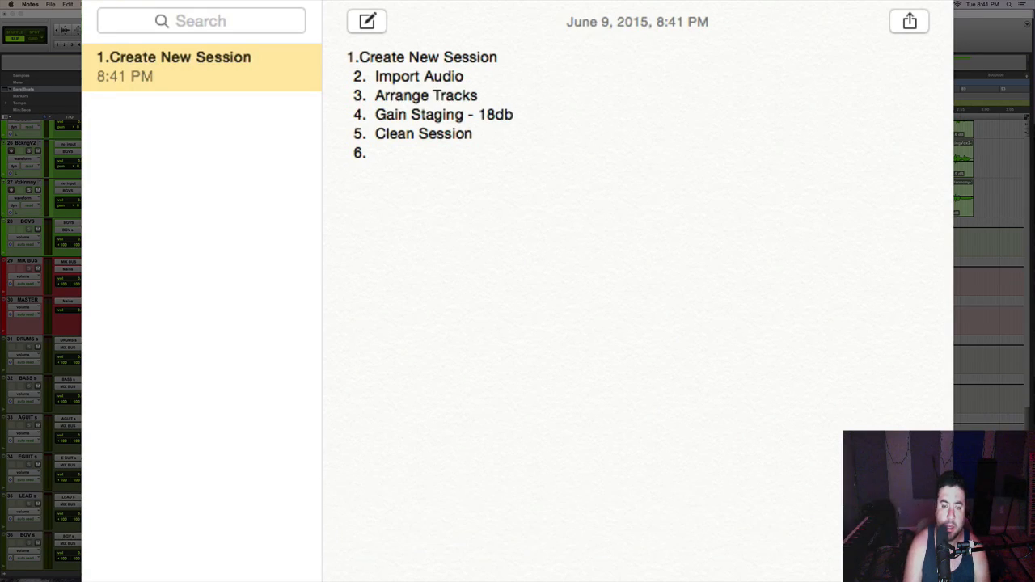
type("fs")
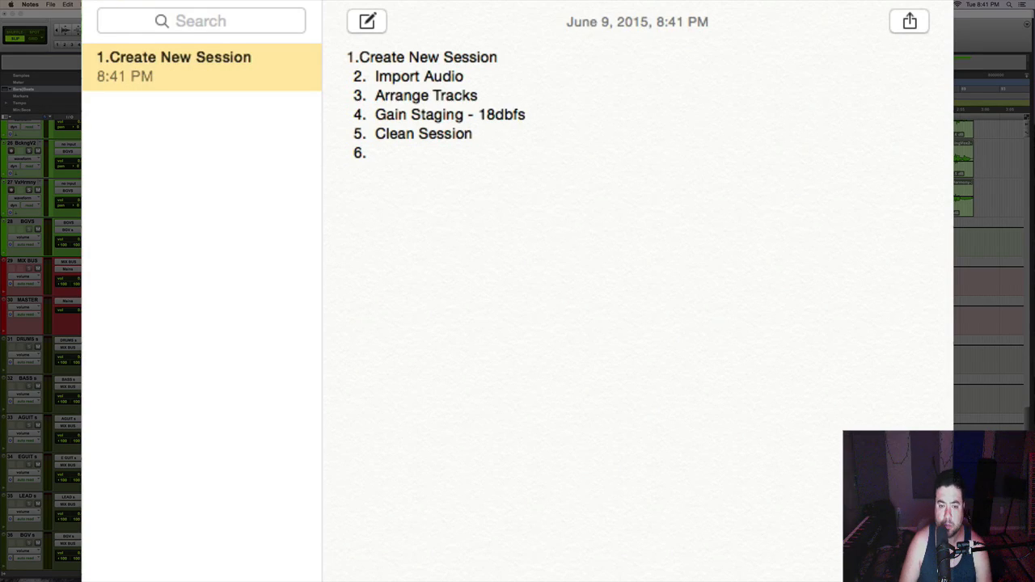
type("= ")
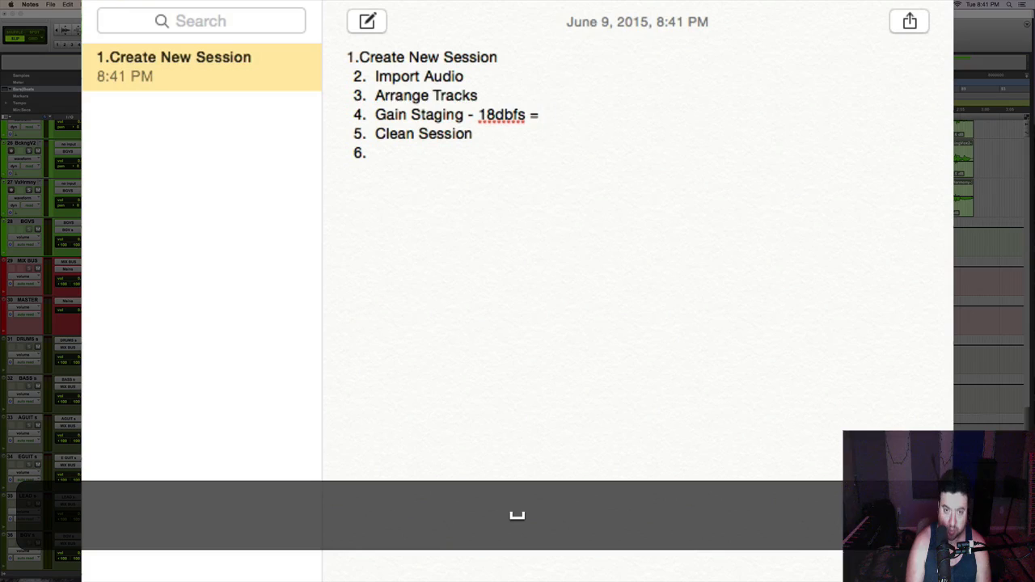
type("0")
key("BackSpace")
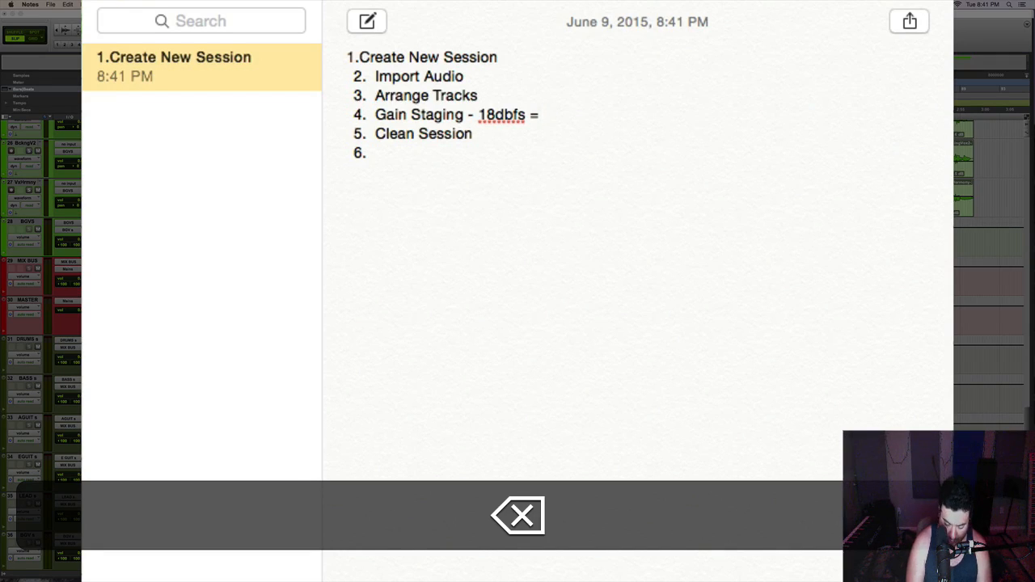
type("0 VU")
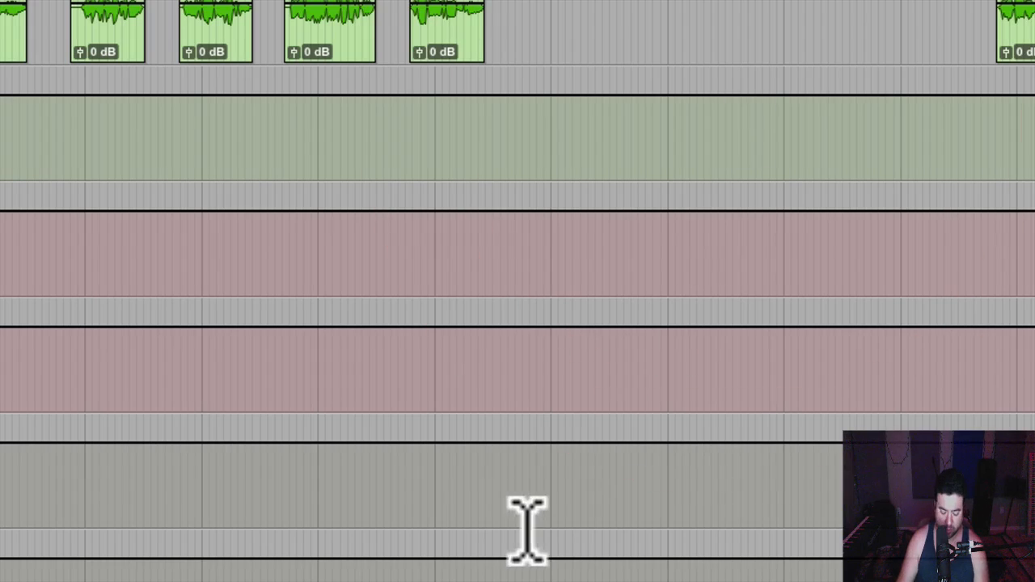
Step: Save the session in Pro Tools, and switch to the Mix window and back to the Edit window
key("super+s")
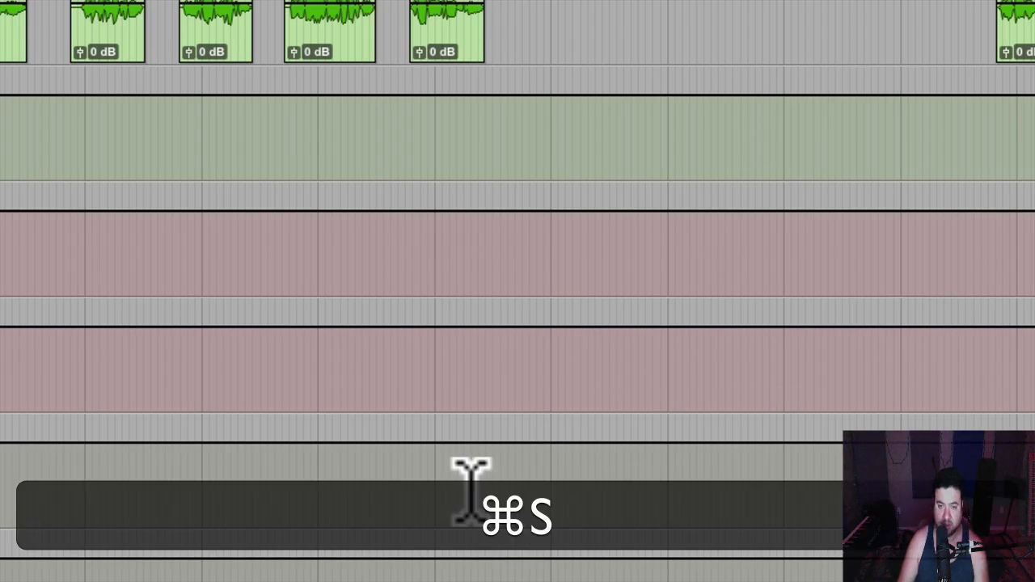
key("super+equal")
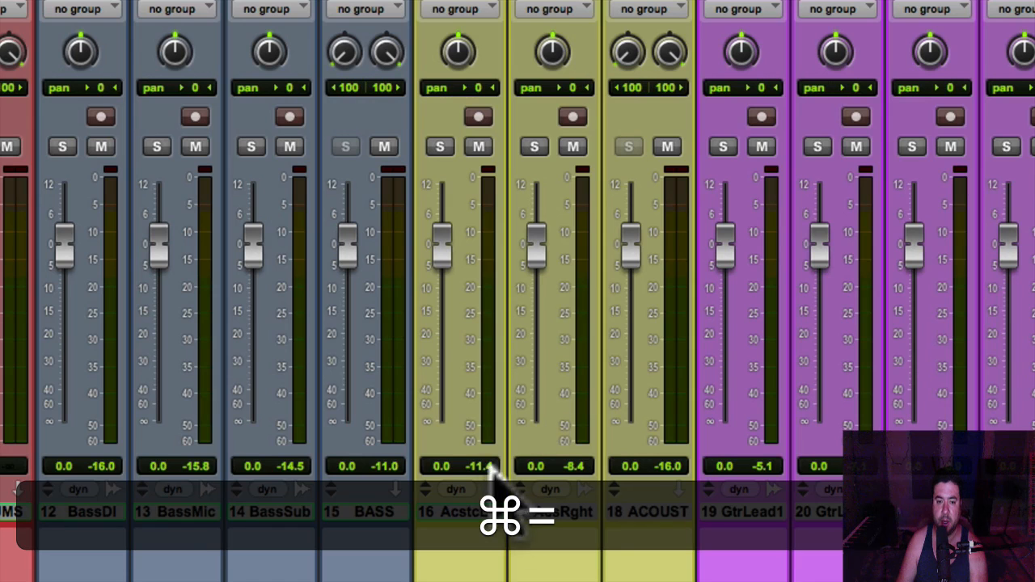
key("super+equal")
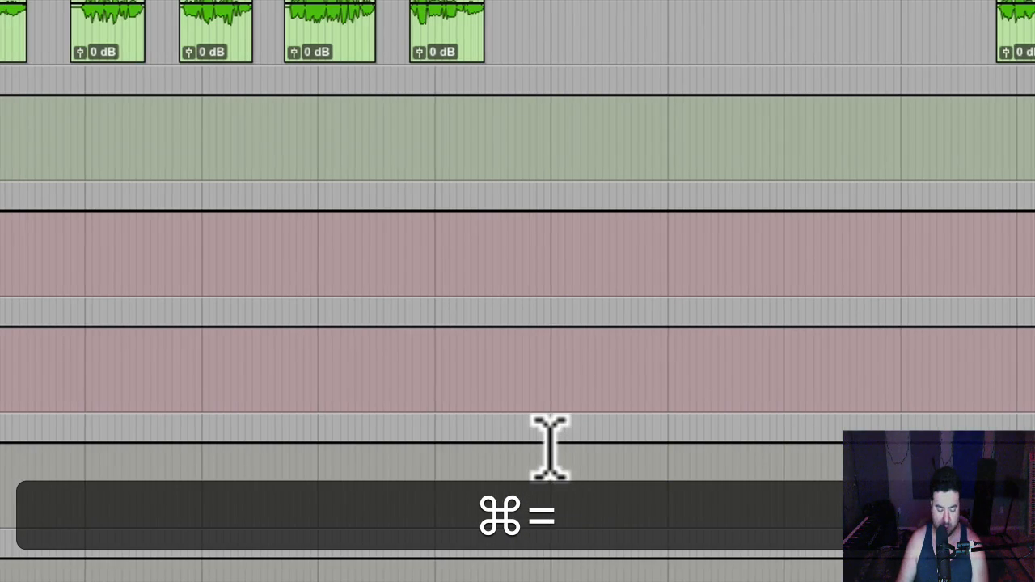
Step: Switch to the note and close the Finder window of the wavs folder
key("super+Tab")
left_click_drag(553, 16, 591, 1)
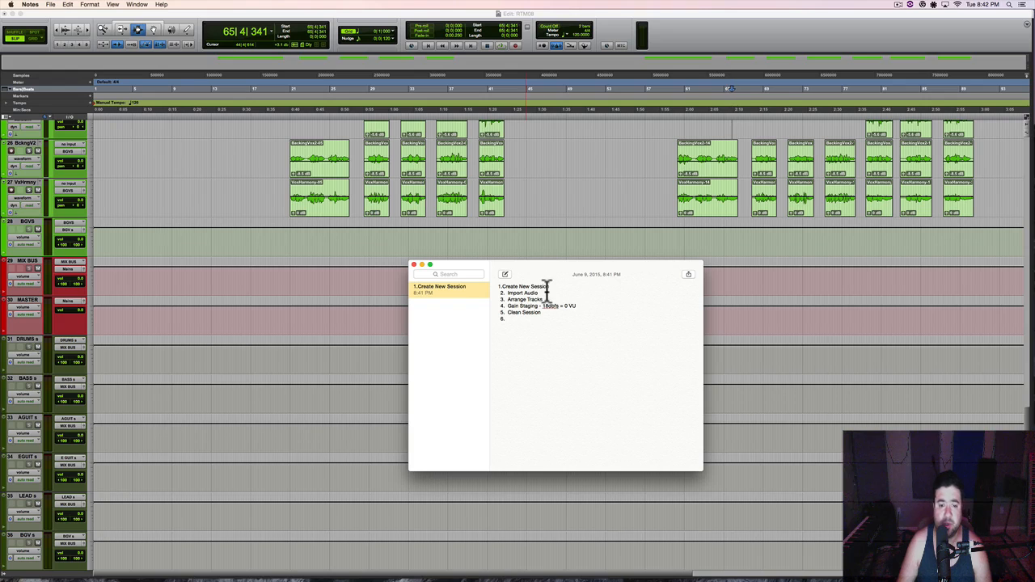
left_click(207, 576)
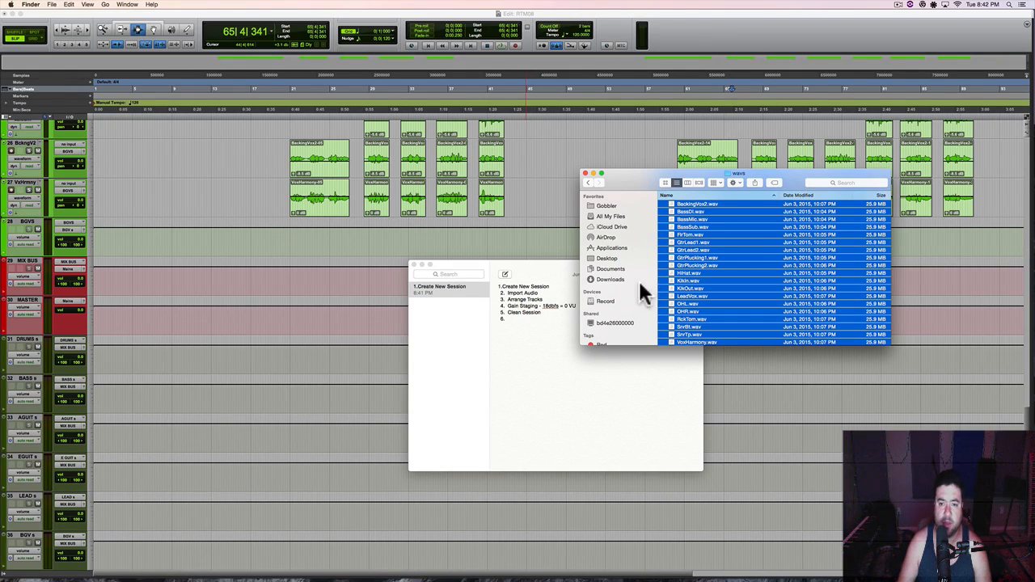
left_click(586, 173)
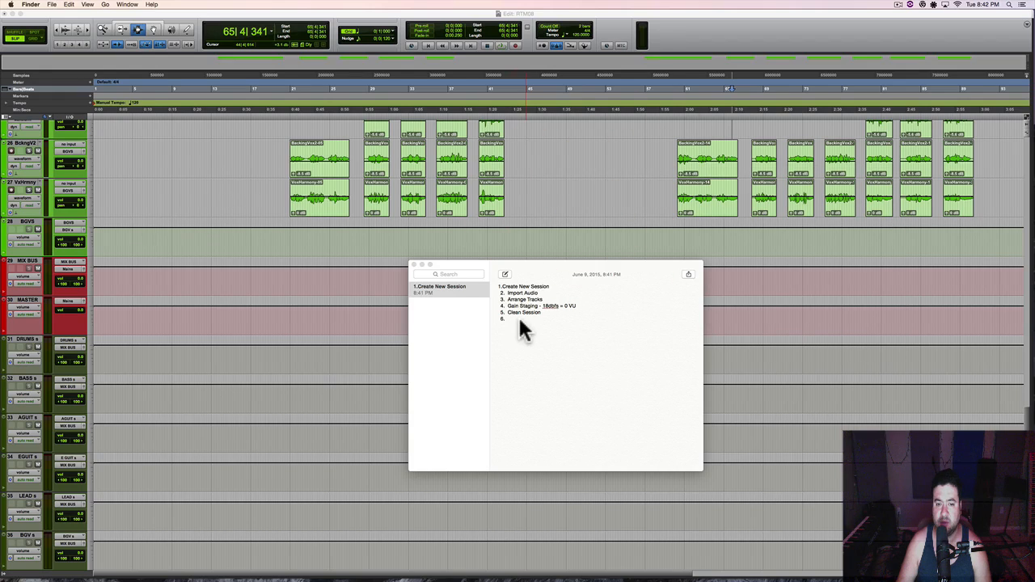
Step: Show the track and group lists in the Pro Tools Edit window and select the AGUIT s track
left_click(3, 574)
left_click(3, 573)
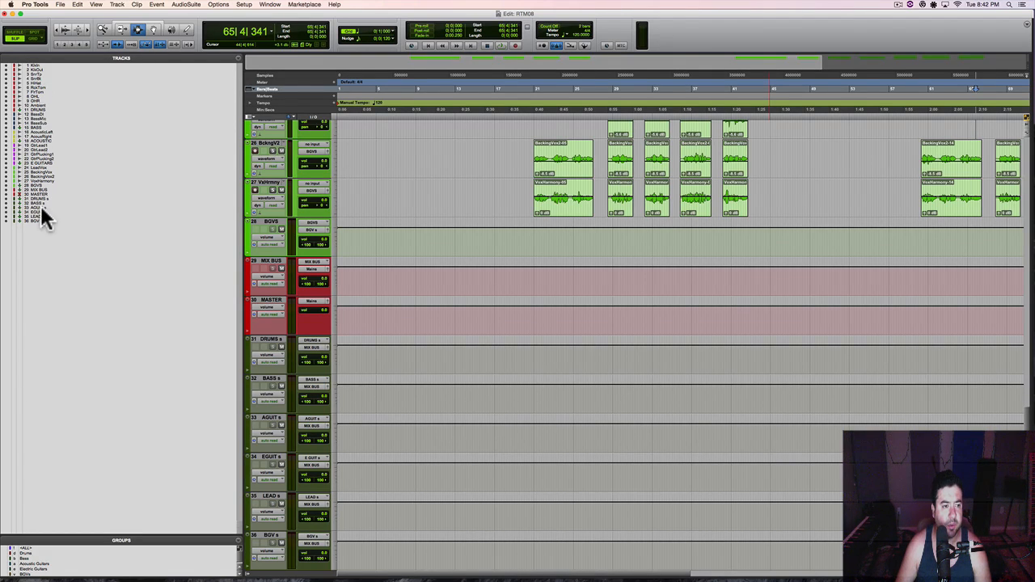
mouse_move(42, 207)
left_mouse_down()
mouse_move(41, 127)
mouse_move(37, 205)
left_mouse_up()
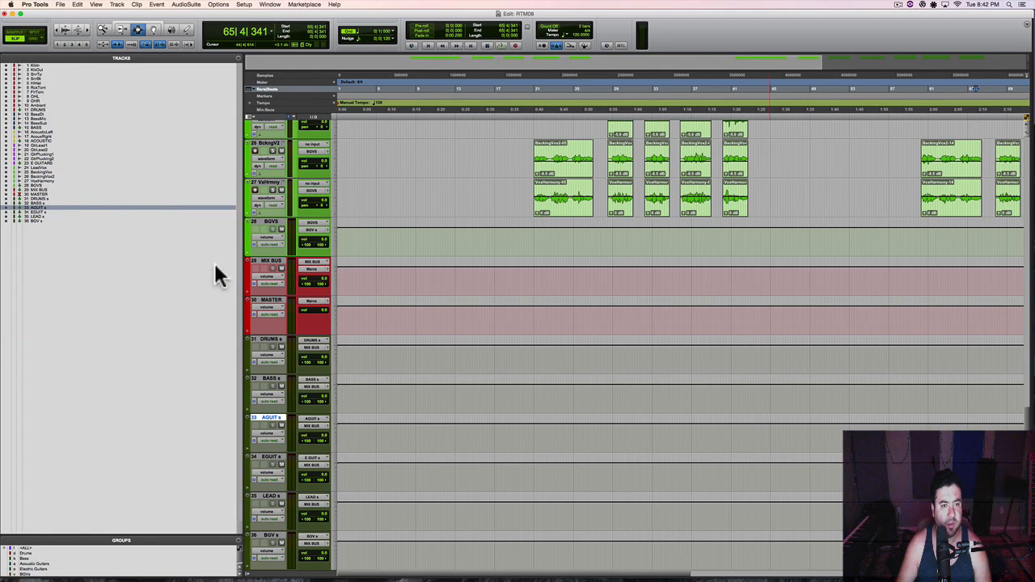
Step: Select the acoustic guitar tracks 16 to 18 in the Mix window, and return to the Edit window
key("super+equal")
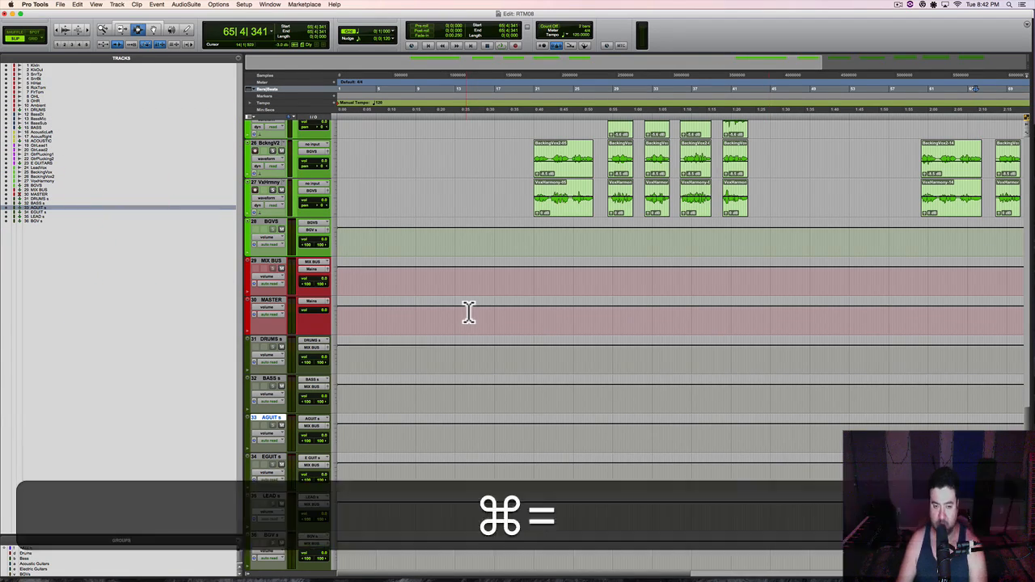
left_click(495, 369)
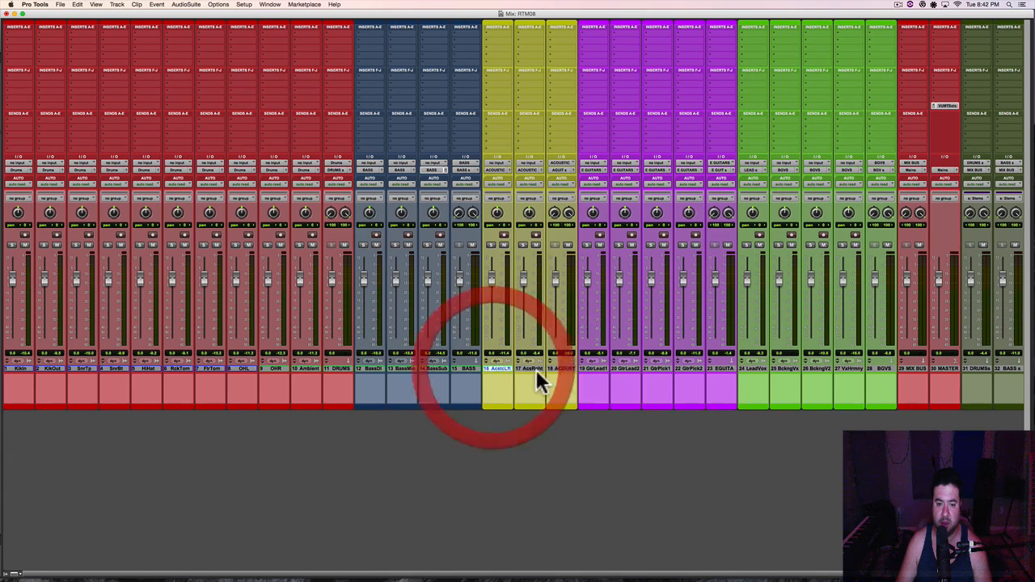
left_click(556, 369, "shift")
mouse_move(490, 368)
left_mouse_down()
mouse_move(370, 363)
mouse_move(428, 377)
mouse_move(494, 375)
left_mouse_up()
key("super+equal")
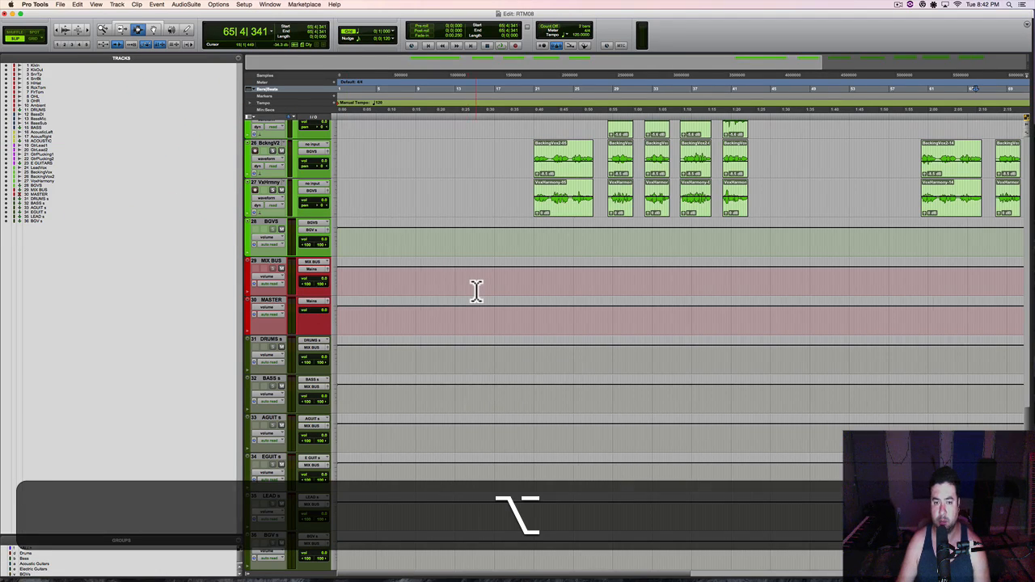
Step: Switch to the note and place the text cursor after "Clean Session"
scroll(475, 287, "right", 6)
key("super+Tab")
key("super+Tab")
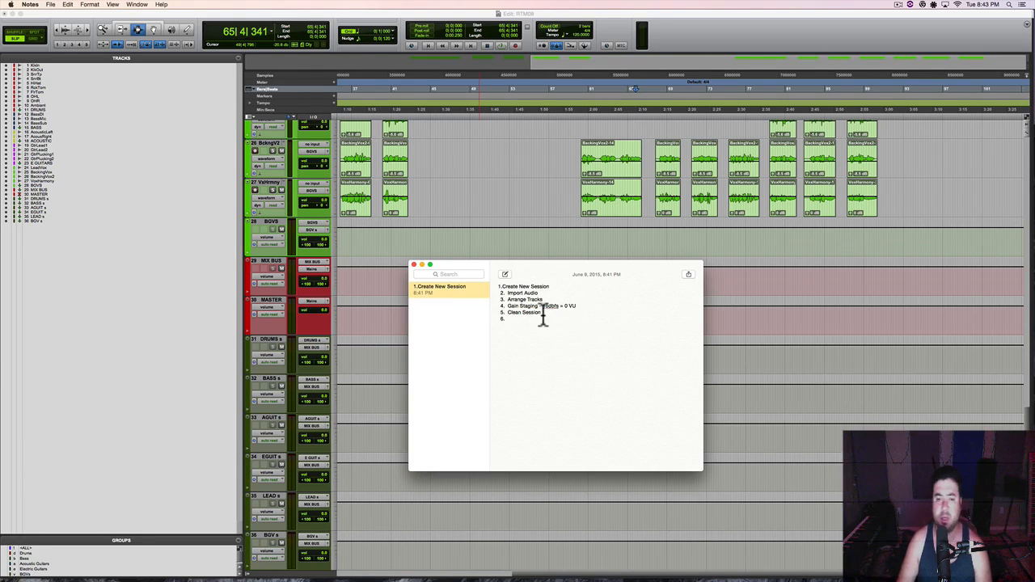
left_click(546, 313)
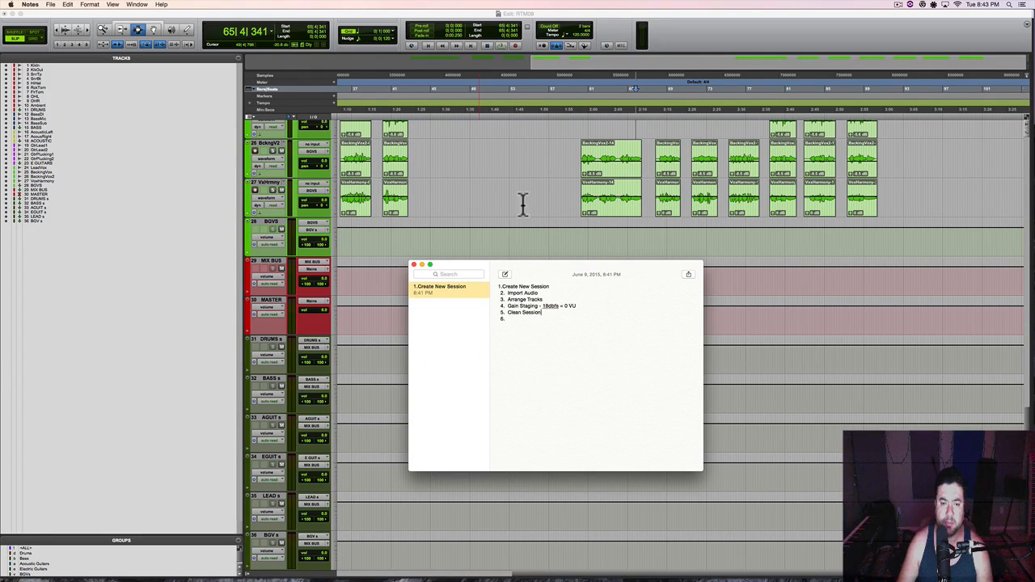
Step: Hide the track and group lists in the Pro Tools Edit window and zoom out to show the whole session
scroll(521, 206, "up", 10)
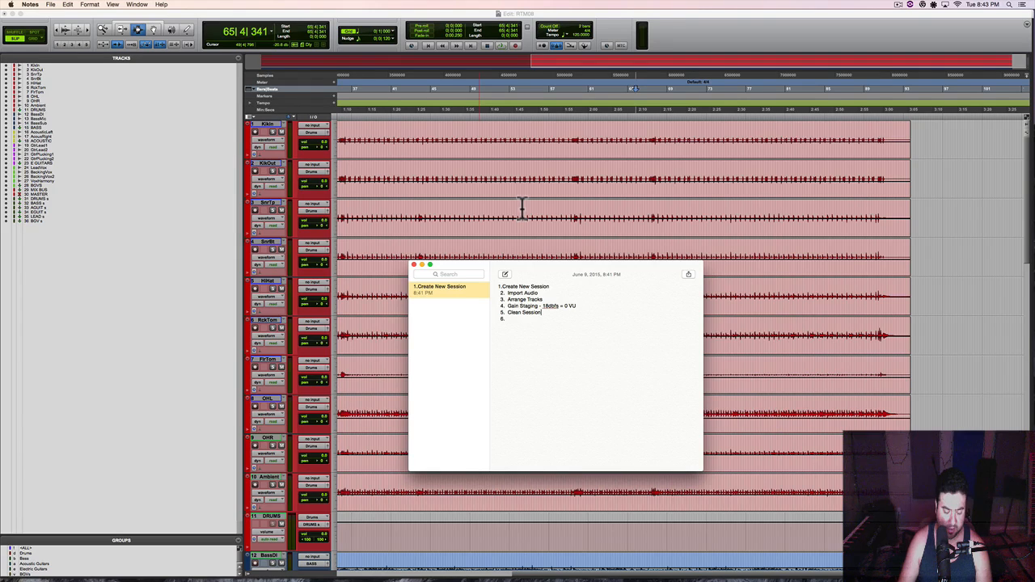
left_click(247, 573)
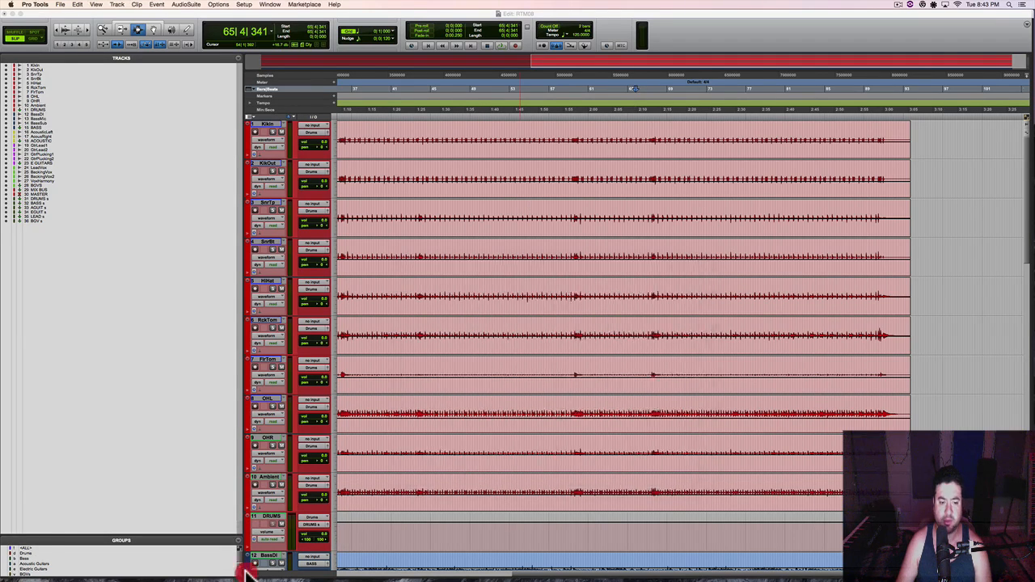
left_click(247, 573)
key("alt+a")
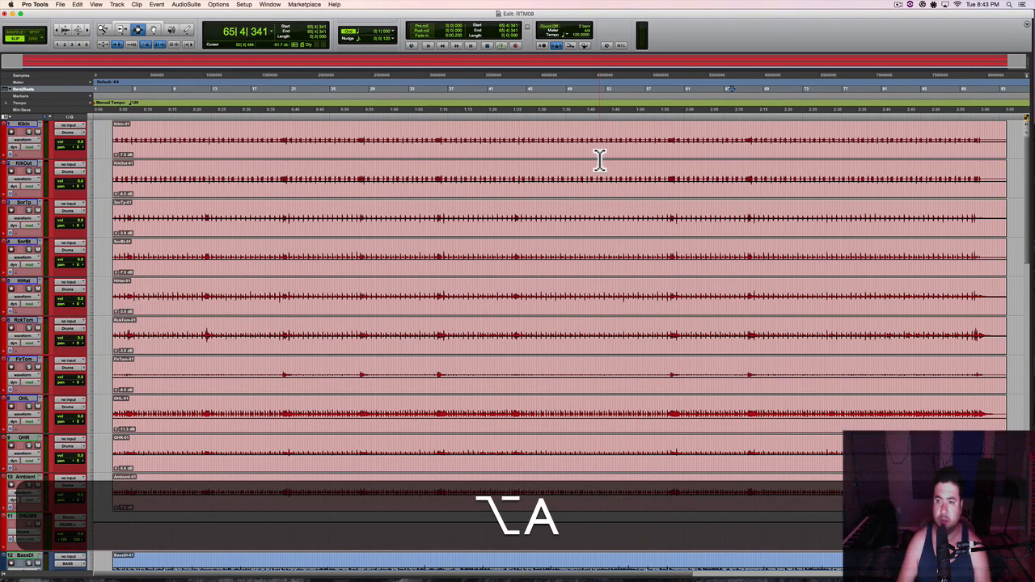
Step: Look through the cleaned tracks from vocals back to drums, and place the edit cursor on FlrTom near bar 12
scroll(601, 161, "down", 10)
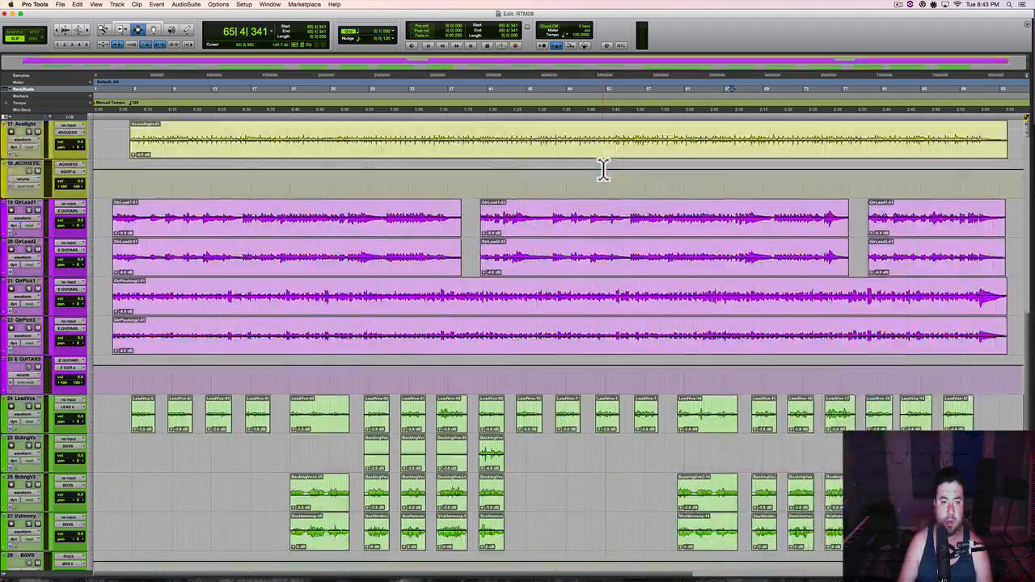
scroll(603, 169, "down", 5)
scroll(604, 167, "up", 20)
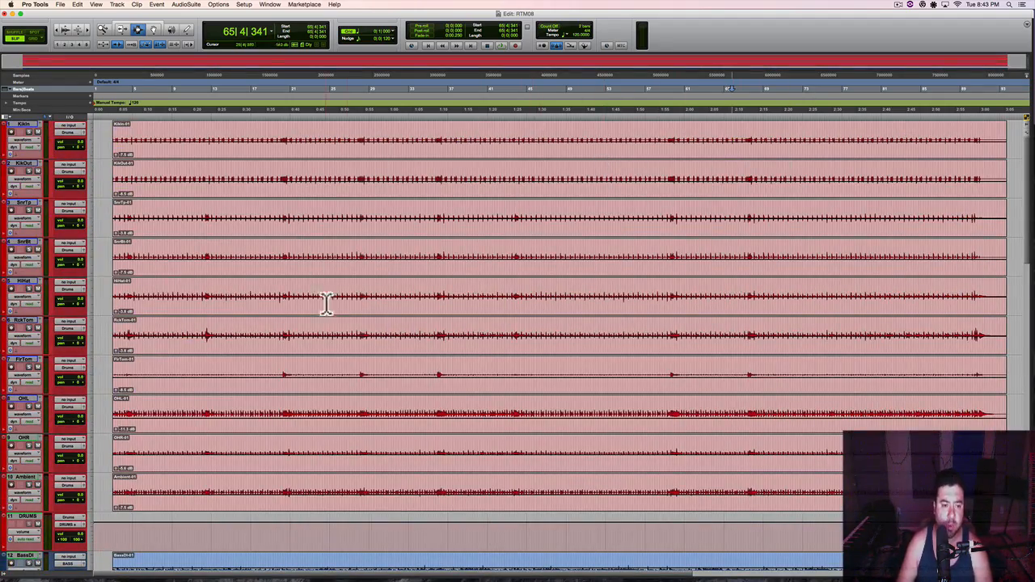
left_click(204, 377)
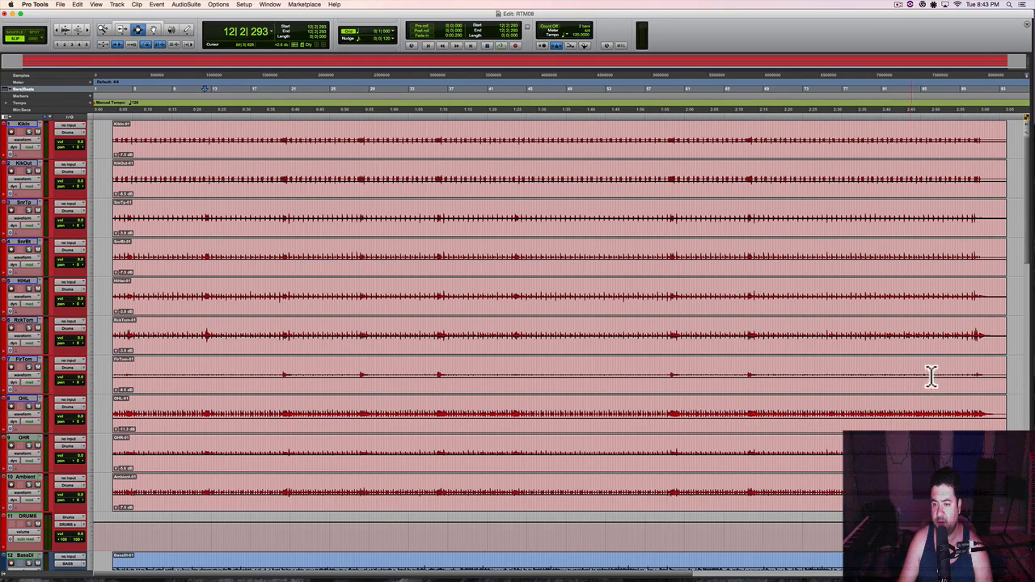
Step: Switch to the note and delete the stray character after "Clean Session"
key("super+Tab")
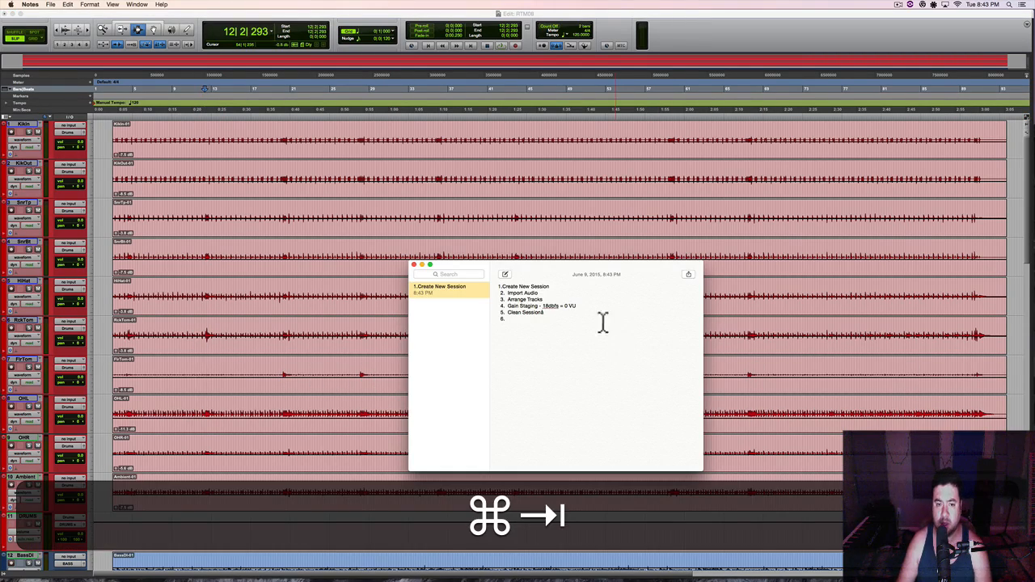
left_click(549, 318)
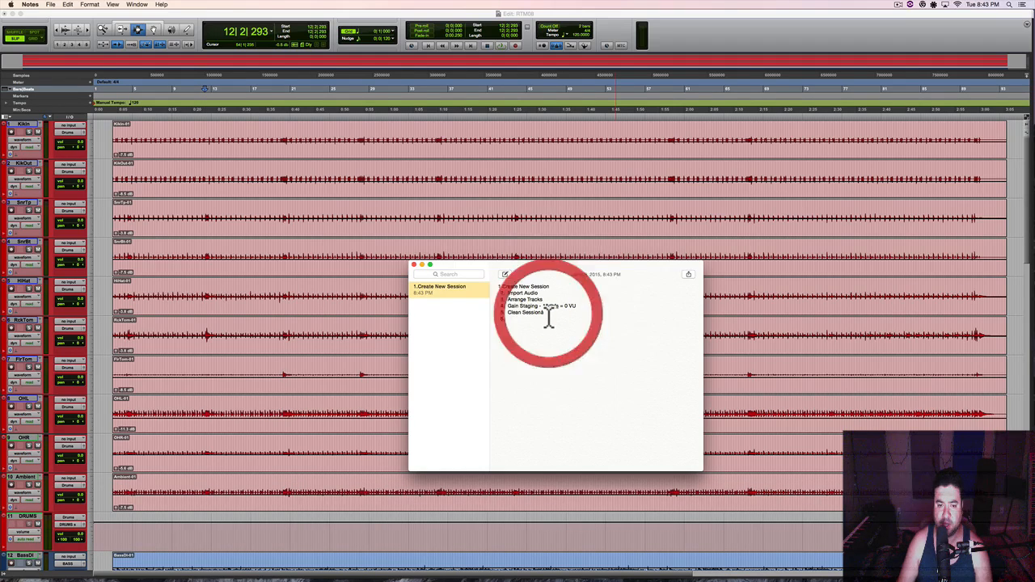
key("BackSpace")
Step: Enter "Created Buses" as item 6 of the numbered list
left_click(521, 330)
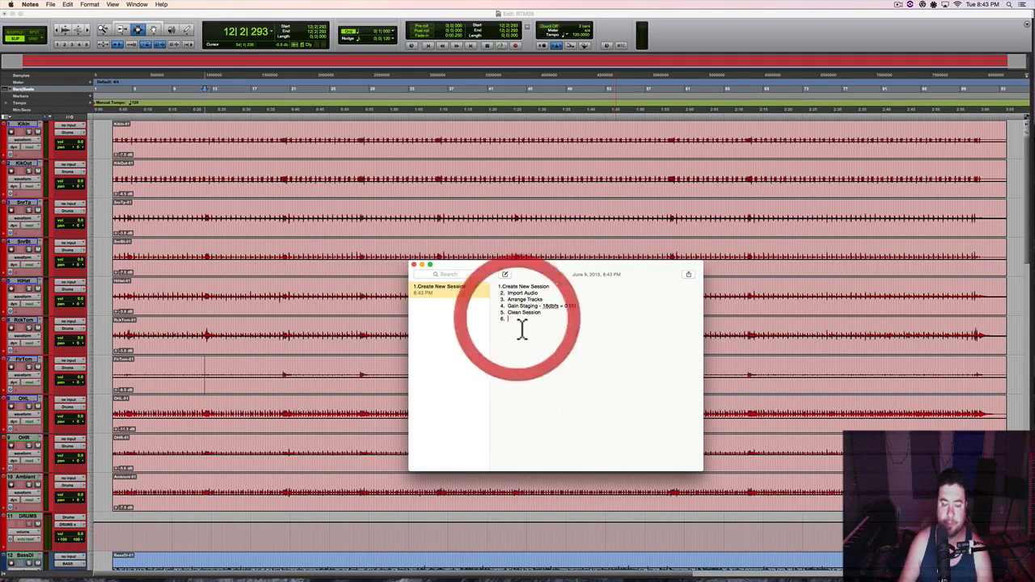
type("Created ")
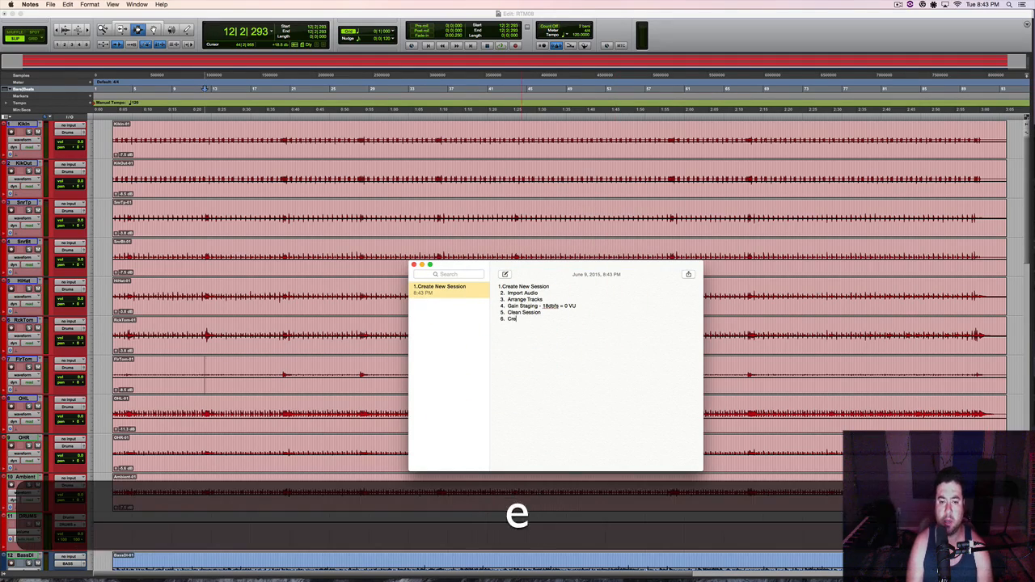
type("Buses")
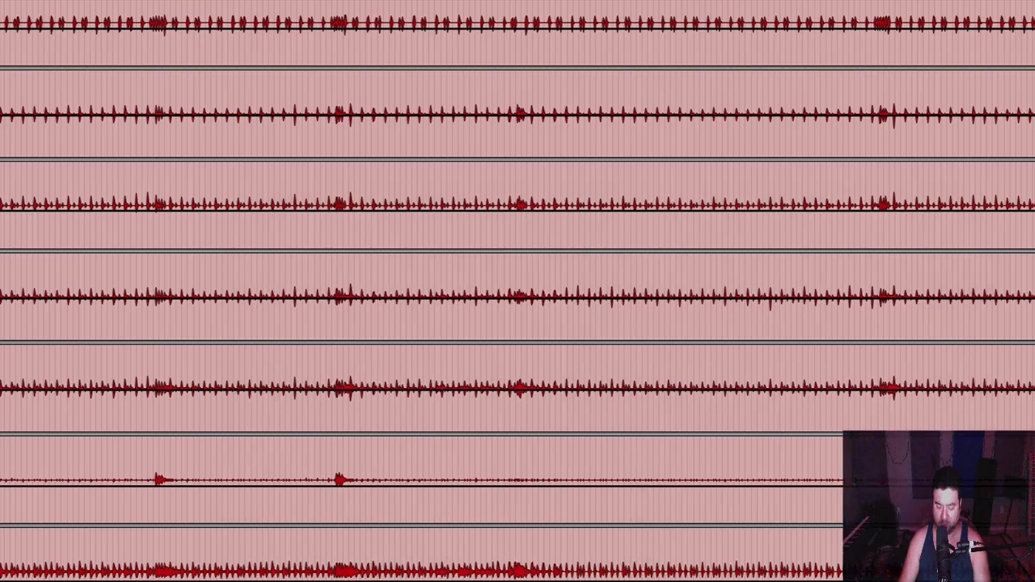
Step: Select the drum tracks through Ambient in the Pro Tools Mix window, view their bus output choices, and return to the Edit window
key("super+equal")
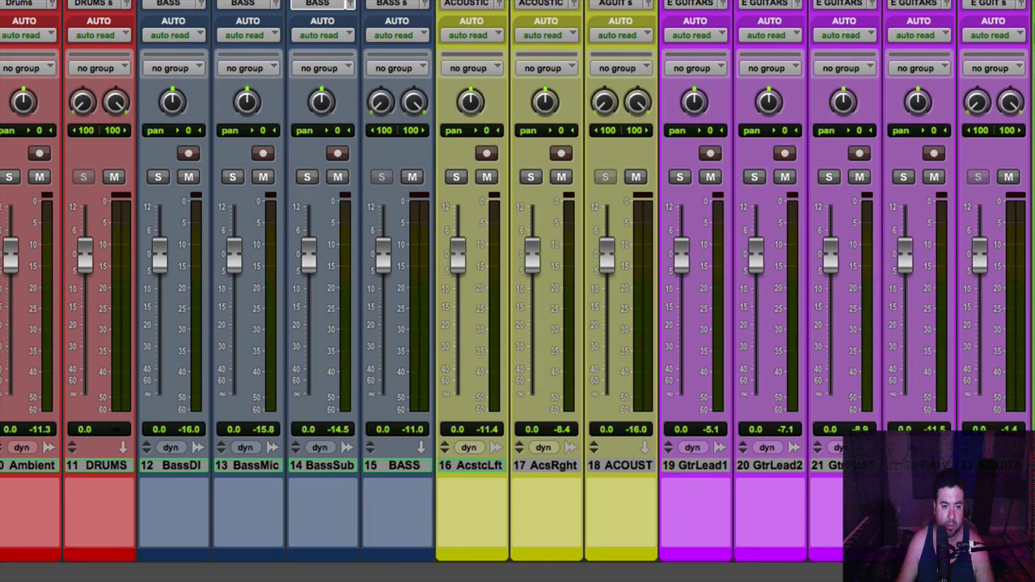
left_click(18, 464, "shift")
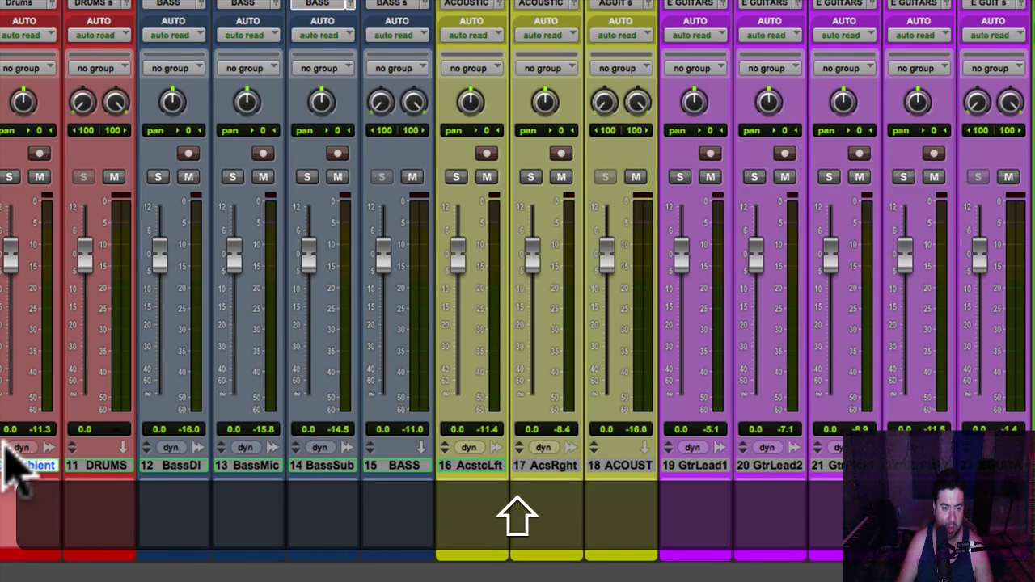
left_click(24, 3, "alt+shift")
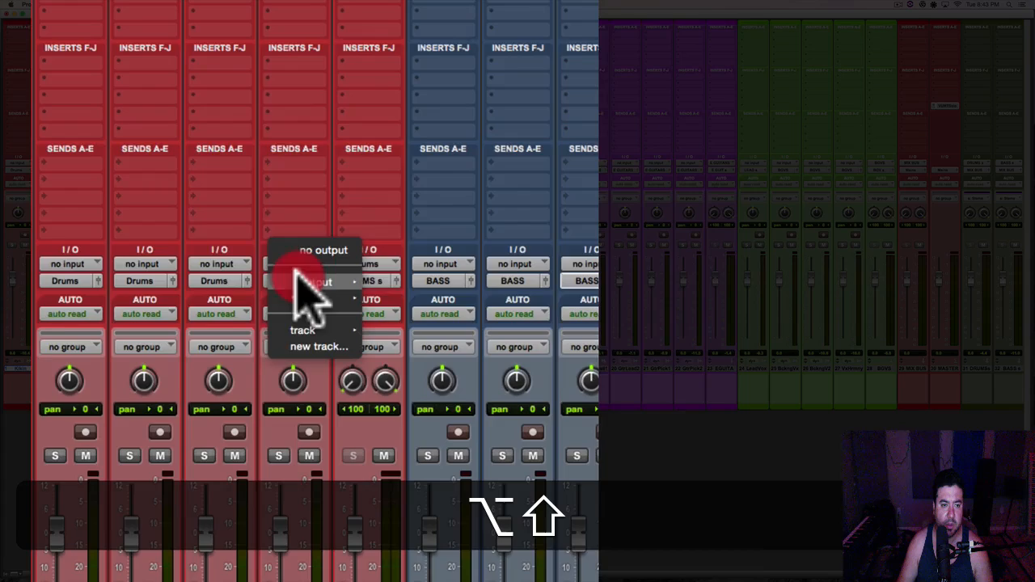
mouse_move(310, 298)
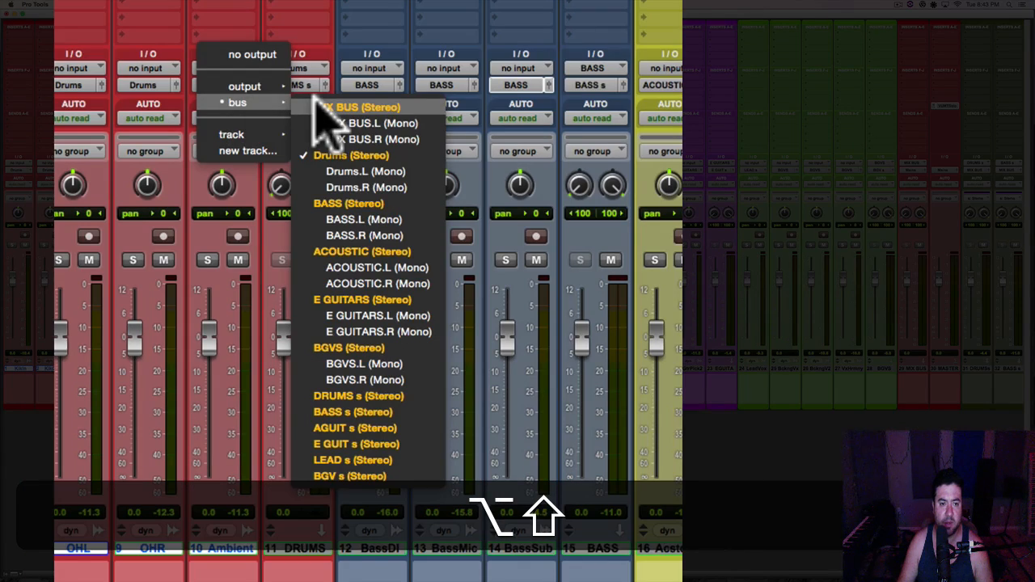
left_click(319, 107, "alt+shift")
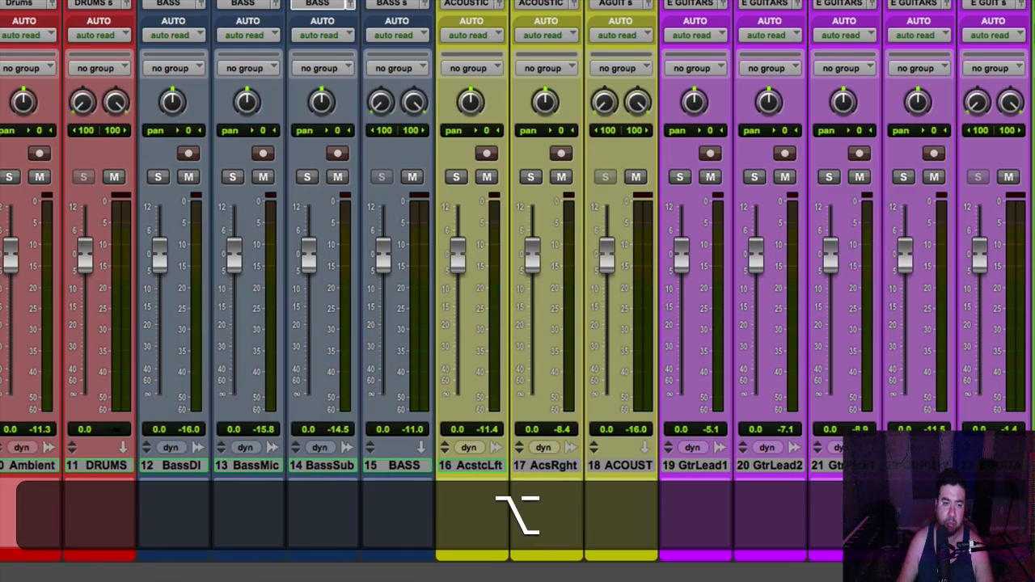
key("super+equal")
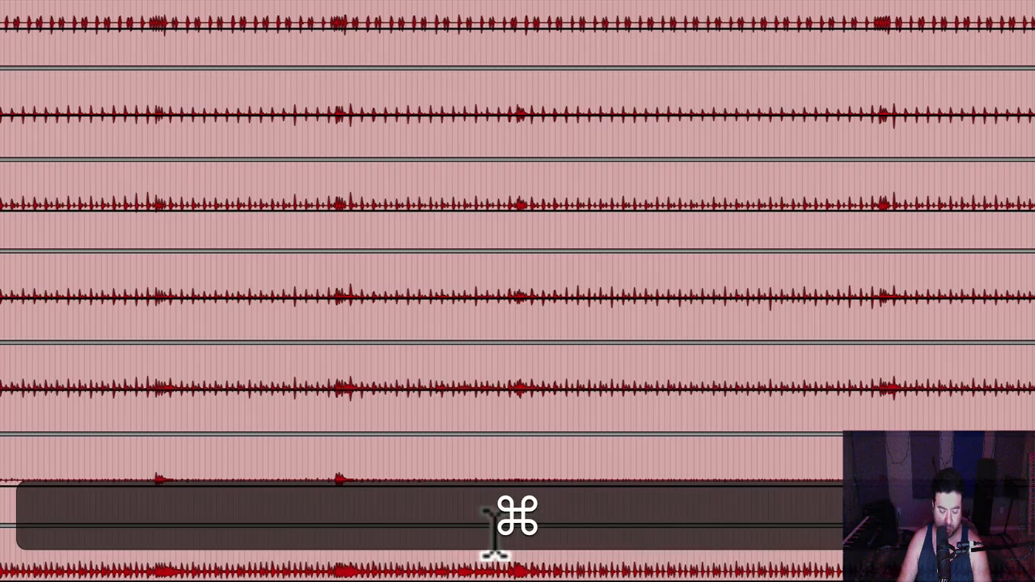
Step: Add "Stems ( Fab Dupont )" as item 7 of the numbered list in the note
key("super+Tab")
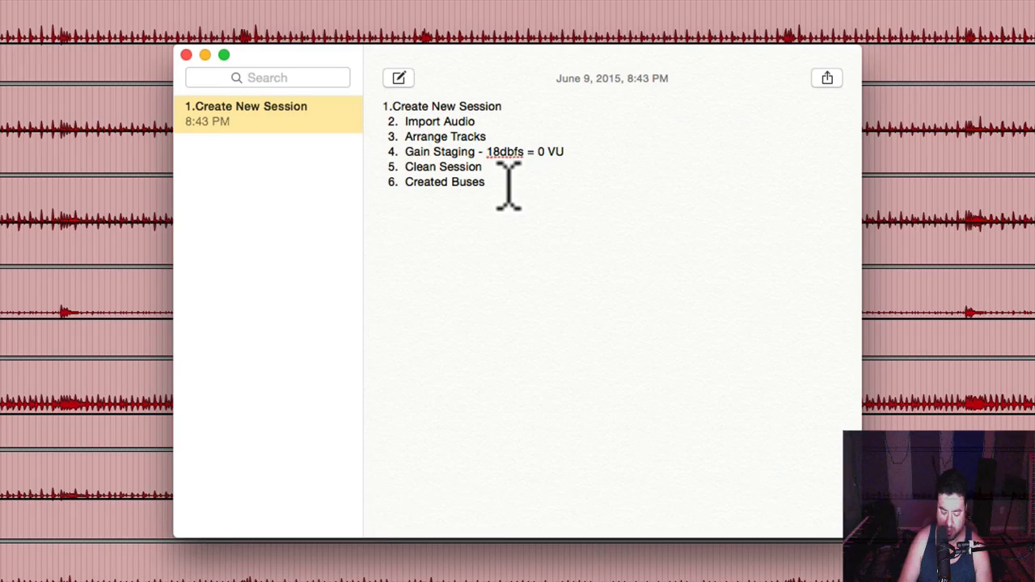
left_click(510, 186)
key("Return")
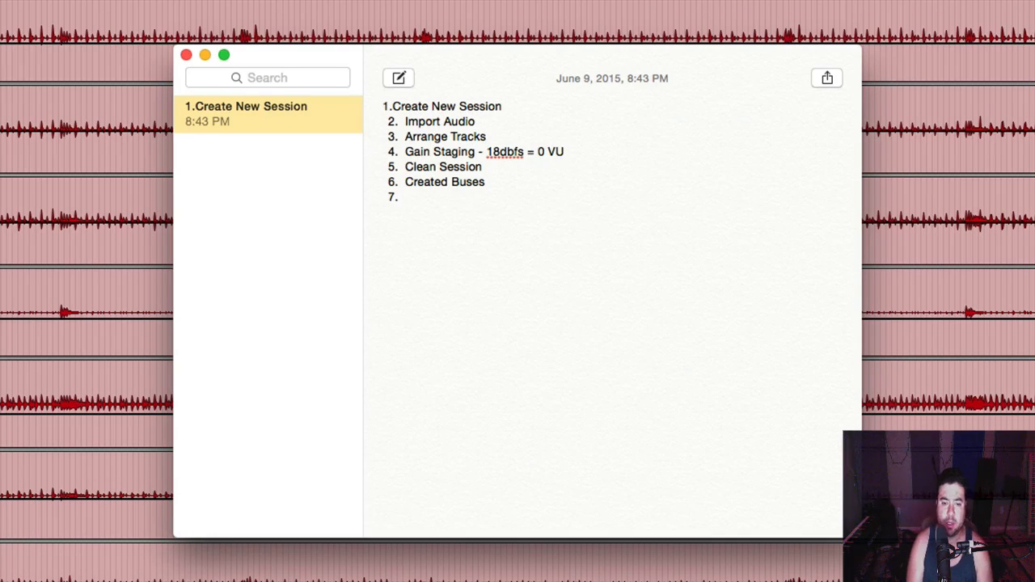
type("Stems")
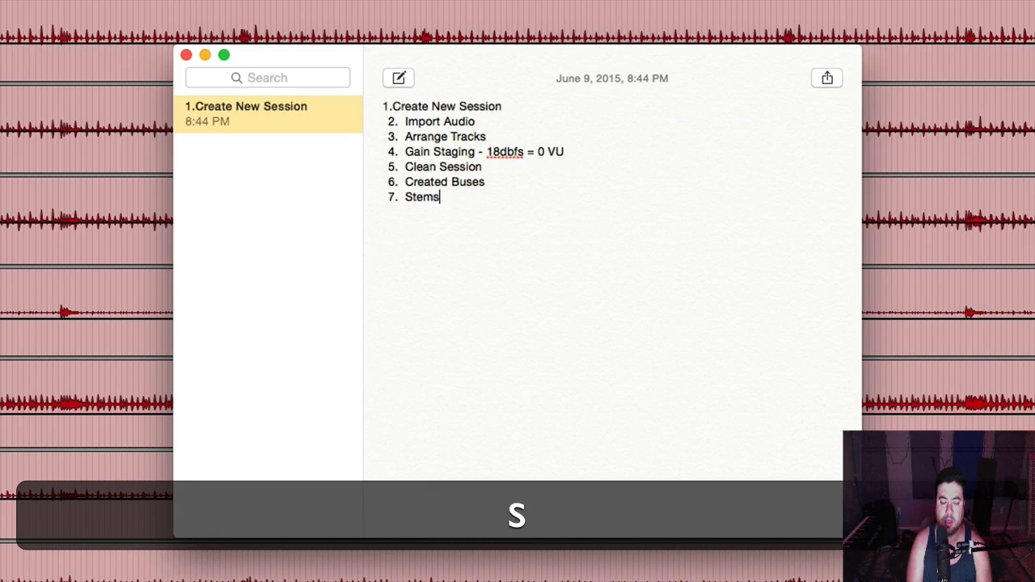
type(" ( Fab")
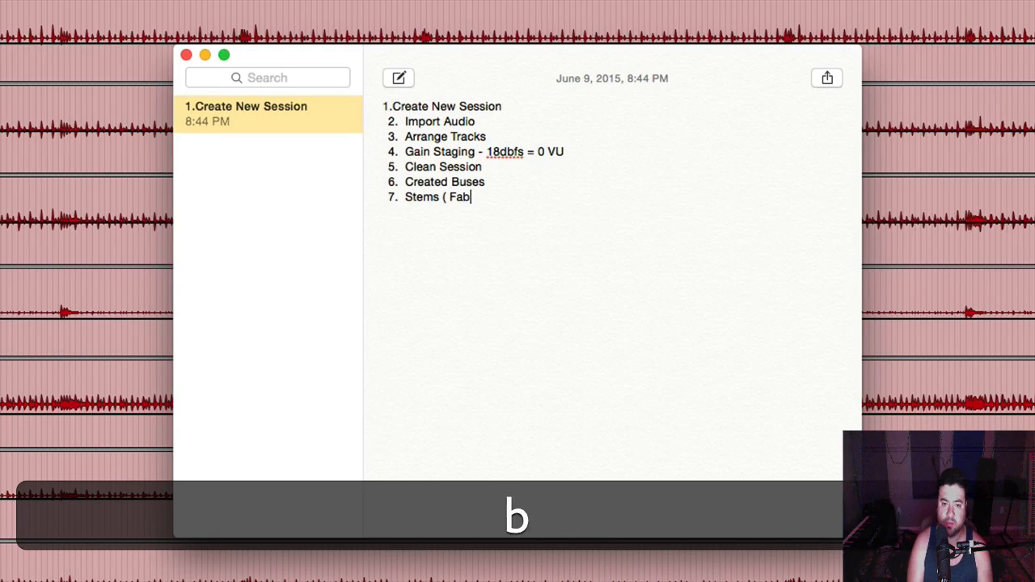
type(" Dupont )")
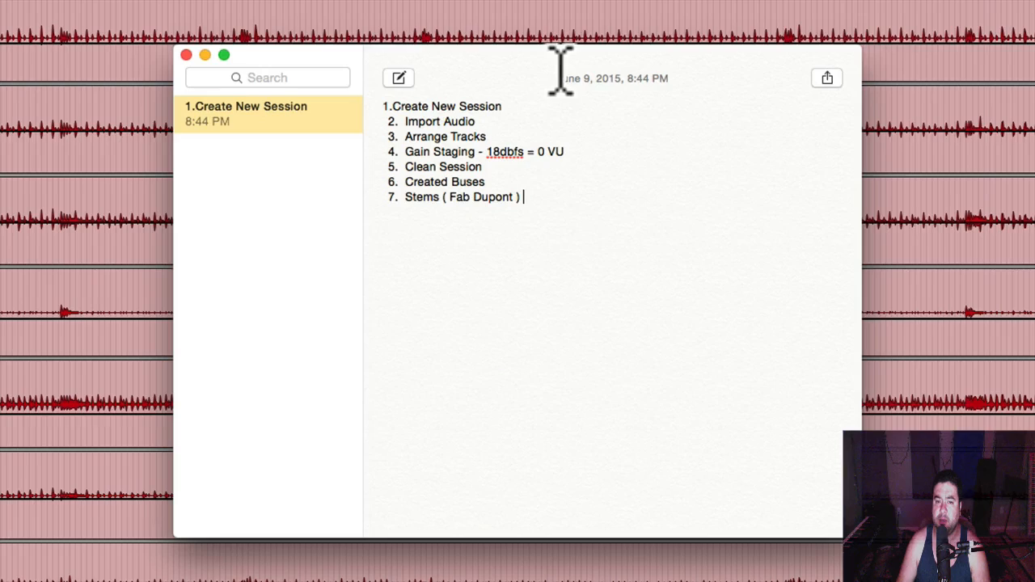
Step: Switch back to Pro Tools and show the Mix window
mouse_move(559, 68)
left_mouse_down()
mouse_move(492, 62)
mouse_move(562, 70)
left_mouse_up()
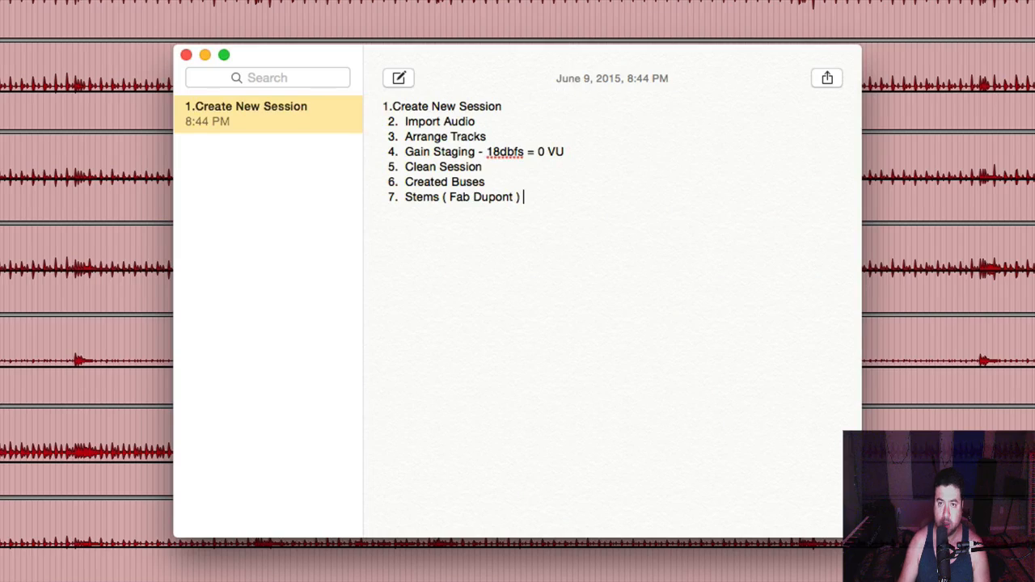
left_click(746, 45)
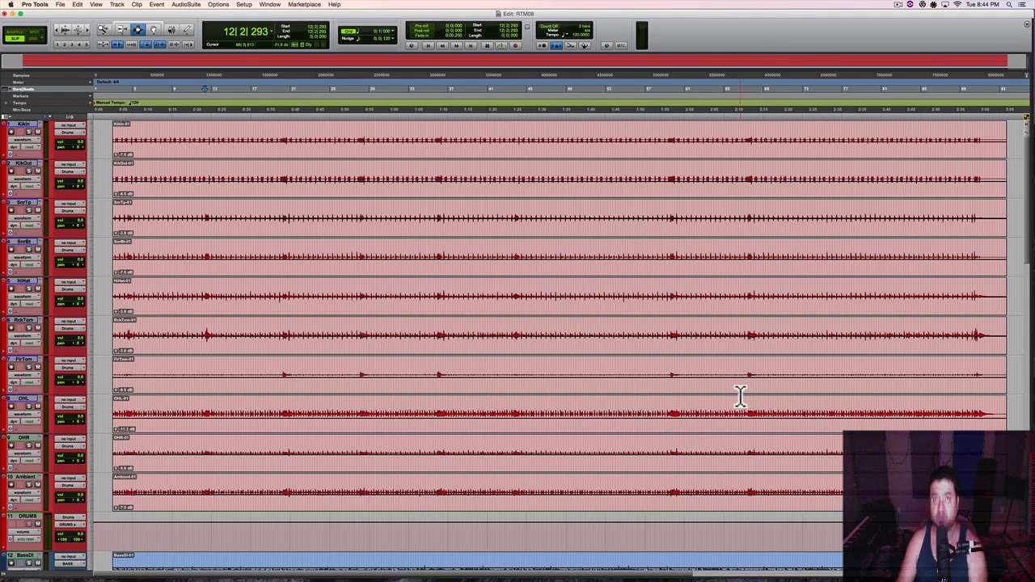
key("super+equal")
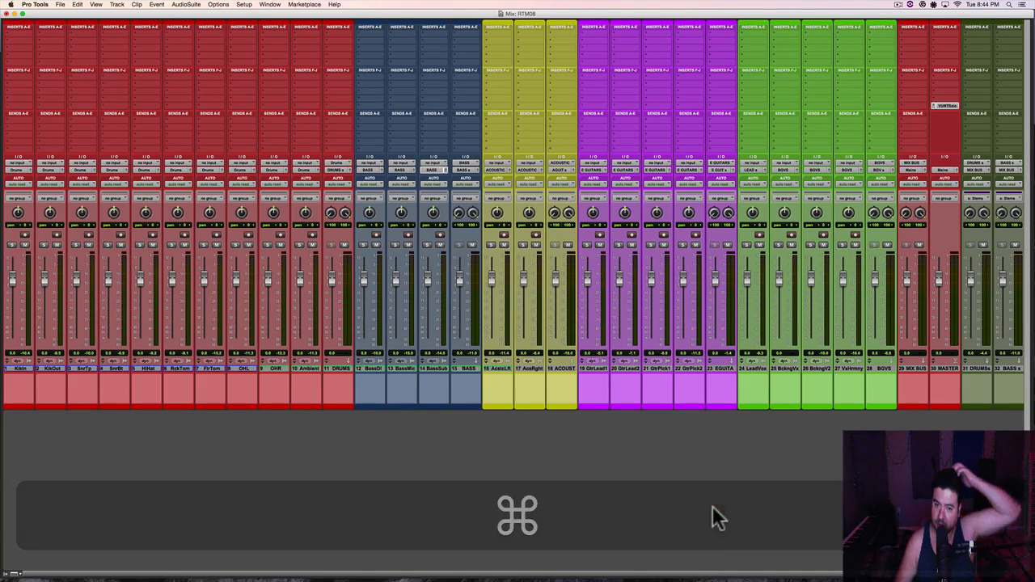
Step: Play the session briefly in the Mix window with the stem auxes in view to check their meters
left_click(716, 477)
scroll(715, 484, "right", 5)
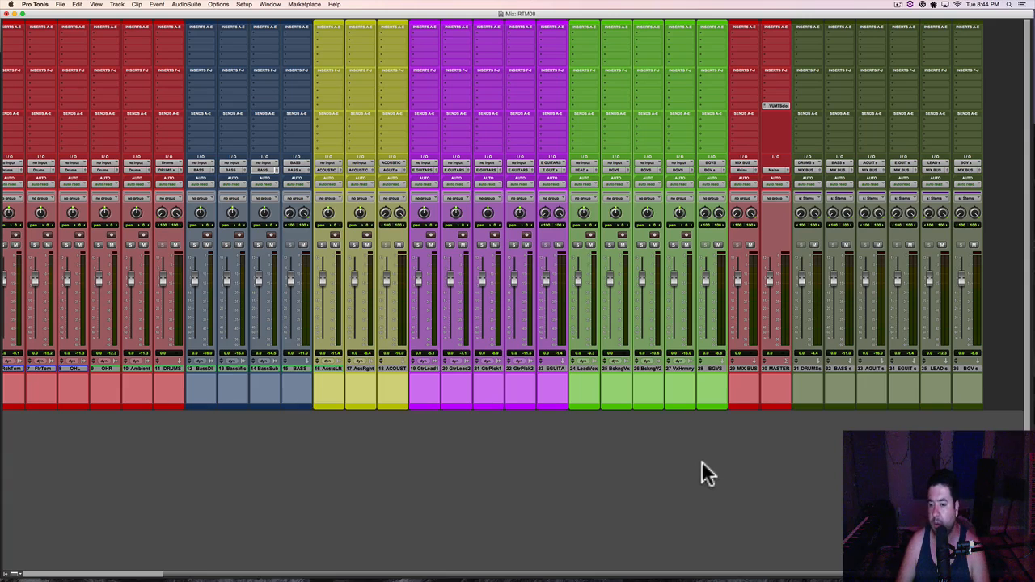
key("space")
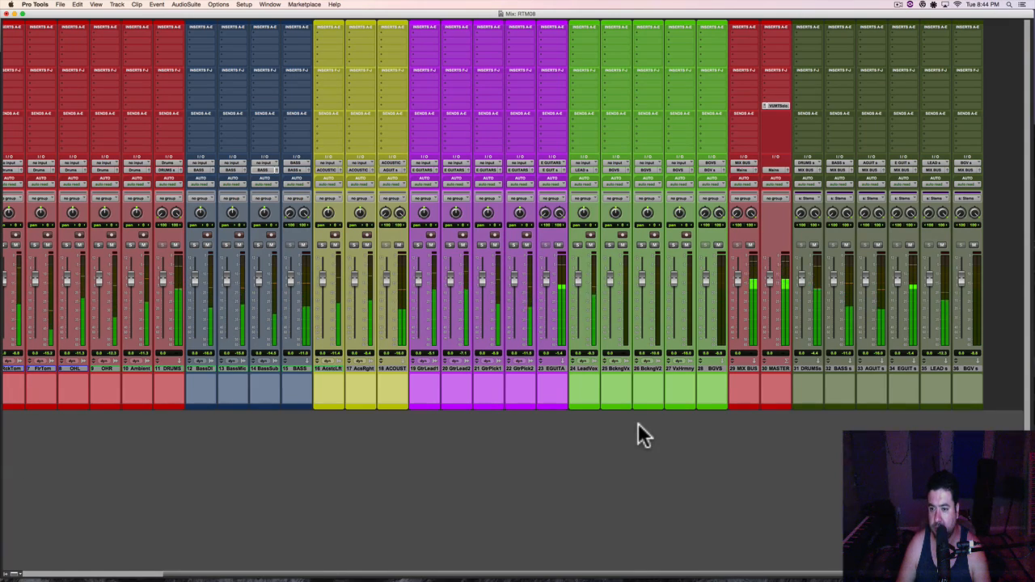
key("space")
Step: Play the session from around bar 61, where the backing vocals sing, and return to the Mix window
key("super+equal")
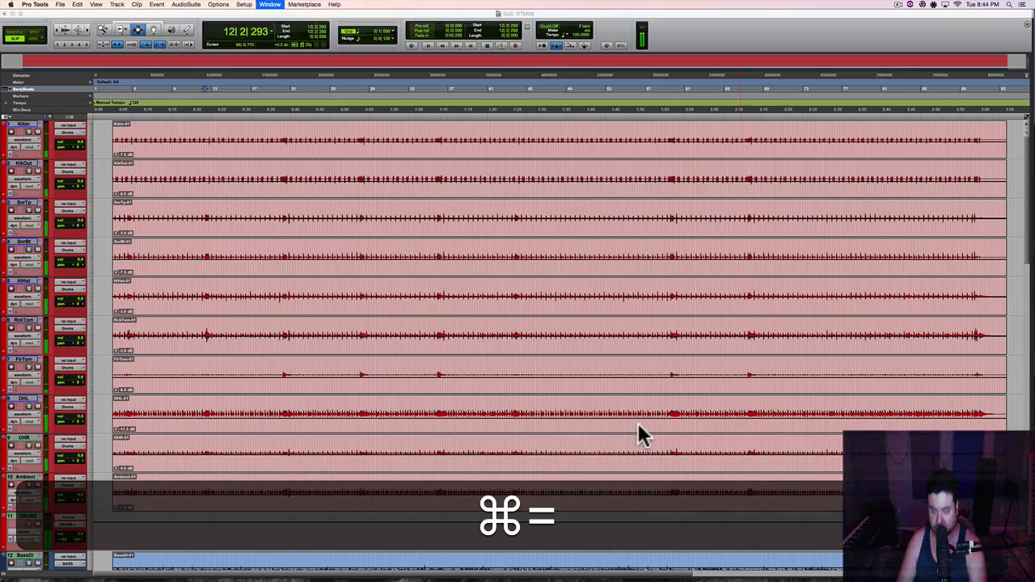
scroll(649, 431, "down", 10)
scroll(688, 334, "up", 10)
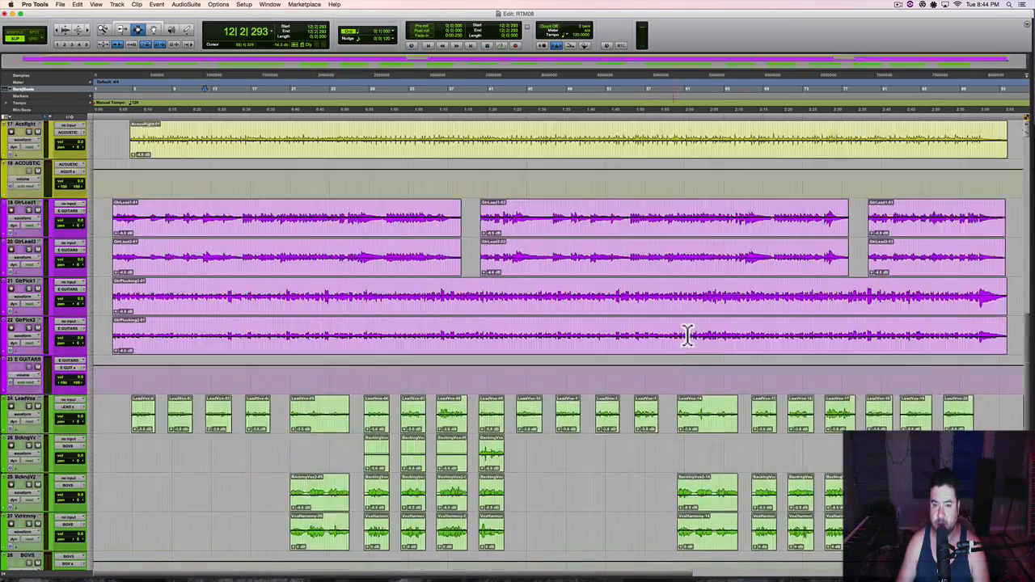
left_click(692, 476)
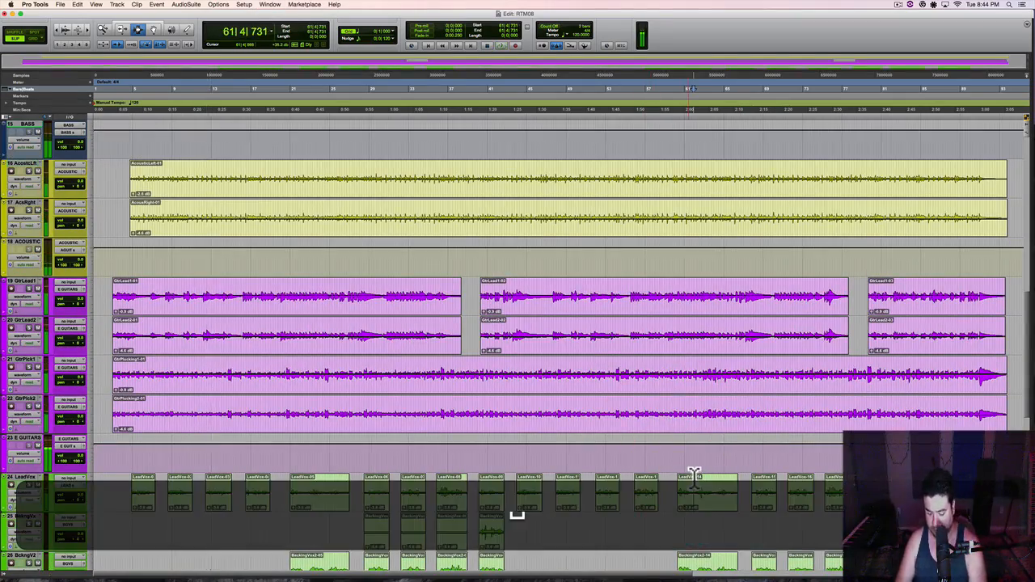
key("super+equal")
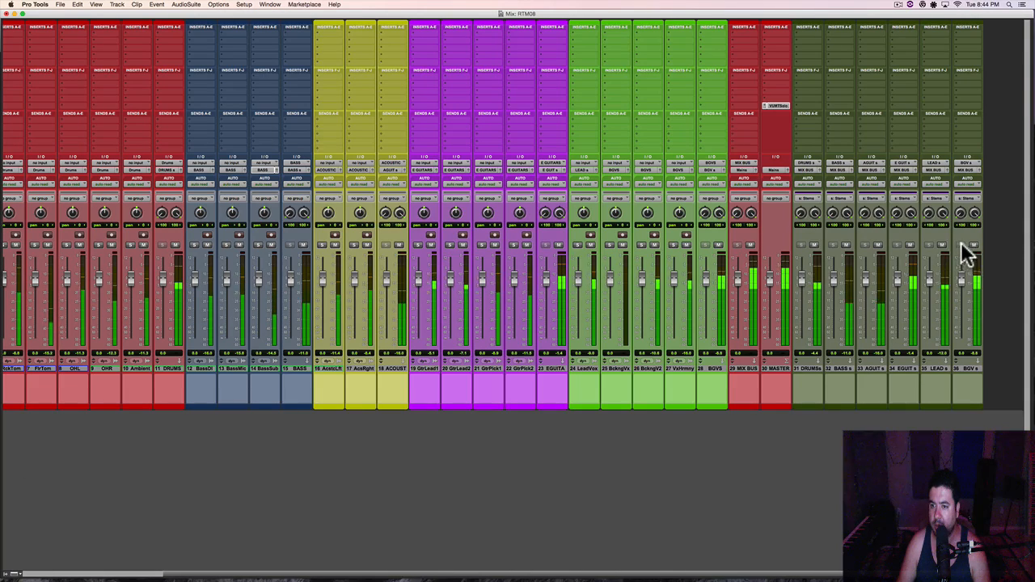
Step: Toggle the mutes on the drum, bass, guitar, lead and background vocal stem auxes during playback to test the stem routing
left_click(973, 245, "ctrl")
left_click(971, 243, "ctrl")
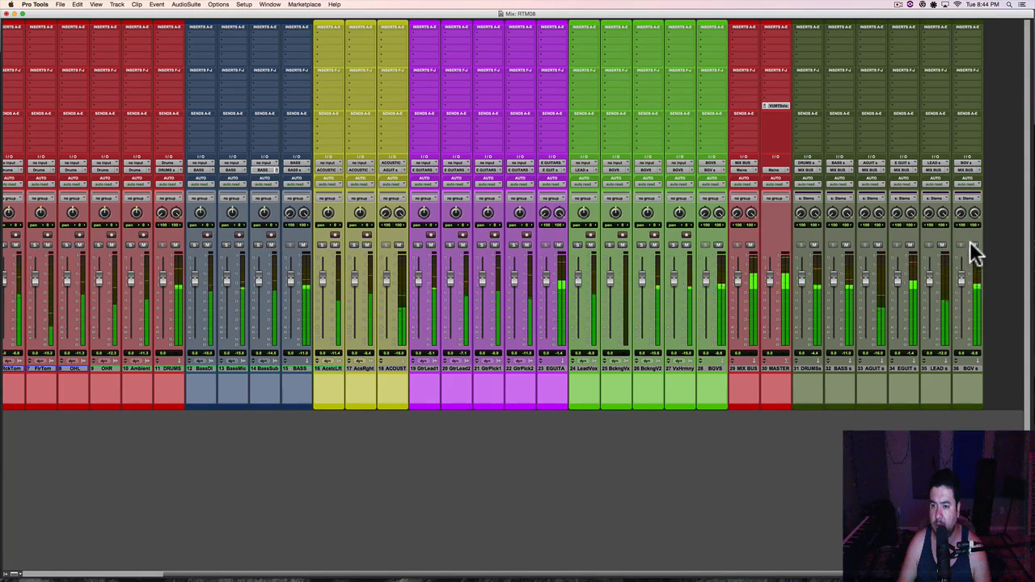
left_click(972, 244)
left_click(972, 244, "ctrl")
left_click(944, 245, "ctrl")
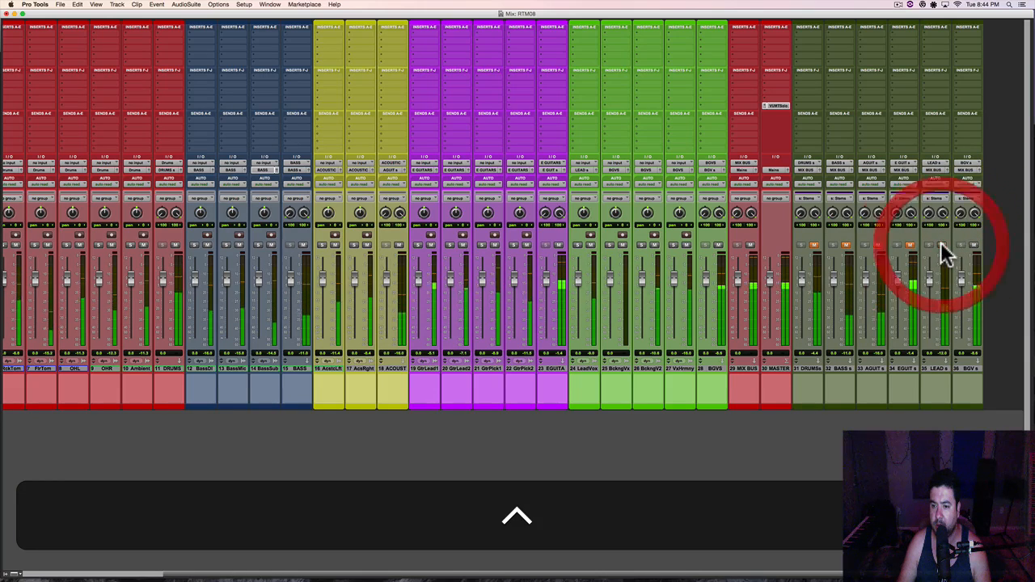
left_click(911, 247, "ctrl")
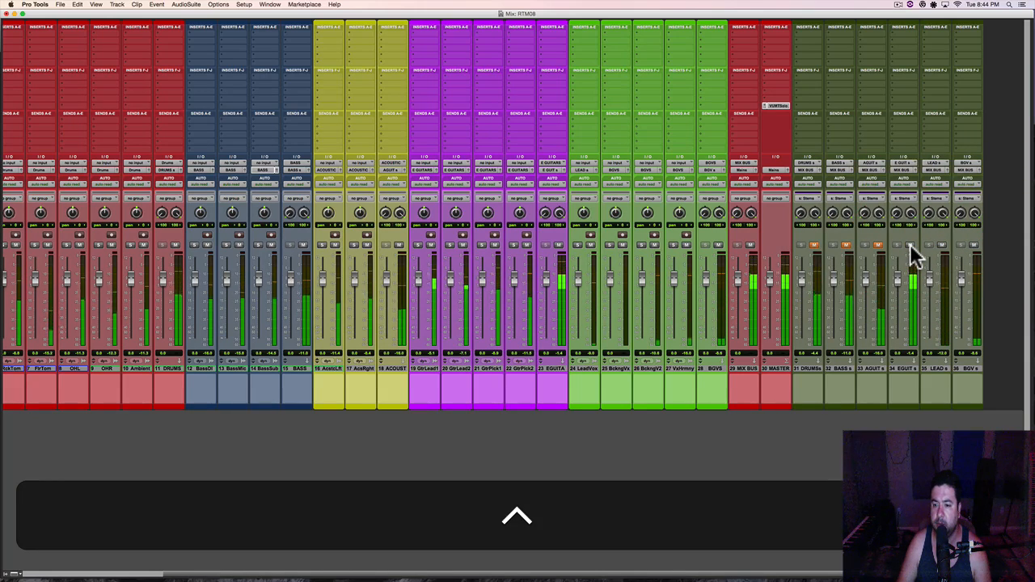
left_click(880, 244, "ctrl")
left_click(912, 246, "ctrl")
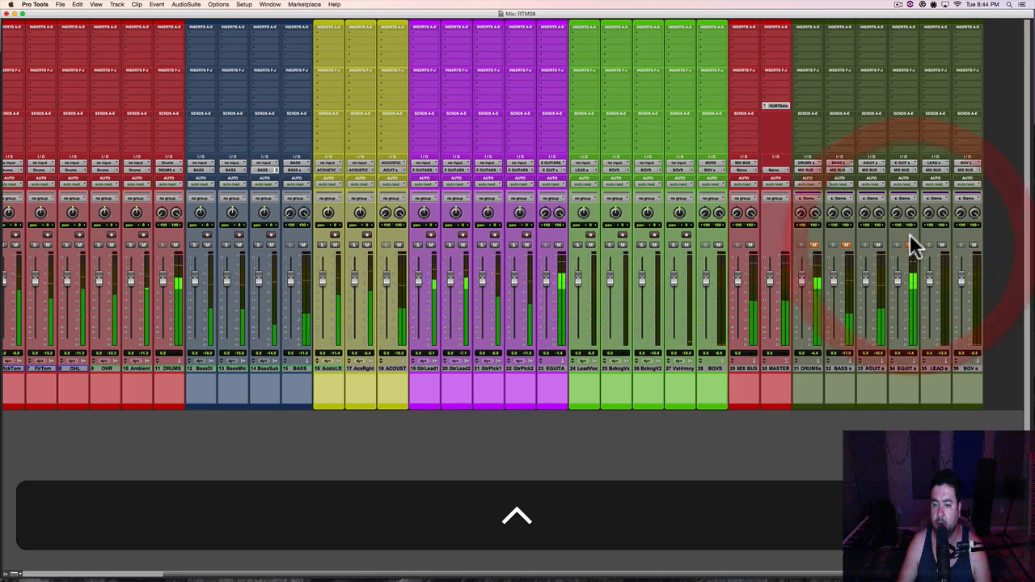
left_click(880, 245, "ctrl")
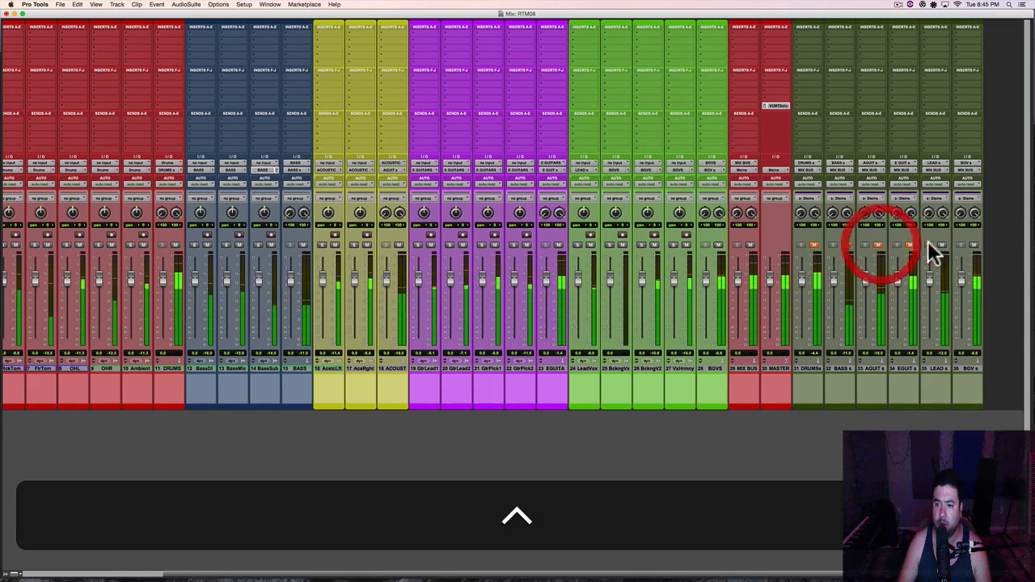
left_click(943, 245, "ctrl")
left_click(975, 245, "ctrl")
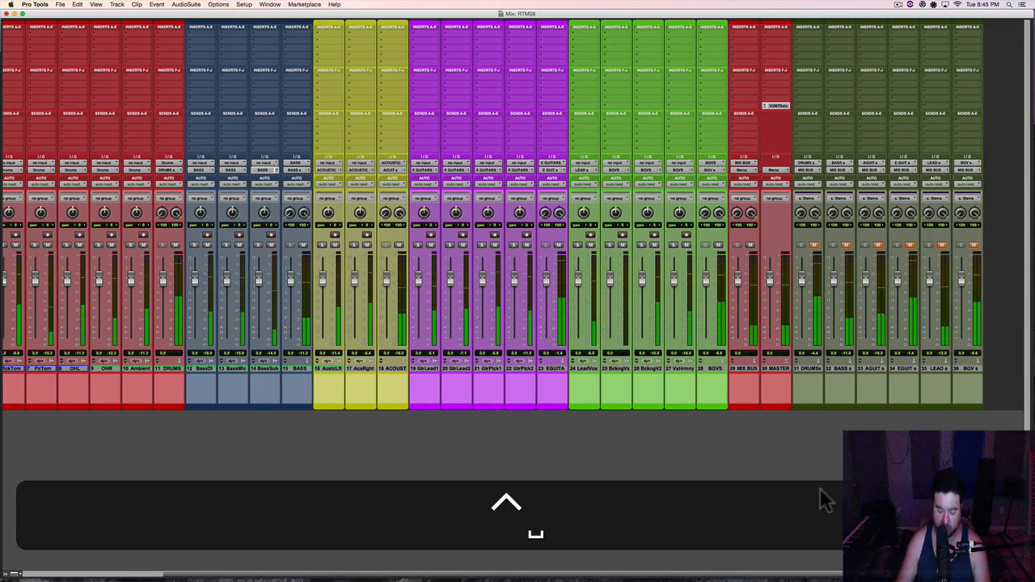
Step: Look over the tracks in the Edit window, and save the session from the Mix window
key("super+equal")
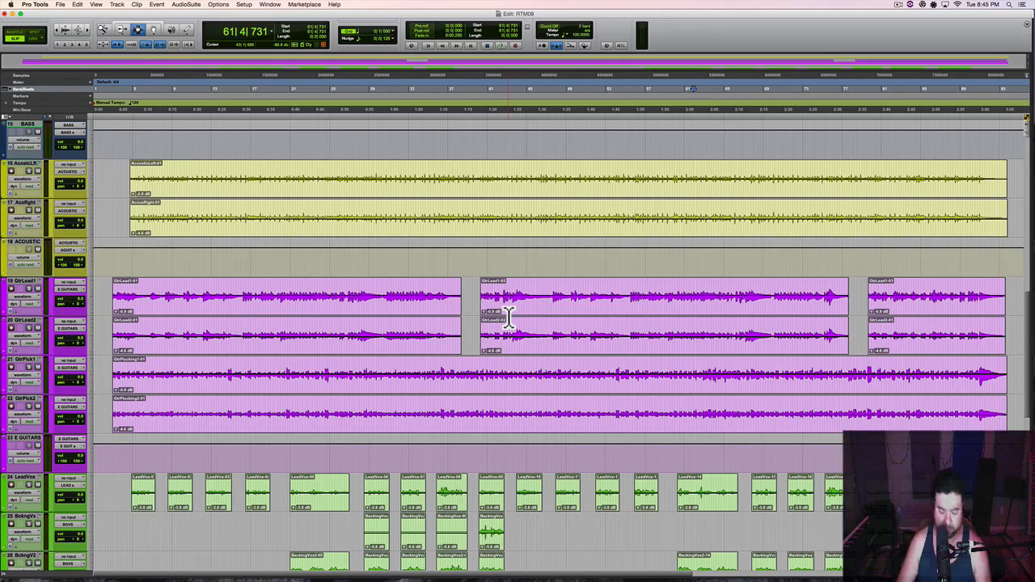
scroll(512, 314, "down", 10)
scroll(513, 313, "up", 15)
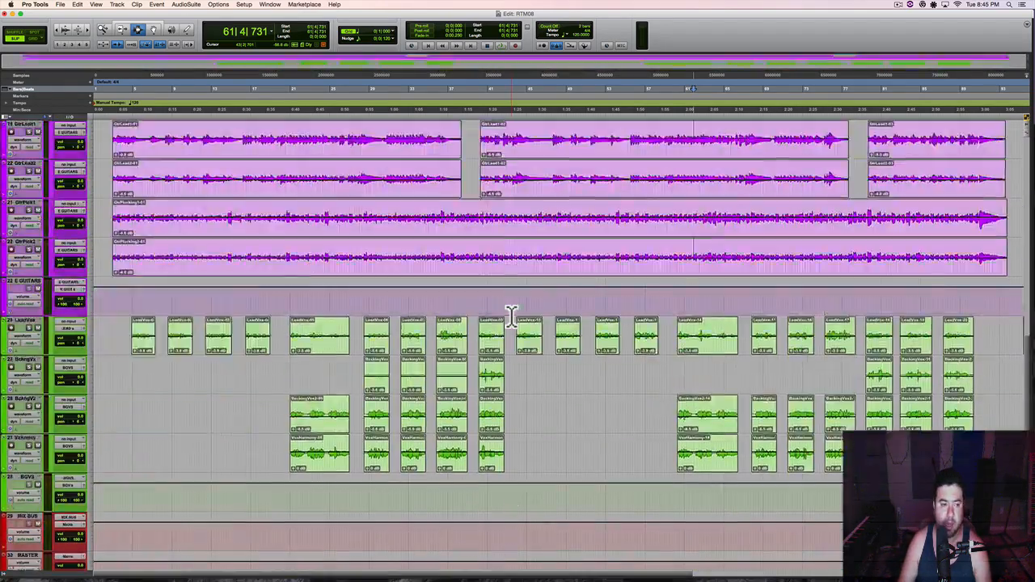
scroll(516, 314, "up", 5)
scroll(513, 308, "down", 8)
key("super+equal")
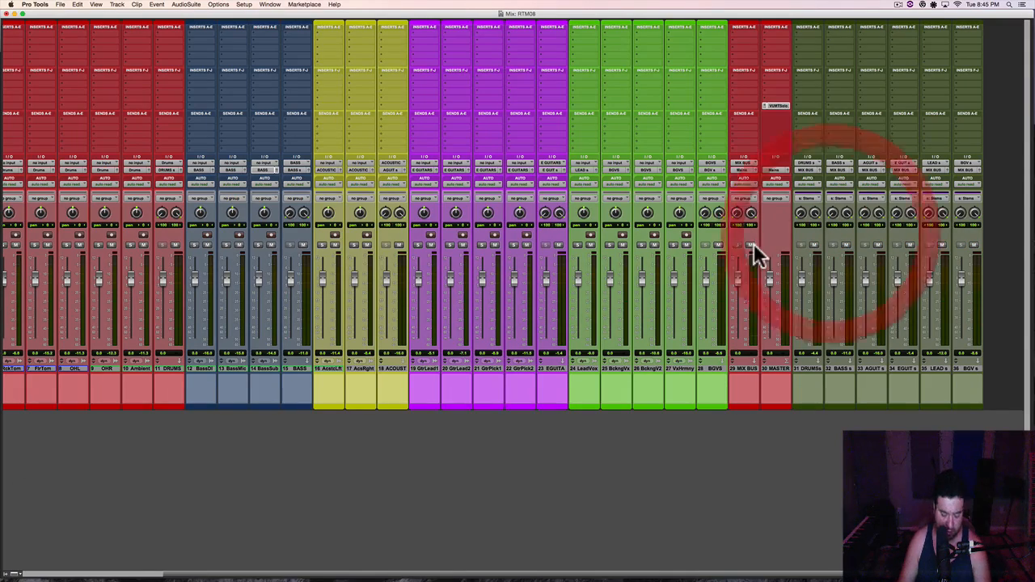
key("super+s")
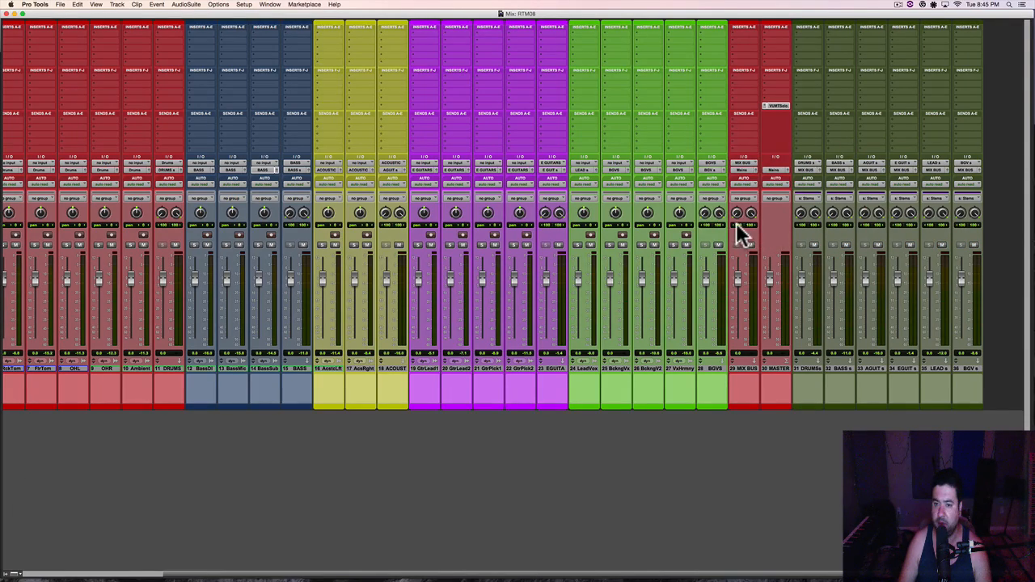
scroll(342, 272, "left", 3)
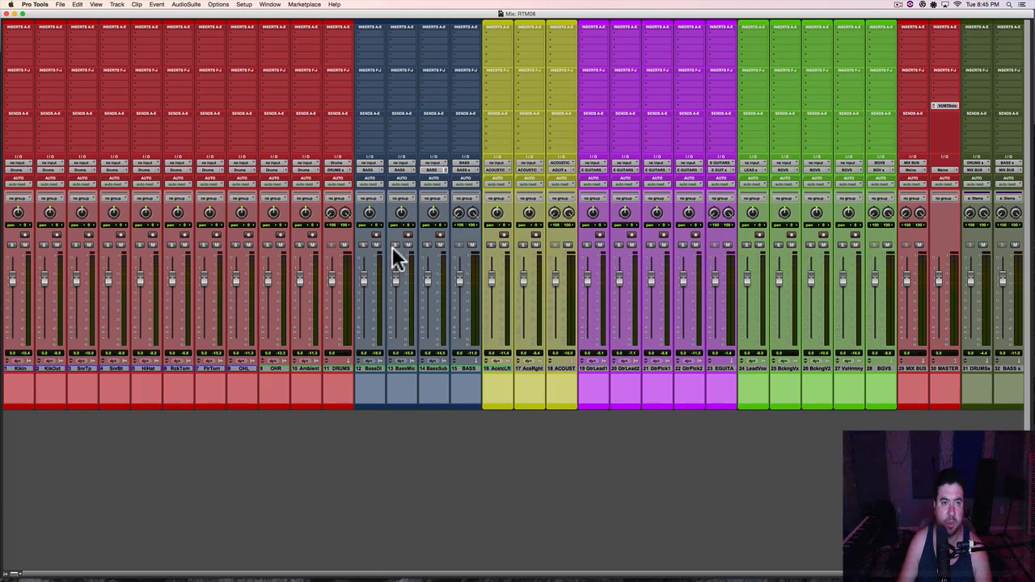
left_click(534, 434)
scroll(535, 429, "right", 3)
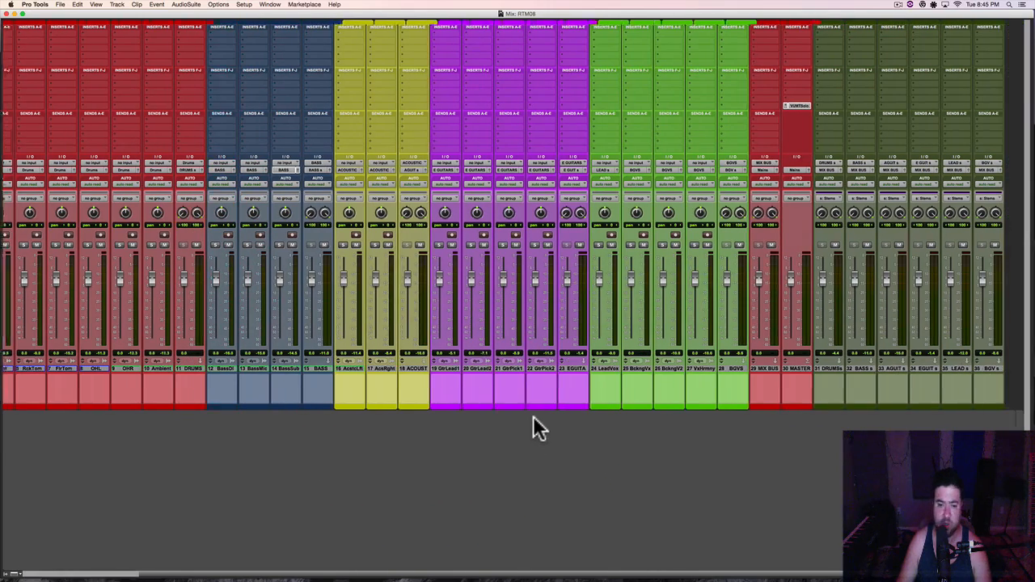
scroll(534, 427, "left", 5)
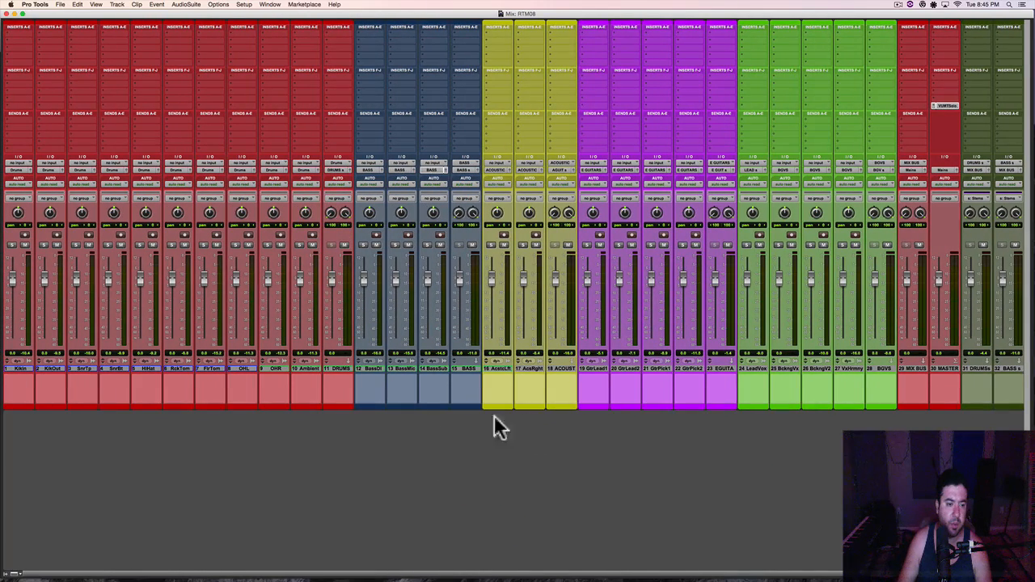
left_click(400, 16)
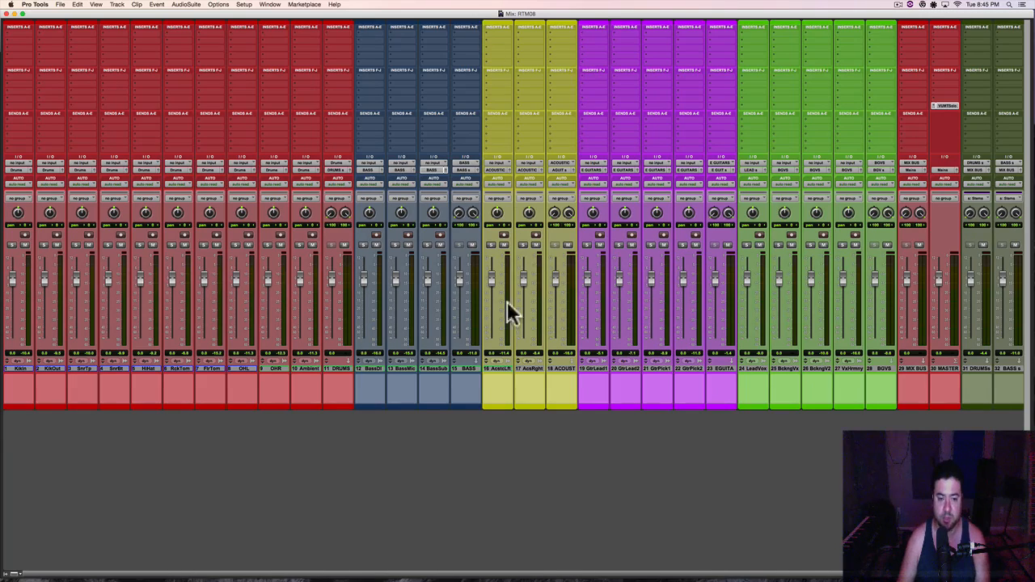
left_click(496, 474)
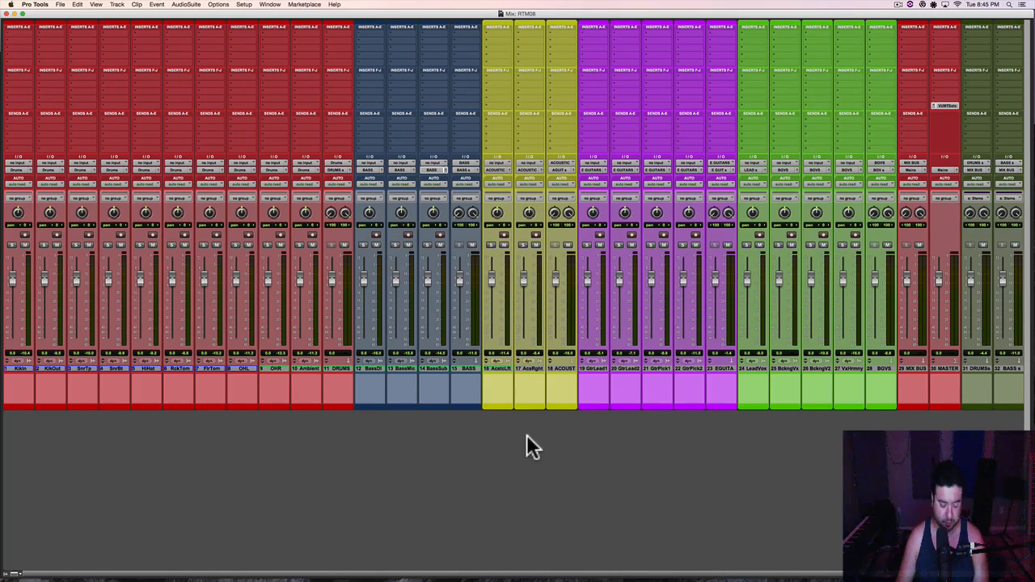